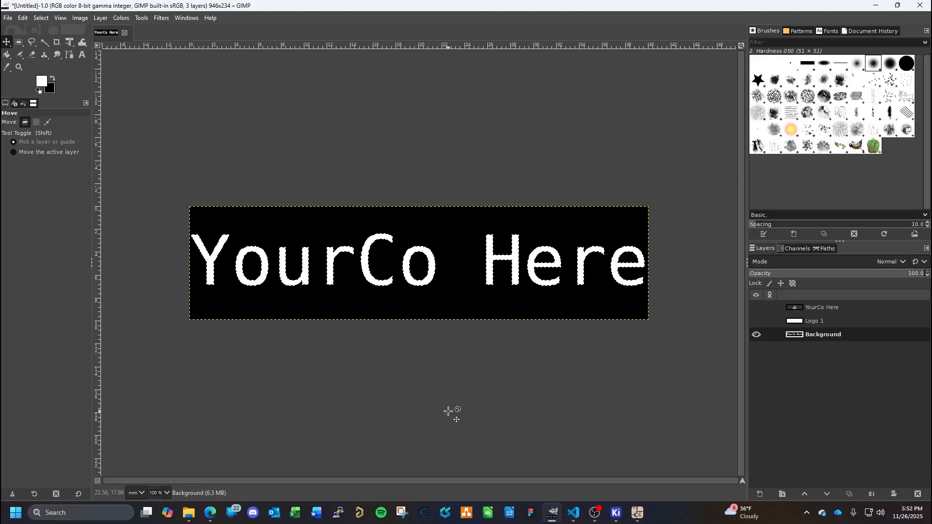
# - Switch to the KiCad schematic cover sheet and look through the Downloads folder in File Explorer
pyautogui.click(642, 515)
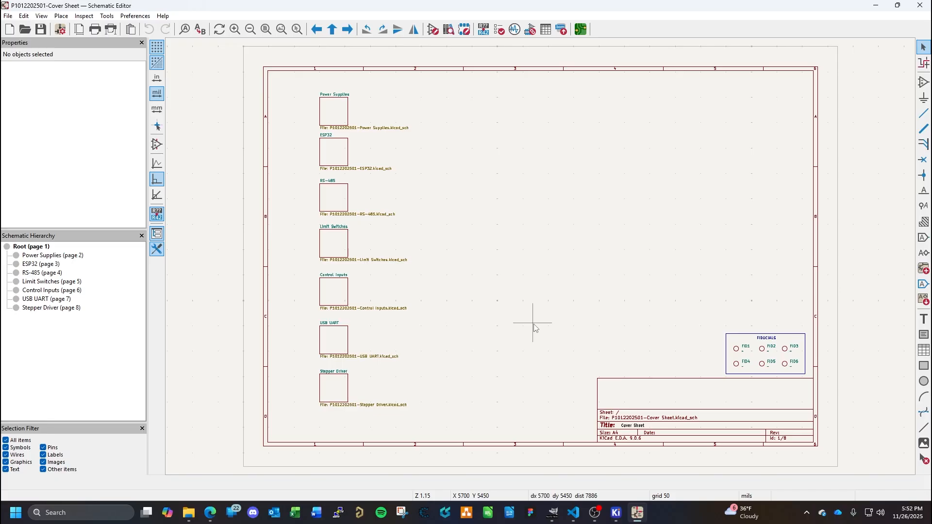
pyautogui.click(189, 512)
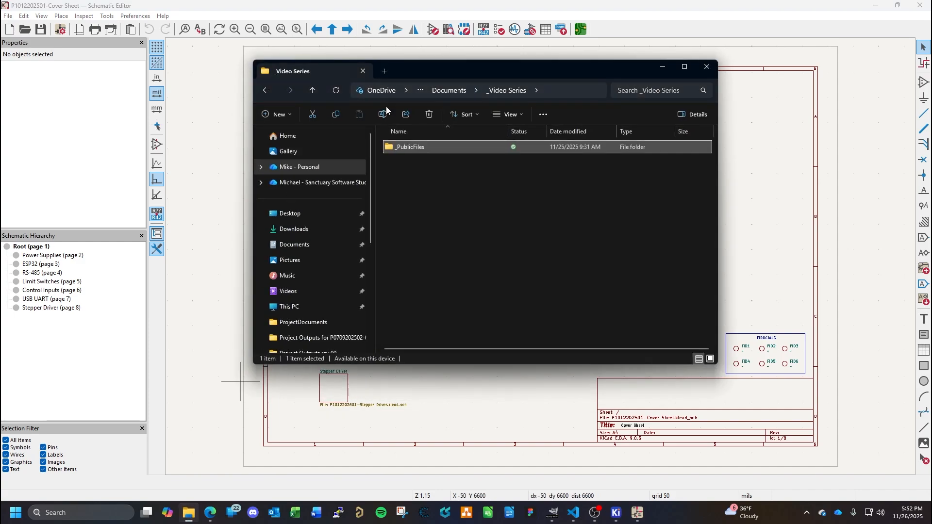
pyautogui.click(384, 71)
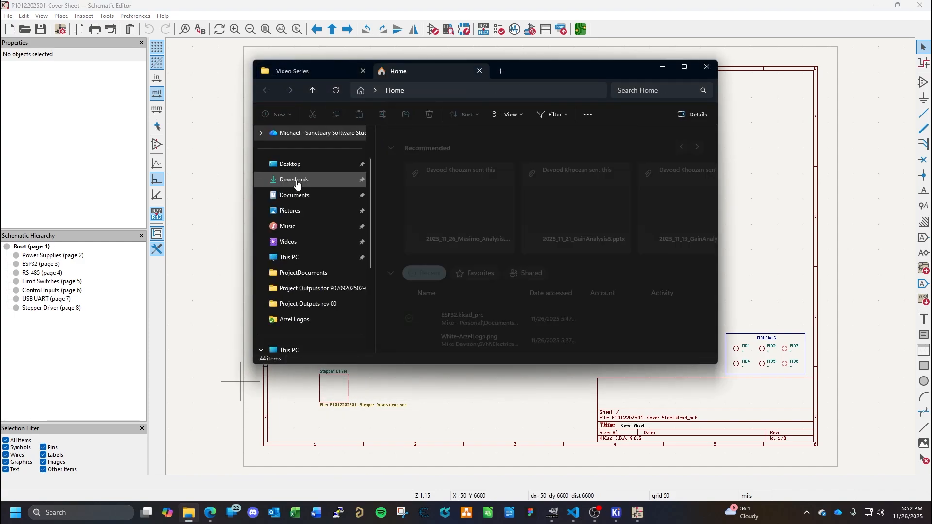
pyautogui.click(296, 184)
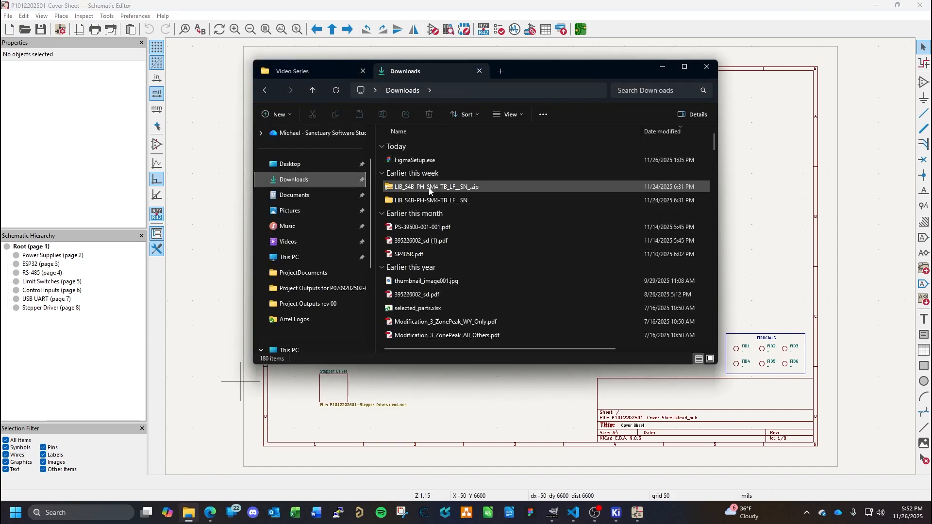
pyautogui.click(618, 6)
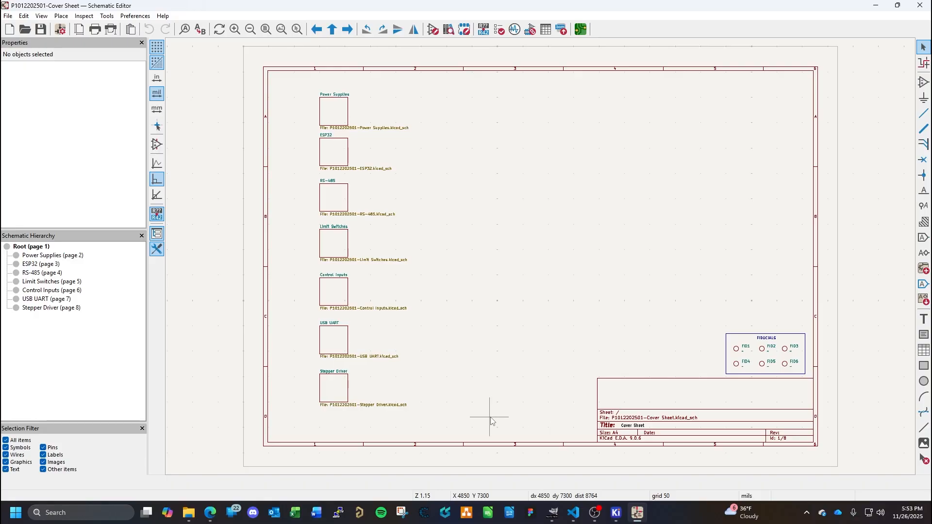
# - Switch to the Symbol Editor and start a new symbol library in the Global library table
pyautogui.moveTo(637, 512)
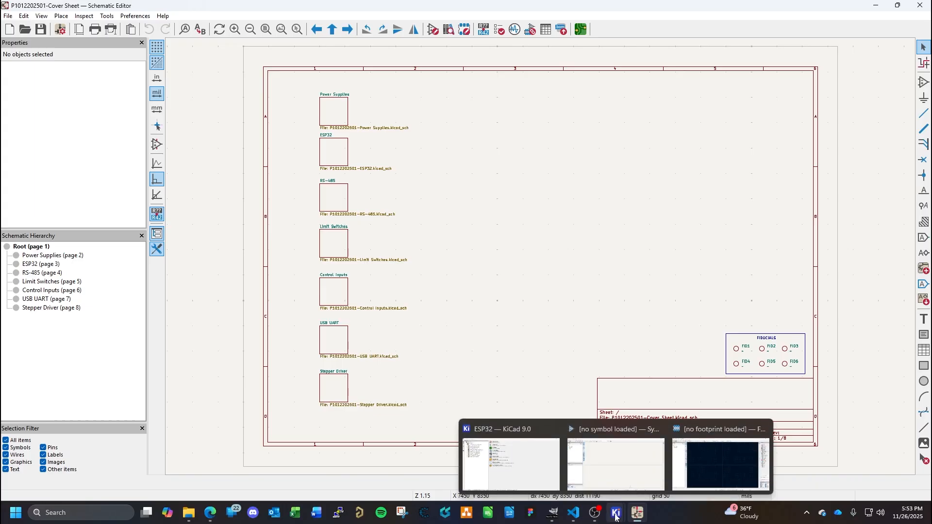
pyautogui.click(608, 449)
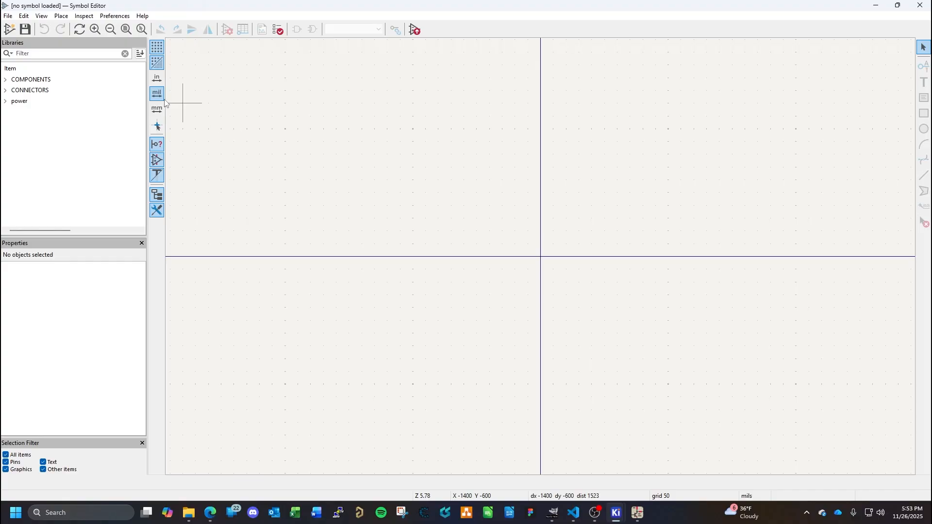
pyautogui.click(8, 16)
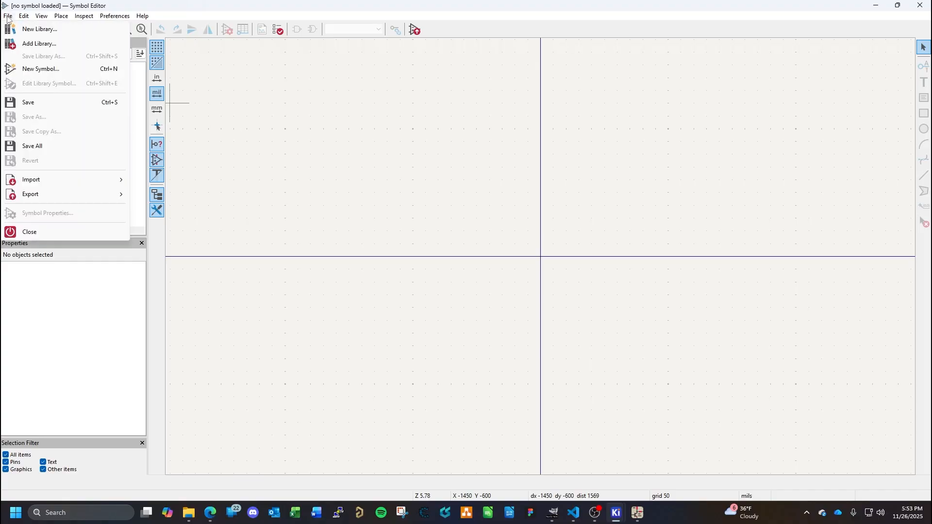
pyautogui.click(40, 29)
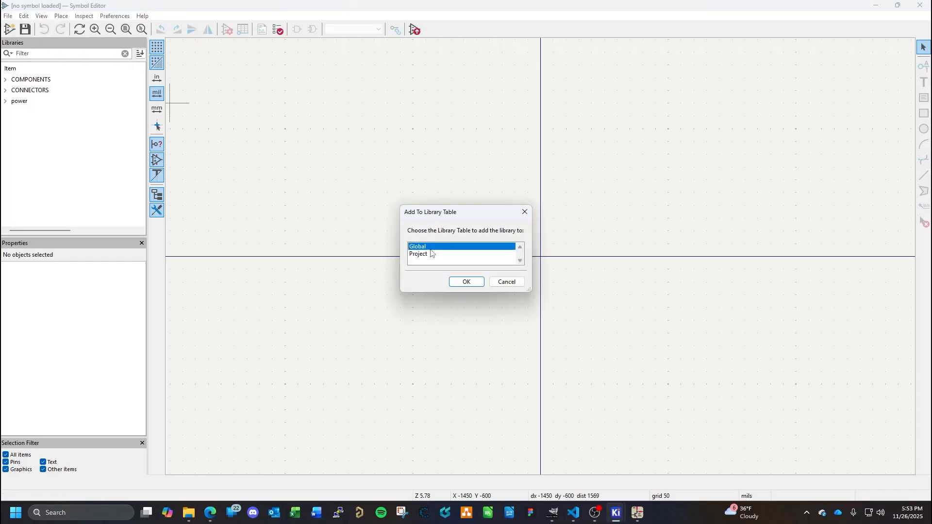
pyautogui.click(466, 282)
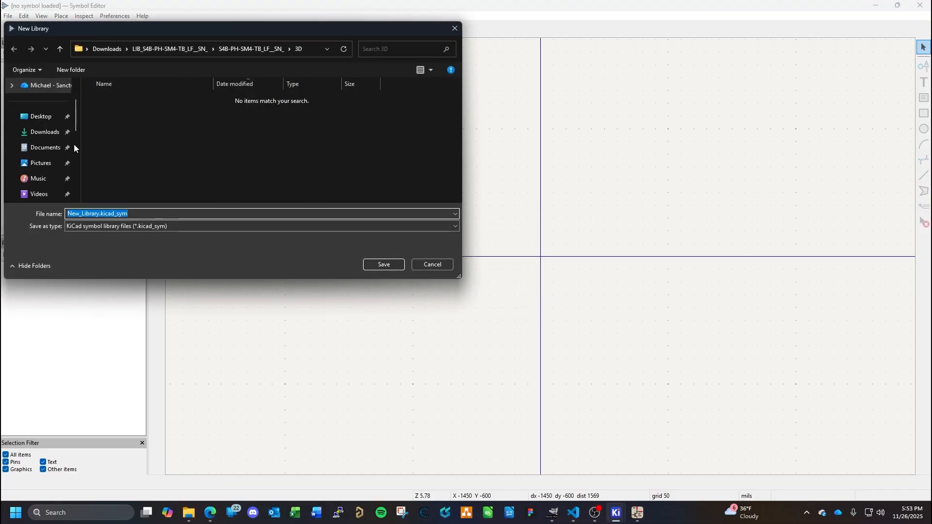
# - Choose Documents > _Video Series > _PublicFiles > KiCad > Library as the folder for the new symbol library
pyautogui.click(54, 150)
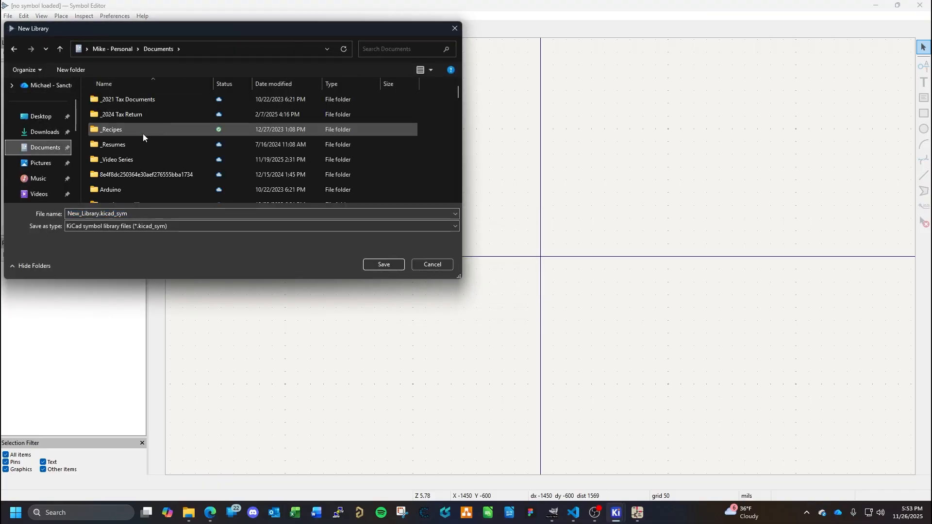
pyautogui.doubleClick(126, 160)
pyautogui.doubleClick(121, 103)
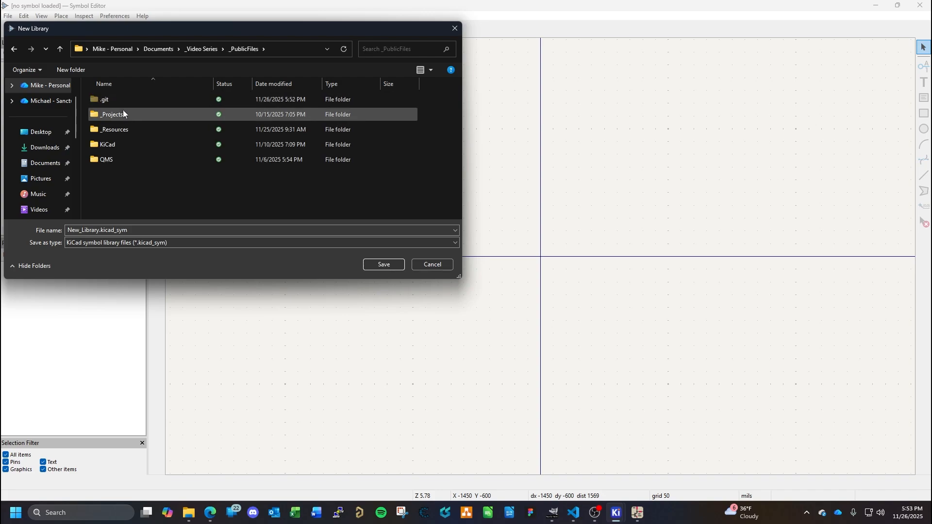
pyautogui.doubleClick(118, 144)
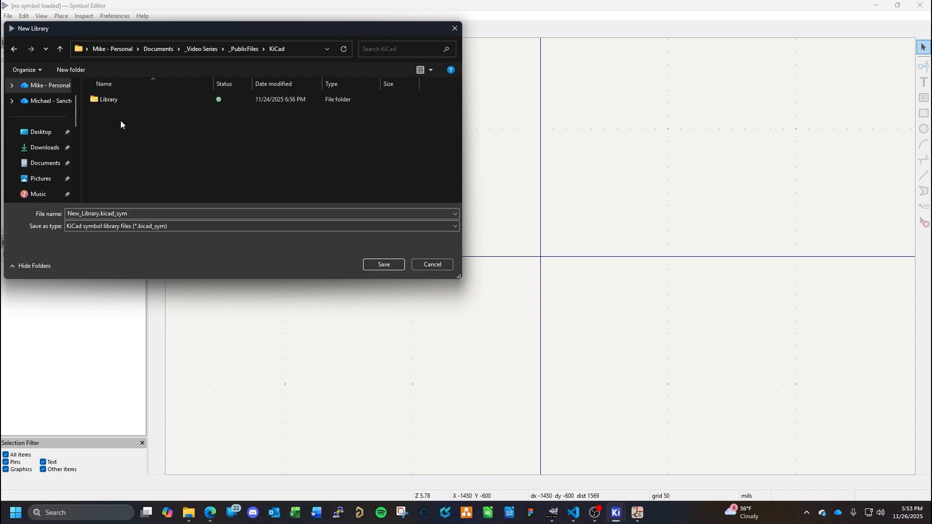
pyautogui.doubleClick(120, 104)
# - Name the symbol library file HARDWARE and save it
pyautogui.click(148, 229)
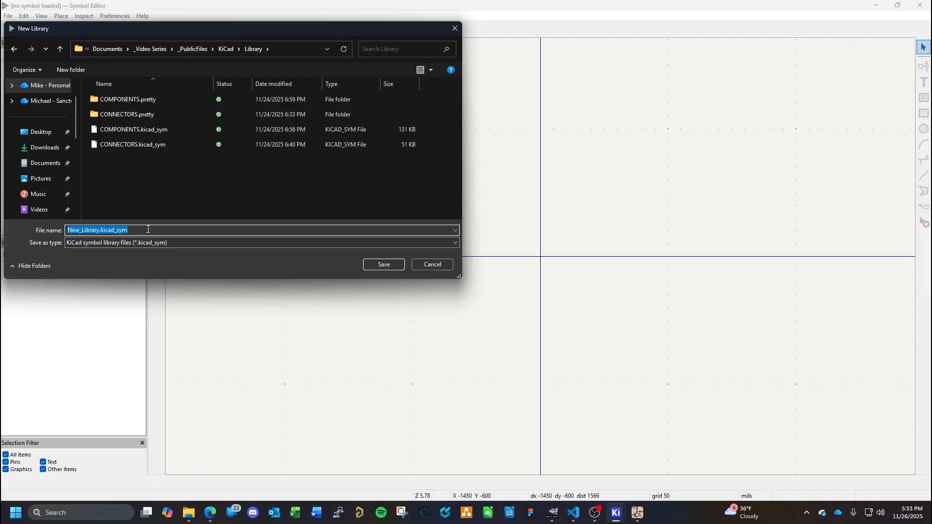
pyautogui.write('MOUNTING')
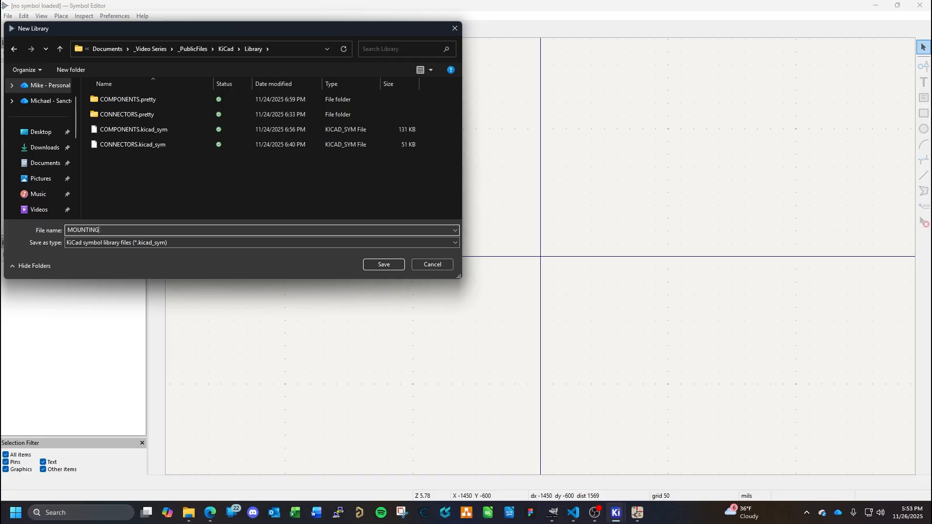
pyautogui.press('BackSpace')
pyautogui.press('BackSpace')
pyautogui.press('BackSpace')
pyautogui.press('BackSpace')
pyautogui.press('BackSpace')
pyautogui.press('BackSpace')
pyautogui.press('BackSpace')
pyautogui.press('BackSpace')
pyautogui.write('HARDWARE')
pyautogui.press('Return')
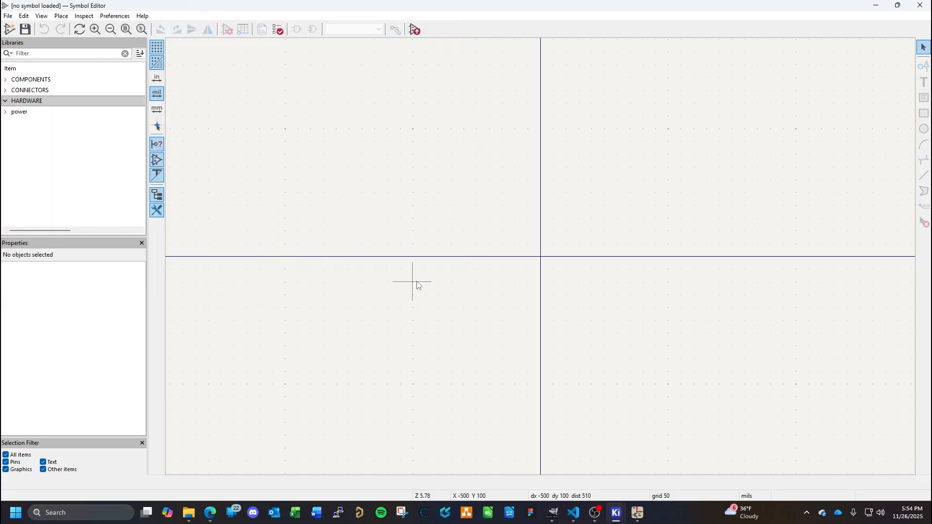
# - Switch to the Footprint Editor and start a new footprint library, accepting the preselected library table
pyautogui.moveTo(618, 512)
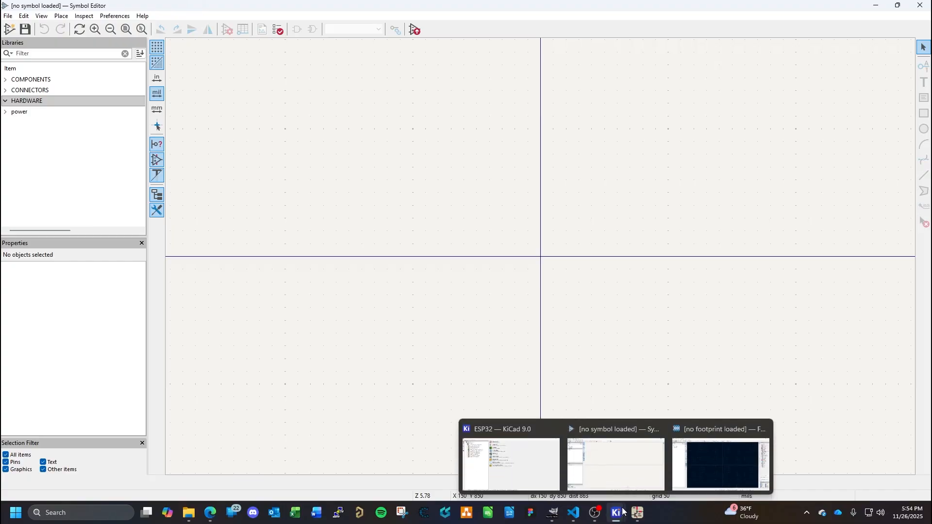
pyautogui.click(706, 429)
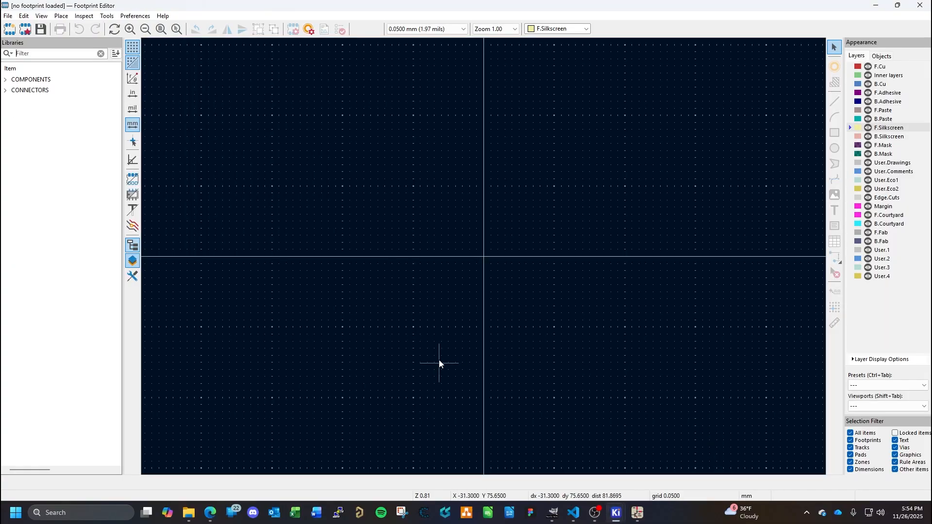
pyautogui.click(7, 18)
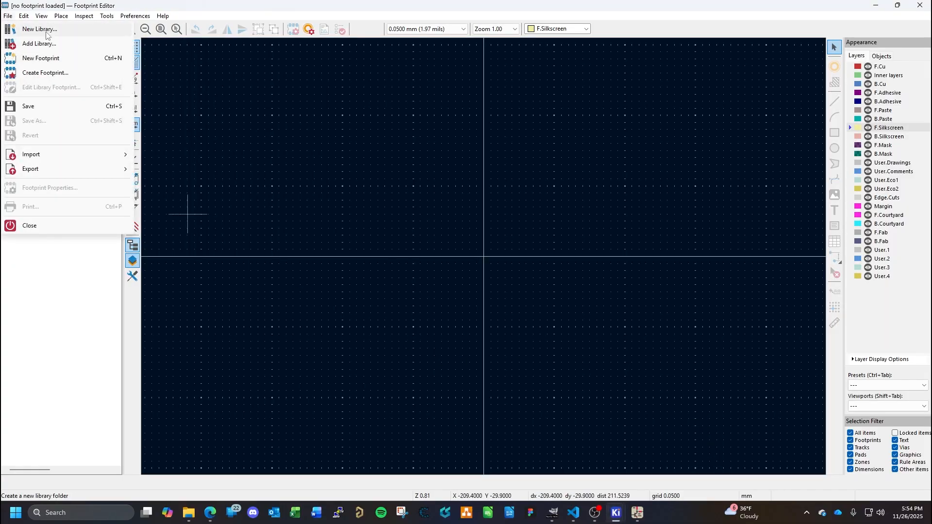
pyautogui.click(39, 29)
pyautogui.click(466, 282)
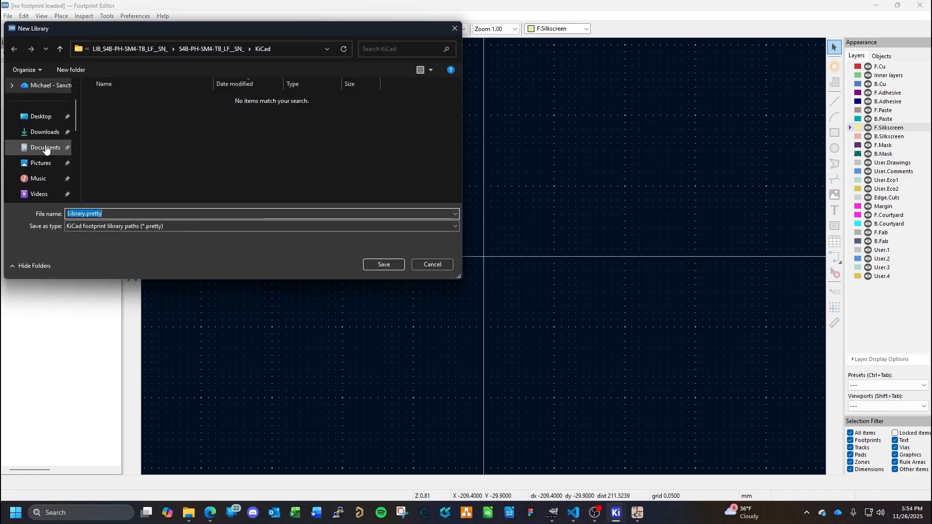
# - Choose Documents > _Video Series > _PublicFiles > KiCad > Library as the folder for the new footprint library
pyautogui.click(49, 148)
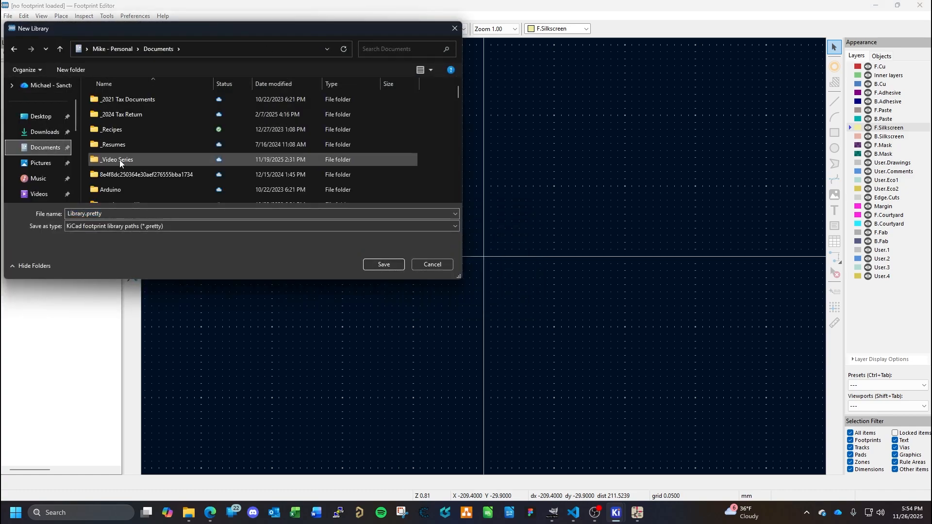
pyautogui.click(122, 159)
pyautogui.doubleClick(123, 159)
pyautogui.doubleClick(121, 100)
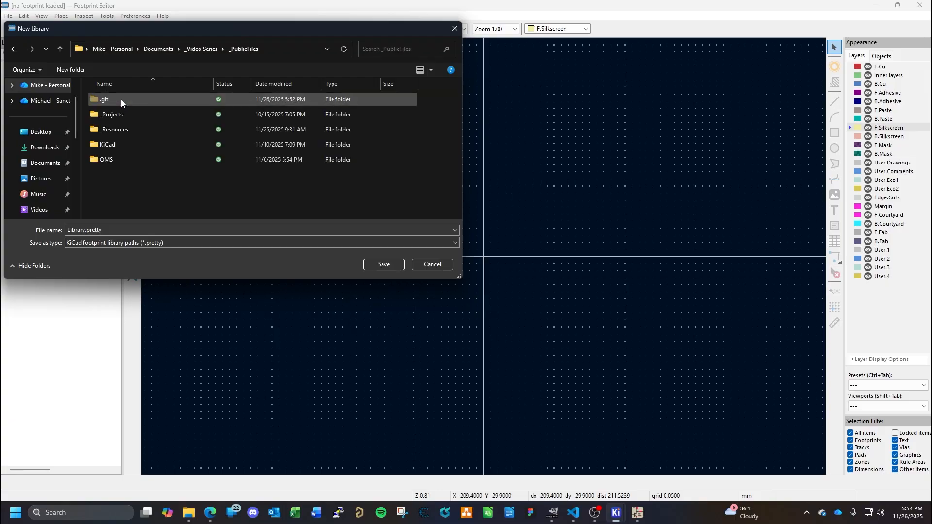
pyautogui.doubleClick(113, 146)
pyautogui.doubleClick(117, 99)
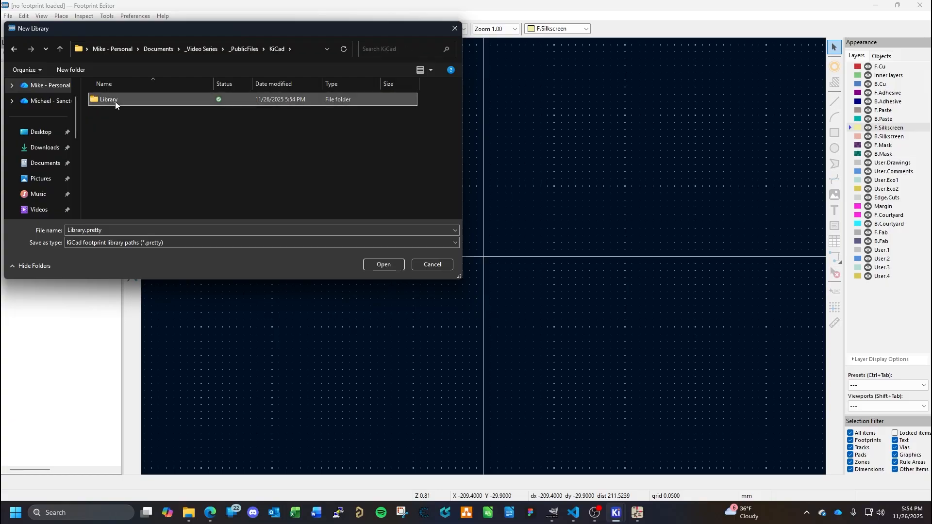
# - Name the footprint library HARDWARE and save it
pyautogui.doubleClick(117, 228)
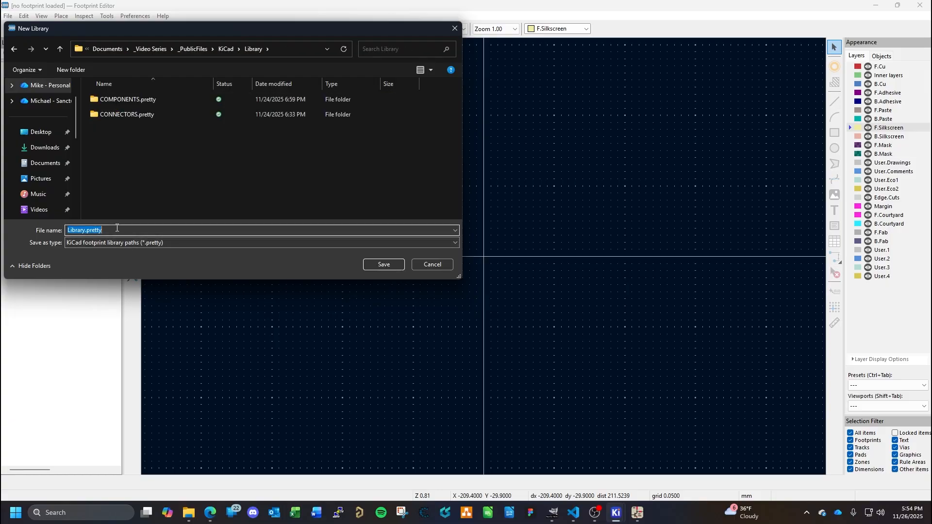
pyautogui.write('HARDWARE')
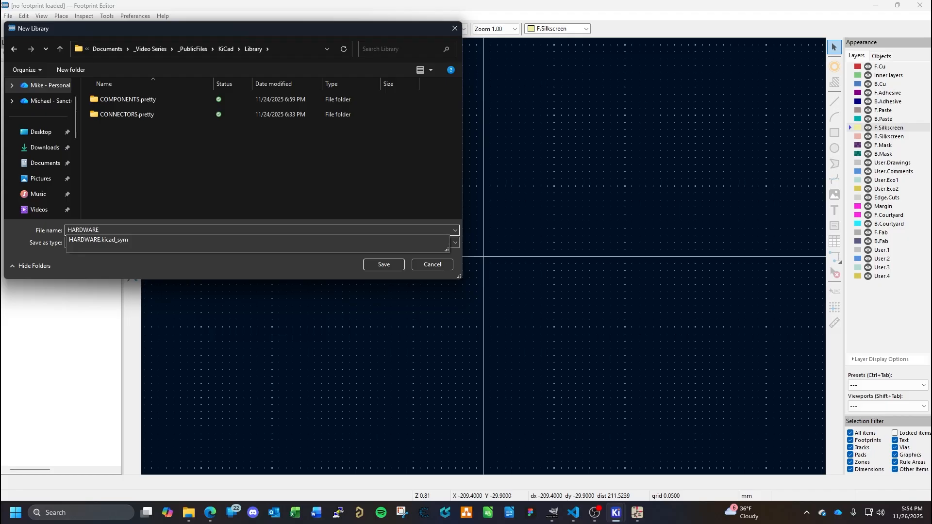
pyautogui.press('Return')
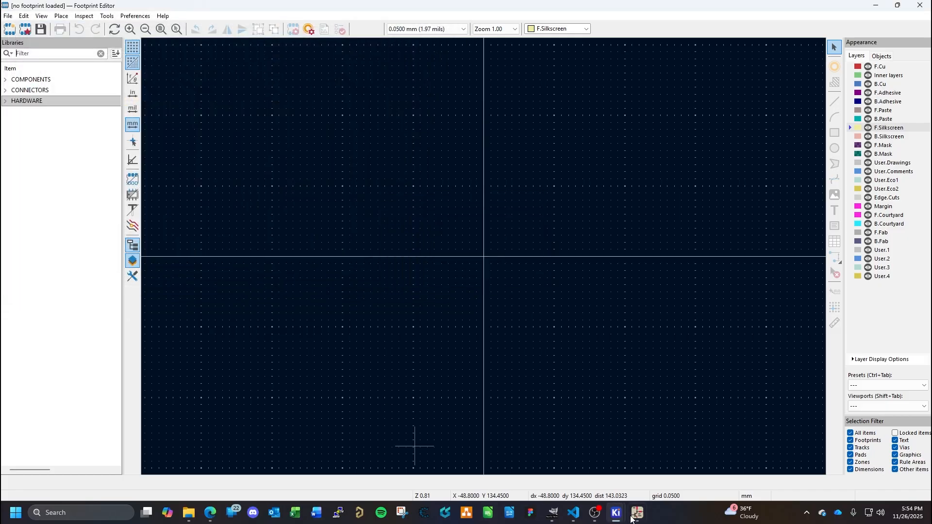
# - Check the library lists of the Symbol Editor and the Footprint Editor for the HARDWARE library
pyautogui.moveTo(636, 518)
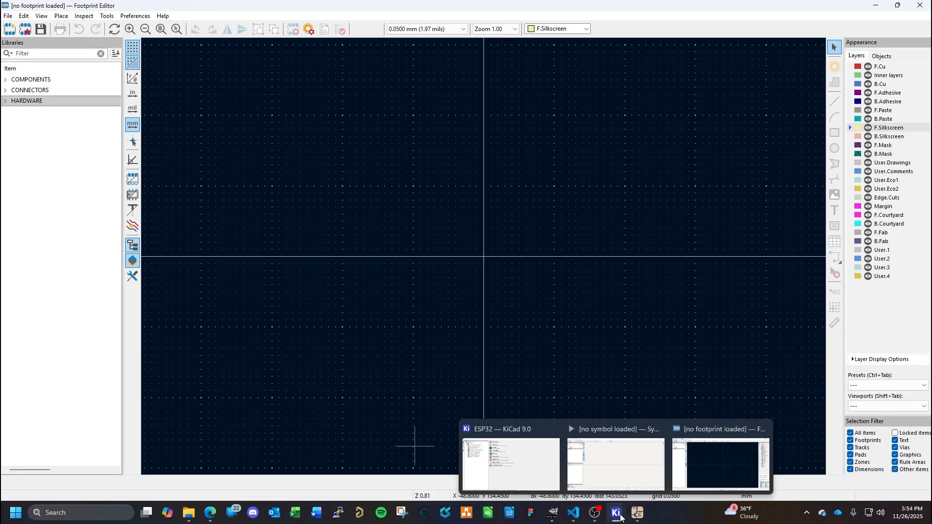
pyautogui.click(615, 436)
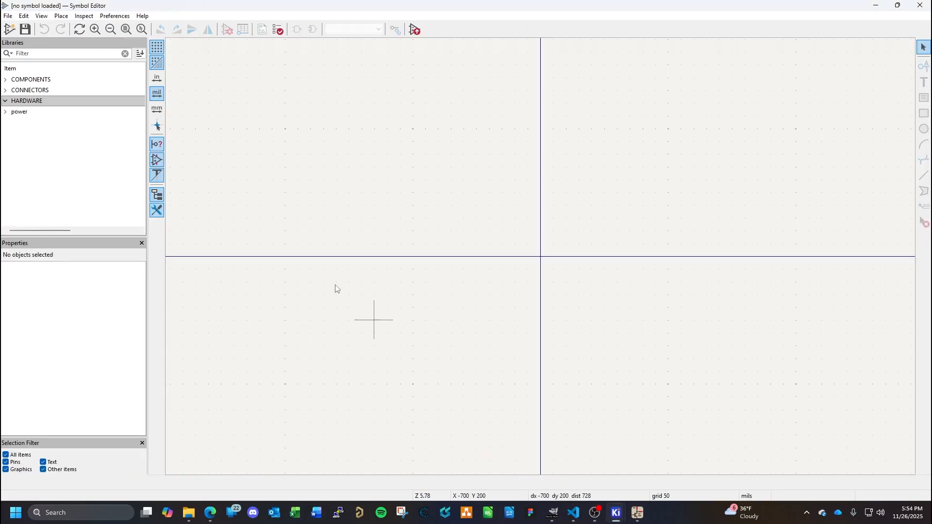
pyautogui.moveTo(616, 513)
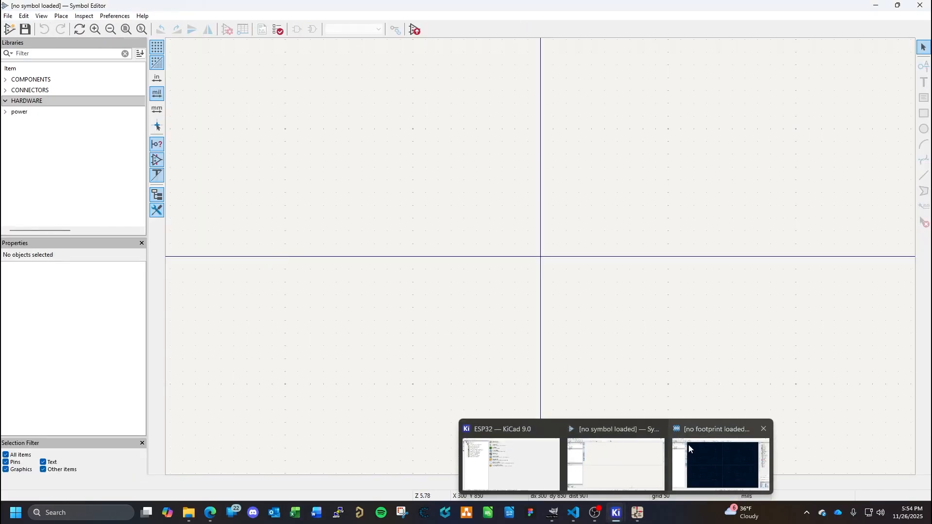
pyautogui.click(692, 451)
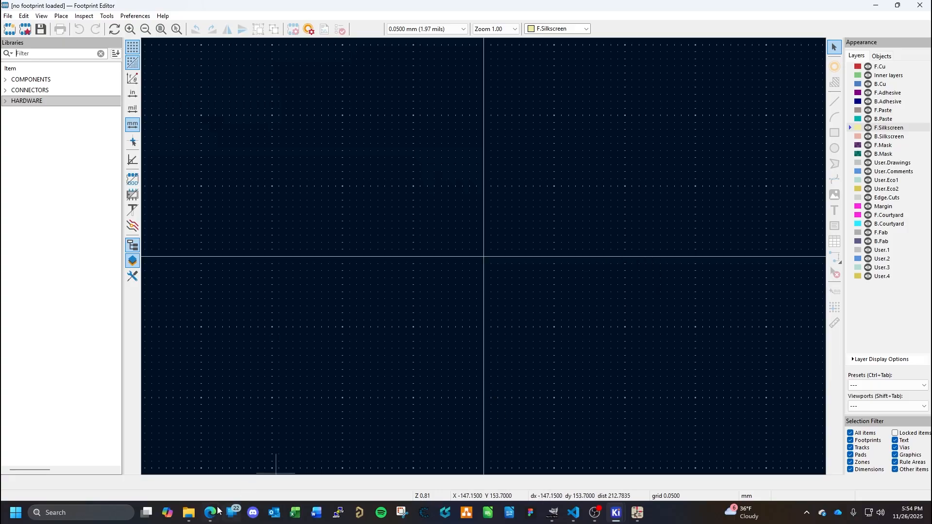
# - Switch to the browser and consult the metric clearance hole chart for bolts and screws
pyautogui.moveTo(212, 515)
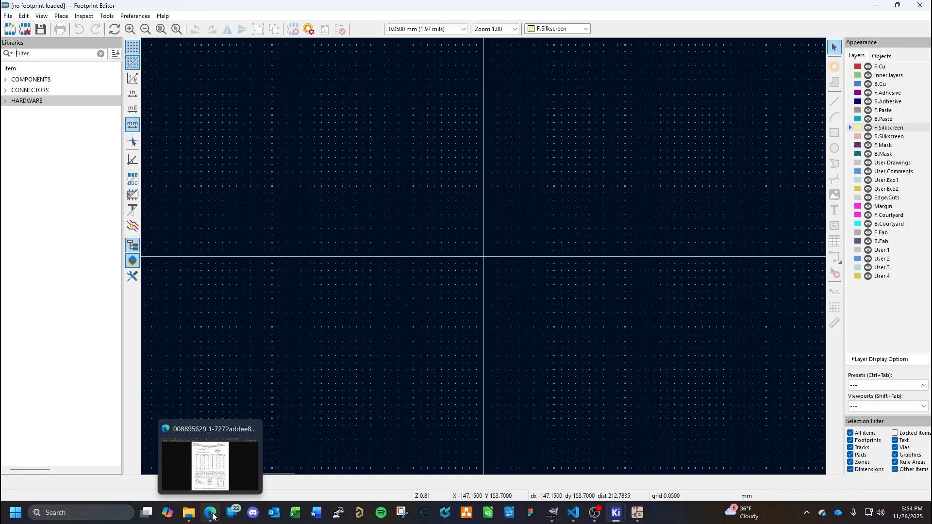
pyautogui.click(212, 515)
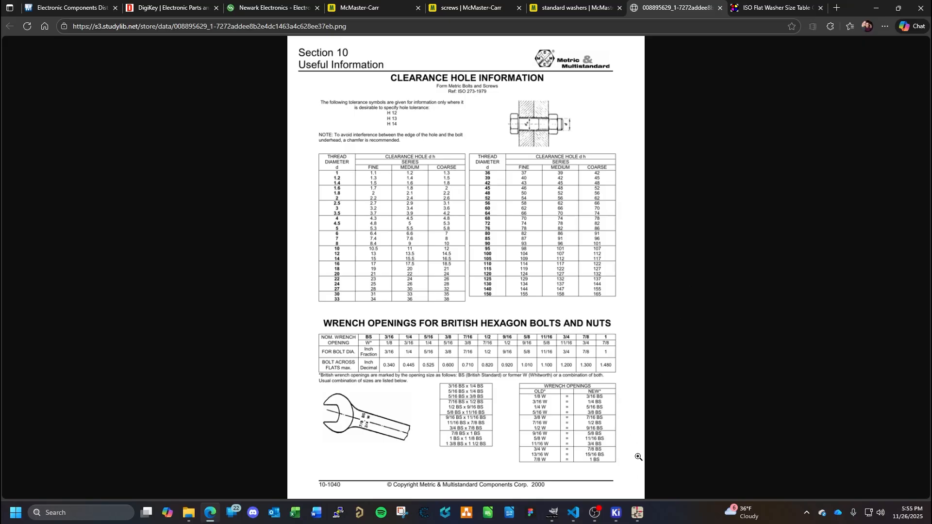
# - Switch to the KiCad Footprint Editor and create a new untitled footprint
pyautogui.moveTo(616, 512)
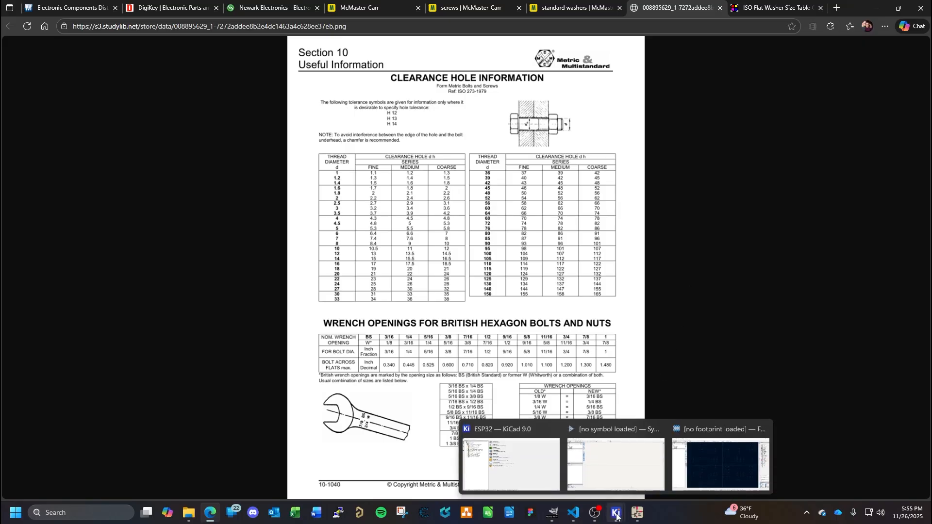
pyautogui.click(723, 432)
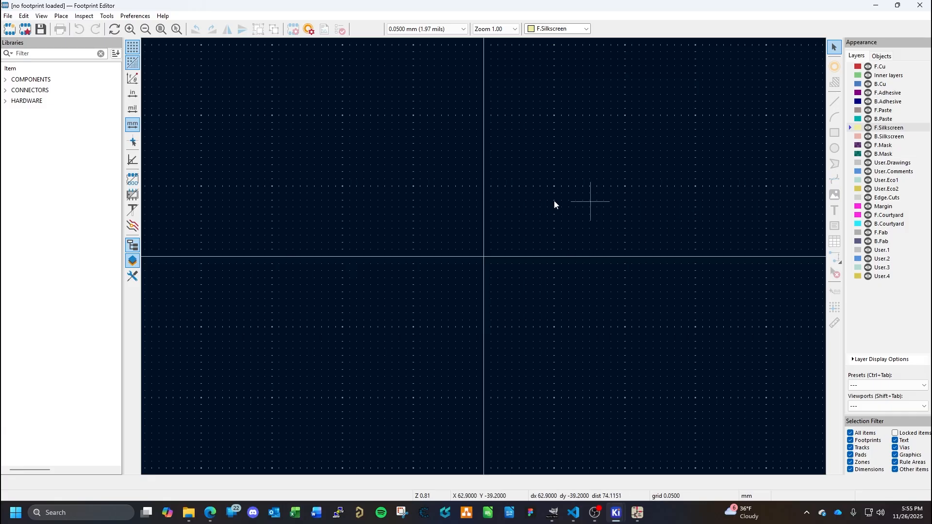
pyautogui.click(61, 16)
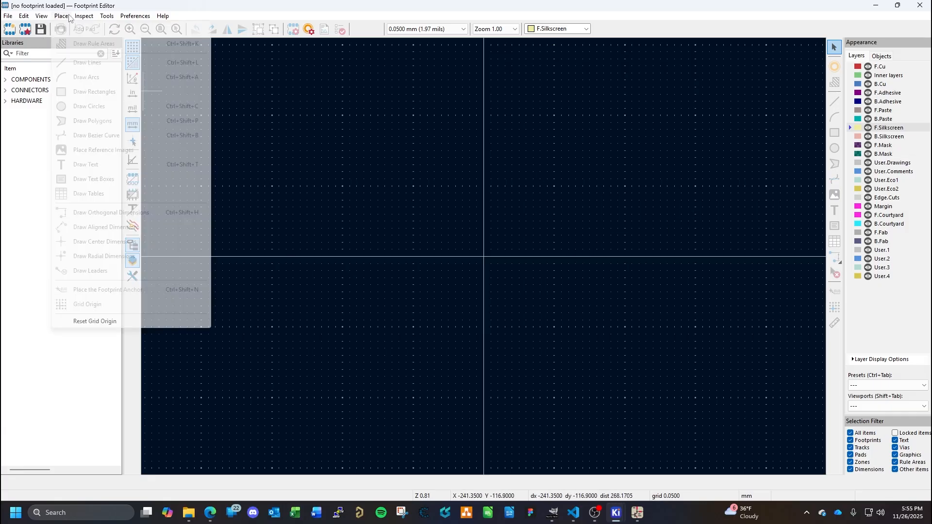
pyautogui.moveTo(84, 16)
pyautogui.click(427, 175)
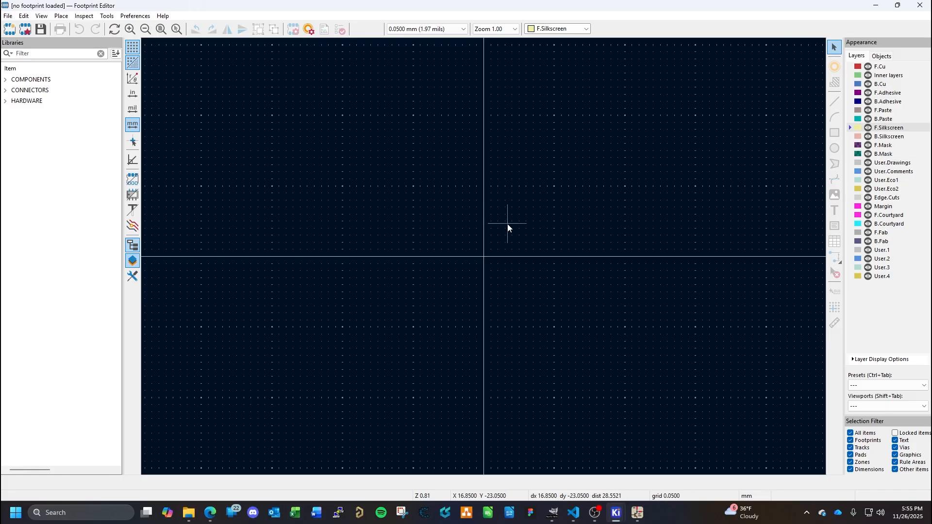
pyautogui.click(10, 29)
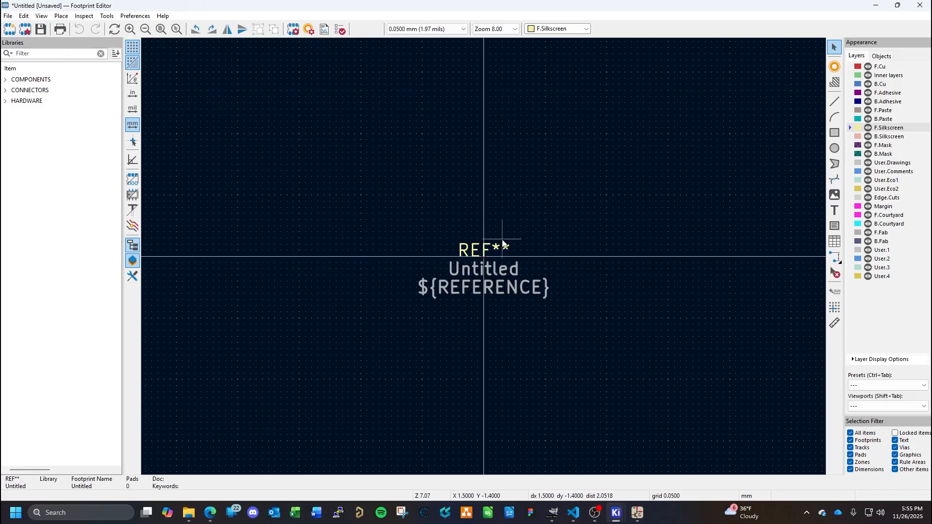
# - Move the reference text below the origin to about X -3.45, Y 6.85 mm and change it to MH**
pyautogui.click(483, 252)
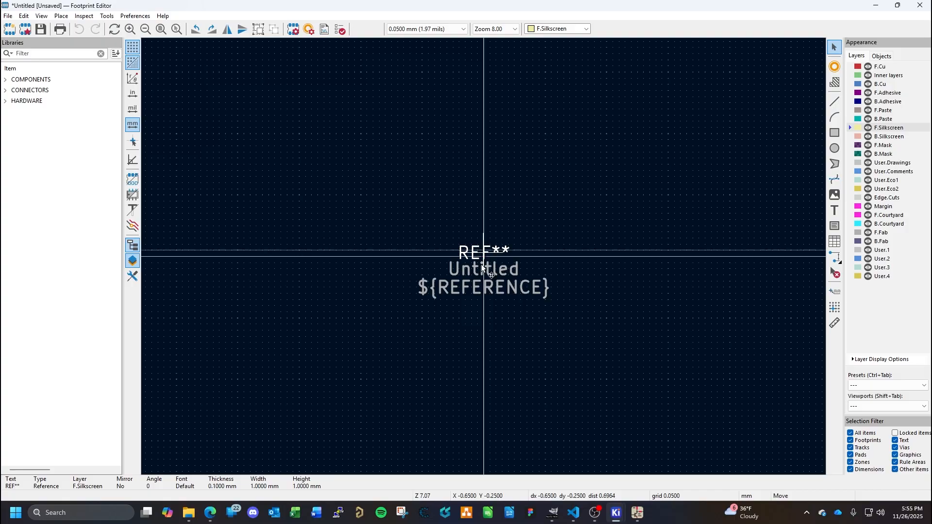
pyautogui.press('m')
pyautogui.click(437, 342)
pyautogui.doubleClick(437, 342)
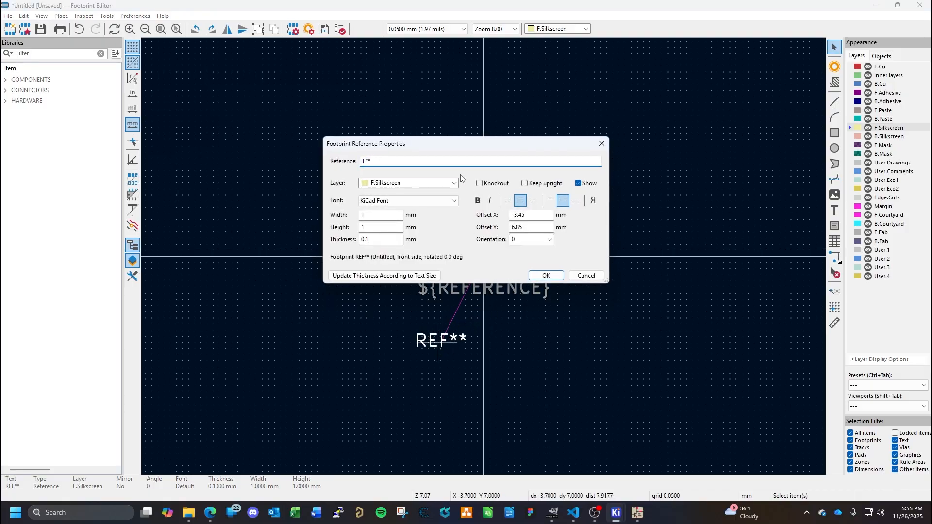
pyautogui.write('MH')
pyautogui.click(547, 276)
# - Move the ${REFERENCE} and Untitled texts away from the origin to the lower-right area of the footprint
pyautogui.click(475, 291)
pyautogui.moveTo(476, 290); pyautogui.dragTo(622, 355)
pyautogui.click(489, 270)
pyautogui.moveTo(487, 269); pyautogui.dragTo(630, 366)
pyautogui.click(595, 315)
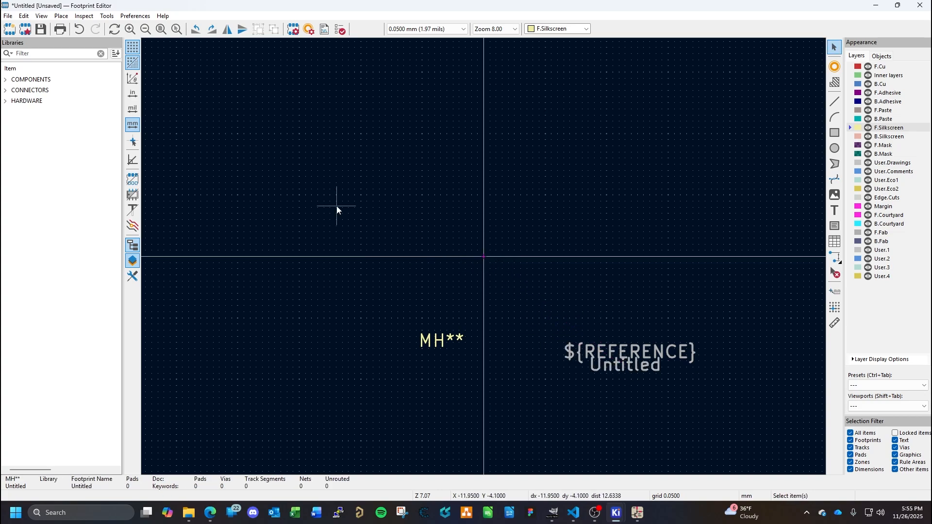
# - Save the footprint as M3MountingHole in the HARDWARE library
pyautogui.hotkey('ctrl', 's')
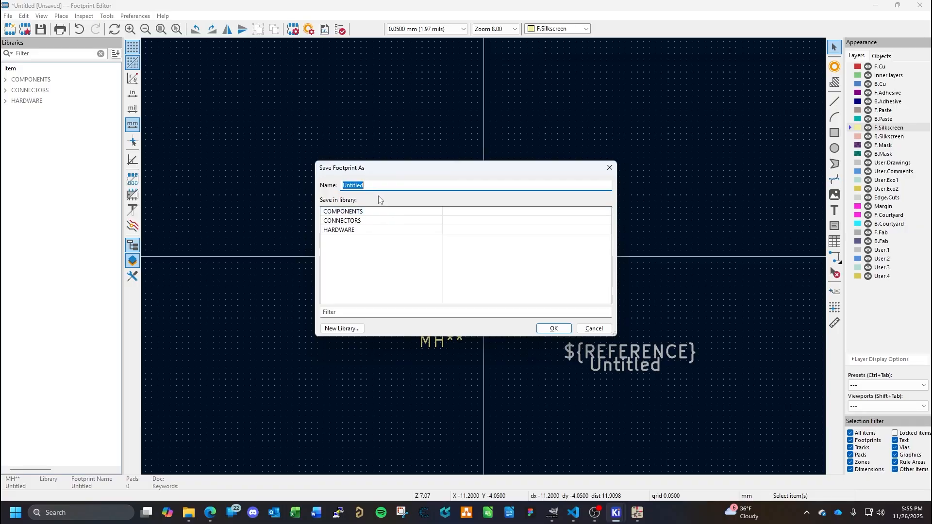
pyautogui.write('M3')
pyautogui.write('Mou')
pyautogui.click(351, 231)
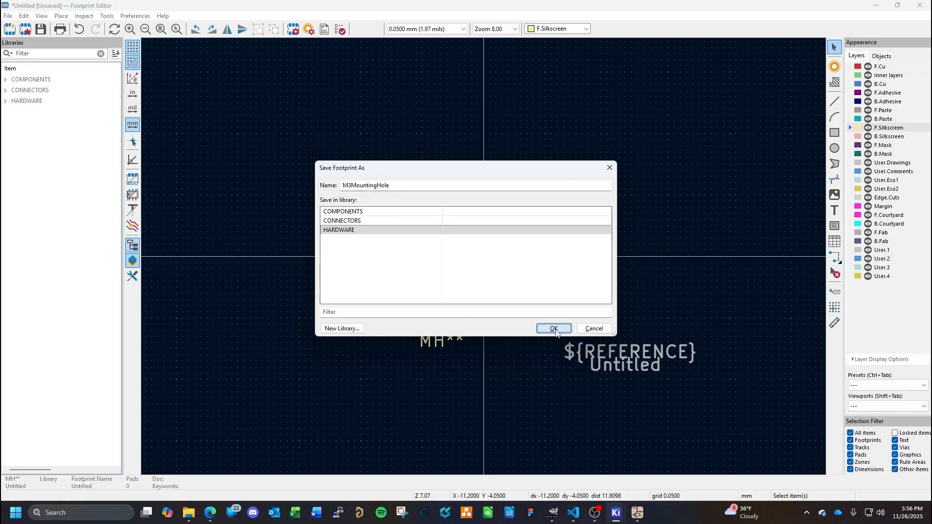
pyautogui.click(554, 329)
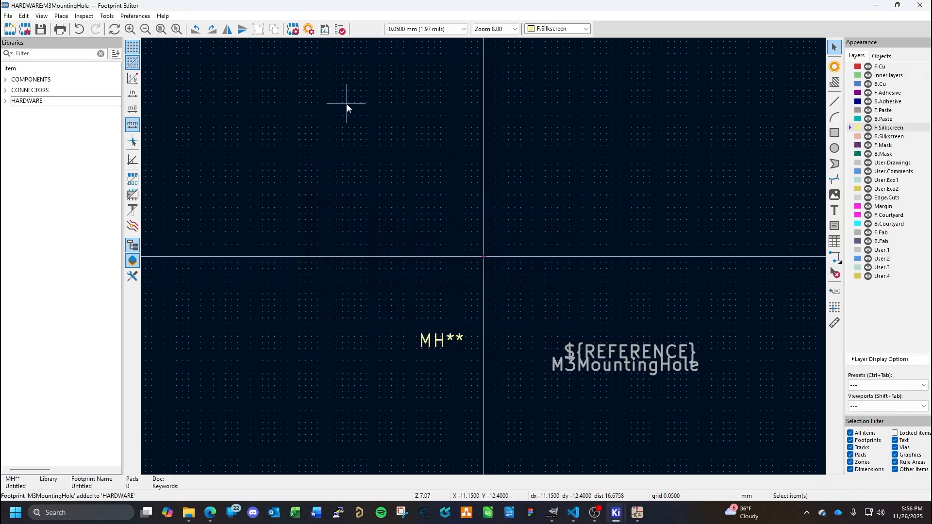
# - Add one pad almost on the footprint origin, at about X 0.05, Y 0.05 mm
pyautogui.click(835, 68)
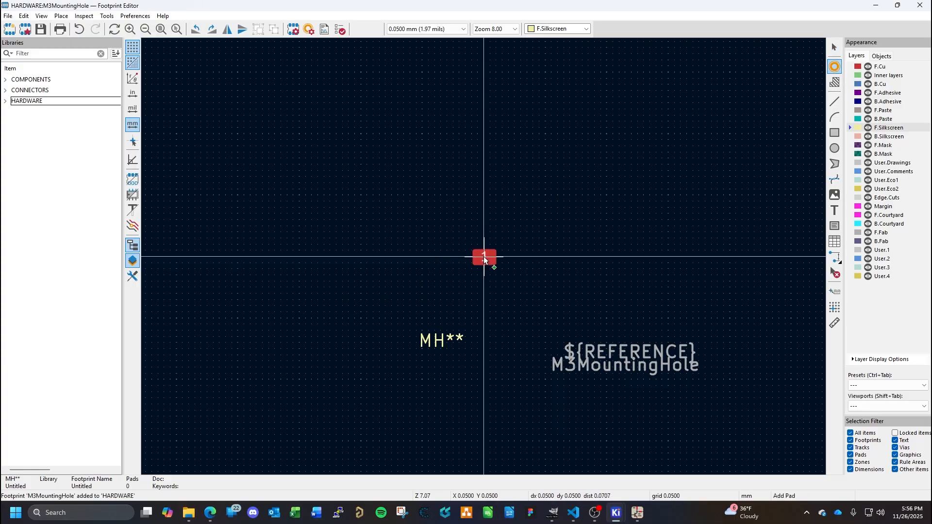
pyautogui.click(483, 258)
pyautogui.press('Escape')
pyautogui.click(484, 257)
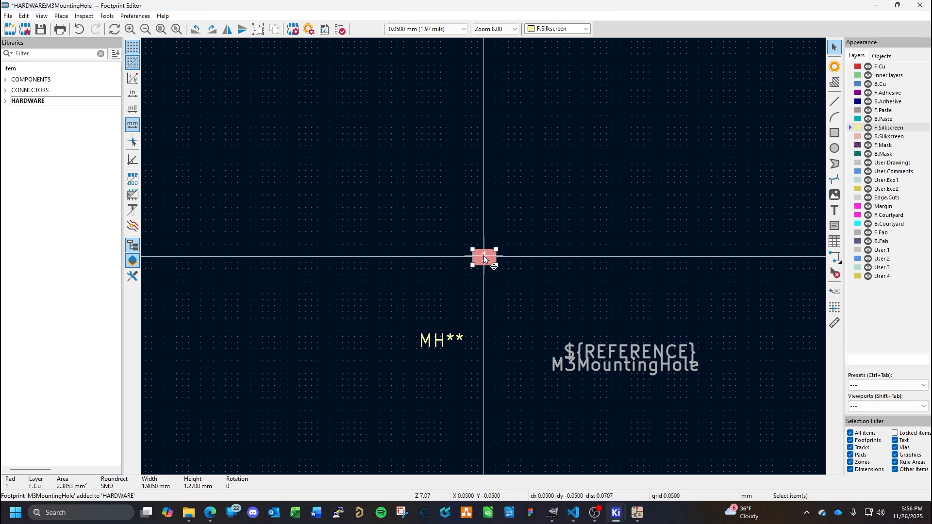
# - Change the pad's type to Through-hole and its shape to Circular
pyautogui.doubleClick(484, 258)
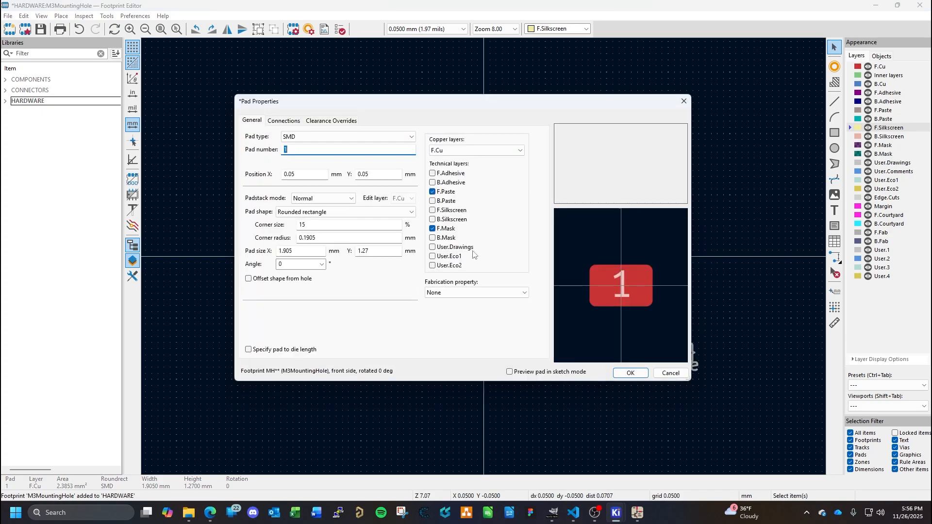
pyautogui.click(410, 139)
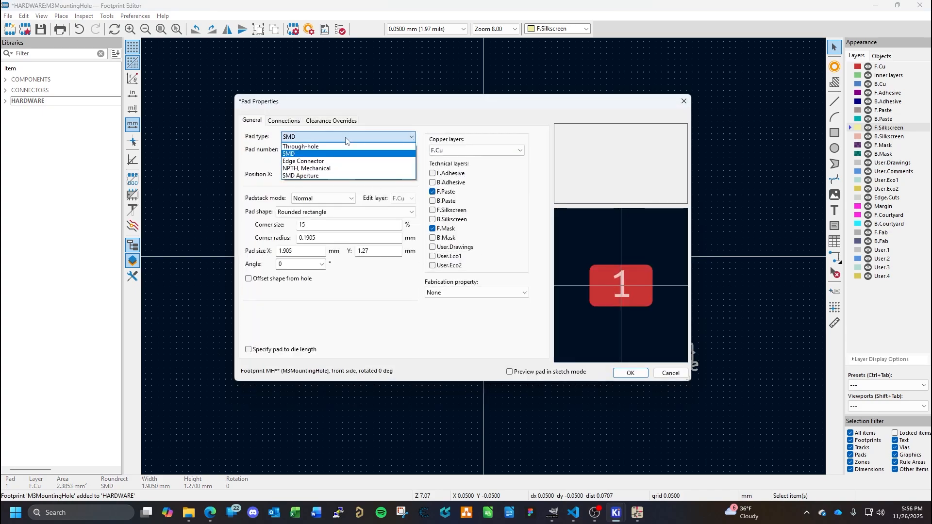
pyautogui.click(311, 147)
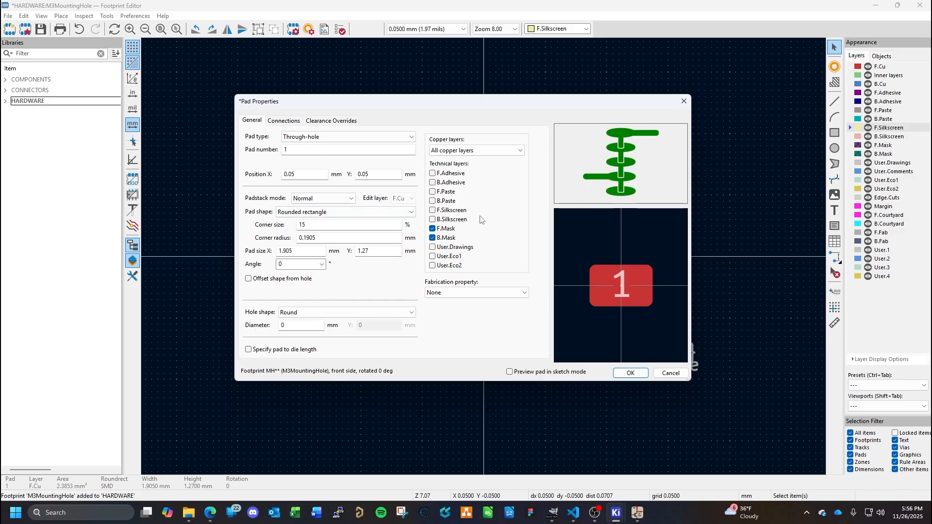
pyautogui.click(390, 216)
pyautogui.click(305, 226)
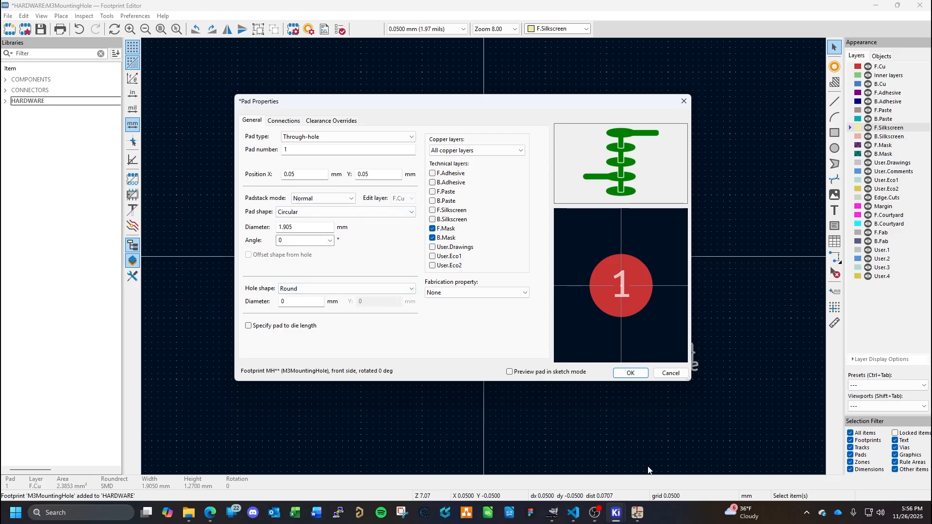
# - Switch to the browser and look up the M3 outside diameter in the ISO 7089 flat washer size table
pyautogui.click(211, 513)
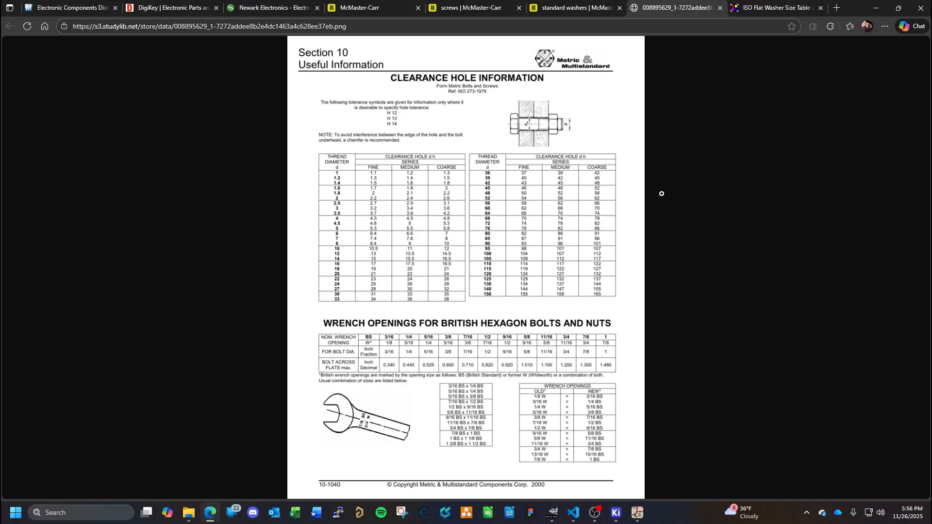
pyautogui.click(758, 10)
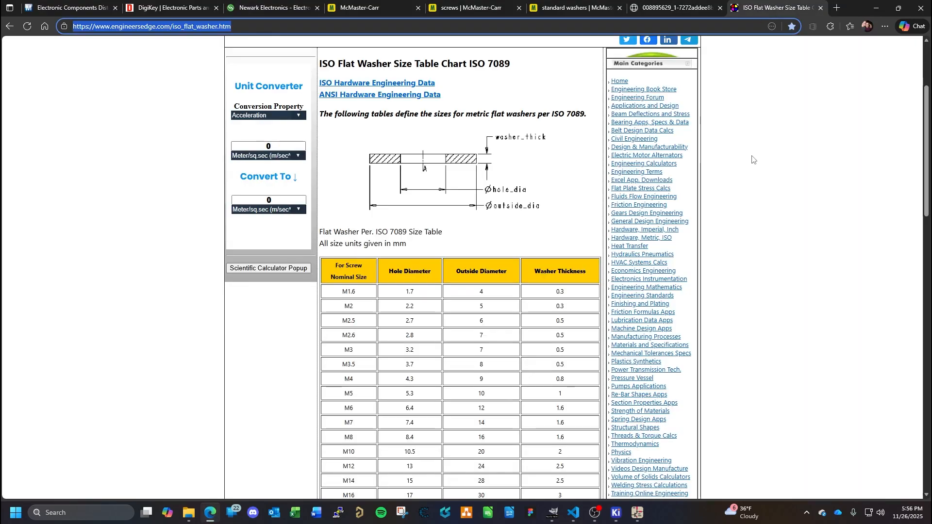
pyautogui.click(346, 350)
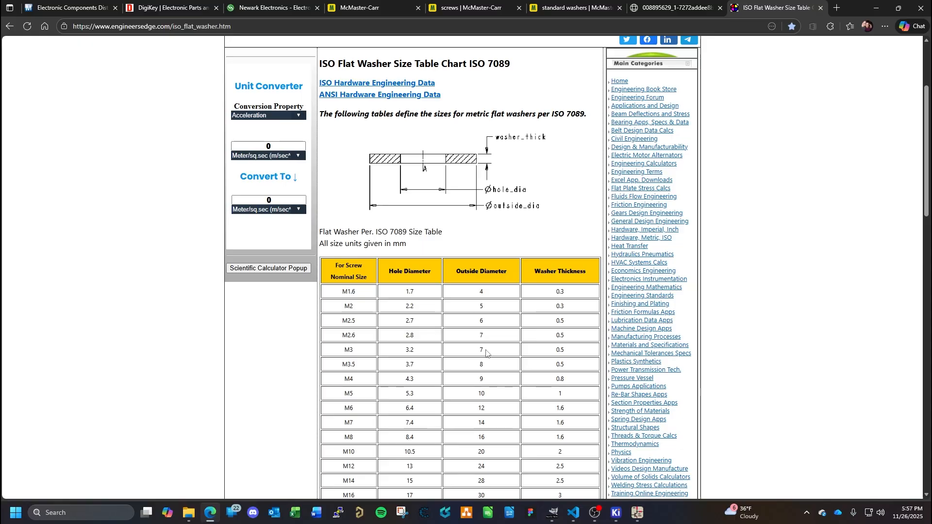
# - Return to the Footprint Editor and give the pad a diameter of 8 mm and a round hole of 1 mm
pyautogui.moveTo(617, 517)
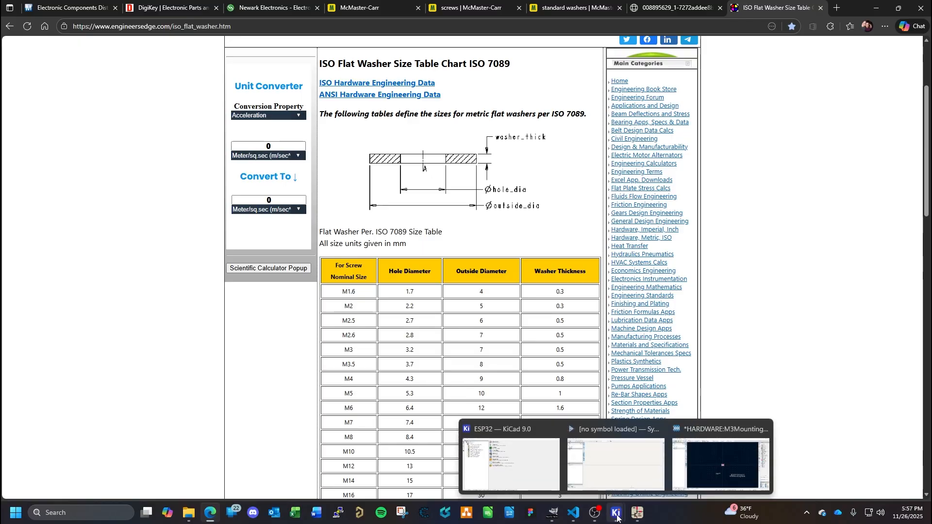
pyautogui.click(702, 442)
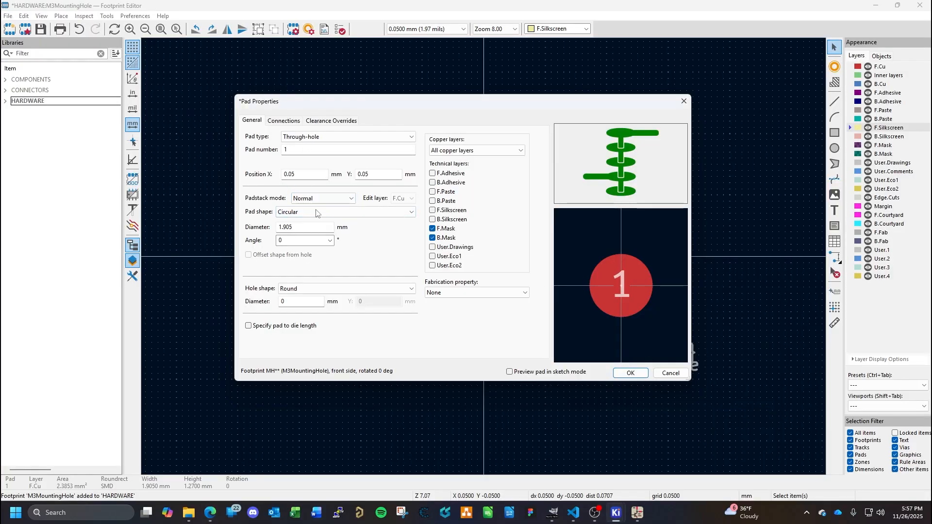
pyautogui.click(307, 227)
pyautogui.write('8')
pyautogui.press('Return')
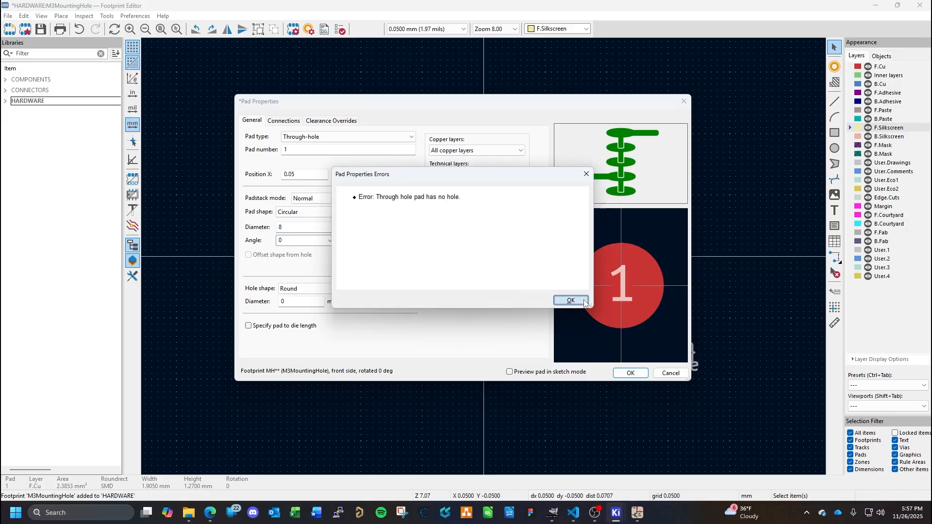
pyautogui.click(568, 299)
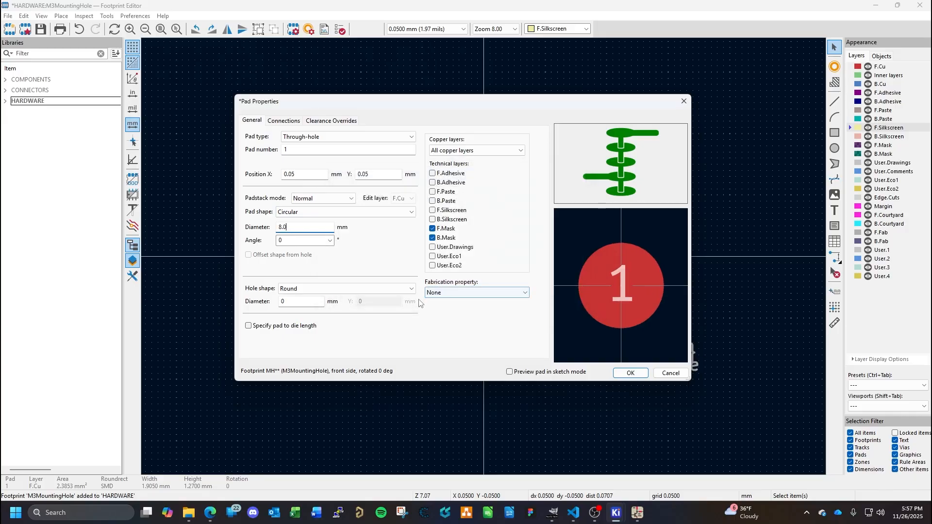
pyautogui.click(298, 301)
pyautogui.write('1')
pyautogui.press('Return')
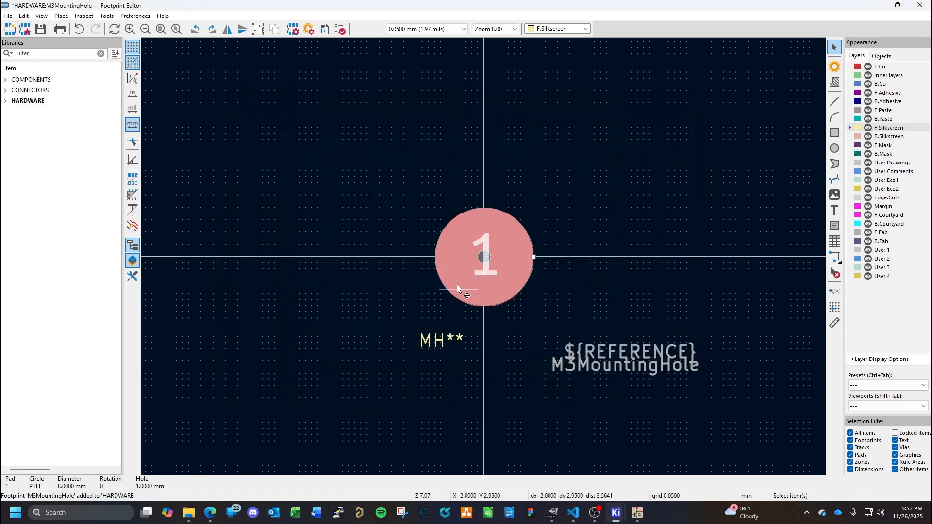
# - Reopen the pad's properties, then consult the browser's metric clearance hole chart for the M3 thread diameter
pyautogui.doubleClick(487, 268)
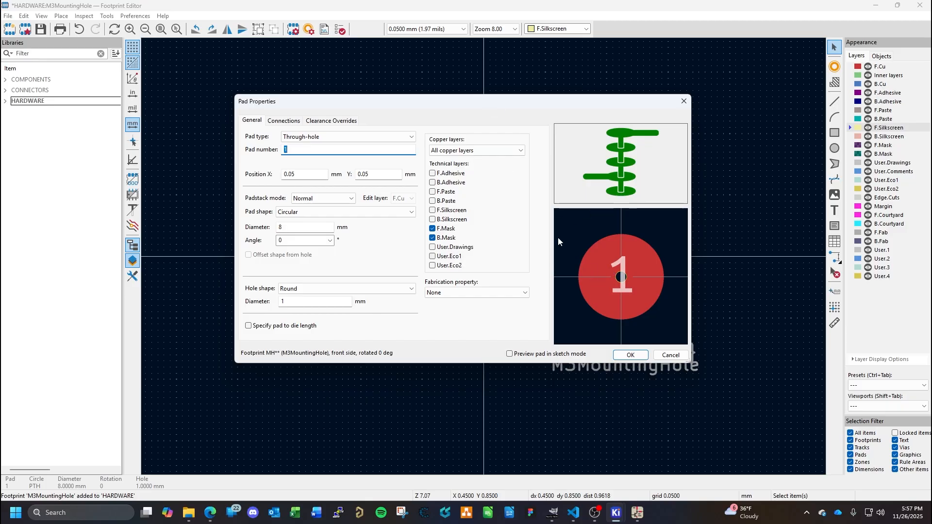
pyautogui.click(210, 512)
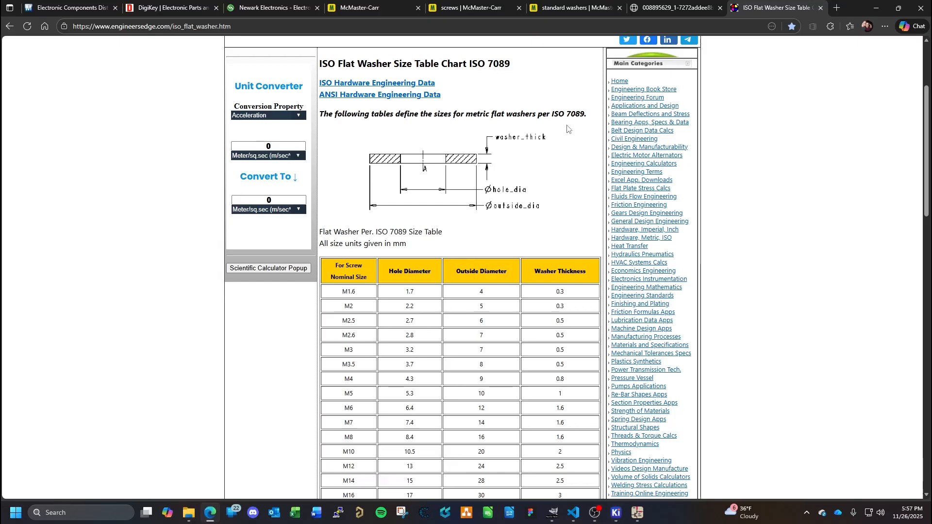
pyautogui.click(687, 8)
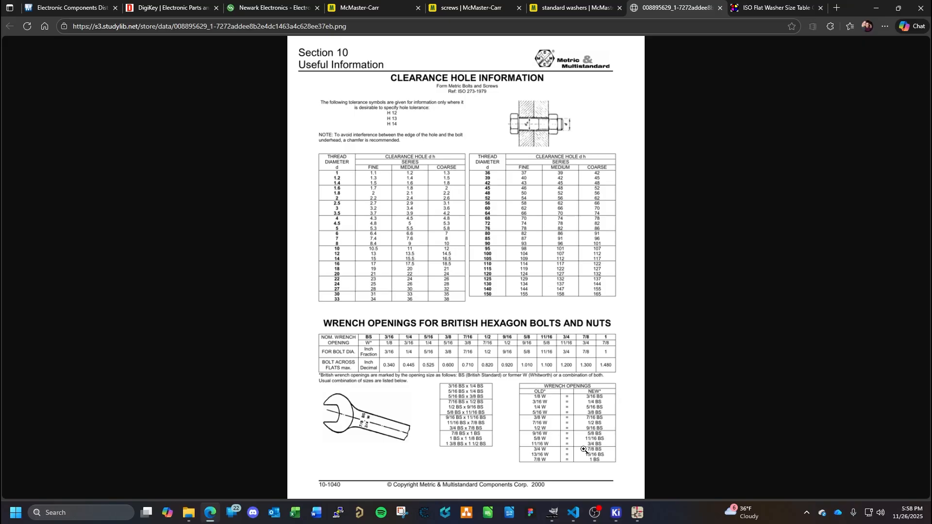
# - Return to the Footprint Editor and set the pad's hole diameter to 3.4 mm
pyautogui.moveTo(616, 512)
pyautogui.moveTo(613, 443)
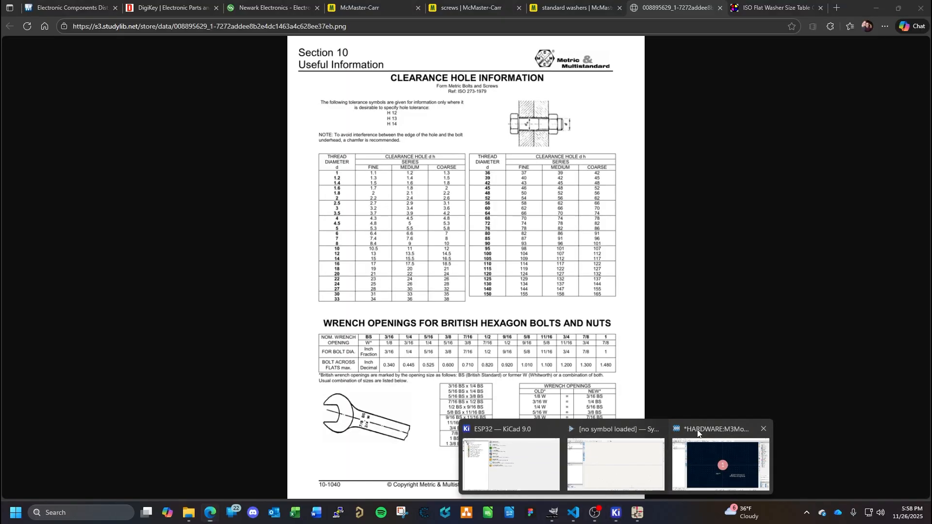
pyautogui.click(720, 461)
pyautogui.doubleClick(301, 304)
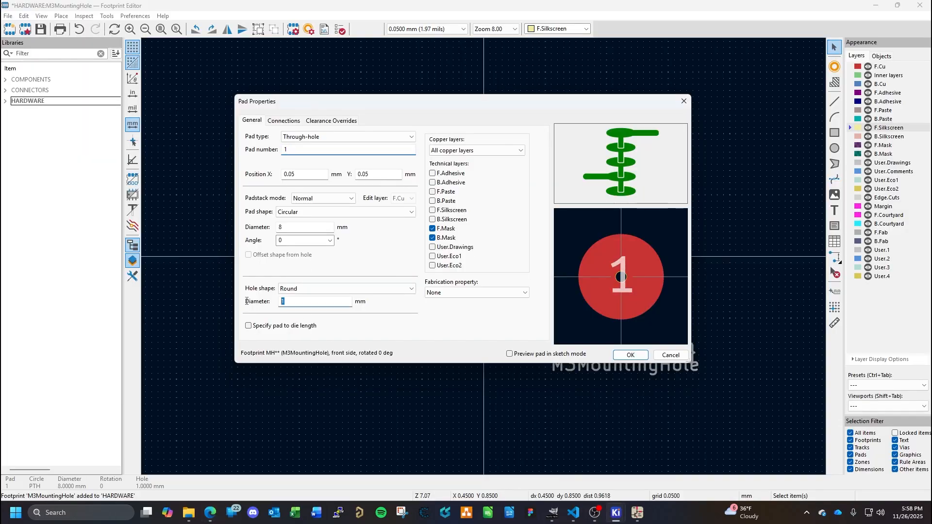
pyautogui.write('3.4')
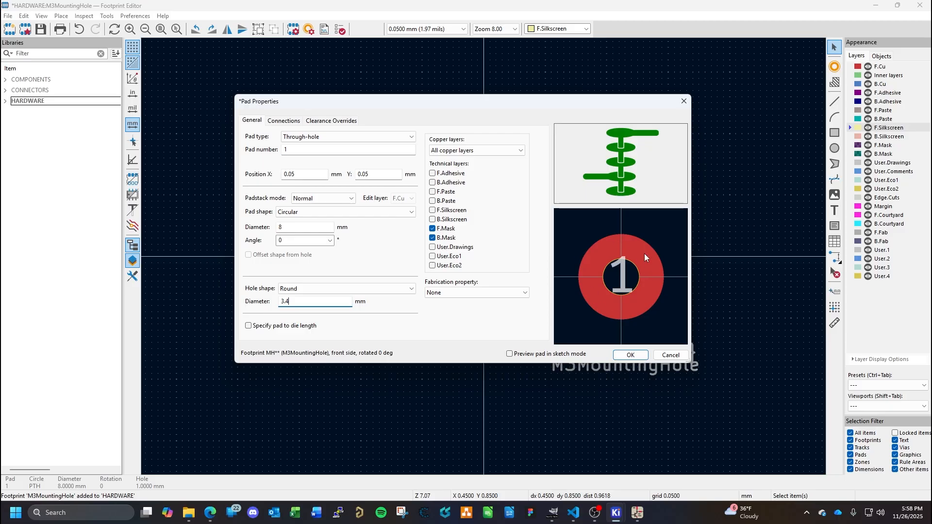
# - Review the pad's fabrication property options, connection settings and clearance overrides
pyautogui.click(481, 293)
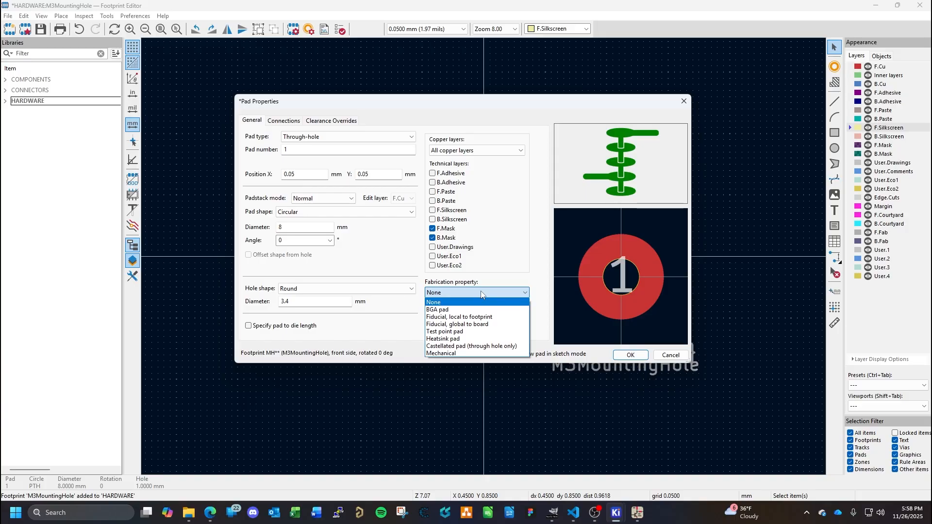
pyautogui.click(482, 293)
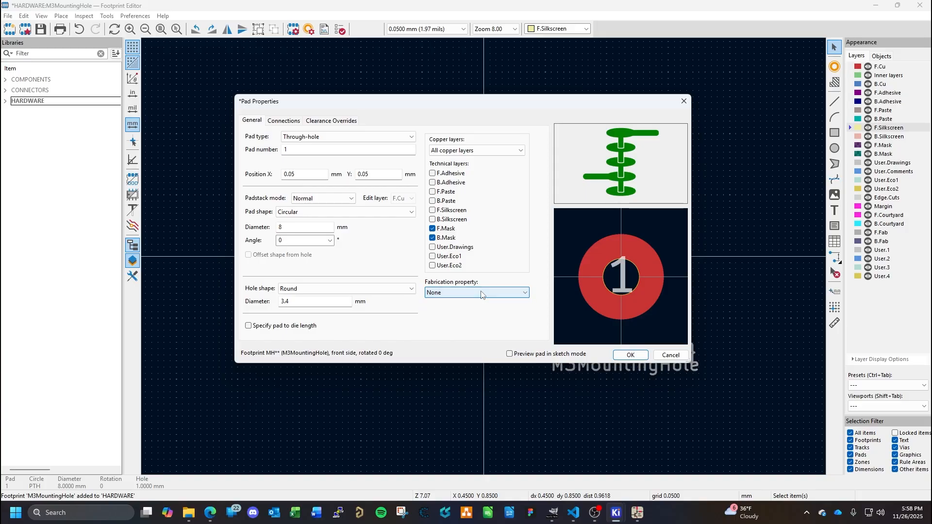
pyautogui.click(288, 123)
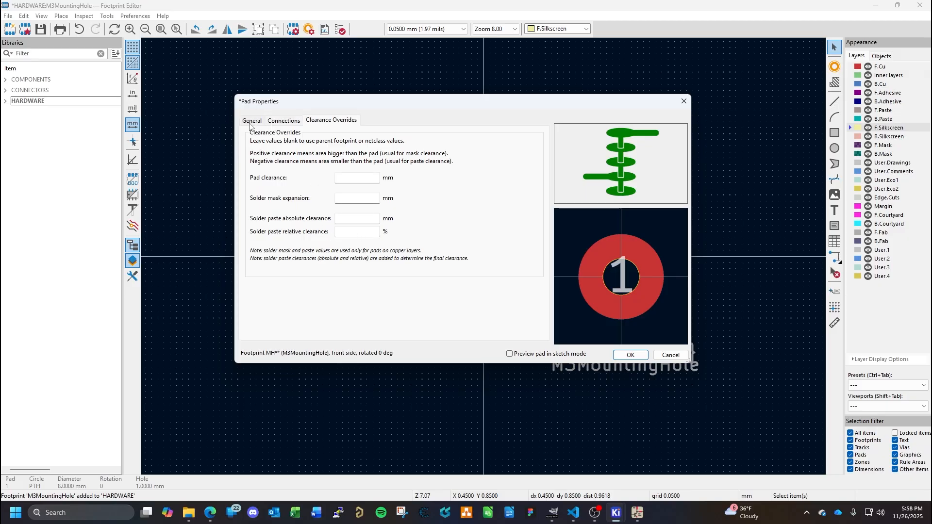
pyautogui.click(258, 121)
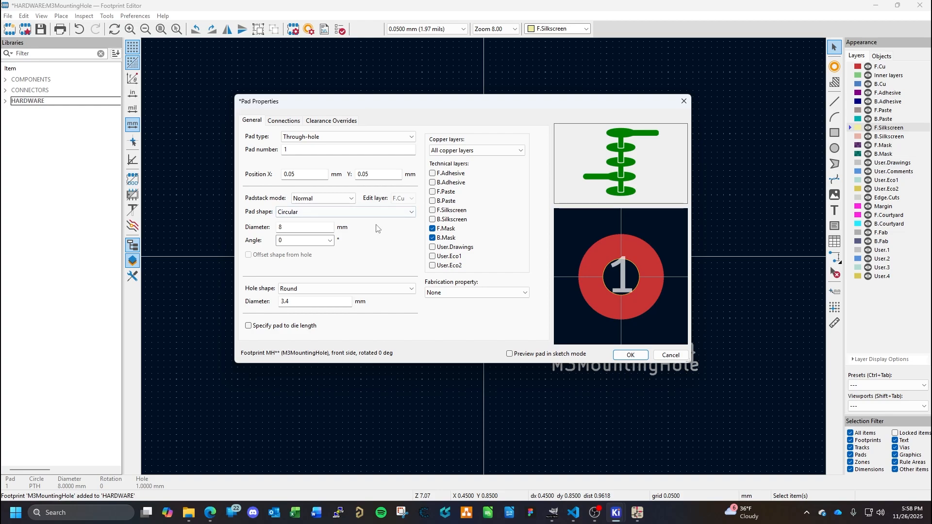
# - Apply the pad properties and move the MH** reference text to the pad's vertical centreline, just below the pad
pyautogui.click(642, 356)
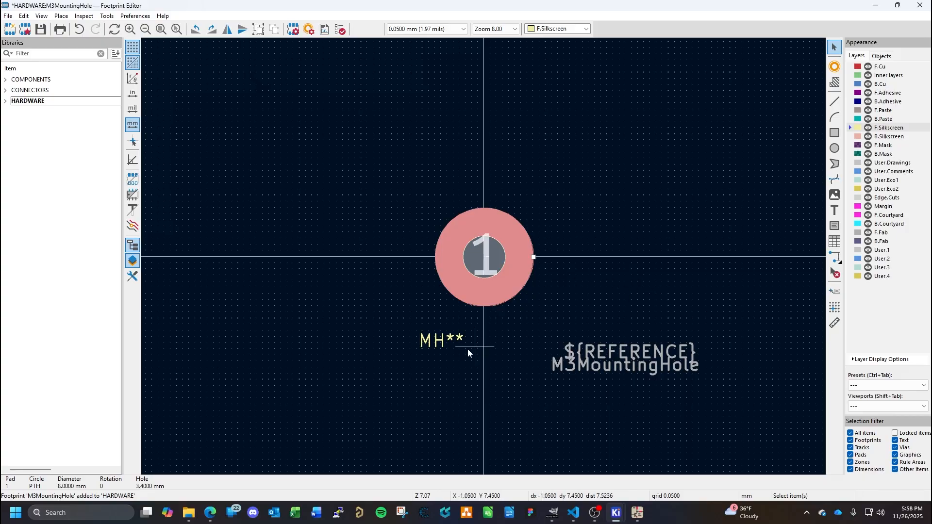
pyautogui.click(438, 343)
pyautogui.press('m')
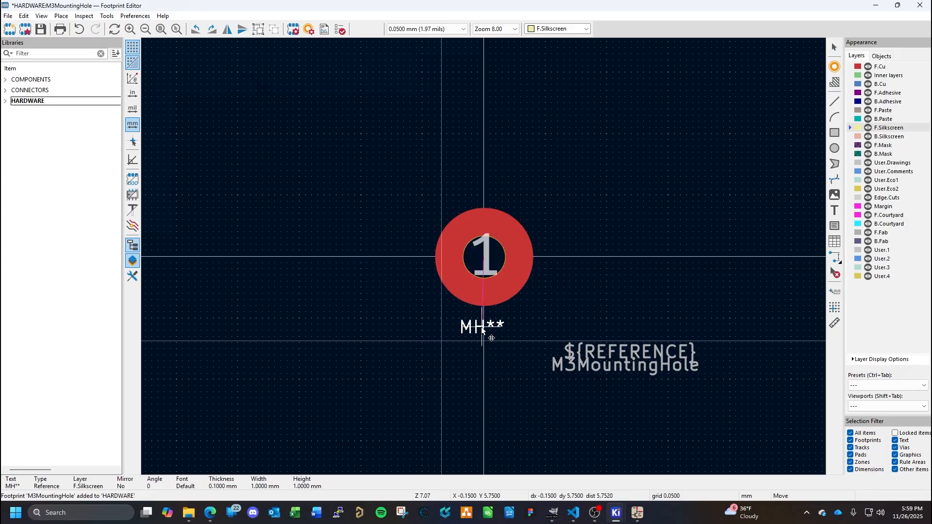
pyautogui.click(484, 330)
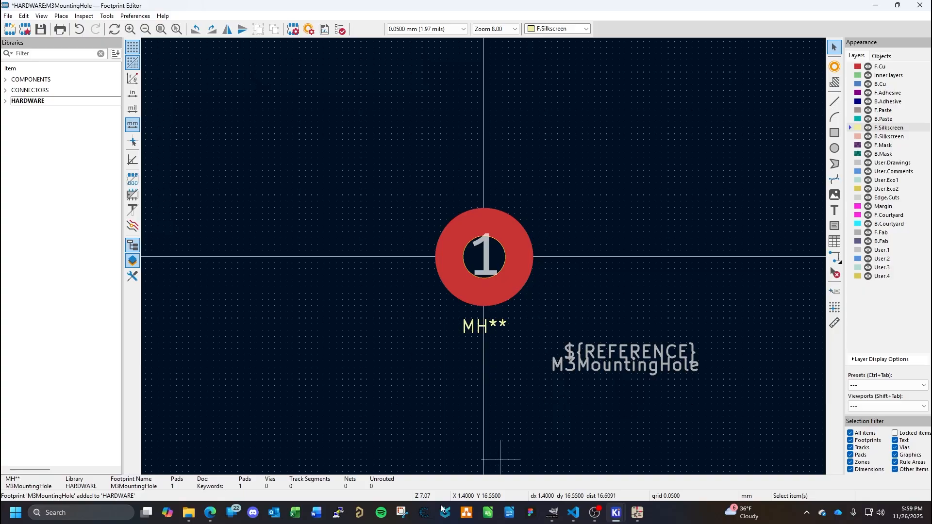
# - Switch to the browser's McMaster-Carr washer page and download the M3 washer 93475A210 as a 3-D STEP model
pyautogui.click(210, 512)
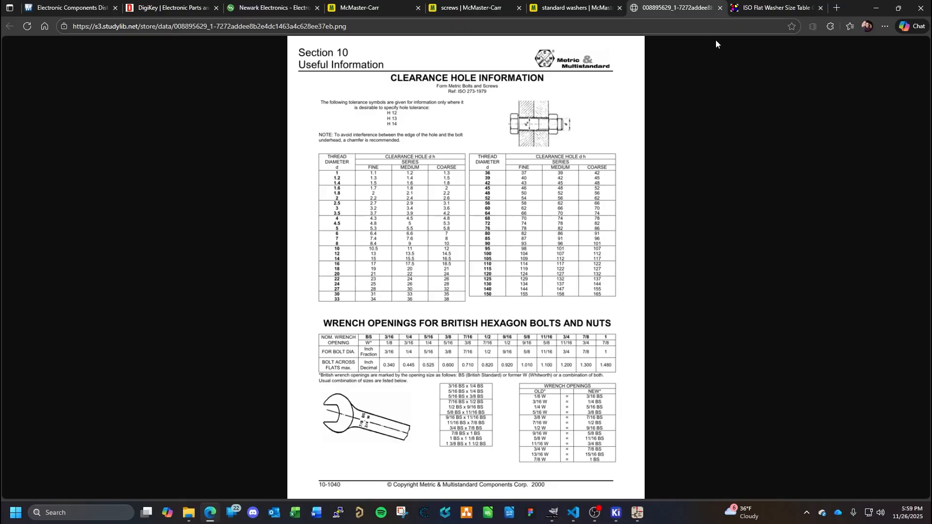
pyautogui.click(580, 10)
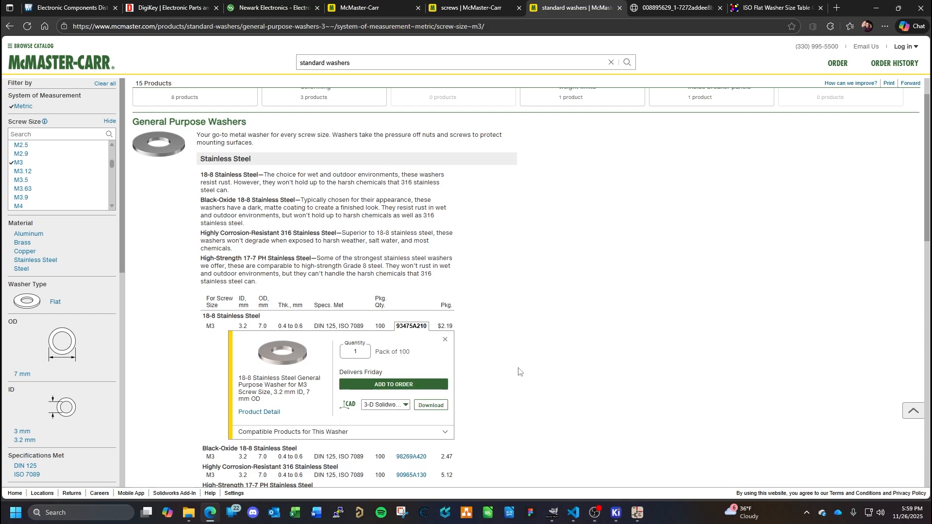
pyautogui.click(407, 407)
pyautogui.click(391, 430)
pyautogui.click(405, 409)
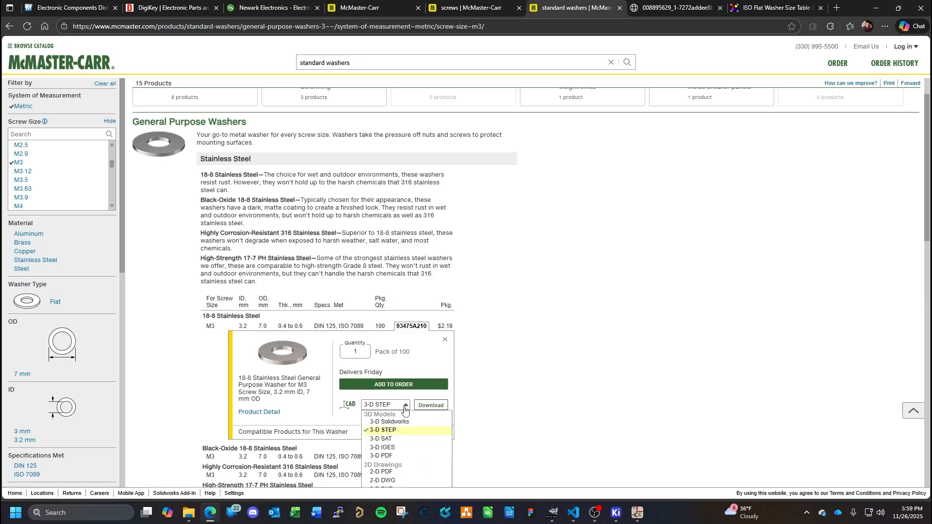
pyautogui.click(405, 409)
pyautogui.click(430, 406)
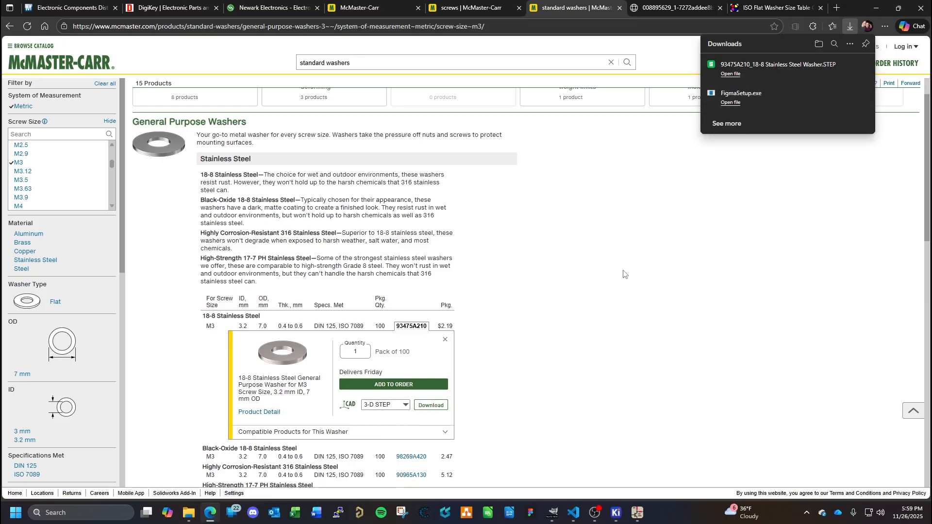
# - On the McMaster-Carr screws page, download the 6 mm long M3 pan head Phillips screw 92000A116 as a 3-D STEP model
pyautogui.click(471, 8)
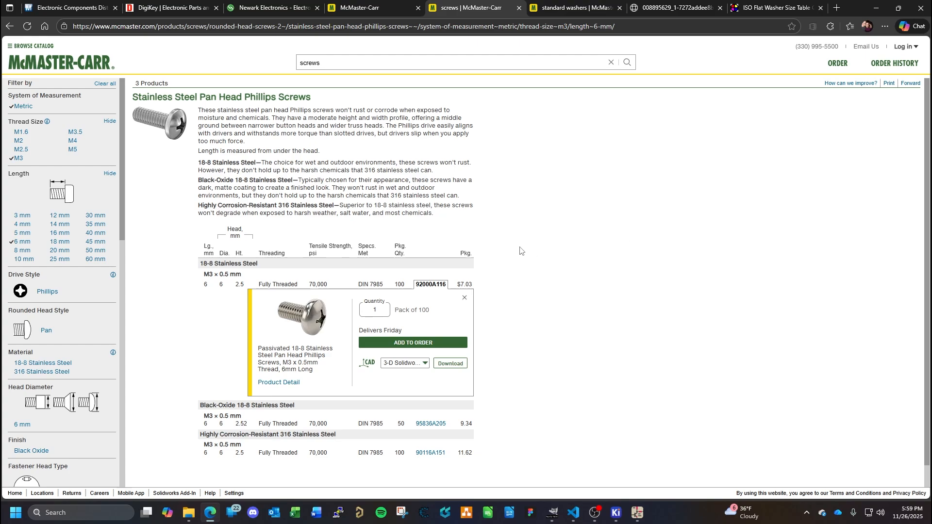
pyautogui.click(426, 367)
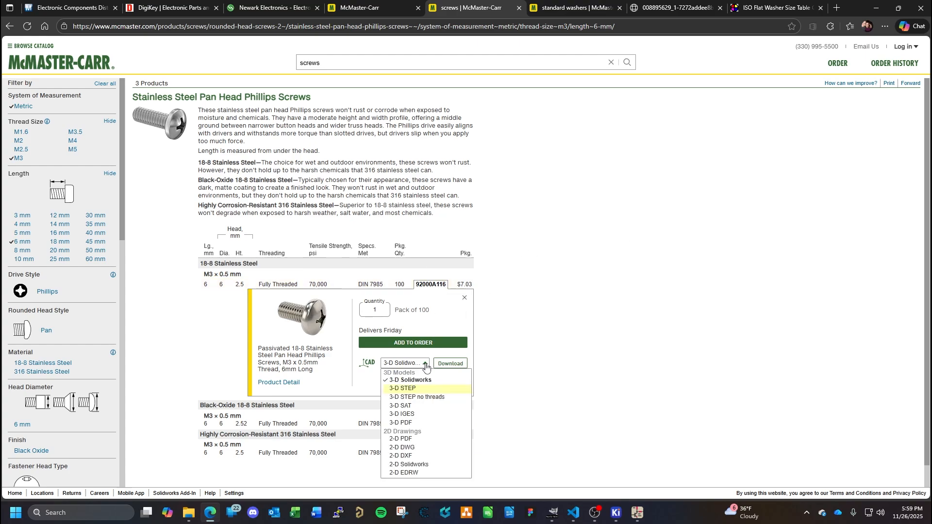
pyautogui.click(404, 391)
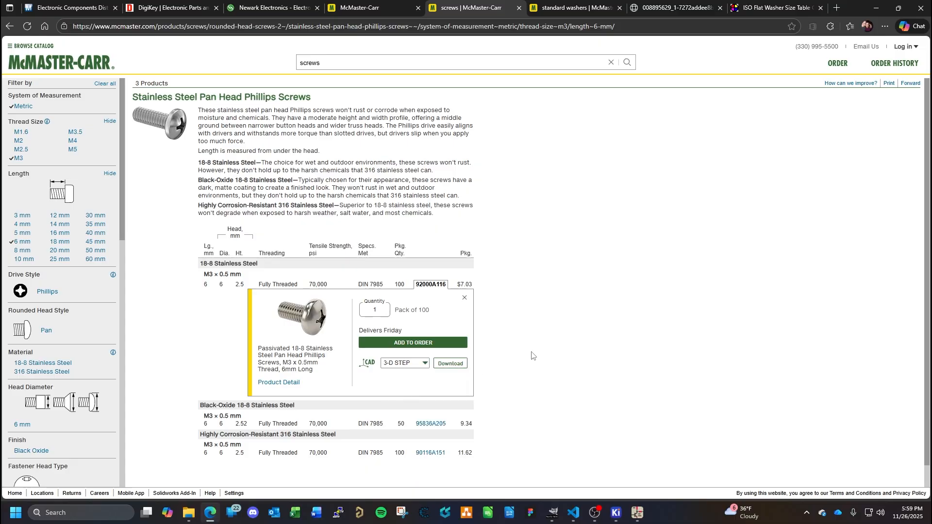
pyautogui.click(425, 367)
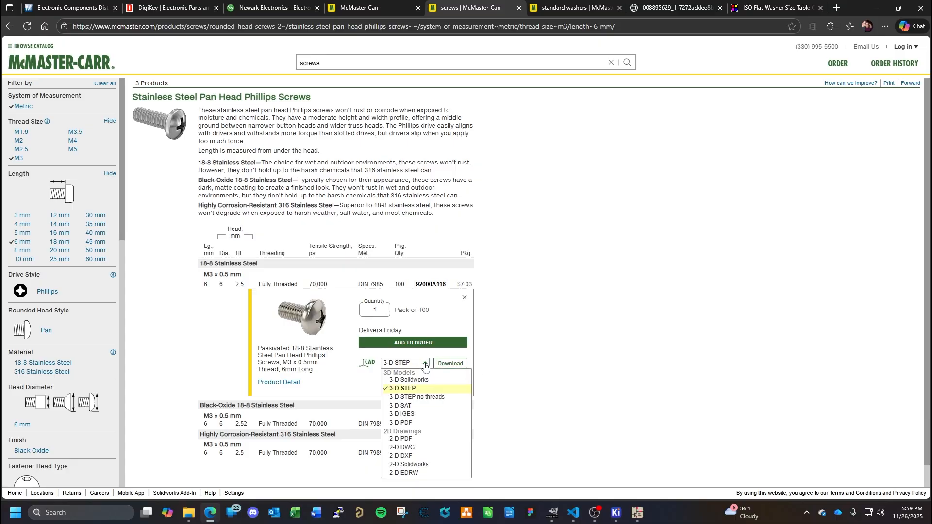
pyautogui.click(407, 390)
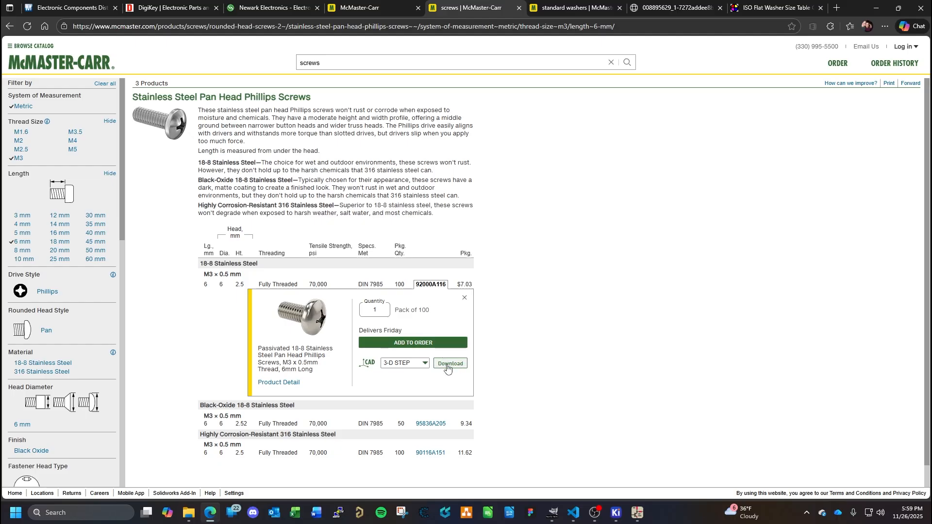
pyautogui.click(447, 369)
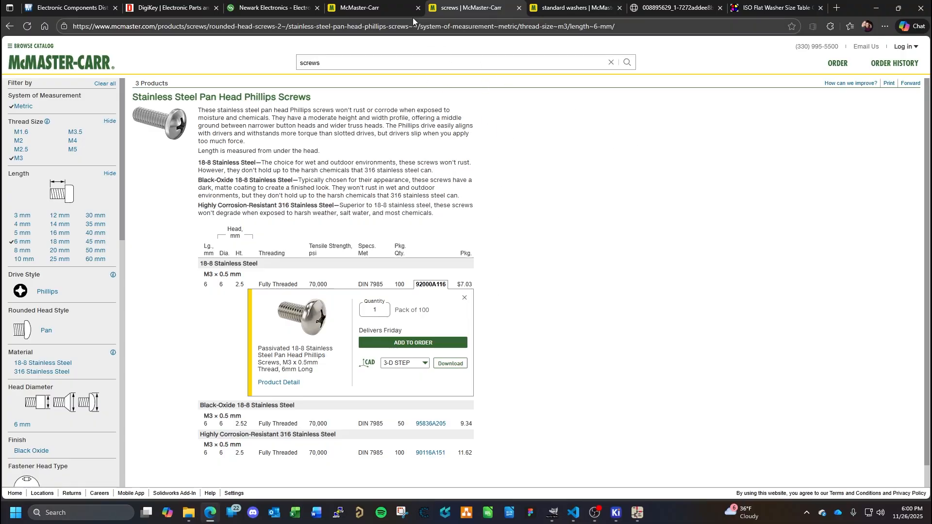
# - Open the McMaster-Carr screw catalog in a separate tab and filter its stainless steel pan head Phillips screws to Material Certificate
pyautogui.click(398, 7)
pyautogui.click(476, 7)
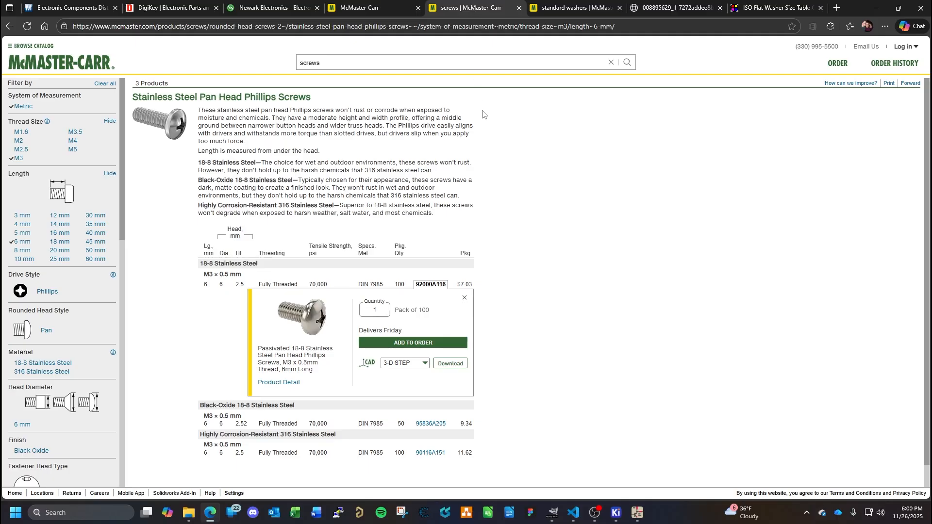
pyautogui.click(368, 7)
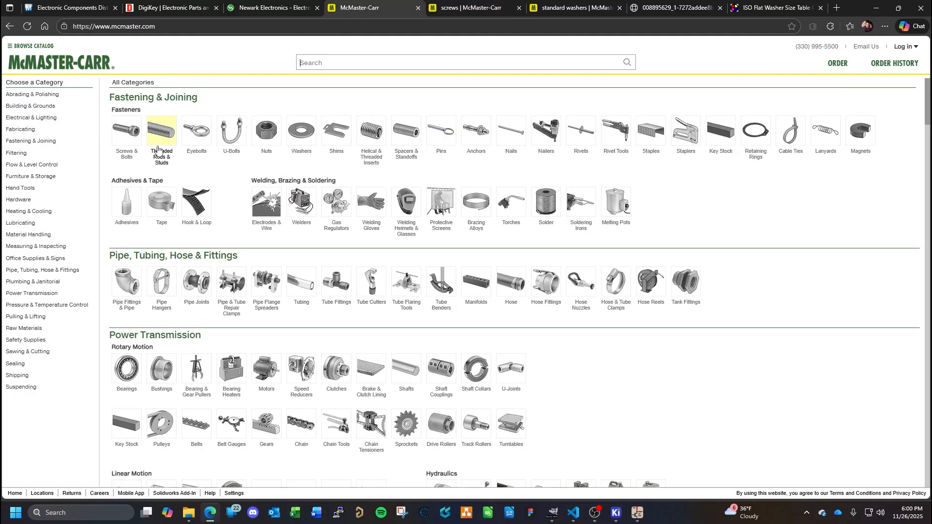
pyautogui.rightClick(122, 132)
pyautogui.click(170, 143)
pyautogui.click(398, 8)
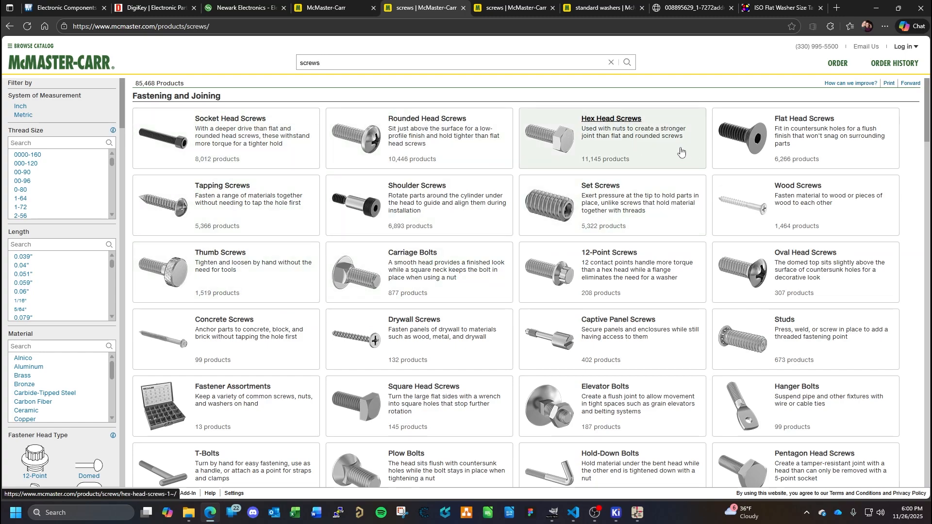
pyautogui.click(429, 127)
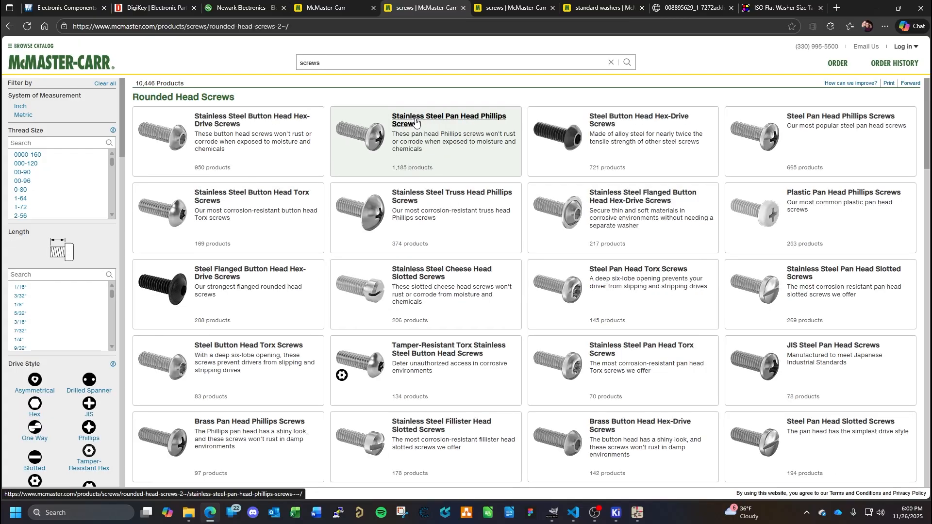
pyautogui.click(416, 121)
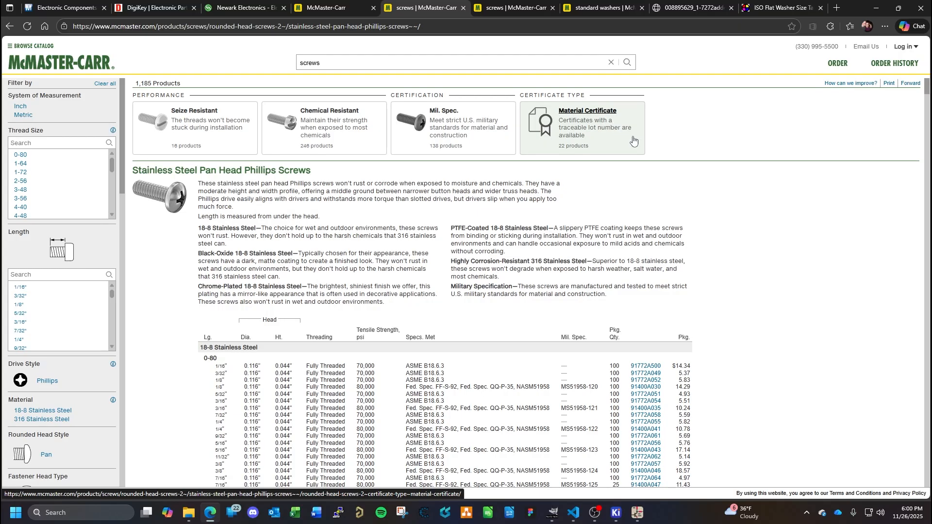
pyautogui.click(579, 144)
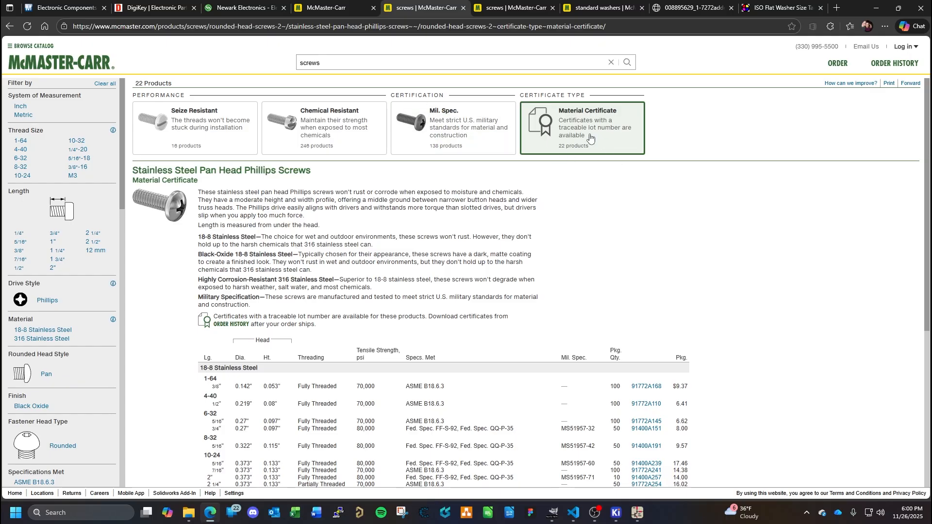
# - Examine the product table and certificate notes for the stainless steel pan head Phillips screws with material certificates
pyautogui.scroll(-4, 705, 302)
pyautogui.scroll(-2, 750, 314)
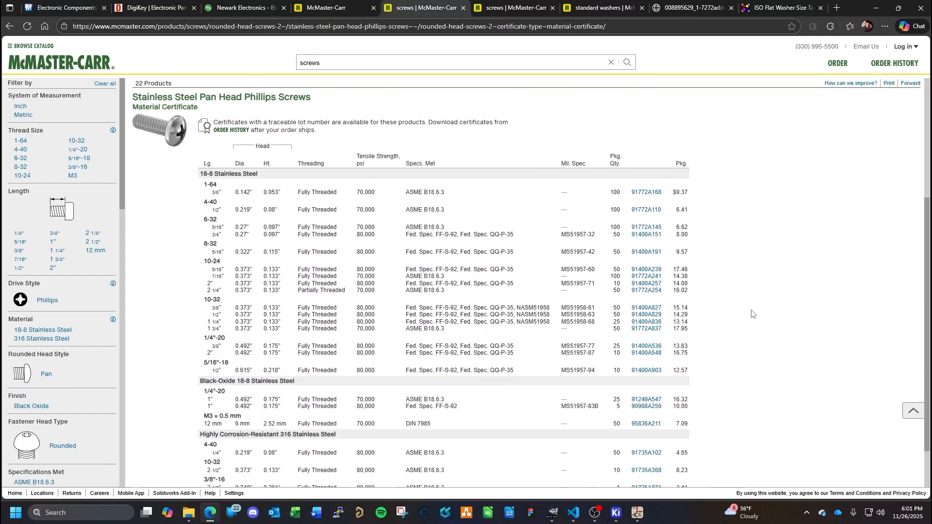
pyautogui.scroll(3, 750, 315)
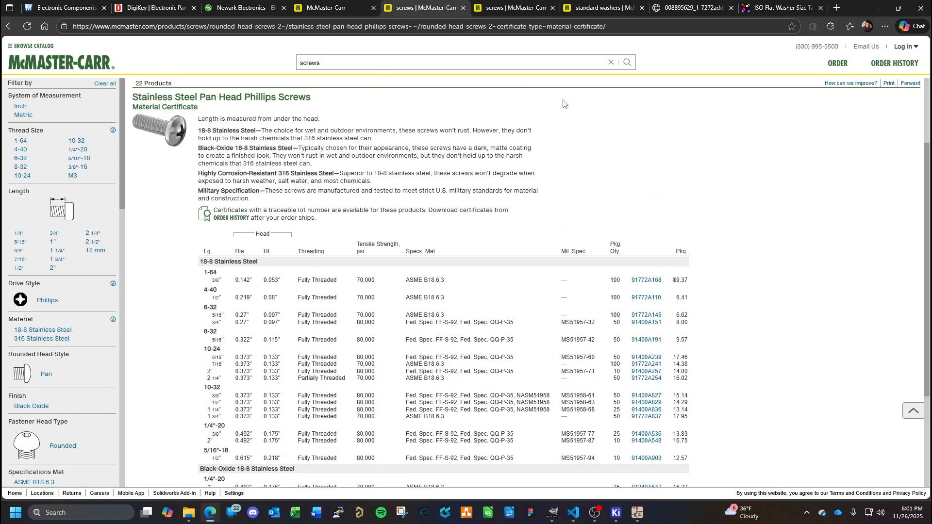
pyautogui.scroll(1, 554, 187)
pyautogui.scroll(2, 554, 187)
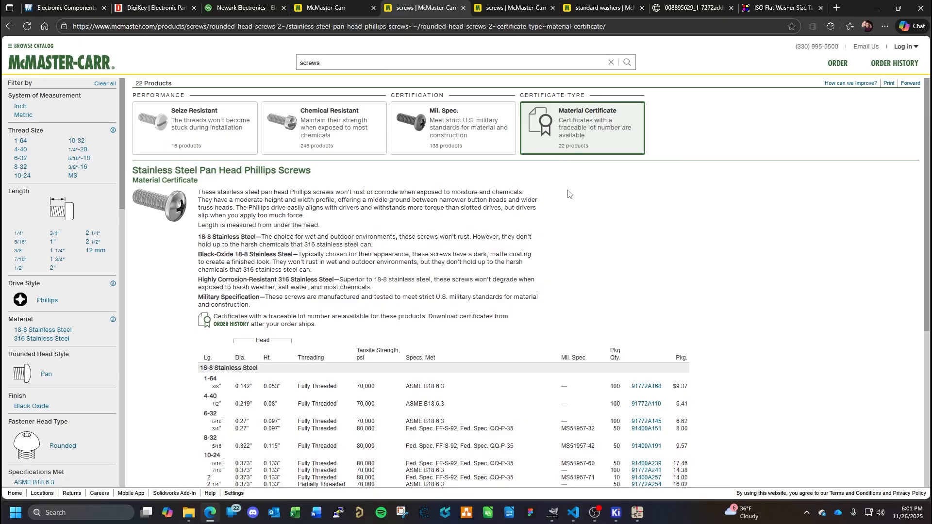
pyautogui.scroll(-1, 566, 202)
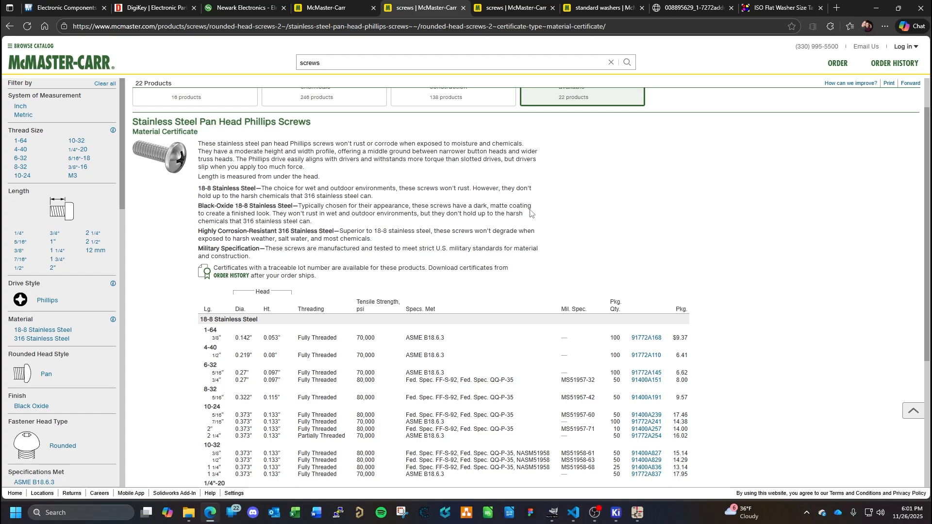
pyautogui.scroll(-3, 775, 256)
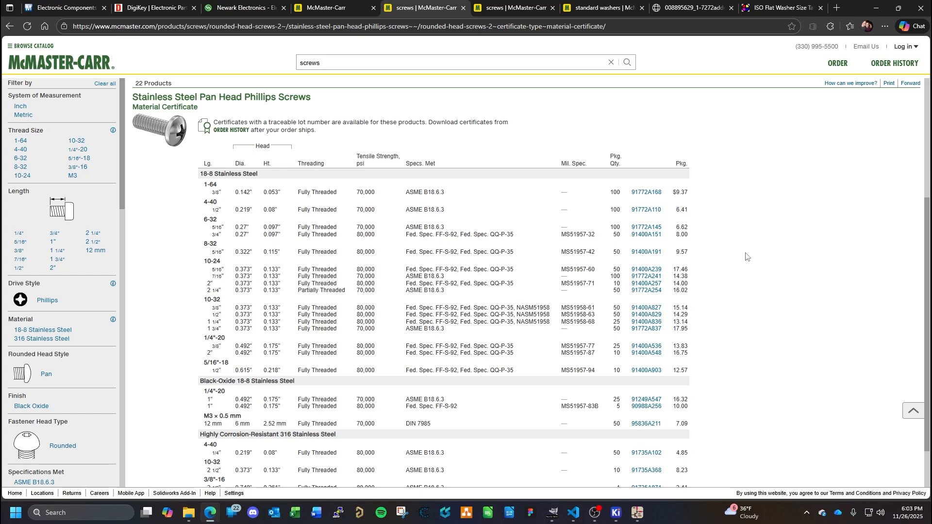
pyautogui.scroll(4, 796, 225)
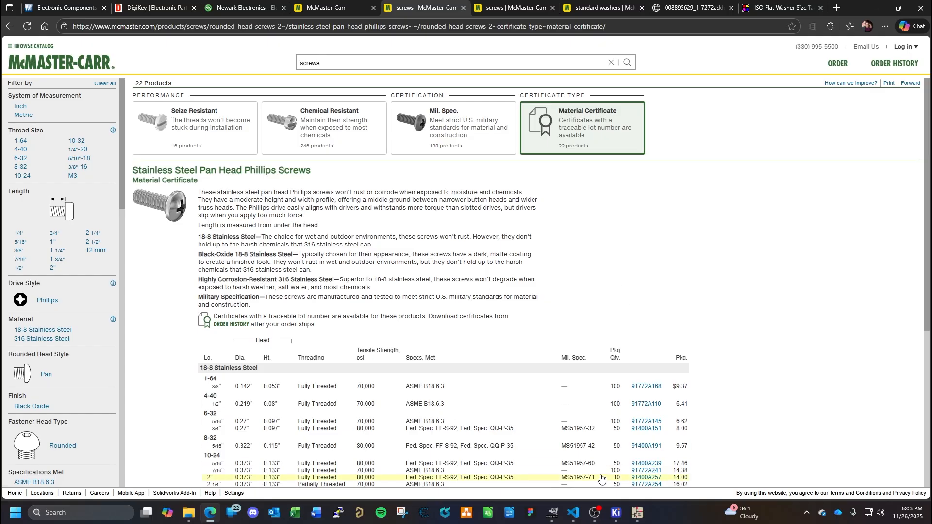
# - Return to the Footprint Editor, expand the HARDWARE library and save the M3MountingHole footprint
pyautogui.moveTo(626, 514)
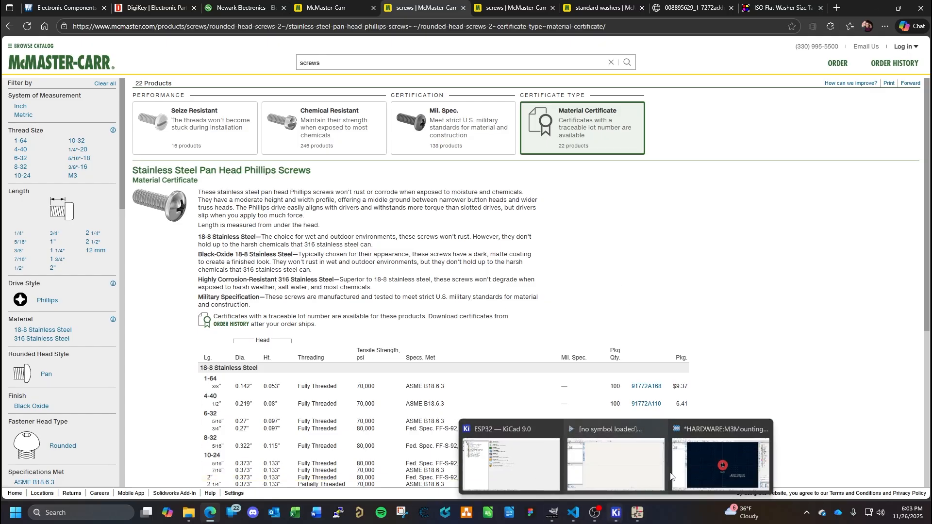
pyautogui.click(721, 427)
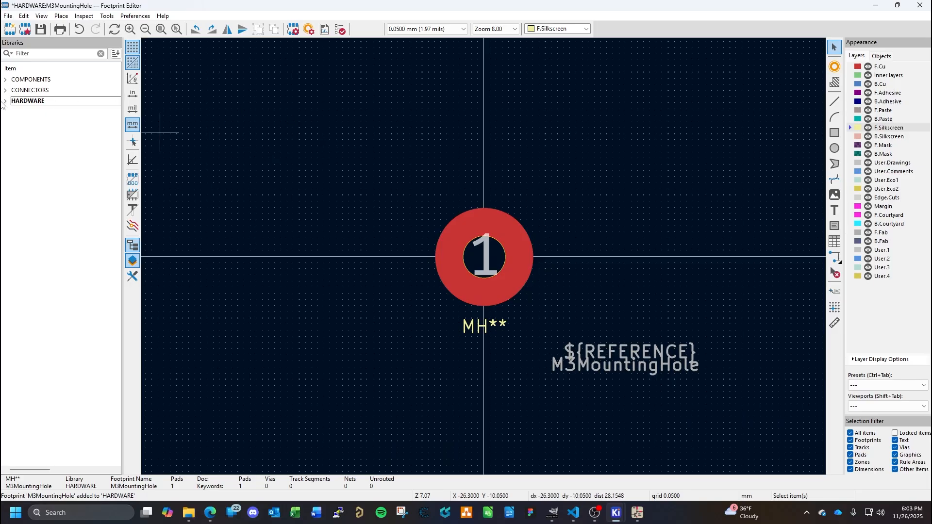
pyautogui.click(7, 102)
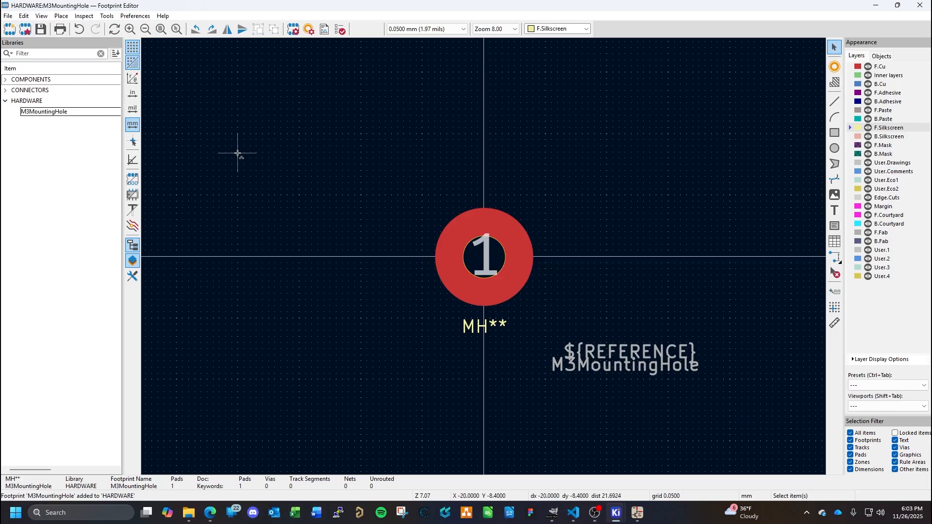
# - Open the M3MountingHole footprint's properties and add an empty 3D model entry
pyautogui.click(7, 16)
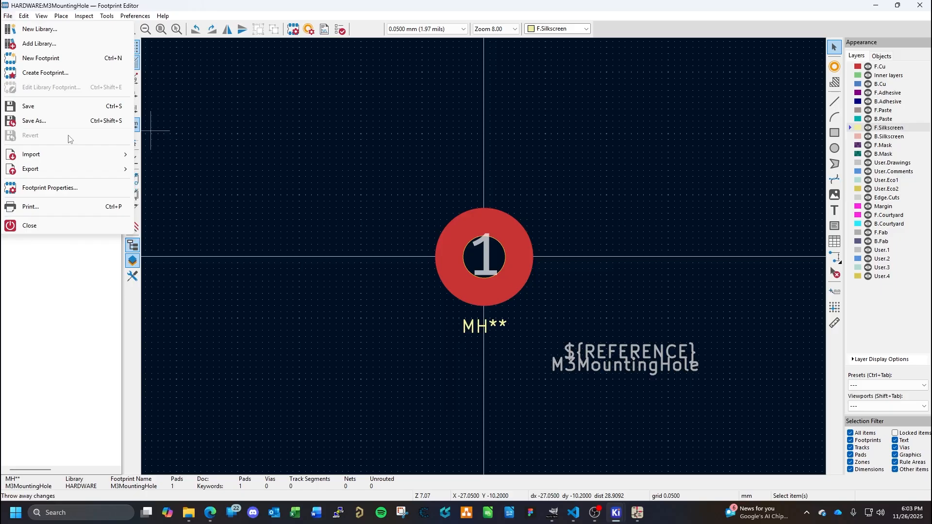
pyautogui.click(52, 192)
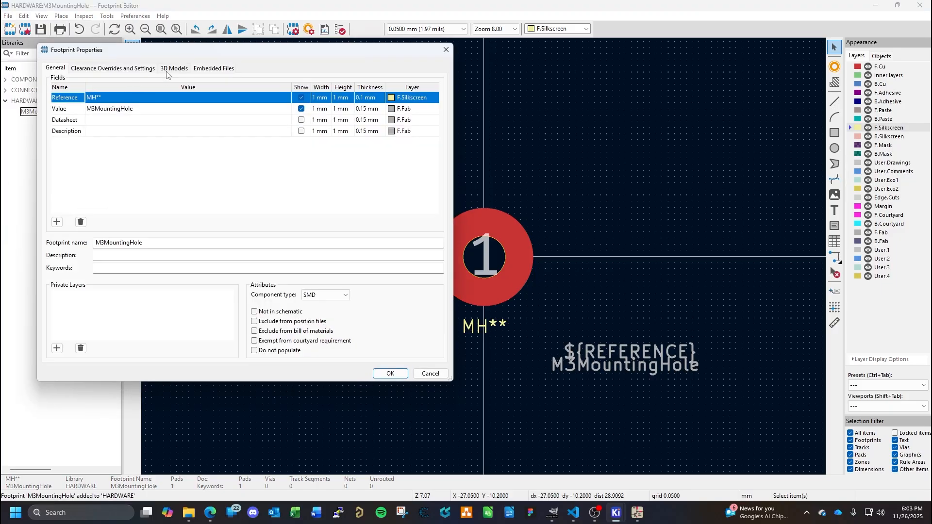
pyautogui.click(170, 69)
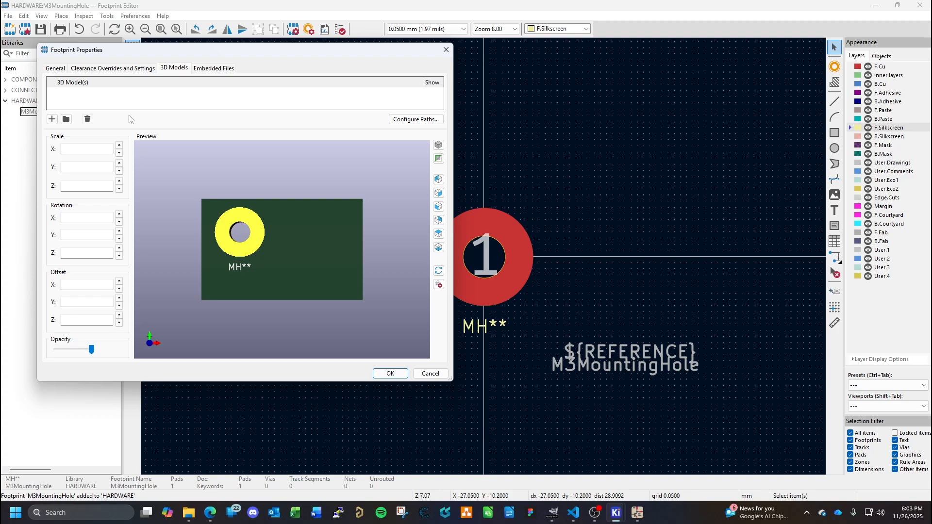
pyautogui.click(52, 120)
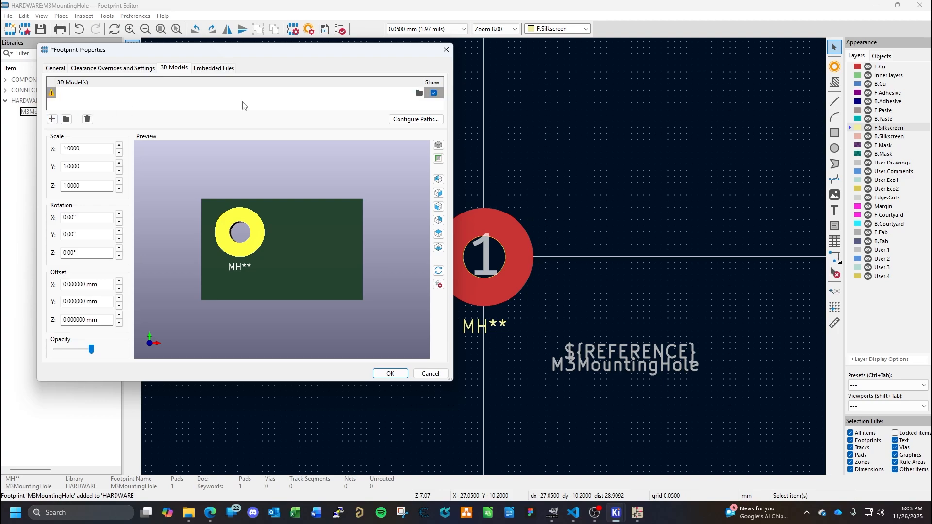
# - Assign 93475A210_18-8 Stainless Steel Washer.STEP from the Downloads folder to the empty 3D model entry
pyautogui.click(418, 93)
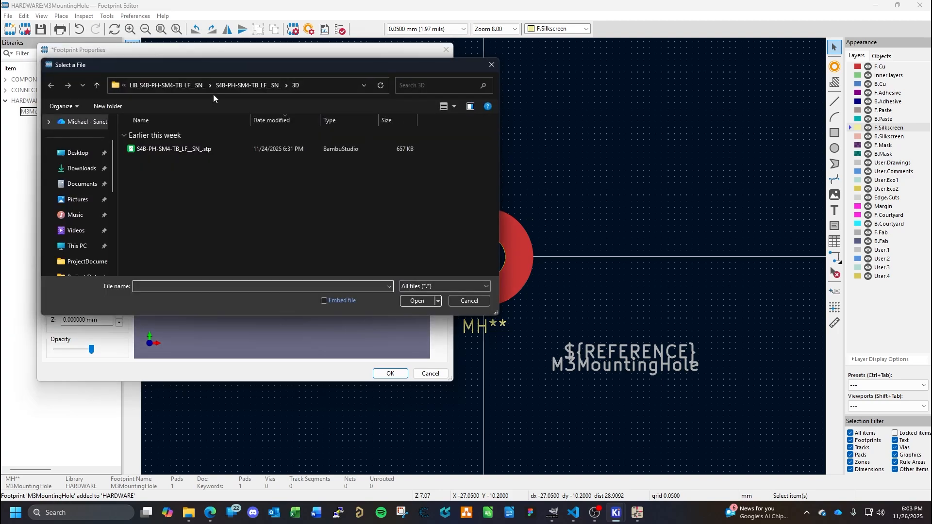
pyautogui.click(168, 87)
pyautogui.click(148, 87)
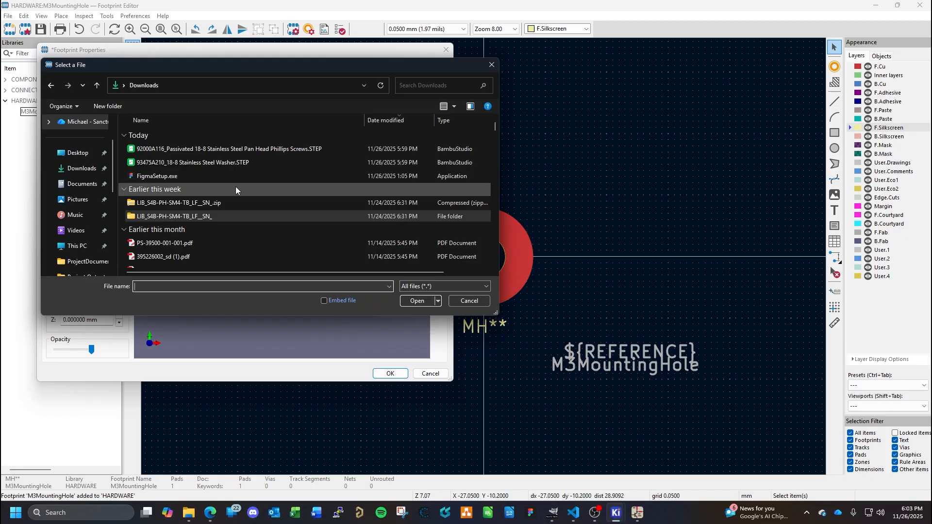
pyautogui.click(217, 163)
pyautogui.click(416, 301)
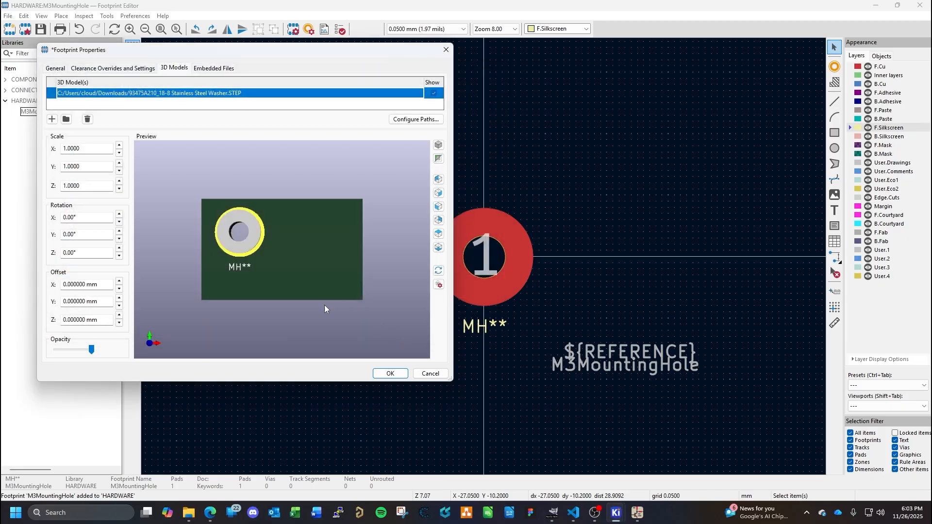
# - Add 92000A116_Passivated 18-8 Stainless Steel Pan Head Phillips Screws.STEP from the Downloads folder as a second 3D model
pyautogui.moveTo(278, 276); pyautogui.dragTo(301, 308)
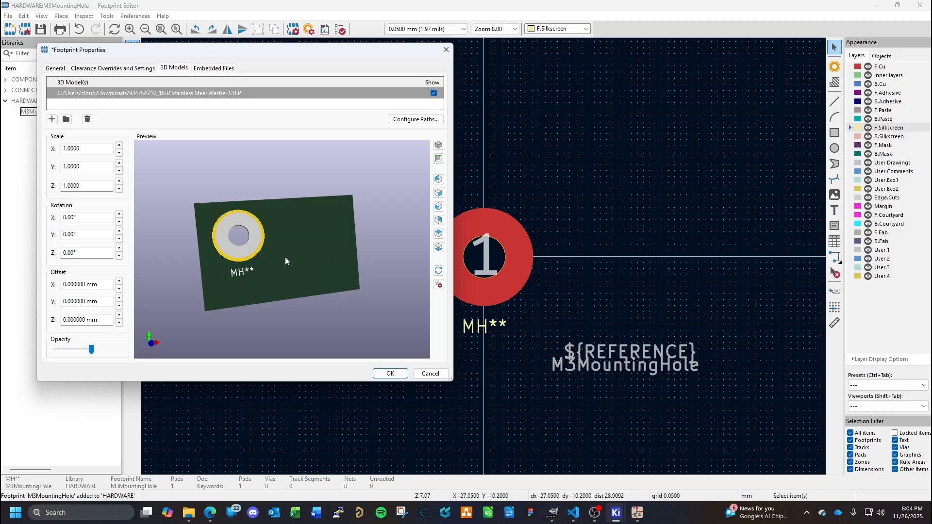
pyautogui.moveTo(288, 256); pyautogui.dragTo(253, 243)
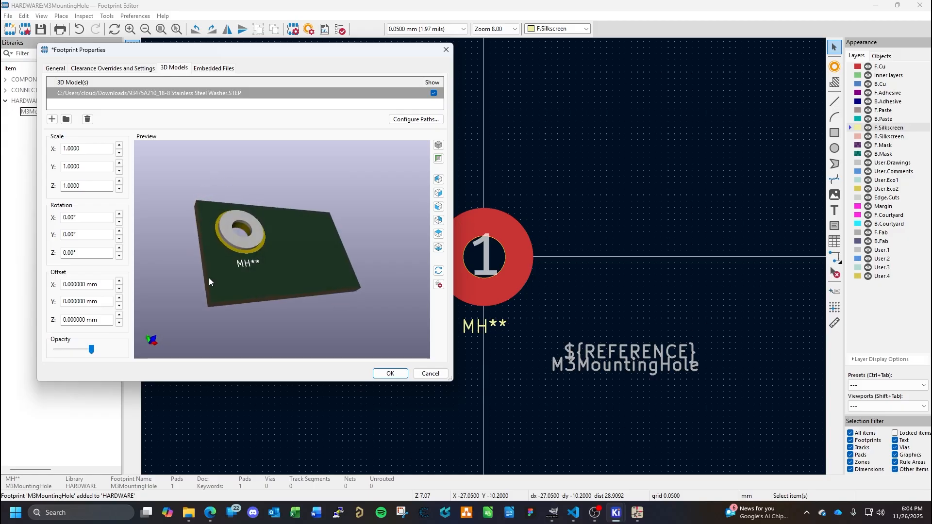
pyautogui.click(66, 119)
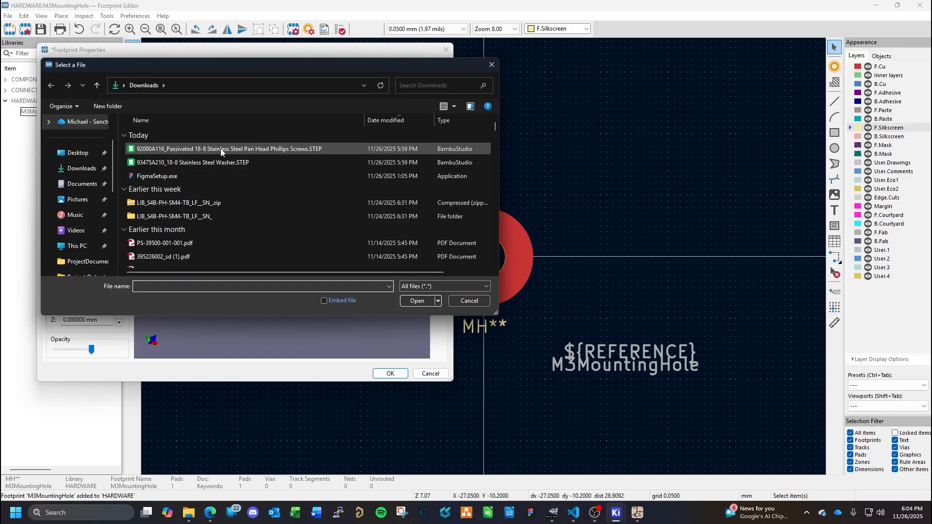
pyautogui.click(257, 150)
pyautogui.click(417, 300)
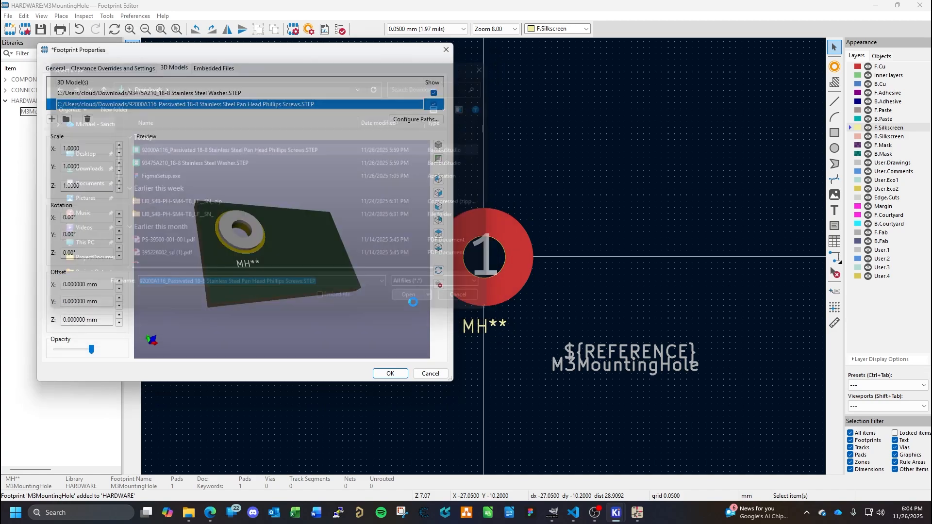
pyautogui.moveTo(277, 266); pyautogui.dragTo(312, 226)
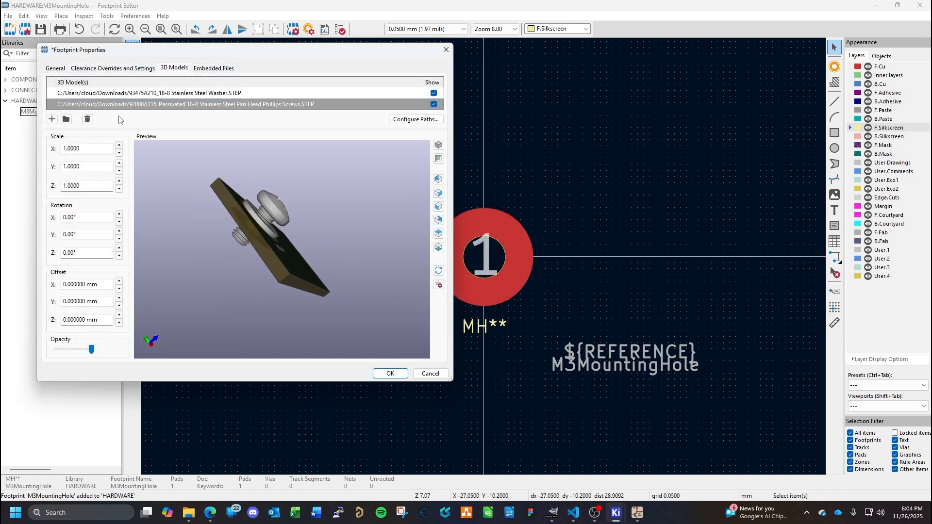
pyautogui.click(120, 190)
pyautogui.click(120, 189)
pyautogui.click(119, 189)
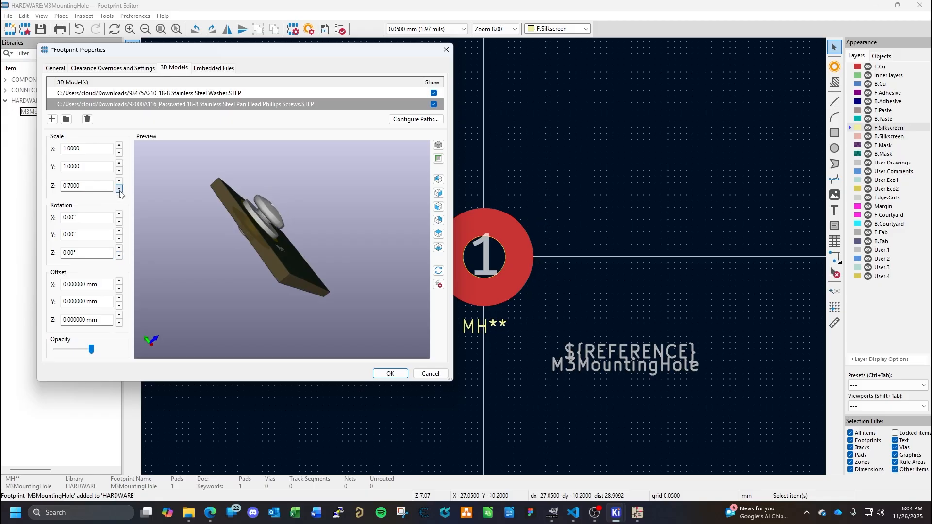
pyautogui.click(119, 181)
pyautogui.click(119, 182)
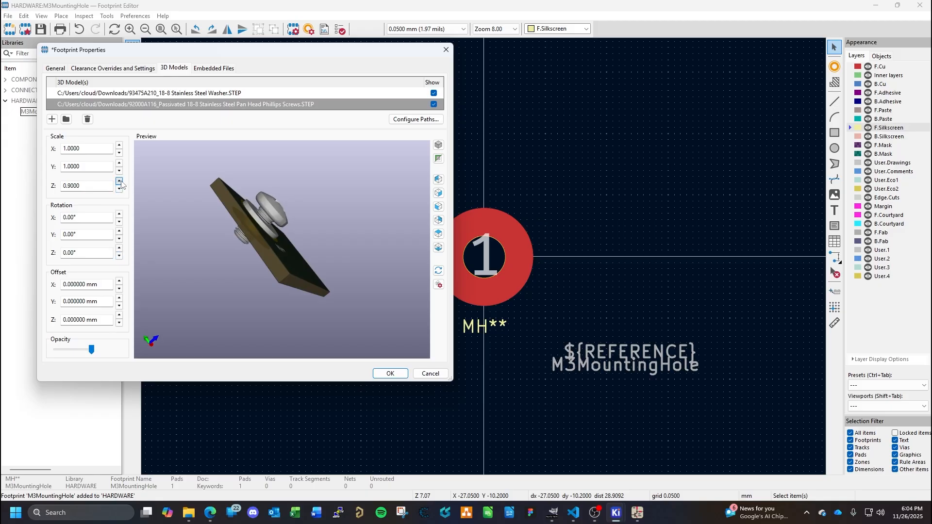
pyautogui.click(119, 182)
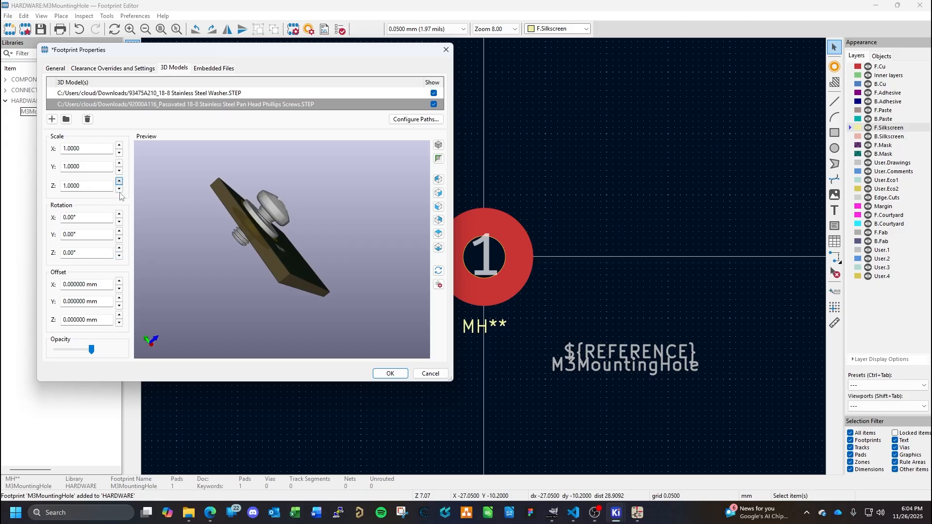
# - Set the screw model's Z offset to -1.15 mm so the screw head seats against the washer
pyautogui.click(119, 323)
pyautogui.click(119, 323)
pyautogui.click(119, 323)
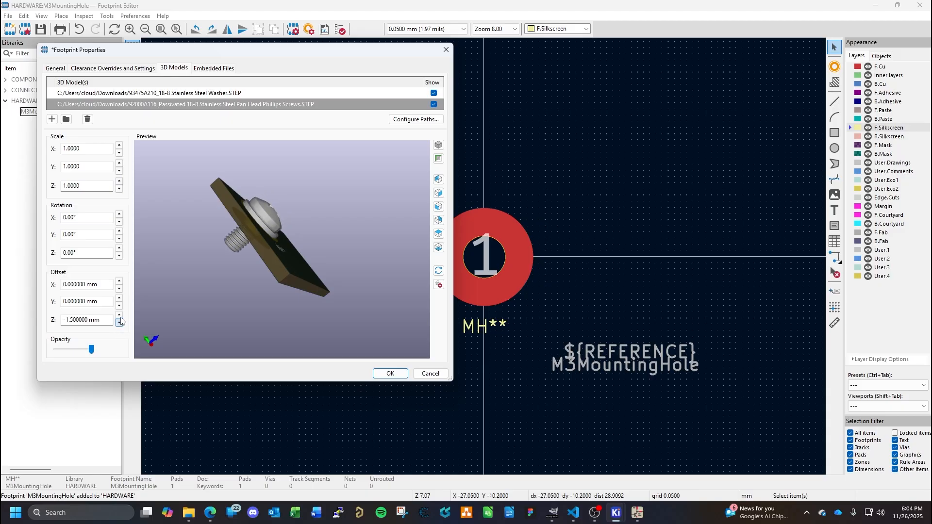
pyautogui.click(119, 315)
pyautogui.click(120, 323)
pyautogui.click(119, 315)
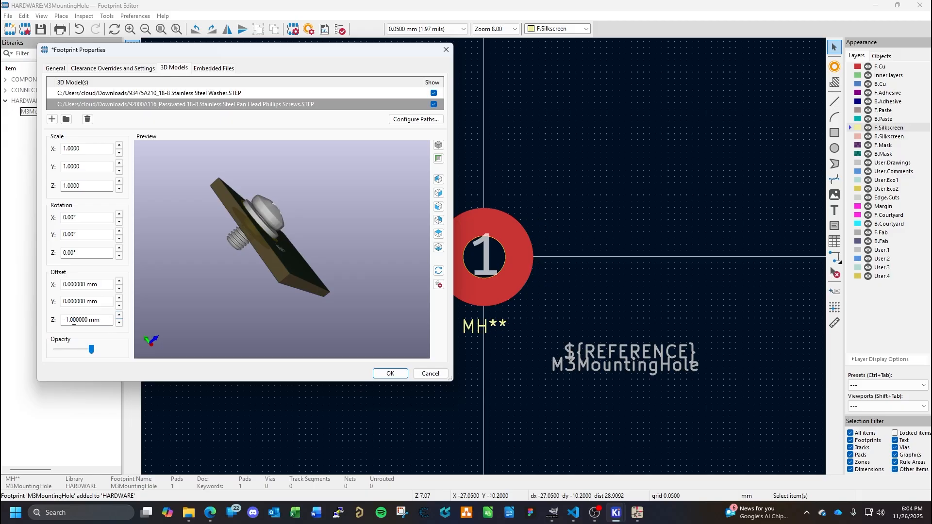
pyautogui.click(76, 321)
pyautogui.press('BackSpace')
pyautogui.write('2')
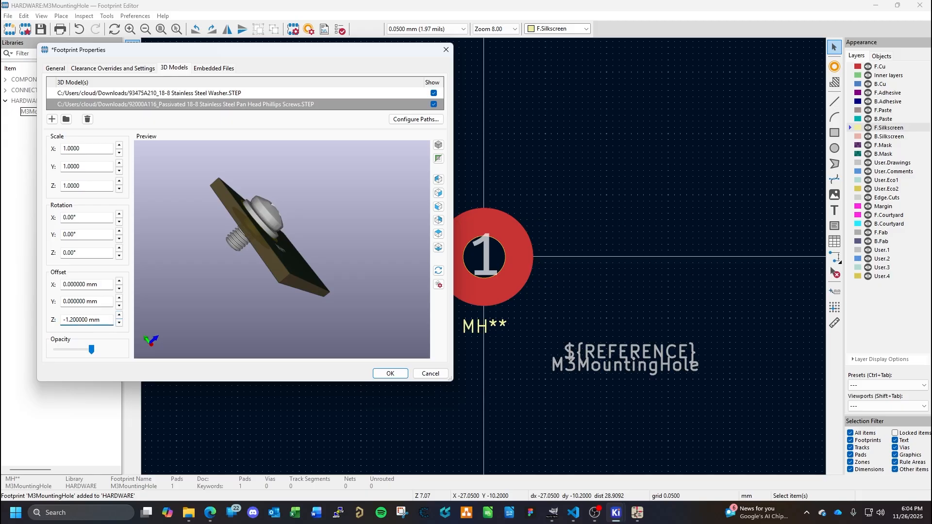
pyautogui.press('BackSpace')
pyautogui.write('1')
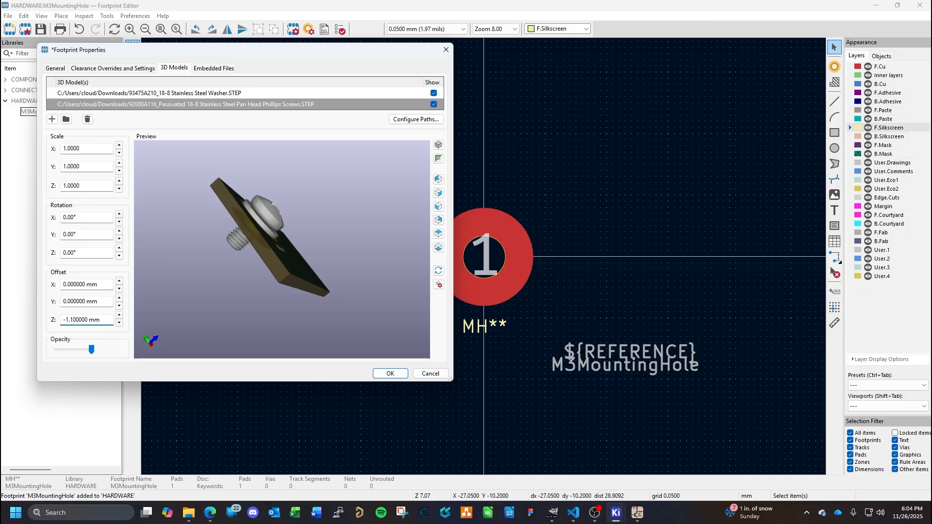
pyautogui.write('5')
pyautogui.moveTo(294, 259); pyautogui.dragTo(309, 213)
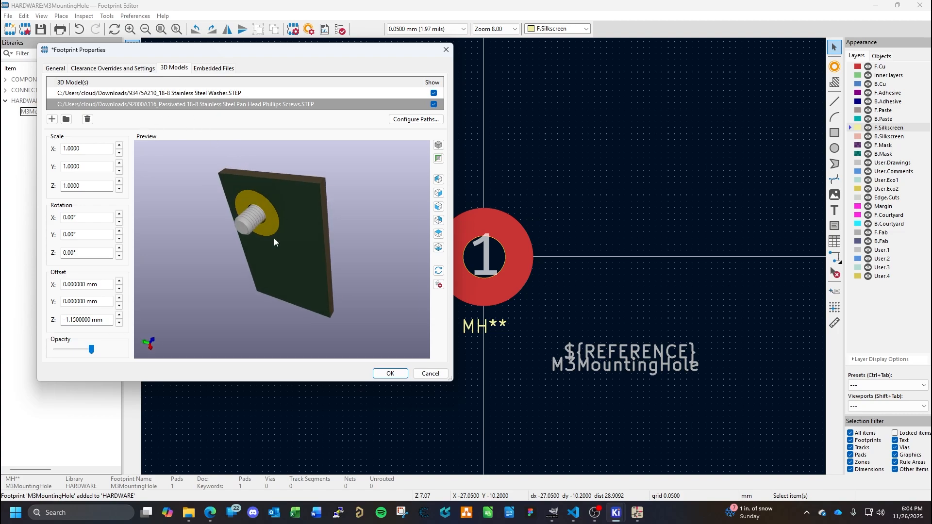
# - Switch to the browser, review the McMaster-Carr listing for M3 6 mm pan head Phillips screws, and return to the Footprint Editor
pyautogui.click(209, 513)
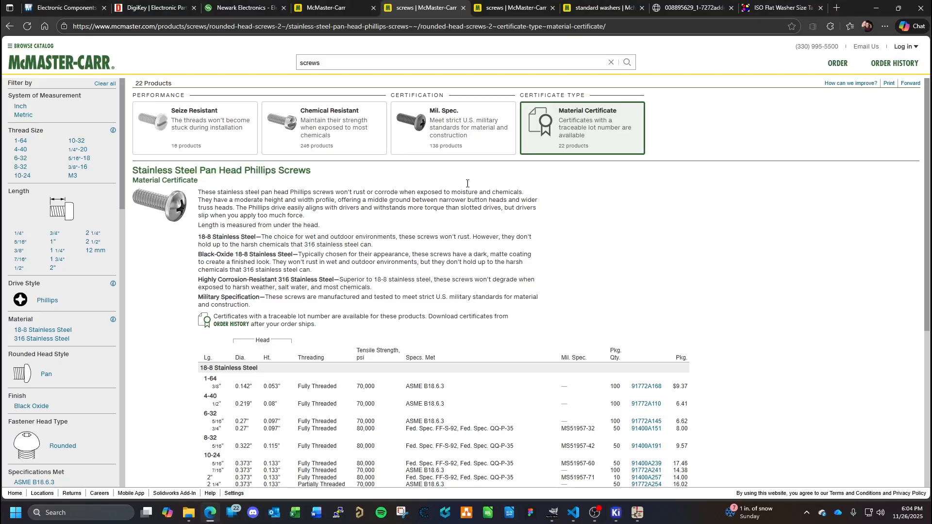
pyautogui.click(528, 8)
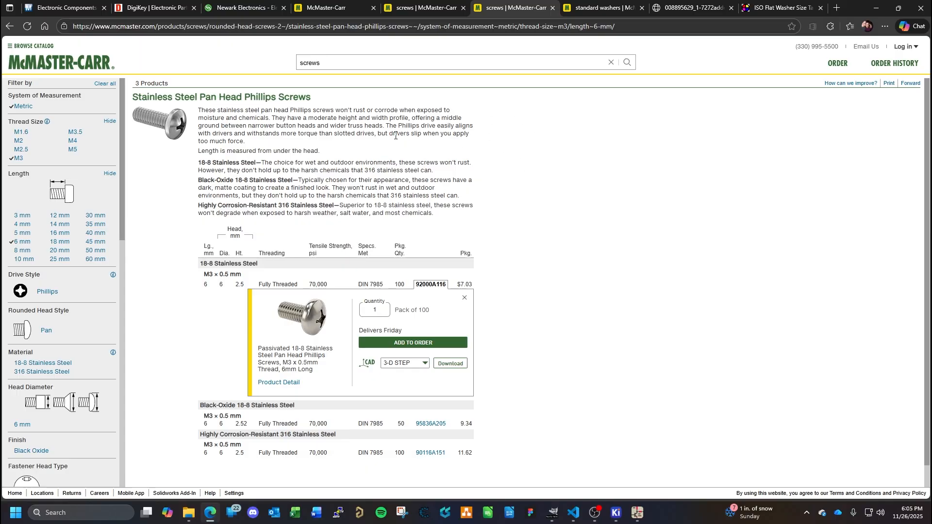
pyautogui.moveTo(615, 512)
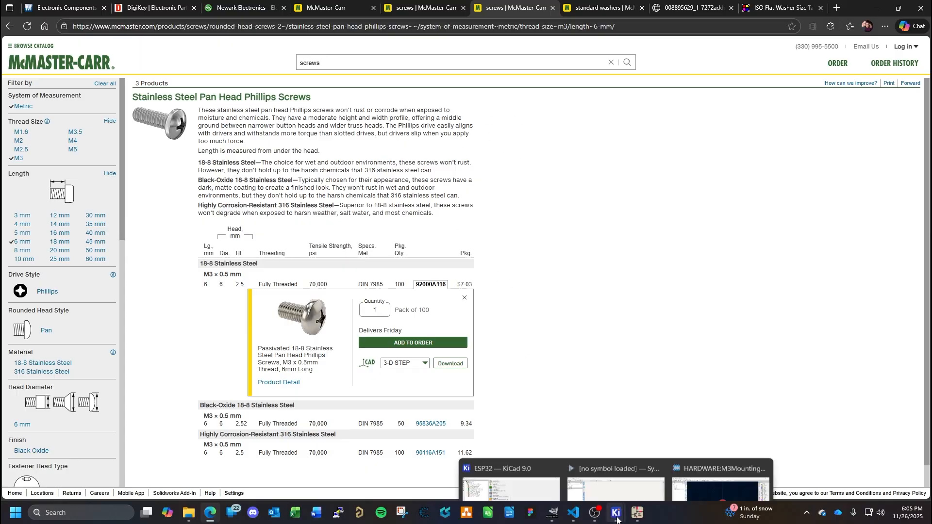
pyautogui.click(723, 436)
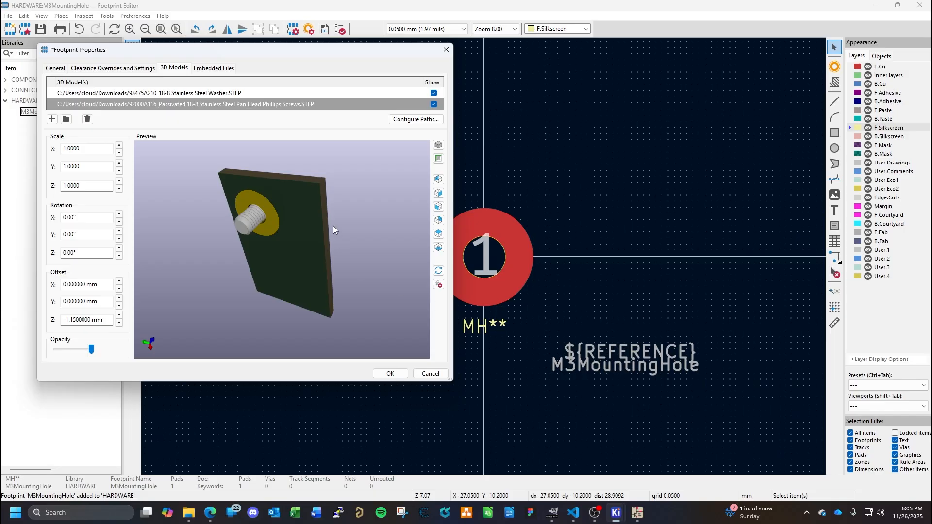
# - Check the screw and washer fit in the preview, apply the footprint properties and save the M3MountingHole footprint
pyautogui.moveTo(300, 216); pyautogui.dragTo(302, 317)
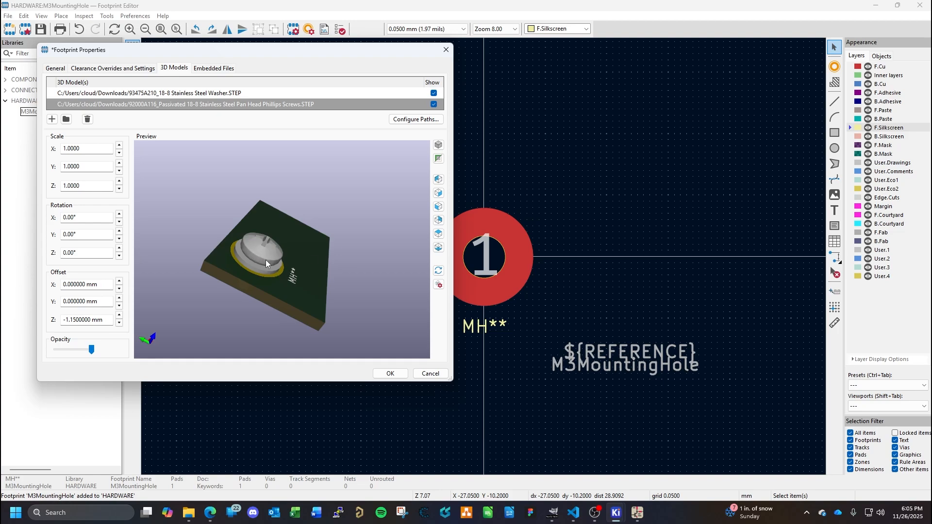
pyautogui.moveTo(339, 243)
pyautogui.mouseDown()
pyautogui.moveTo(343, 286)
pyautogui.moveTo(266, 284)
pyautogui.moveTo(334, 229)
pyautogui.mouseUp()
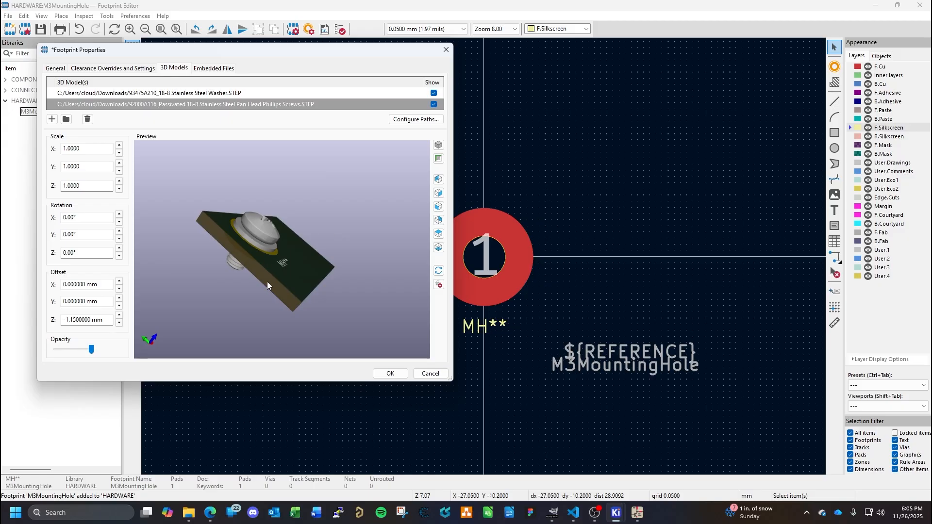
pyautogui.moveTo(267, 283); pyautogui.dragTo(308, 238)
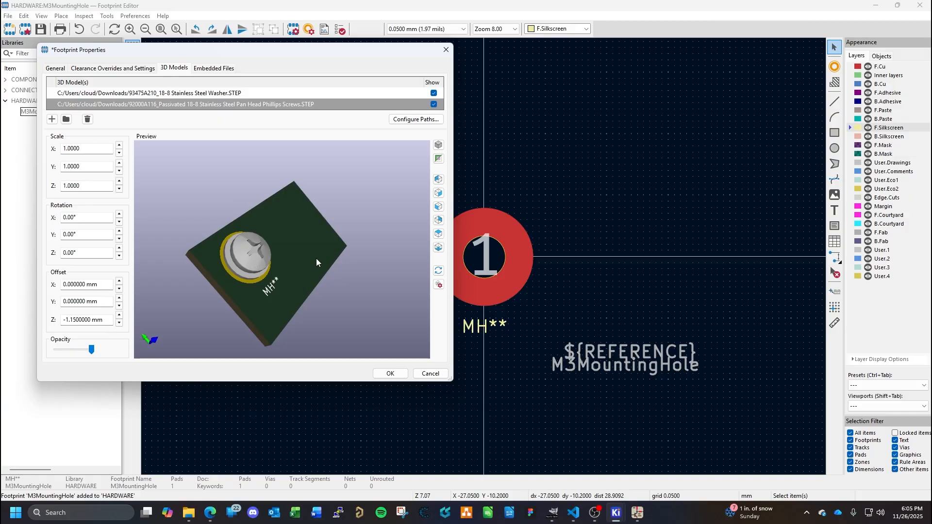
pyautogui.click(390, 373)
pyautogui.hotkey('ctrl', 's')
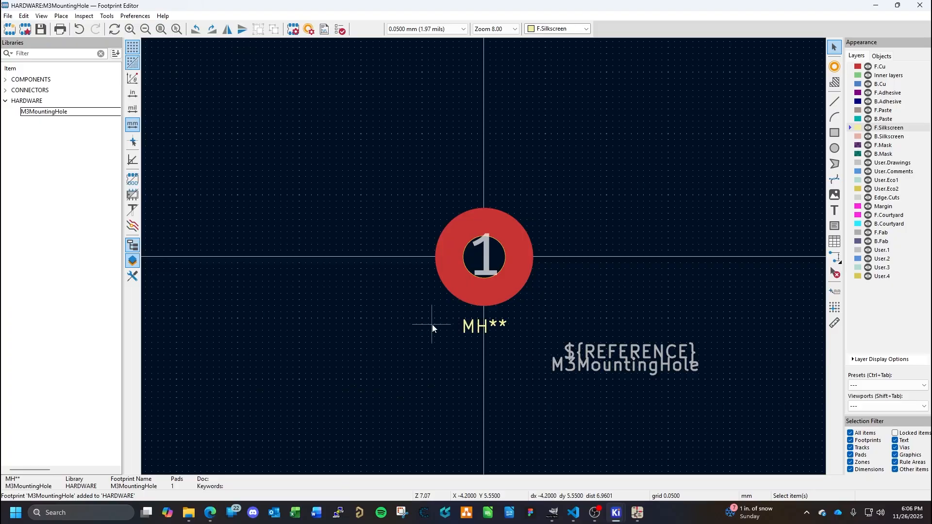
# - Switch to the Symbol Editor and start a new symbol named M3MountingHole in the HARDWARE library
pyautogui.moveTo(623, 515)
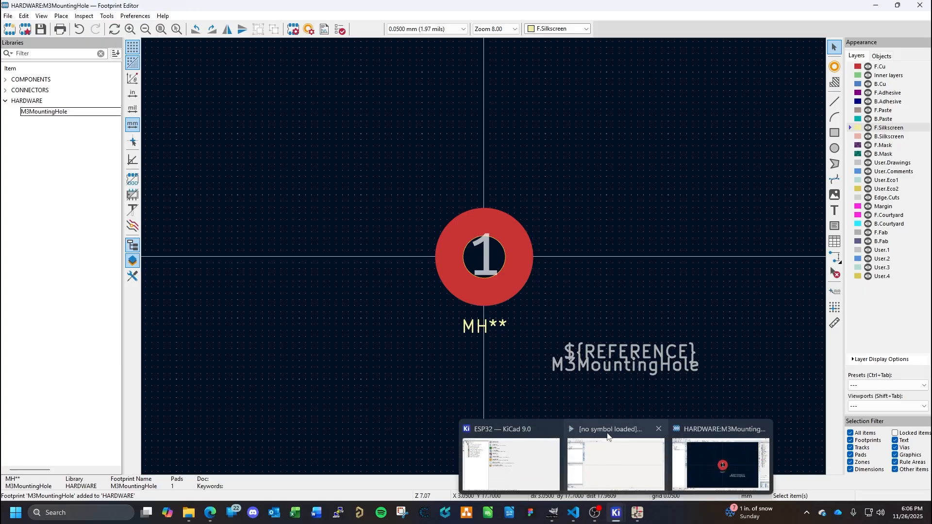
pyautogui.click(603, 439)
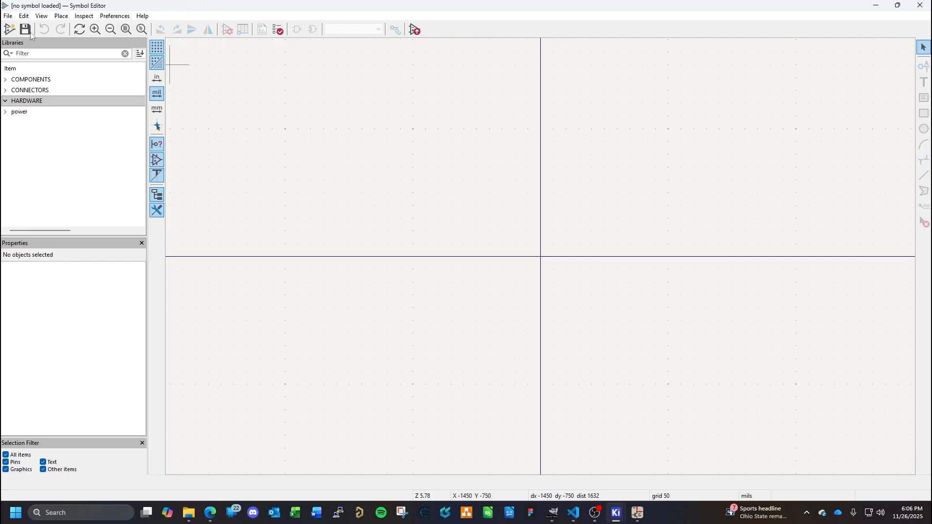
pyautogui.click(10, 30)
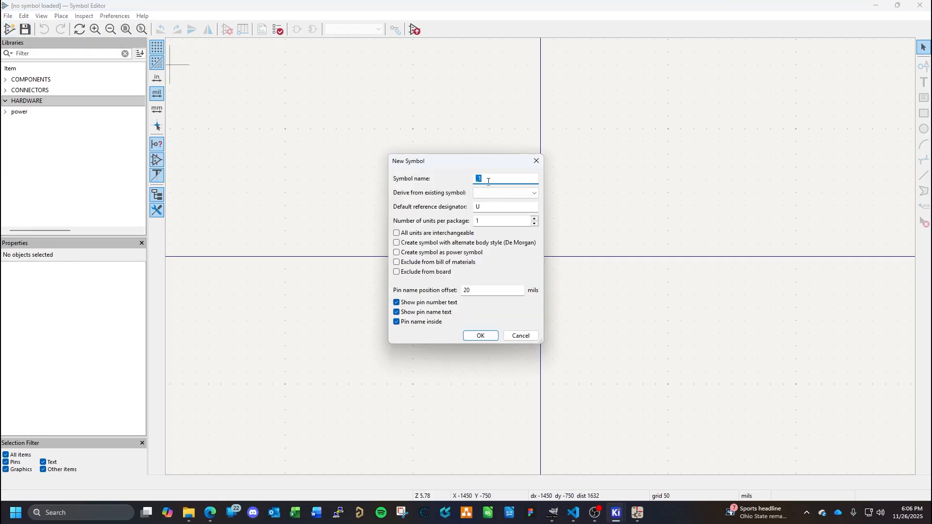
pyautogui.write('M3')
pyautogui.write('MountingSc')
pyautogui.write('Ha')
# - Create the symbol with default reference designator MH and with pin number text, pin name text and pin name inside disabled
pyautogui.doubleClick(486, 209)
pyautogui.write('MH')
pyautogui.click(396, 303)
pyautogui.click(396, 312)
pyautogui.click(396, 322)
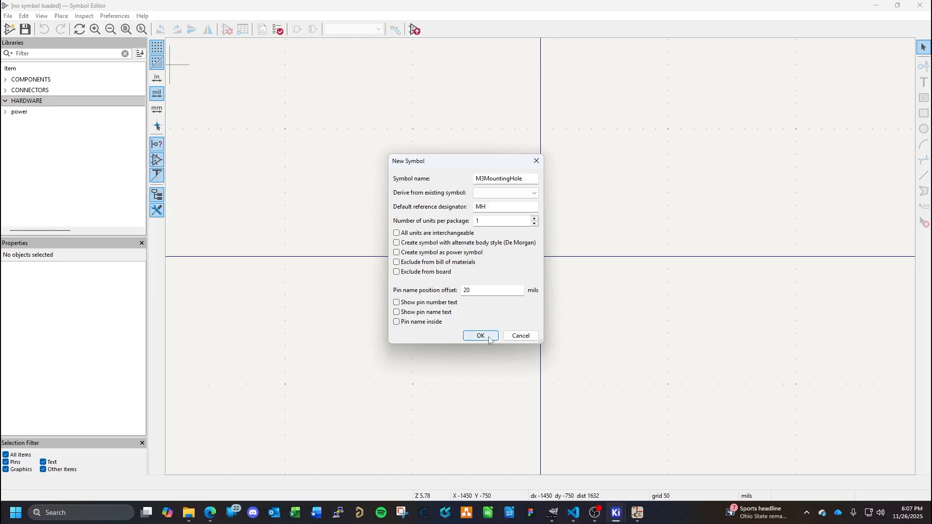
pyautogui.click(480, 336)
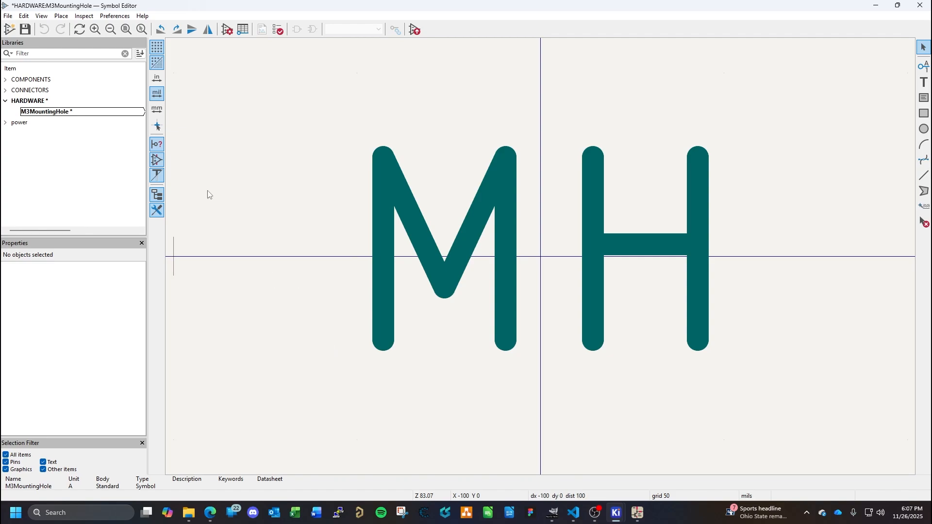
# - Move the MH reference text straight down from the origin, keeping it centred on the vertical axis
pyautogui.scroll(1, 563, 252)
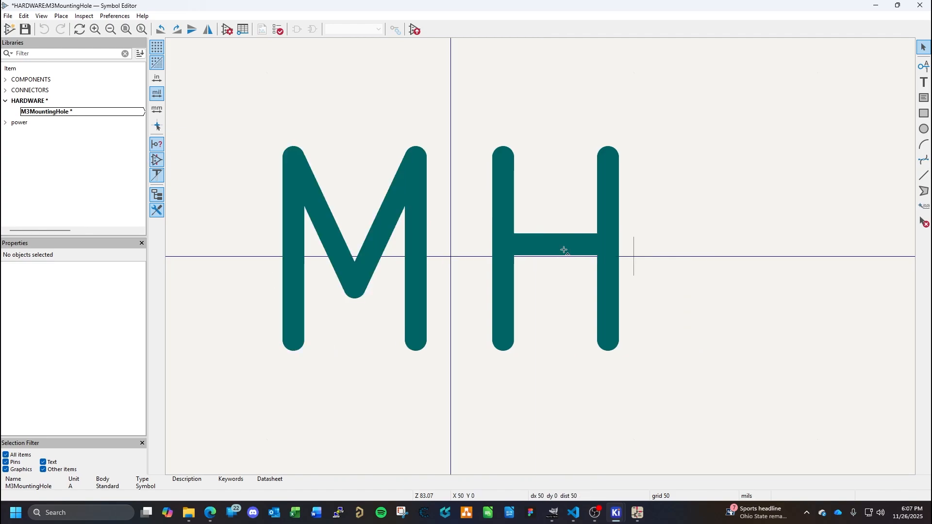
pyautogui.scroll(-4, 562, 253)
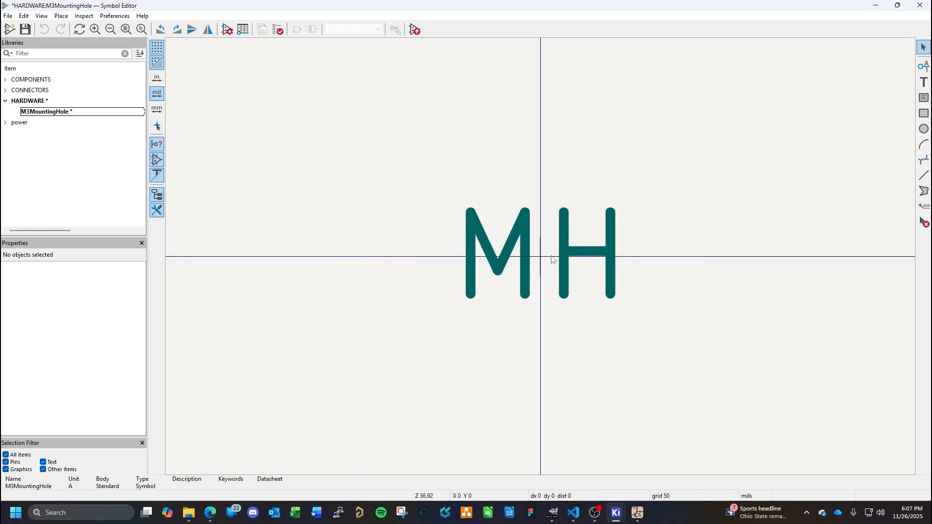
pyautogui.click(557, 257)
pyautogui.moveTo(568, 250); pyautogui.dragTo(539, 396)
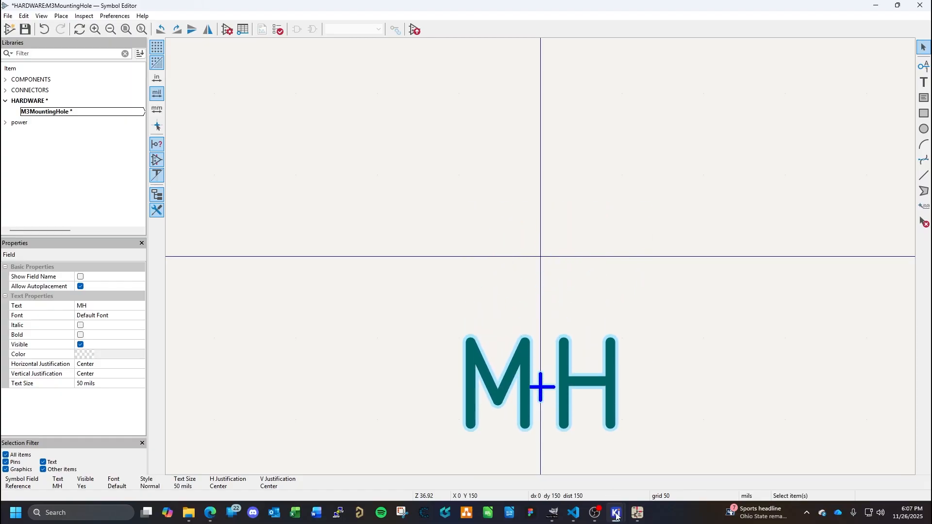
# - Draw a circle of about 50 mils radius centred on the origin and move the MH reference text clear below it
pyautogui.moveTo(616, 515)
pyautogui.moveTo(716, 447)
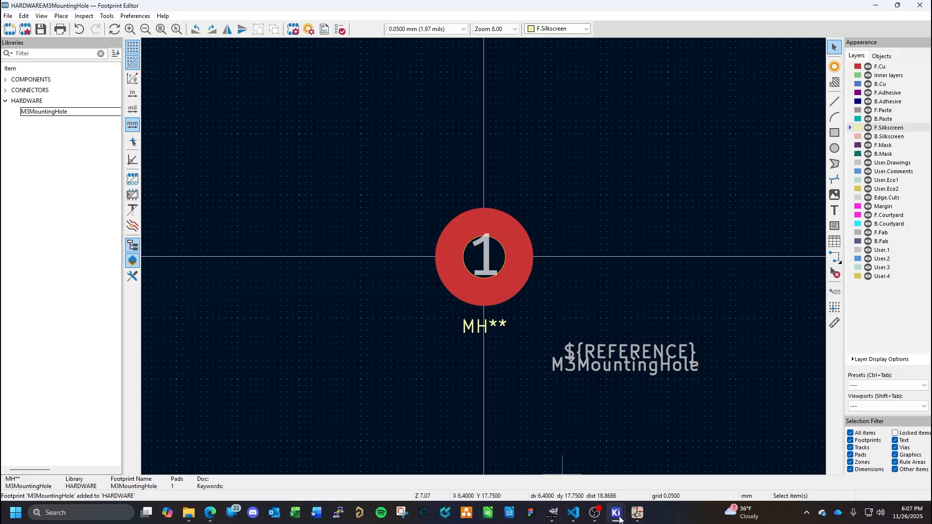
pyautogui.click(611, 442)
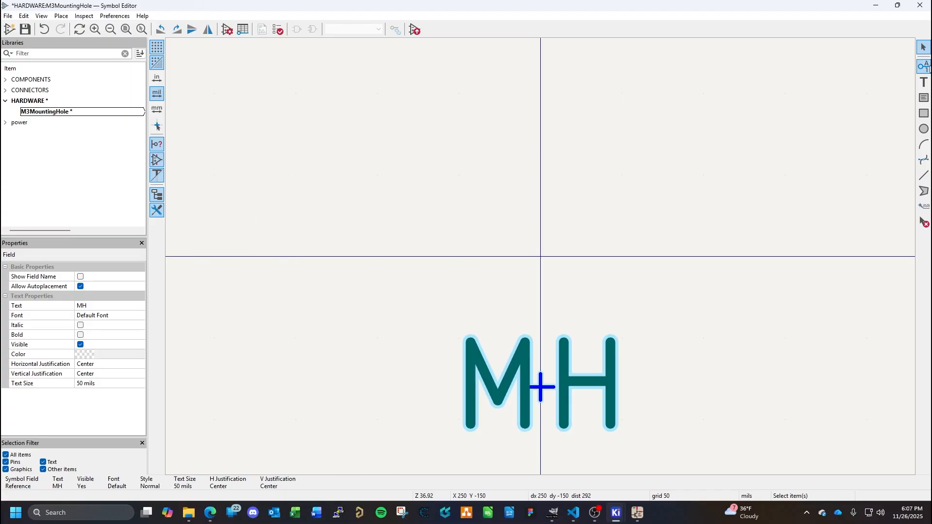
pyautogui.click(924, 128)
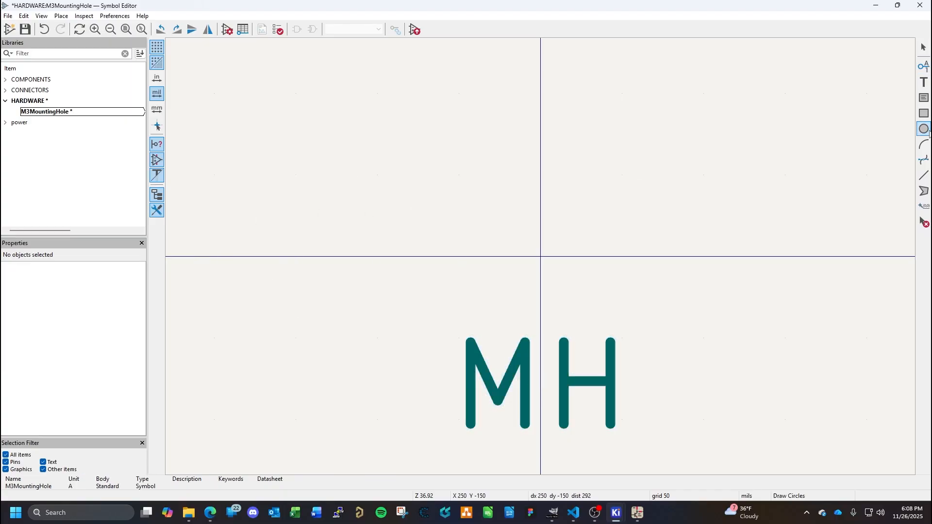
pyautogui.click(545, 253)
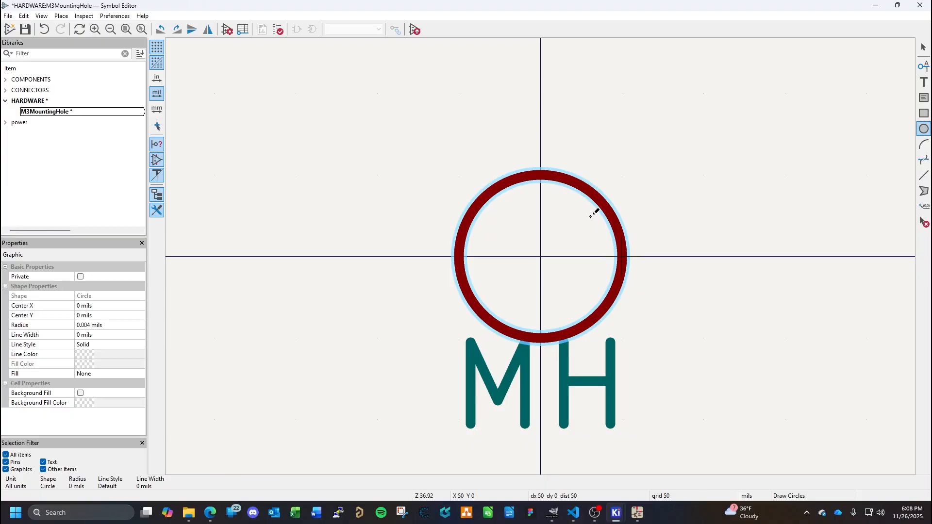
pyautogui.click(595, 211)
pyautogui.press('Escape')
pyautogui.click(565, 370)
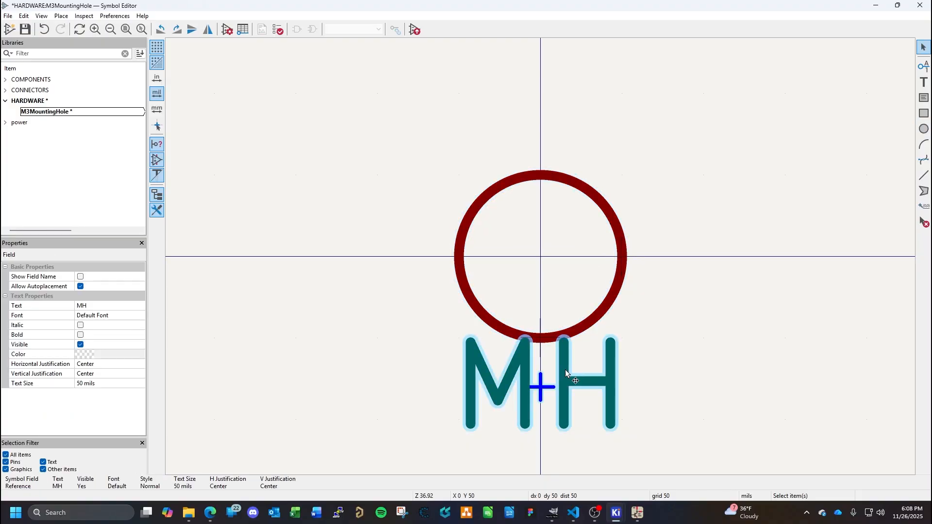
pyautogui.moveTo(565, 370); pyautogui.dragTo(565, 403)
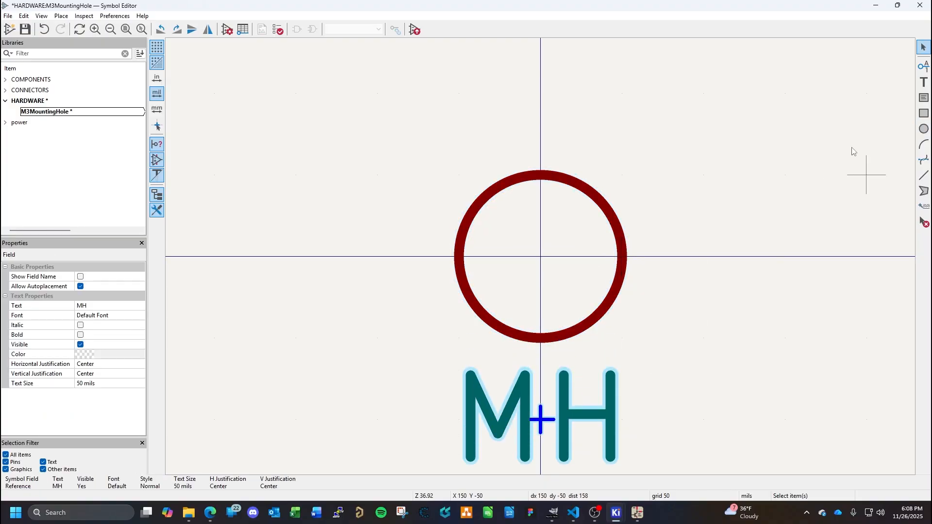
# - Create a new pin with name 1, number 1 and electrical type Passive
pyautogui.click(924, 66)
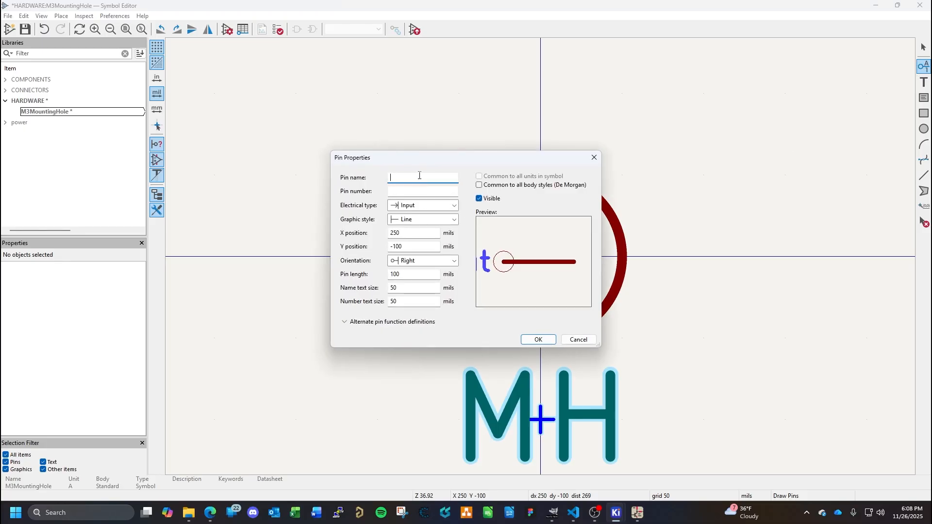
pyautogui.write('1')
pyautogui.click(419, 191)
pyautogui.write('1')
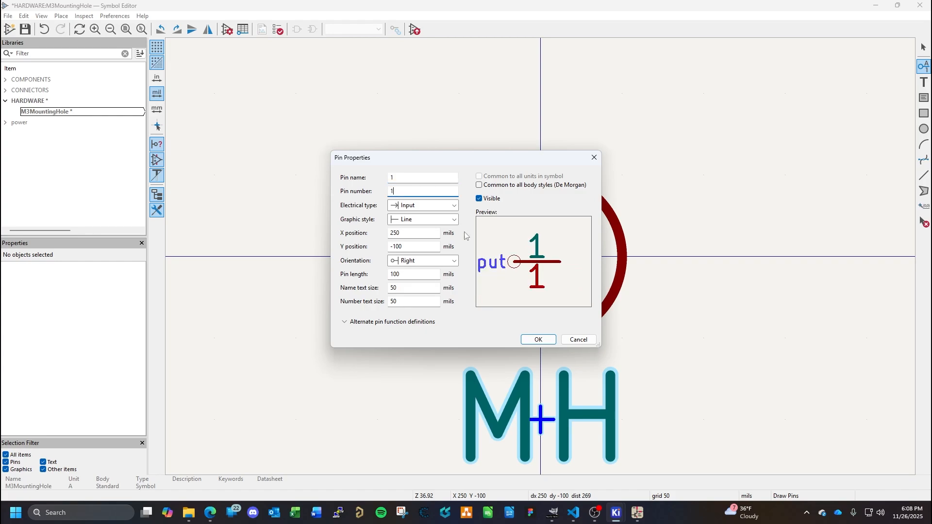
pyautogui.click(418, 206)
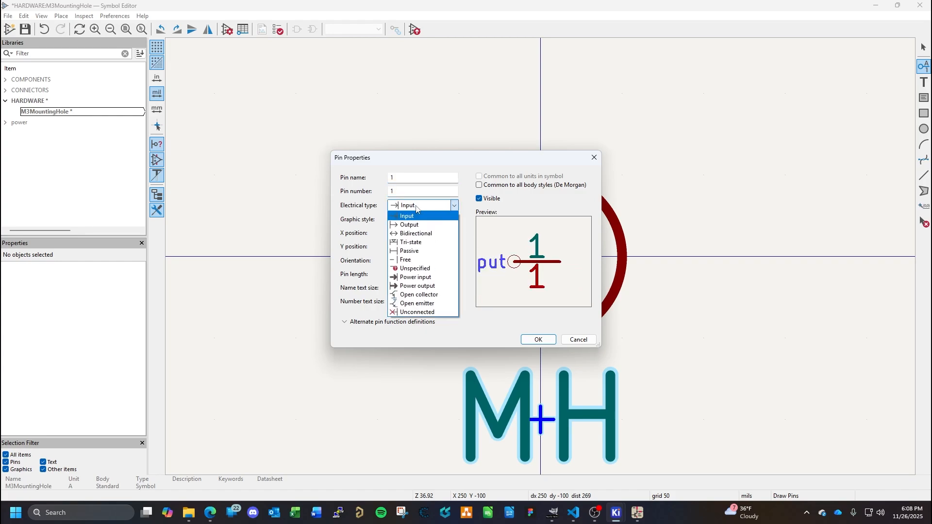
pyautogui.click(412, 254)
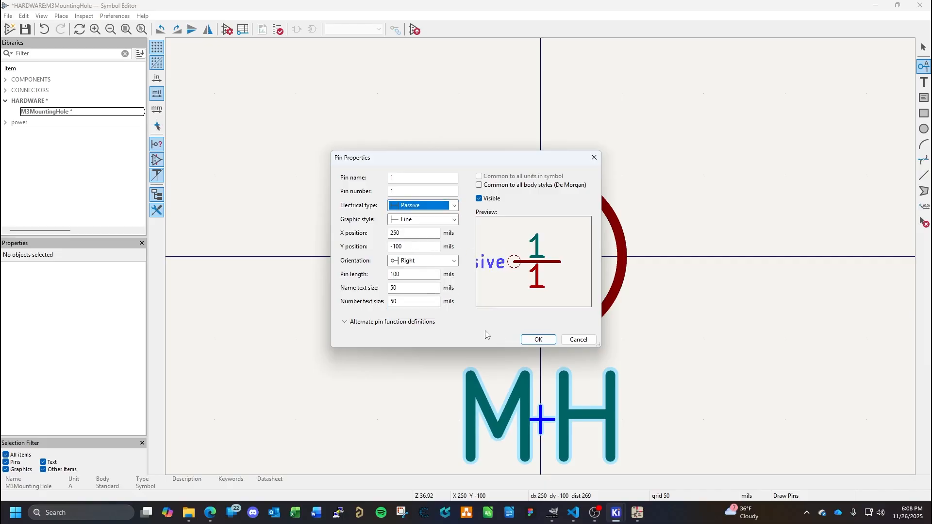
pyautogui.click(538, 340)
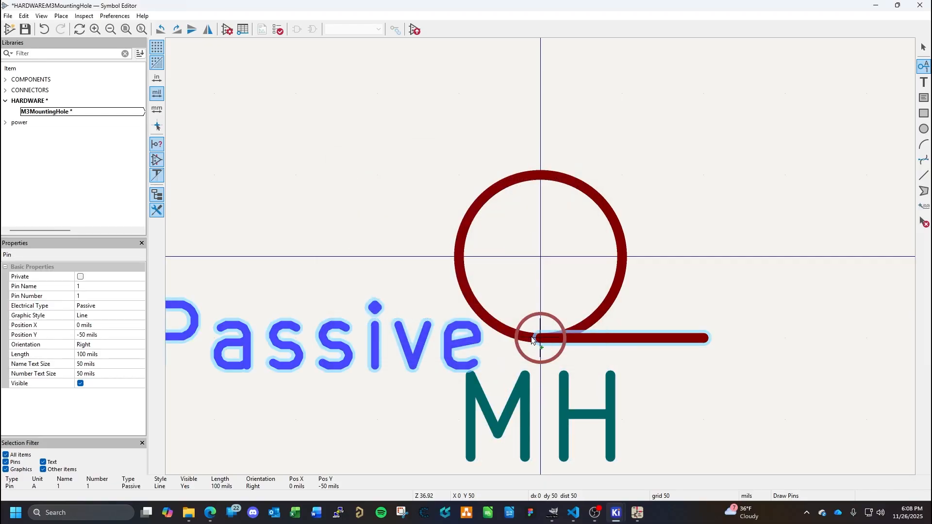
# - Place the pin on the horizontal axis at X -150 mils, Y 0, so it meets the circle's left edge, and stop placing pins
pyautogui.scroll(-3, 557, 336)
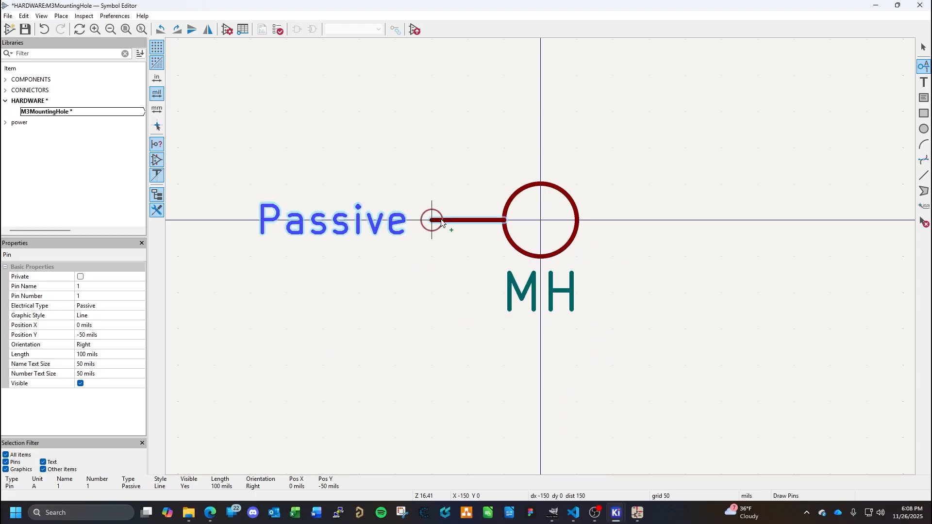
pyautogui.click(444, 223)
pyautogui.moveTo(472, 263); pyautogui.dragTo(417, 344, button='middle')
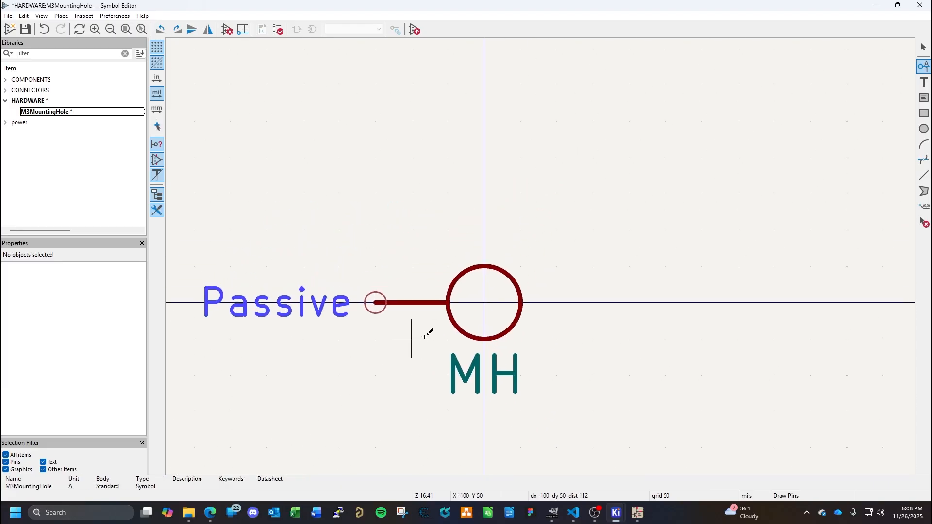
pyautogui.click(377, 303)
pyautogui.press('Escape')
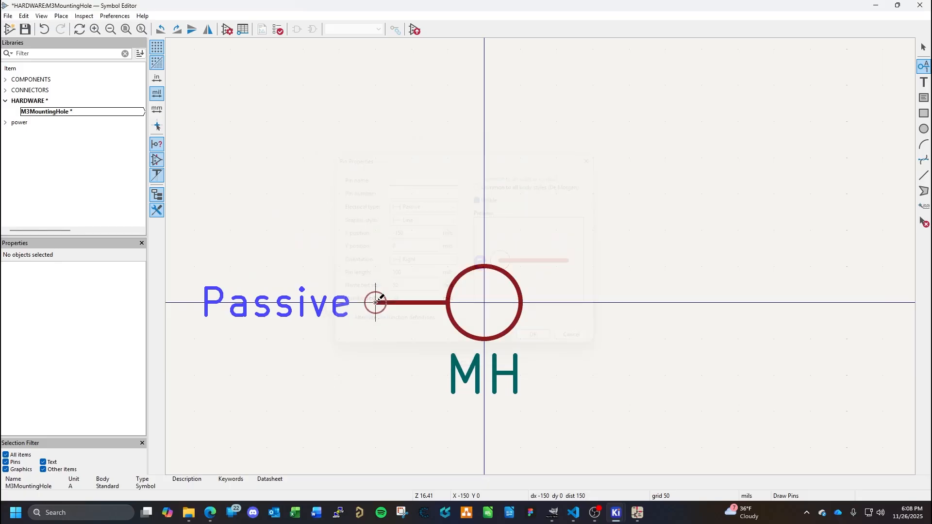
# - Rotate the pin 180 degrees, move it to the circle's right edge at X 150 mils, Y 0, and save the symbol
pyautogui.doubleClick(377, 304)
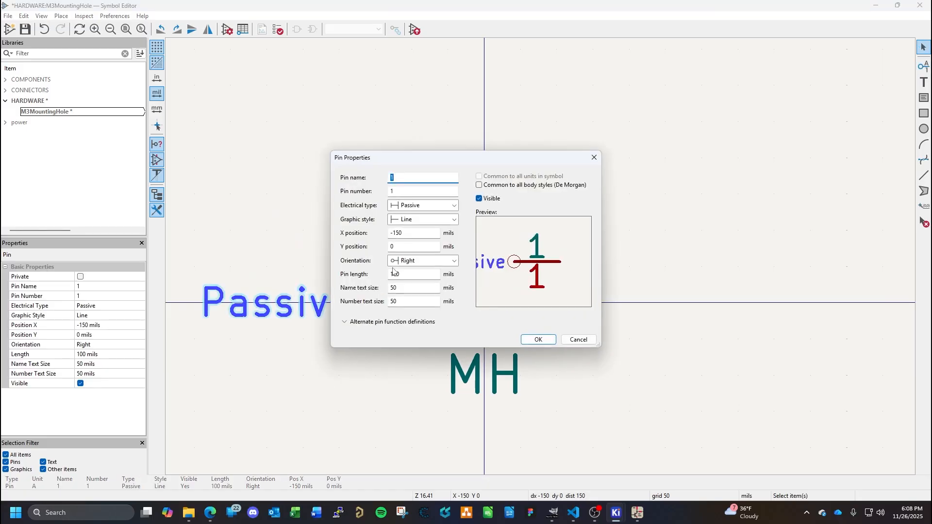
pyautogui.press('Escape')
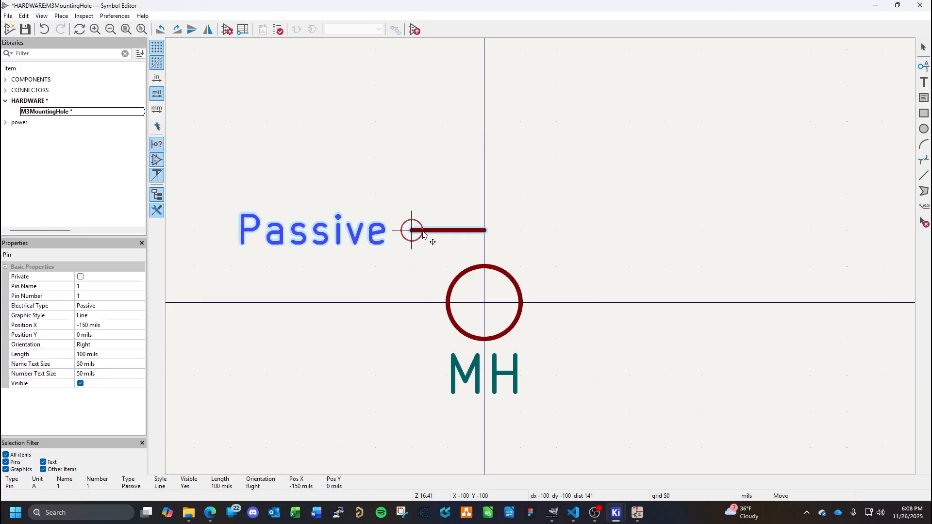
pyautogui.press('r')
pyautogui.press('r')
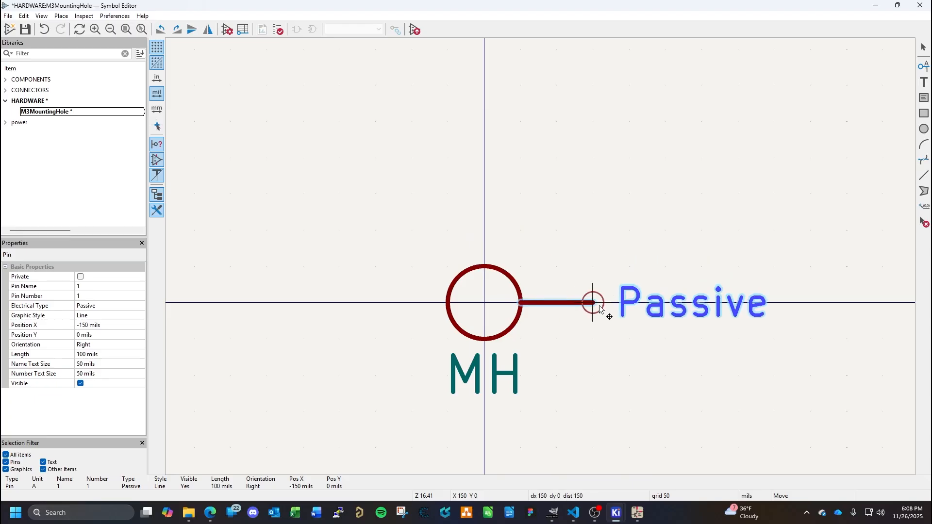
pyautogui.click(600, 308)
pyautogui.click(630, 369)
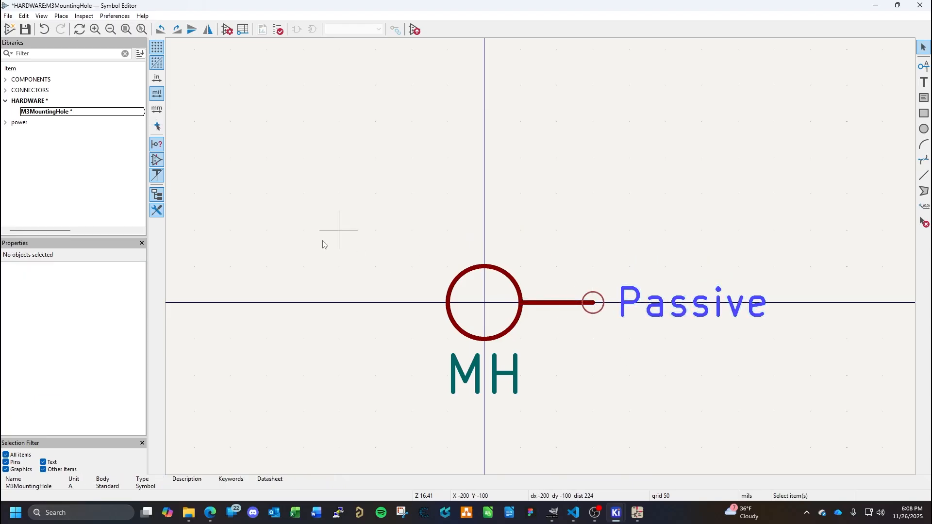
pyautogui.hotkey('ctrl', 's')
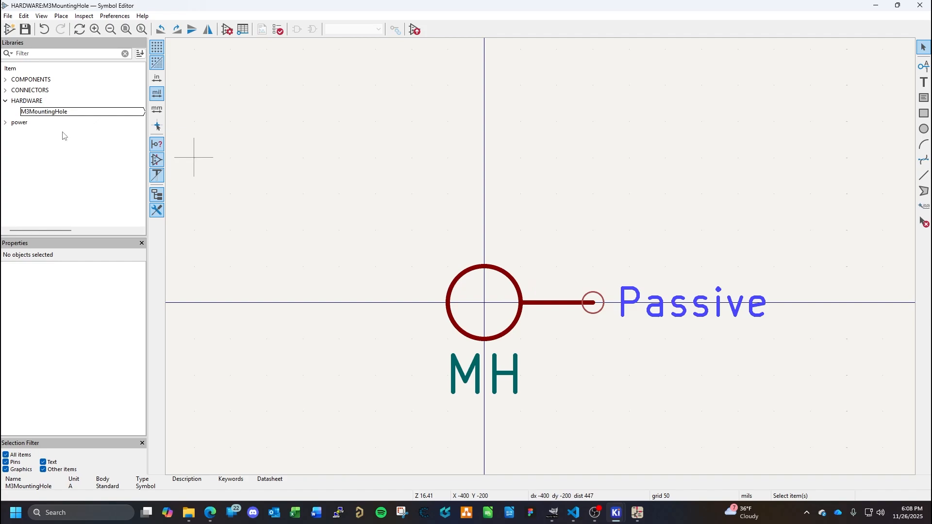
# - In the M3MountingHole symbol properties, hide the Value field and set the description to "Standard Plated Through Hole for M3 sized fasteners."
pyautogui.doubleClick(49, 114)
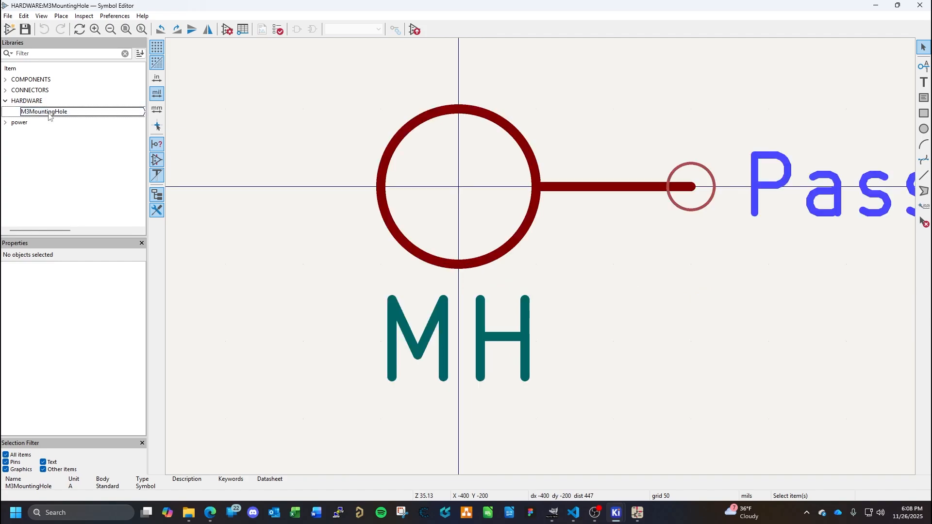
pyautogui.click(8, 16)
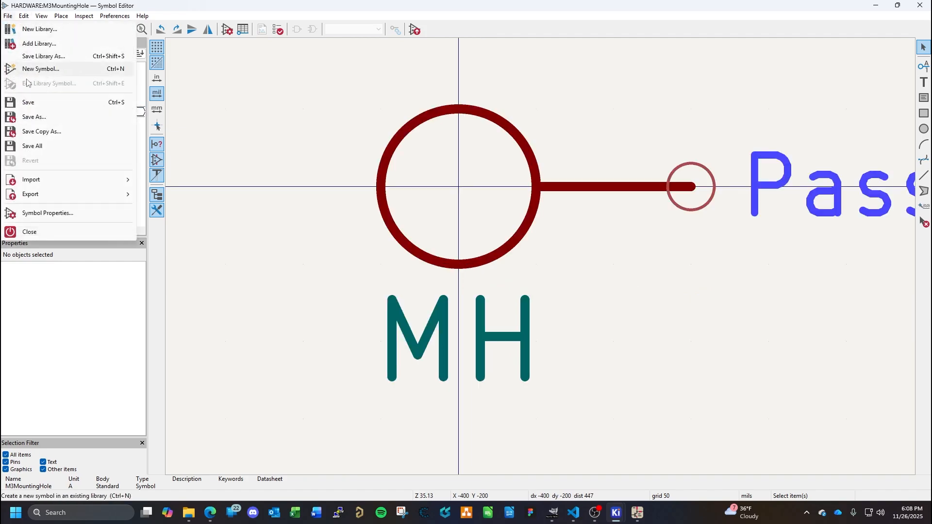
pyautogui.click(42, 214)
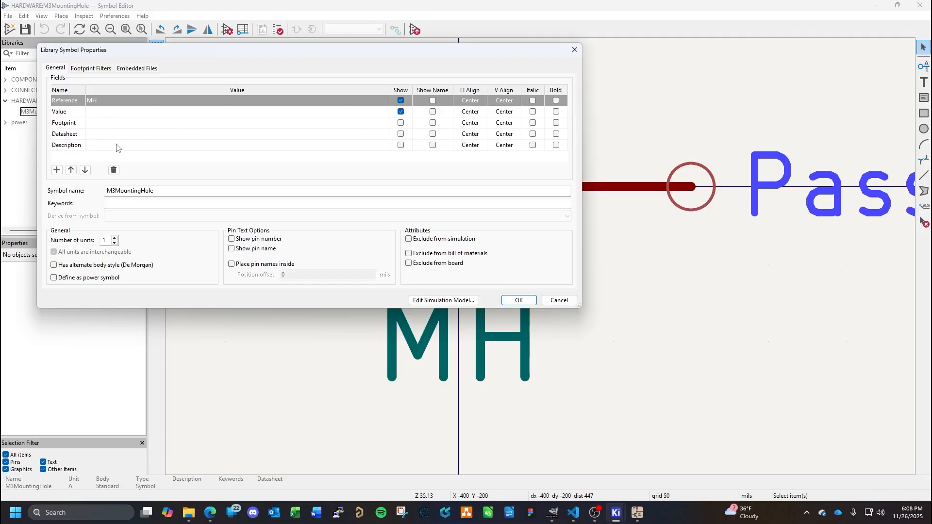
pyautogui.click(401, 111)
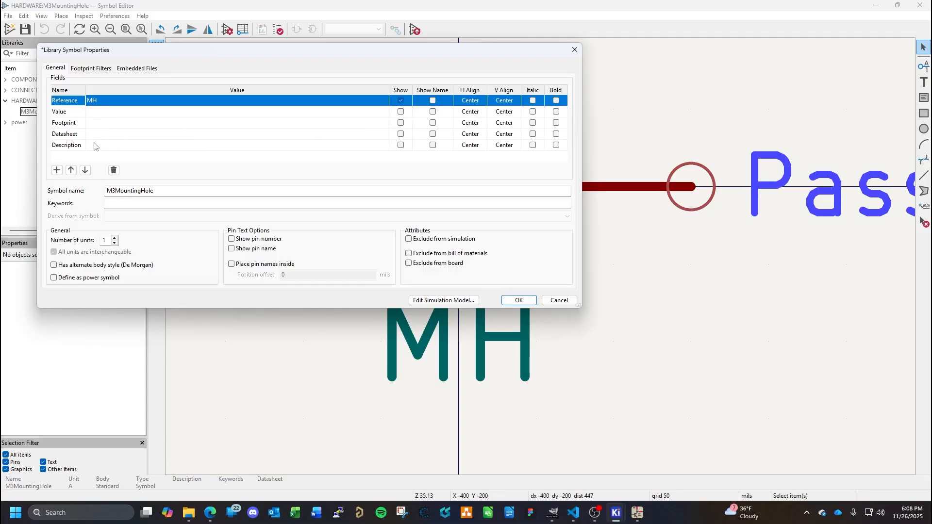
pyautogui.click(125, 148)
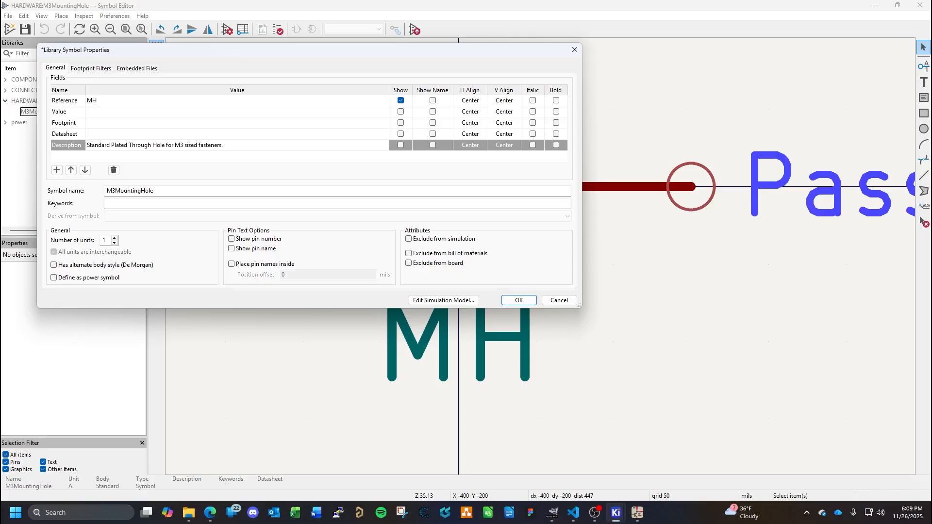
# - Consult the clearance hole chart in the web browser and append "Adheres to ISO 273-1979 standard." to the symbol's description
pyautogui.click(210, 513)
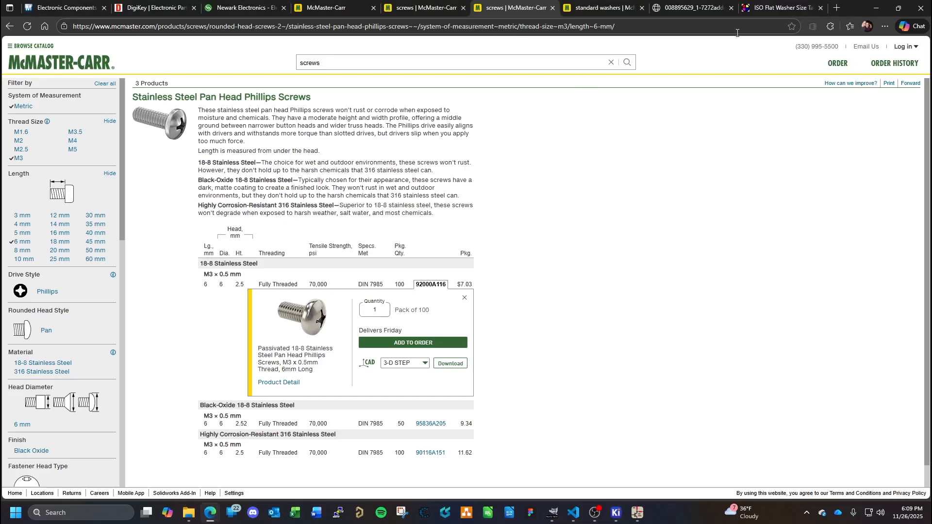
pyautogui.click(713, 7)
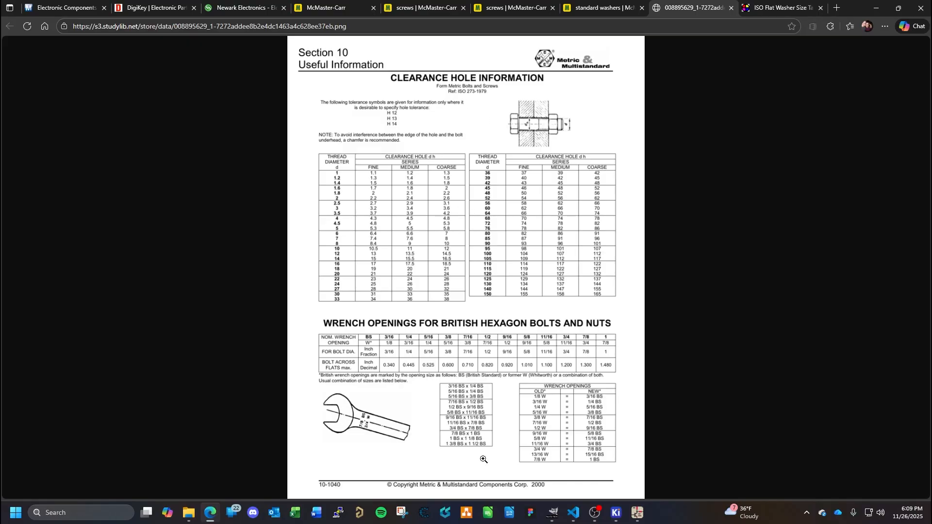
pyautogui.moveTo(616, 518)
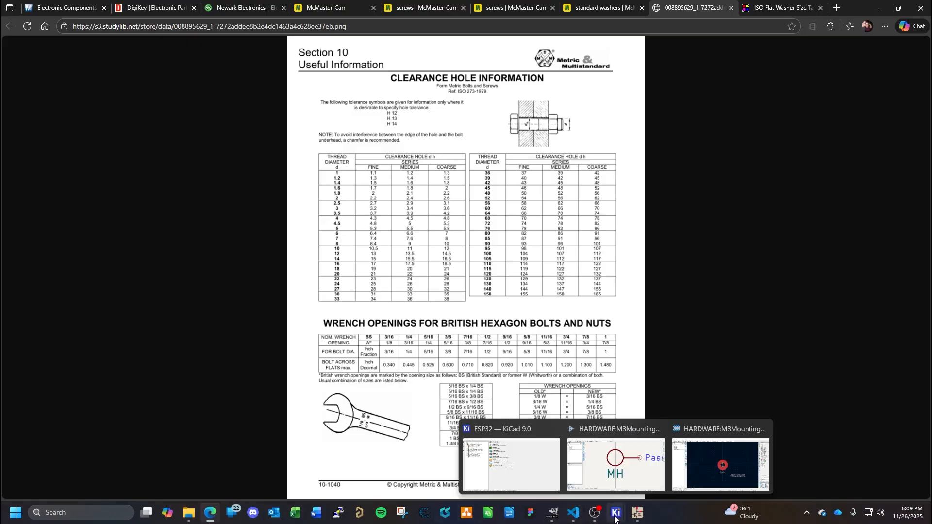
pyautogui.click(592, 428)
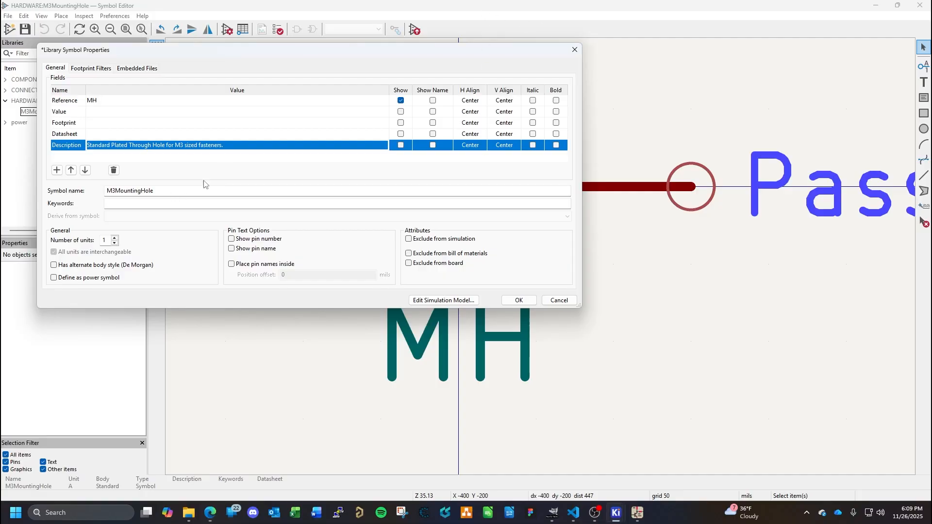
pyautogui.click(256, 147)
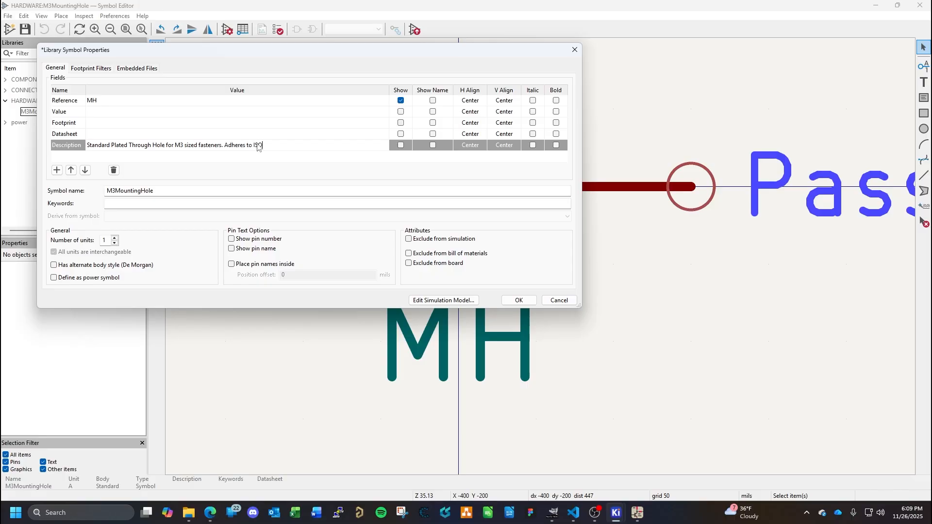
pyautogui.click(210, 514)
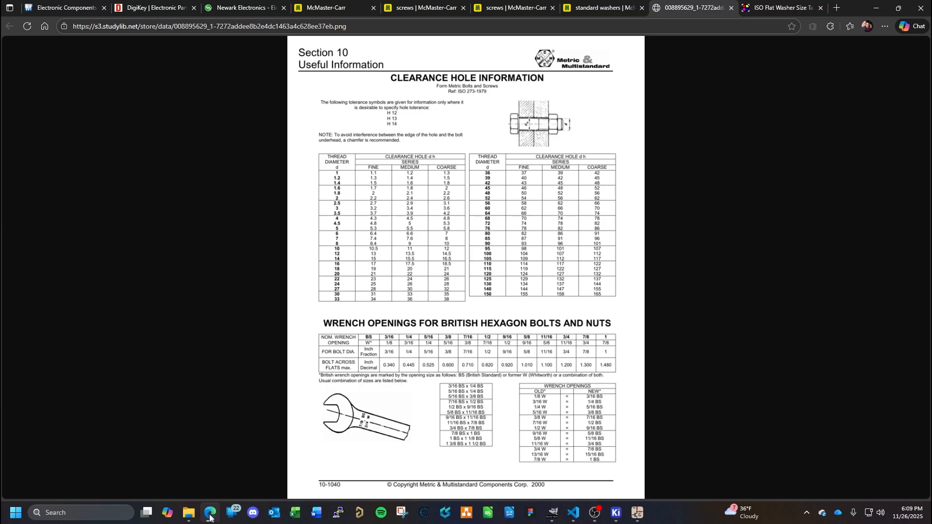
pyautogui.click(210, 515)
pyautogui.click(285, 146)
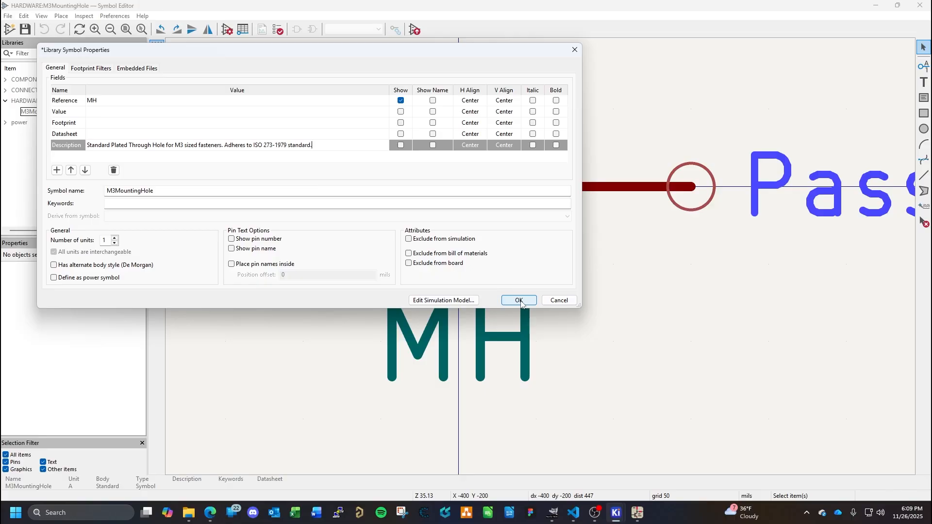
# - Assign the M3MountingHole footprint from the HARDWARE library to the symbol, accept the properties and save the symbol
pyautogui.click(311, 123)
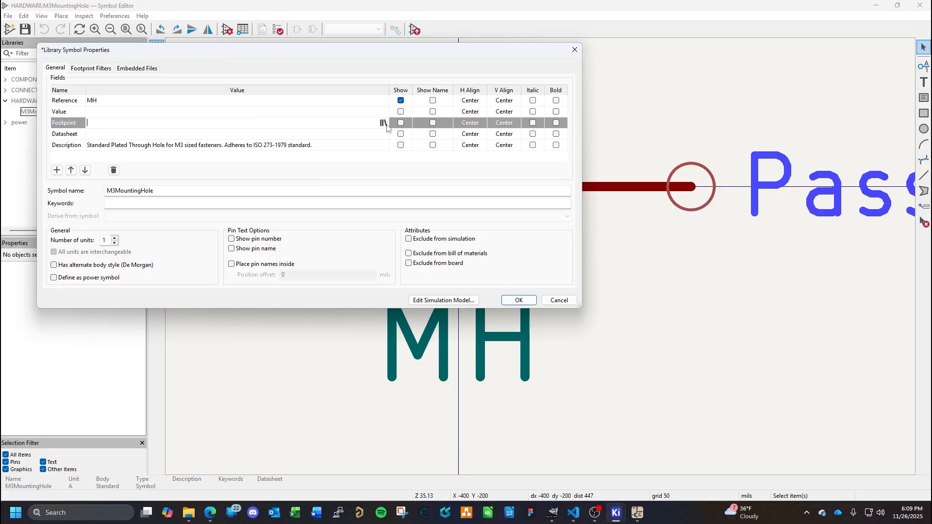
pyautogui.click(384, 123)
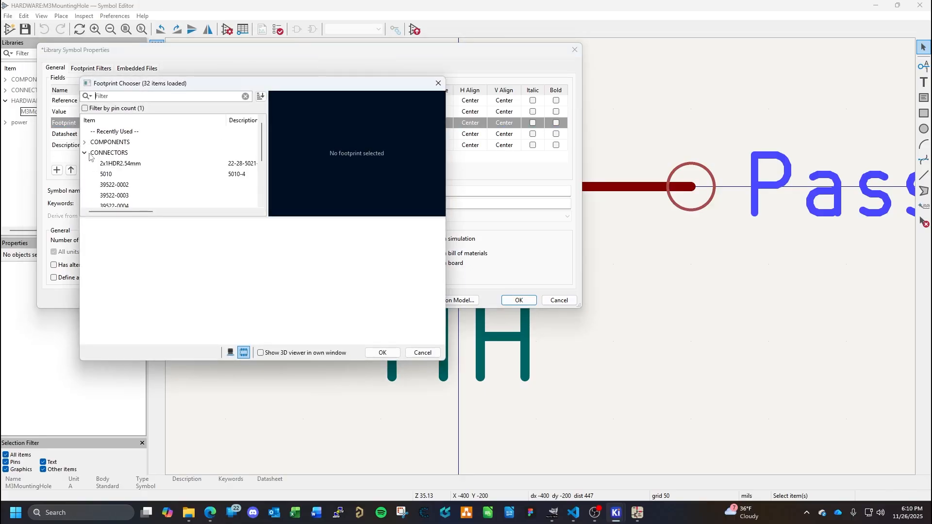
pyautogui.click(85, 153)
pyautogui.click(85, 164)
pyautogui.click(119, 174)
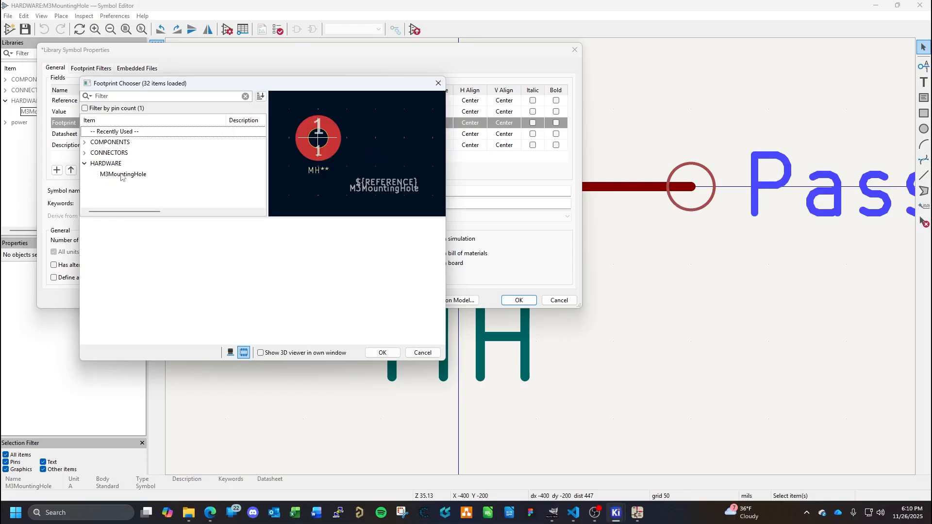
pyautogui.click(384, 353)
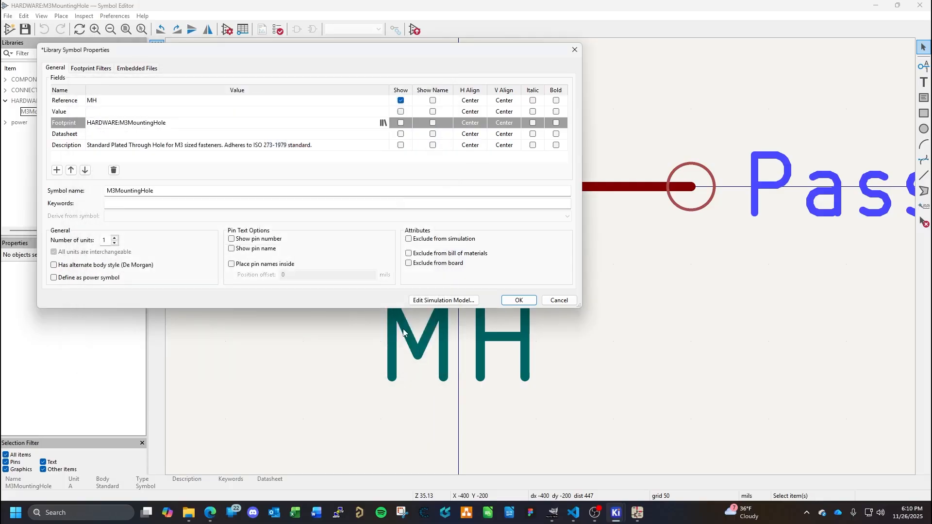
pyautogui.click(520, 300)
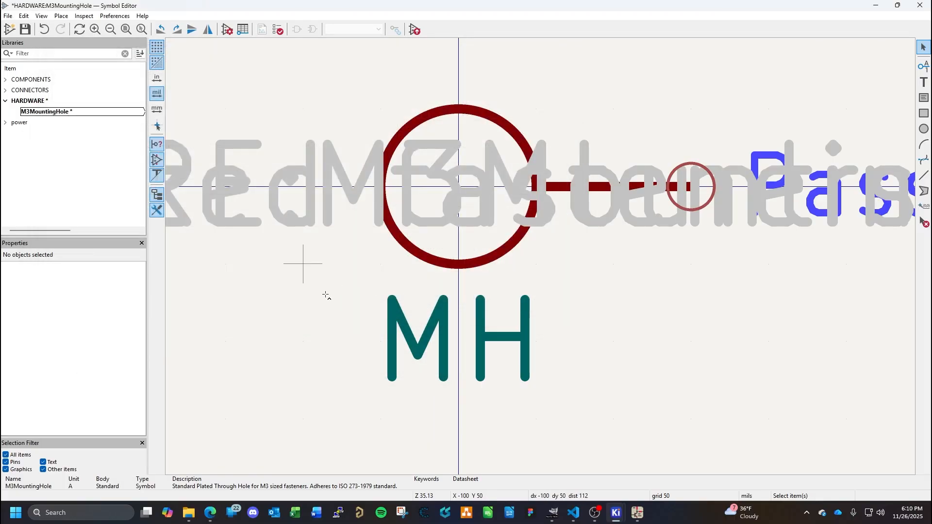
pyautogui.hotkey('ctrl', 's')
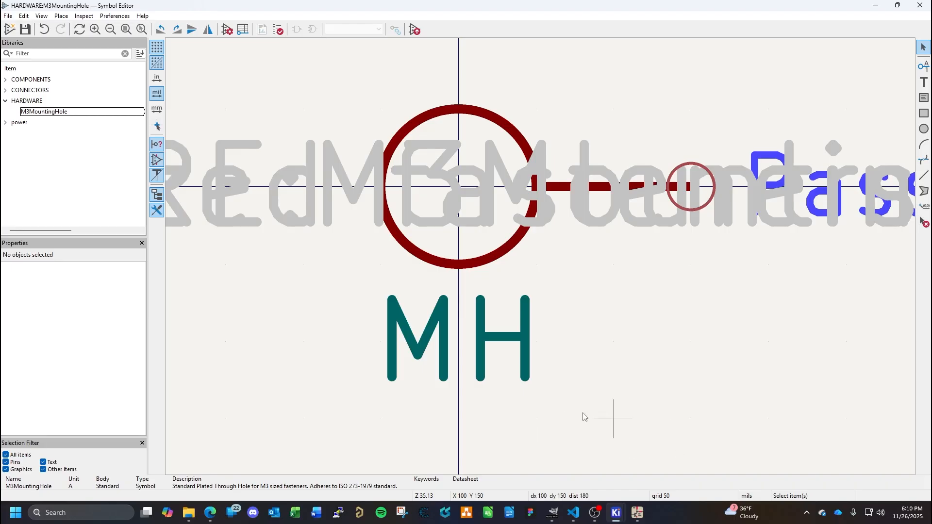
# - Switch to the Schematic Editor and add HARDWARE.kicad_sym from the KiCad Library folder to the global symbol libraries
pyautogui.click(638, 515)
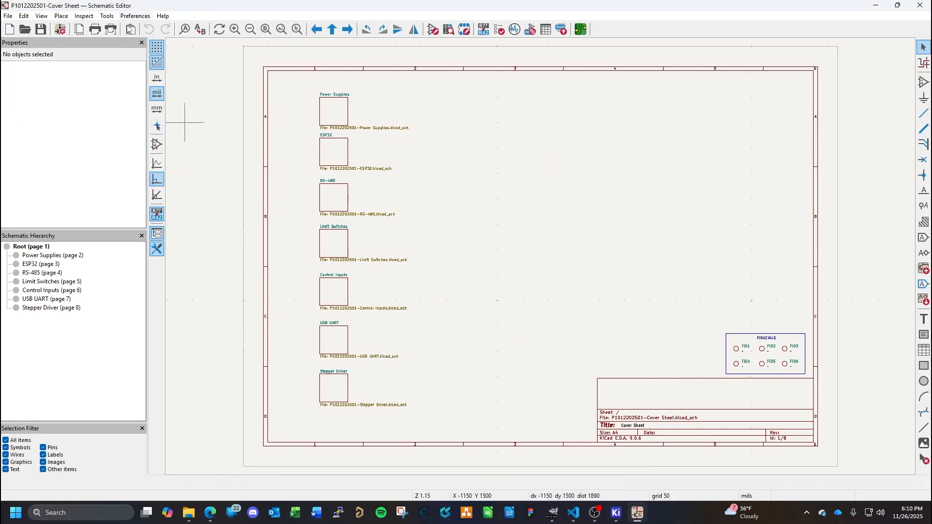
pyautogui.click(127, 16)
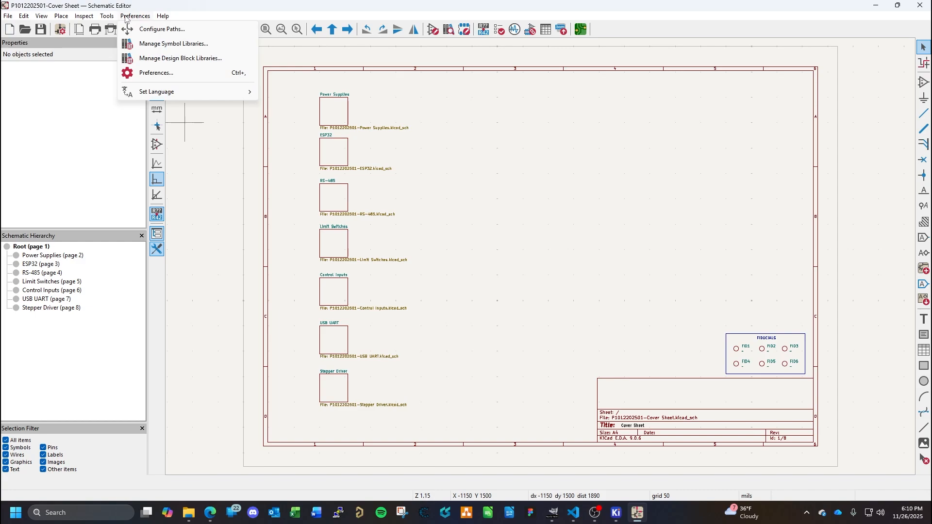
pyautogui.click(167, 44)
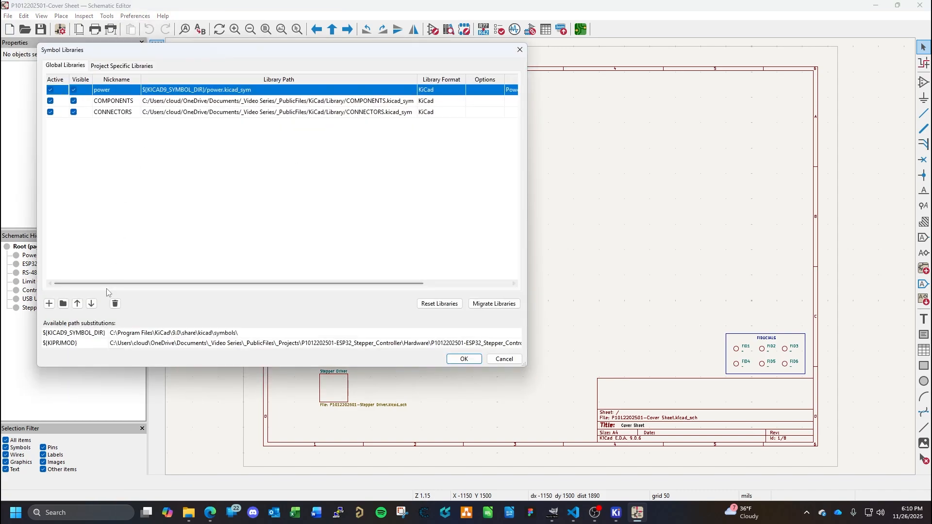
pyautogui.click(49, 304)
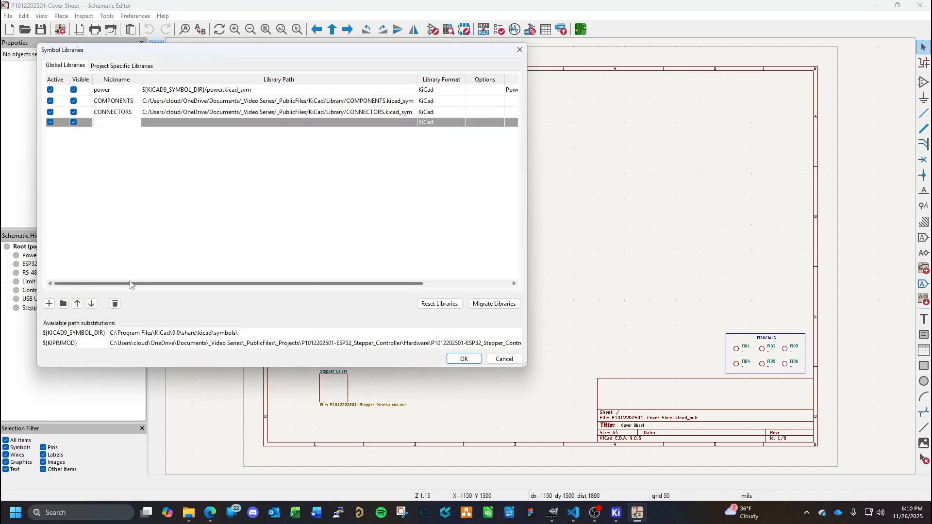
pyautogui.click(64, 303)
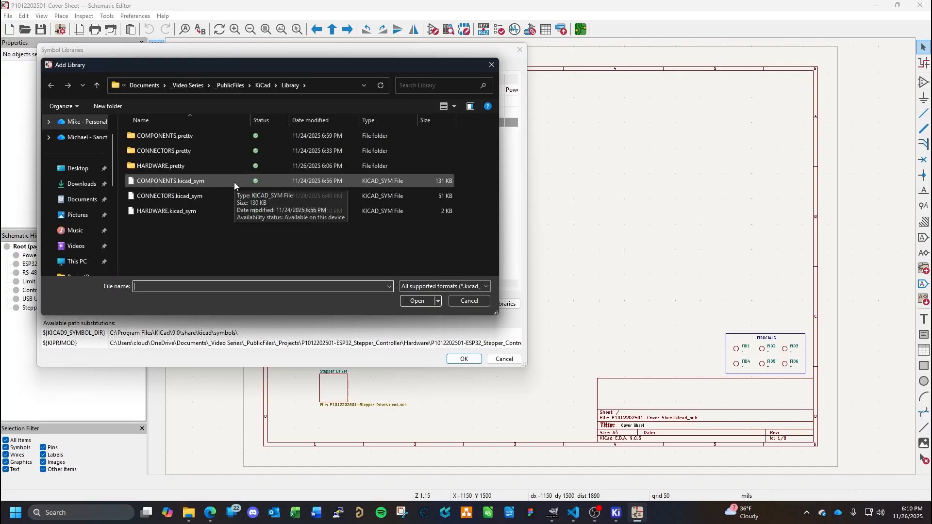
pyautogui.click(184, 212)
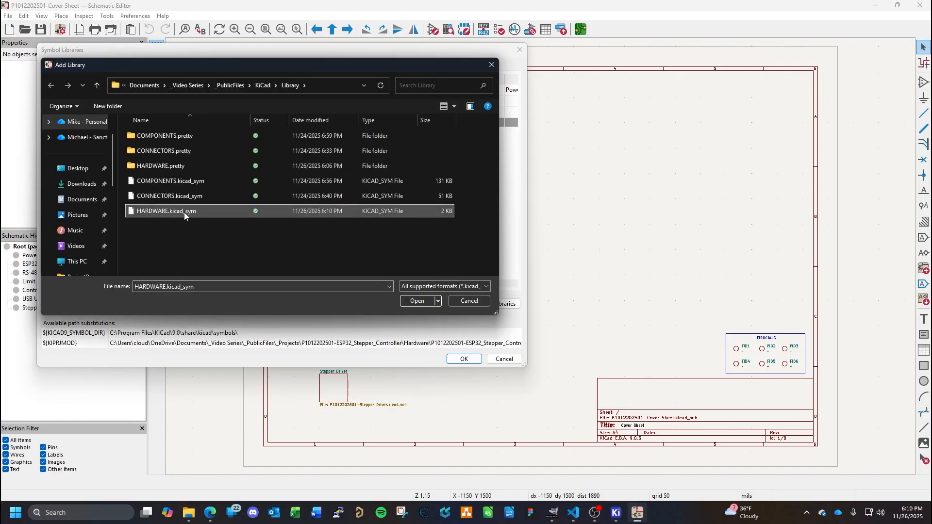
pyautogui.click(422, 301)
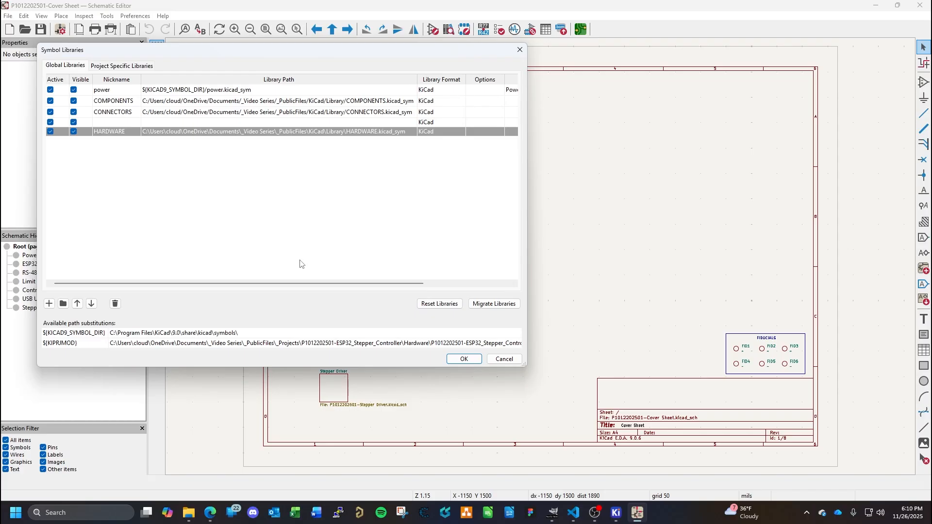
# - Remove the empty row from the global symbol library table and accept the library changes
pyautogui.doubleClick(285, 123)
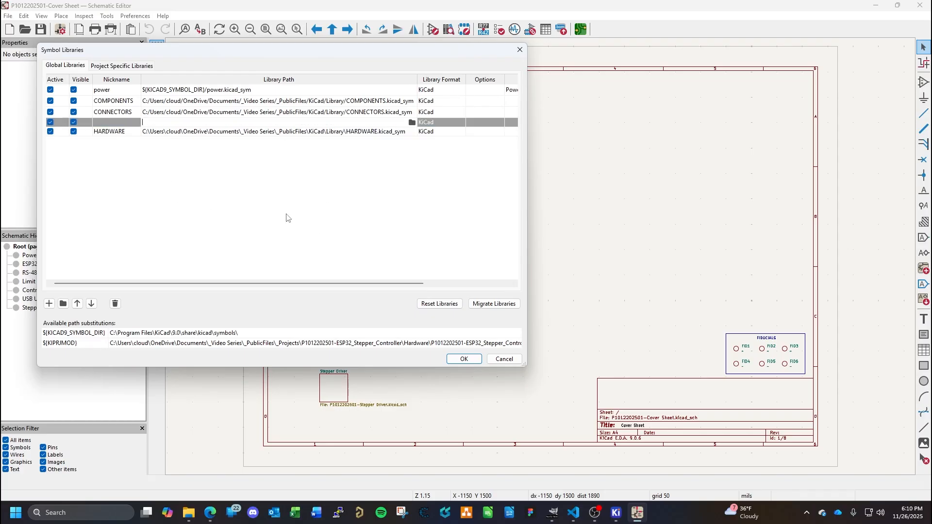
pyautogui.click(116, 303)
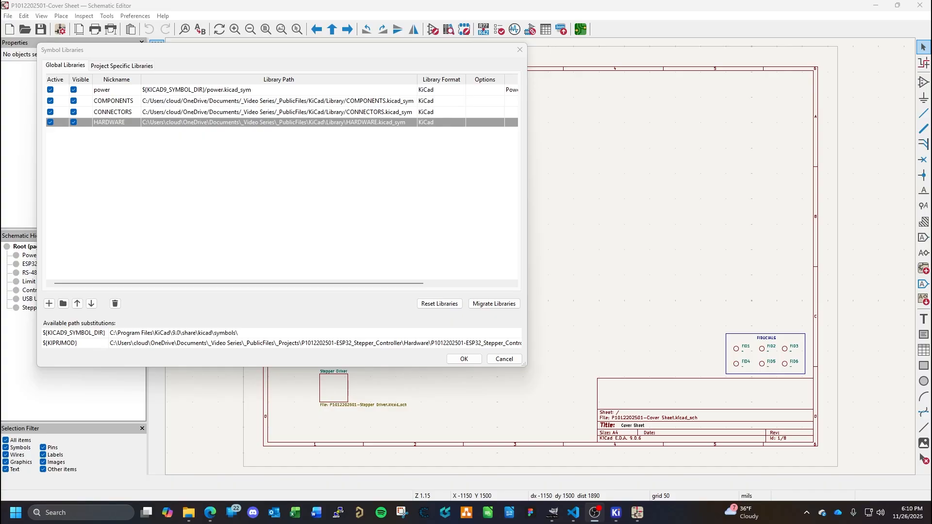
pyautogui.click(464, 359)
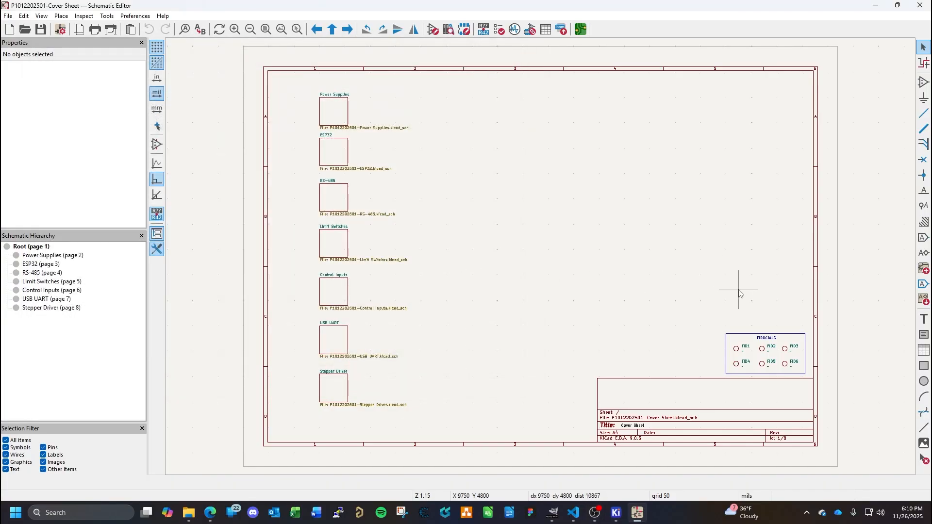
# - Place four M3MountingHole symbols from the HARDWARE library in an evenly spaced row at Y 4200 mils, rotated so their pins point down
pyautogui.click(924, 82)
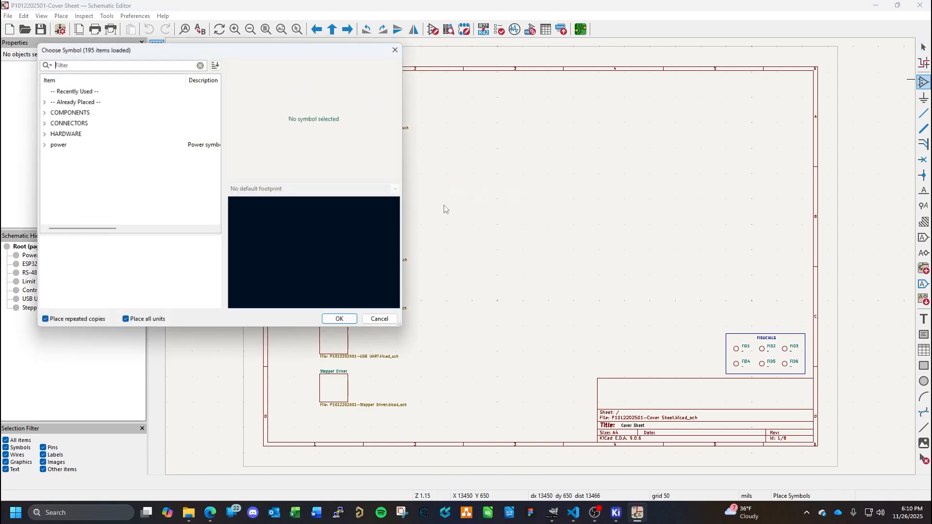
pyautogui.click(44, 113)
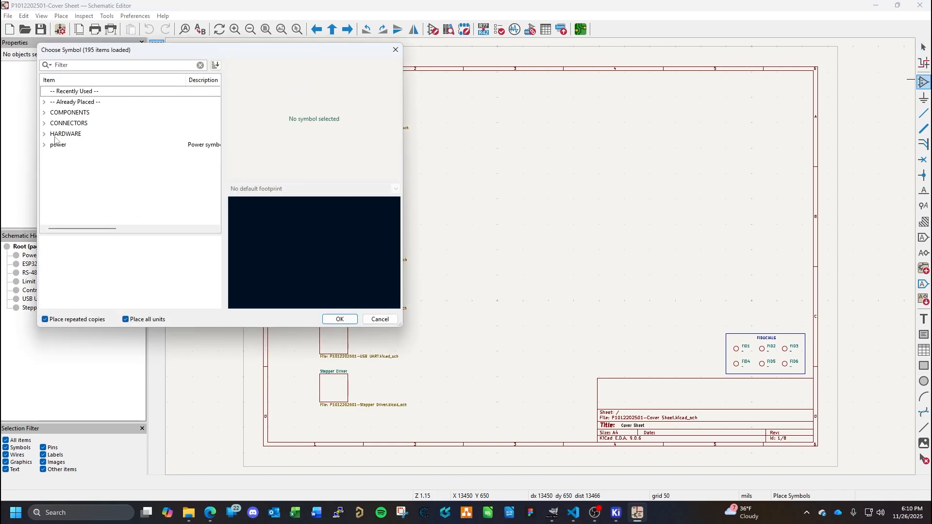
pyautogui.click(45, 134)
pyautogui.doubleClick(83, 145)
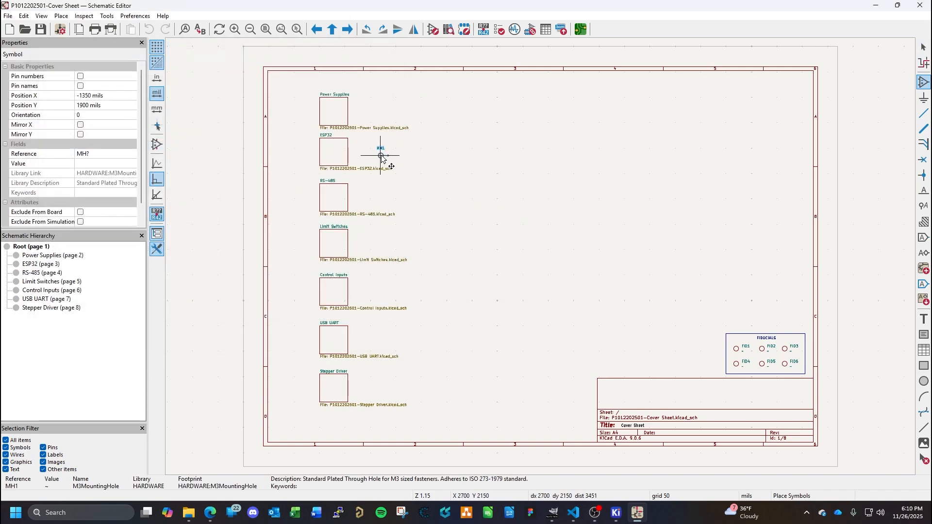
pyautogui.scroll(1, 676, 240)
pyautogui.scroll(-1, 536, 267)
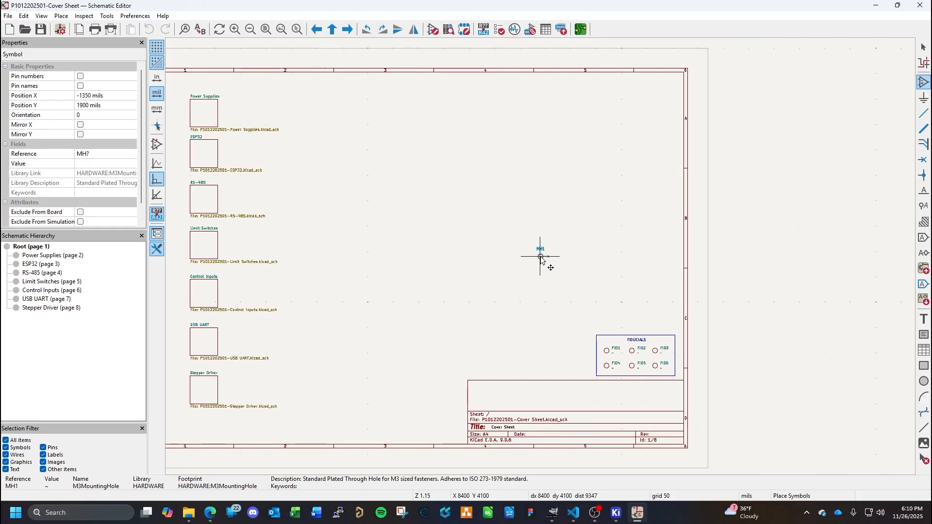
pyautogui.press('r')
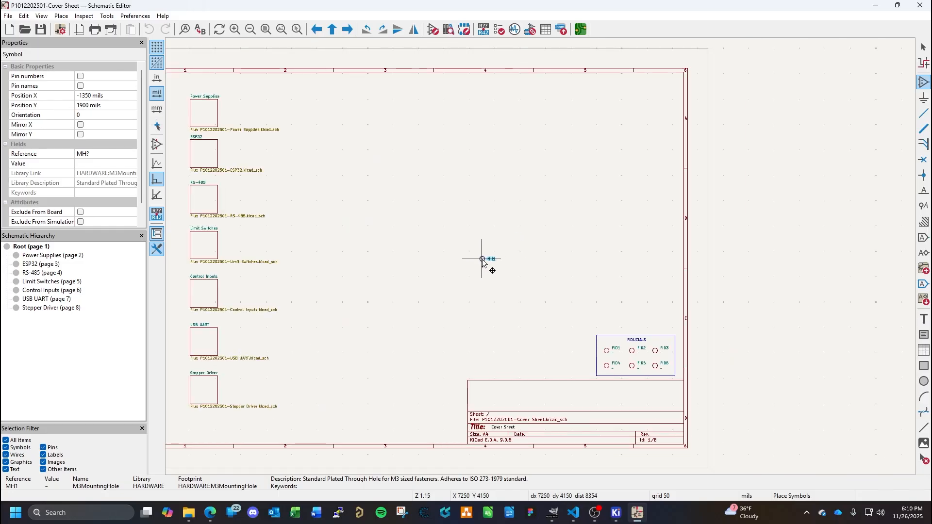
pyautogui.click(484, 262)
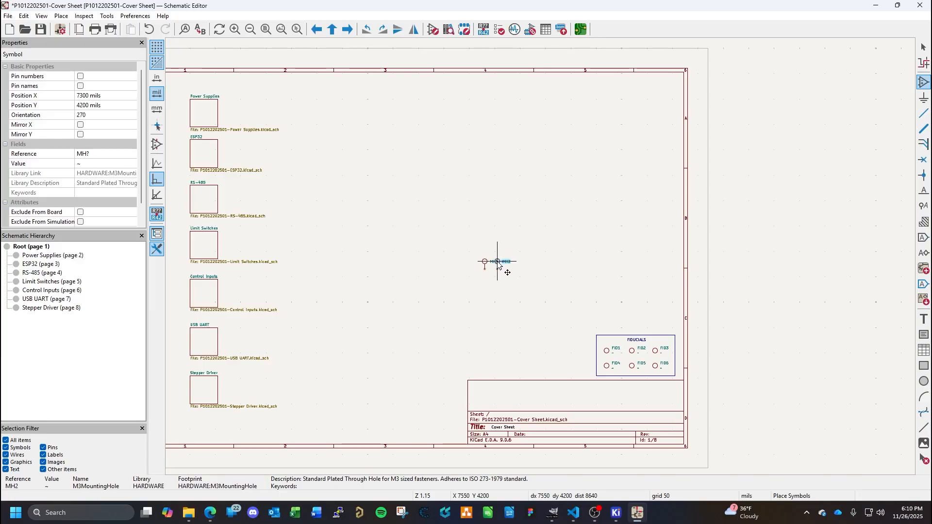
pyautogui.click(508, 262)
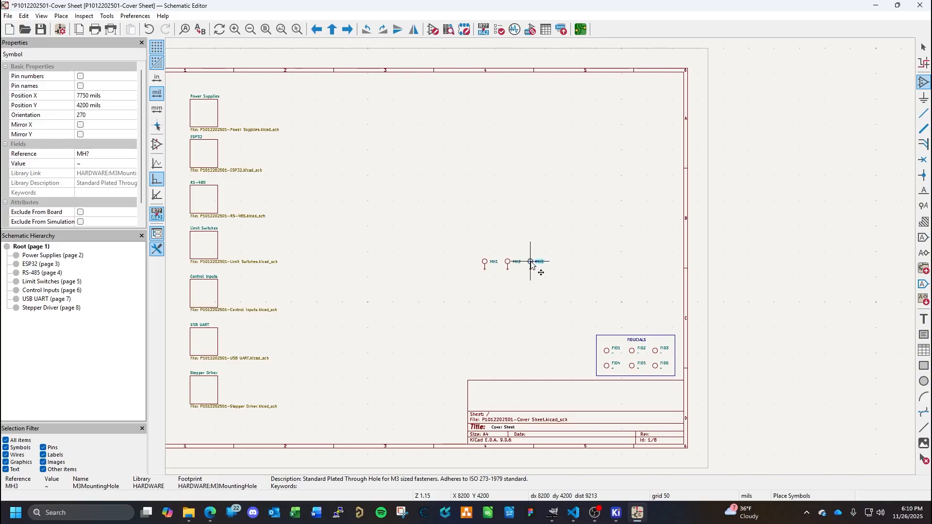
pyautogui.click(530, 264)
pyautogui.click(553, 262)
pyautogui.press('Escape')
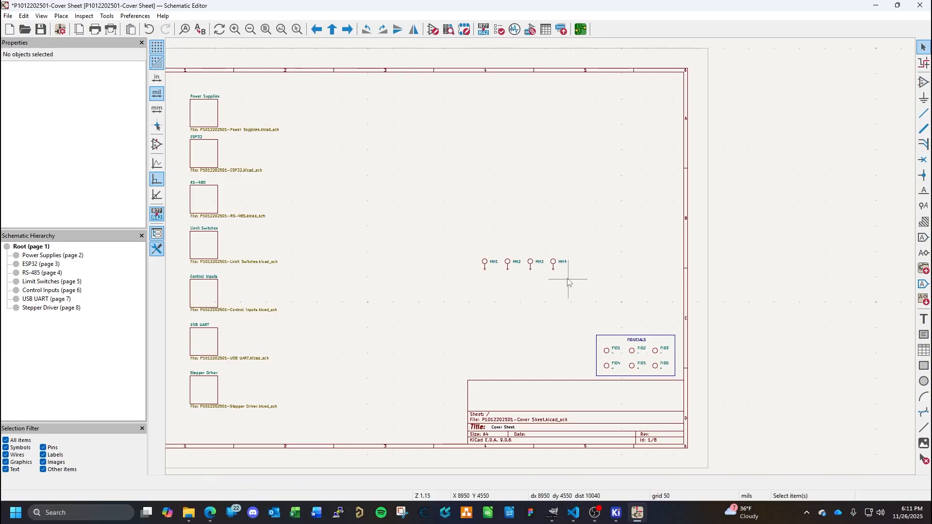
# - Move the row of four mounting hole symbols to Y 4250 mils, above the FIDUCIALS box
pyautogui.scroll(3, 543, 263)
pyautogui.moveTo(322, 168); pyautogui.dragTo(599, 310)
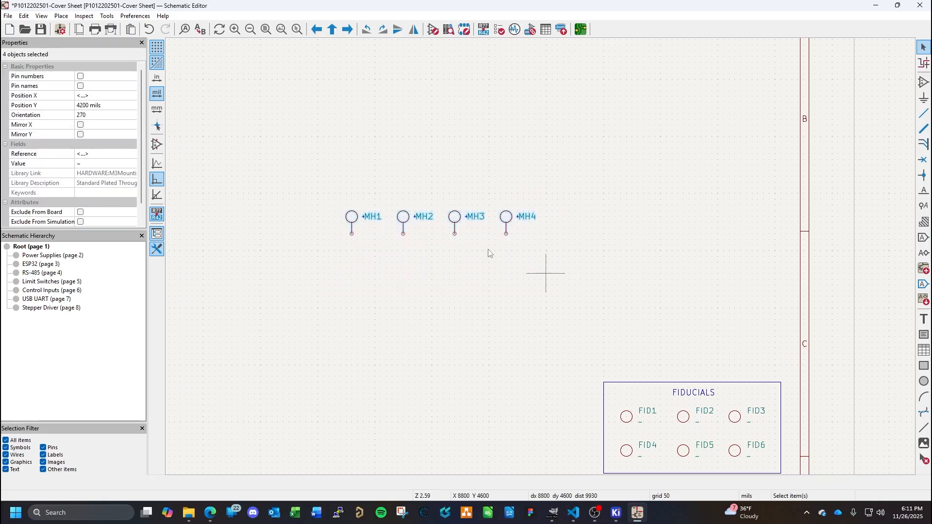
pyautogui.moveTo(456, 224); pyautogui.dragTo(612, 229)
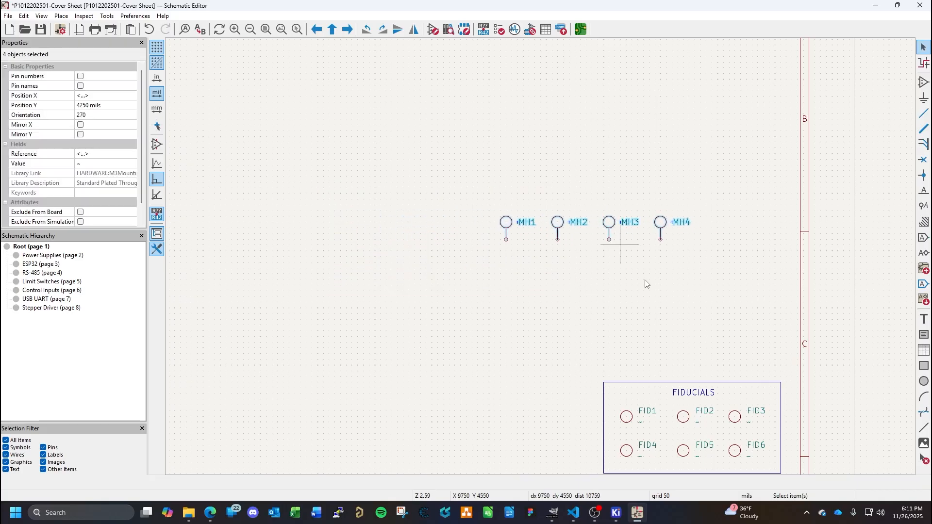
# - Duplicate the FIDUCIALS rectangle with its title and place the copy over the mounting hole symbols, its upper-left corner at X 8700, Y 3950 mils
pyautogui.click(655, 312)
pyautogui.click(714, 392)
pyautogui.keyDown('shift'); pyautogui.click(711, 392); pyautogui.keyUp('shift')
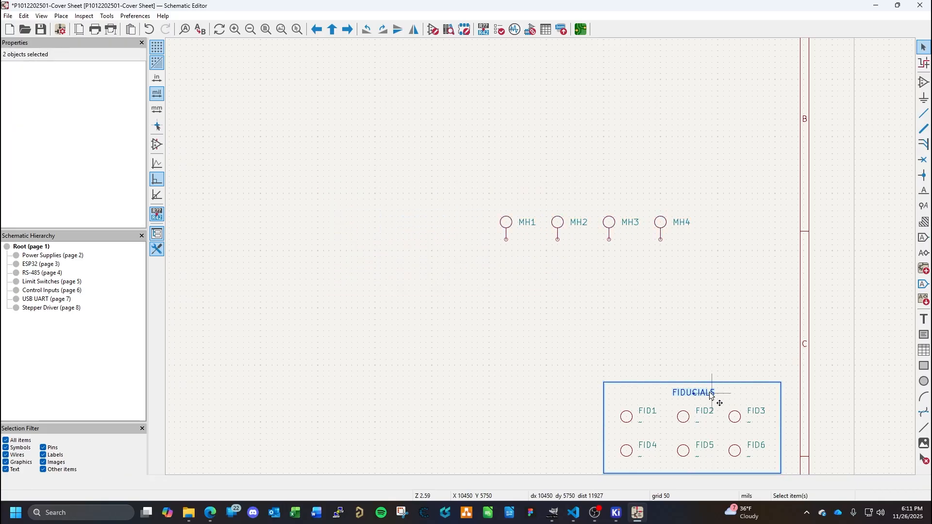
pyautogui.click(713, 382)
pyautogui.keyDown('shift'); pyautogui.click(713, 392); pyautogui.keyUp('shift')
pyautogui.hotkey('ctrl', 'd')
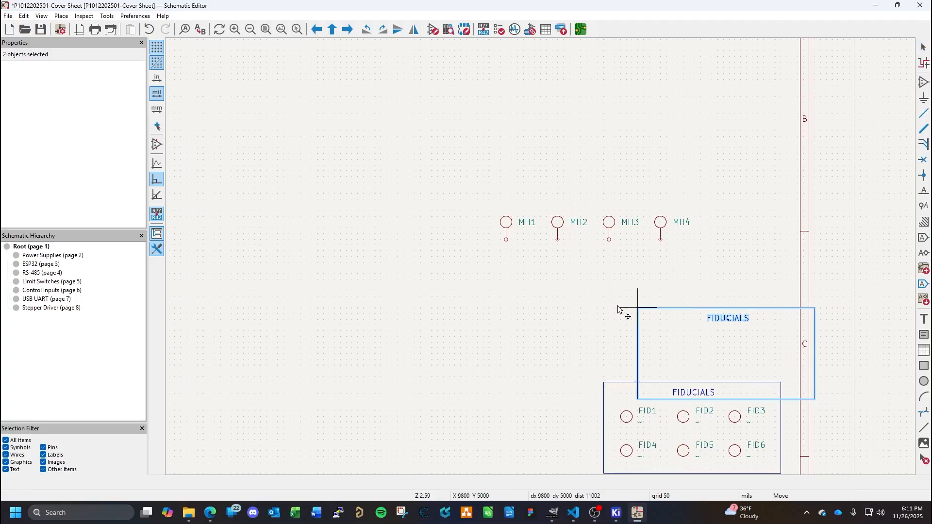
pyautogui.click(519, 201)
# - Change the duplicated box's title text to "MOUNTING HARDWARE"
pyautogui.doubleClick(603, 198)
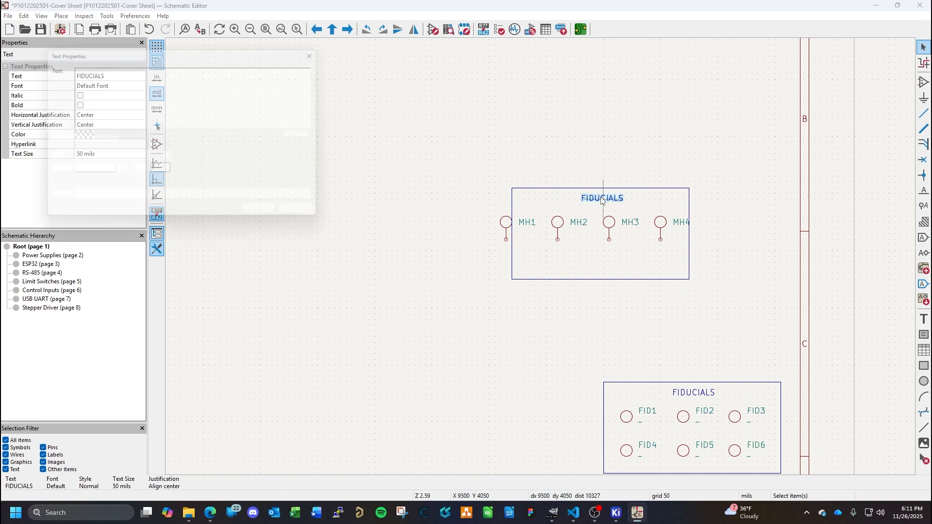
pyautogui.write('Mounting Holes')
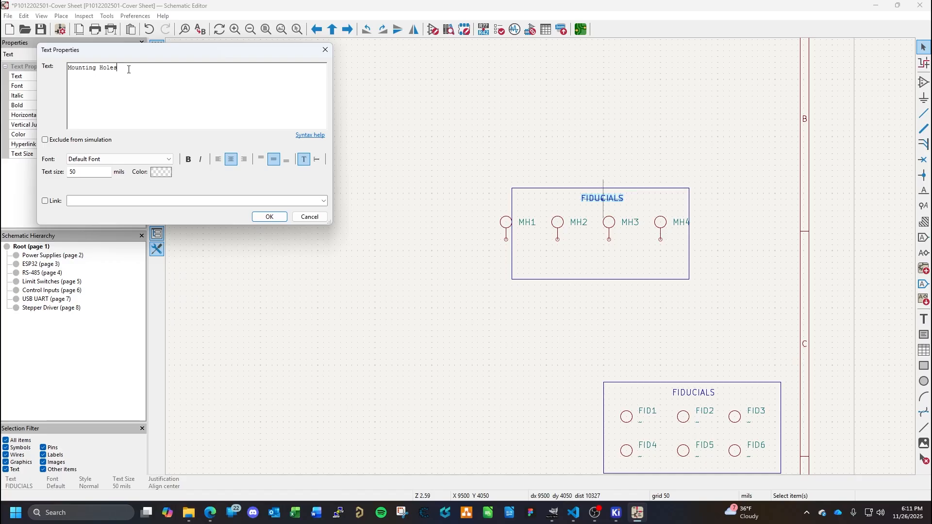
pyautogui.moveTo(128, 68); pyautogui.dragTo(28, 71)
pyautogui.write('MOUNTING HARDWARE')
pyautogui.click(266, 215)
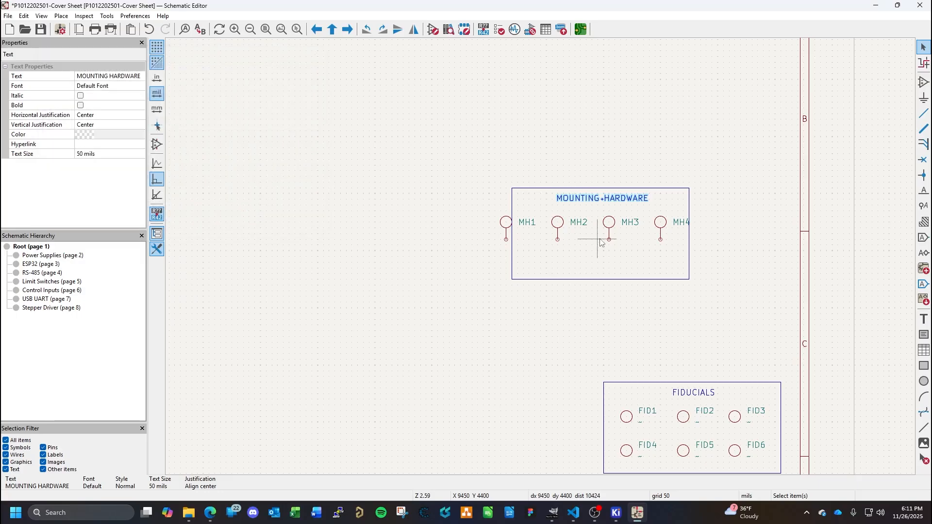
# - Arrange the symbols in two rows inside the box, with MH1 and MH2 at Y 4200 mils and MH3 and MH4 at Y 4550 mils
pyautogui.moveTo(659, 231); pyautogui.dragTo(648, 255)
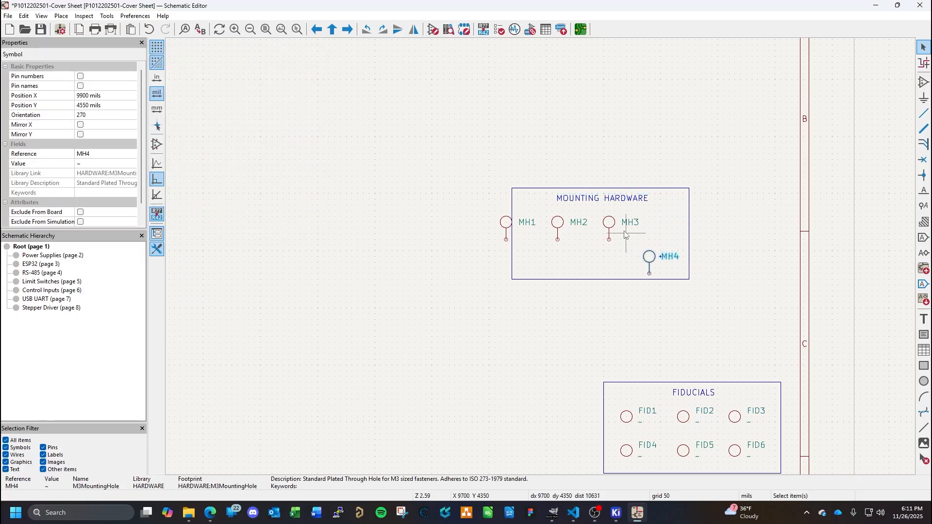
pyautogui.moveTo(609, 227); pyautogui.dragTo(584, 279)
pyautogui.click(559, 224)
pyautogui.doubleClick(559, 225)
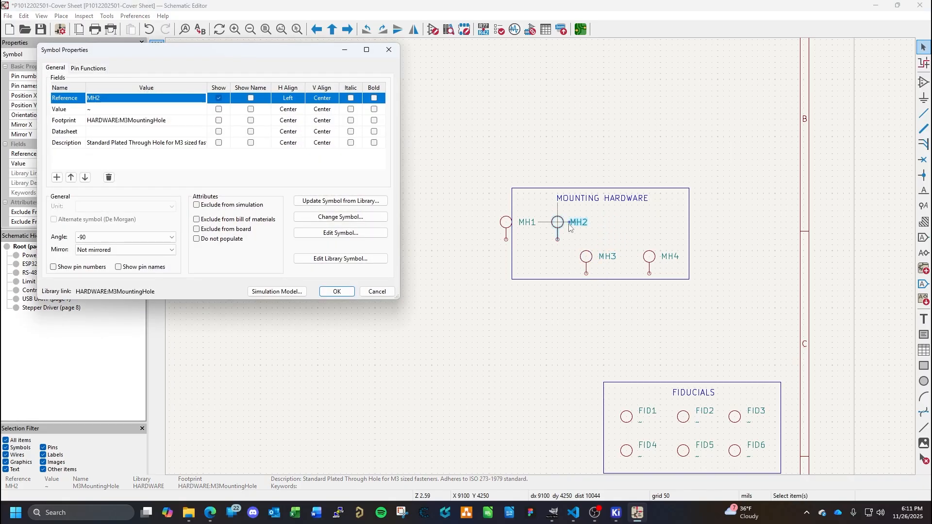
pyautogui.press('Escape')
pyautogui.moveTo(559, 224); pyautogui.dragTo(632, 222)
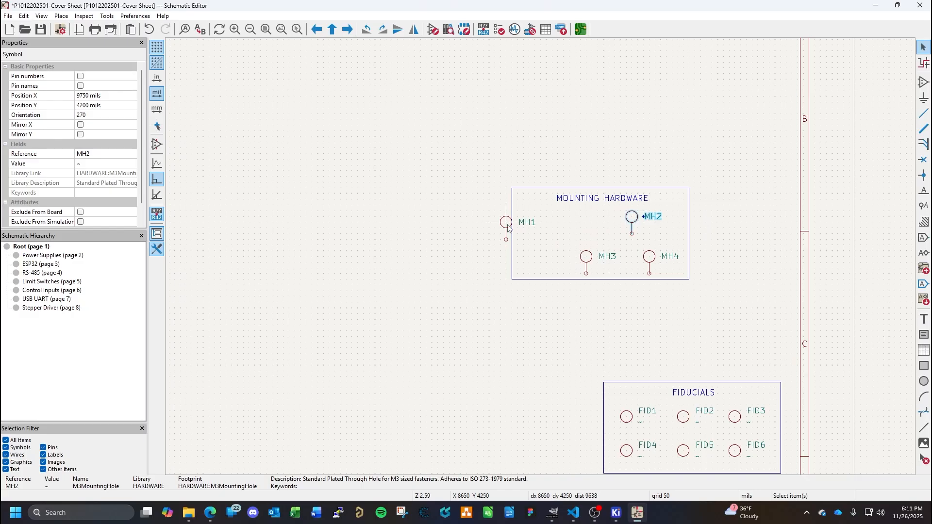
pyautogui.click(506, 226)
pyautogui.moveTo(506, 227); pyautogui.dragTo(569, 221)
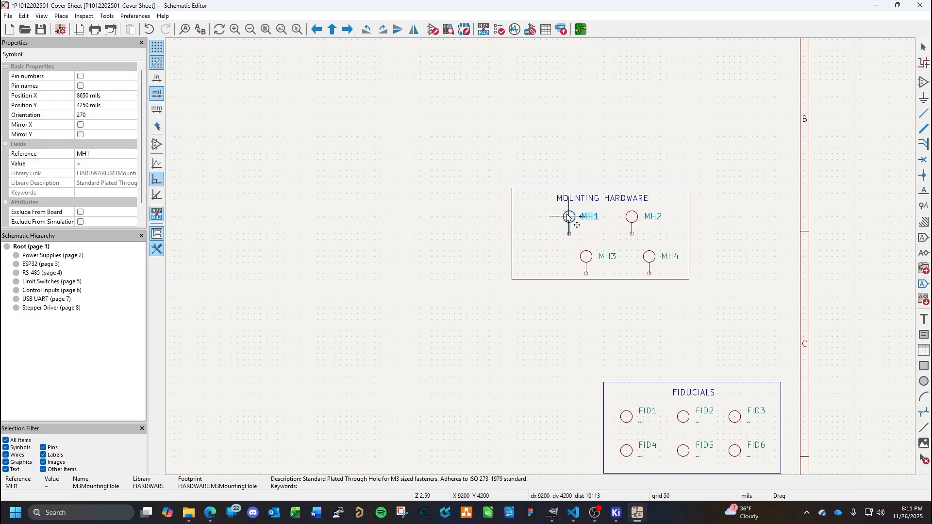
# - Align MH3 directly below MH1 at X 9200 mils and MH4 directly below MH2 at X 9750 mils
pyautogui.click(586, 257)
pyautogui.moveTo(587, 258); pyautogui.dragTo(569, 258)
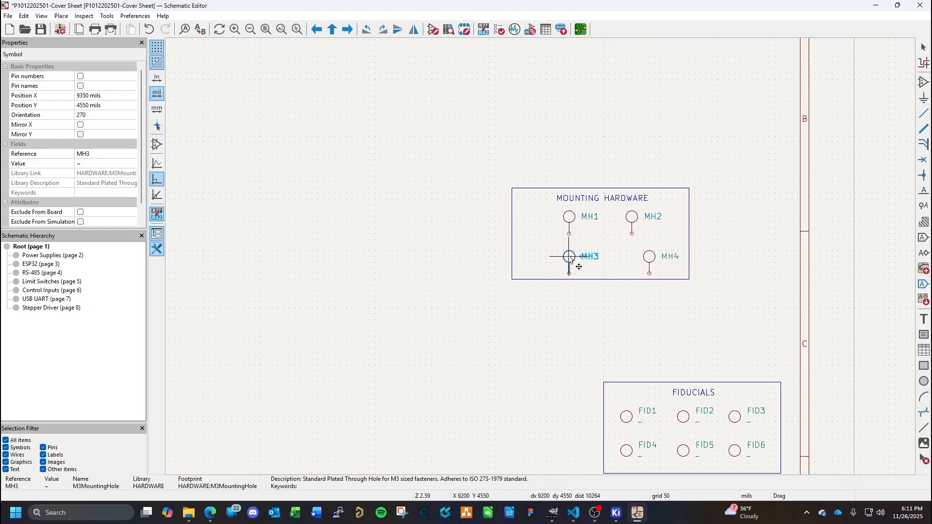
pyautogui.click(650, 258)
pyautogui.moveTo(650, 258); pyautogui.dragTo(632, 258)
# - Narrow the MOUNTING HARDWARE rectangle from both sides to fit the four symbols, with its left edge at X 8950 mils
pyautogui.click(688, 270)
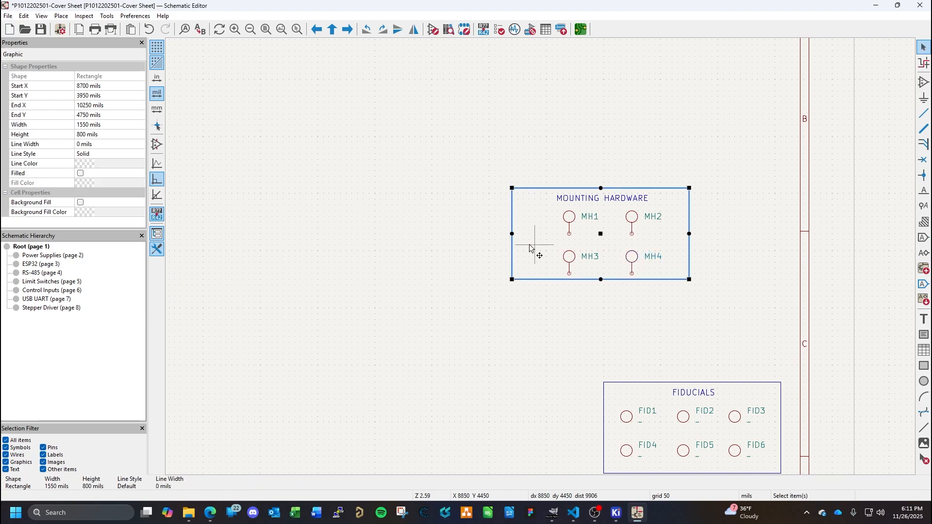
pyautogui.moveTo(513, 234); pyautogui.dragTo(541, 235)
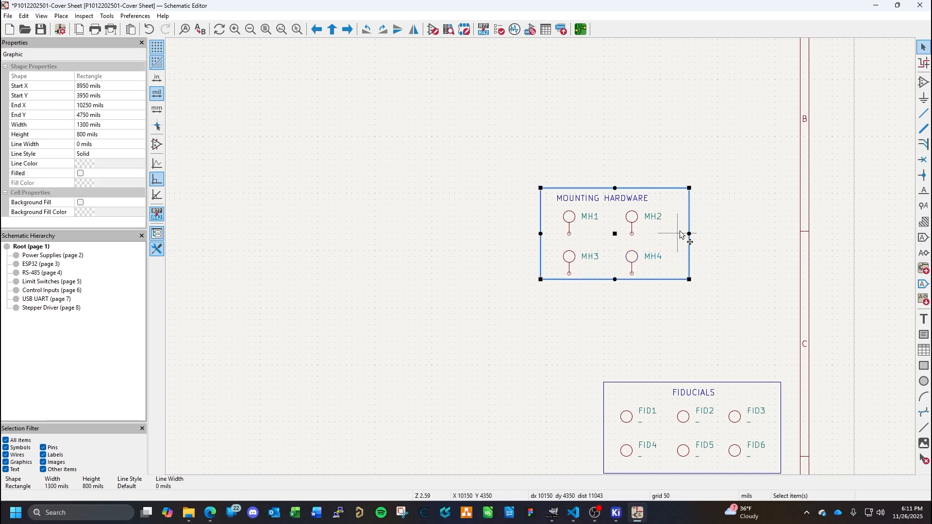
pyautogui.moveTo(689, 234); pyautogui.dragTo(672, 238)
pyautogui.click(697, 239)
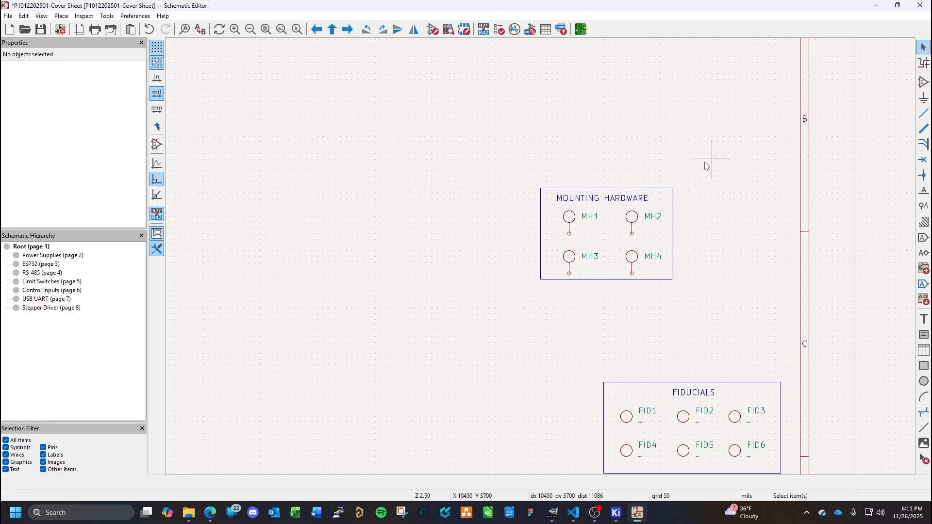
# - Move the MOUNTING HARDWARE box with its title and symbols to just above the FIDUCIALS box and save the schematic
pyautogui.moveTo(709, 161); pyautogui.dragTo(437, 342)
pyautogui.moveTo(578, 227); pyautogui.dragTo(660, 320)
pyautogui.click(635, 183)
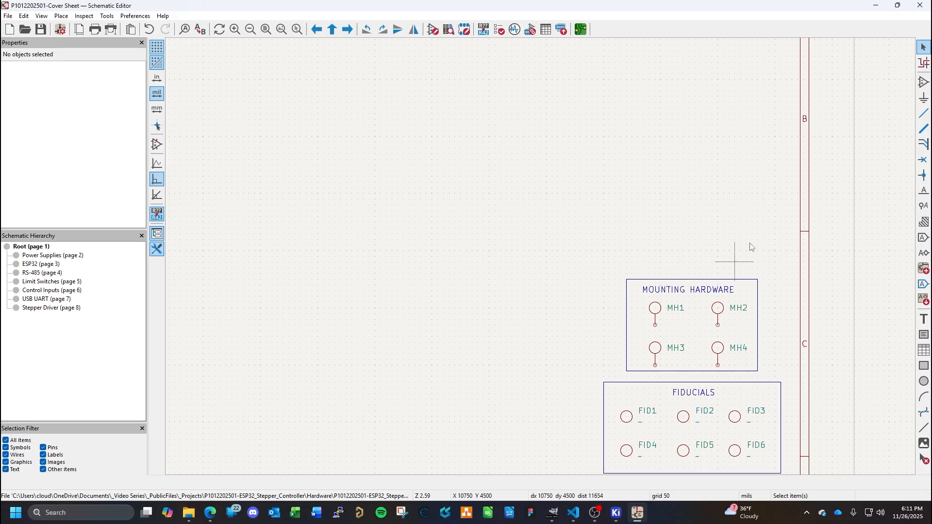
# - Move the MOUNTING HARDWARE box with its title and four symbols up so its upper-left corner sits at X 9600, Y 4350 mils
pyautogui.moveTo(779, 250); pyautogui.dragTo(593, 374)
pyautogui.press('g')
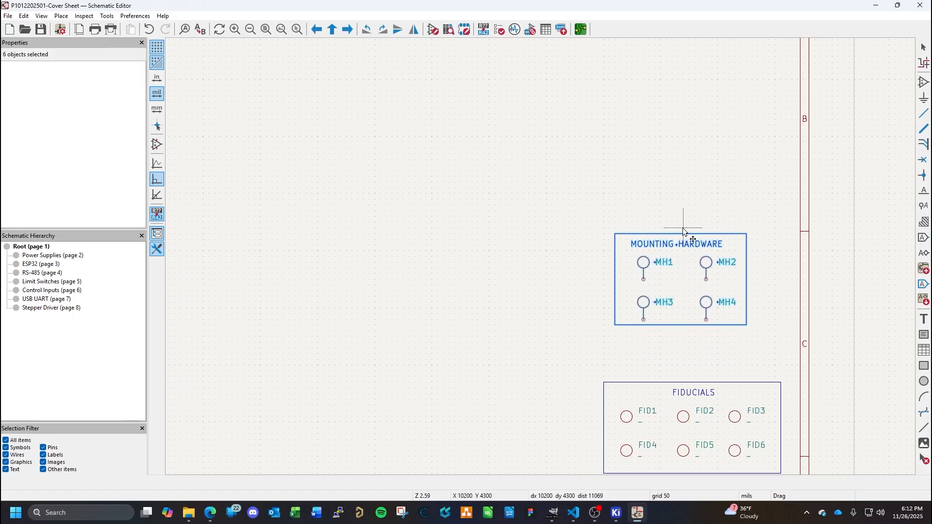
pyautogui.click(683, 226)
# - Extend the MOUNTING HARDWARE rectangle downward to a height of 900 mils and save the schematic
pyautogui.click(682, 337)
pyautogui.click(681, 325)
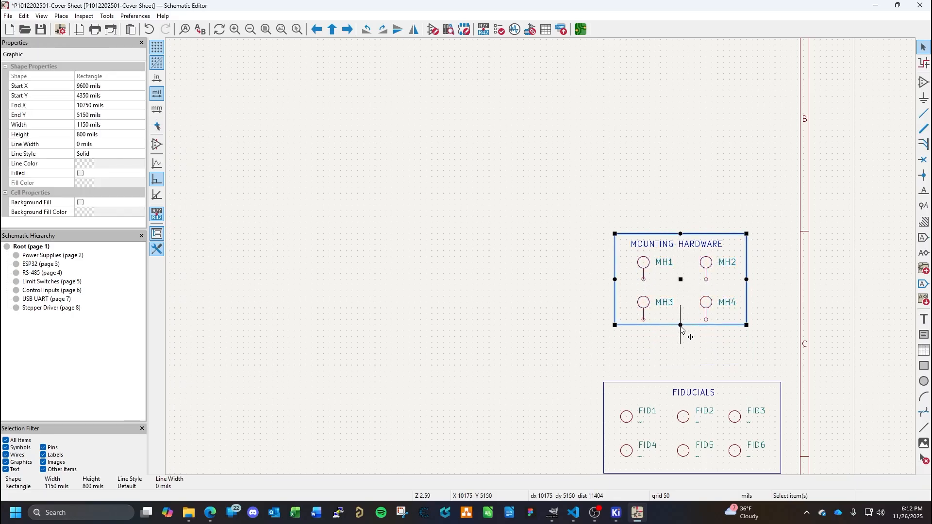
pyautogui.moveTo(680, 325); pyautogui.dragTo(680, 336)
pyautogui.click(540, 343)
pyautogui.hotkey('ctrl', 's')
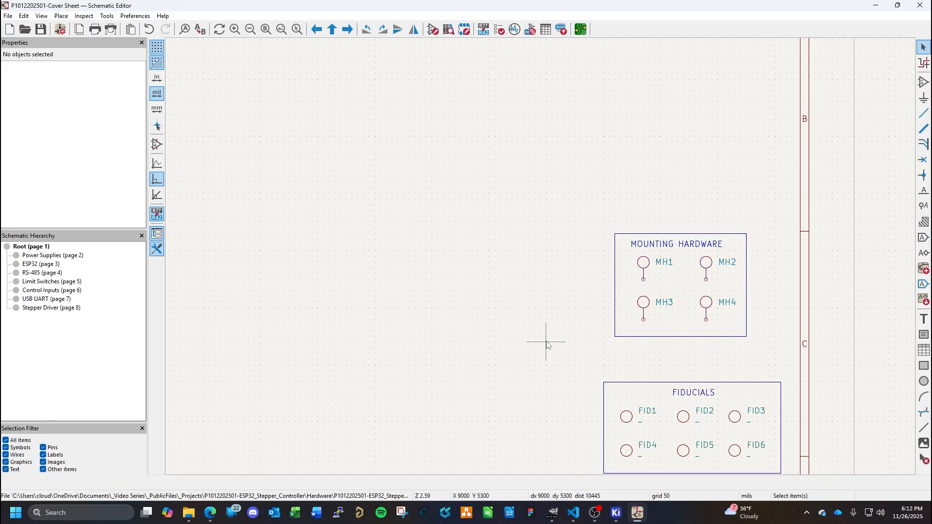
pyautogui.click(674, 336)
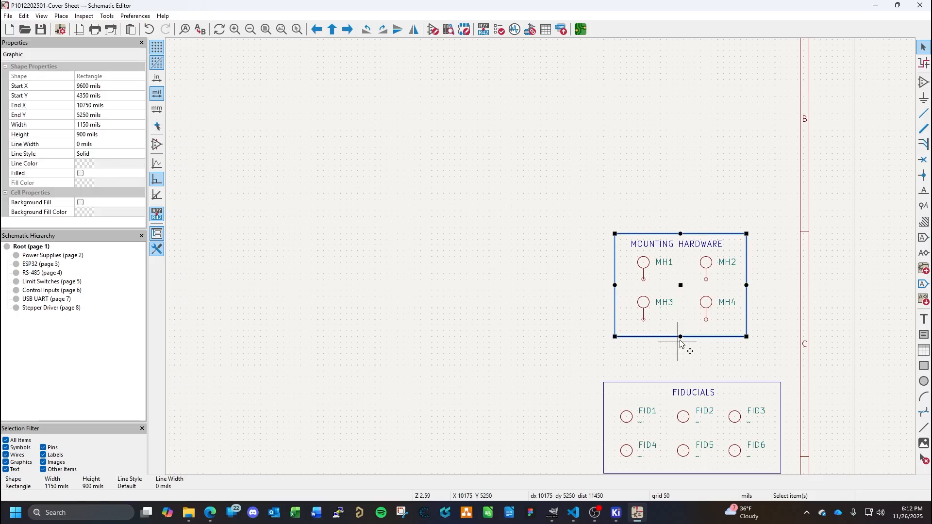
pyautogui.click(546, 343)
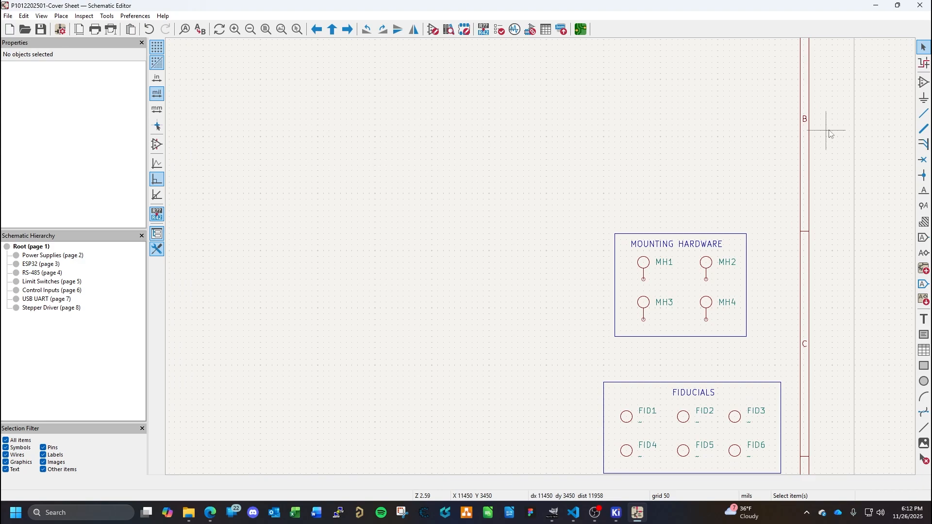
# - Place no-connect flags on the pins of MH1, MH2, MH3 and MH4 and save the schematic
pyautogui.click(923, 160)
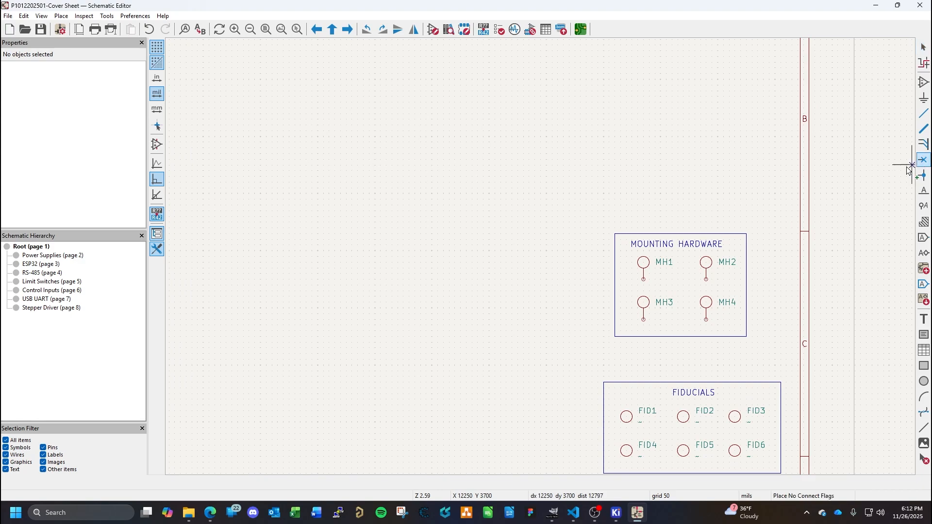
pyautogui.click(643, 279)
pyautogui.click(706, 280)
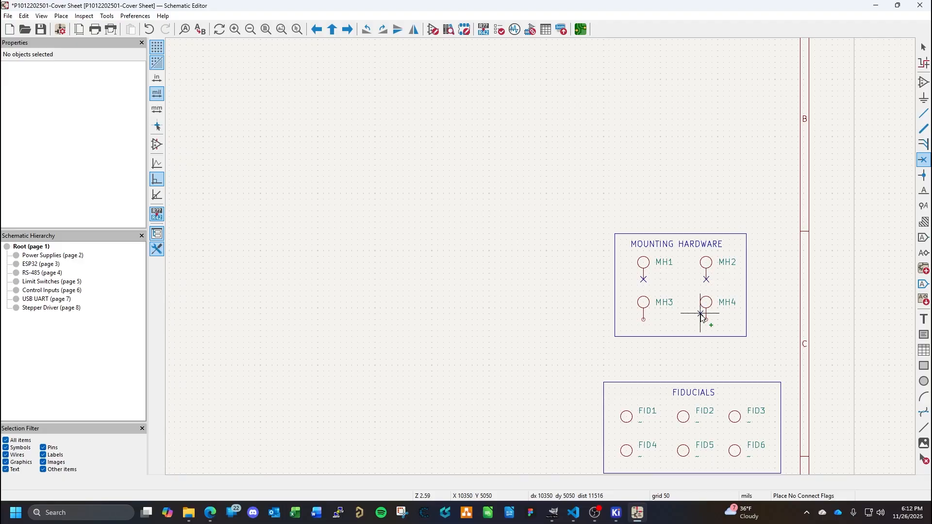
pyautogui.click(706, 320)
pyautogui.click(643, 320)
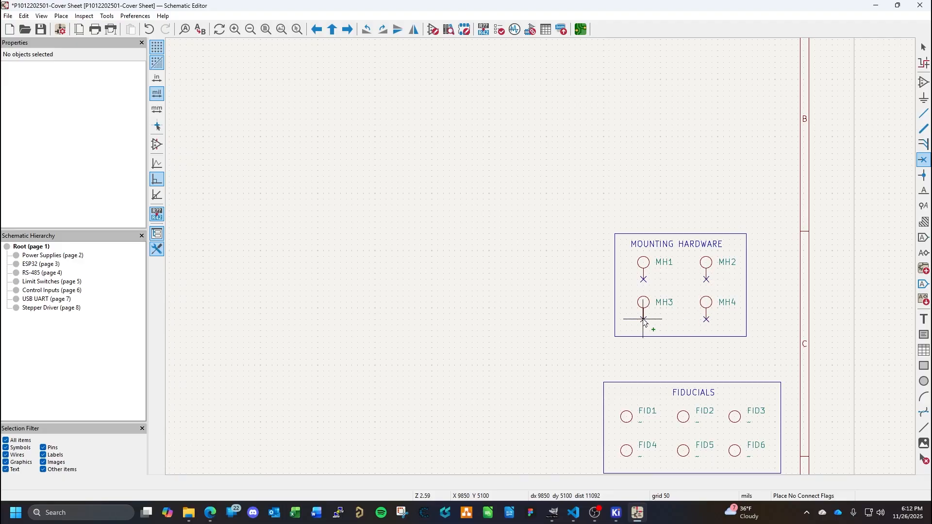
pyautogui.press('Escape')
pyautogui.hotkey('ctrl', 's')
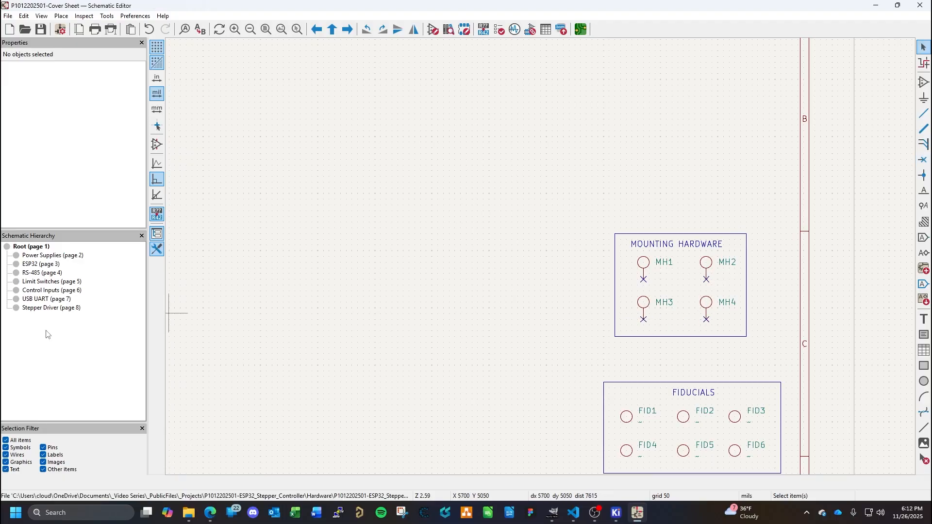
# - Open the Power Supplies sheet and place a GND power symbol in the empty area beside TP3 at X 3900, Y 6000 mils
pyautogui.click(41, 257)
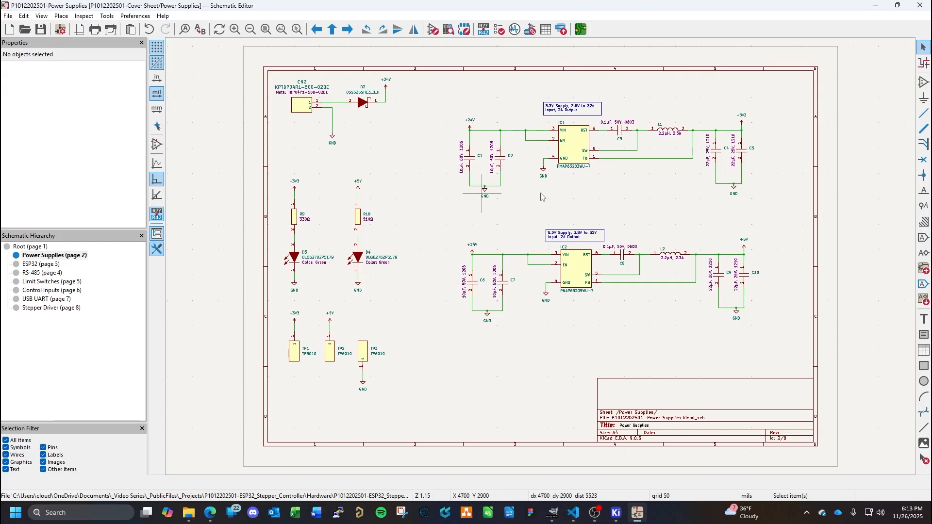
pyautogui.click(924, 99)
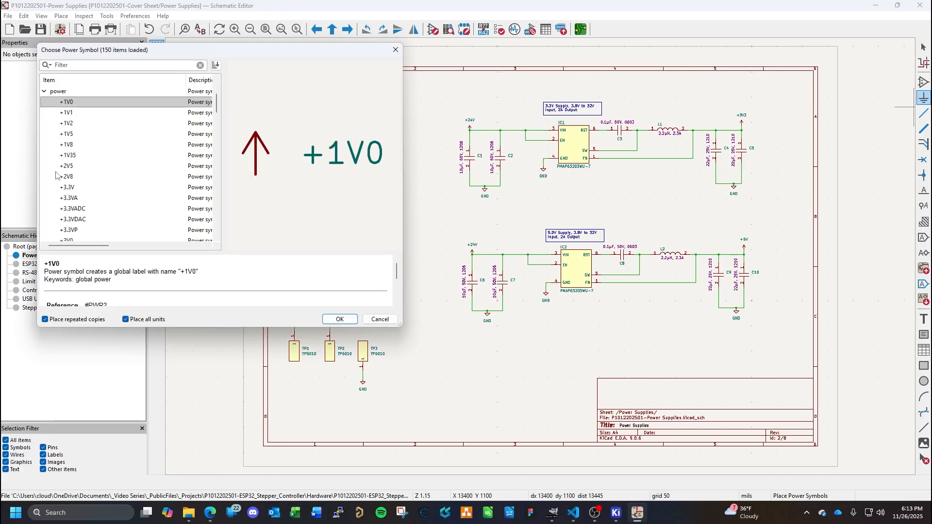
pyautogui.scroll(-10, 134, 189)
pyautogui.scroll(-8, 134, 189)
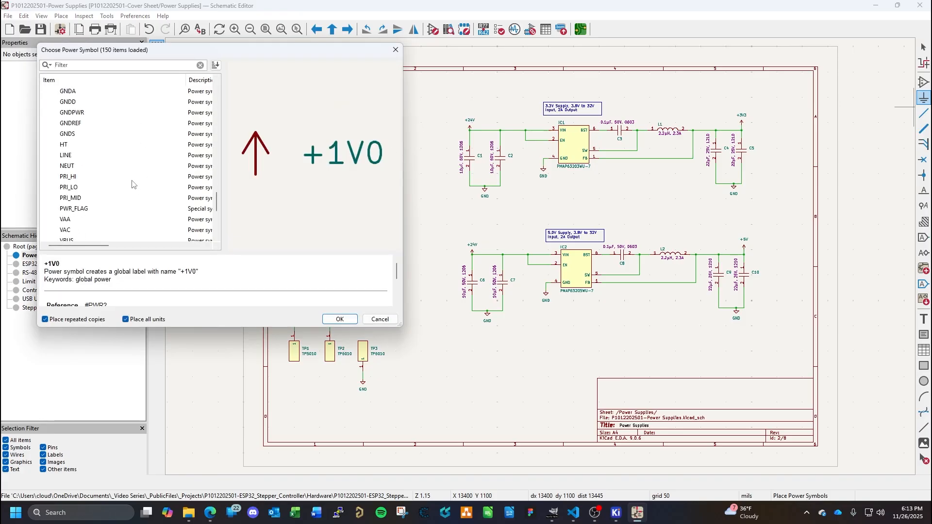
pyautogui.scroll(1, 122, 179)
pyautogui.click(67, 146)
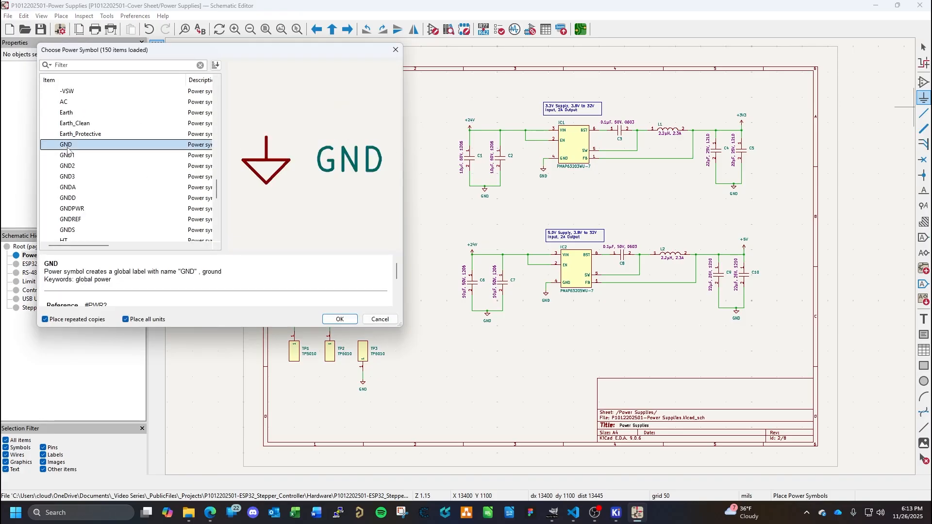
pyautogui.doubleClick(67, 146)
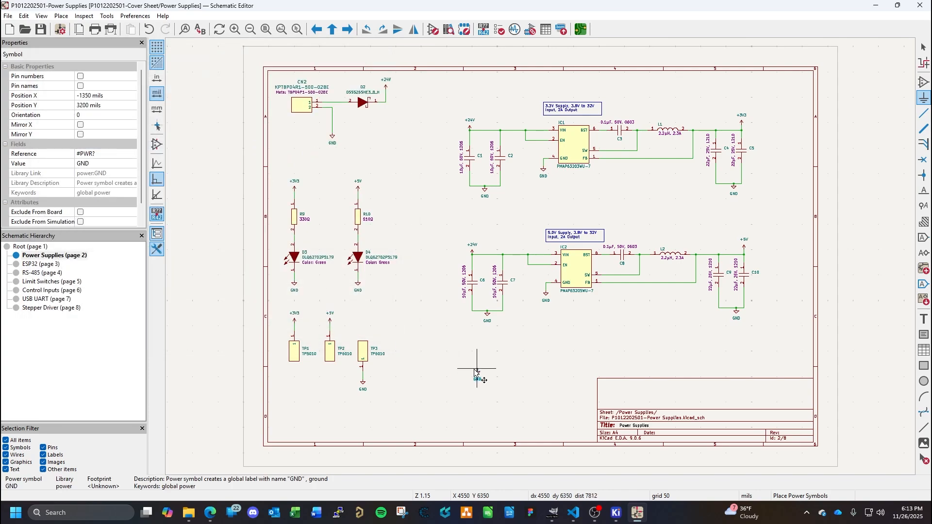
pyautogui.click(441, 351)
pyautogui.press('Escape')
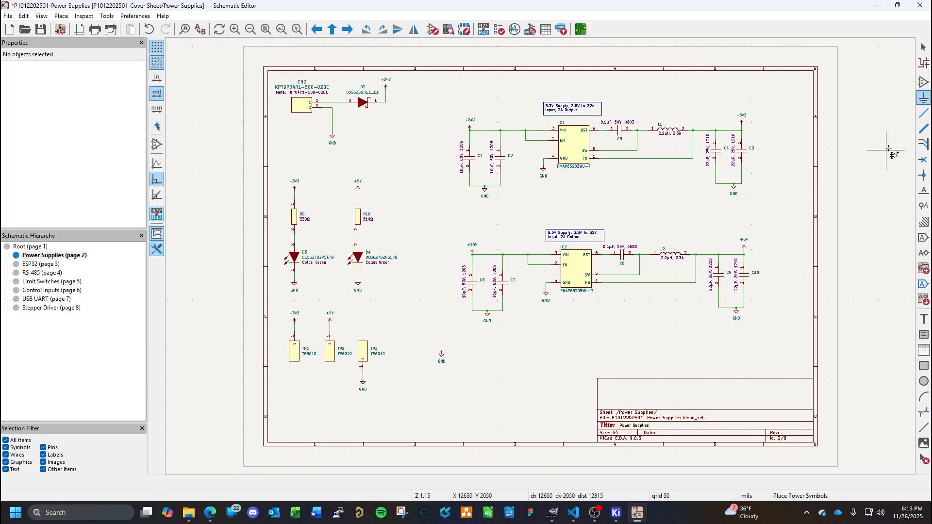
# - Place an Earth power symbol directly below the standalone GND symbol at X 3900, Y 6550 mils
pyautogui.click(923, 98)
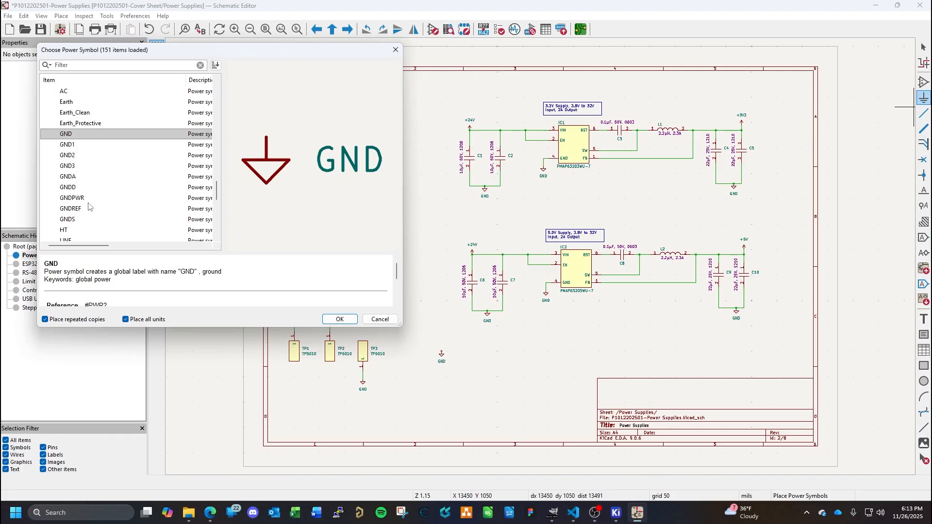
pyautogui.click(71, 102)
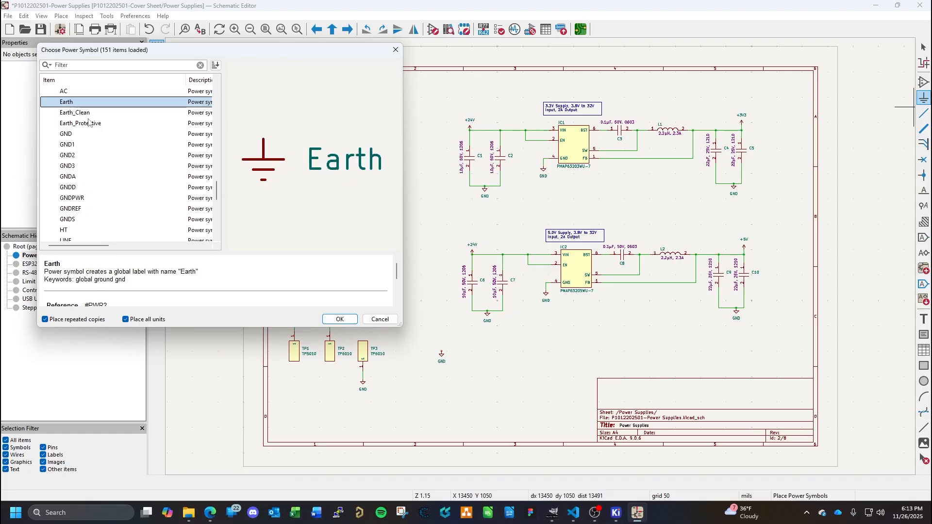
pyautogui.click(338, 321)
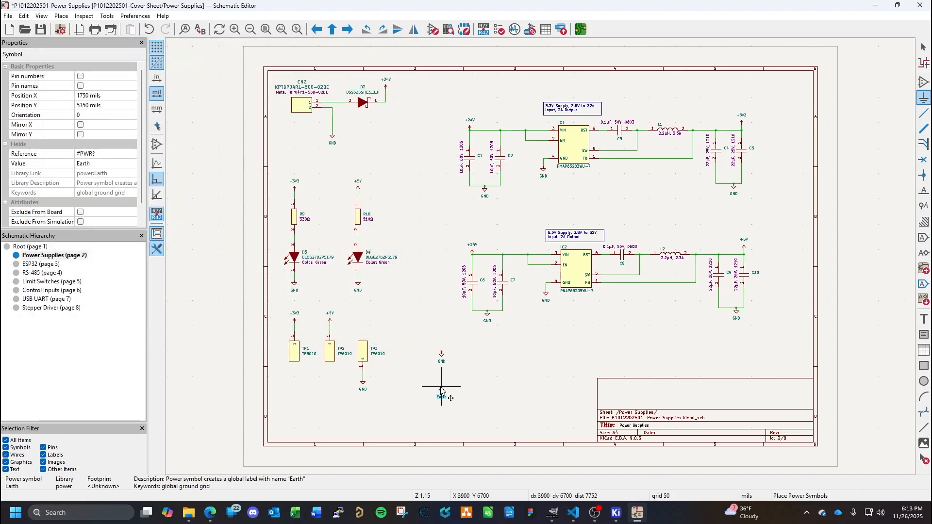
pyautogui.click(441, 380)
pyautogui.press('Escape')
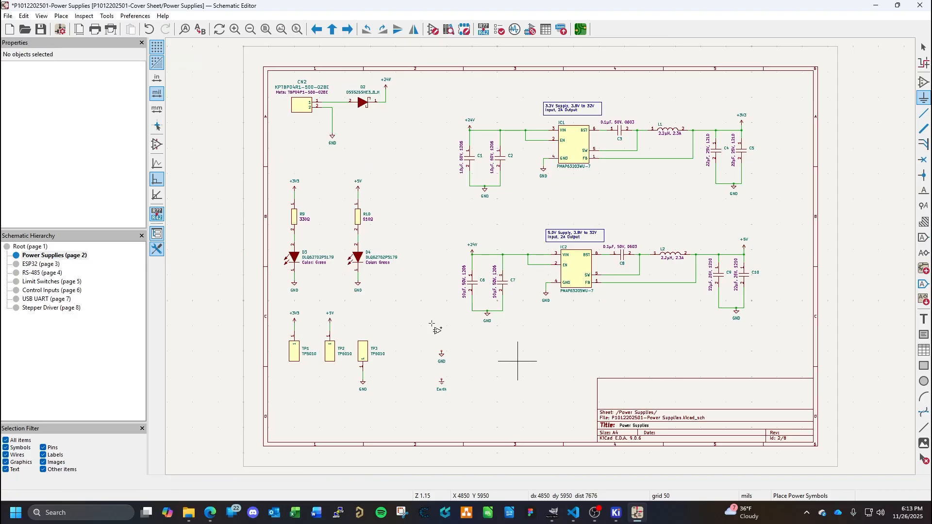
pyautogui.press('Escape')
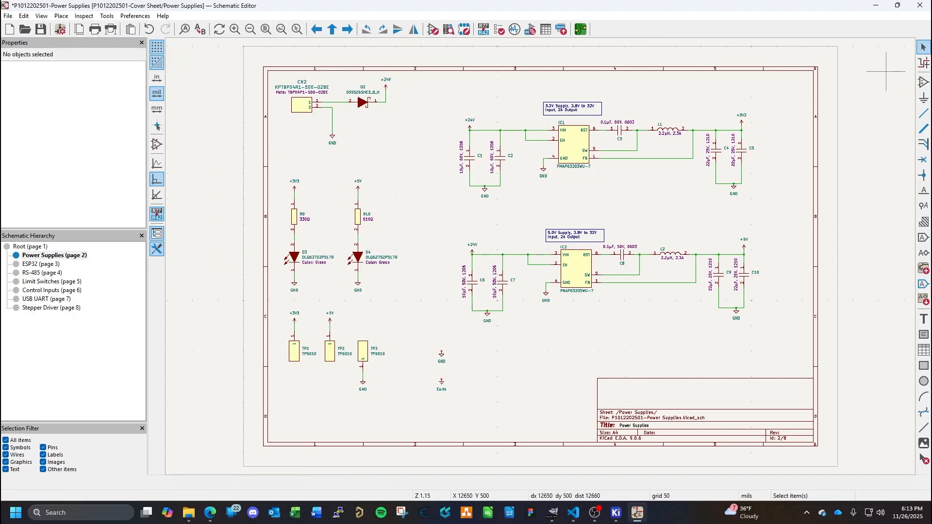
pyautogui.click(923, 82)
pyautogui.scroll(-10, 80, 170)
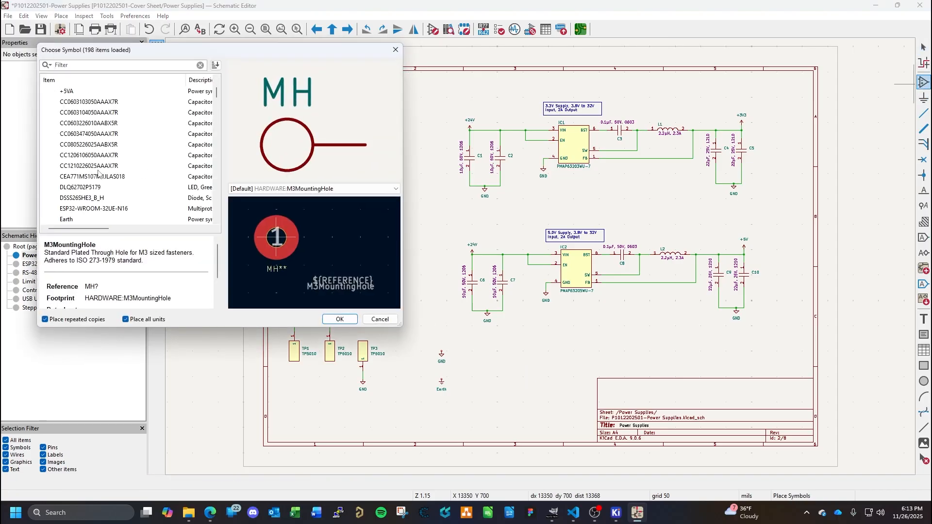
pyautogui.press('Escape')
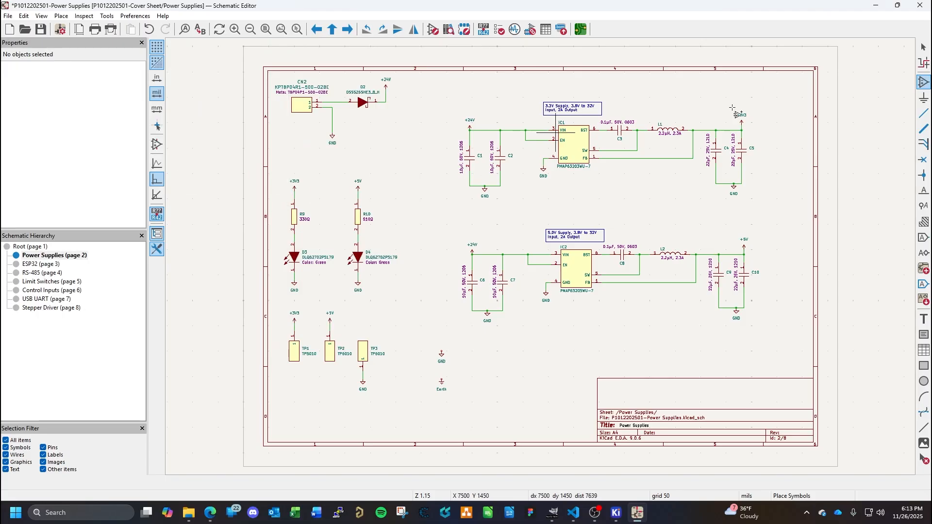
# - Preview the ground variants in the power symbol library, including Earth_Protective, Earth_Clean, GND1, GND2, GNDA, GNDD, GNDPWR and GNDREF
pyautogui.click(923, 97)
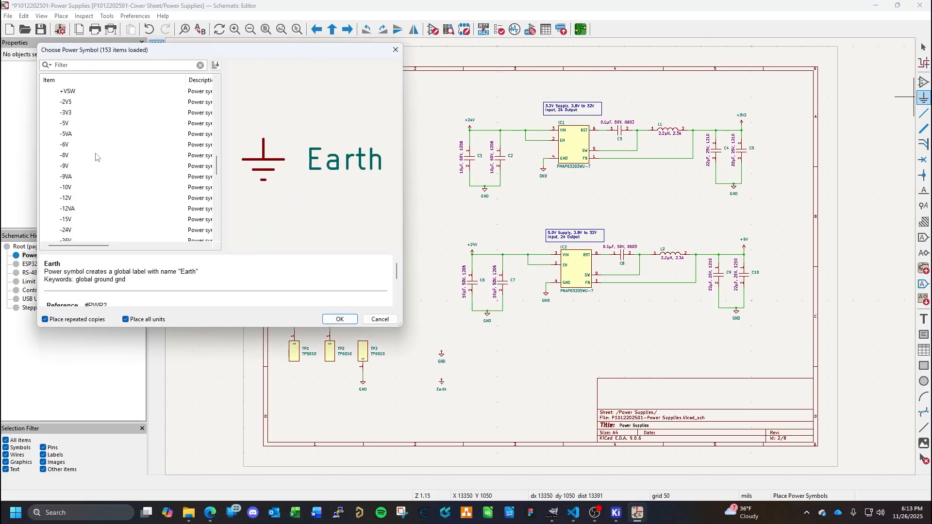
pyautogui.scroll(-3, 99, 160)
pyautogui.scroll(-4, 95, 153)
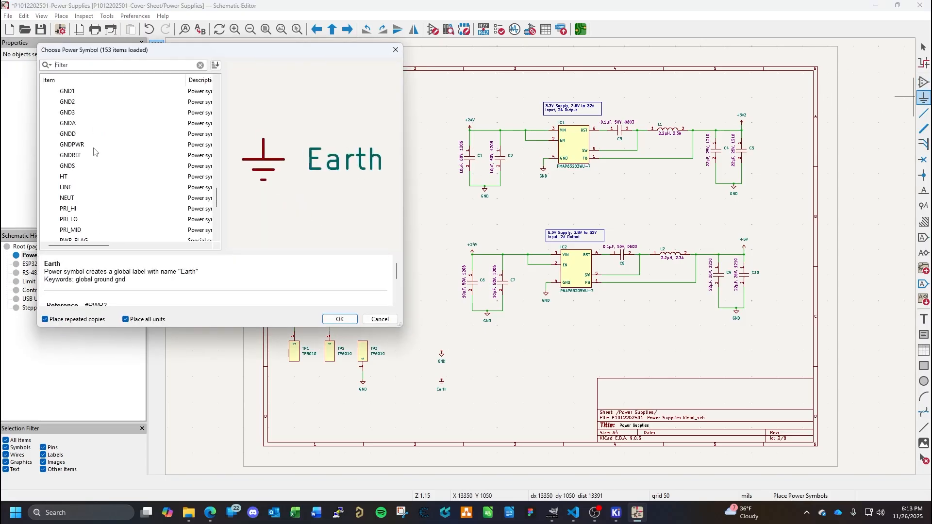
pyautogui.scroll(-4, 95, 152)
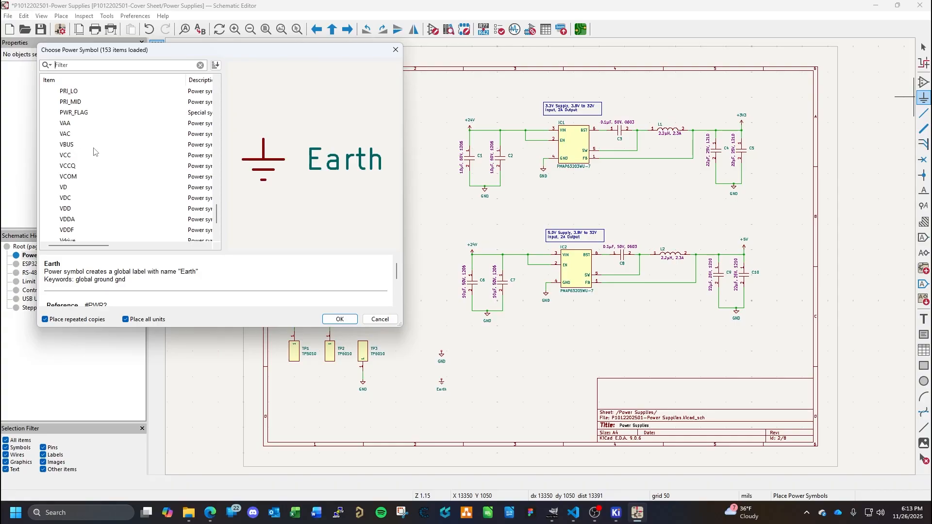
pyautogui.scroll(10, 95, 152)
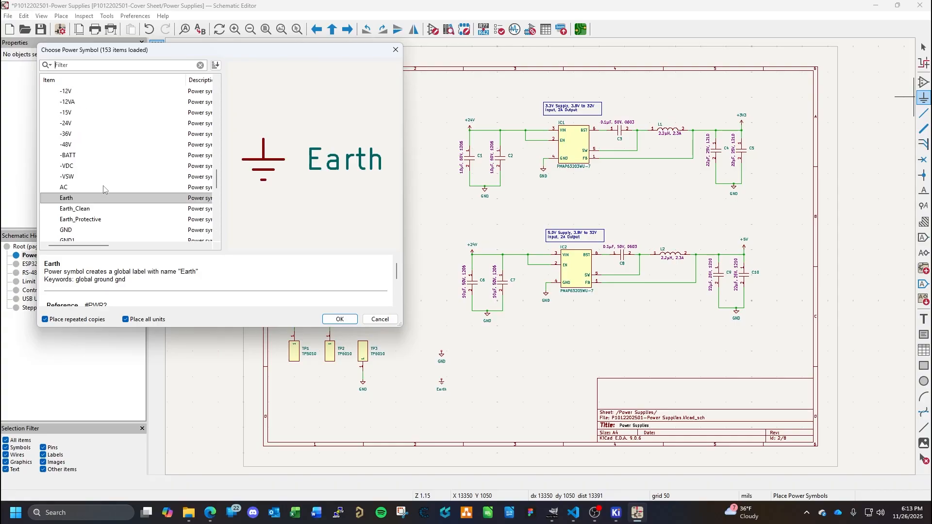
pyautogui.click(89, 221)
pyautogui.click(83, 209)
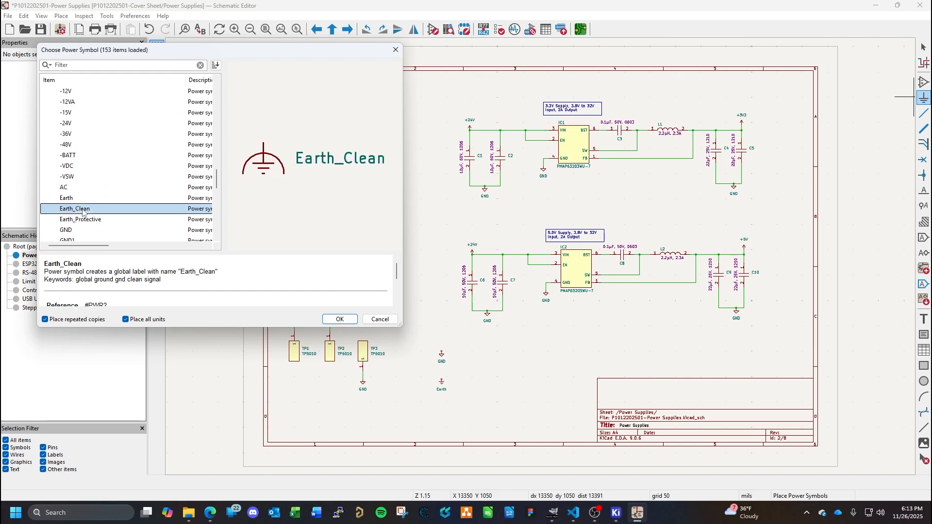
pyautogui.scroll(-1, 107, 208)
pyautogui.click(76, 208)
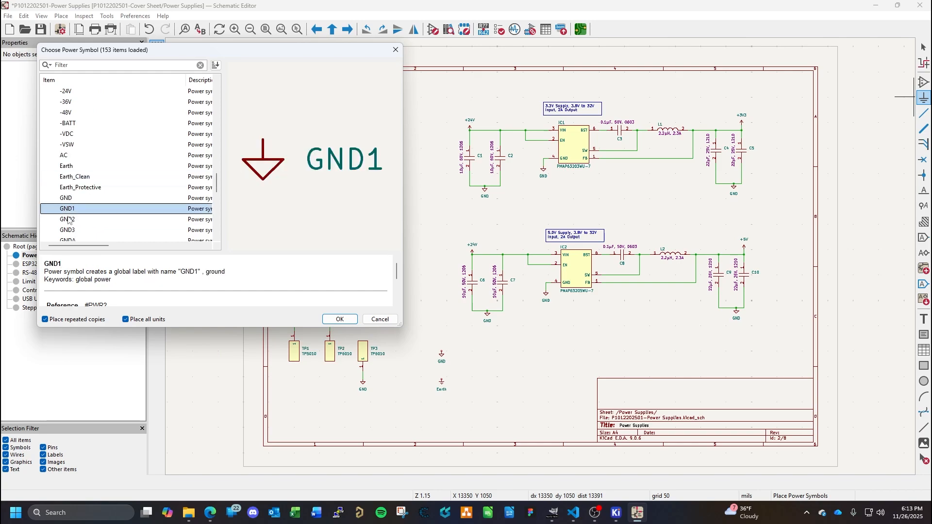
pyautogui.click(70, 221)
pyautogui.scroll(-2, 83, 206)
pyautogui.click(74, 178)
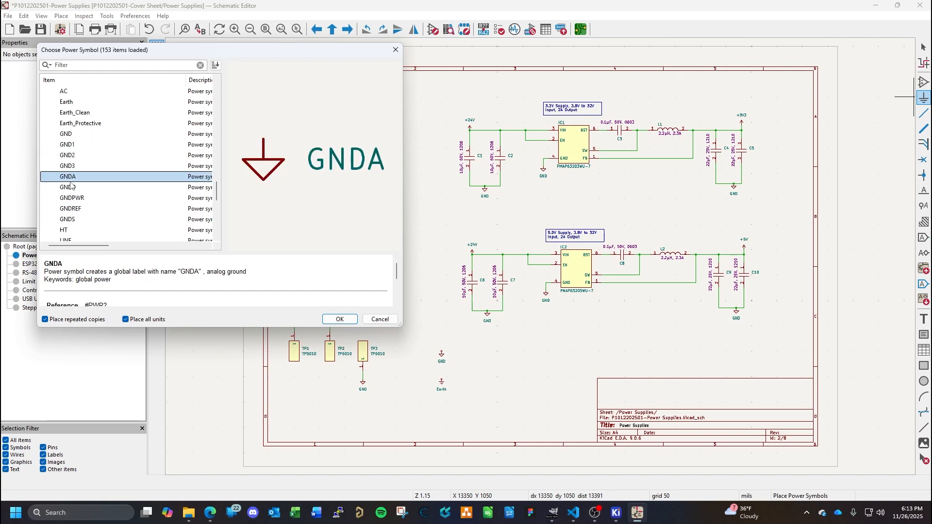
pyautogui.click(72, 188)
pyautogui.click(70, 199)
pyautogui.click(71, 209)
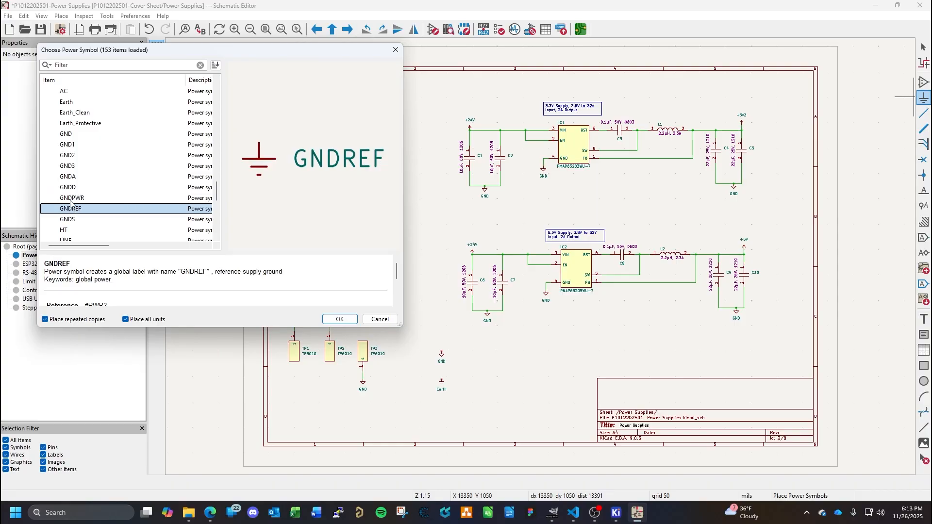
# - Place a GNDPWR power symbol directly below the Earth symbol at X 3900, Y 7050 mils
pyautogui.click(72, 199)
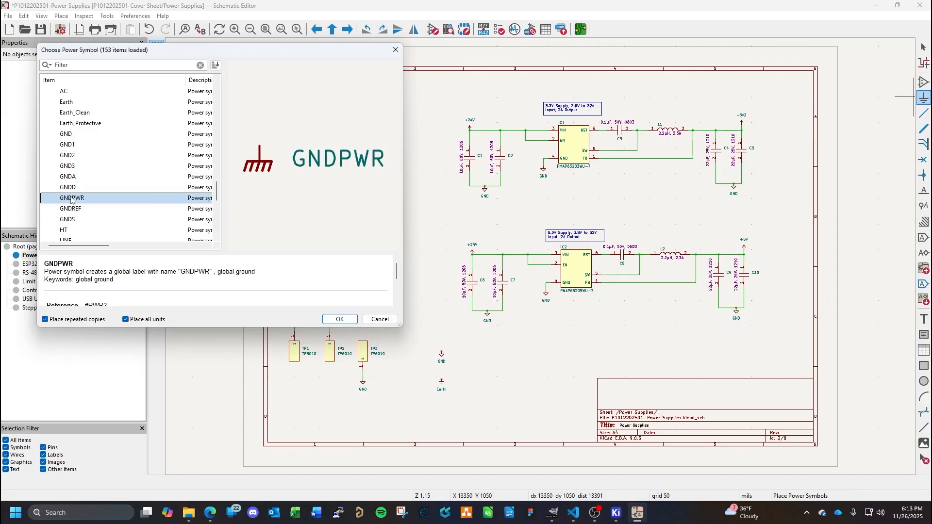
pyautogui.click(346, 321)
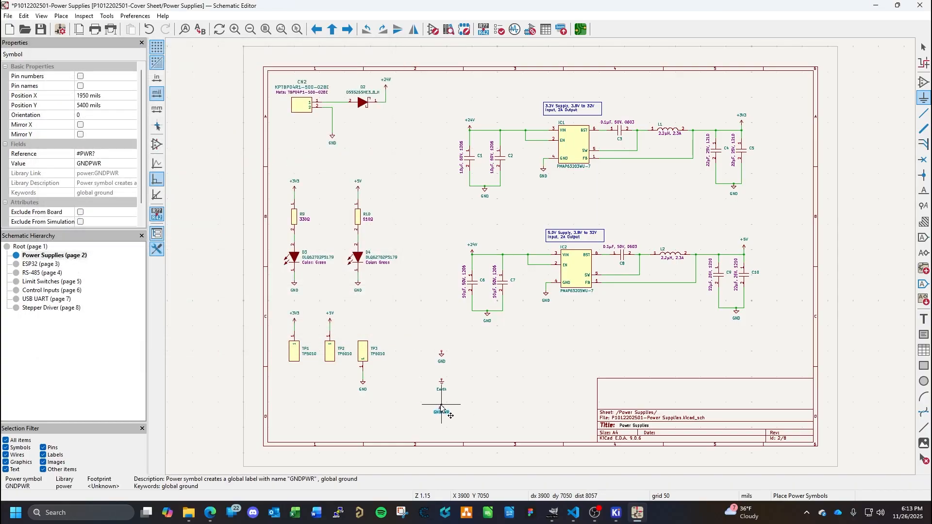
pyautogui.click(441, 406)
pyautogui.press('Escape')
# - Move the standalone GND symbol beside TP3 down to X 3900, Y 6200 mils, closer to the Earth symbol
pyautogui.scroll(2, 447, 391)
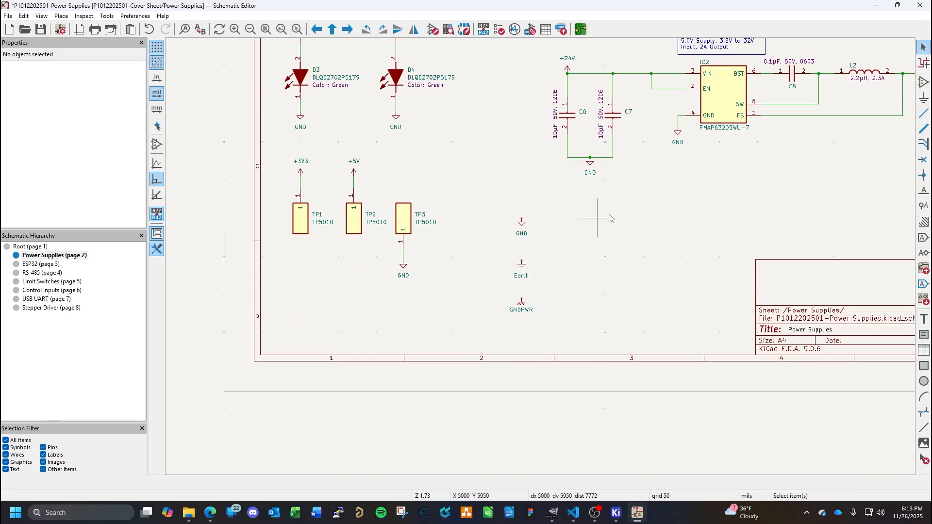
pyautogui.scroll(1, 532, 257)
pyautogui.scroll(1, 539, 258)
pyautogui.scroll(3, 542, 261)
pyautogui.scroll(-2, 608, 253)
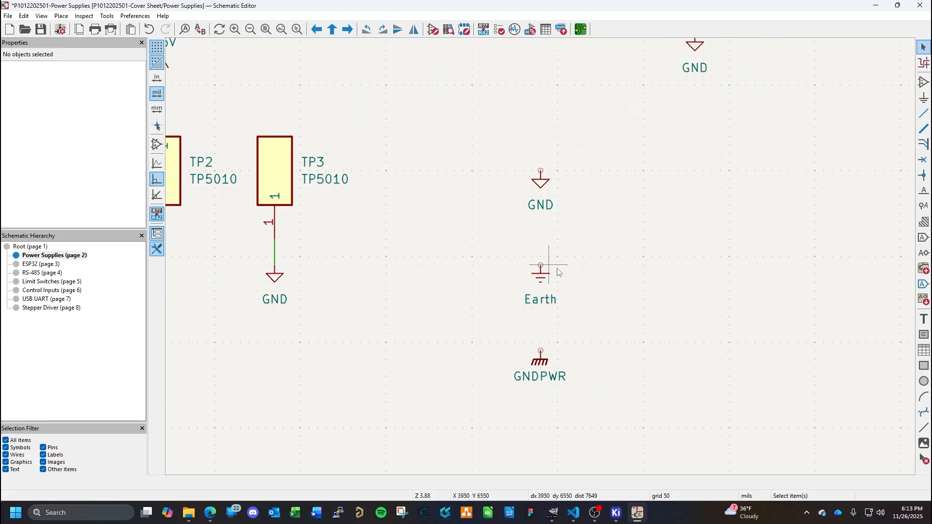
pyautogui.press('w')
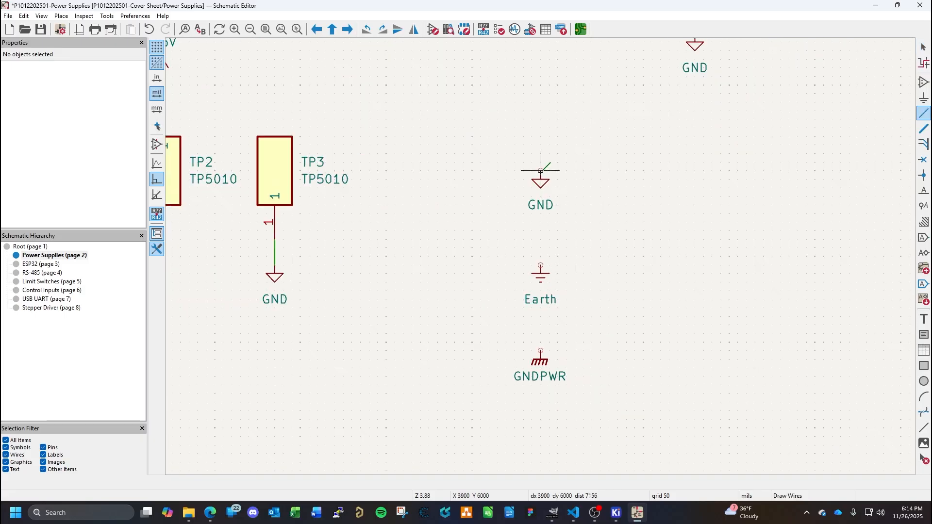
pyautogui.press('Escape')
pyautogui.doubleClick(542, 206)
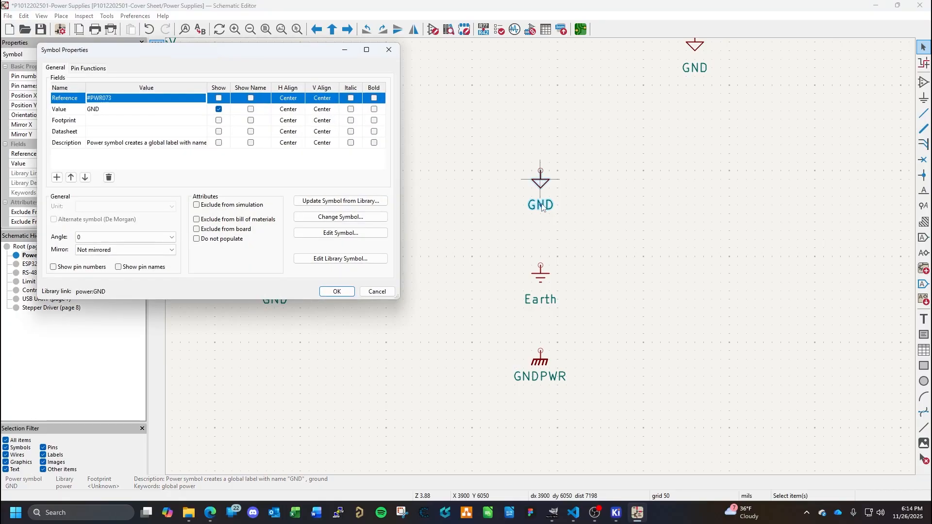
pyautogui.press('Escape')
pyautogui.moveTo(542, 184); pyautogui.dragTo(542, 216)
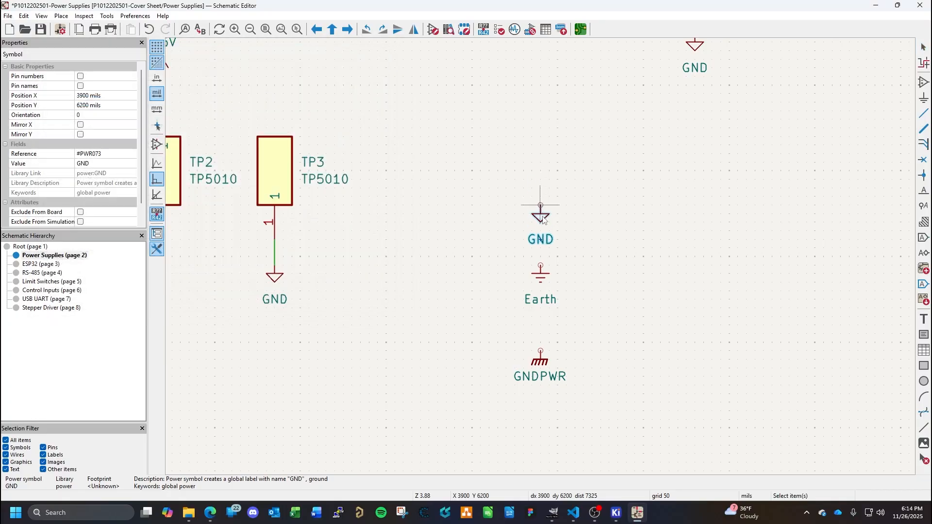
# - Move the GNDPWR symbol up to X 3900, Y 6900 mils, closer to the Earth symbol
pyautogui.doubleClick(540, 360)
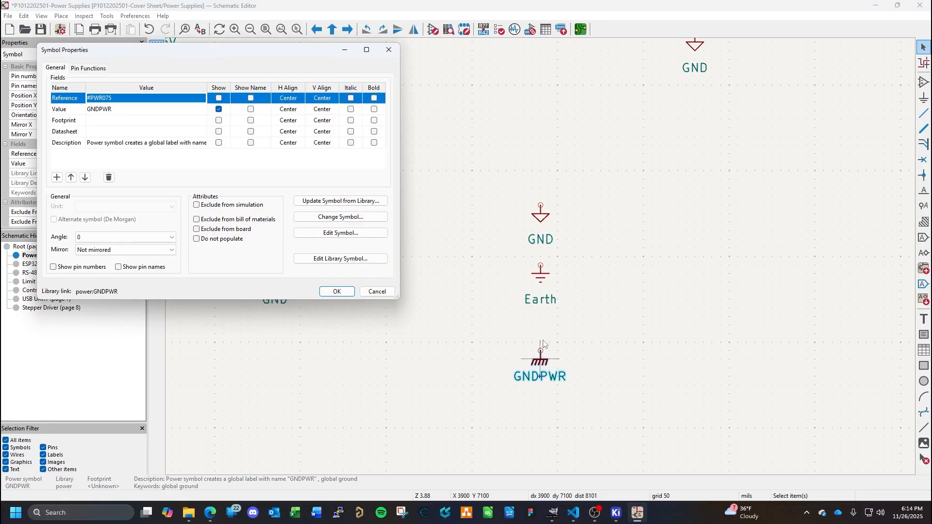
pyautogui.press('Escape')
pyautogui.moveTo(543, 344); pyautogui.dragTo(543, 317)
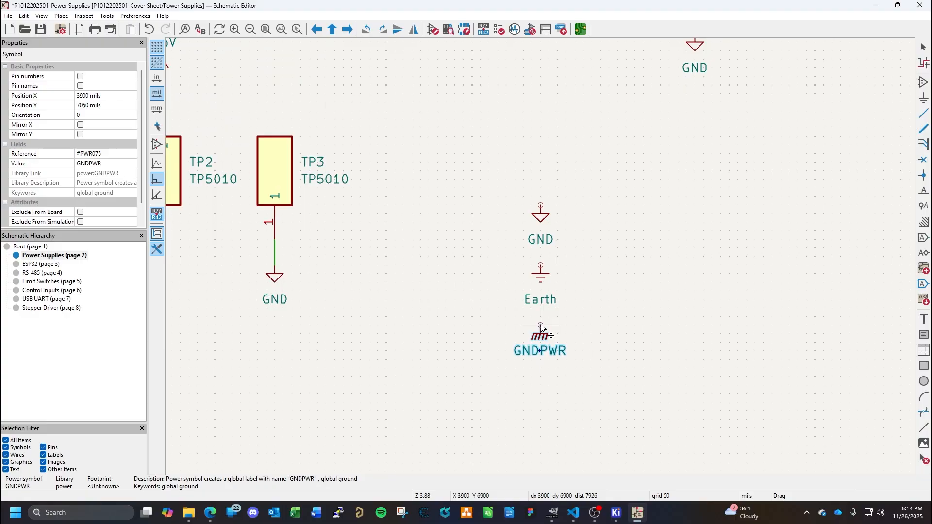
pyautogui.click(624, 302)
# - Swap the lower two ground symbols by moving Earth to X 3900, Y 7250 mils and GNDPWR to X 3900, Y 6650 mils
pyautogui.click(541, 272)
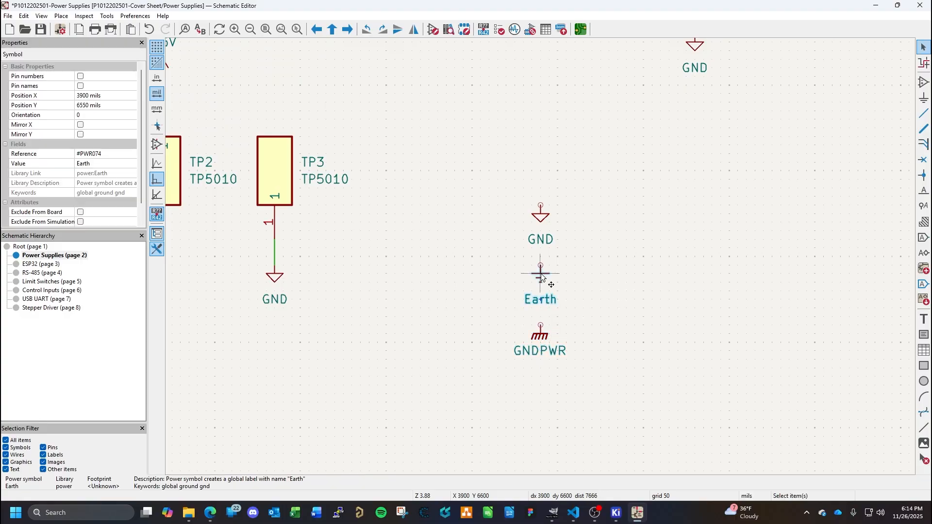
pyautogui.moveTo(541, 273); pyautogui.dragTo(541, 392)
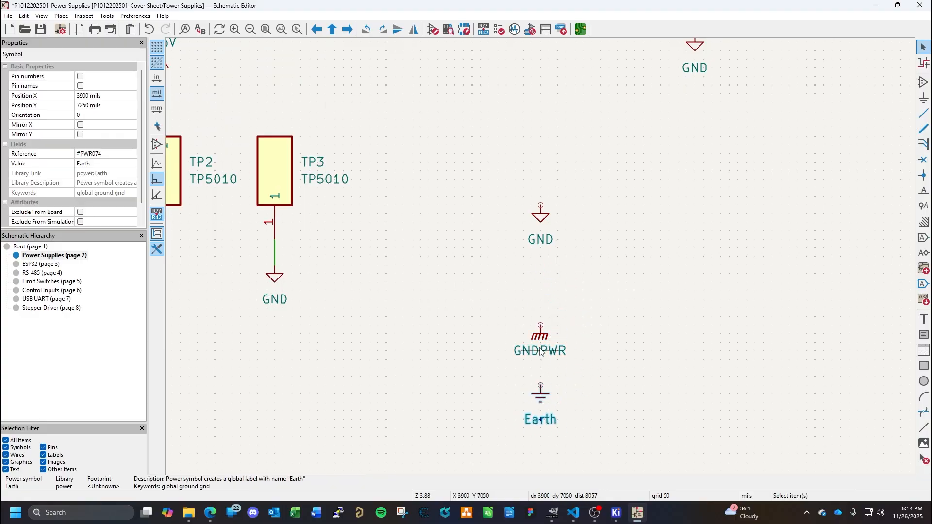
pyautogui.click(540, 337)
pyautogui.moveTo(540, 336); pyautogui.dragTo(541, 284)
# - Move the Earth symbol up to X 3900, Y 7100 mils so the three ground symbols are evenly spaced
pyautogui.doubleClick(541, 396)
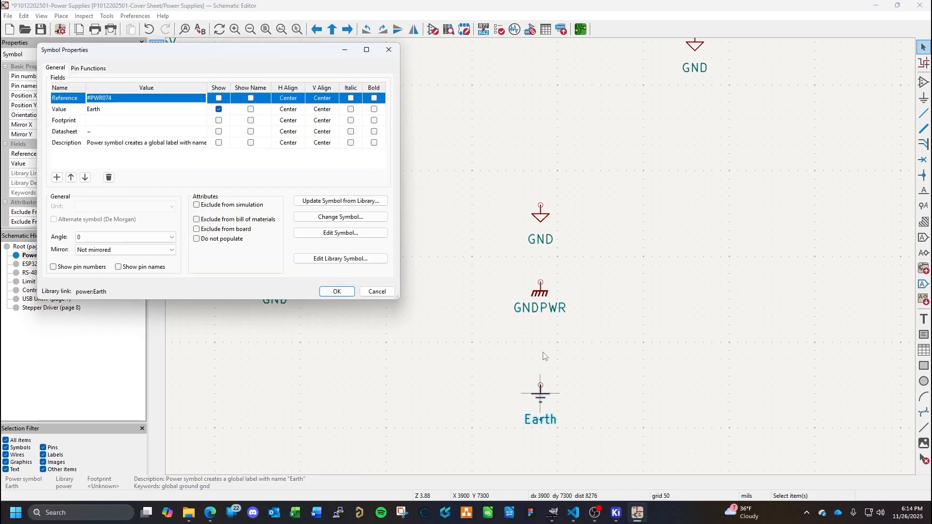
pyautogui.press('Escape')
pyautogui.moveTo(541, 398); pyautogui.dragTo(541, 362)
pyautogui.click(563, 204)
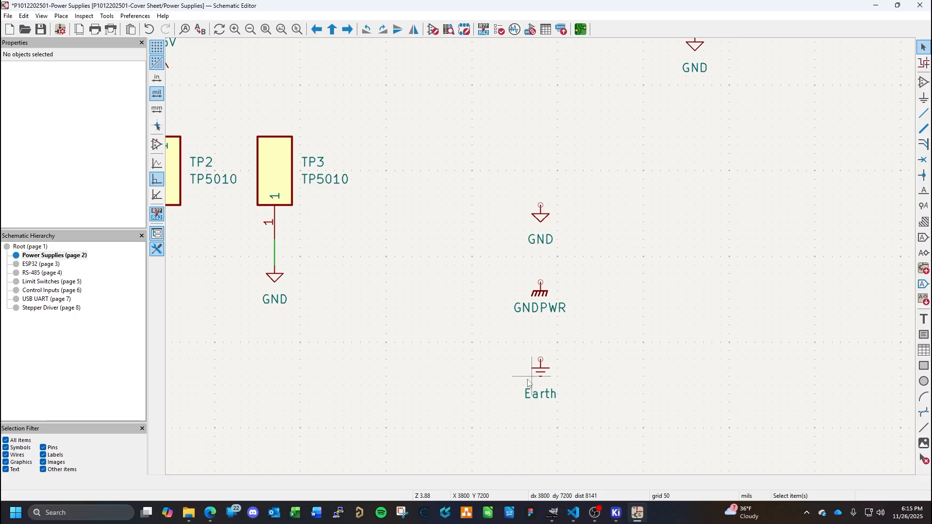
pyautogui.click(548, 378)
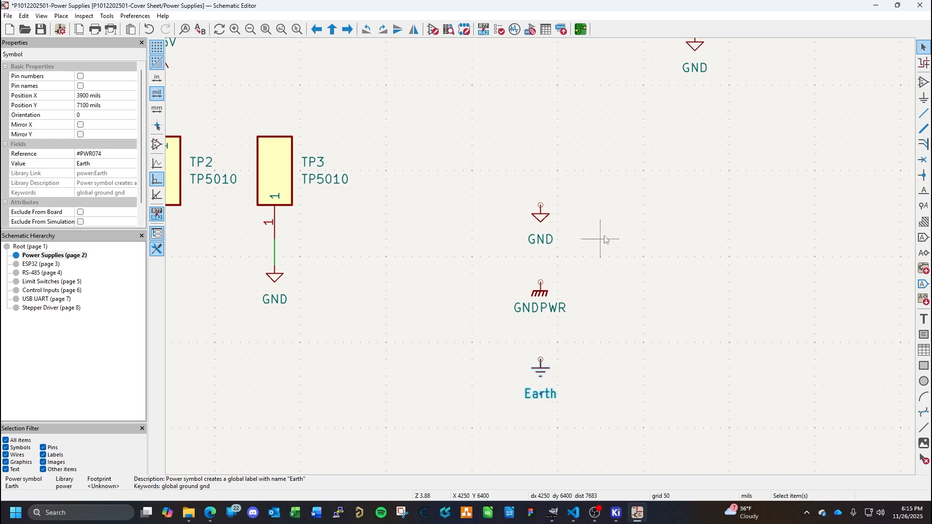
pyautogui.click(538, 217)
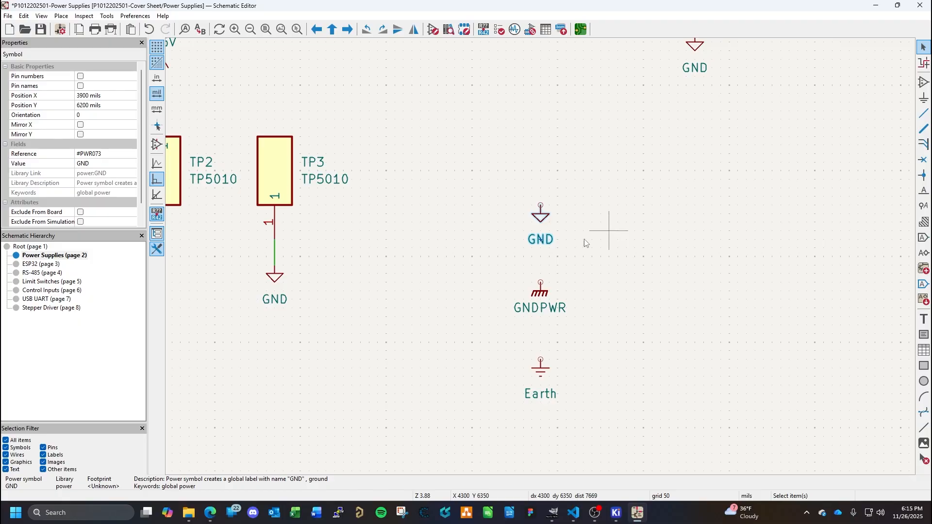
pyautogui.click(544, 294)
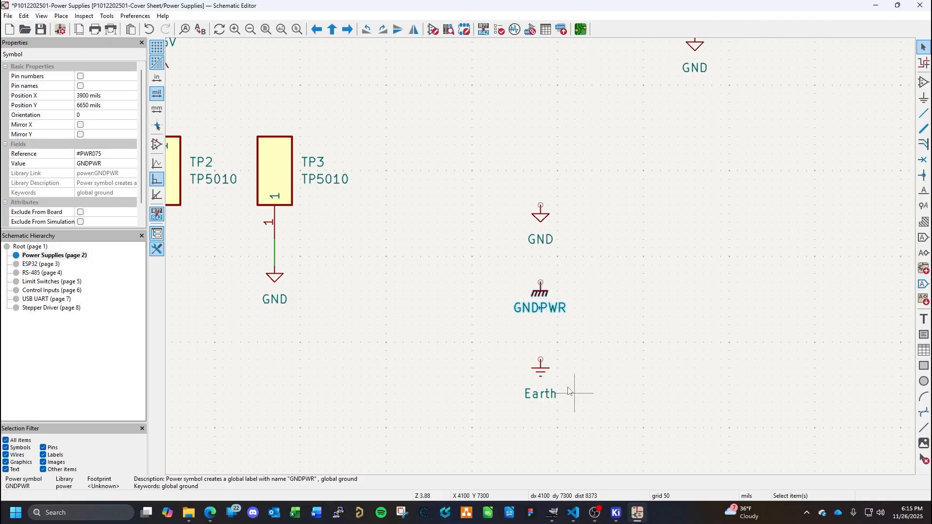
pyautogui.click(542, 377)
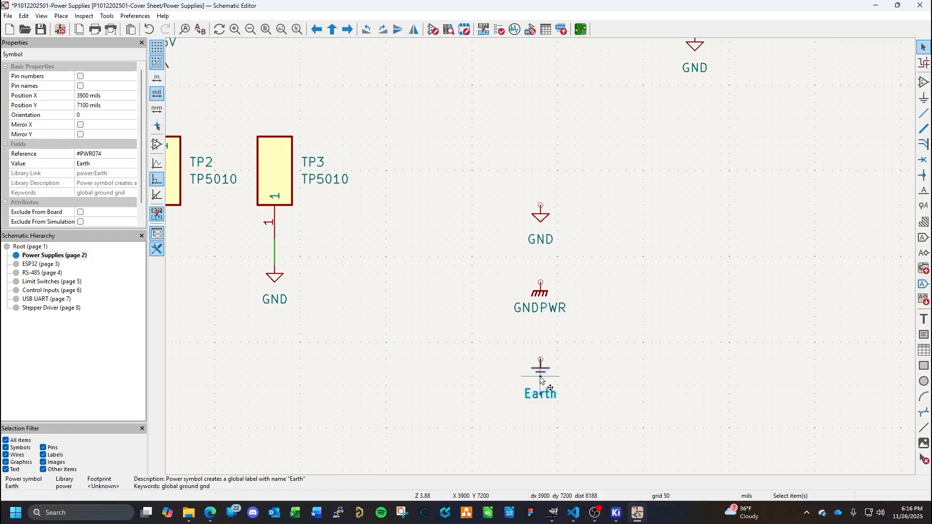
pyautogui.click(545, 217)
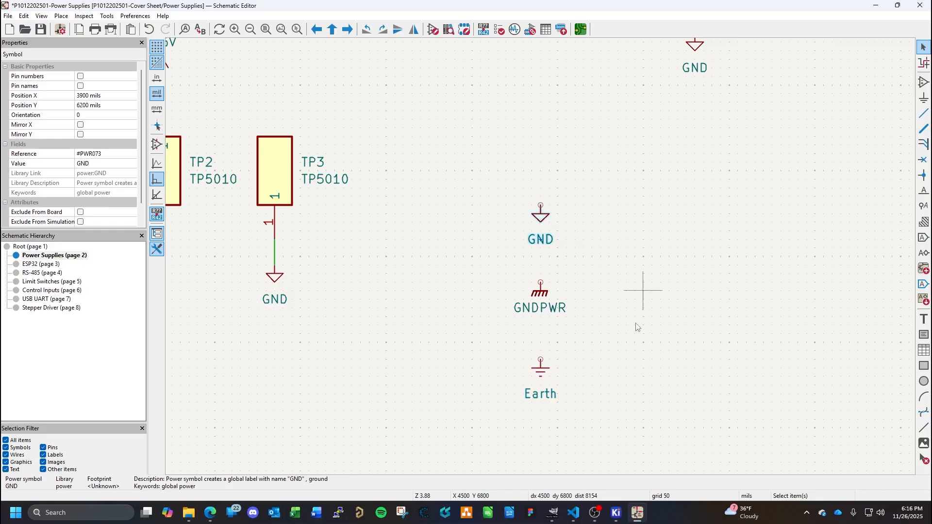
pyautogui.click(556, 376)
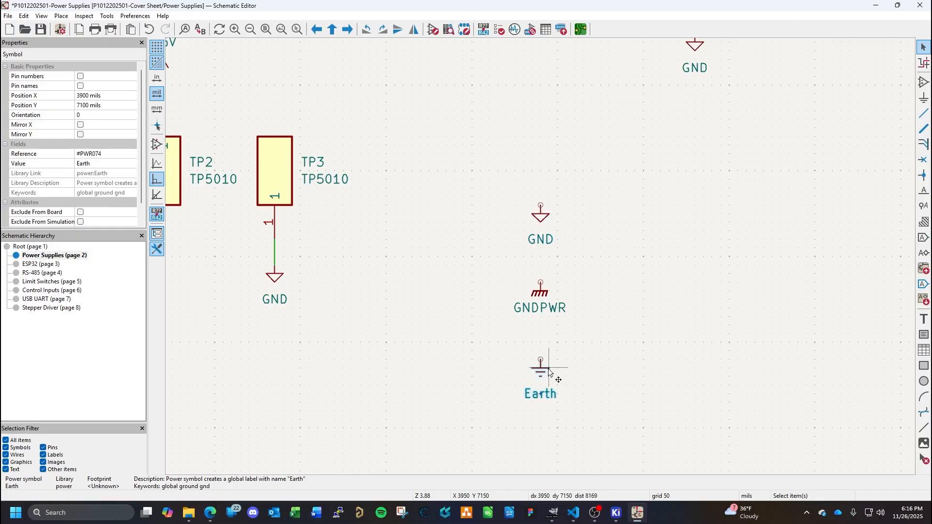
pyautogui.click(542, 221)
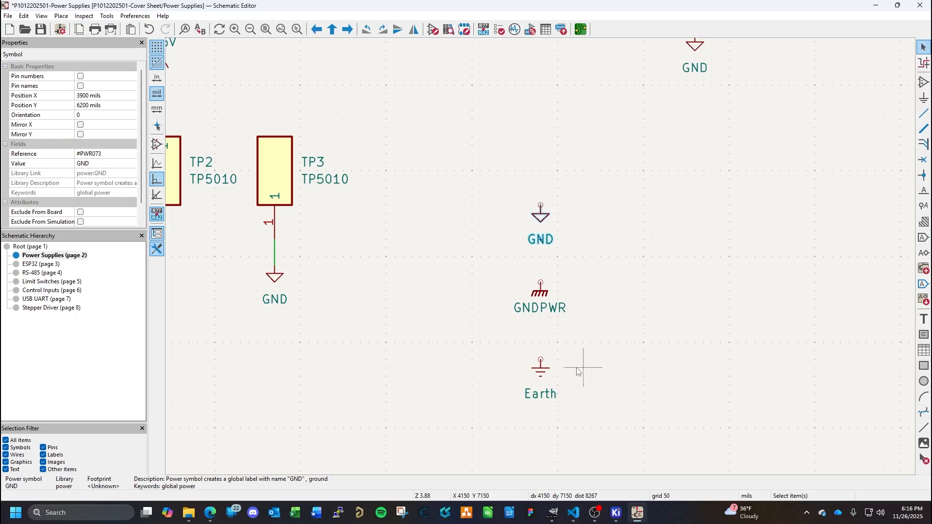
# - Change the value of the GNDPWR symbol to CHASSIS
pyautogui.click(541, 293)
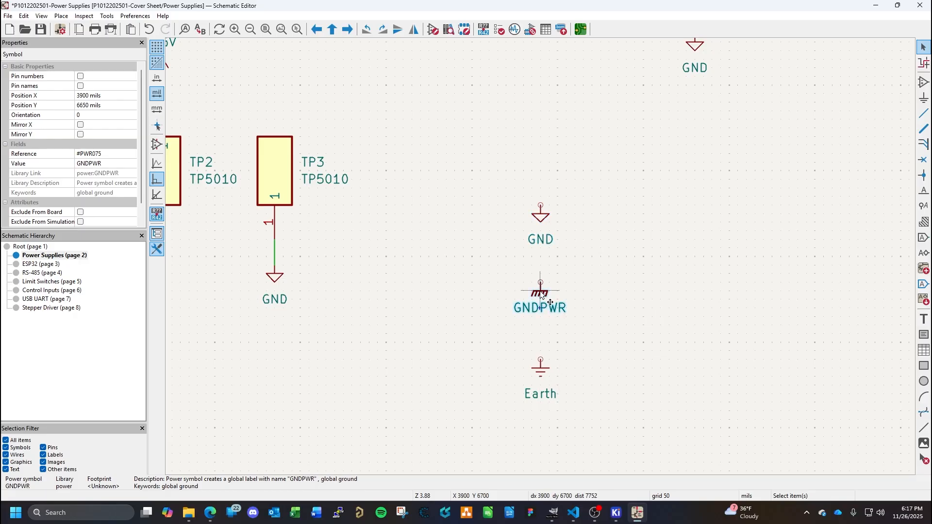
pyautogui.doubleClick(539, 290)
pyautogui.press('Escape')
pyautogui.doubleClick(540, 296)
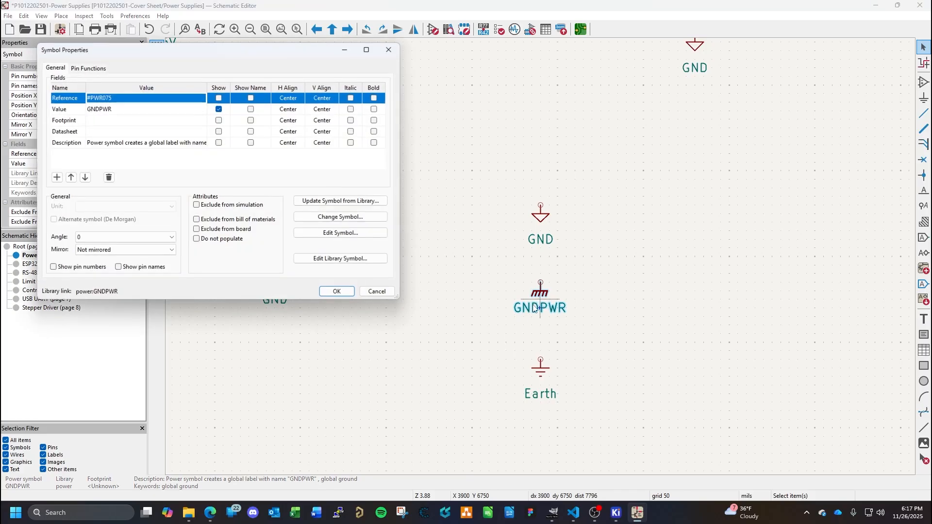
pyautogui.click(116, 111)
pyautogui.write('CHASSIS')
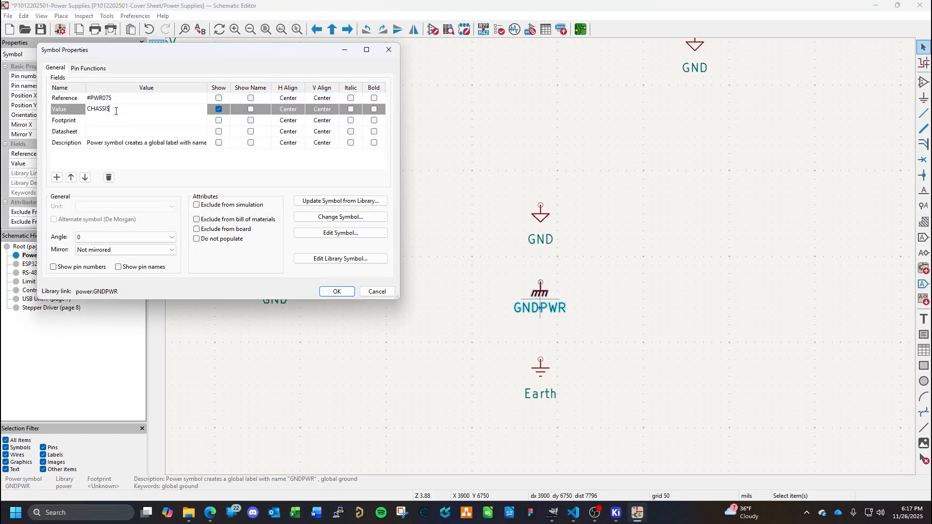
pyautogui.press('Return')
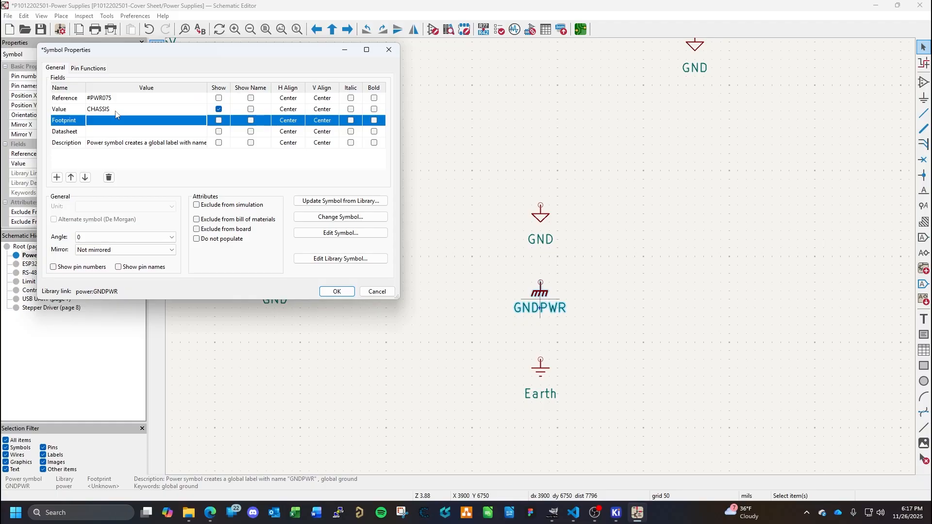
pyautogui.click(334, 292)
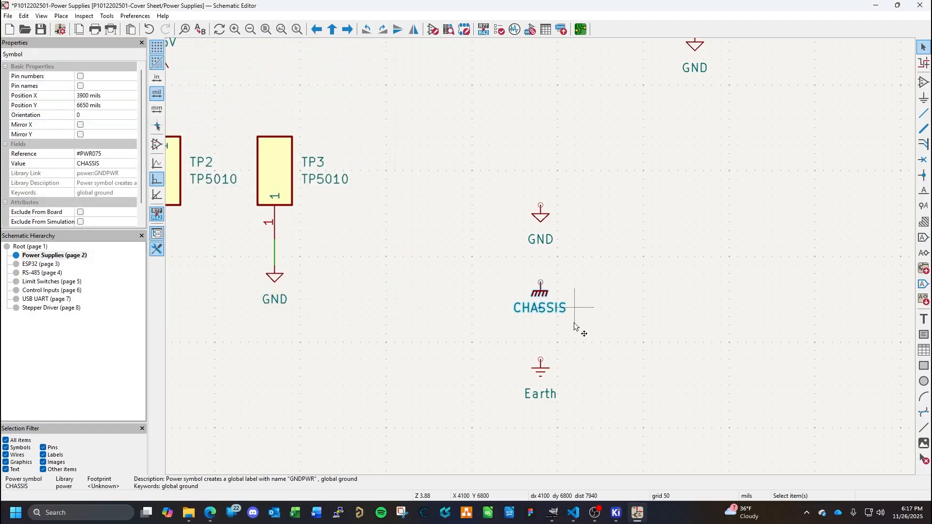
# - Move the Earth symbol to X 4650, Y 7000 mils and the CHASSIS symbol beside it to X 4250, Y 7000 mils
pyautogui.click(542, 378)
pyautogui.moveTo(542, 378); pyautogui.dragTo(672, 361)
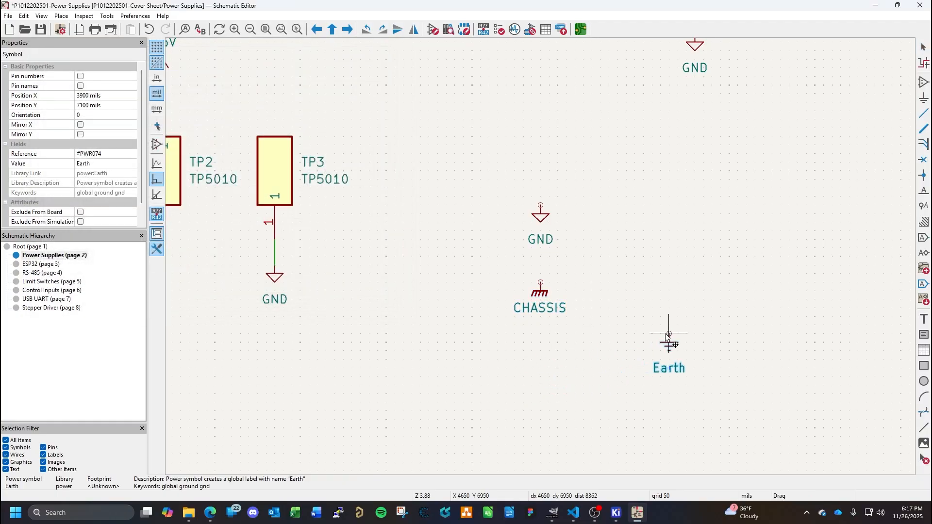
pyautogui.doubleClick(541, 291)
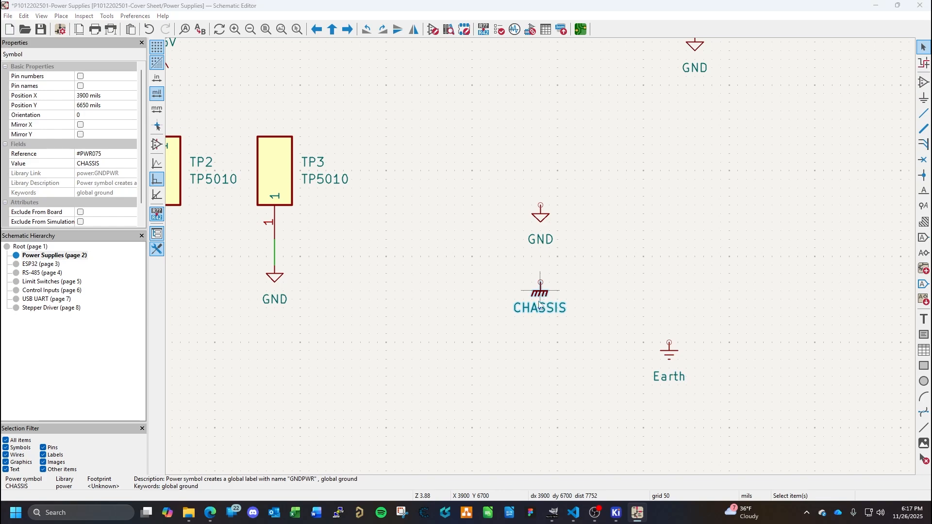
pyautogui.press('Escape')
pyautogui.moveTo(543, 308); pyautogui.dragTo(598, 351)
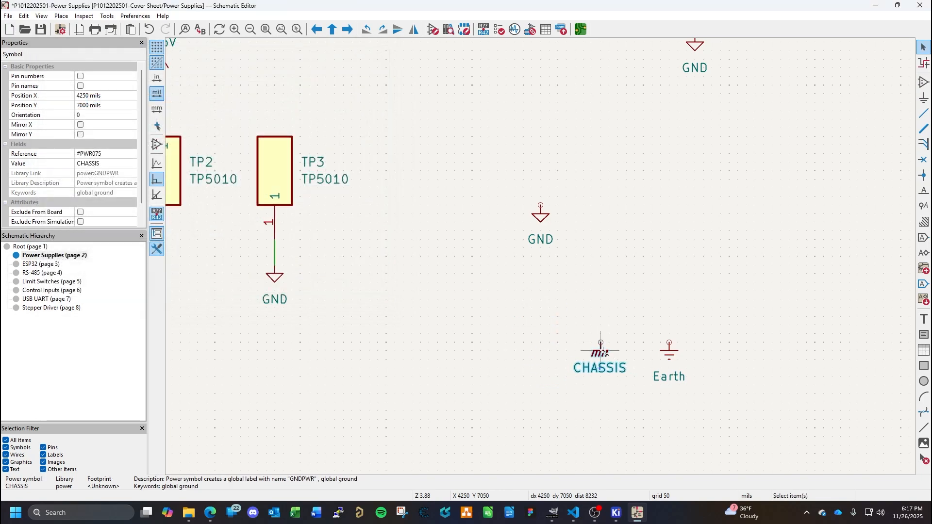
# - Duplicate the CHASSIS symbol to X 4300, Y 6200 mils beside GND, and wire the original CHASSIS symbol to Earth
pyautogui.hotkey('ctrl', 'd')
pyautogui.click(608, 207)
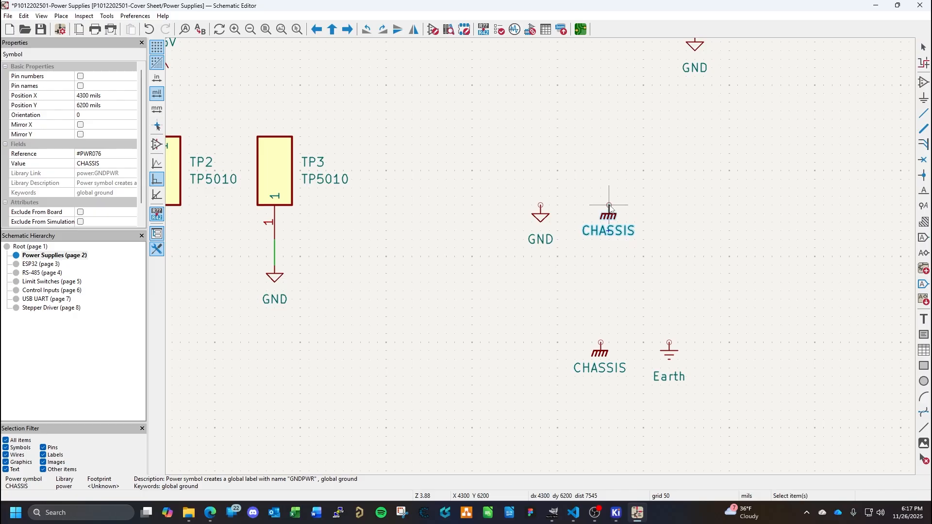
pyautogui.press('w')
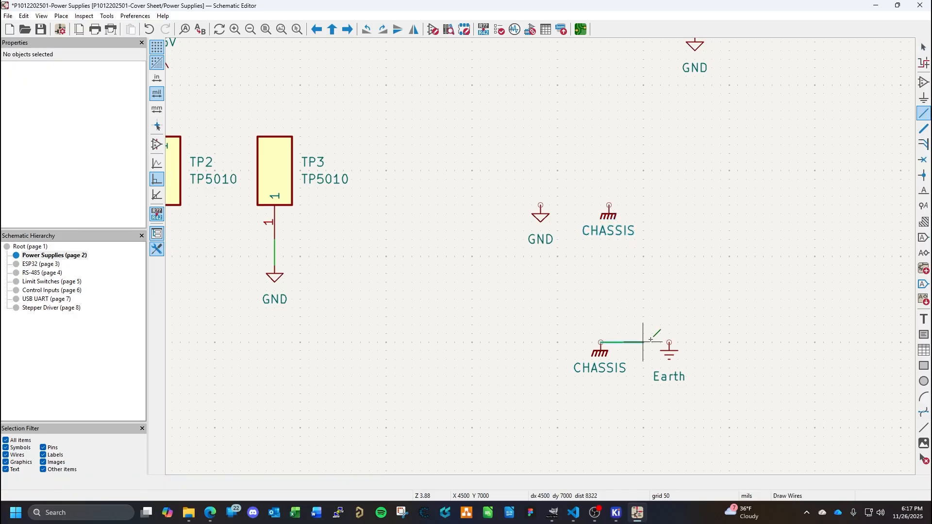
pyautogui.click(671, 342)
pyautogui.press('Escape')
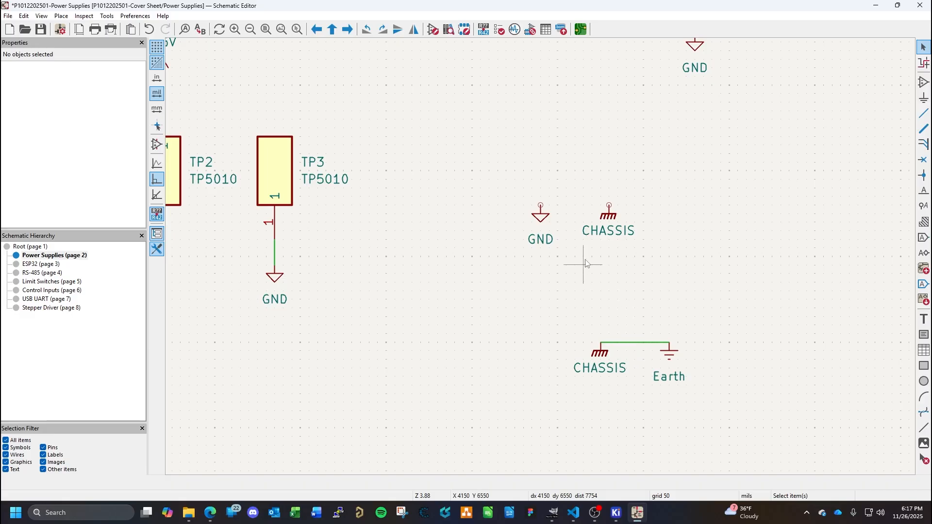
# - Move the CHASSIS copy away from GND to X 4800, Y 6200 mils and save the schematic
pyautogui.click(610, 213)
pyautogui.moveTo(611, 214); pyautogui.dragTo(670, 207)
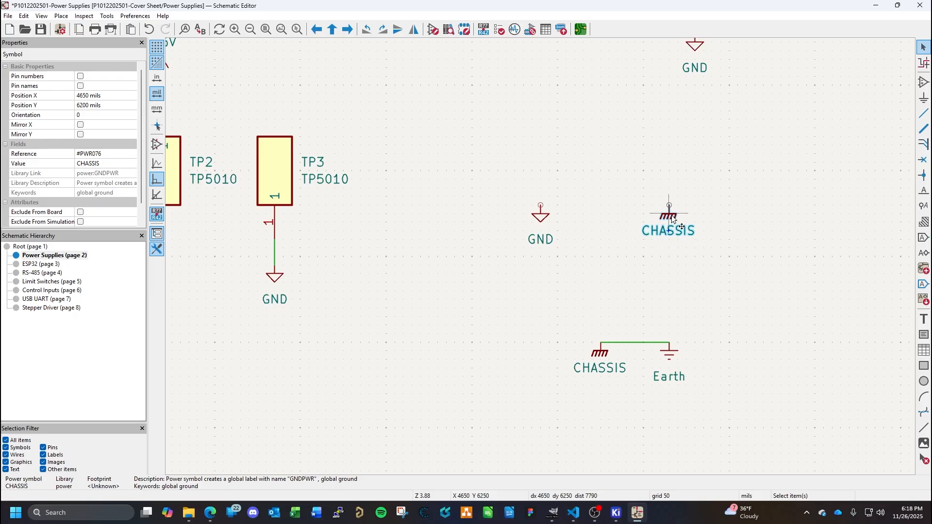
pyautogui.moveTo(672, 214); pyautogui.dragTo(695, 206)
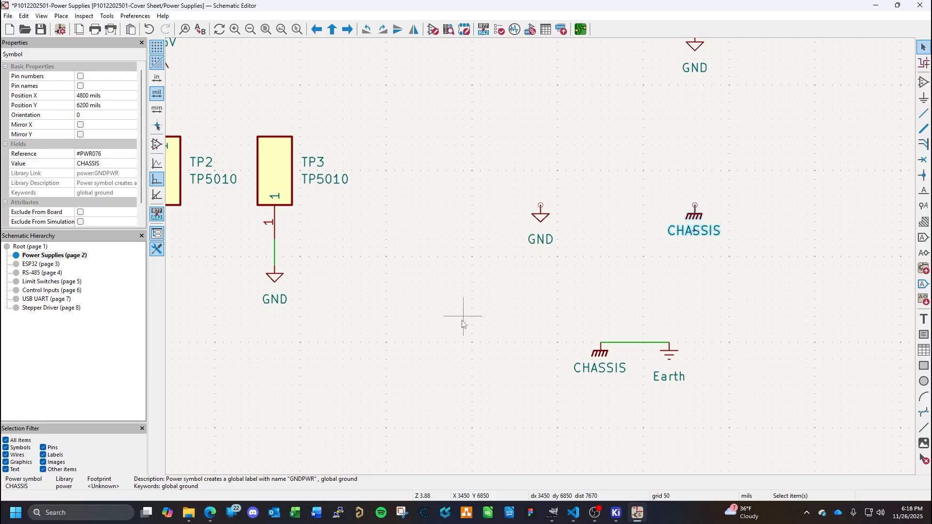
pyautogui.hotkey('ctrl', 's')
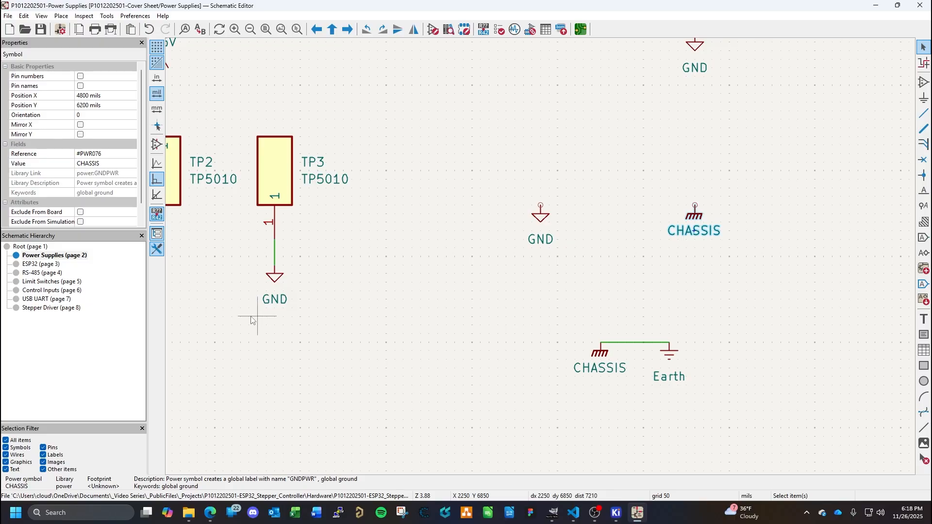
# - Look at the mounting hardware on the Root sheet and return to the Power Supplies sheet
pyautogui.click(34, 248)
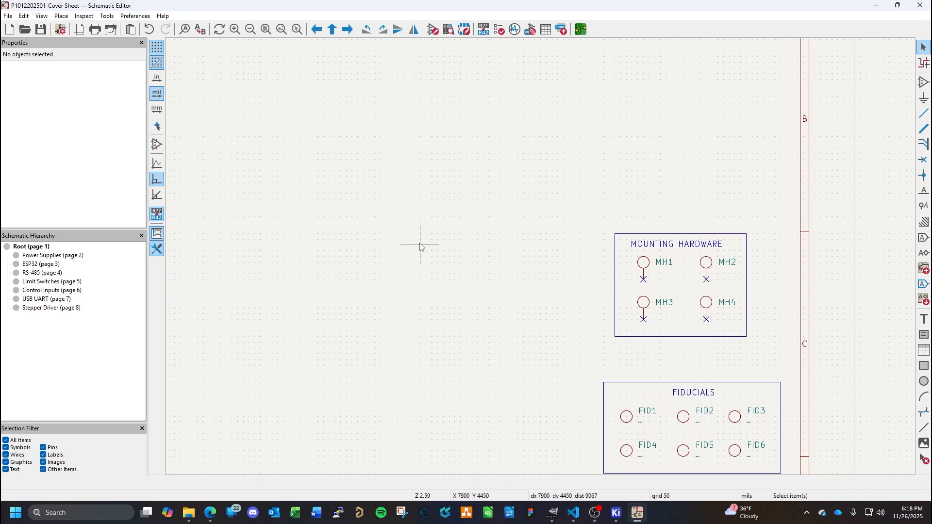
pyautogui.click(39, 256)
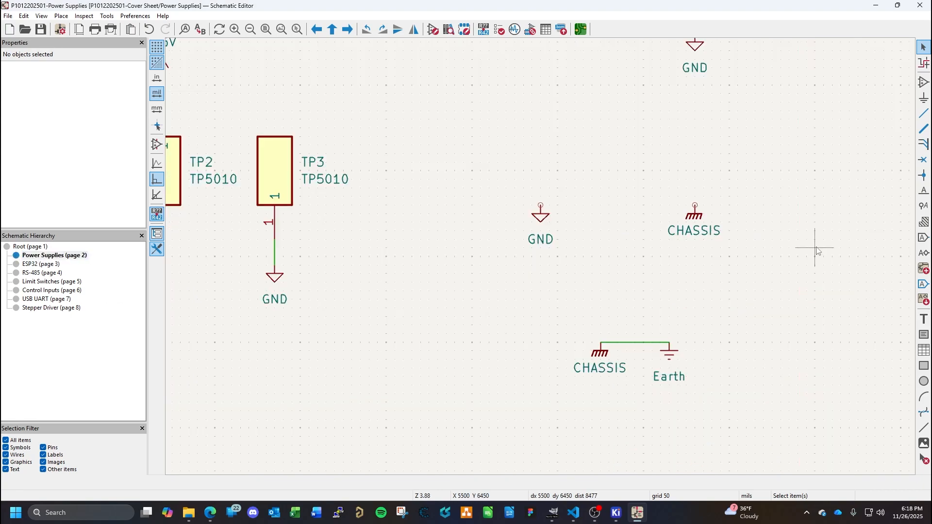
pyautogui.click(925, 83)
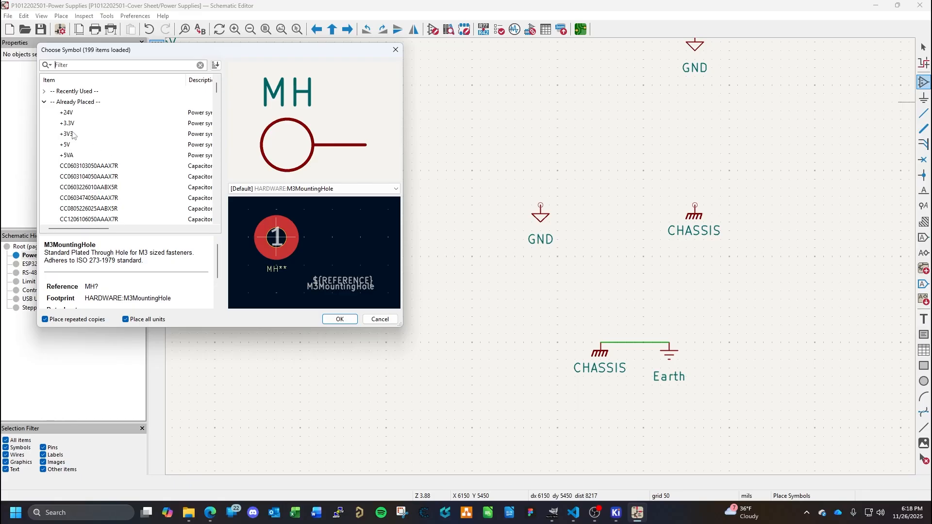
pyautogui.click(45, 103)
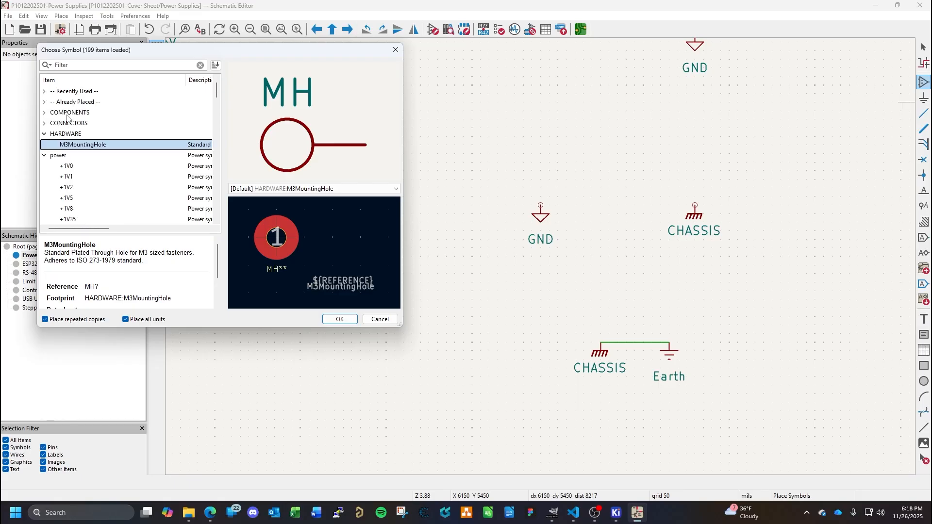
pyautogui.click(44, 134)
pyautogui.click(44, 145)
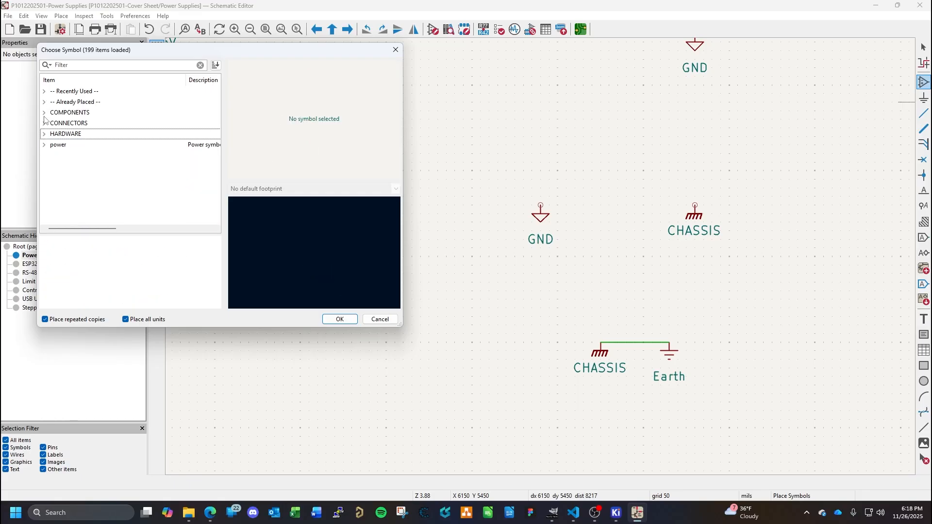
pyautogui.click(44, 112)
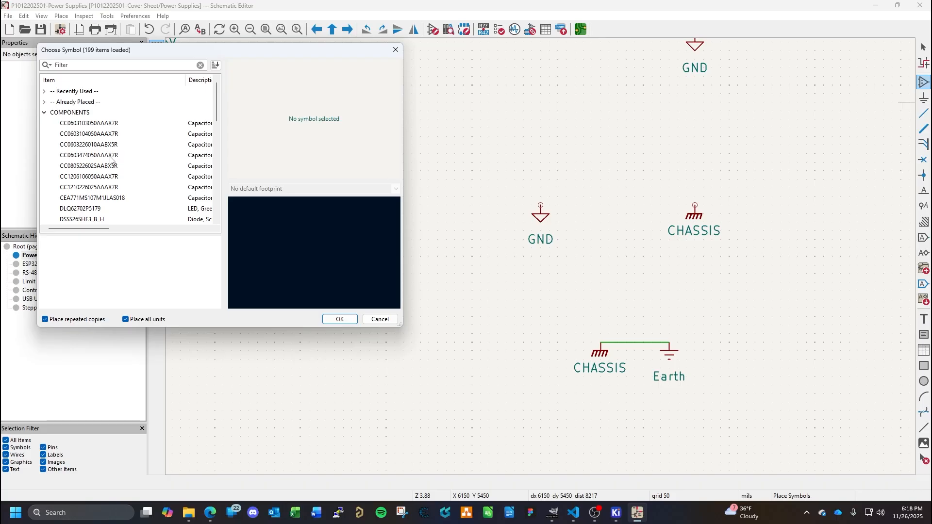
pyautogui.click(91, 177)
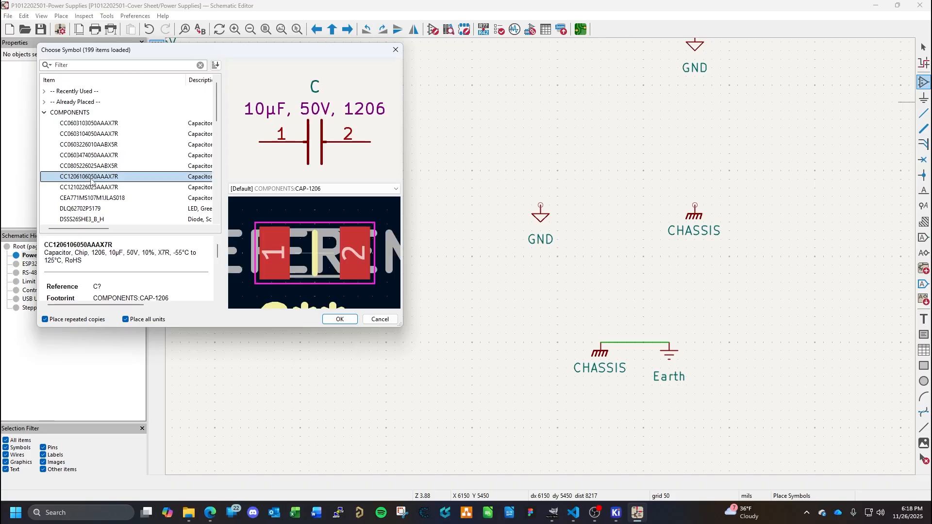
pyautogui.click(101, 188)
pyautogui.click(102, 167)
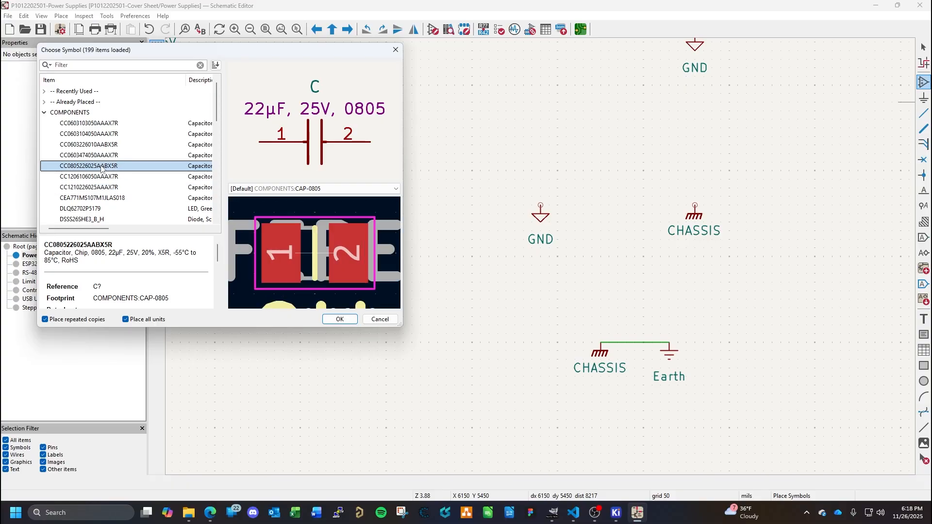
pyautogui.click(91, 136)
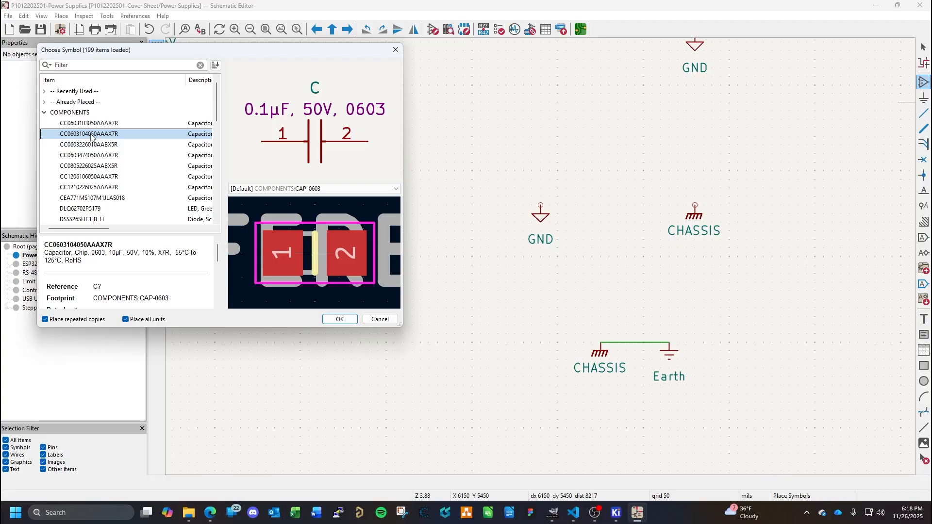
pyautogui.doubleClick(91, 136)
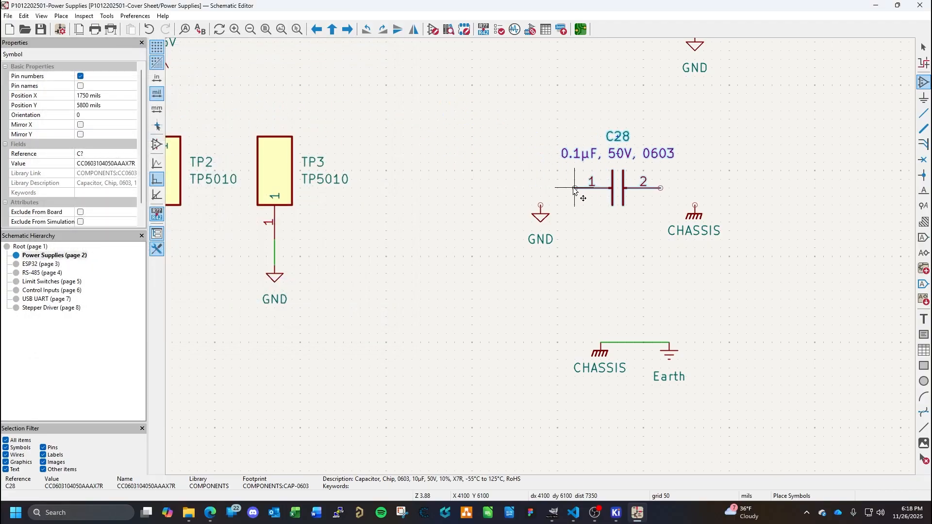
pyautogui.click(573, 180)
pyautogui.press('Escape')
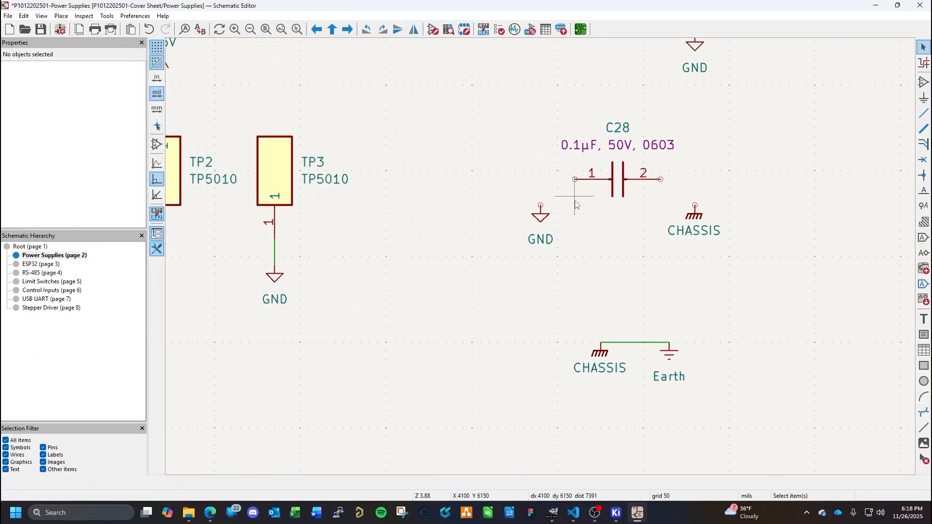
# - Wire capacitor pin 1 to the GND symbol and pin 2 to the CHASSIS symbol
pyautogui.click(575, 180)
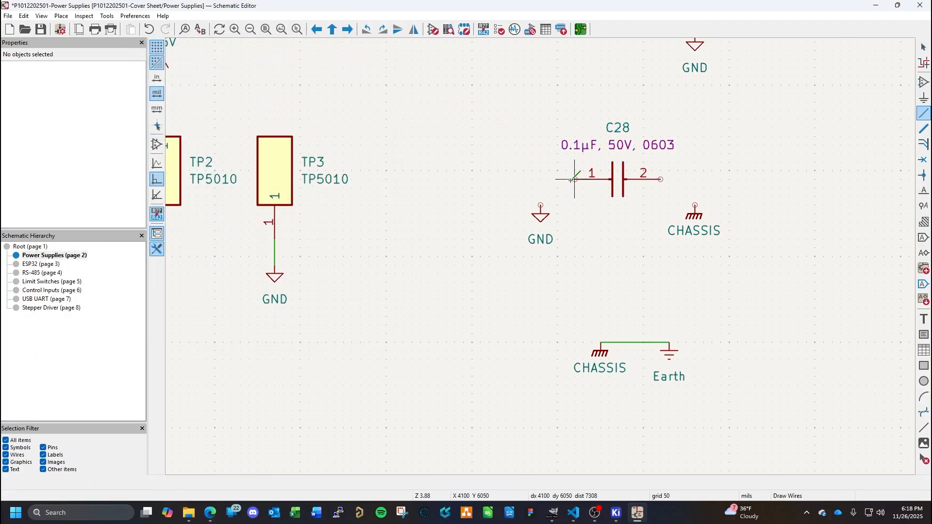
pyautogui.click(540, 204)
pyautogui.click(661, 179)
pyautogui.click(695, 204)
pyautogui.press('Escape')
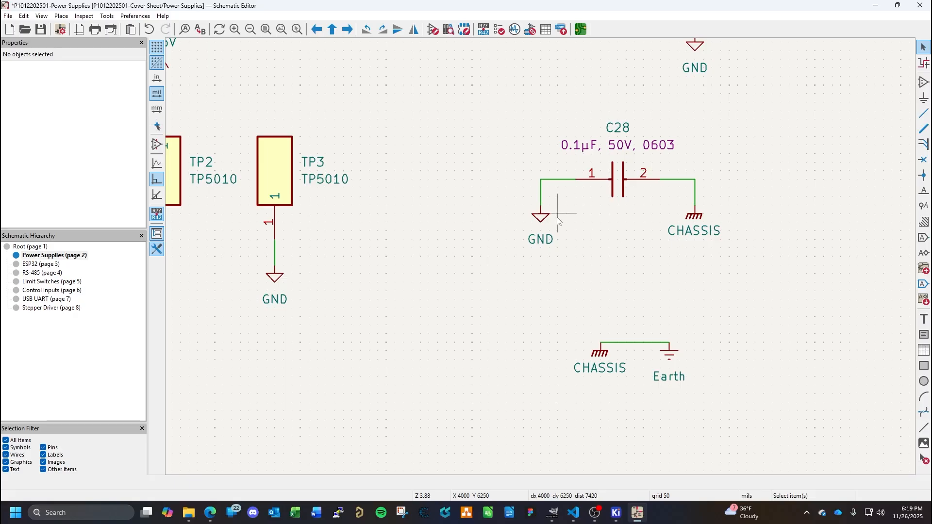
# - Move the GND and CHASSIS symbols wired to the capacitor further down, stretching their wires to make room beneath it
pyautogui.click(543, 219)
pyautogui.doubleClick(544, 219)
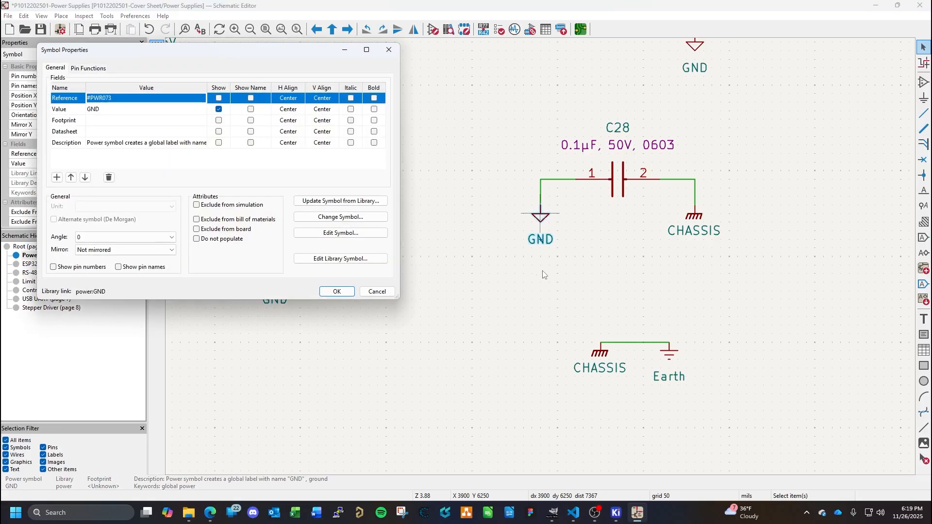
pyautogui.press('Escape')
pyautogui.moveTo(542, 257); pyautogui.dragTo(534, 343)
pyautogui.click(694, 223)
pyautogui.doubleClick(694, 224)
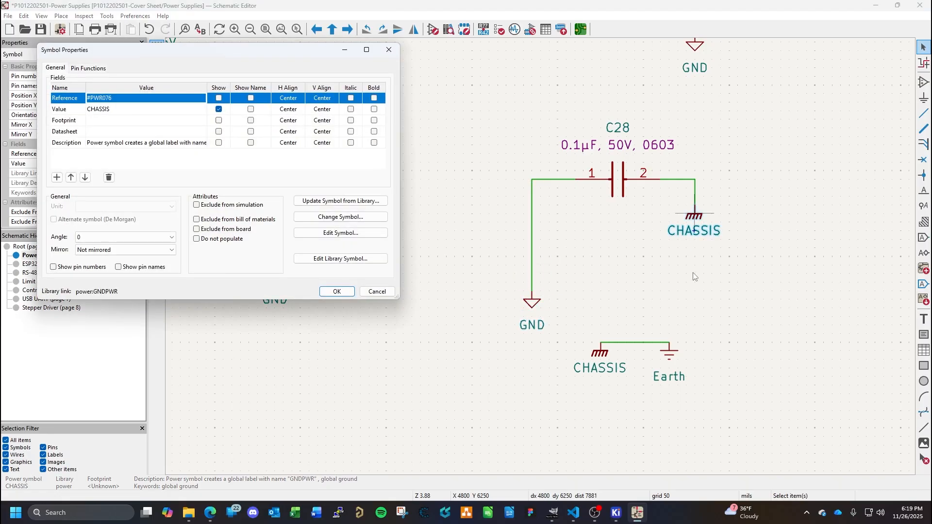
pyautogui.press('Escape')
pyautogui.moveTo(696, 219); pyautogui.dragTo(701, 273)
# - Move the wired CHASSIS and Earth pair down and to the left, clear of the capacitor circuit
pyautogui.moveTo(710, 327); pyautogui.dragTo(561, 399)
pyautogui.moveTo(608, 356); pyautogui.dragTo(385, 417)
# - Duplicate the 0.1 µF capacitor and place the copy directly below the original at X 4100, Y 6500 mils
pyautogui.click(617, 179)
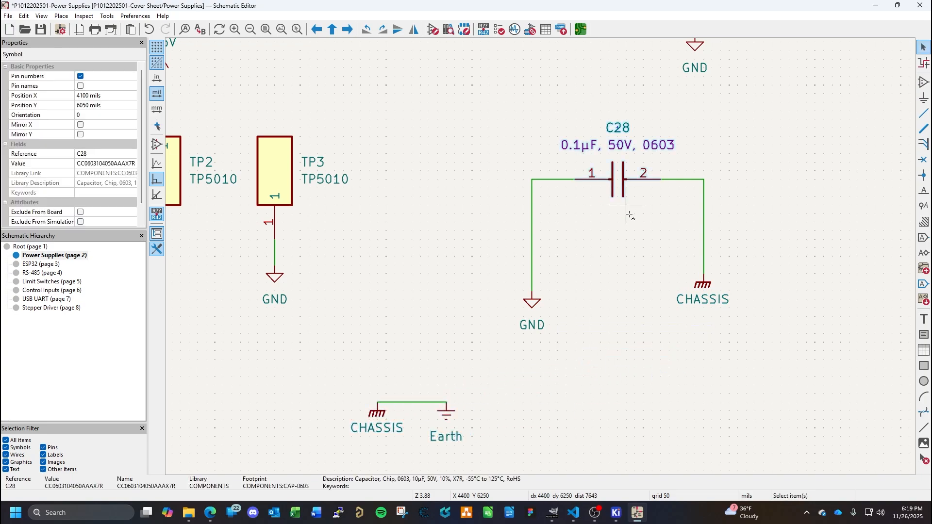
pyautogui.hotkey('ctrl', 'd')
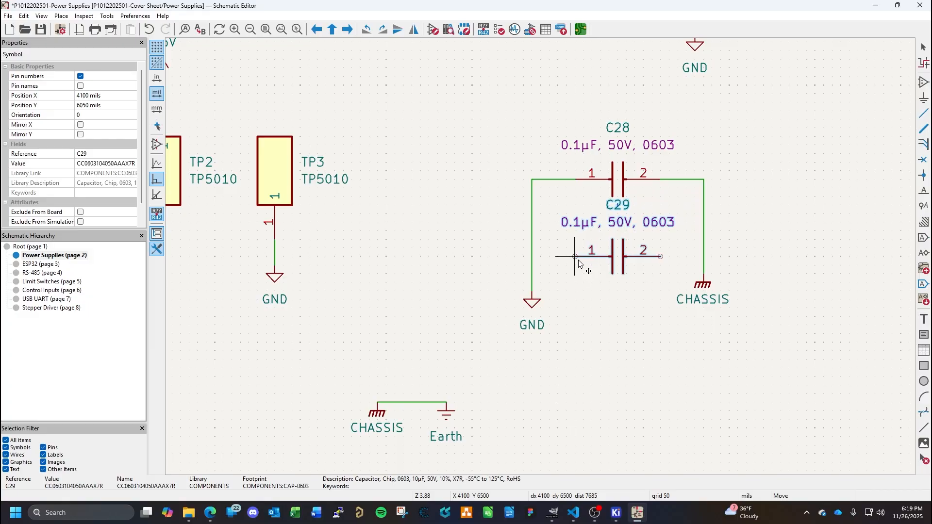
pyautogui.click(578, 263)
pyautogui.click(589, 294)
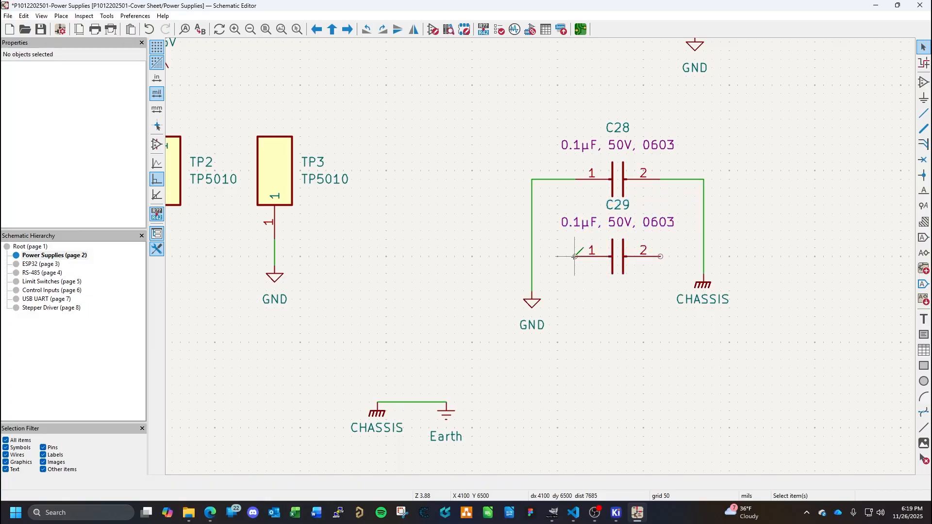
# - Wire the lower capacitor's pin 1 to the GND wire and pin 2 to the CHASSIS wire, and save the schematic
pyautogui.click(574, 257)
pyautogui.click(532, 256)
pyautogui.press('w')
pyautogui.click(704, 256)
pyautogui.hotkey('ctrl', 's')
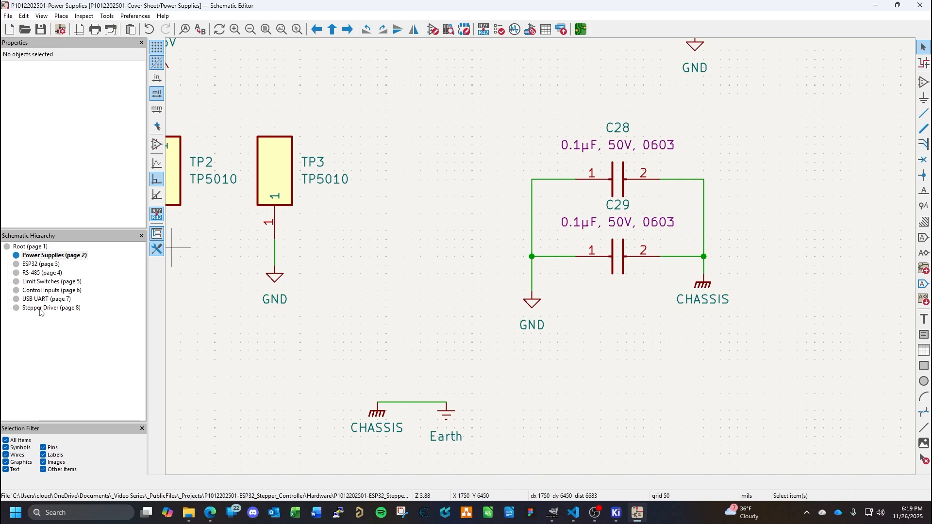
# - Return to the Power Supplies sheet by way of the root sheet and delete the GND-to-CHASSIS circuit with its two parallel capacitors
pyautogui.click(30, 247)
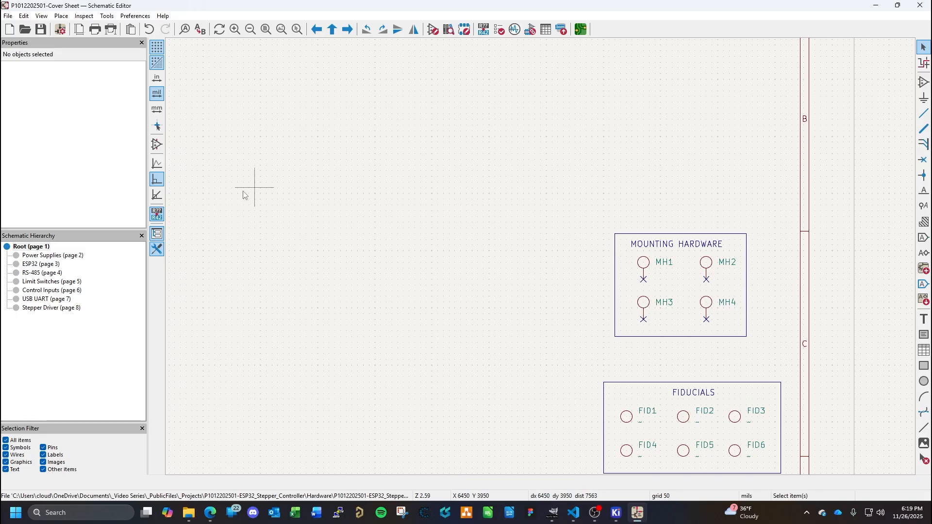
pyautogui.click(49, 256)
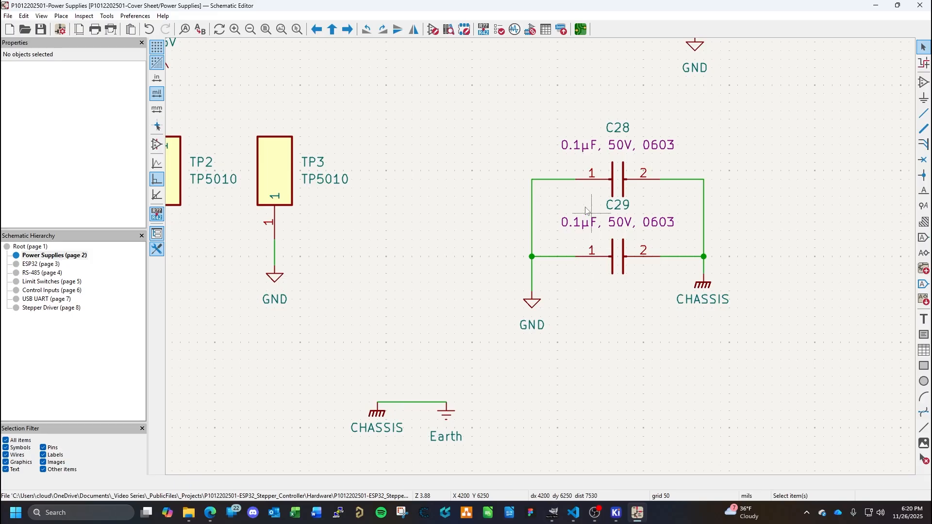
pyautogui.moveTo(474, 104); pyautogui.dragTo(753, 362)
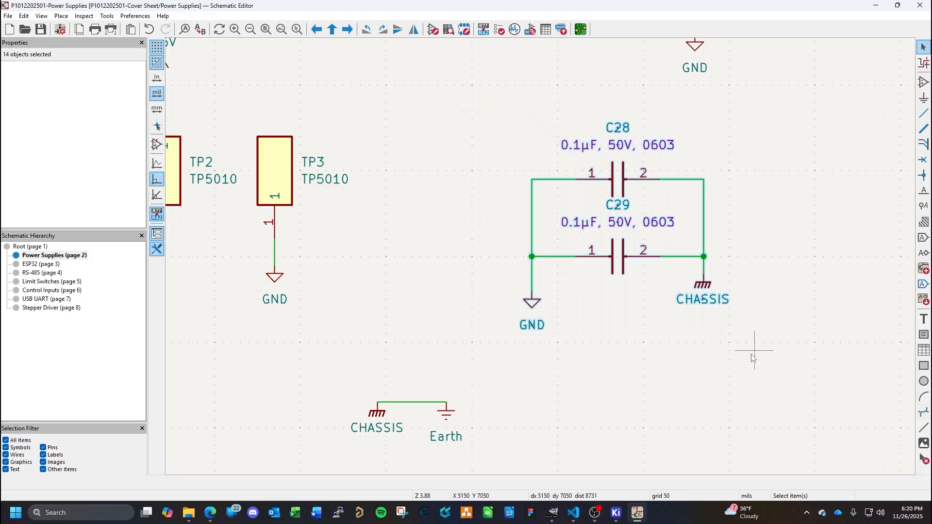
pyautogui.press('Delete')
# - Delete the wired CHASSIS and Earth pair, save the schematic and open the root sheet
pyautogui.moveTo(480, 369); pyautogui.dragTo(347, 435)
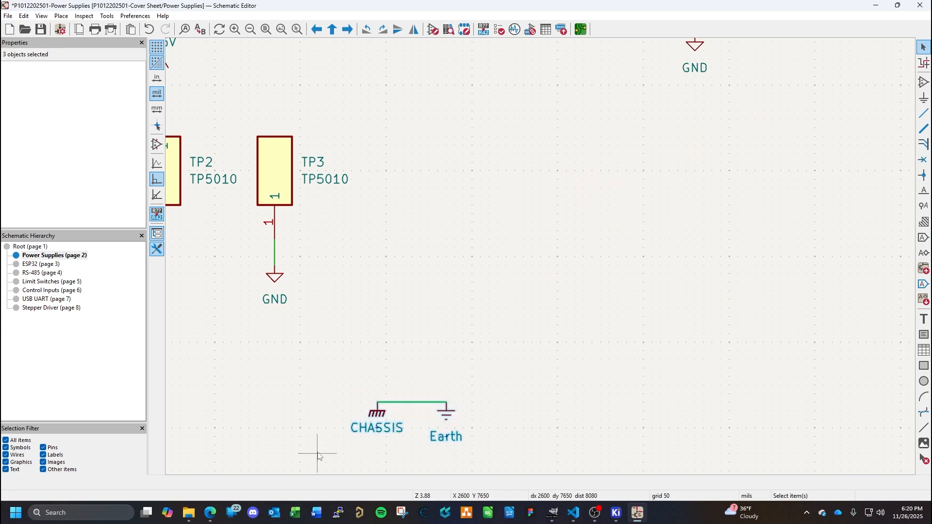
pyautogui.press('Delete')
pyautogui.keyDown('ctrl'); pyautogui.scroll(-2, 495, 266); pyautogui.keyUp('ctrl')
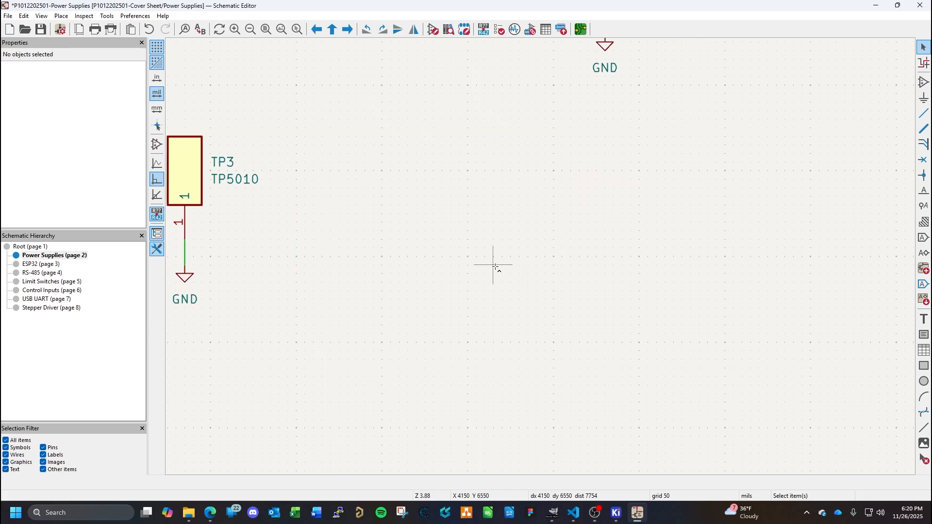
pyautogui.keyDown('ctrl'); pyautogui.scroll(2, 495, 266); pyautogui.keyUp('ctrl')
pyautogui.hotkey('ctrl', 's')
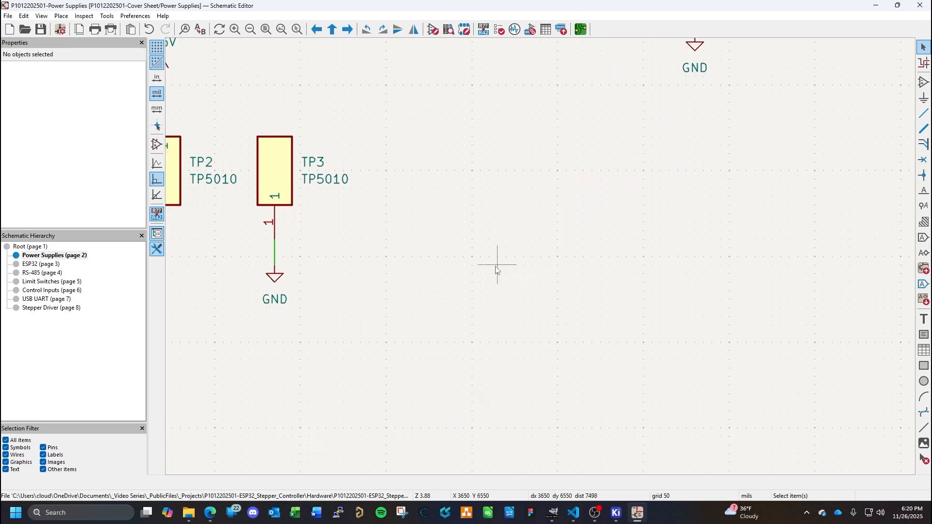
pyautogui.click(31, 247)
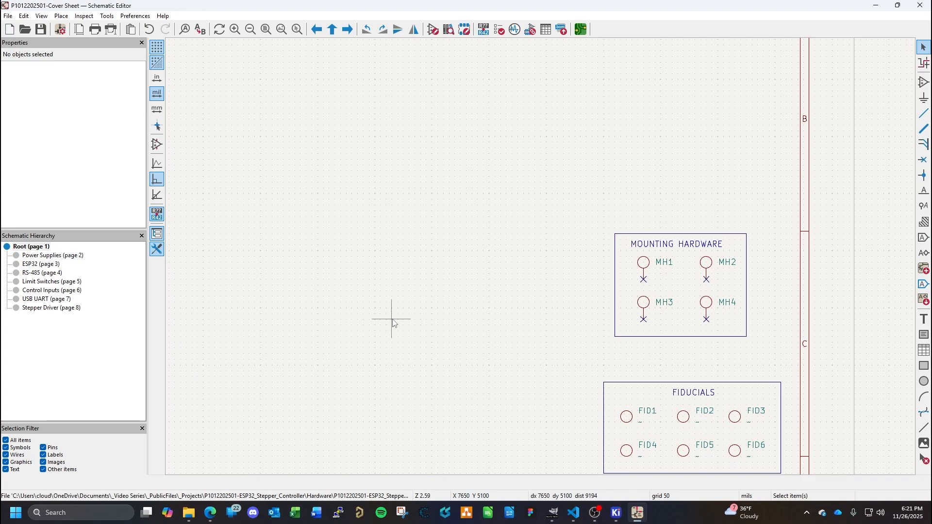
# - Switch to the Edge browser, search Mouser for "meanwell" and look through the product results
pyautogui.click(212, 513)
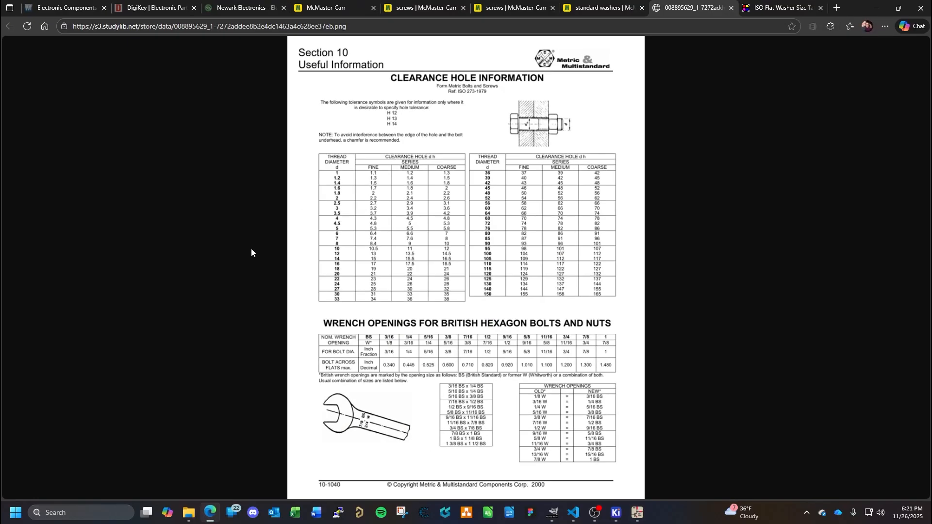
pyautogui.click(63, 8)
pyautogui.click(451, 65)
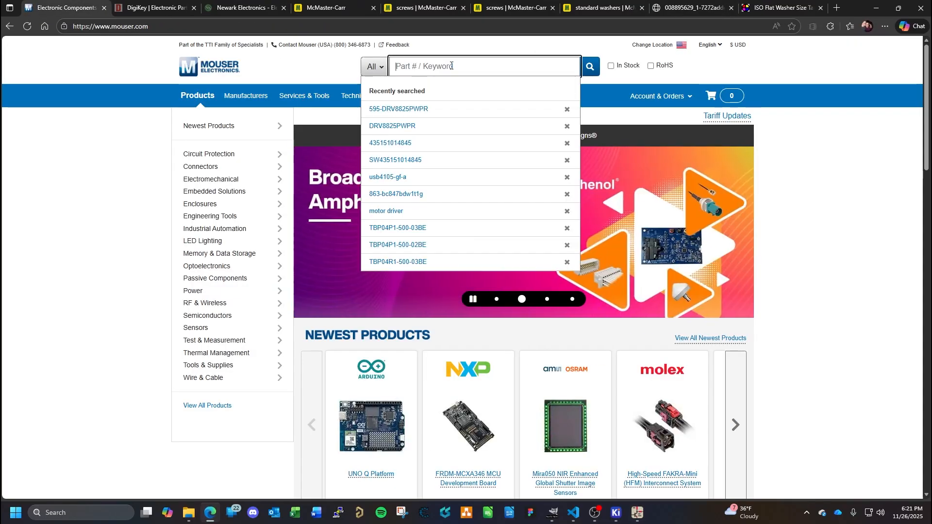
pyautogui.write('meanwell')
pyautogui.press('Return')
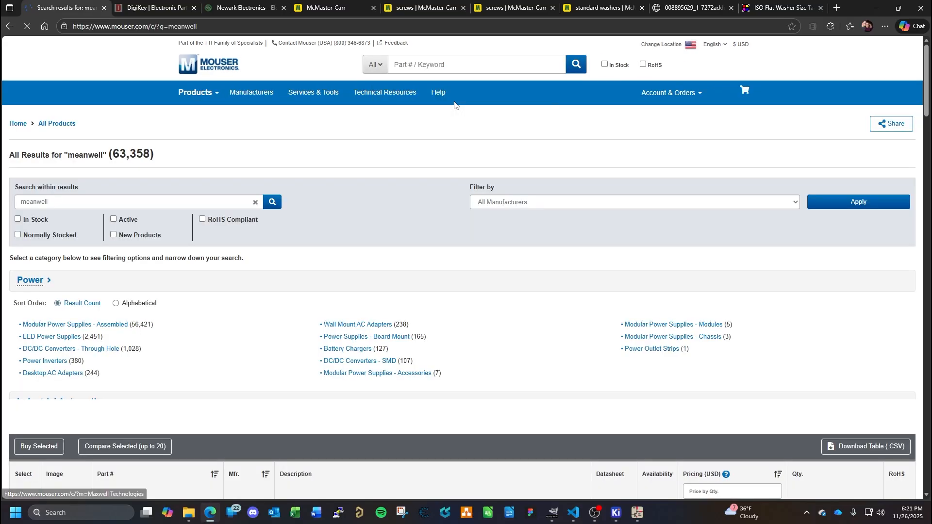
pyautogui.scroll(-9, 288, 270)
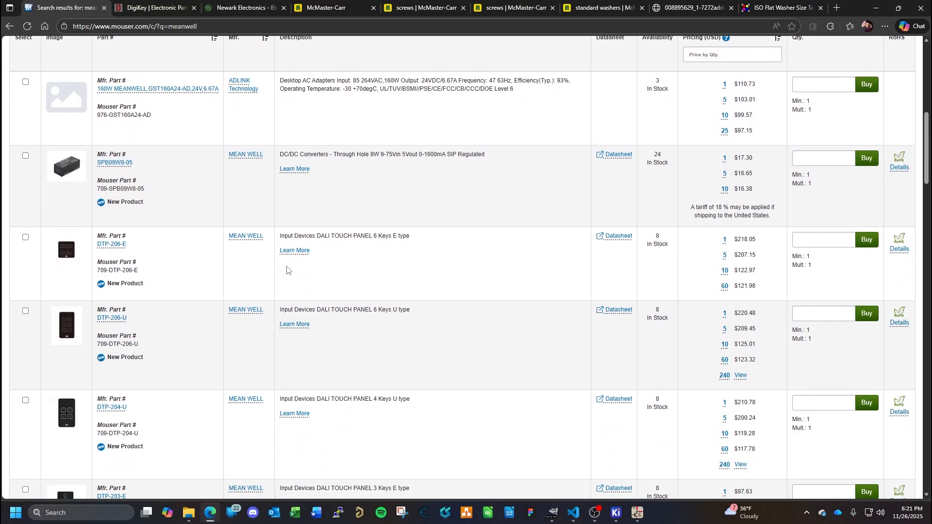
pyautogui.scroll(9, 287, 270)
# - Look up "meanwell" on McMaster-Carr, choose the power supplies suggestion and open the general-purpose AC to DC Power Supplies listing
pyautogui.click(326, 8)
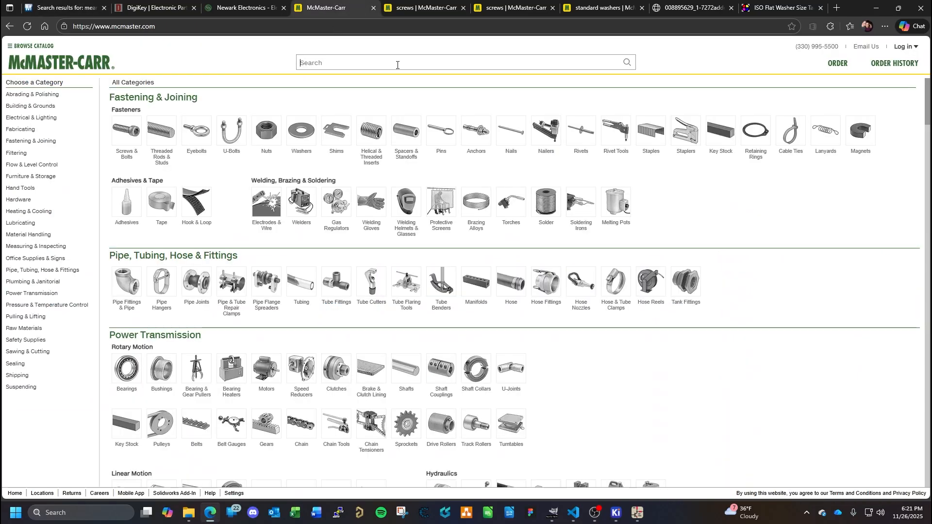
pyautogui.click(397, 63)
pyautogui.write('meanwell')
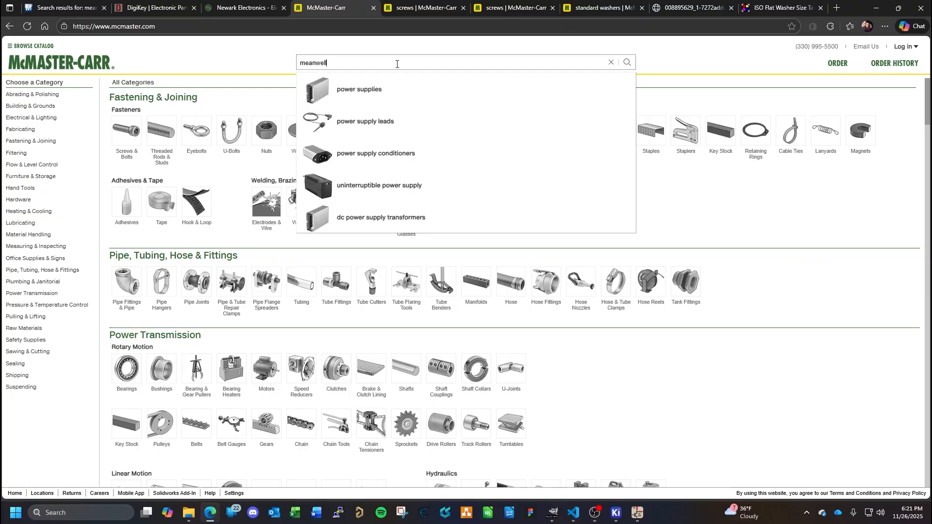
pyautogui.click(330, 99)
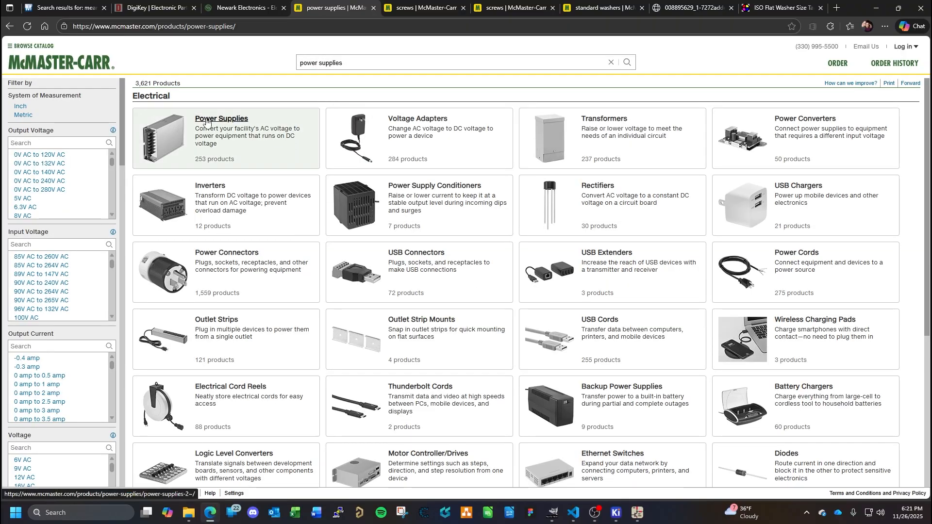
pyautogui.click(206, 121)
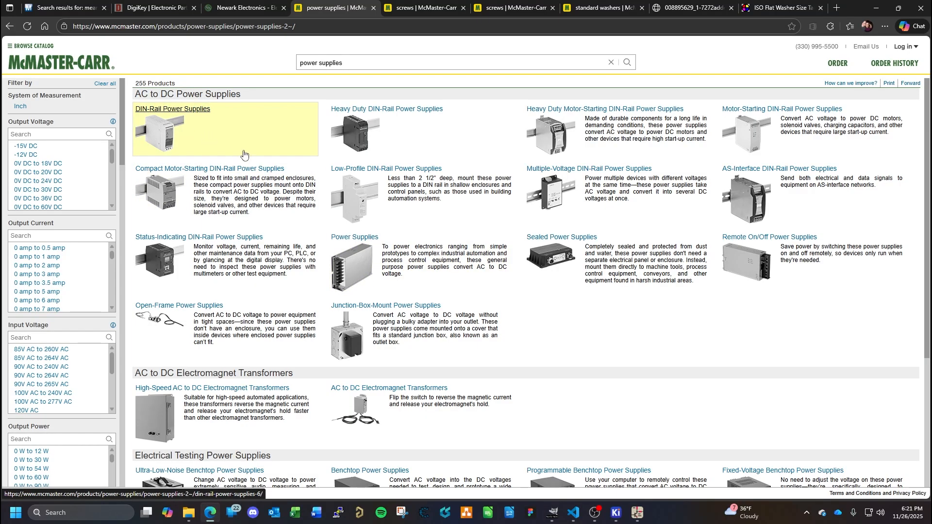
pyautogui.click(350, 270)
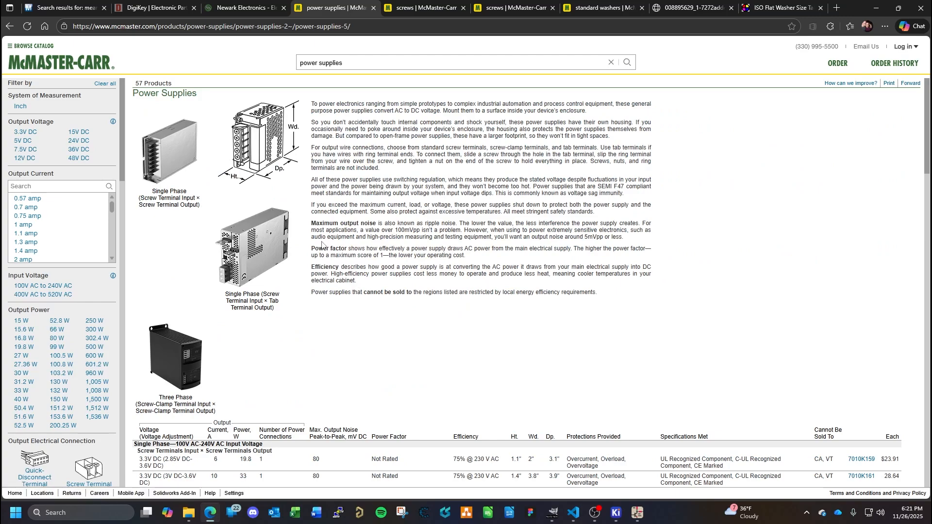
# - Filter the power supplies to 24V DC output voltage and 6.4 amp output current, and examine the matching housing
pyautogui.moveTo(198, 156)
pyautogui.click(75, 141)
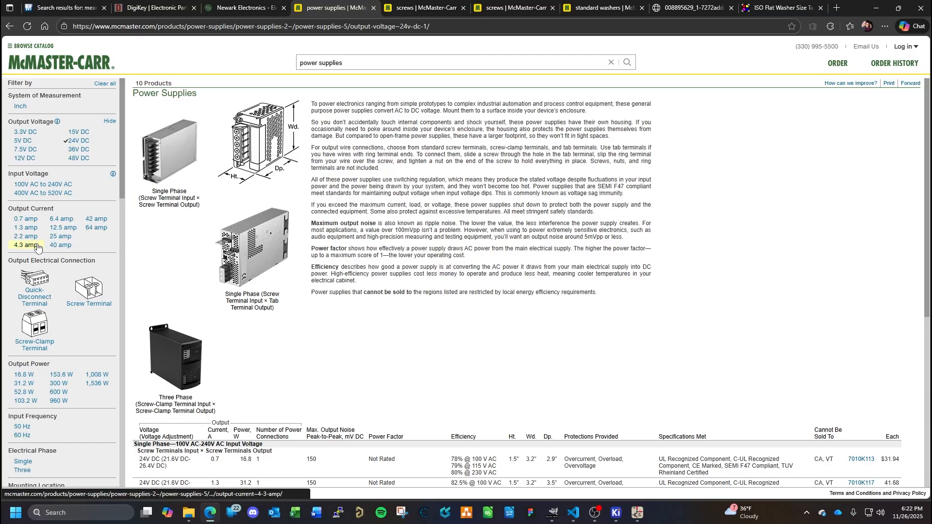
pyautogui.click(61, 219)
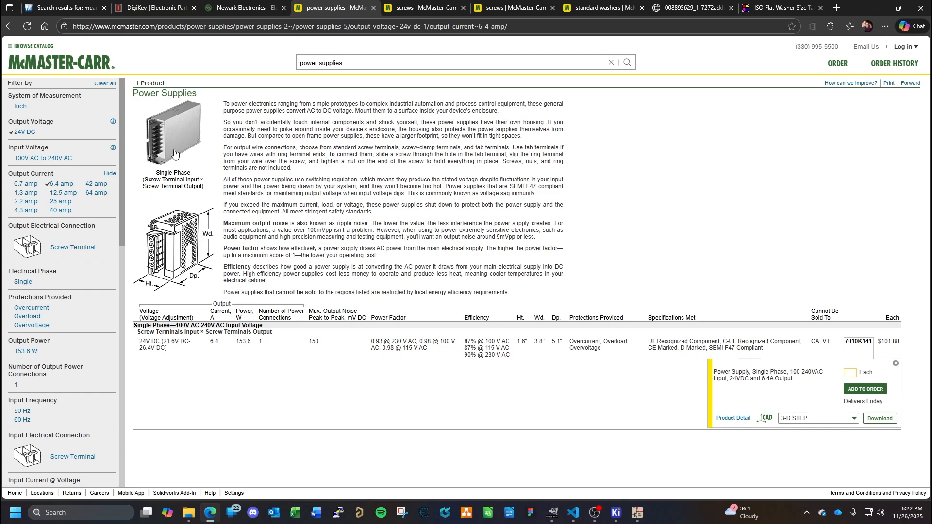
# - Switch back to KiCad, view the whole cover sheet, and bring up the Footprint Editor window showing M3MountingHole
pyautogui.moveTo(168, 133)
pyautogui.click(638, 512)
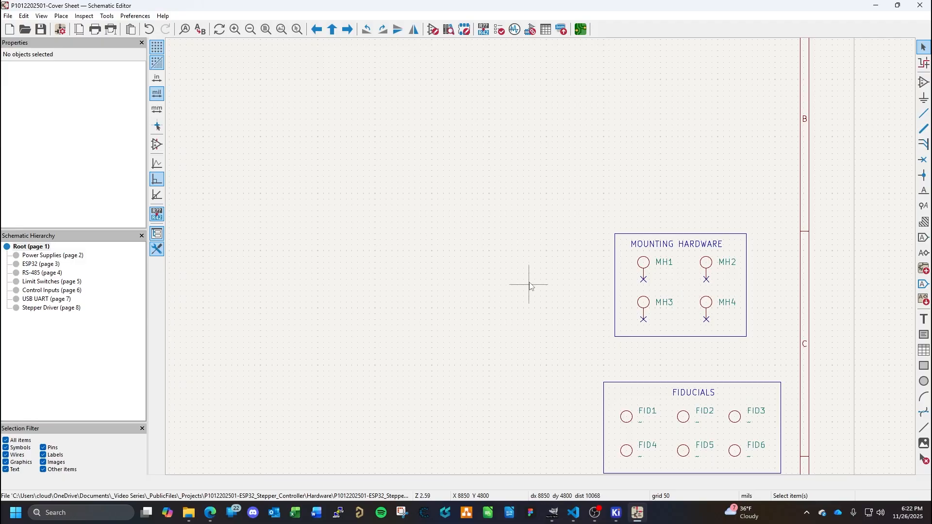
pyautogui.scroll(-2, 475, 274)
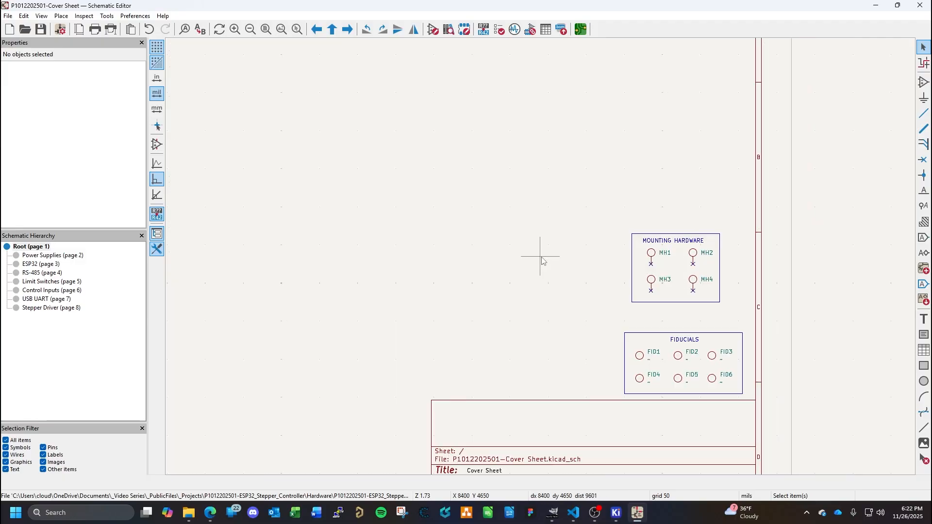
pyautogui.scroll(-3, 540, 257)
pyautogui.scroll(2, 540, 257)
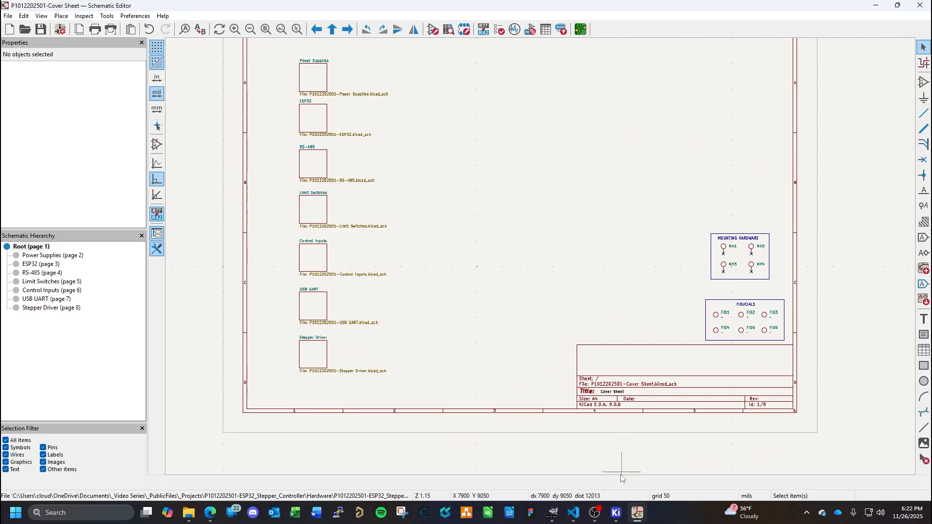
pyautogui.moveTo(617, 513)
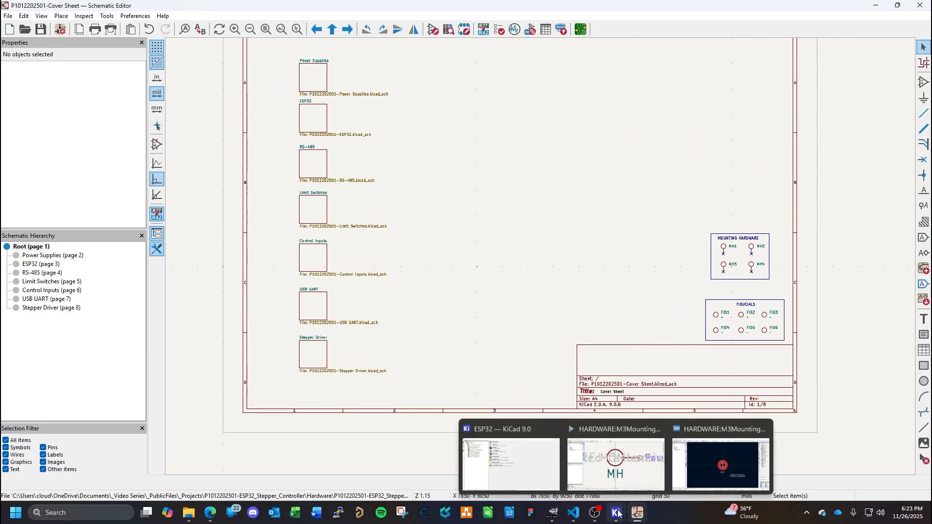
pyautogui.click(720, 453)
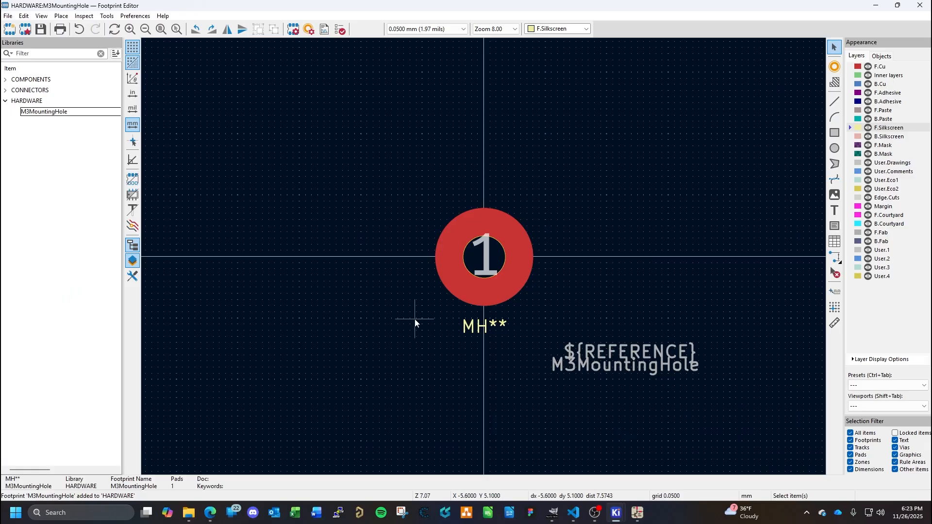
# - Create a new footprint library named LOGOS in the KiCad Library folder and add it to the Global library table
pyautogui.click(5, 101)
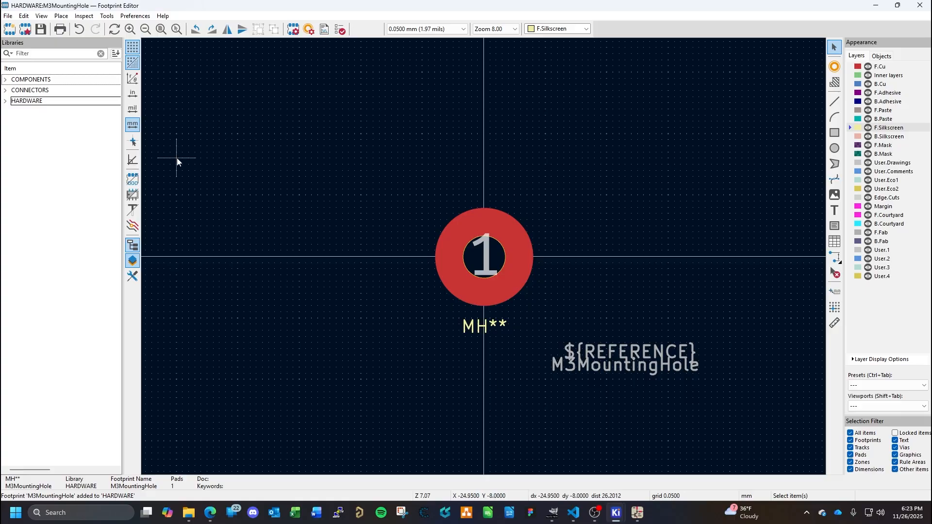
pyautogui.click(8, 16)
pyautogui.moveTo(24, 16)
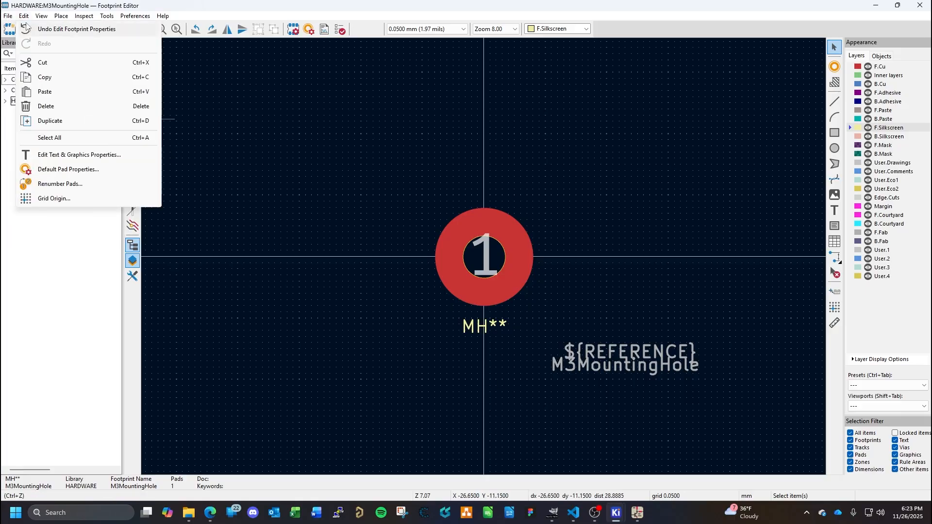
pyautogui.click(29, 29)
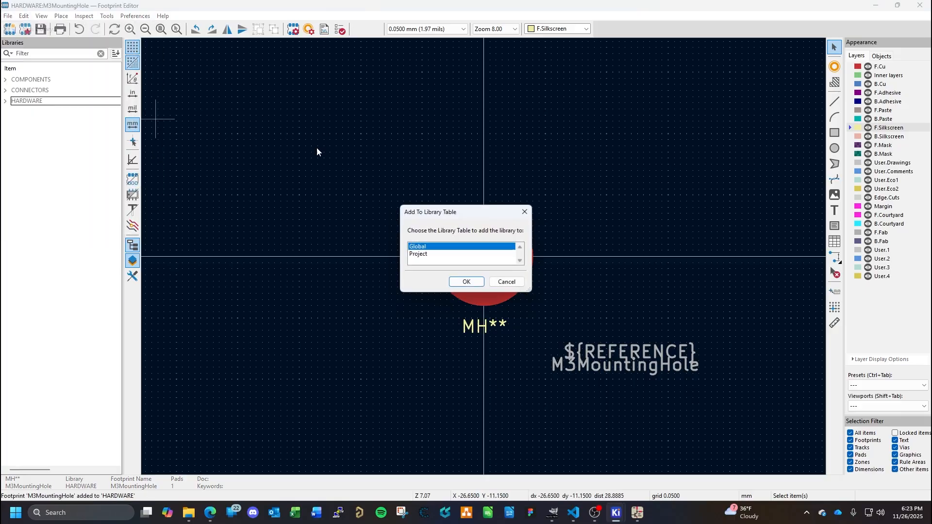
pyautogui.click(461, 282)
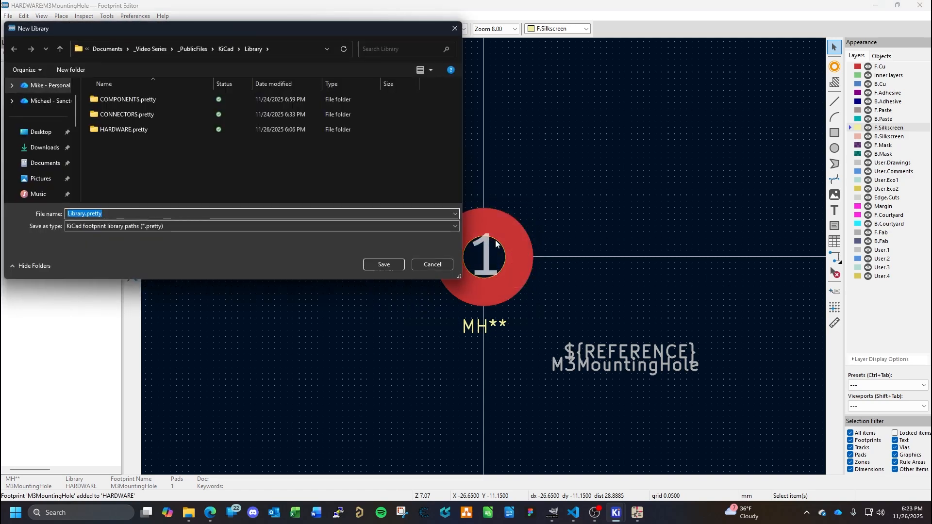
pyautogui.write('LOGOS')
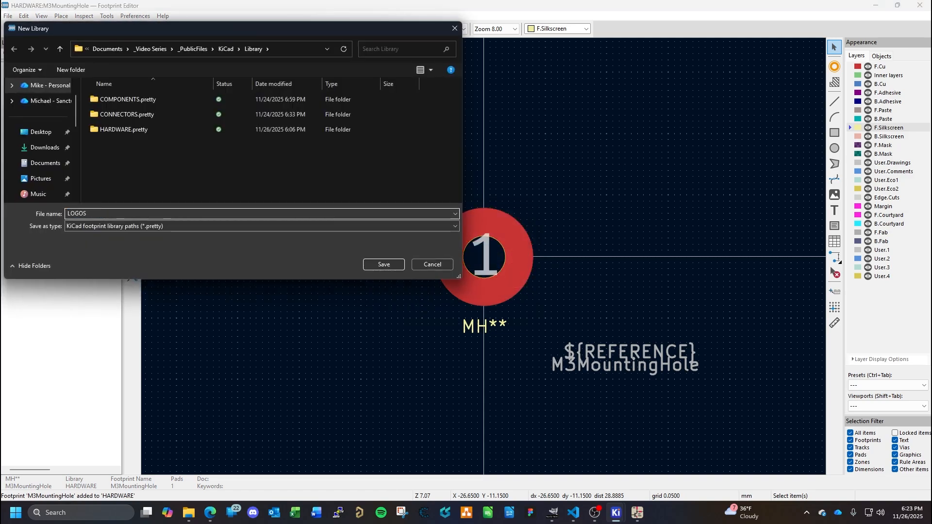
pyautogui.press('Return')
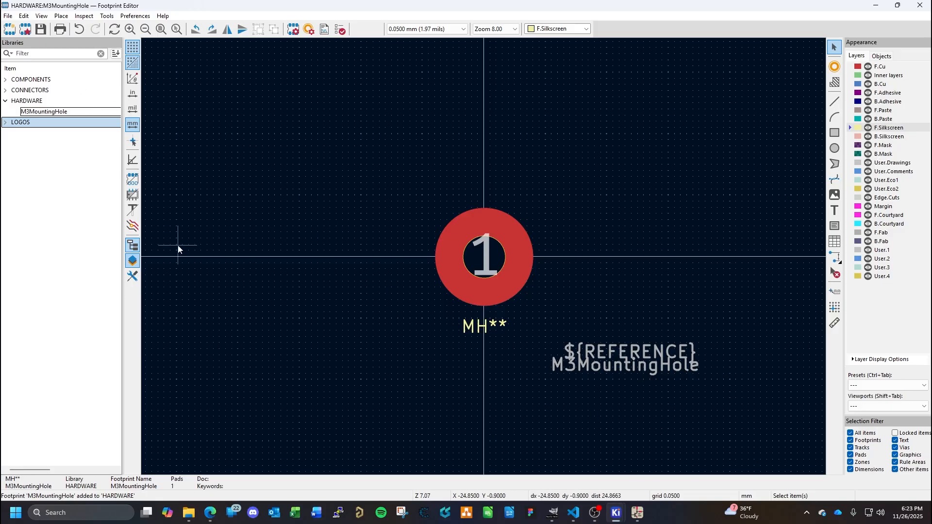
# - Switch to GIMP and convert the YourCo Here image to indexed colors using the black and white (1-bit) palette
pyautogui.click(552, 512)
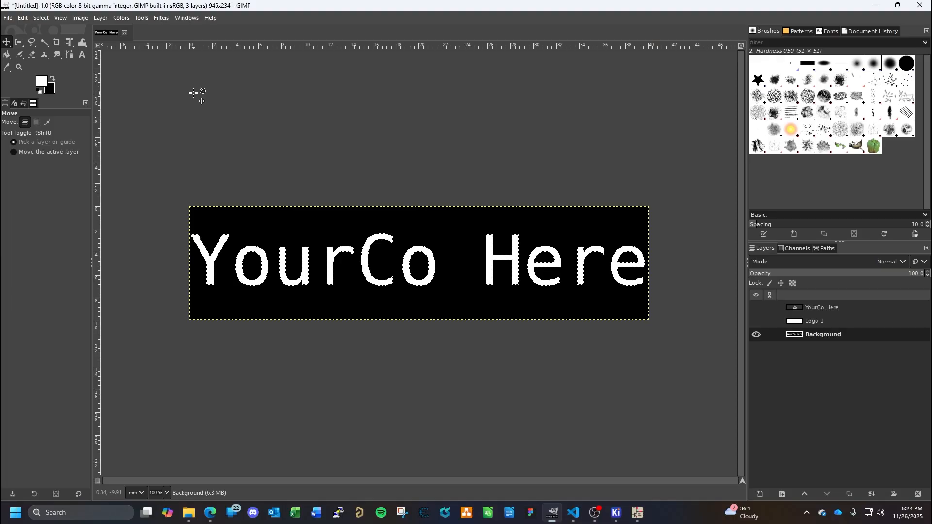
pyautogui.click(7, 19)
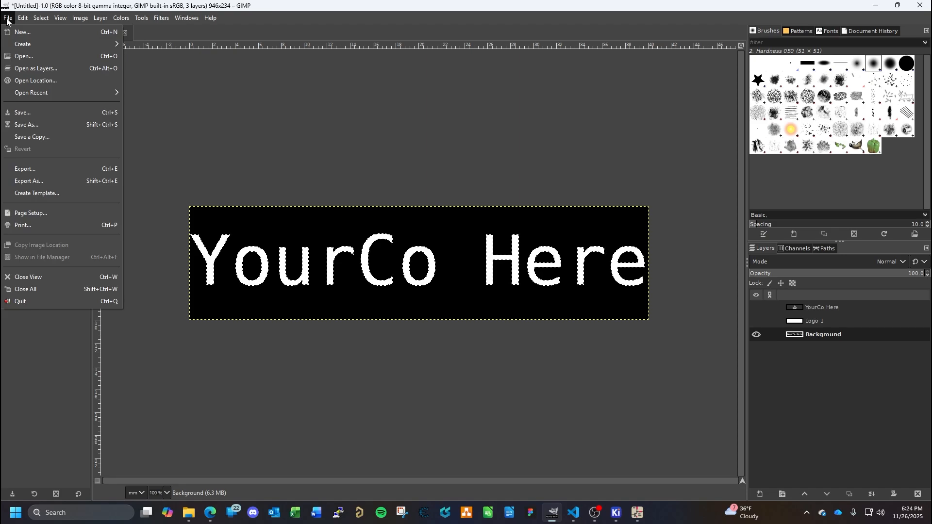
pyautogui.moveTo(76, 21)
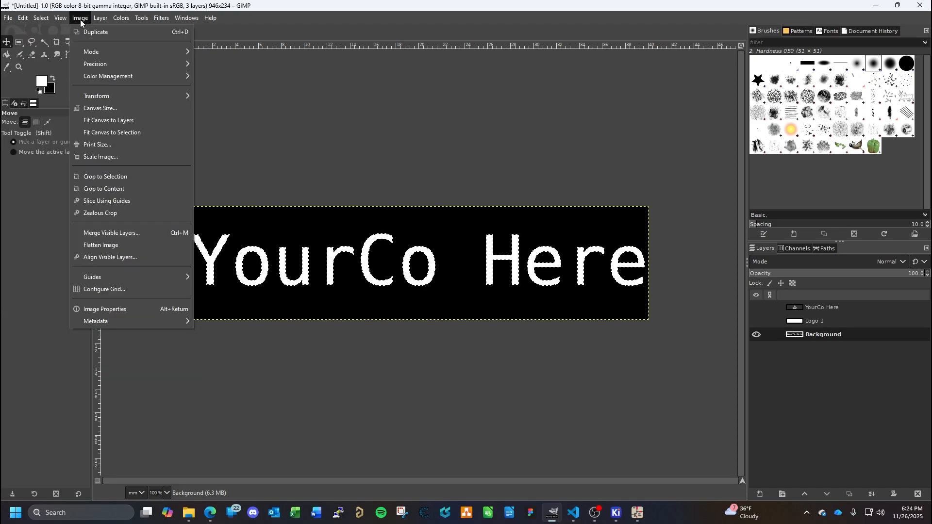
pyautogui.moveTo(120, 54)
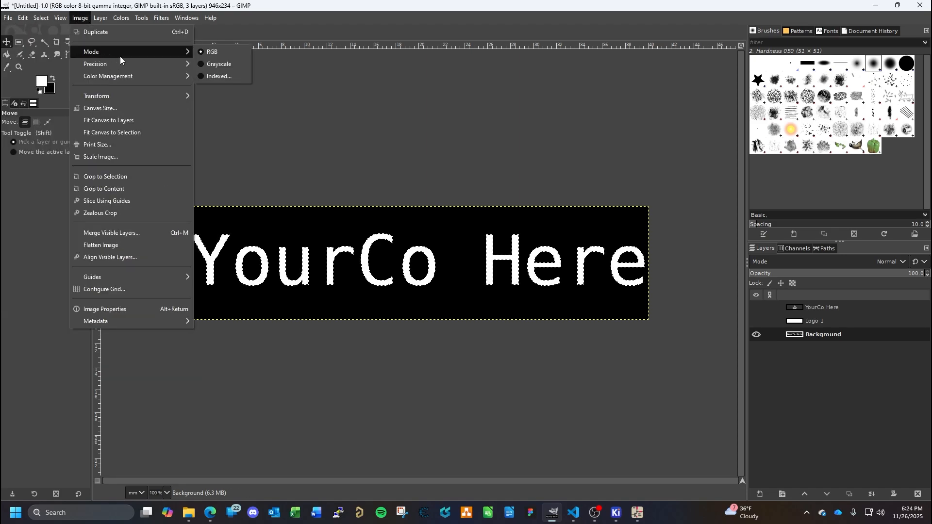
pyautogui.click(220, 76)
pyautogui.click(436, 236)
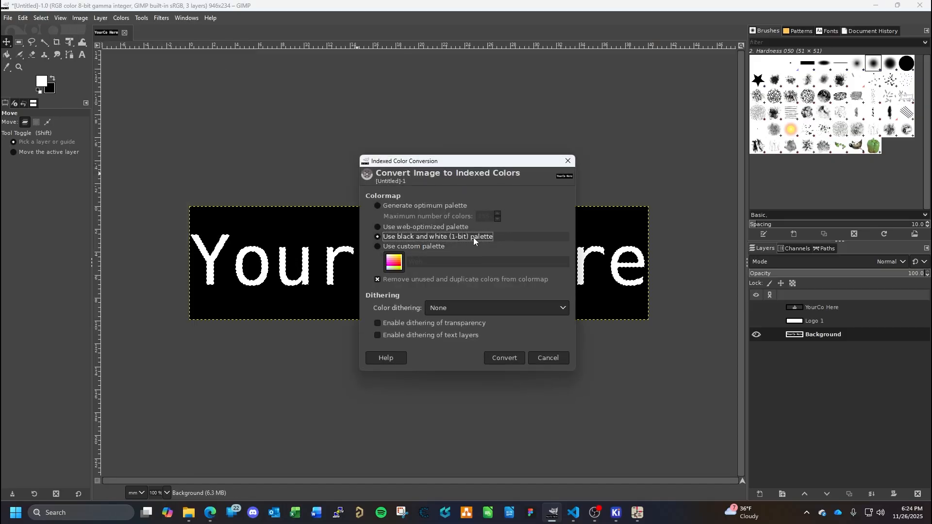
pyautogui.click(514, 357)
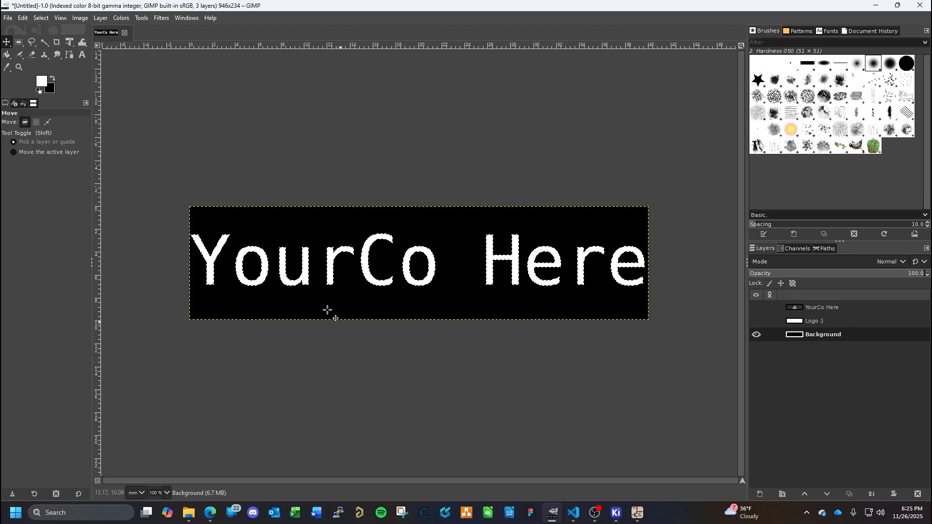
# - Save the image as GenericLogo-10x40mm in the _Resources folder under Documents, _Video Series, _PublicFiles
pyautogui.click(8, 18)
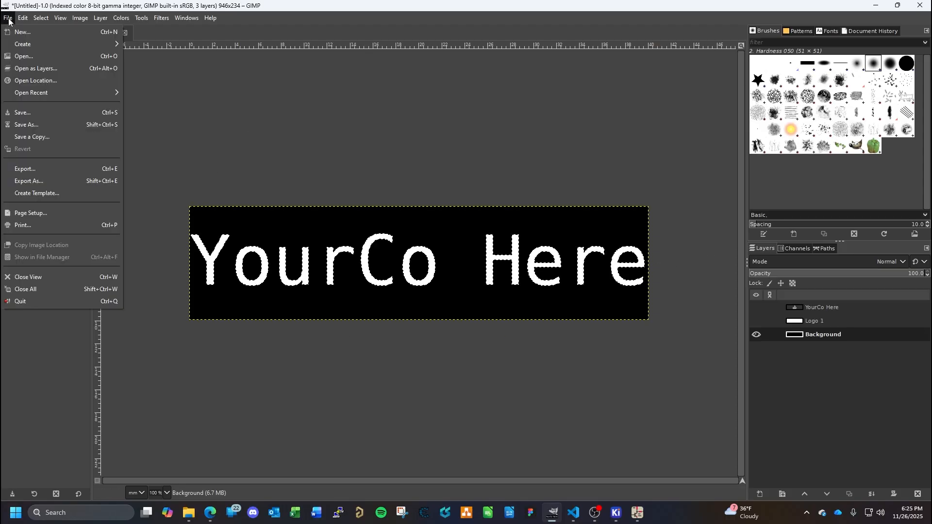
pyautogui.click(39, 123)
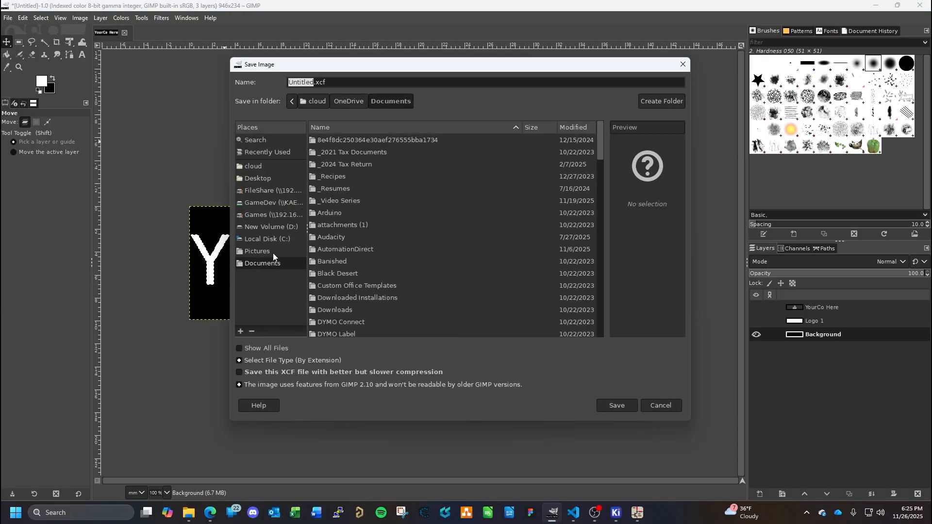
pyautogui.doubleClick(343, 202)
pyautogui.doubleClick(334, 140)
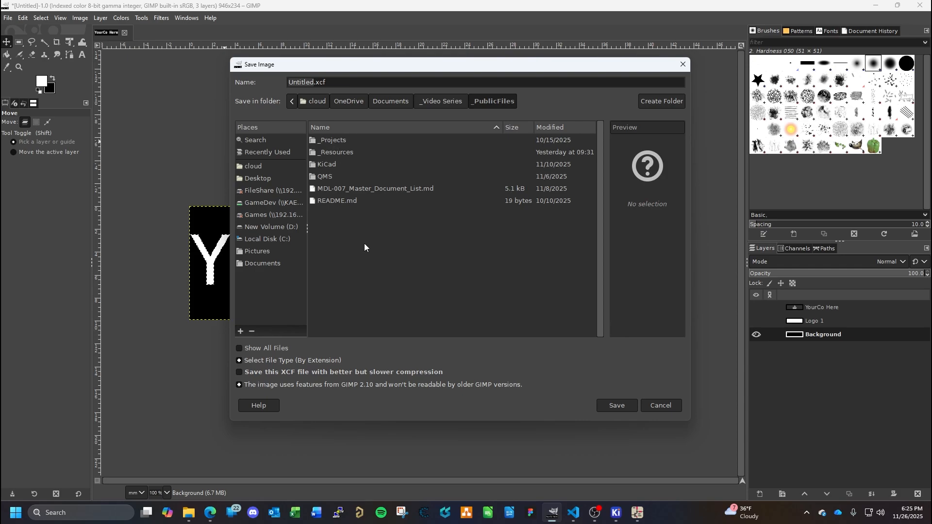
pyautogui.doubleClick(341, 153)
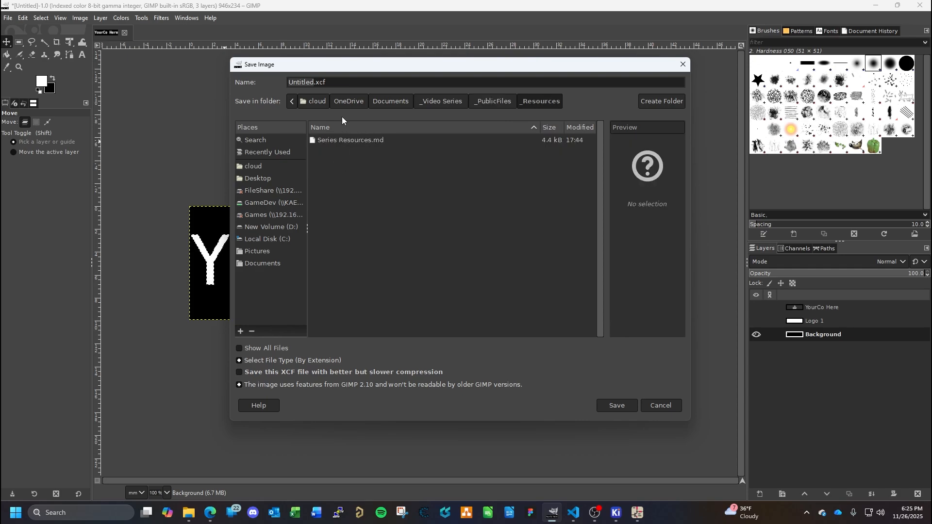
pyautogui.tripleClick(341, 84)
pyautogui.write('GenericLogo')
pyautogui.write('-10x40mm')
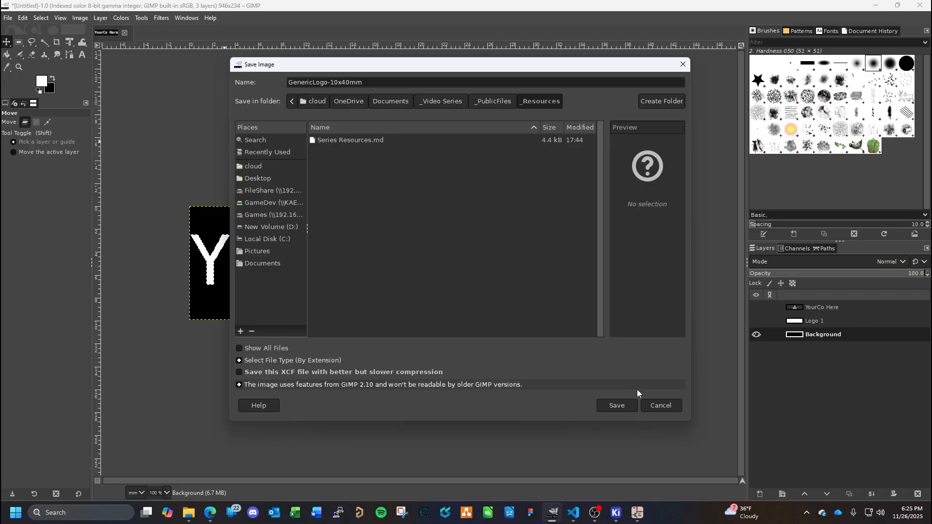
pyautogui.click(617, 405)
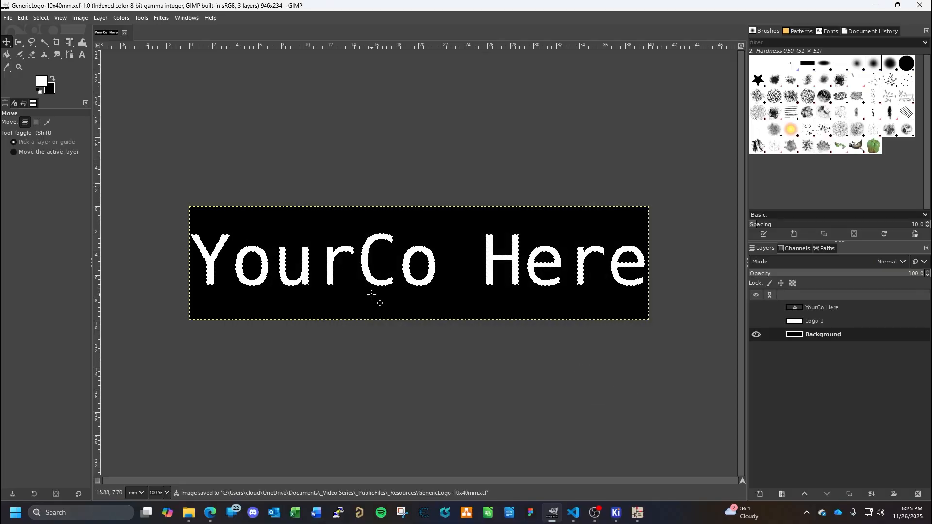
# - Export the logo to the _Resources folder as GenericLogo-10x40mm.bmp with the Windows BMP image file type
pyautogui.click(11, 20)
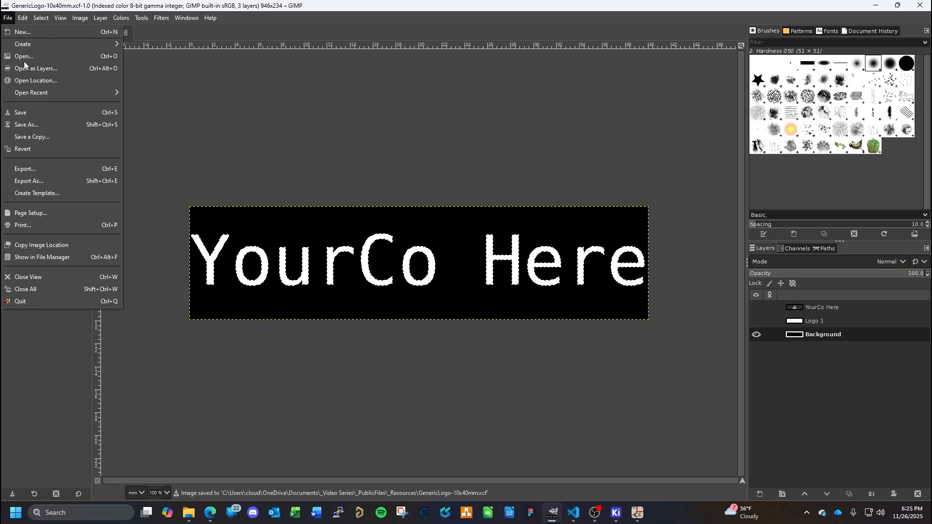
pyautogui.click(39, 180)
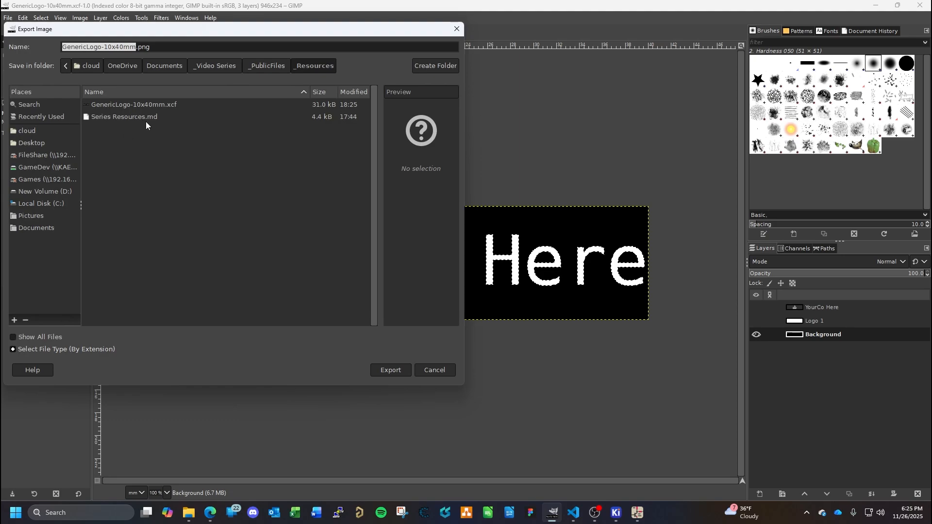
pyautogui.click(186, 48)
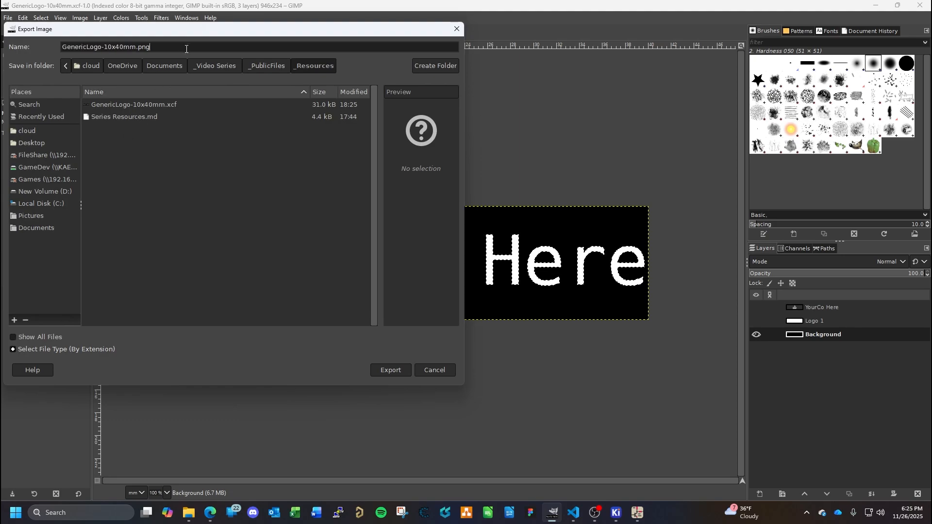
pyautogui.write('bmp')
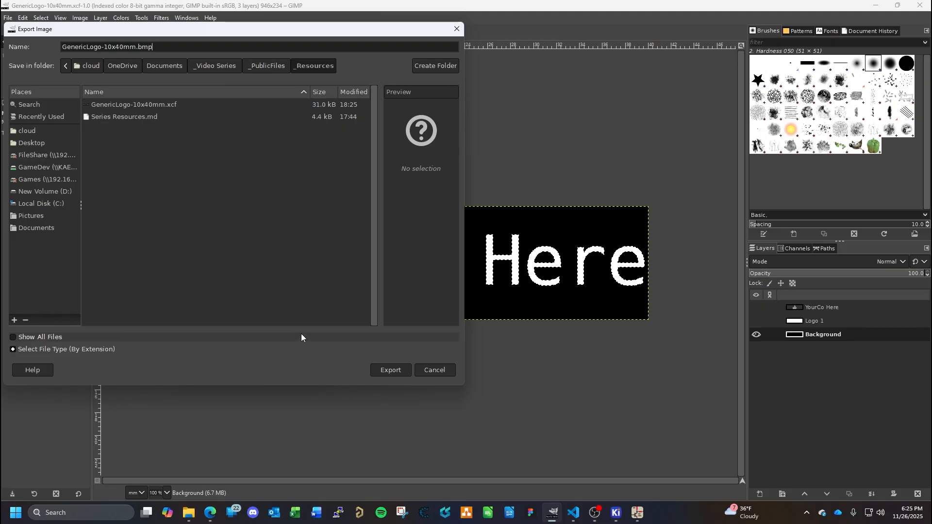
pyautogui.click(15, 349)
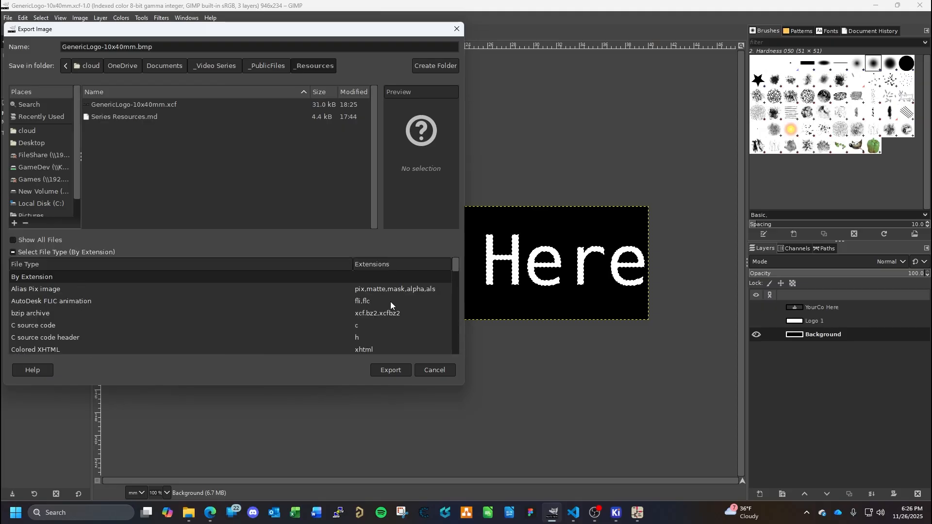
pyautogui.scroll(-3, 73, 323)
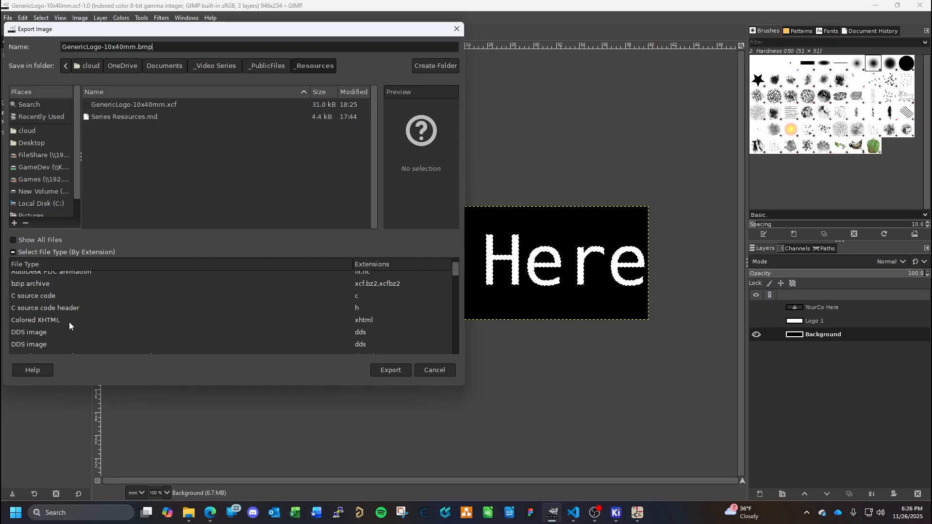
pyautogui.scroll(-4, 69, 322)
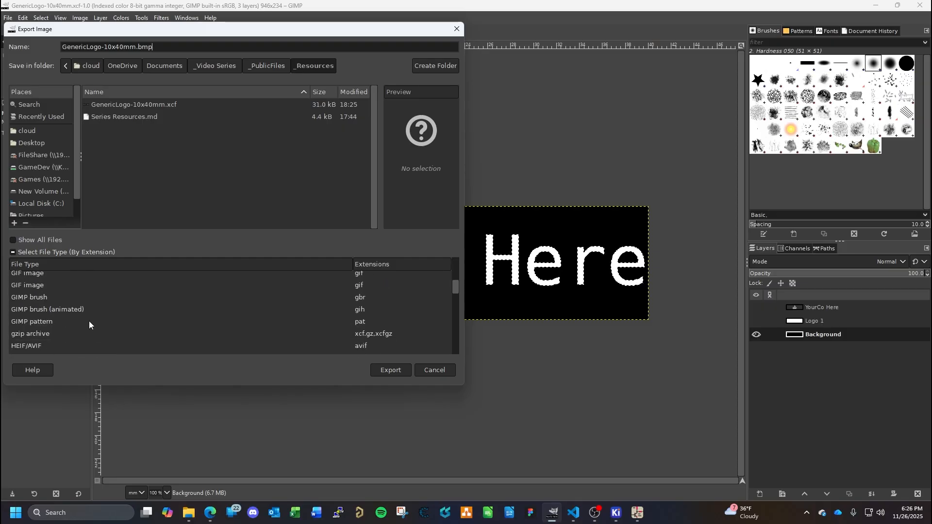
pyautogui.scroll(-6, 90, 318)
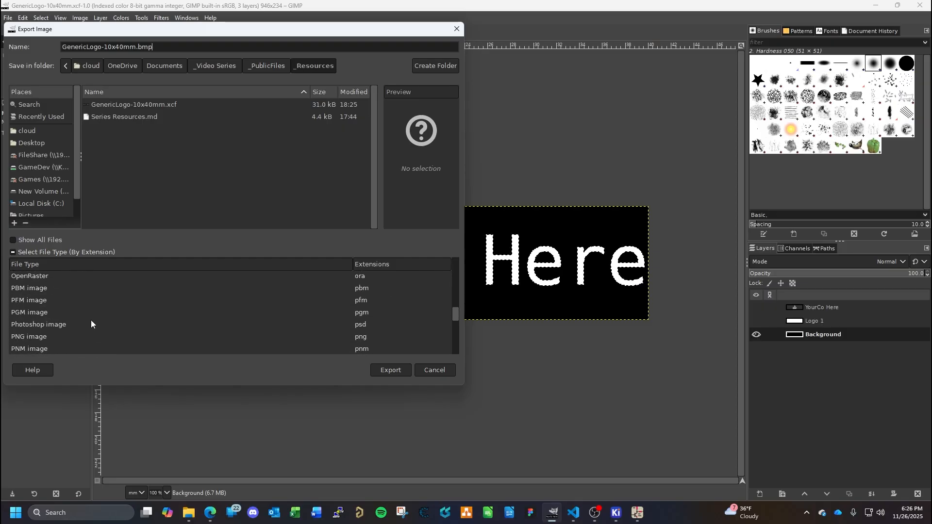
pyautogui.scroll(-5, 91, 317)
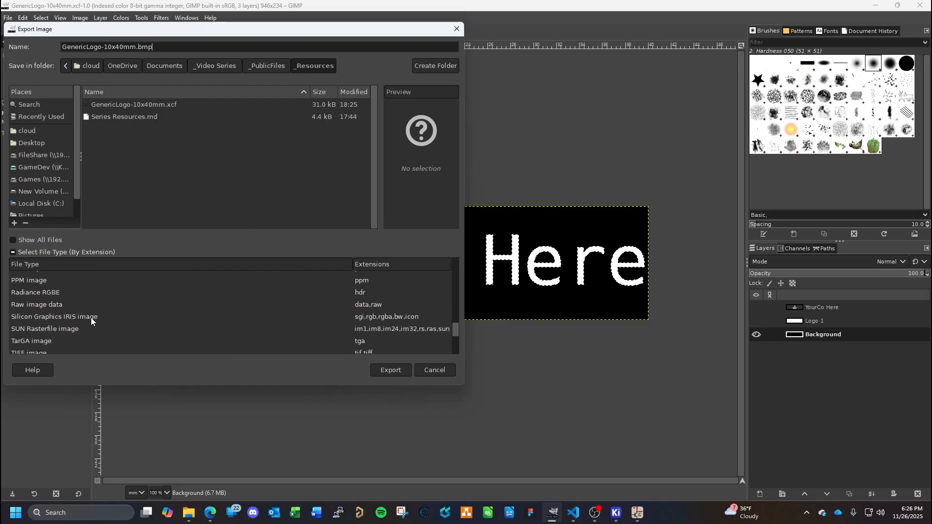
pyautogui.scroll(-4, 91, 318)
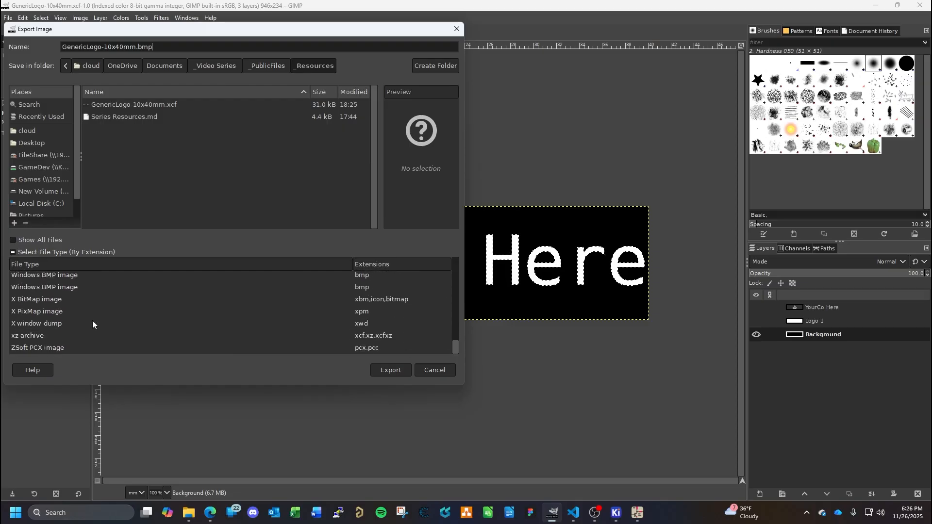
pyautogui.scroll(1, 93, 321)
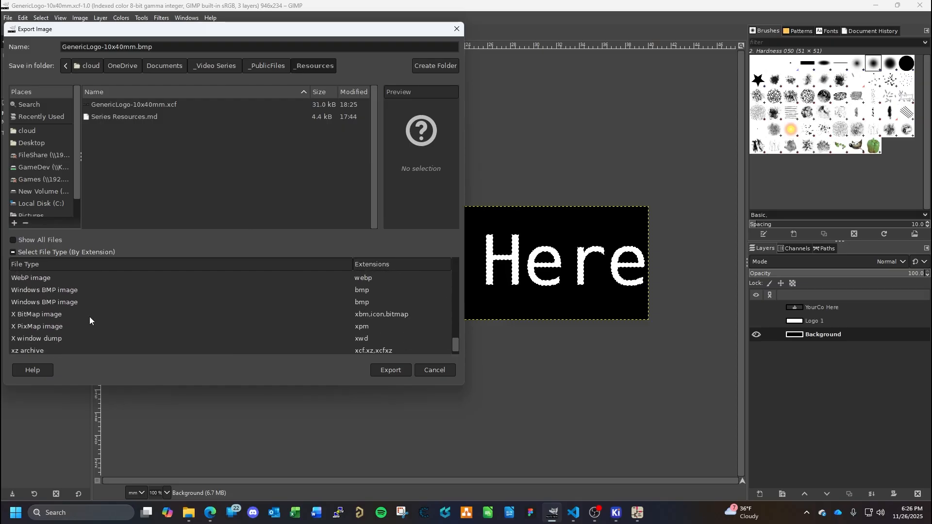
pyautogui.click(53, 289)
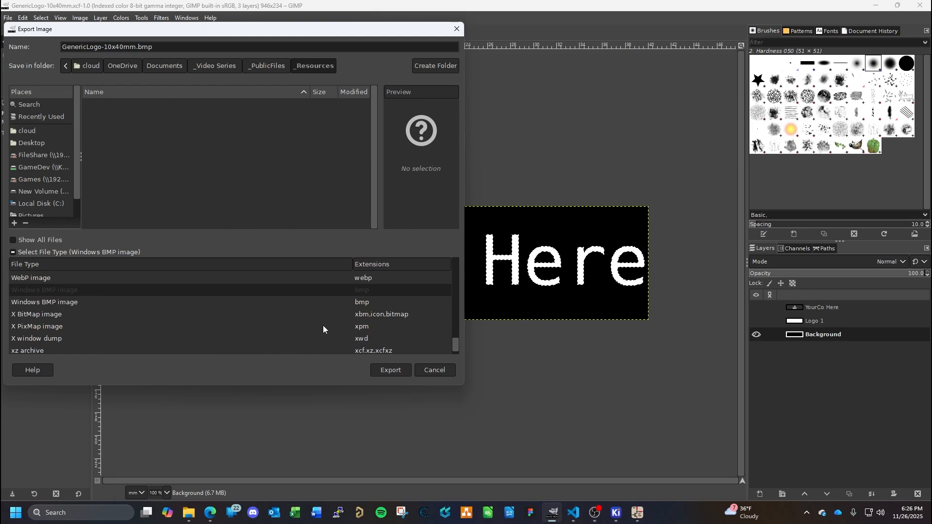
pyautogui.click(391, 370)
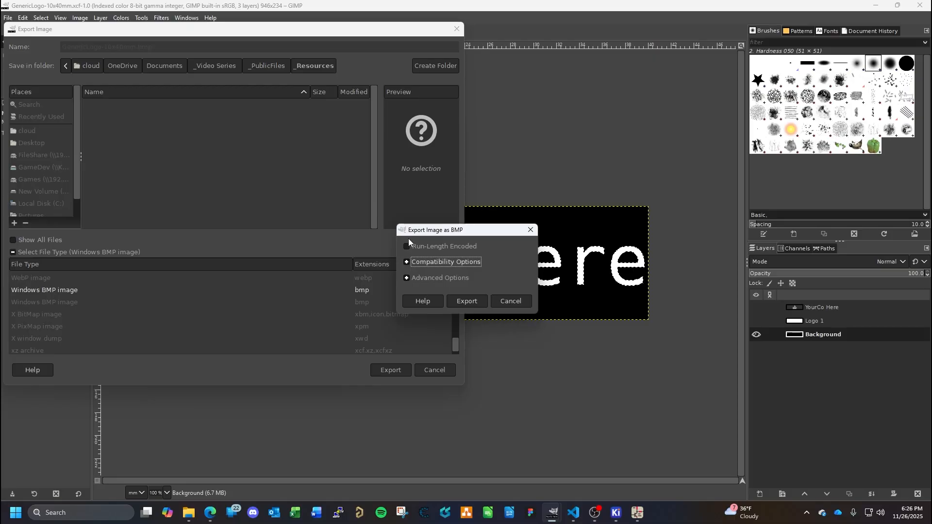
pyautogui.click(467, 301)
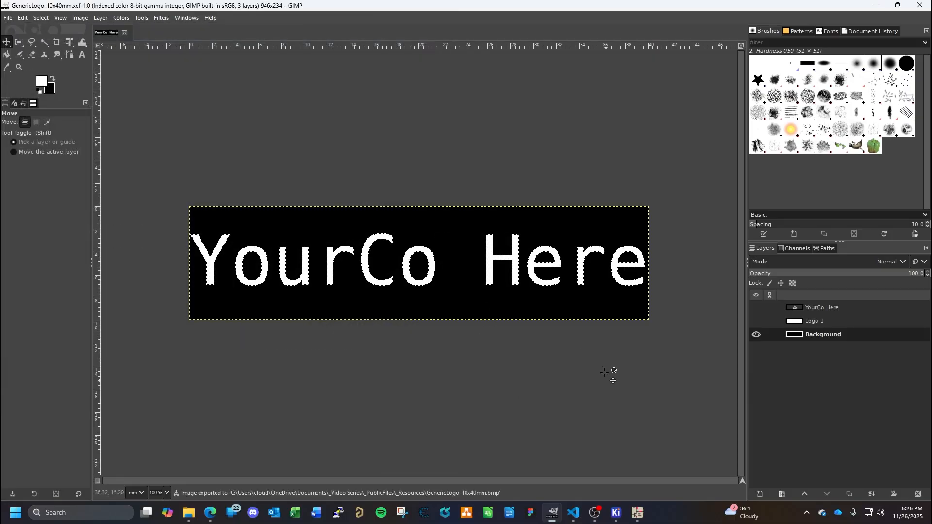
# - Switch to KiCad's Footprint Editor and create a new footprint in the LOGOS library
pyautogui.moveTo(616, 512)
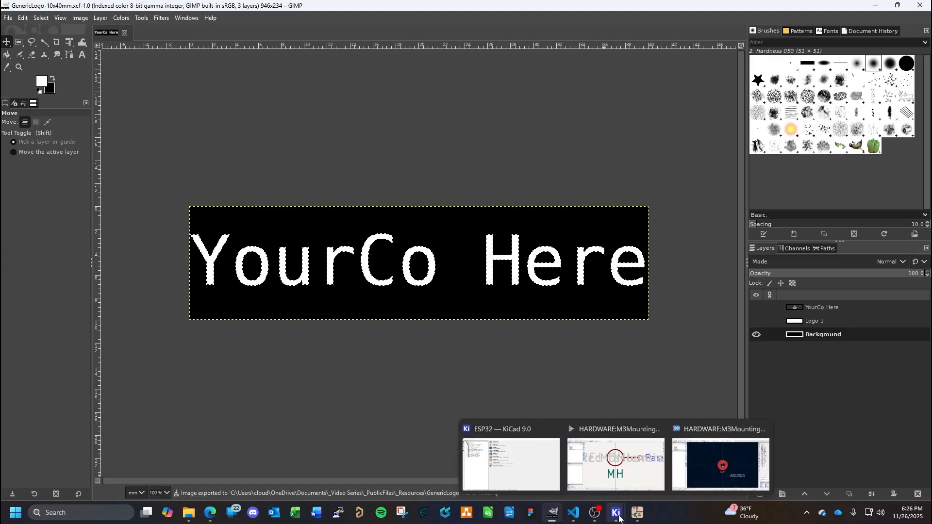
pyautogui.click(720, 434)
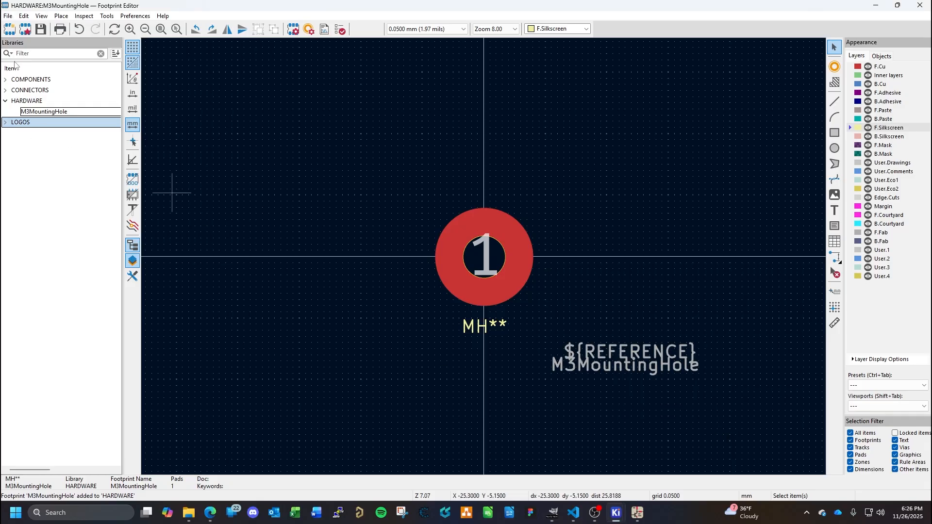
pyautogui.click(10, 30)
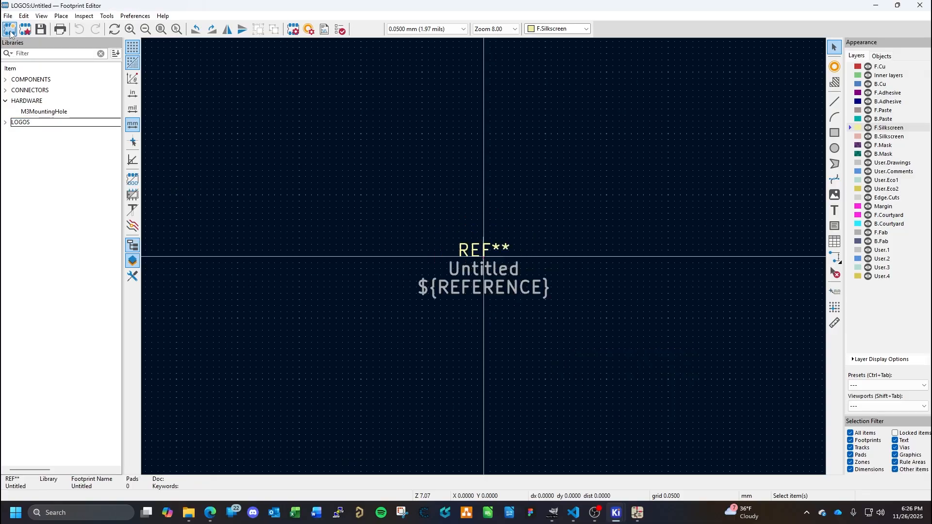
# - Delete the REF**, Untitled and ${REFERENCE} placeholder texts from the new footprint
pyautogui.click(478, 257)
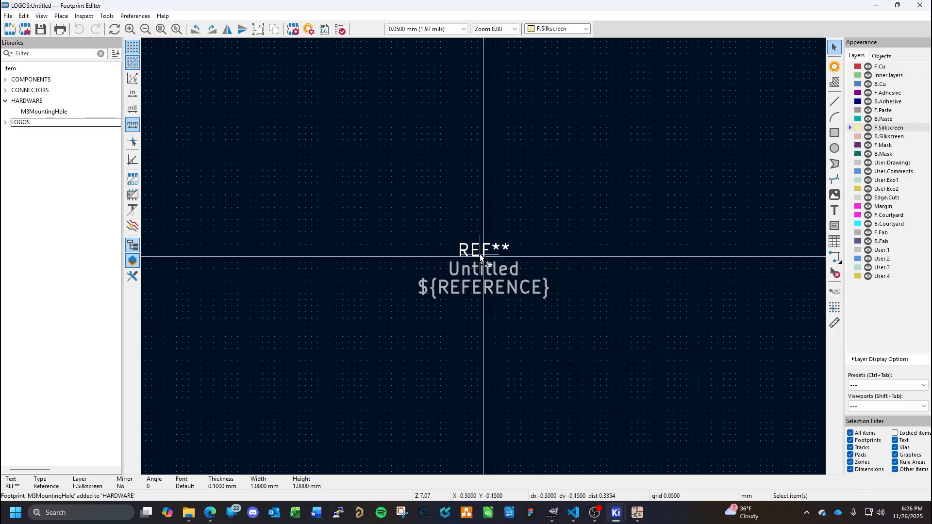
pyautogui.press('Delete')
pyautogui.click(487, 268)
pyautogui.press('Delete')
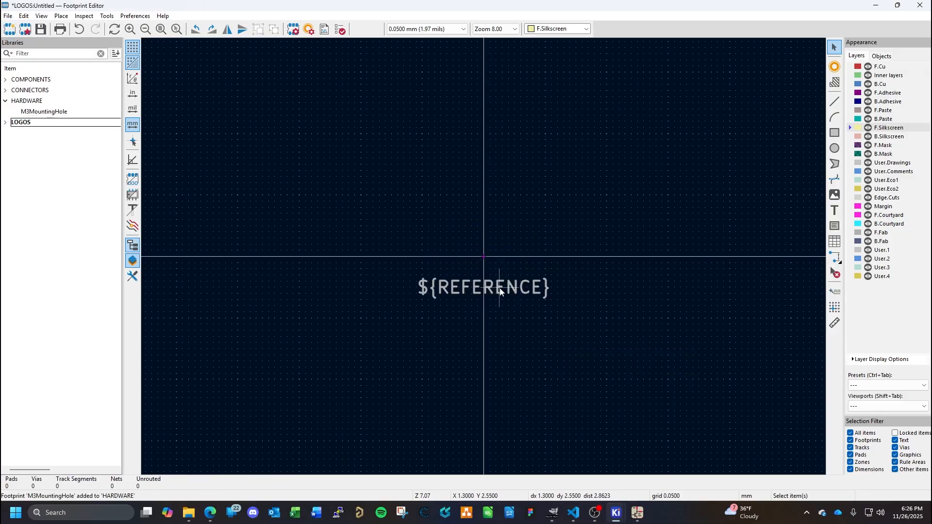
pyautogui.click(500, 289)
pyautogui.press('Delete')
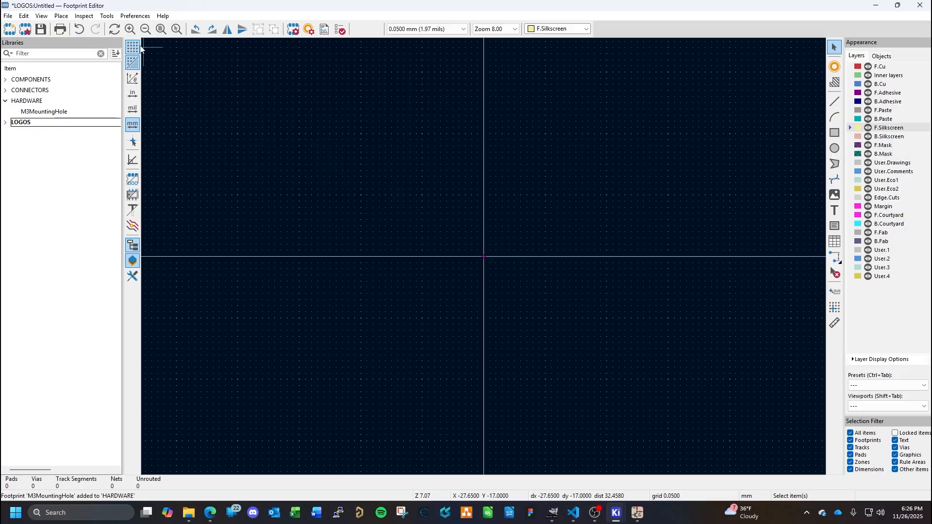
pyautogui.click(62, 17)
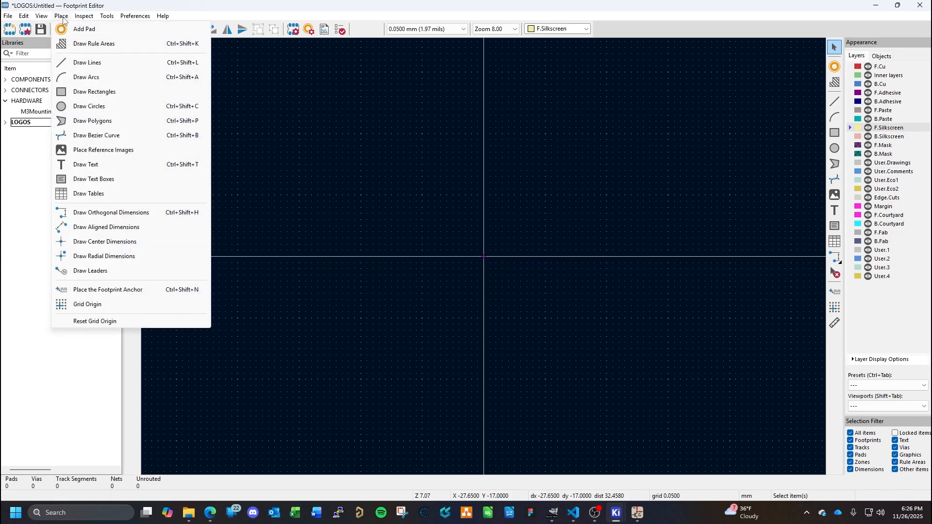
pyautogui.moveTo(100, 17)
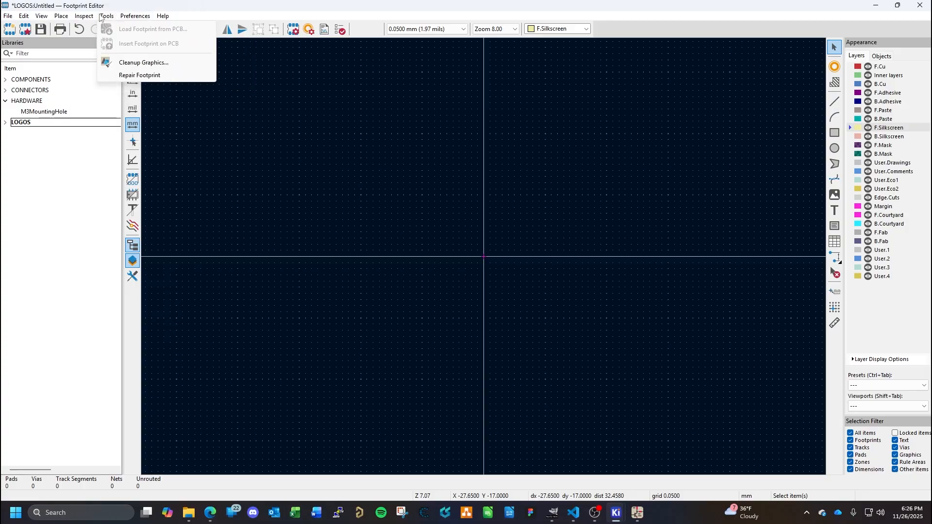
pyautogui.moveTo(10, 17)
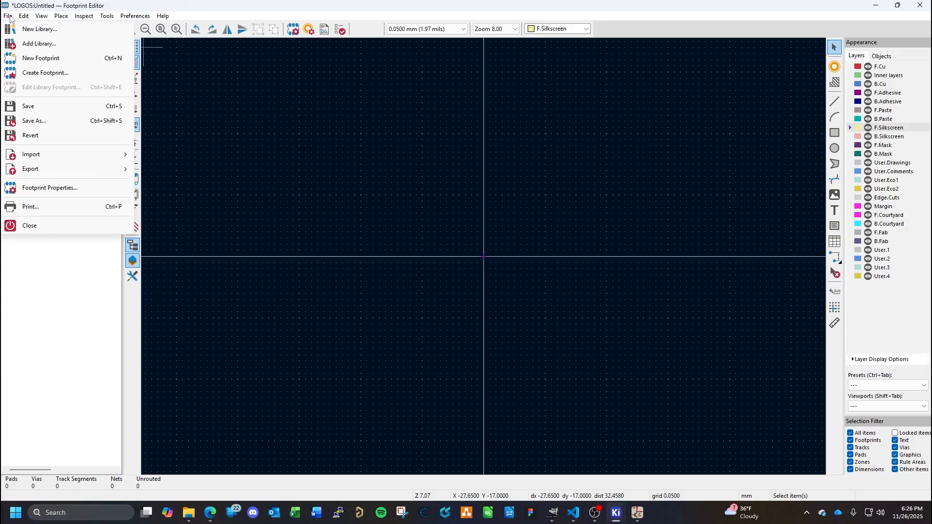
pyautogui.moveTo(52, 154)
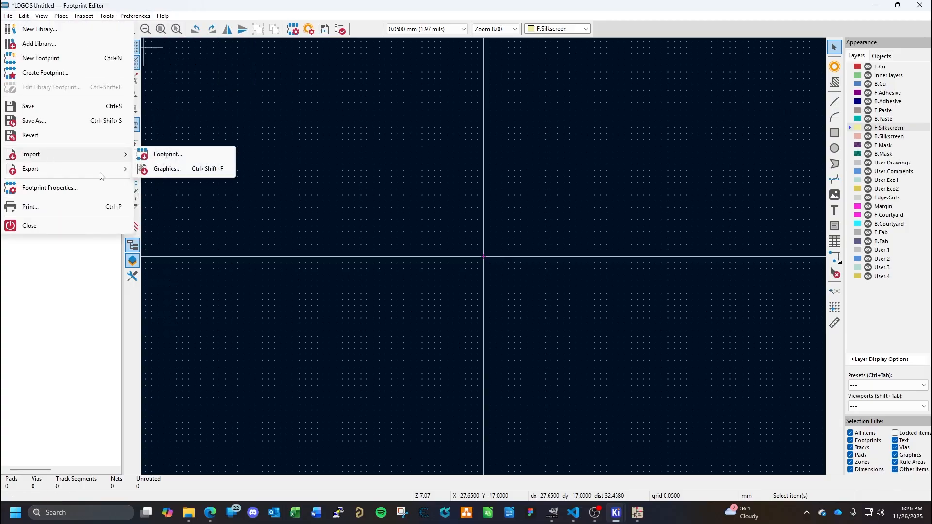
pyautogui.click(171, 169)
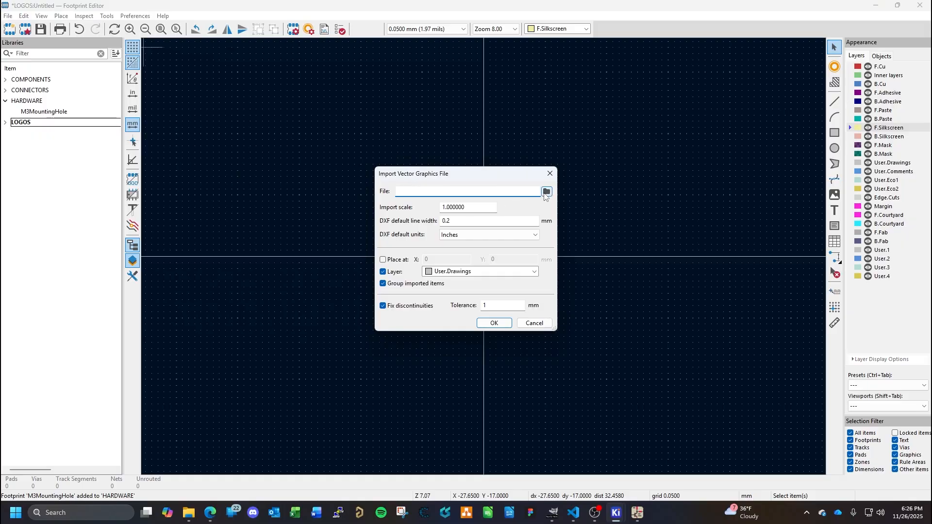
pyautogui.click(546, 191)
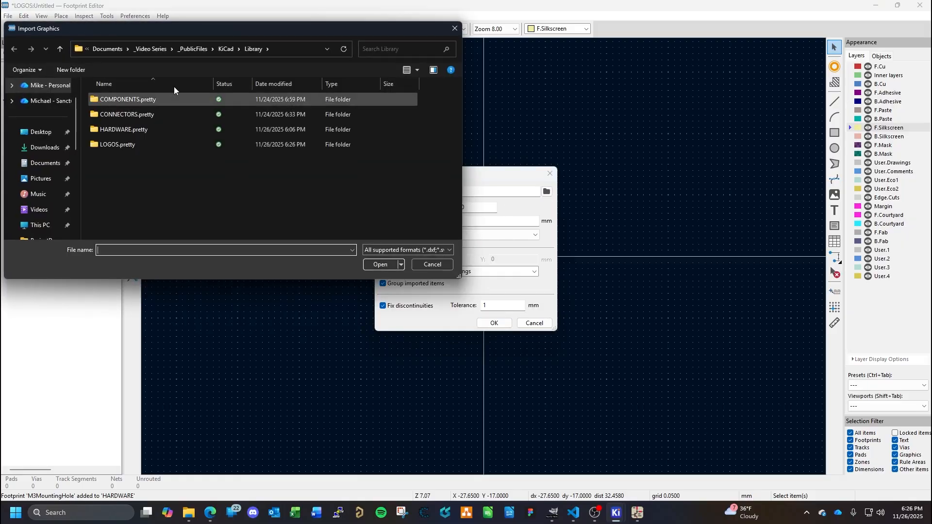
pyautogui.click(225, 48)
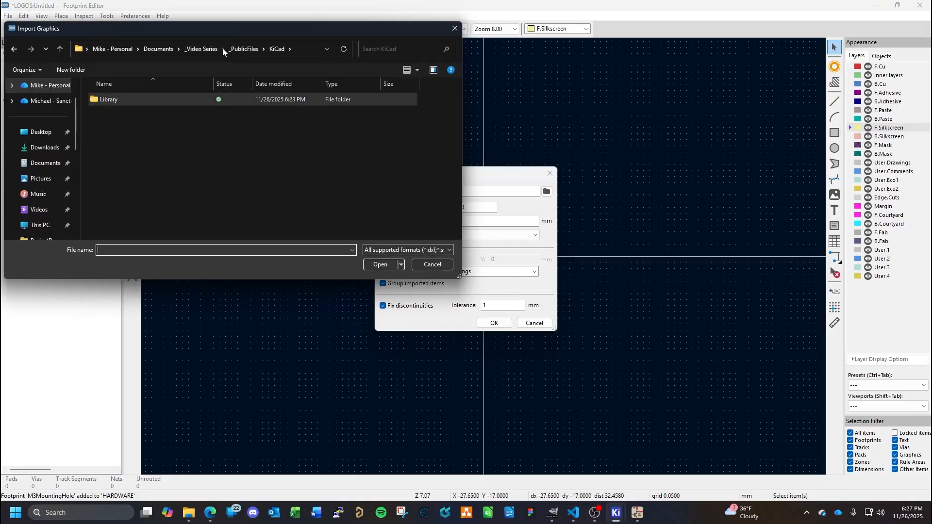
pyautogui.click(236, 49)
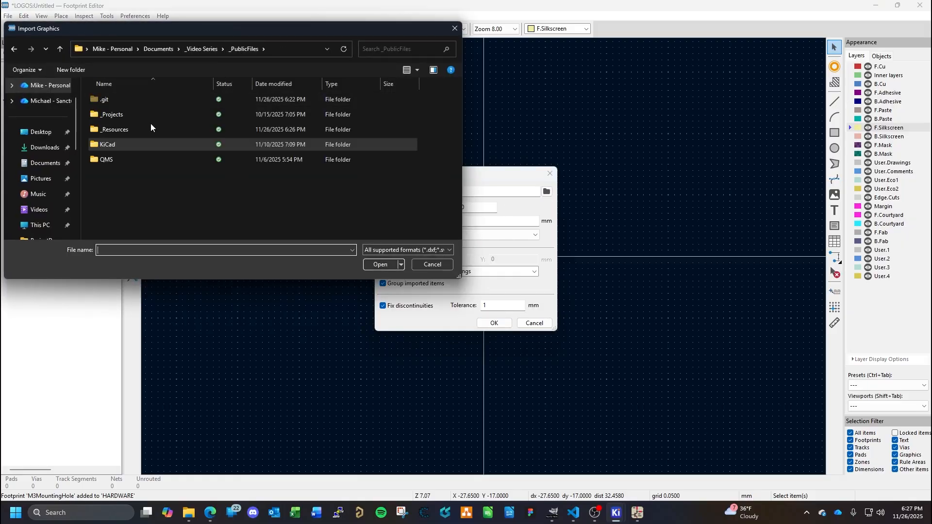
pyautogui.doubleClick(121, 129)
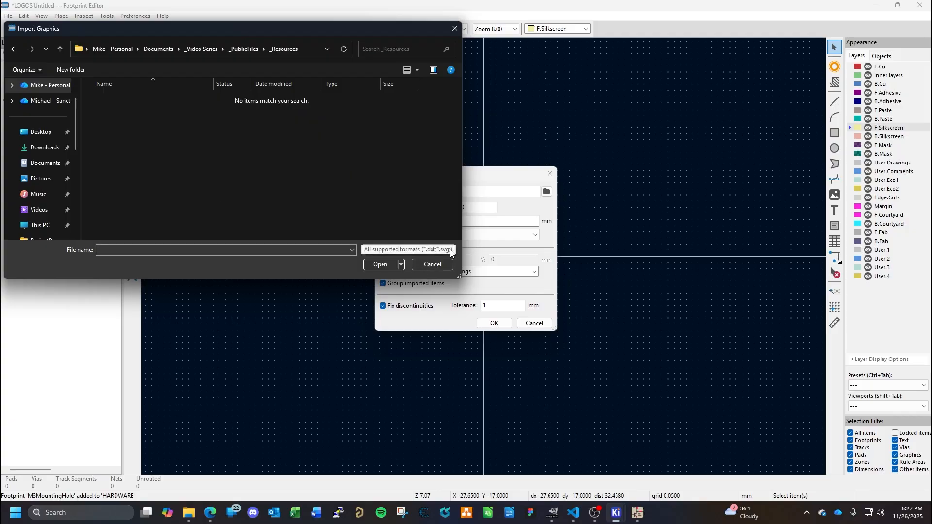
pyautogui.click(450, 251)
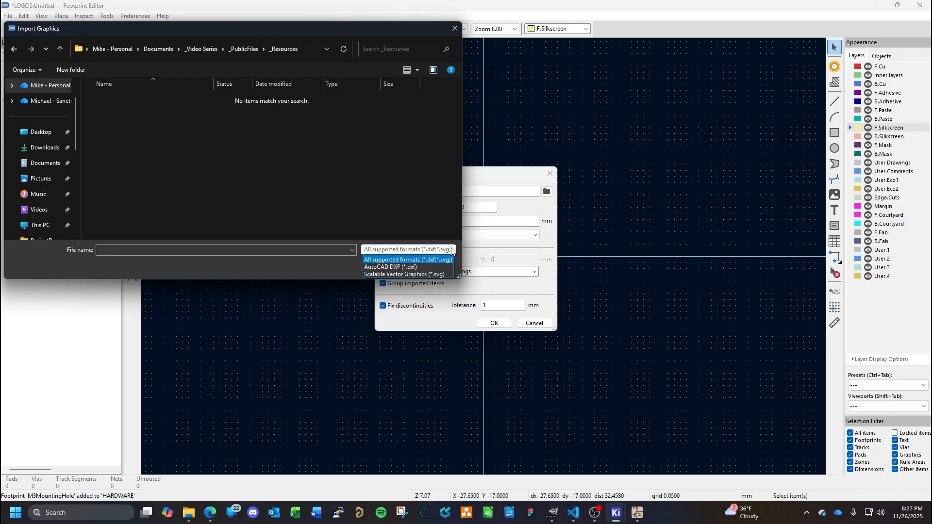
pyautogui.click(431, 211)
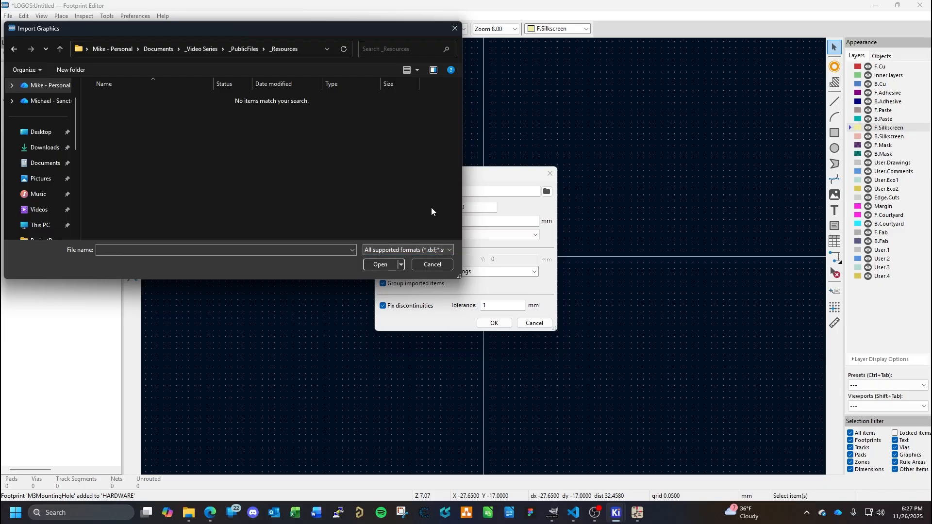
pyautogui.click(432, 264)
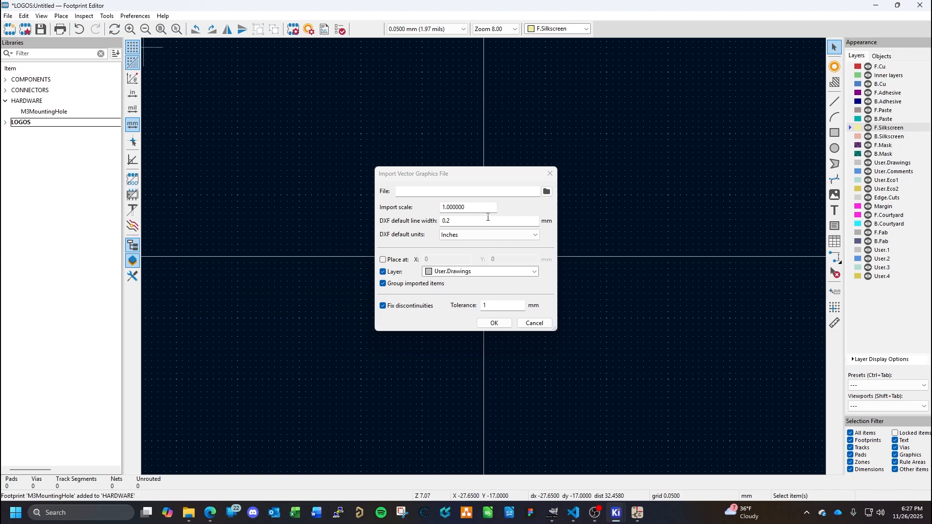
pyautogui.click(534, 323)
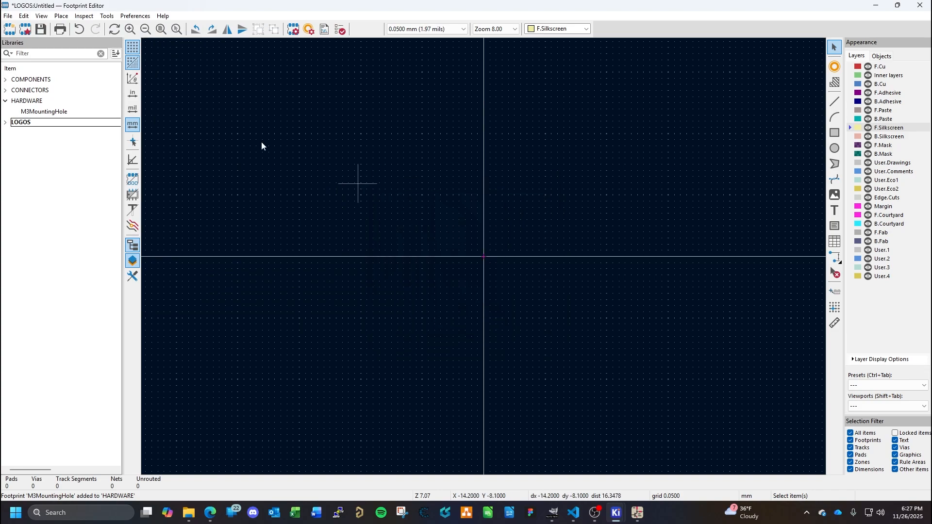
pyautogui.click(8, 16)
pyautogui.moveTo(67, 153)
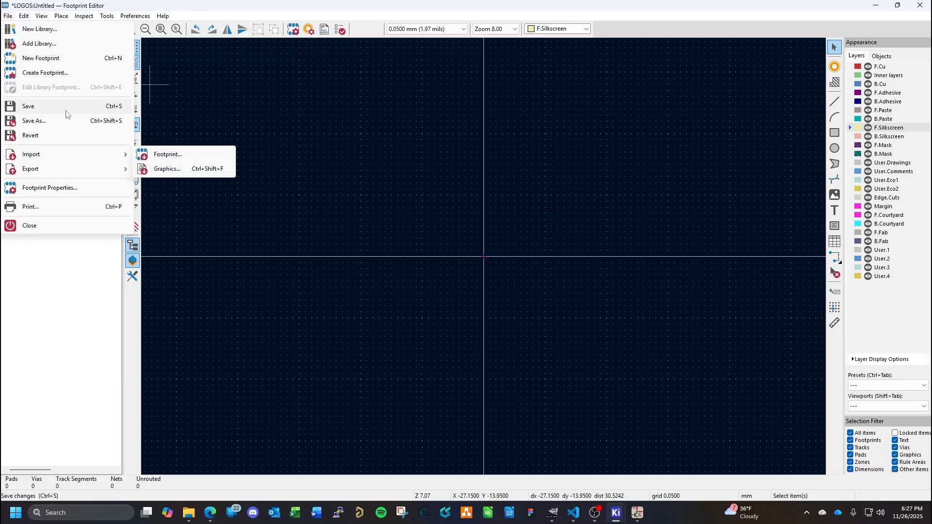
pyautogui.moveTo(25, 15)
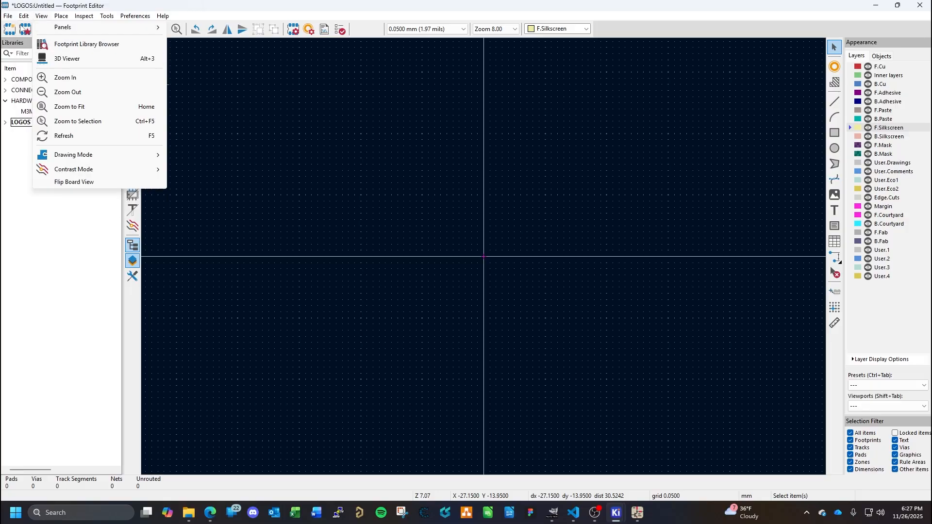
pyautogui.moveTo(109, 17)
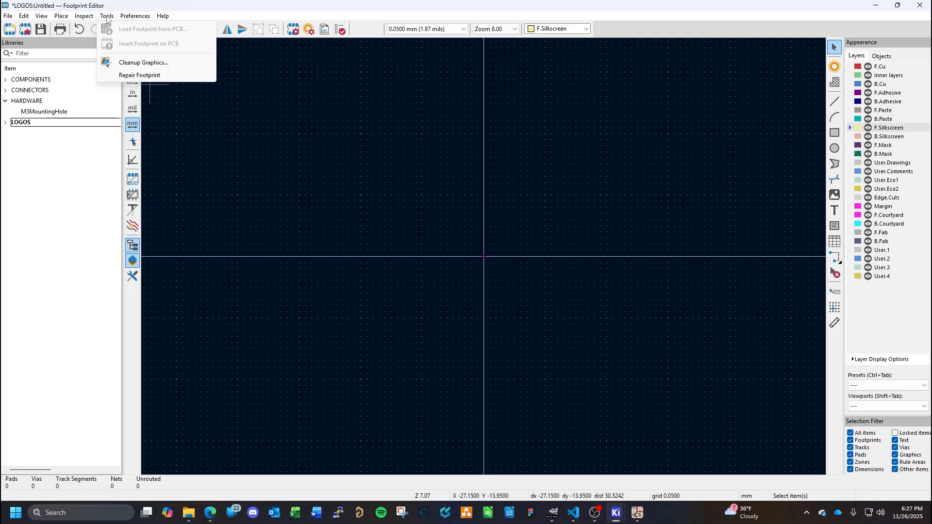
pyautogui.moveTo(140, 17)
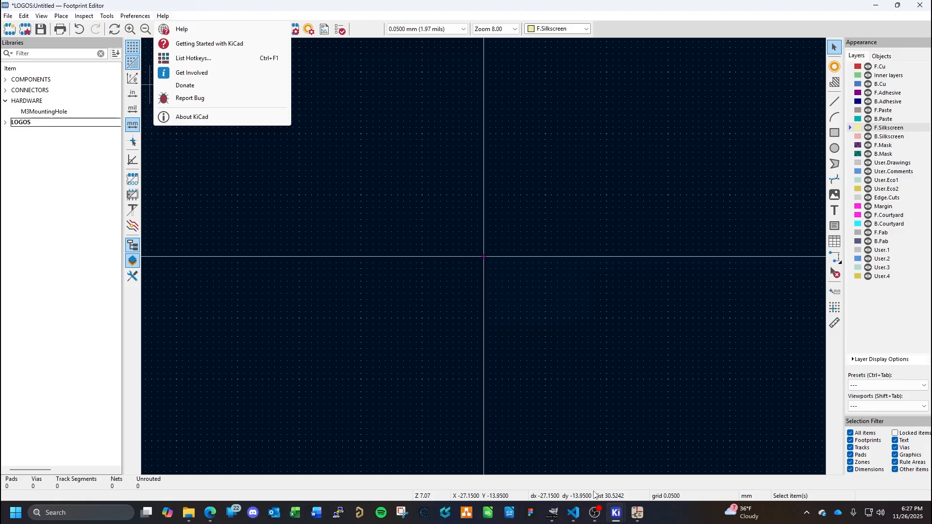
# - Switch to the KiCad project manager window and open the Image Converter
pyautogui.click(615, 514)
pyautogui.click(511, 468)
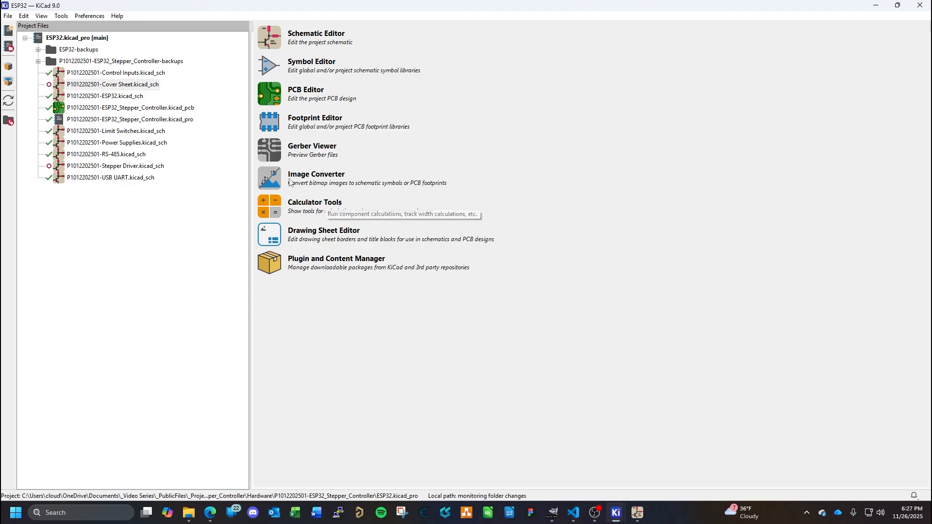
pyautogui.click(331, 173)
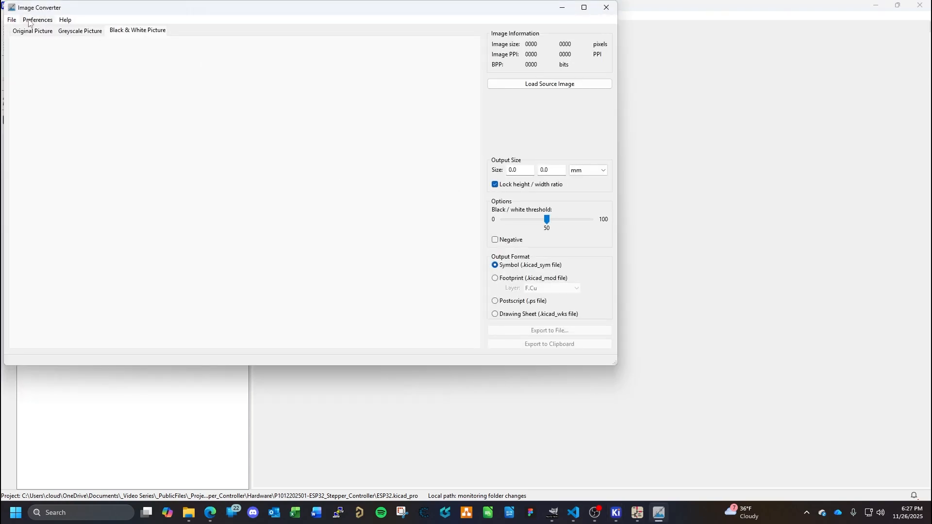
# - Load GenericLogo-10x40mm.bmp from the _Resources folder under Documents, _Video Series, _PublicFiles as the source image
pyautogui.click(12, 20)
pyautogui.click(26, 32)
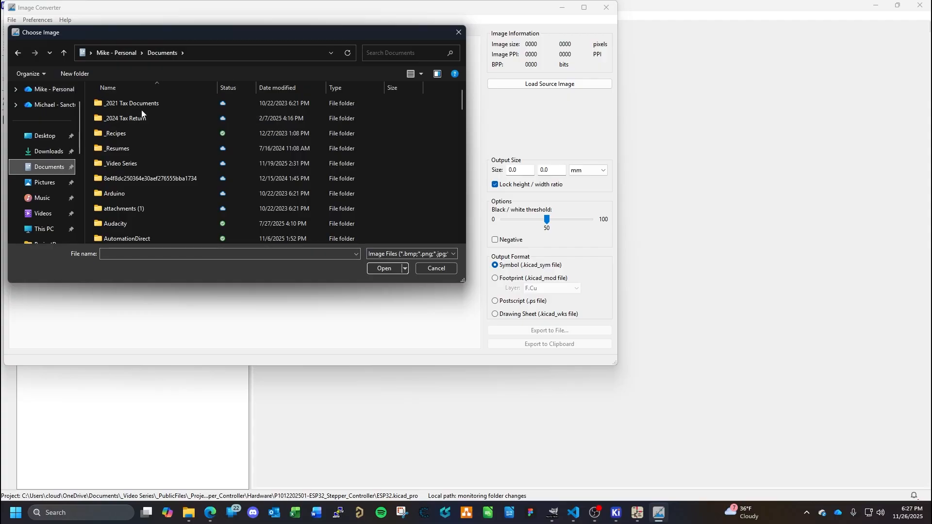
pyautogui.doubleClick(126, 161)
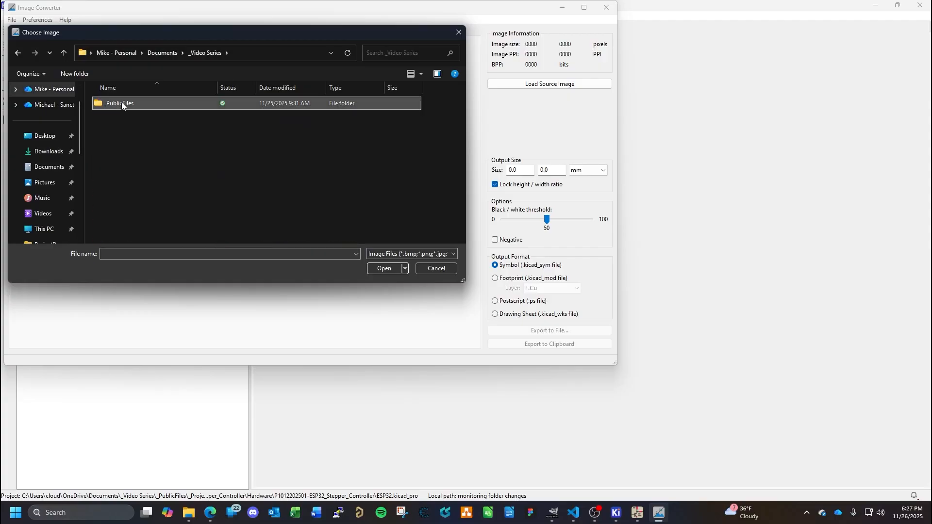
pyautogui.doubleClick(121, 103)
pyautogui.doubleClick(124, 133)
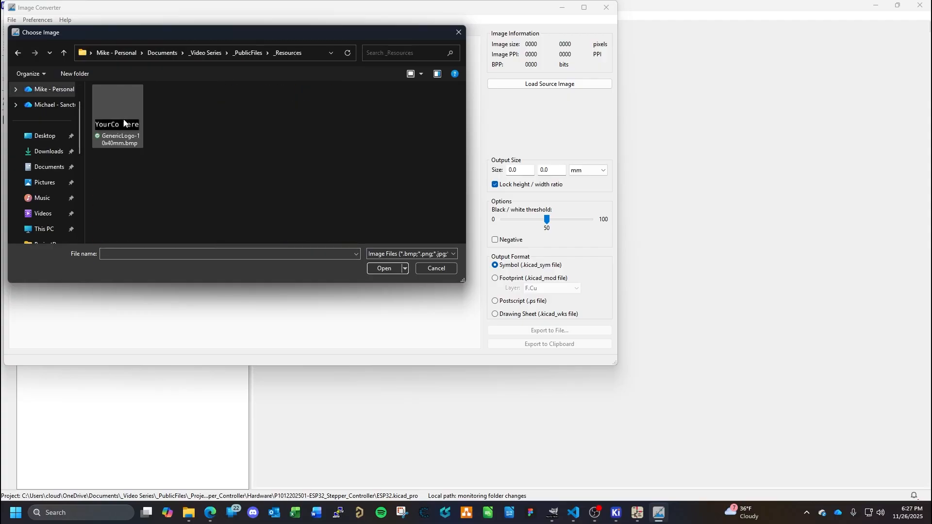
pyautogui.click(120, 119)
pyautogui.click(382, 267)
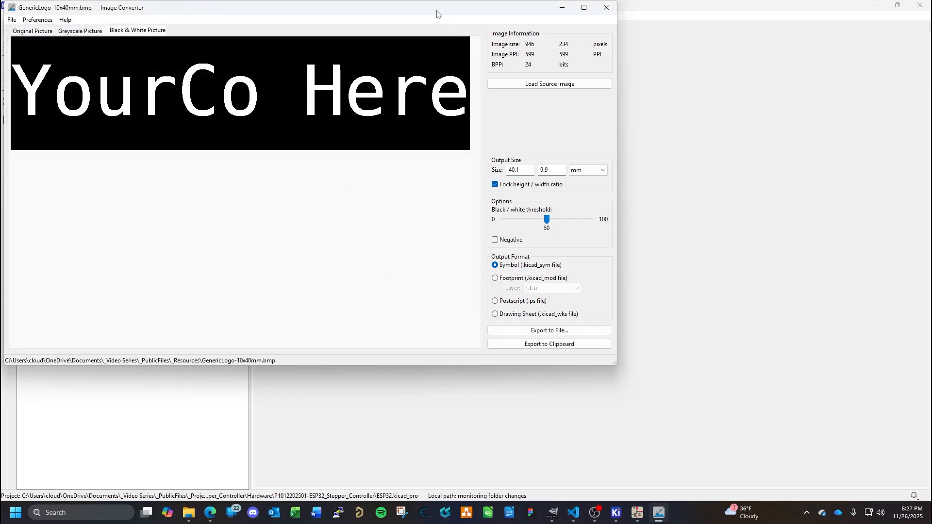
# - Set the output format to Footprint (.kicad_mod file) on the F.Silkscreen layer, leaving Negative off
pyautogui.moveTo(435, 10); pyautogui.dragTo(547, 47)
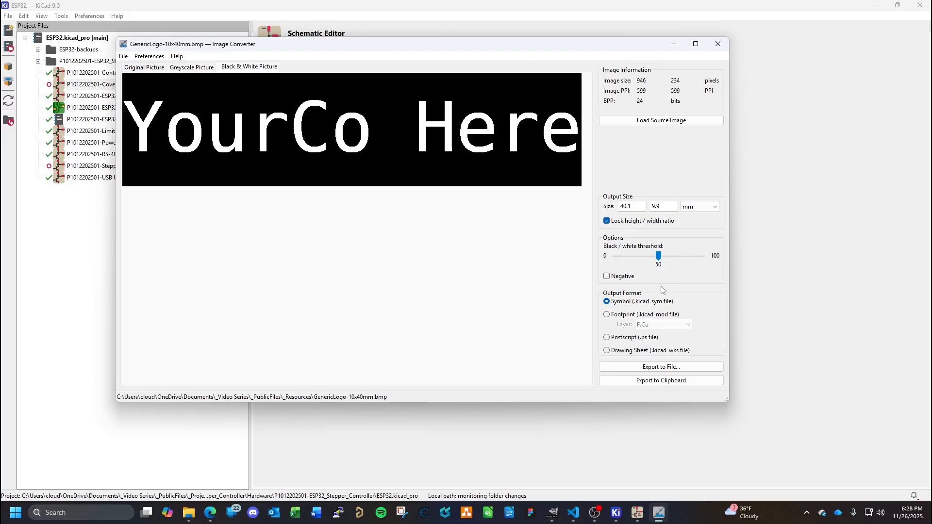
pyautogui.click(606, 276)
pyautogui.click(607, 276)
pyautogui.click(607, 315)
pyautogui.click(672, 326)
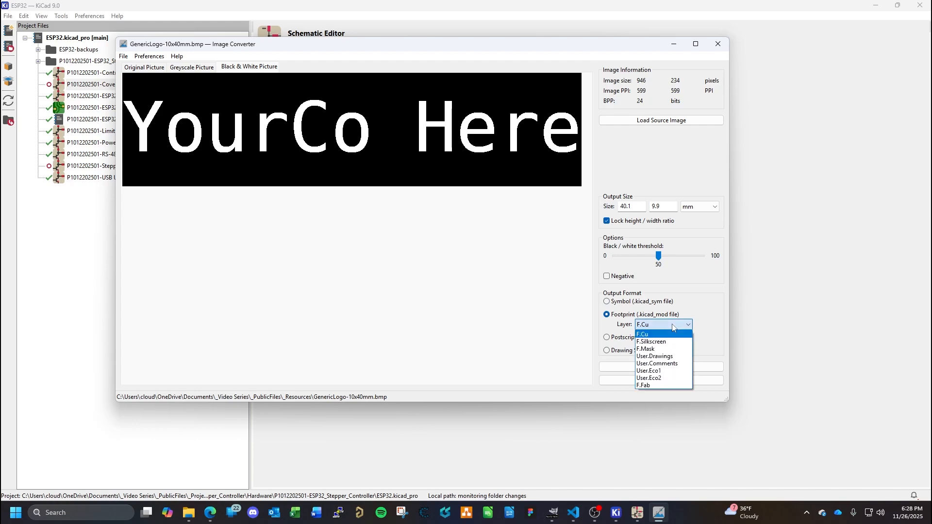
pyautogui.click(663, 342)
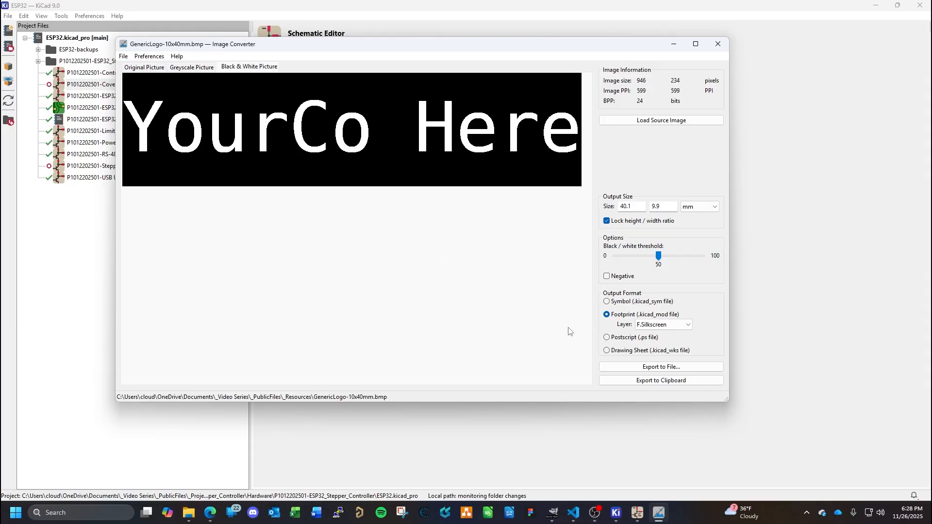
# - Export the footprint as Logo10x40mm into the LOGOS.pretty folder of the KiCad Library and close the Image Converter
pyautogui.click(665, 367)
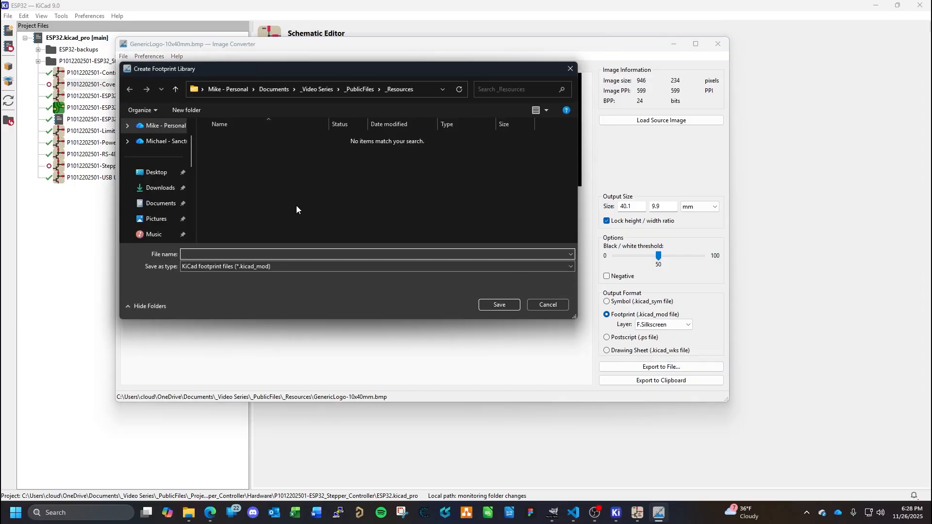
pyautogui.click(359, 89)
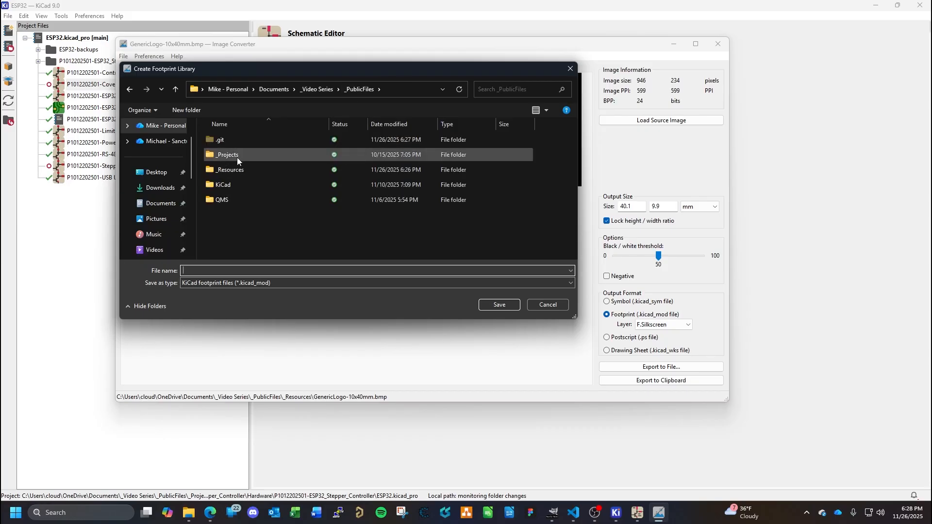
pyautogui.doubleClick(228, 185)
pyautogui.doubleClick(233, 140)
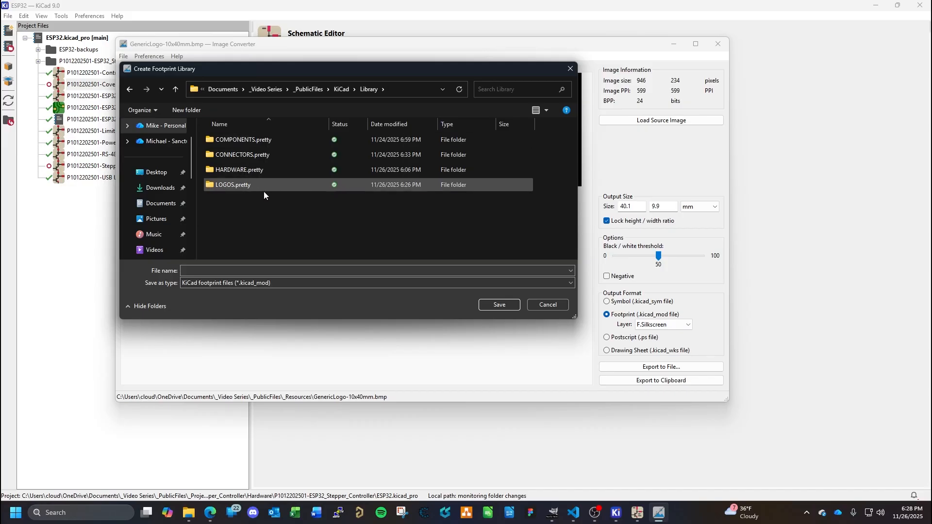
pyautogui.doubleClick(245, 171)
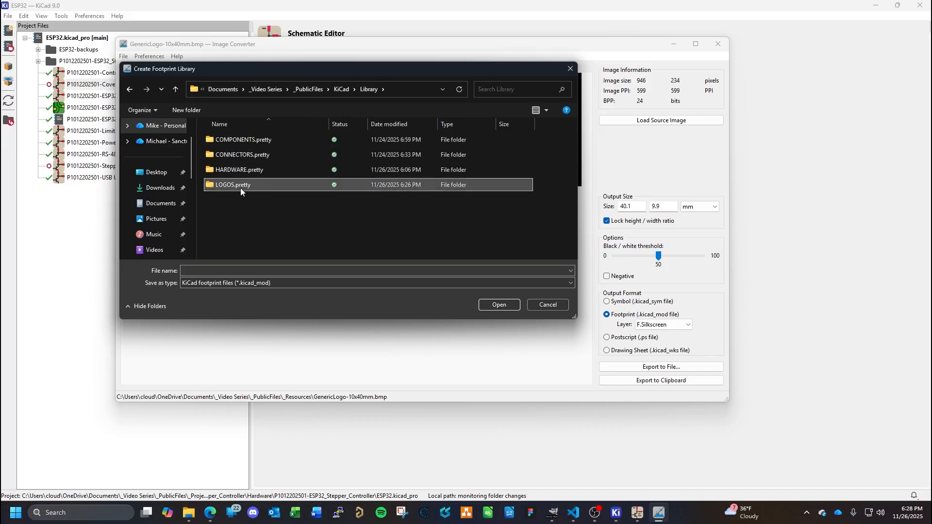
pyautogui.doubleClick(240, 187)
pyautogui.click(240, 255)
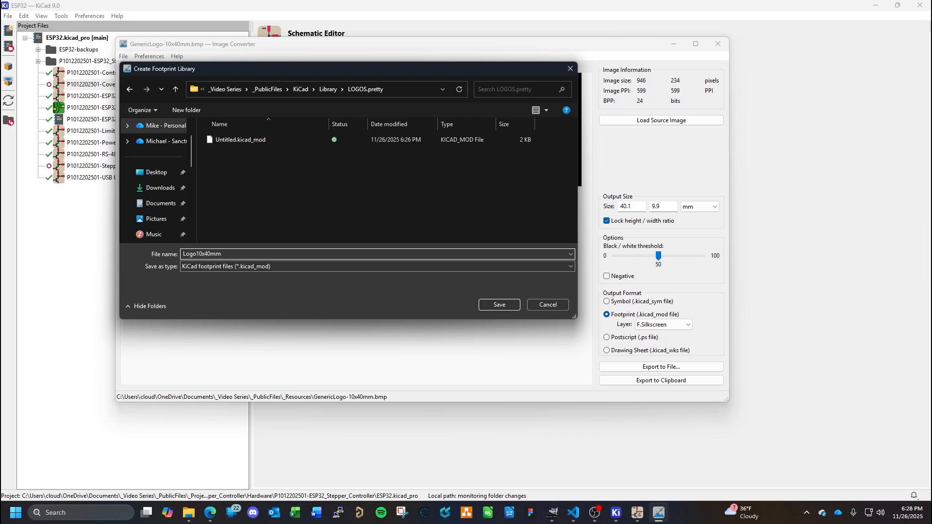
pyautogui.click(501, 306)
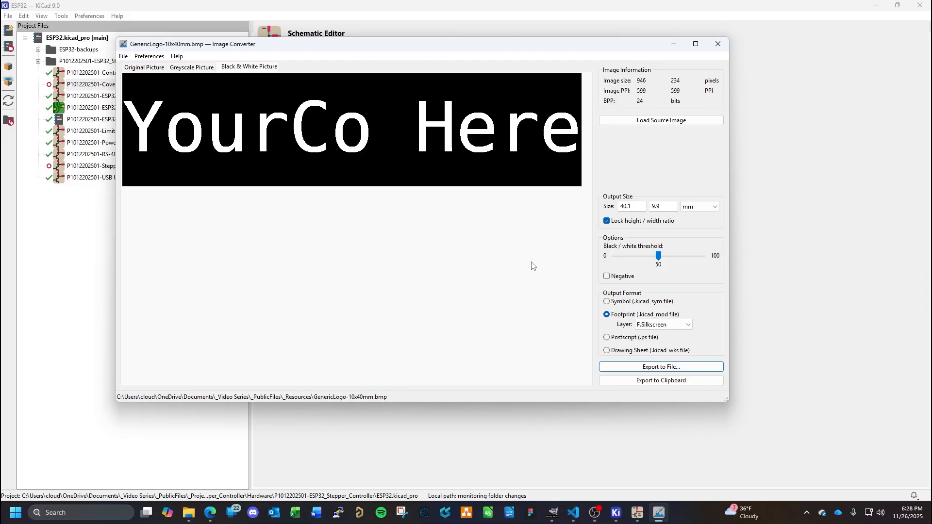
pyautogui.click(718, 45)
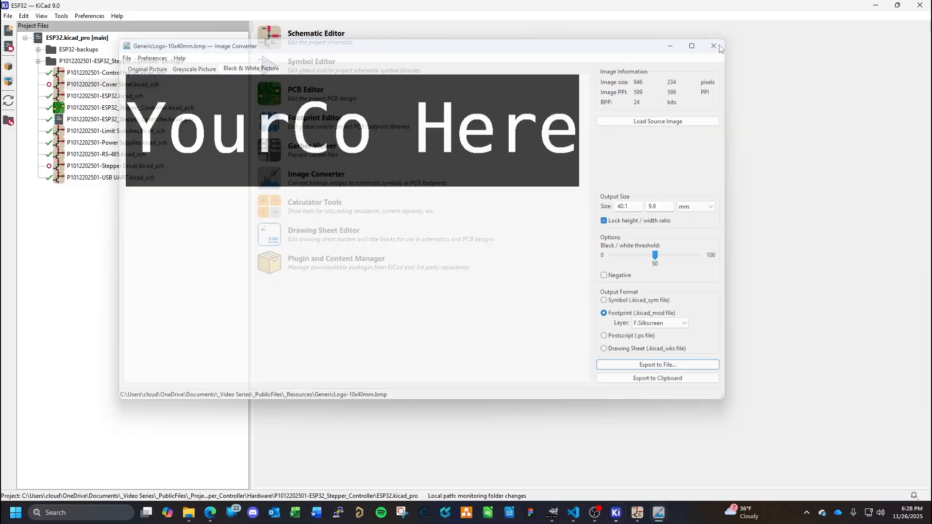
# - Return to the Footprint Editor, save the changes, and delete the Untitled footprint from the LOGOS library
pyautogui.moveTo(617, 515)
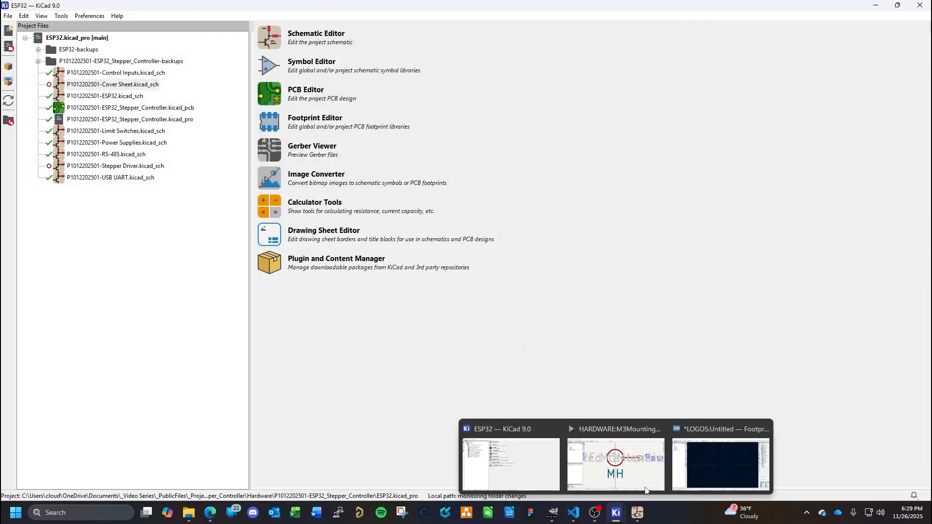
pyautogui.click(721, 461)
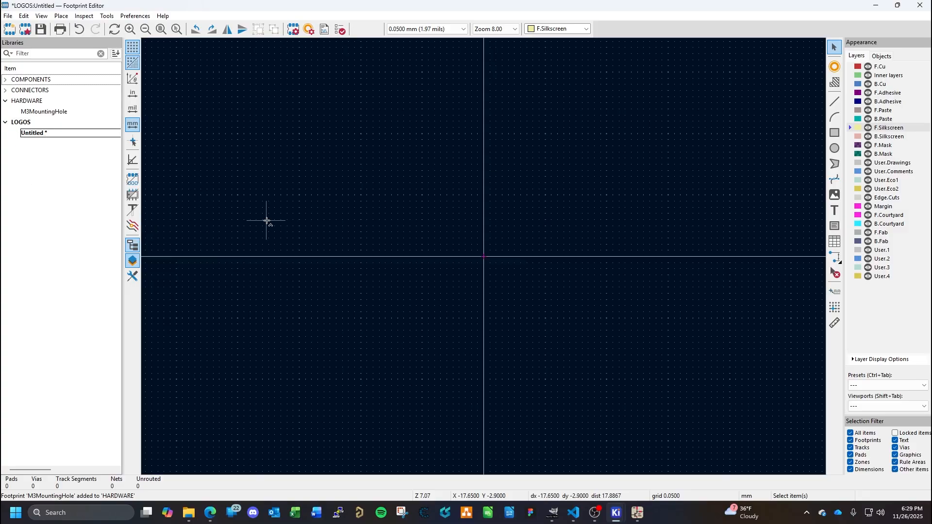
pyautogui.hotkey('ctrl', 's')
pyautogui.click(35, 136)
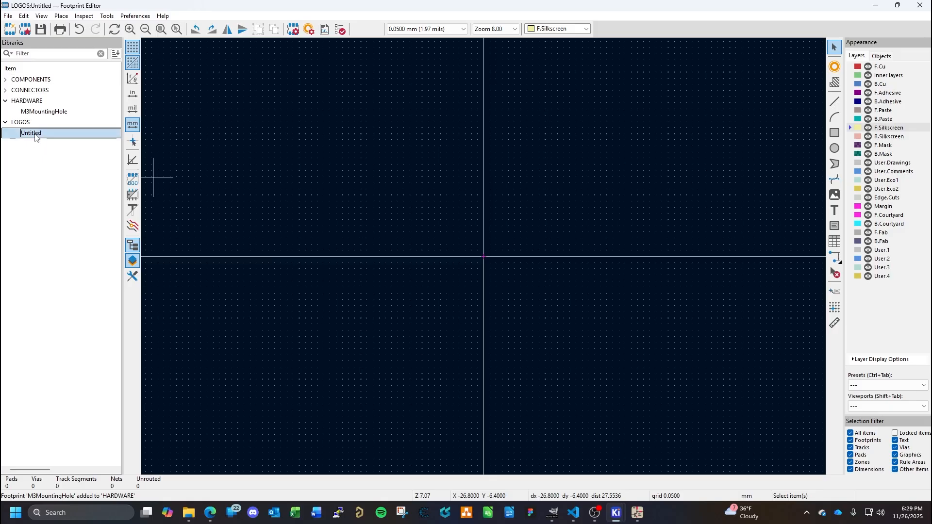
pyautogui.rightClick(35, 137)
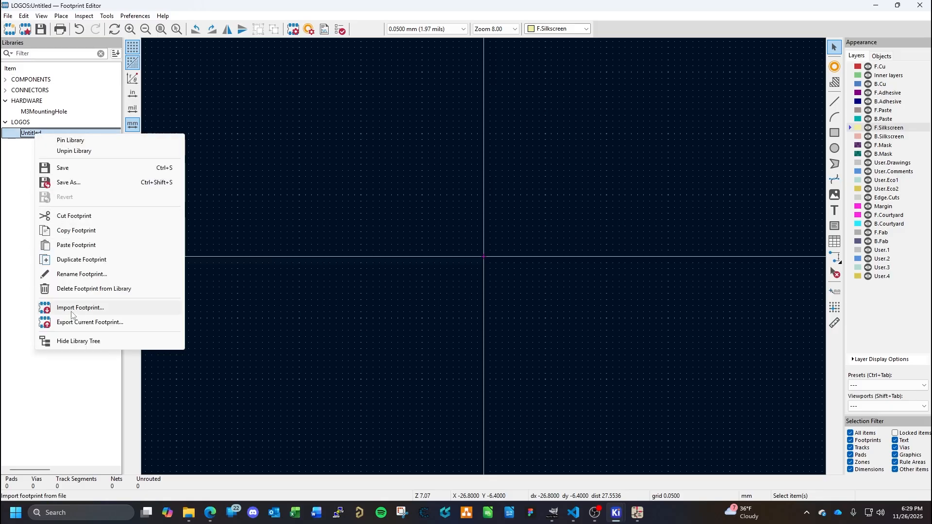
pyautogui.click(86, 290)
pyautogui.click(485, 250)
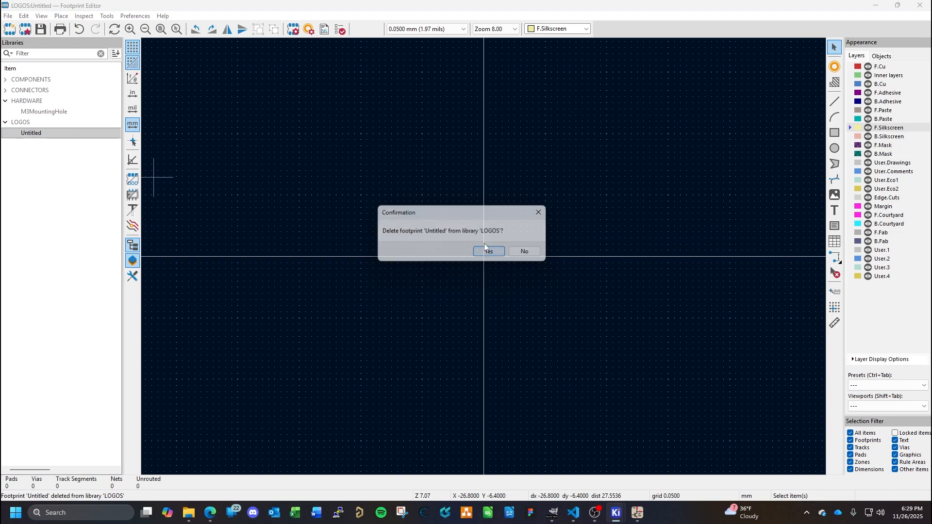
# - Open the Logo10x40mm footprint for review and reload GenericLogo-10x40mm.bmp as the source image in the Image Converter
pyautogui.doubleClick(42, 133)
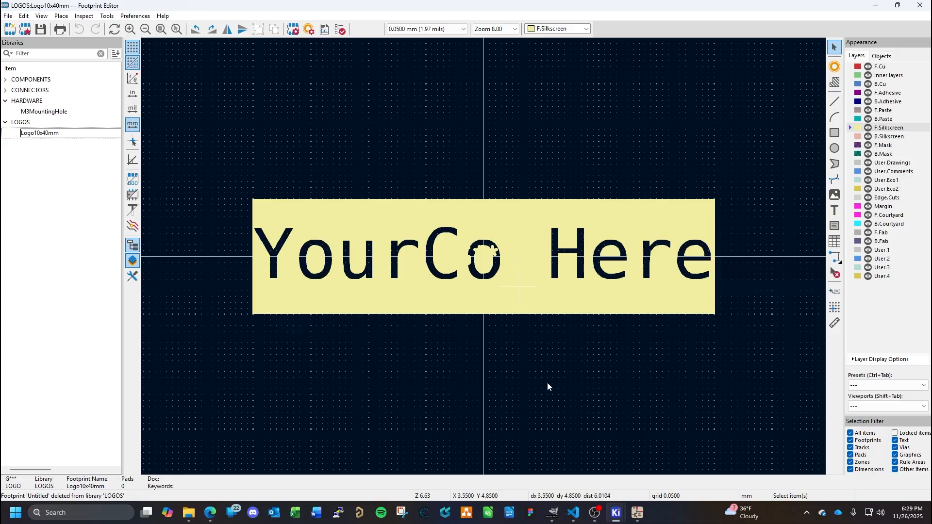
pyautogui.moveTo(629, 515)
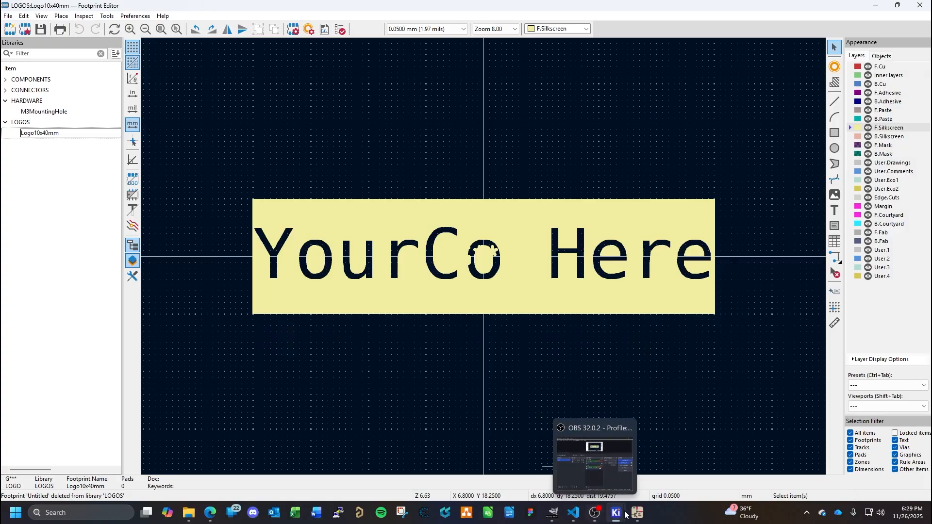
pyautogui.click(511, 451)
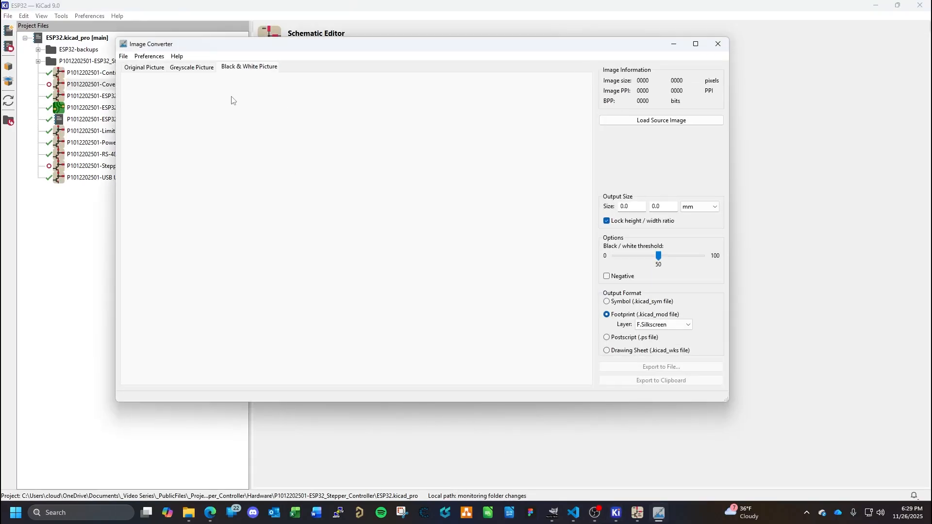
pyautogui.click(630, 122)
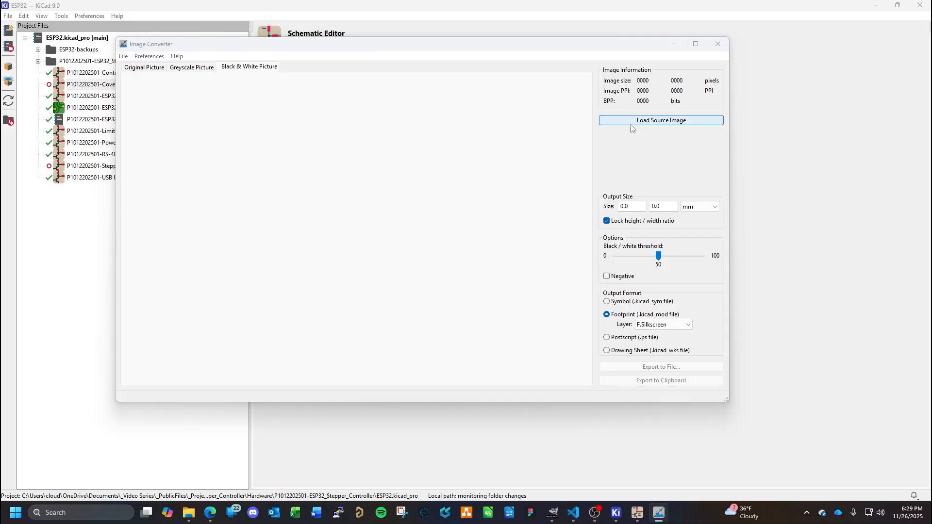
pyautogui.doubleClick(229, 136)
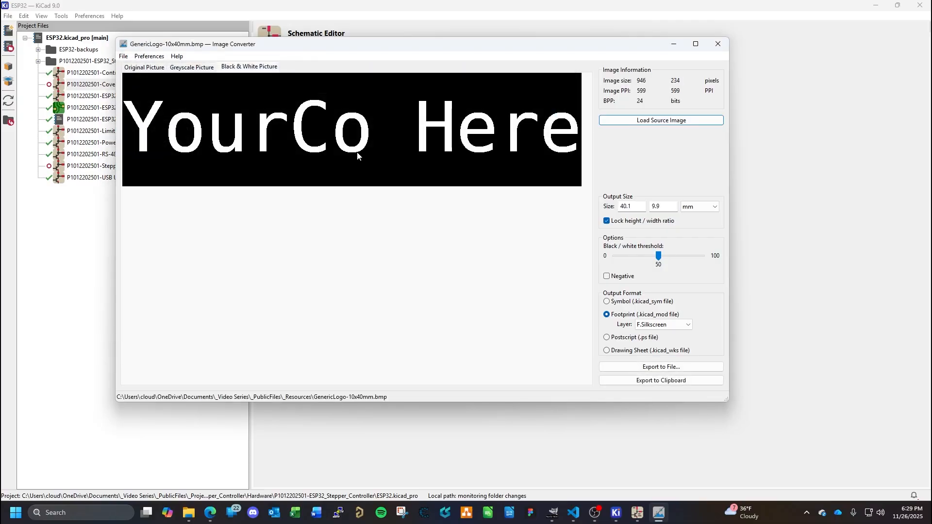
# - Enable Negative and export the footprint to LOGOS.pretty, overwriting the existing Logo10x40mm.kicad_mod
pyautogui.click(607, 277)
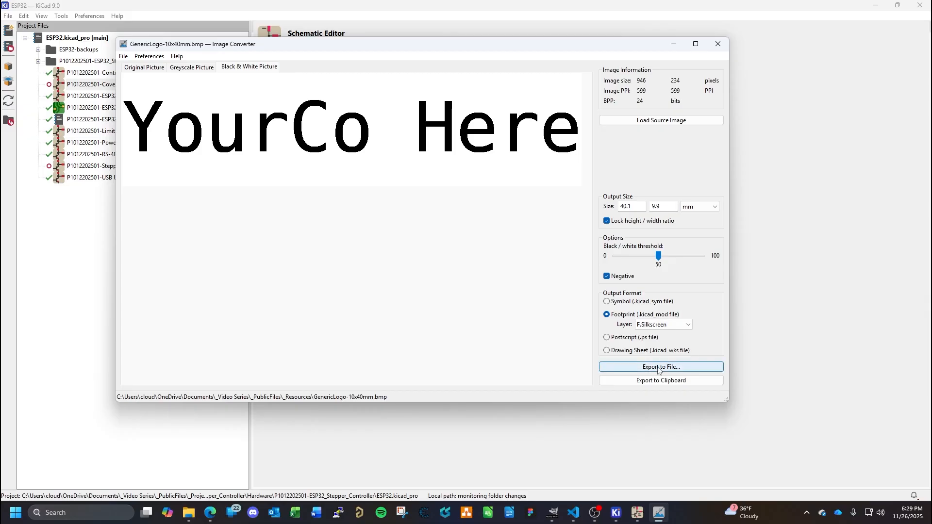
pyautogui.click(658, 367)
pyautogui.click(257, 139)
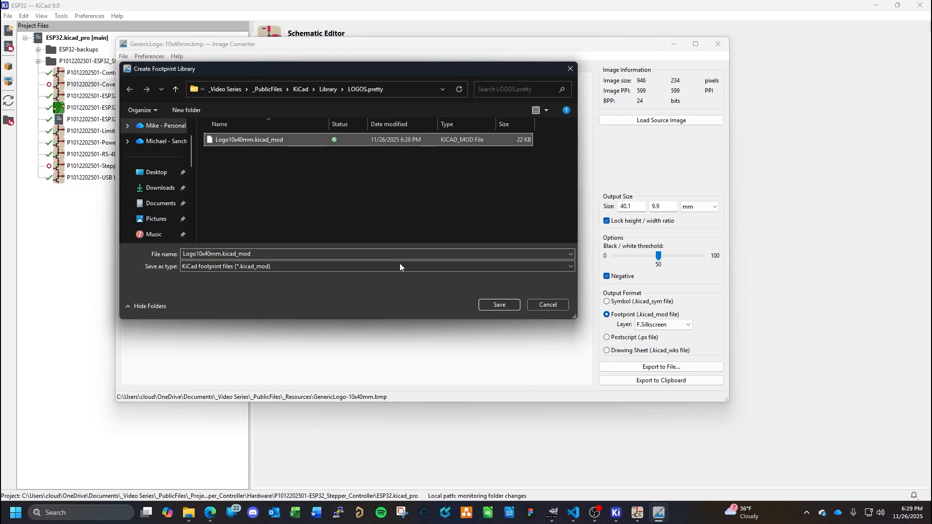
pyautogui.click(501, 306)
pyautogui.click(490, 256)
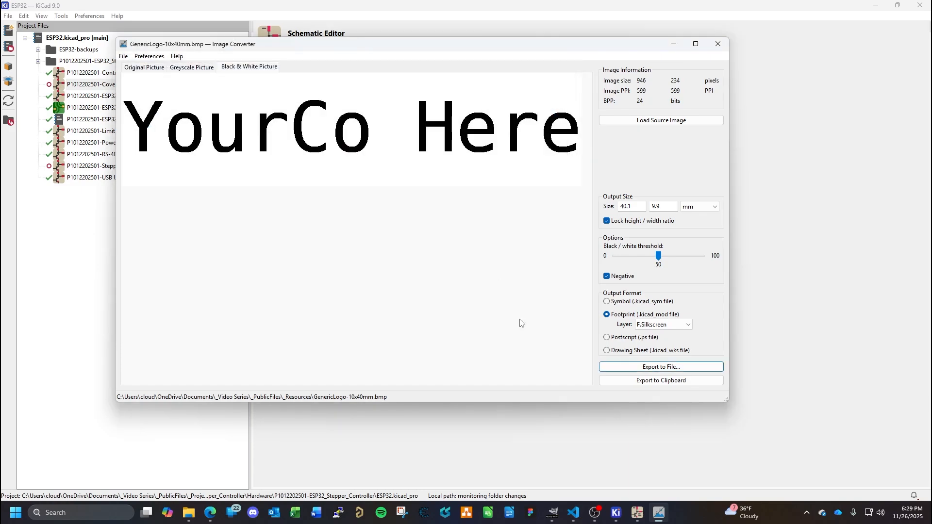
# - In the Footprint Editor, delete the G*** reference text from the Logo10x40mm footprint and save it
pyautogui.moveTo(639, 515)
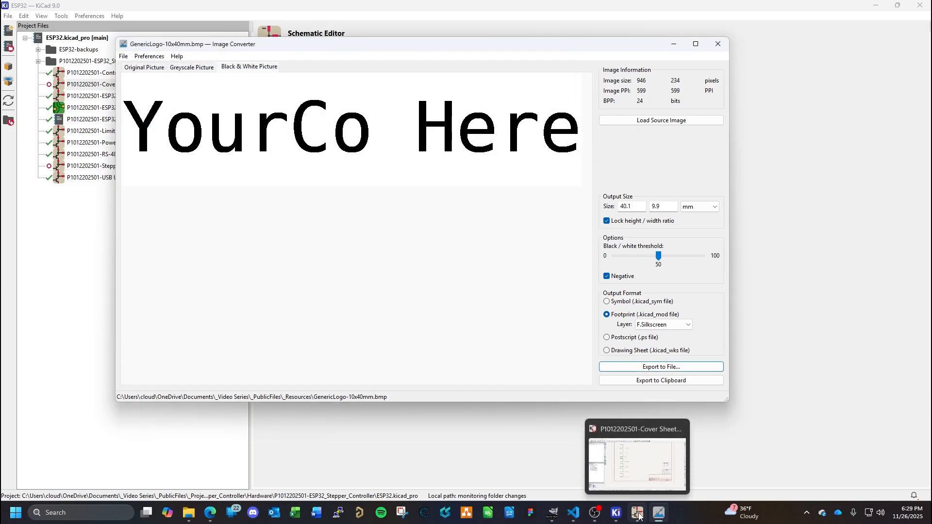
pyautogui.click(709, 444)
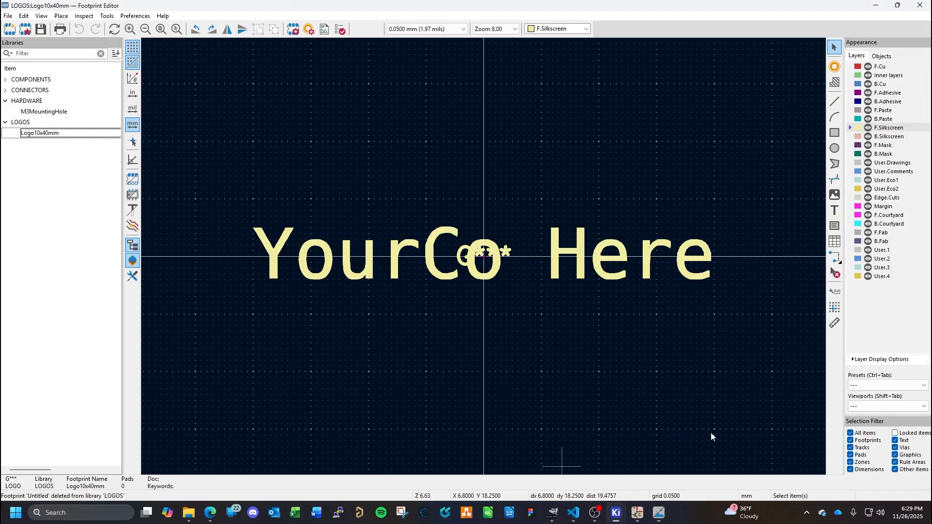
pyautogui.click(463, 261)
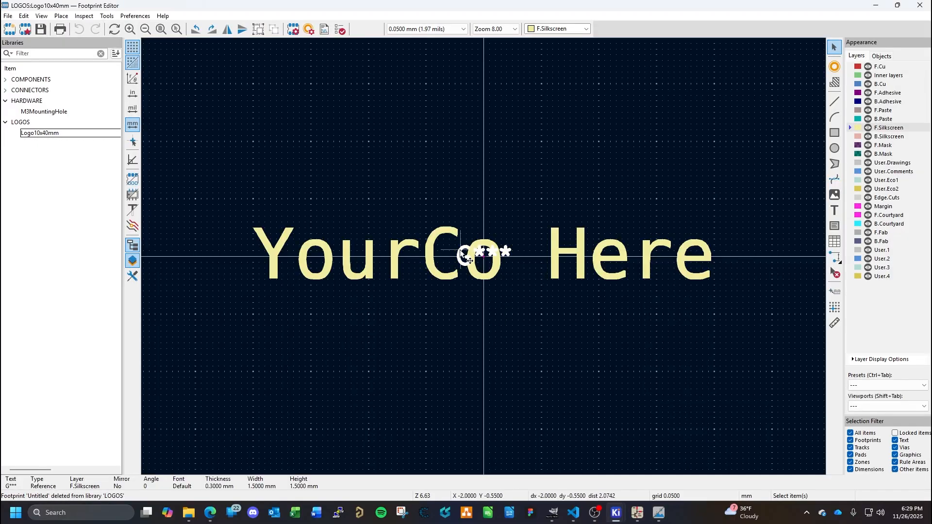
pyautogui.moveTo(463, 261); pyautogui.dragTo(494, 303)
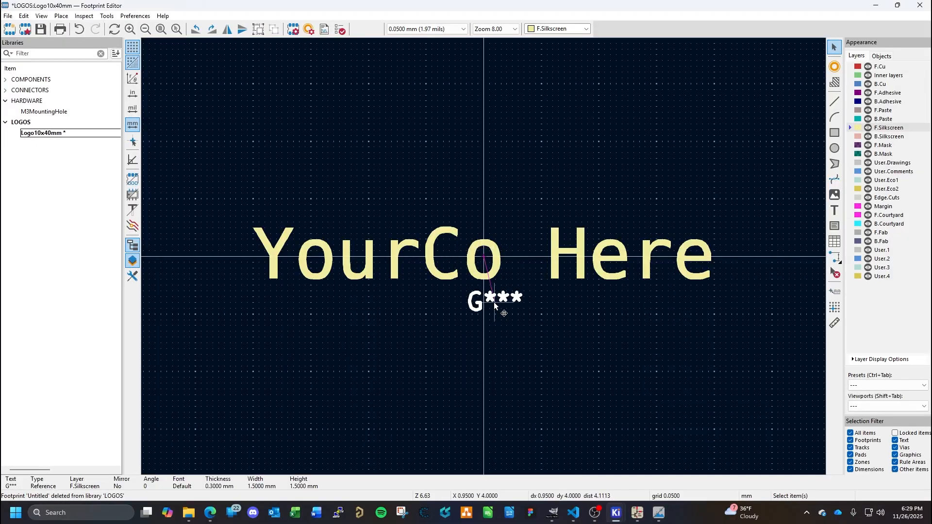
pyautogui.press('Delete')
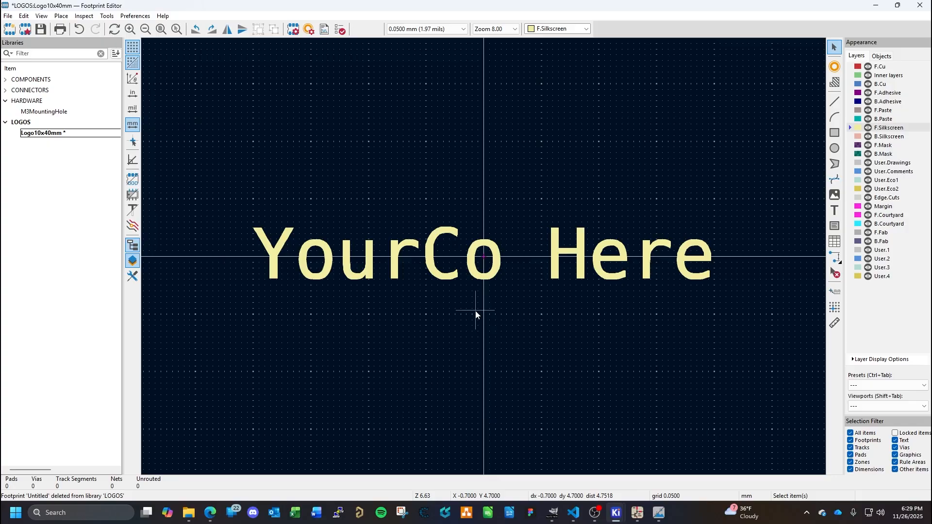
pyautogui.hotkey('ctrl', 's')
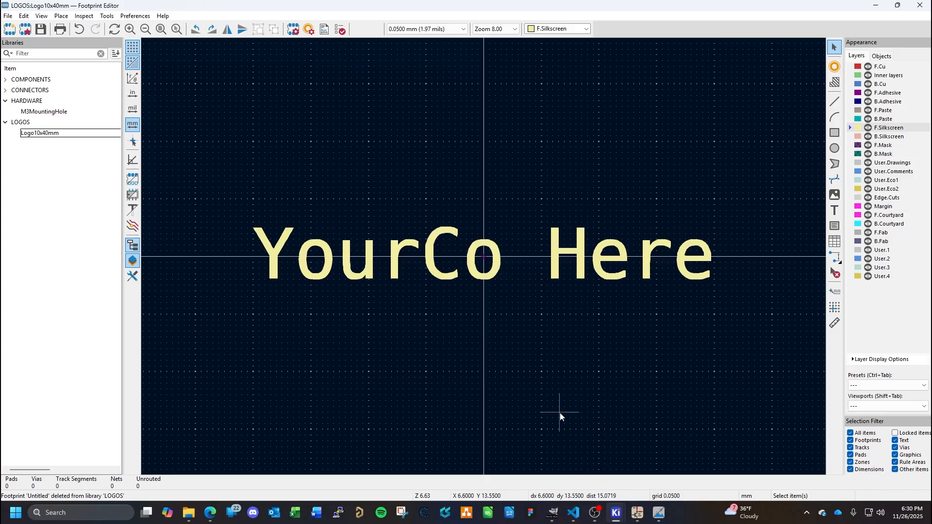
# - Switch to the Symbol Editor and create a new global symbol library named LOGOS in the KiCad Library folder
pyautogui.moveTo(619, 515)
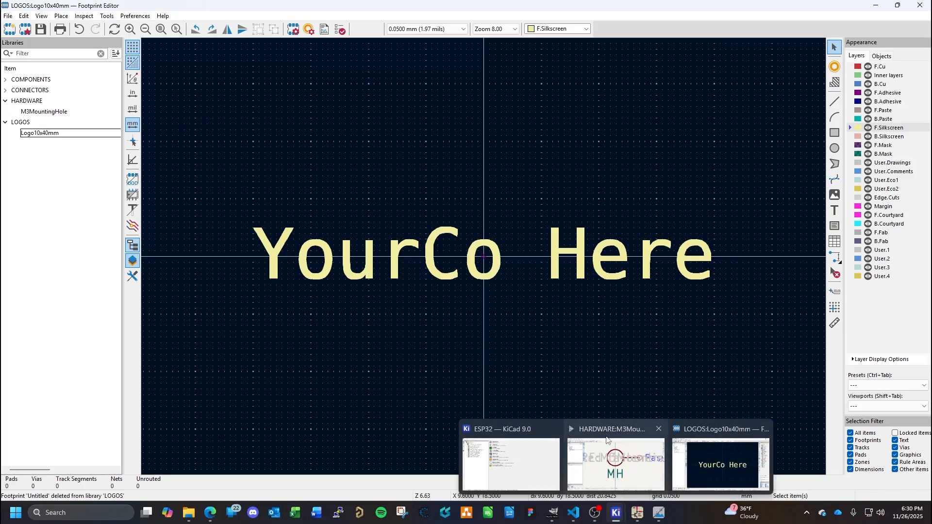
pyautogui.click(613, 437)
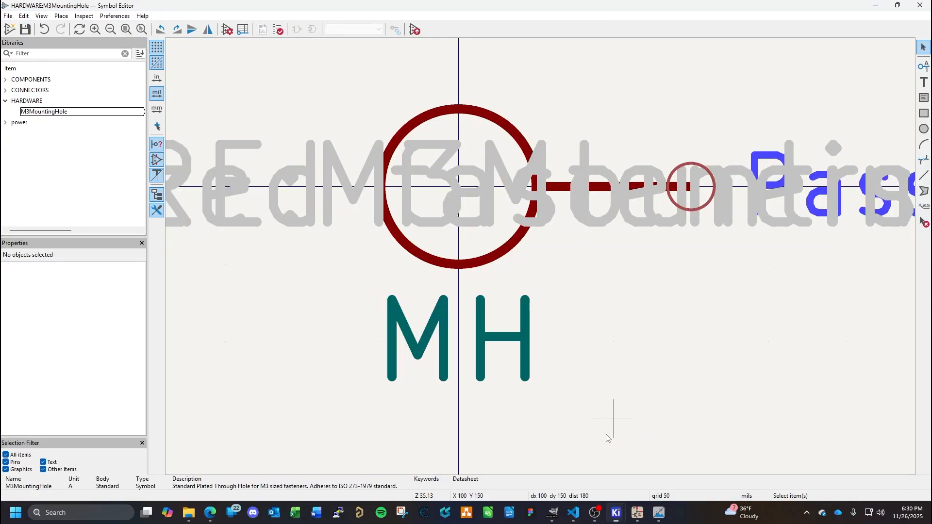
pyautogui.click(6, 101)
pyautogui.click(8, 16)
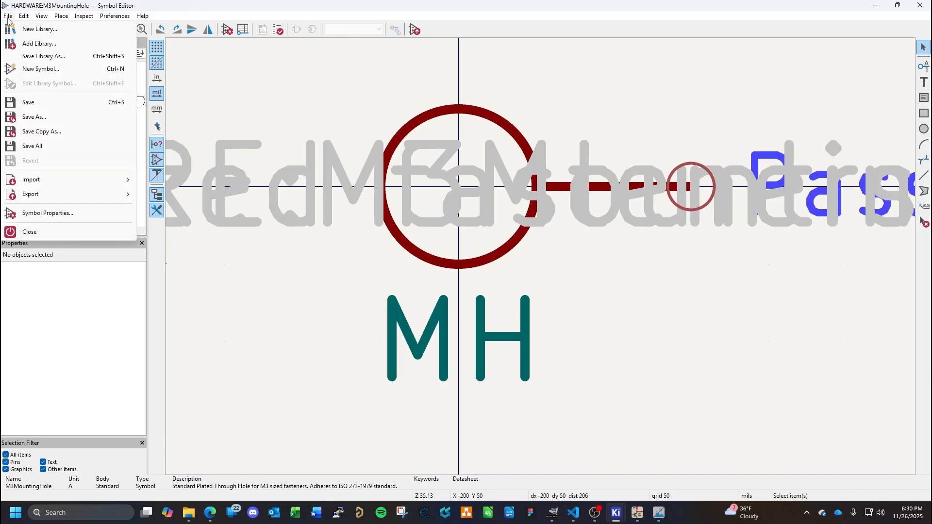
pyautogui.click(30, 28)
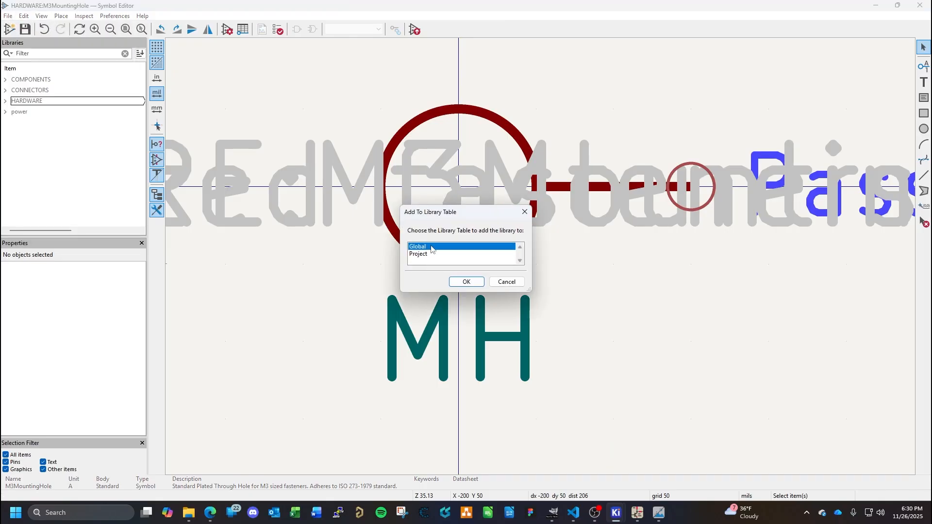
pyautogui.click(474, 282)
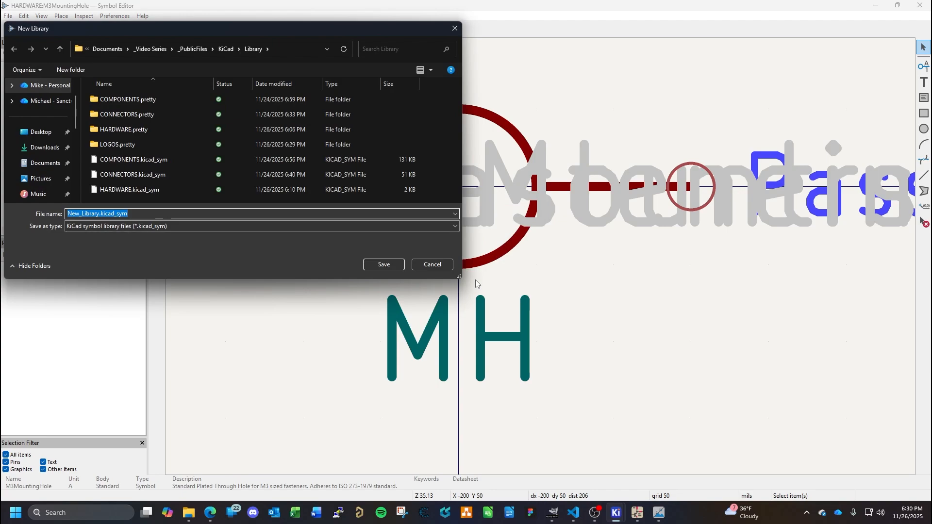
pyautogui.write('LOGOS')
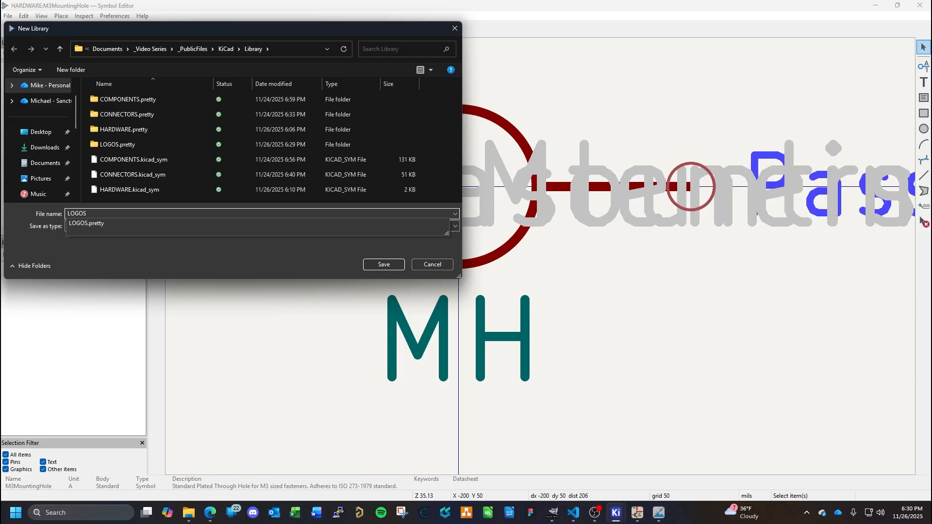
pyautogui.press('Return')
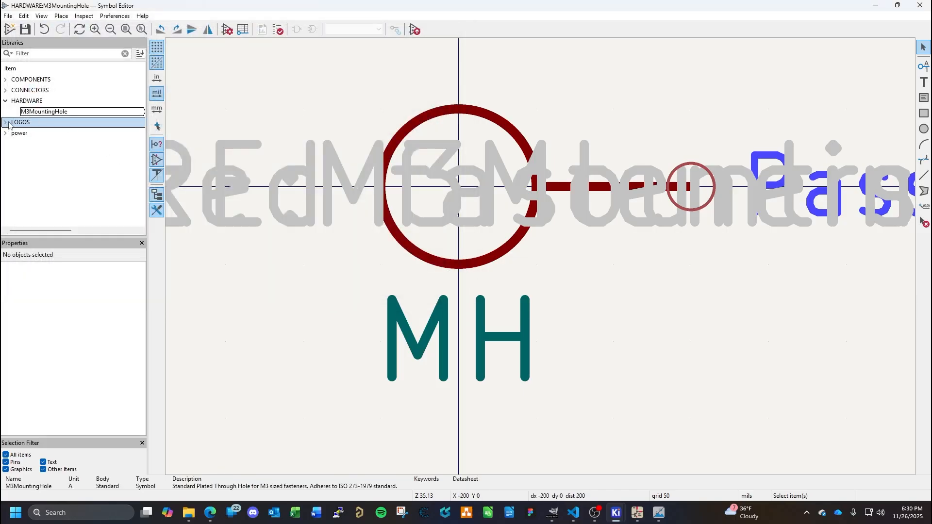
# - Create the symbol LOGO10x40mm in the LOGOS library with reference designator LGO and pin number text, pin name text and pin name inside disabled
pyautogui.click(8, 30)
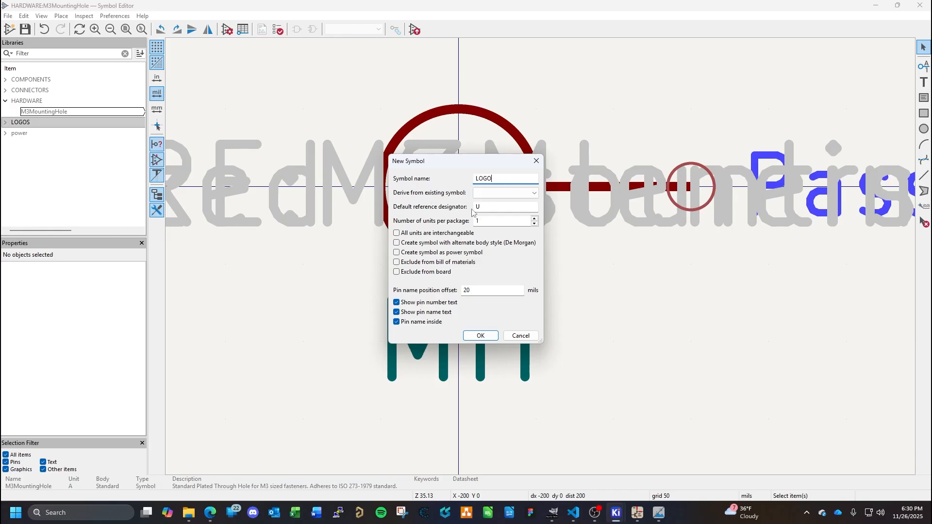
pyautogui.doubleClick(499, 180)
pyautogui.write('L')
pyautogui.doubleClick(504, 208)
pyautogui.click(397, 302)
pyautogui.click(397, 312)
pyautogui.click(397, 322)
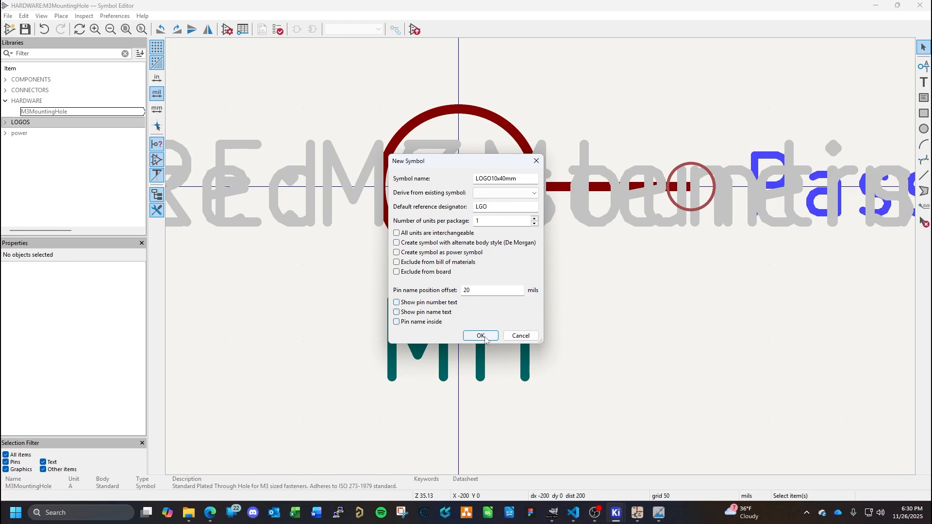
pyautogui.click(480, 336)
# - Move the LGO reference text straight up from the origin to clear space for the symbol body
pyautogui.scroll(3, 594, 313)
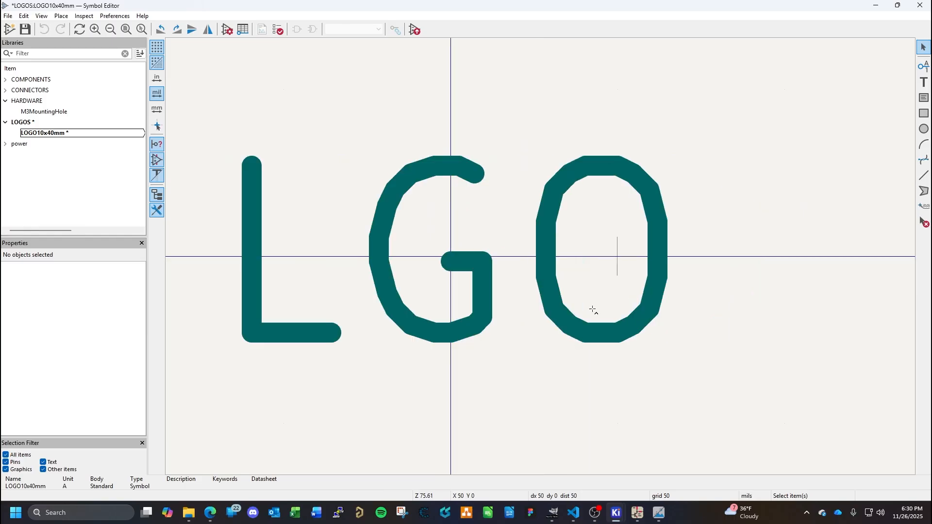
pyautogui.scroll(-5, 542, 258)
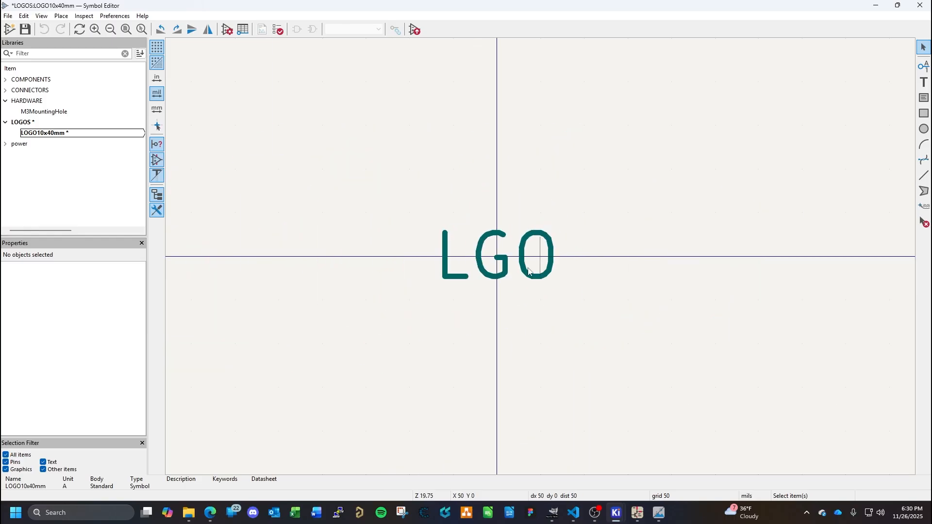
pyautogui.click(506, 276)
pyautogui.doubleClick(506, 276)
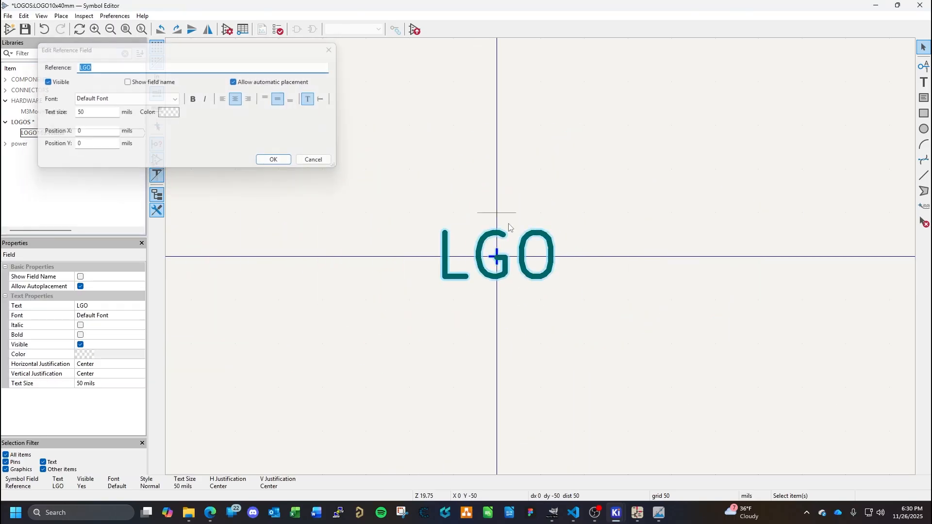
pyautogui.press('Escape')
pyautogui.moveTo(502, 264); pyautogui.dragTo(502, 160)
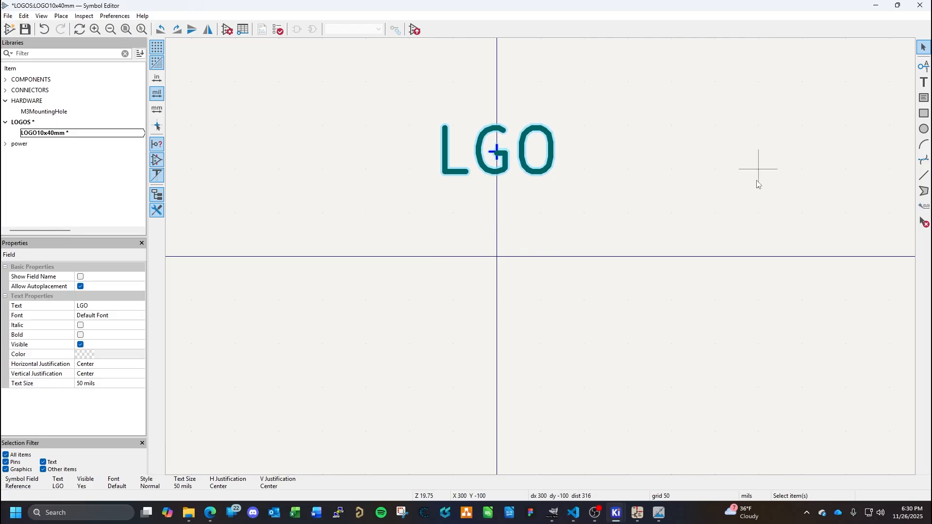
# - Draw a rectangle 350 mils wide and 100 mils high below the reference text and centre it on the origin
pyautogui.click(924, 113)
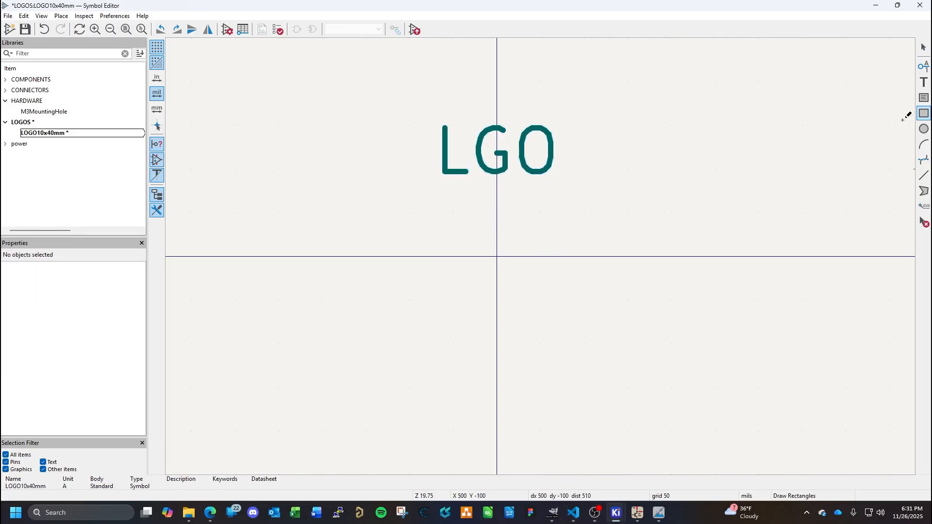
pyautogui.click(425, 212)
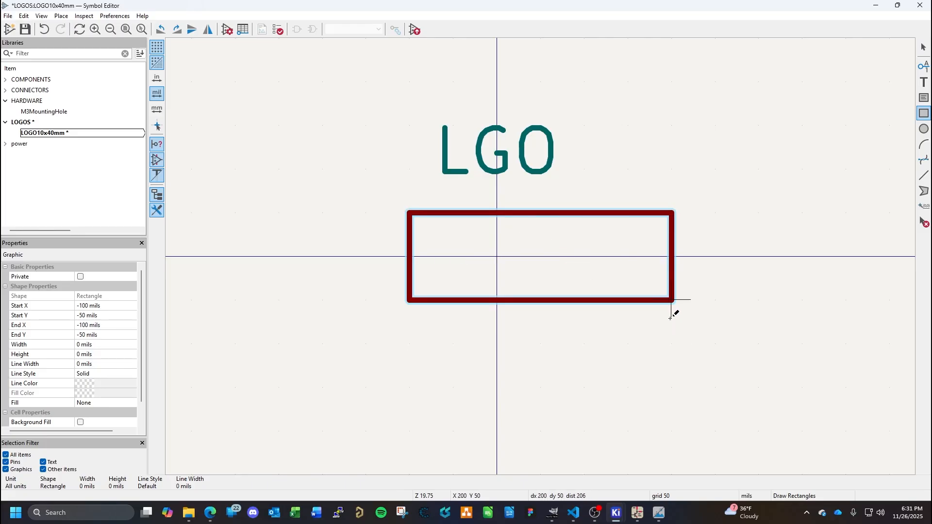
pyautogui.click(730, 304)
pyautogui.press('Escape')
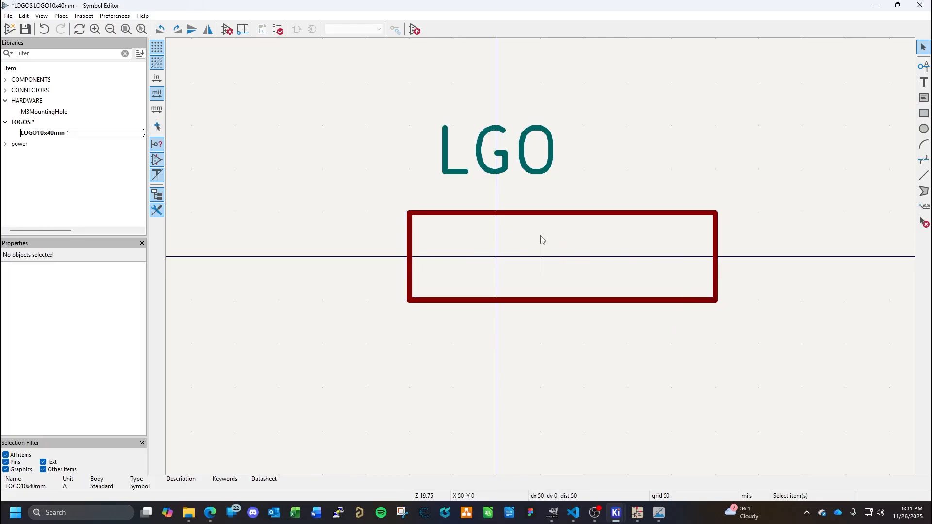
pyautogui.click(570, 212)
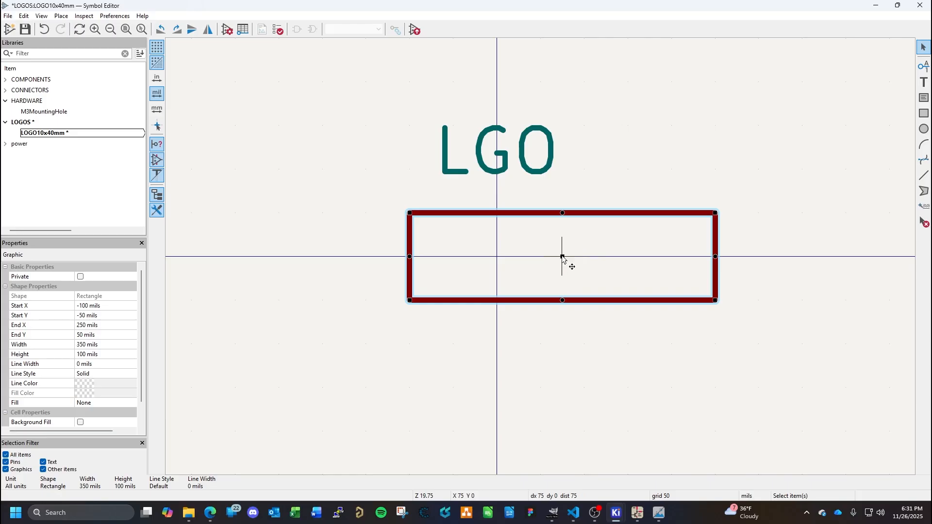
pyautogui.moveTo(562, 257); pyautogui.dragTo(504, 260)
# - Move the LGO reference text to just above the rectangle's upper-left corner
pyautogui.doubleClick(493, 150)
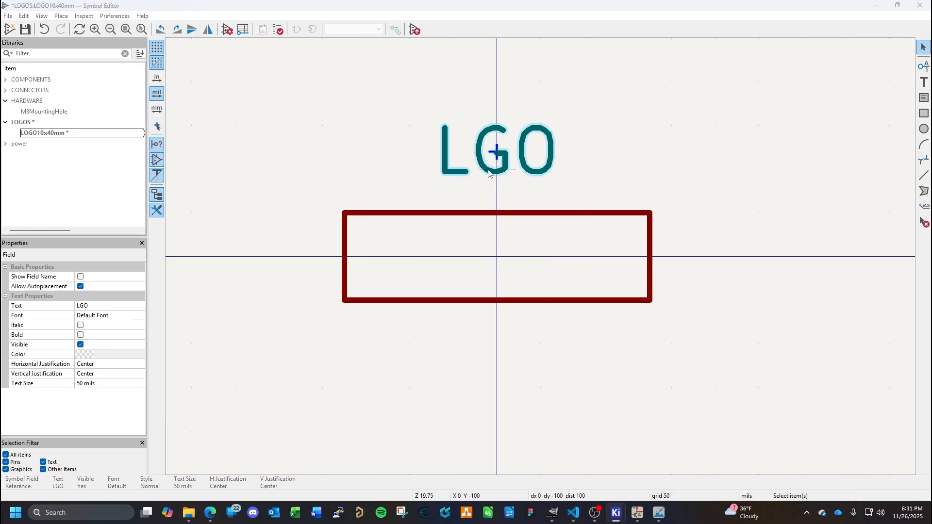
pyautogui.press('Escape')
pyautogui.moveTo(505, 168); pyautogui.dragTo(401, 183)
pyautogui.click(542, 140)
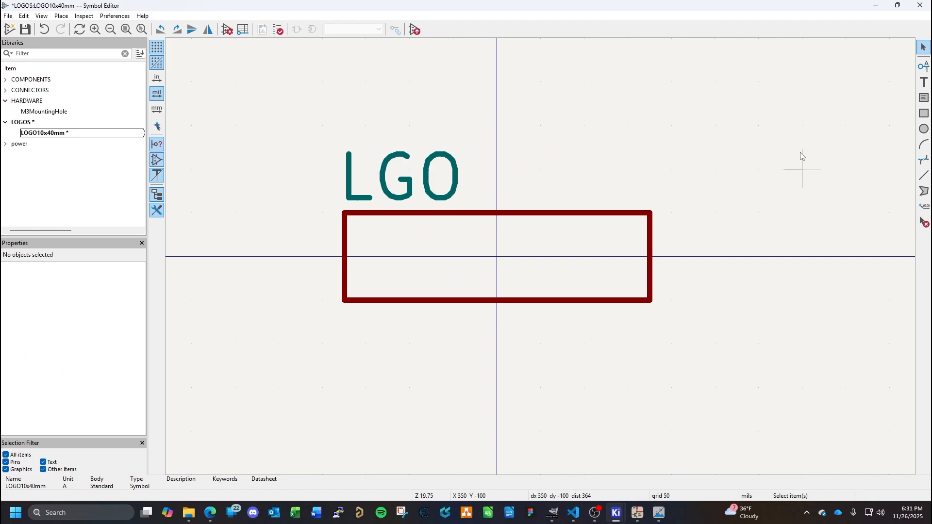
# - Add the text "10mm x 40mm" at size 50 mils, centred horizontally on the origin inside the rectangle
pyautogui.click(923, 83)
pyautogui.click(482, 279)
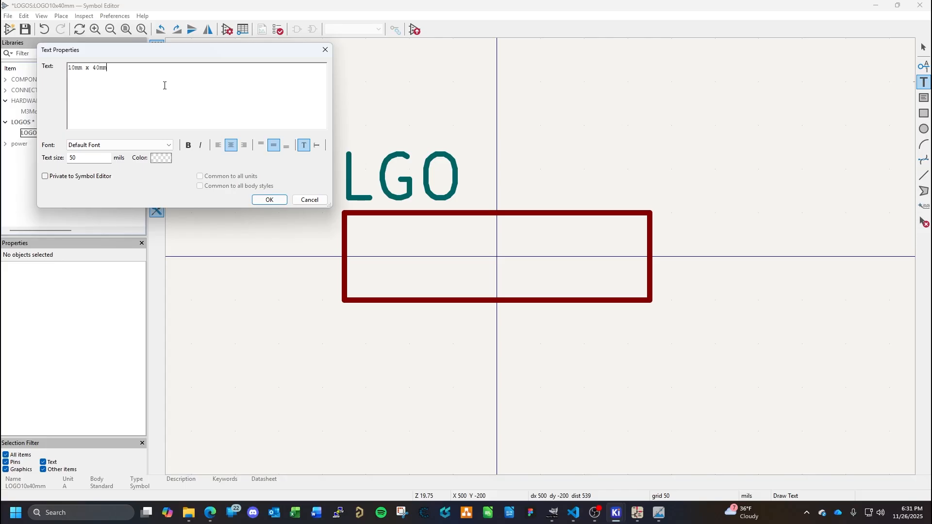
pyautogui.click(275, 201)
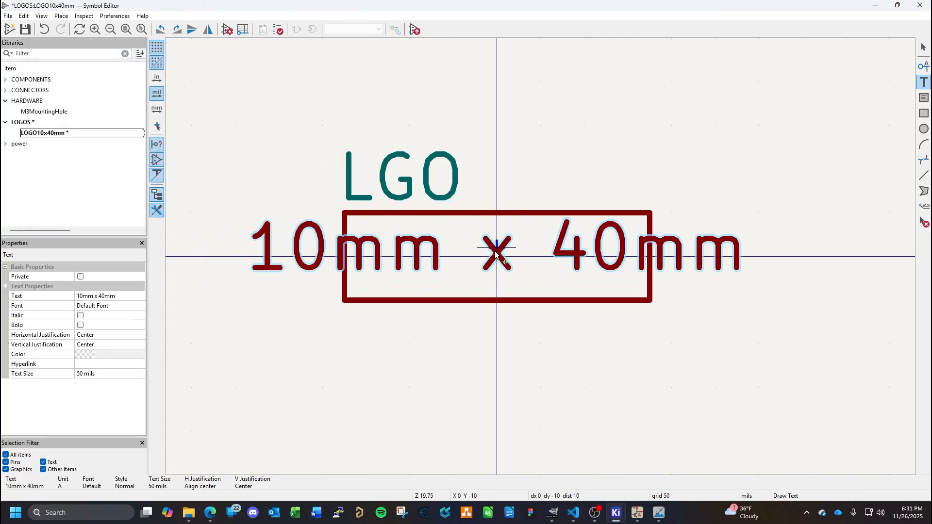
pyautogui.click(495, 253)
pyautogui.click(538, 305)
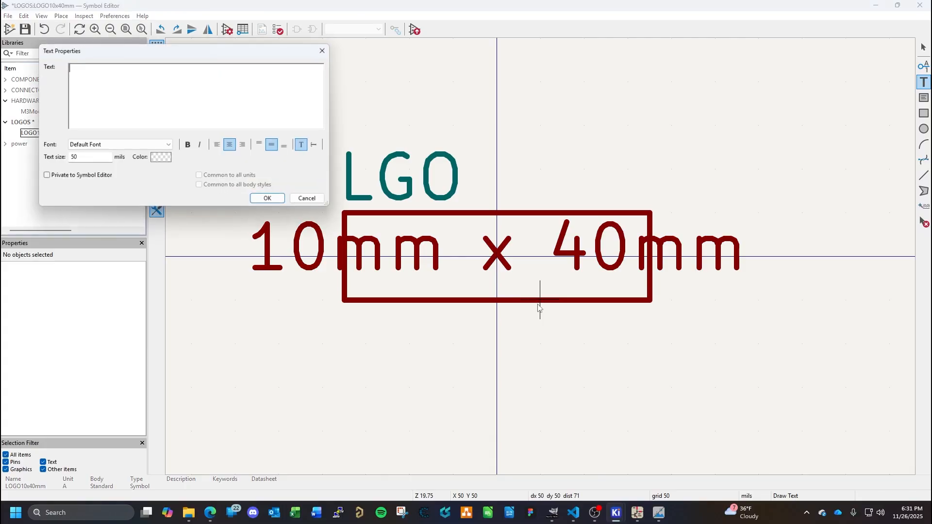
pyautogui.press('Escape')
pyautogui.press('Escape')
# - Widen the rectangle on both sides to 600 mils, from X -300 to X 300 mils, so it encloses the text
pyautogui.click(550, 302)
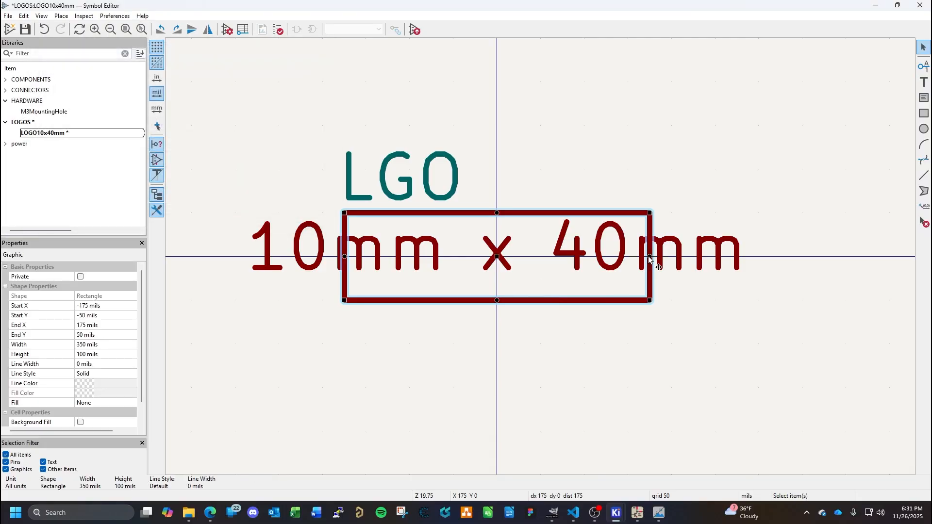
pyautogui.moveTo(652, 257); pyautogui.dragTo(765, 251)
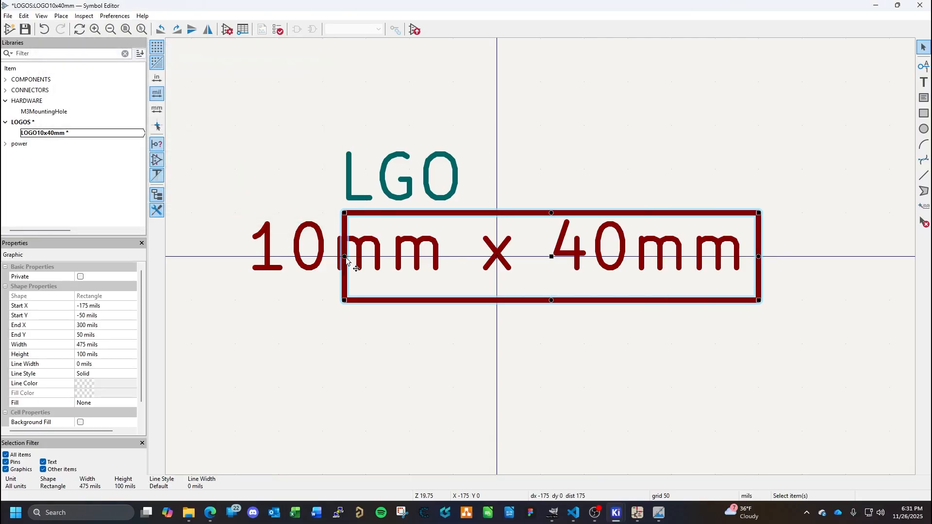
pyautogui.moveTo(345, 257); pyautogui.dragTo(245, 251)
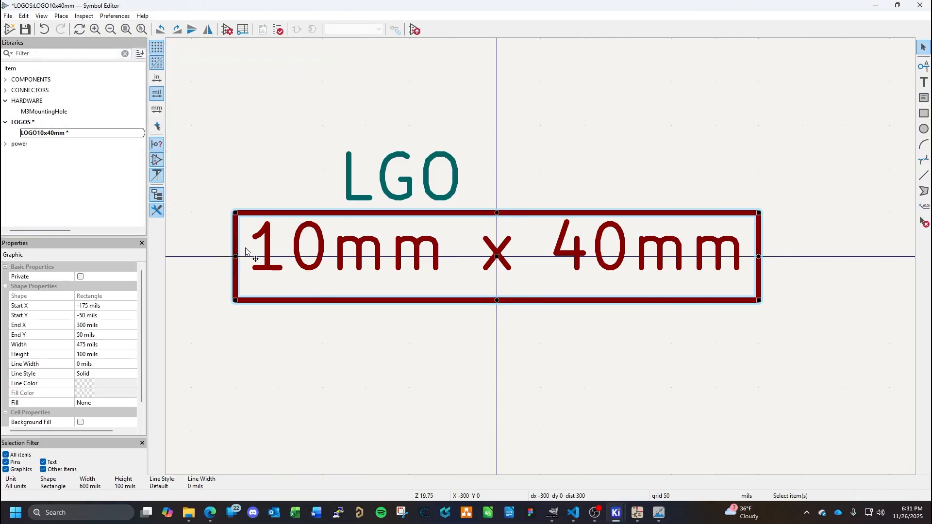
# - Move the "10mm x 40mm" text slightly down to centre it vertically in the rectangle
pyautogui.doubleClick(579, 253)
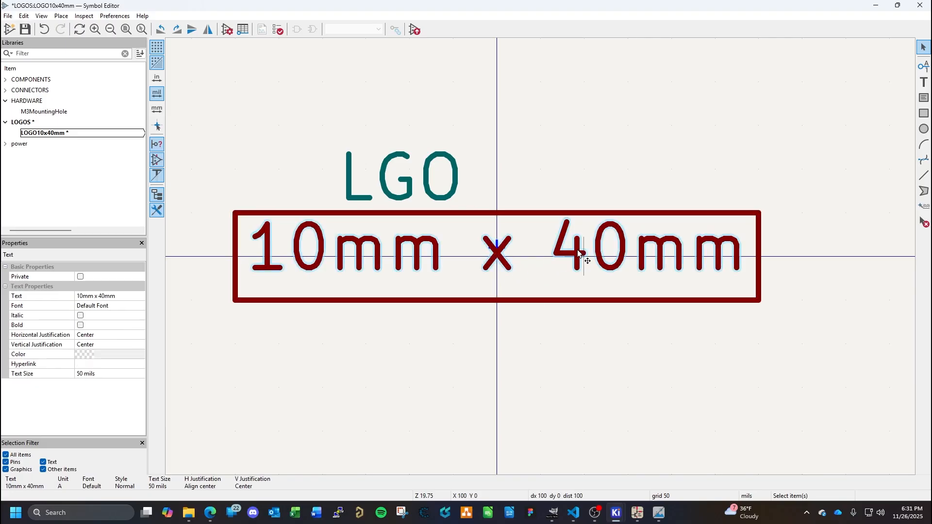
pyautogui.press('Escape')
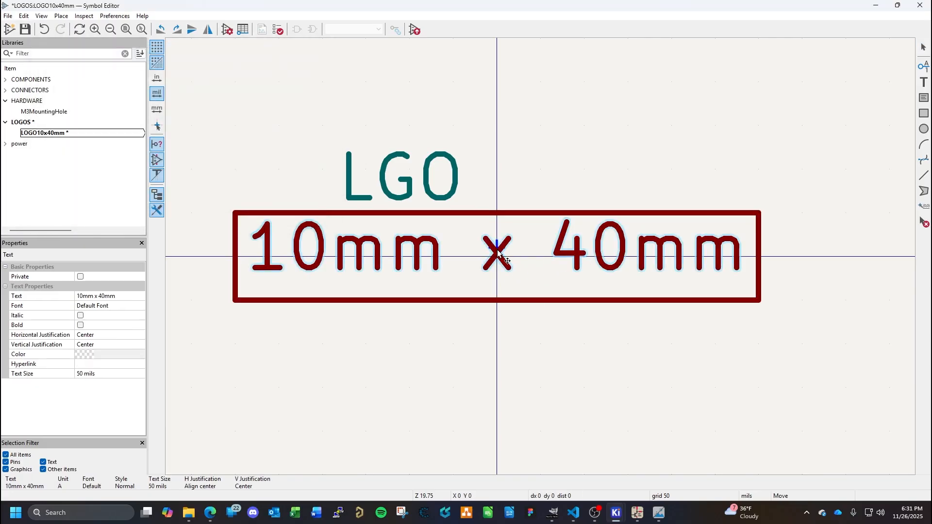
pyautogui.press('m')
pyautogui.click(500, 259)
pyautogui.click(552, 346)
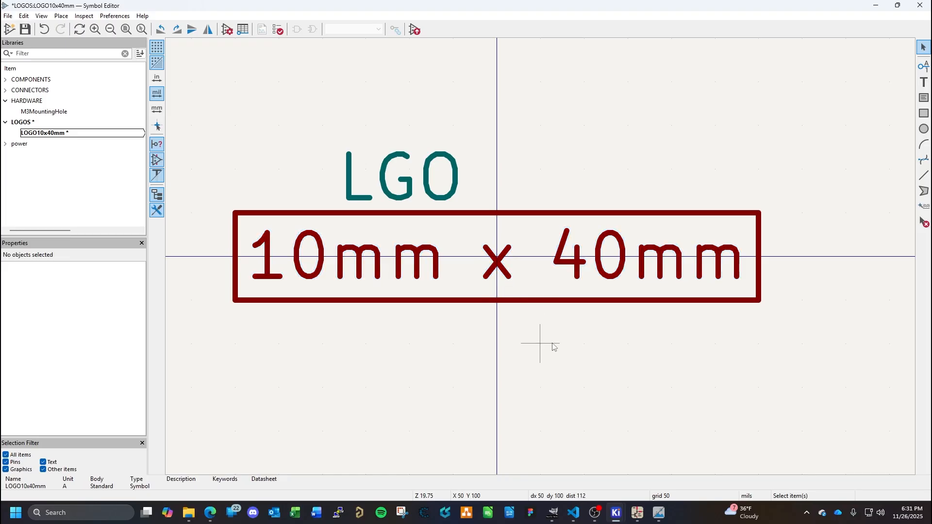
# - Align the LGO reference text with the widened rectangle's upper-left corner and save the symbol
pyautogui.click(430, 184)
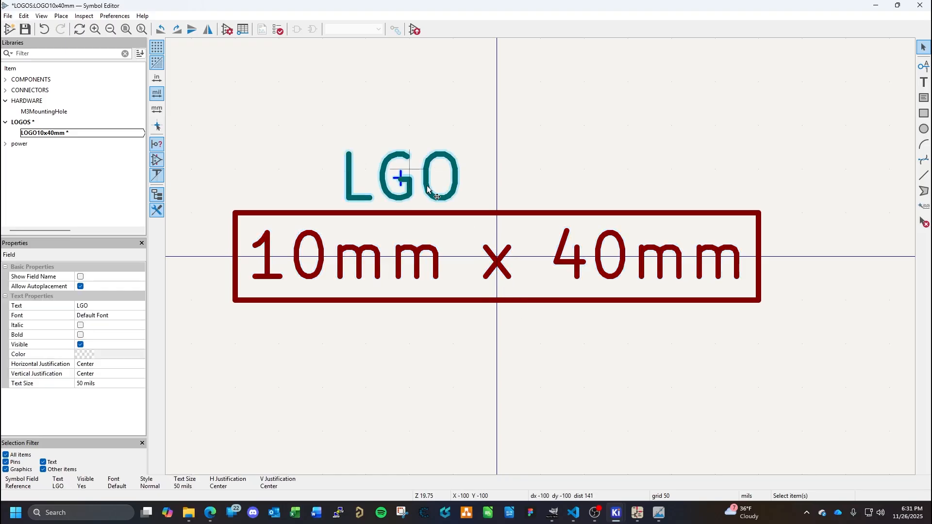
pyautogui.press('m')
pyautogui.click(267, 181)
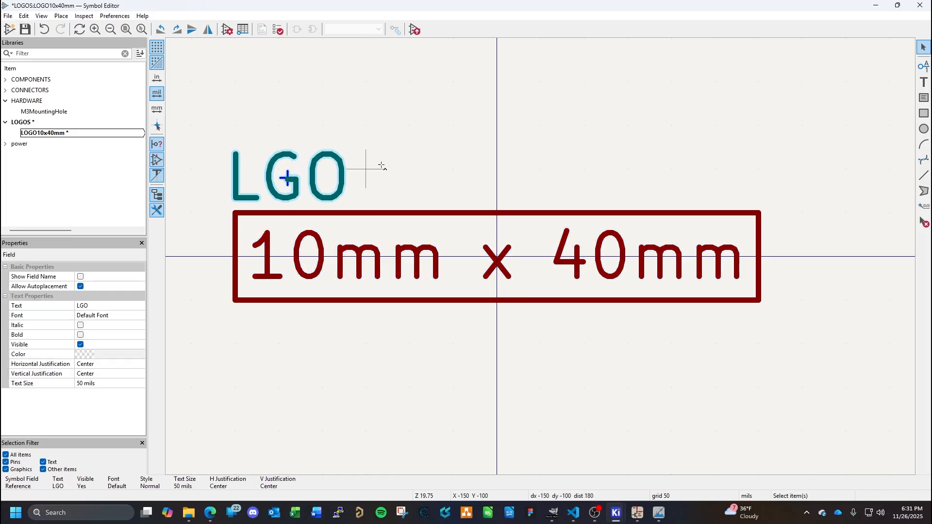
pyautogui.click(384, 160)
pyautogui.hotkey('ctrl', 's')
# - Assign the footprint Logo10x40mm from the LOGOS library in the LOGO10x40mm symbol's properties and save the symbol
pyautogui.click(76, 135)
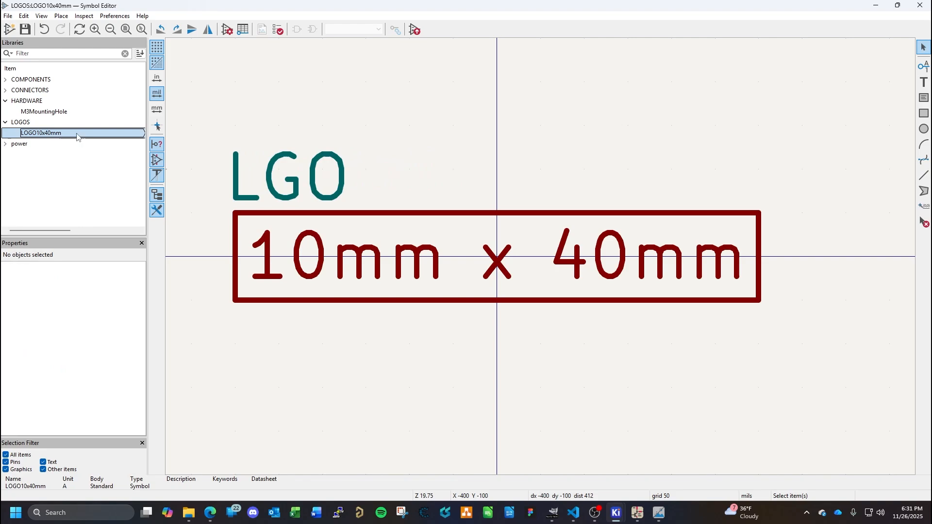
pyautogui.click(8, 16)
pyautogui.click(47, 213)
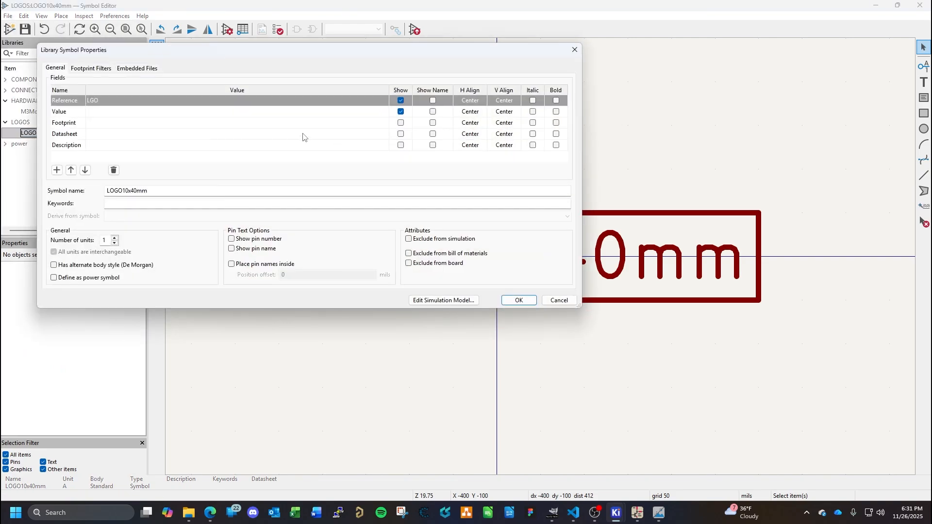
pyautogui.click(257, 124)
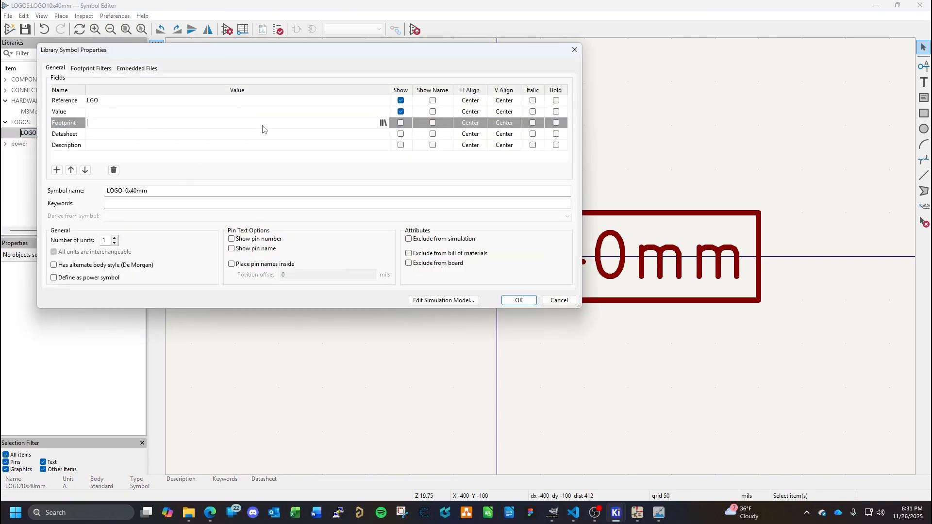
pyautogui.click(383, 123)
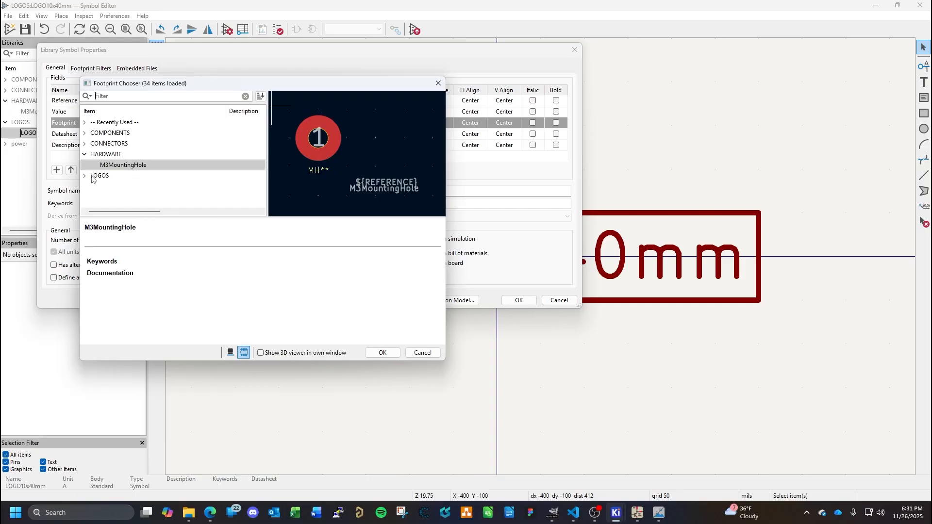
pyautogui.click(117, 187)
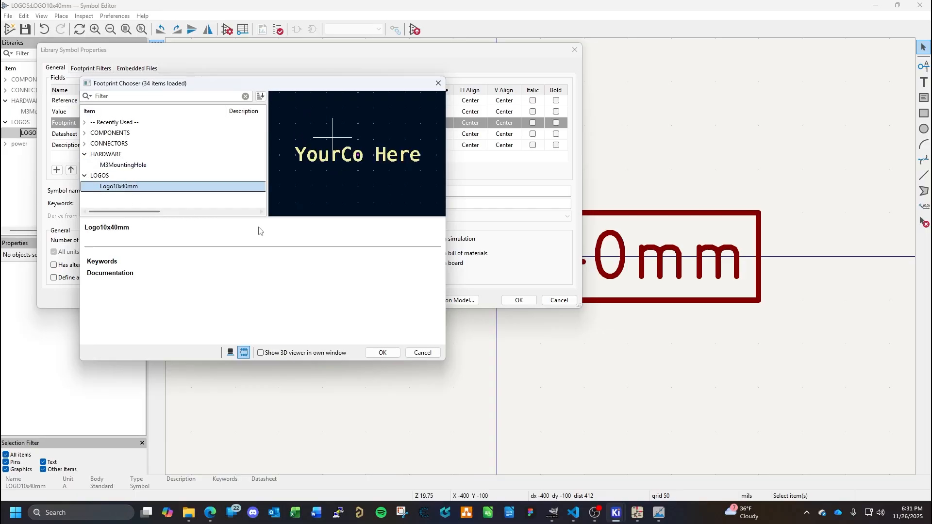
pyautogui.click(381, 353)
pyautogui.click(519, 300)
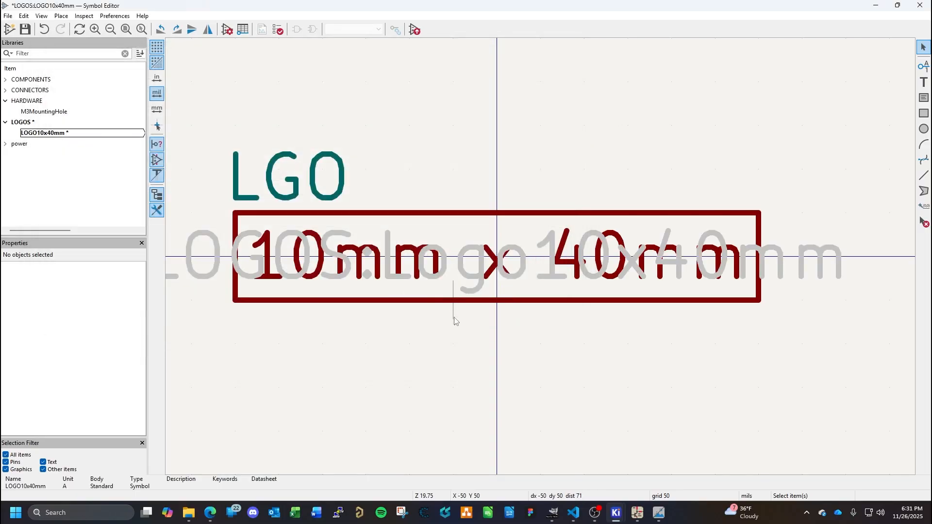
pyautogui.hotkey('ctrl', 's')
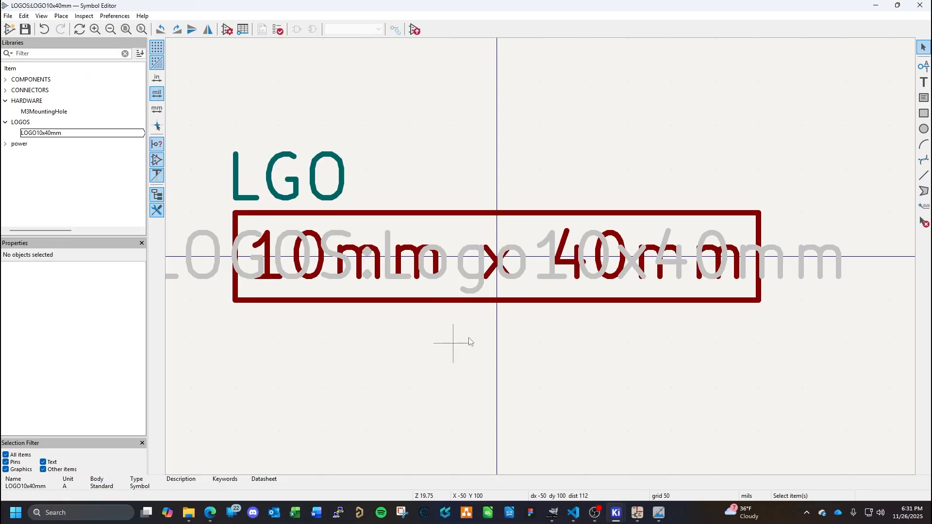
# - Close the Image Converter and switch to the Schematic Editor with the cover sheet
pyautogui.click(661, 518)
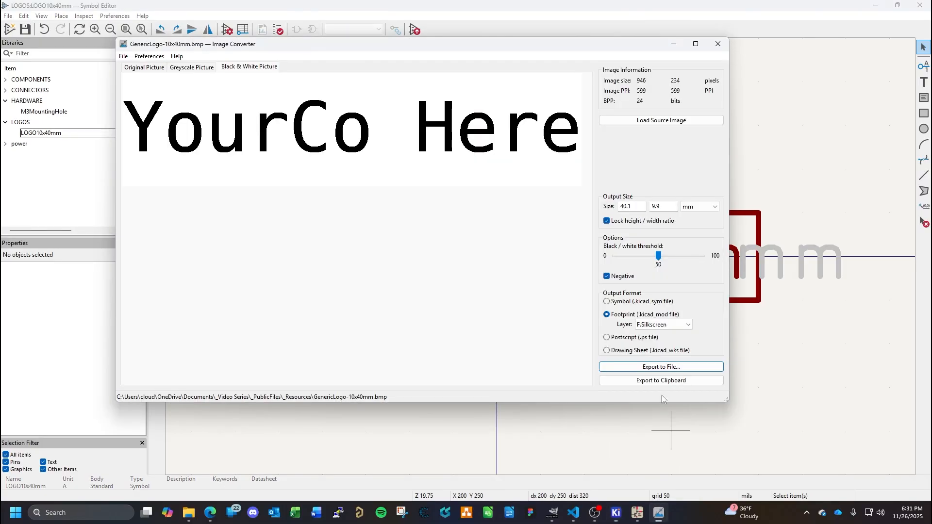
pyautogui.click(719, 41)
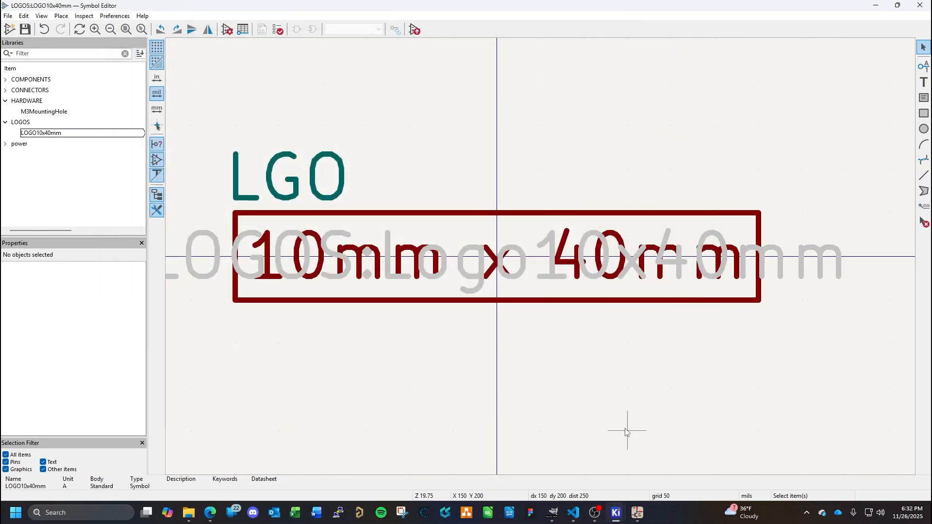
pyautogui.click(637, 512)
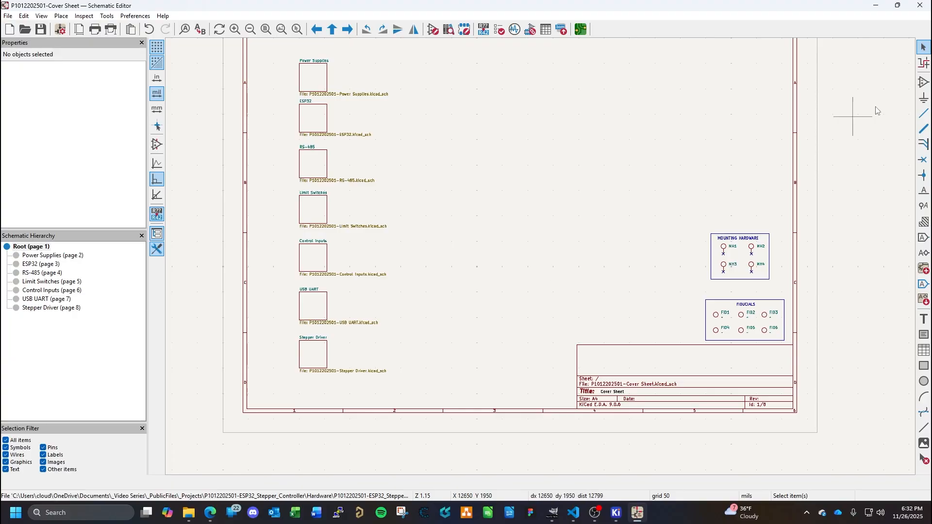
pyautogui.click(923, 83)
pyautogui.click(820, 96)
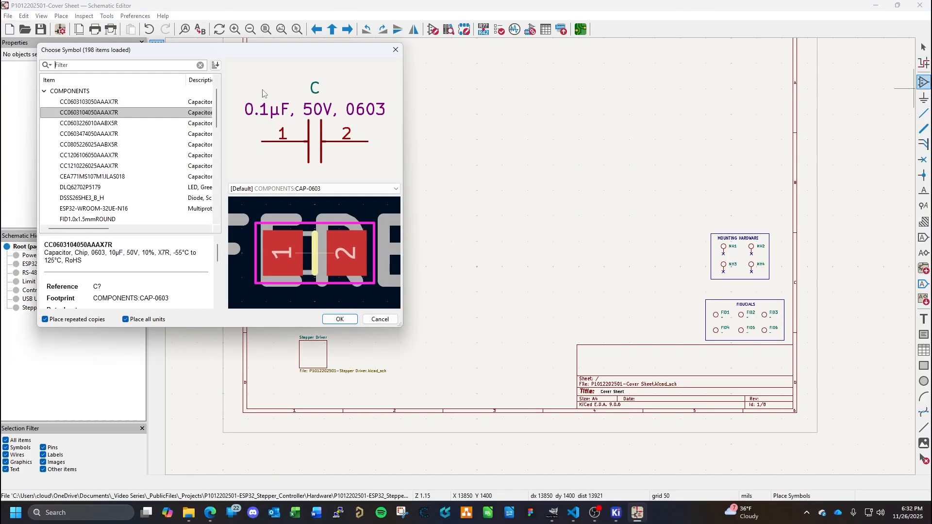
pyautogui.click(44, 92)
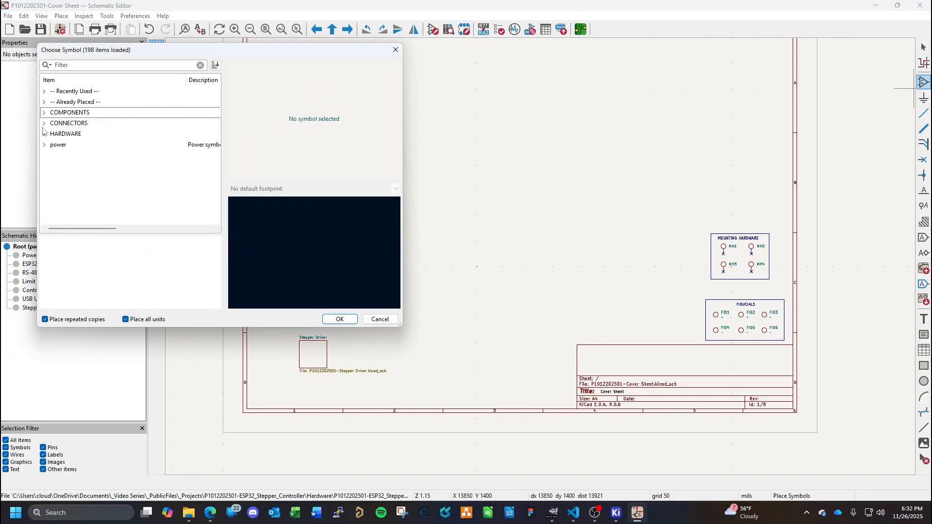
pyautogui.click(380, 318)
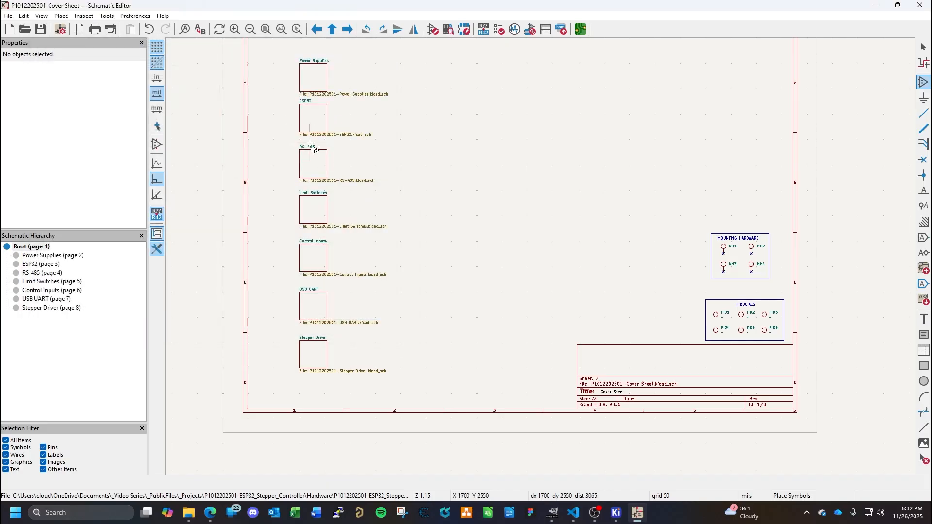
# - Add LOGOS.kicad_sym from the KiCad Library folder to the global symbol libraries
pyautogui.click(107, 16)
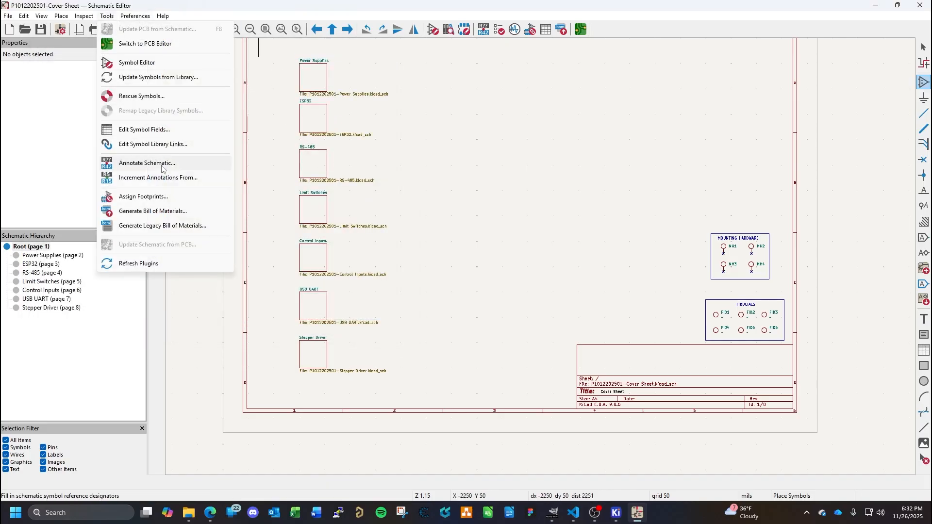
pyautogui.moveTo(52, 18)
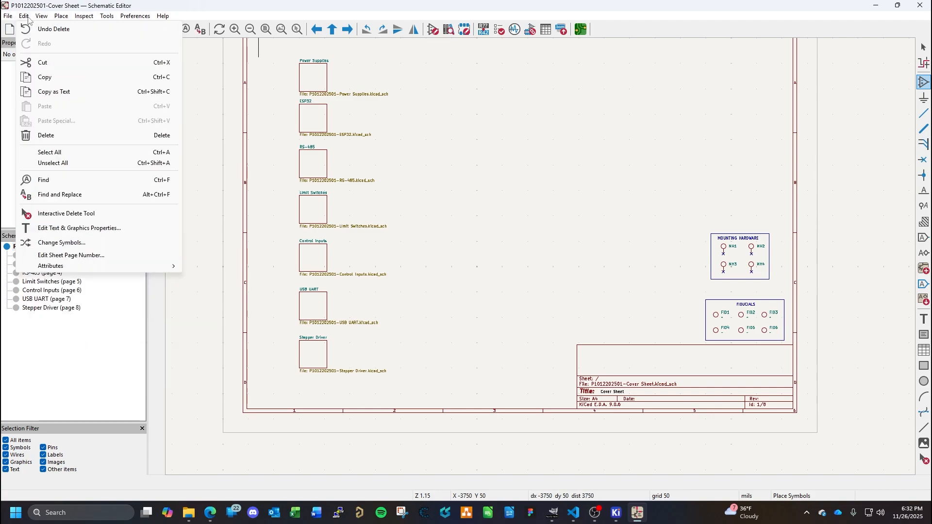
pyautogui.moveTo(100, 17)
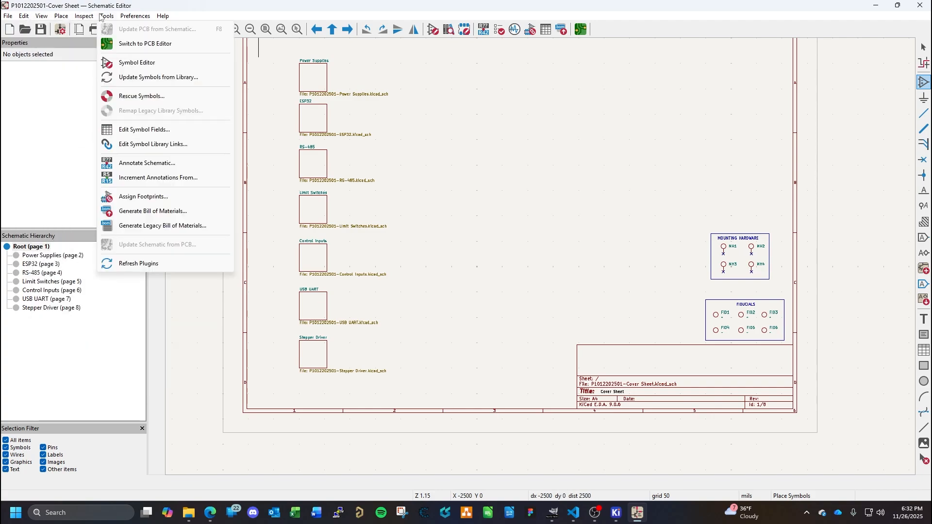
pyautogui.moveTo(139, 16)
pyautogui.click(170, 44)
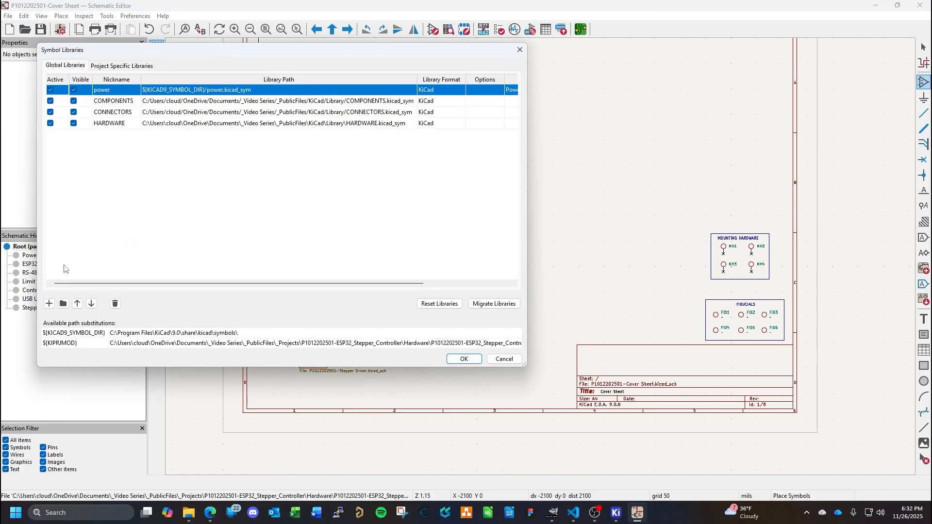
pyautogui.click(49, 303)
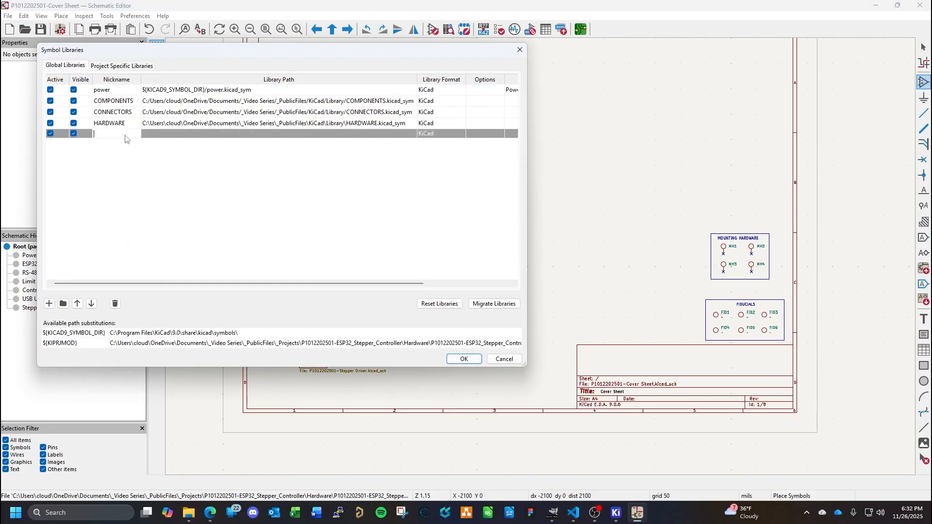
pyautogui.click(63, 304)
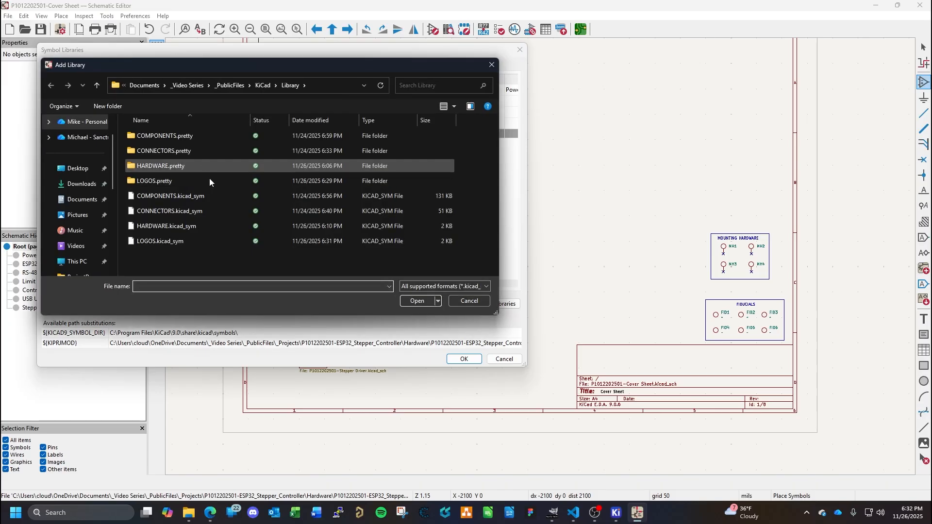
pyautogui.doubleClick(166, 242)
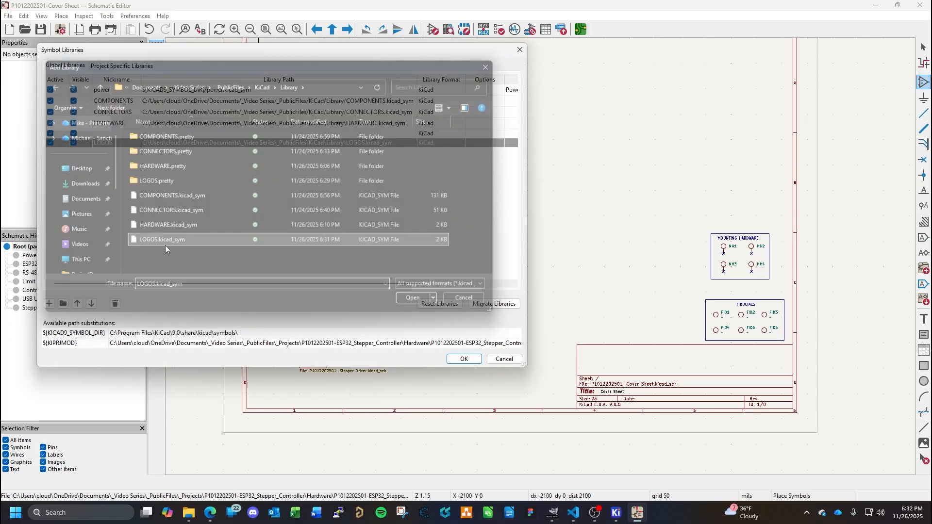
# - Delete the empty row from the global symbol library table and accept the library changes
pyautogui.click(270, 135)
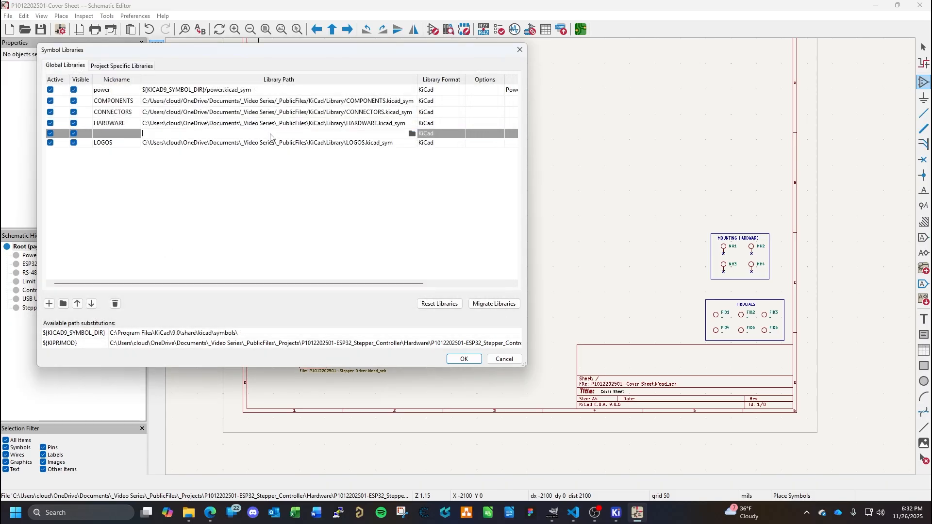
pyautogui.click(115, 304)
pyautogui.click(469, 361)
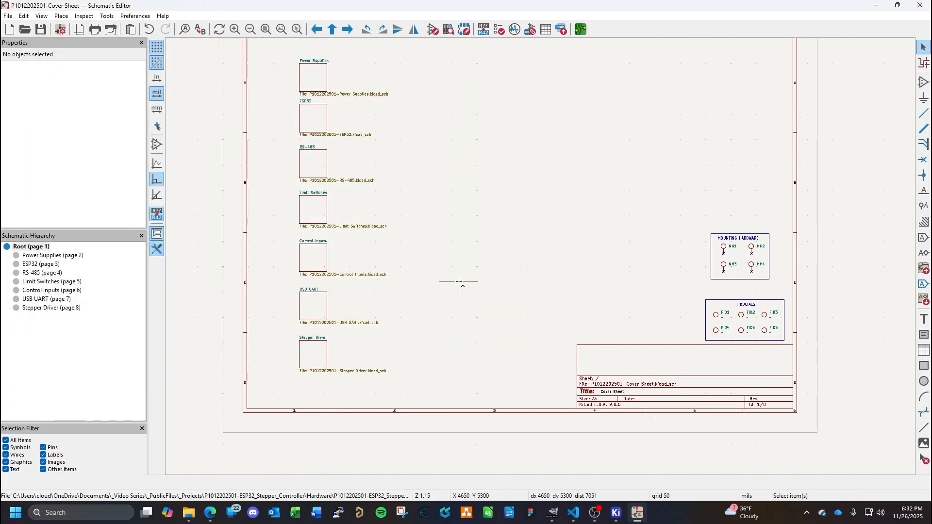
# - Place the LOGO10x40mm symbol from the LOGOS library on the cover sheet, just above the Mounting Hardware box
pyautogui.click(924, 83)
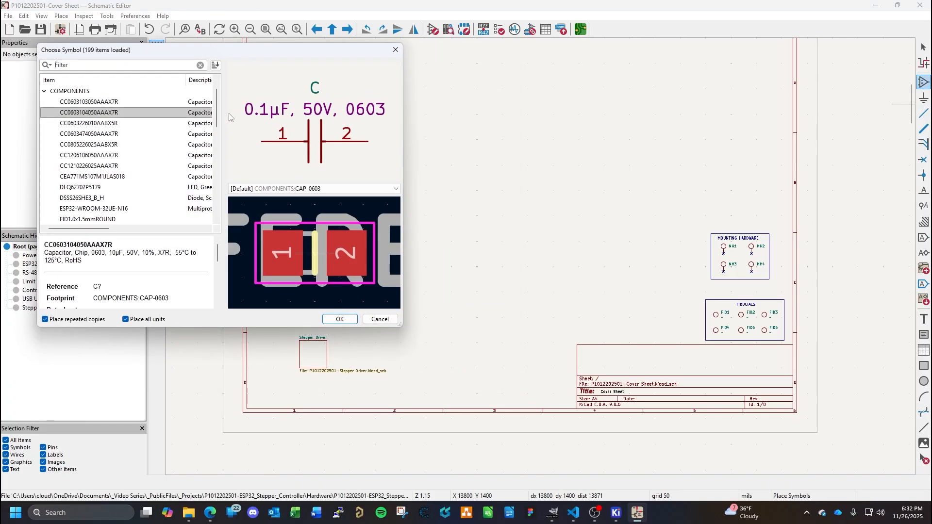
pyautogui.click(44, 91)
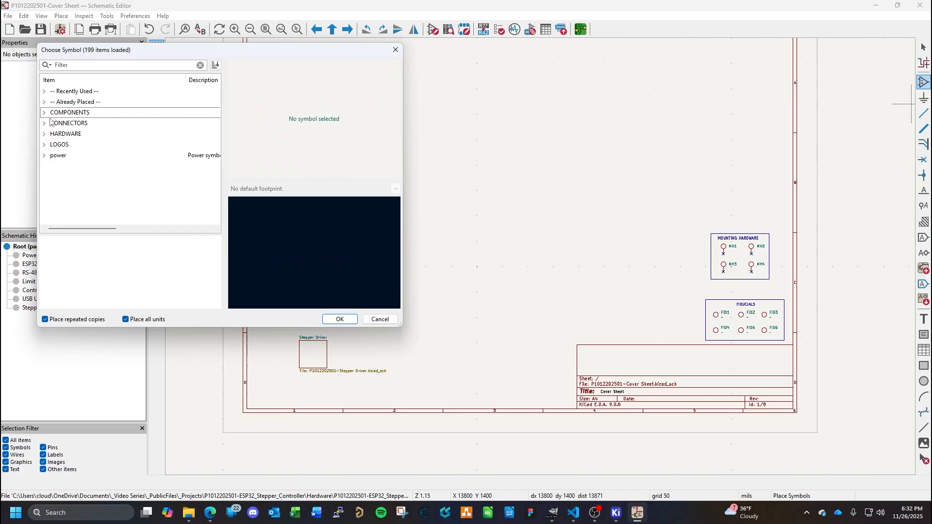
pyautogui.click(44, 144)
pyautogui.doubleClick(68, 155)
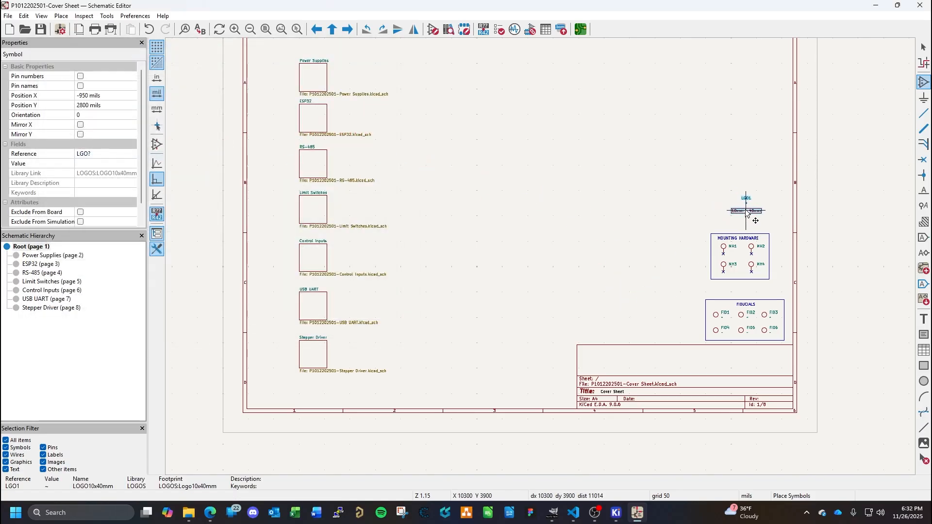
pyautogui.click(747, 212)
pyautogui.press('Escape')
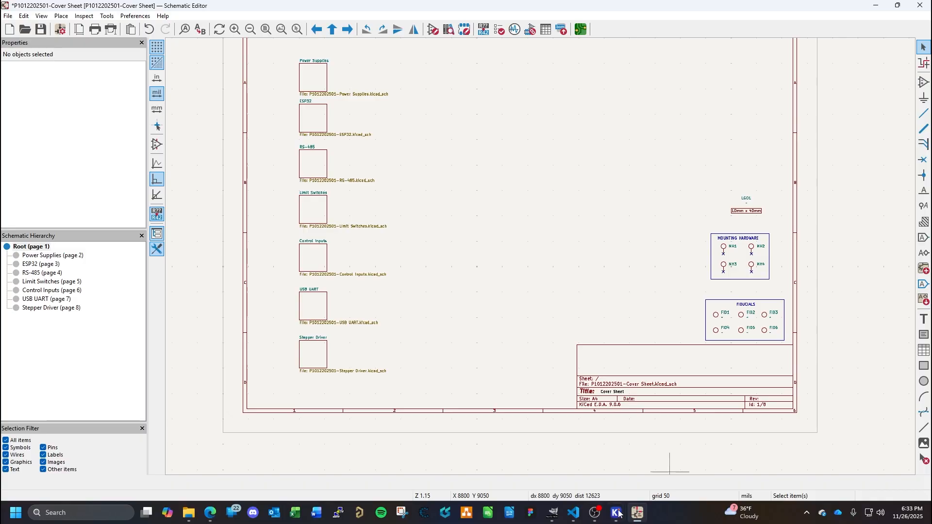
# - Close the logo image in GIMP, return to the Schematic Editor and save the schematic
pyautogui.click(553, 513)
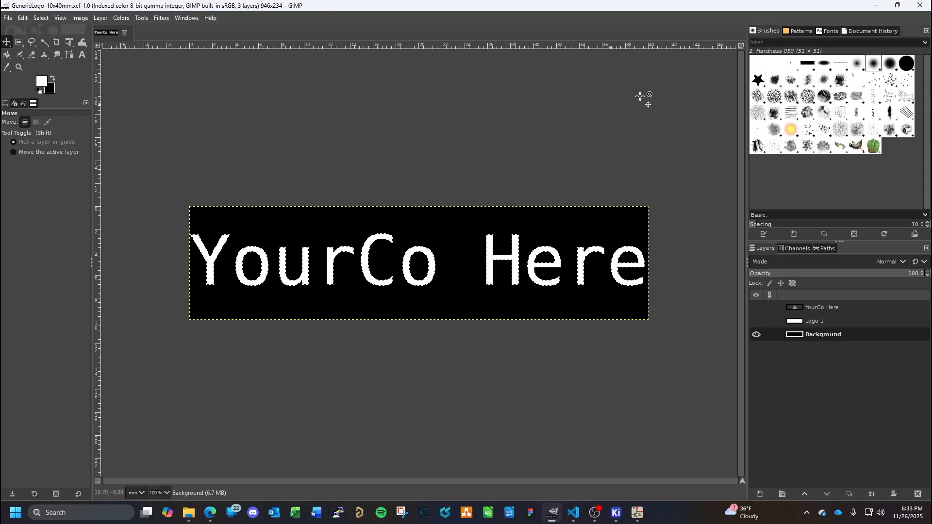
pyautogui.click(920, 7)
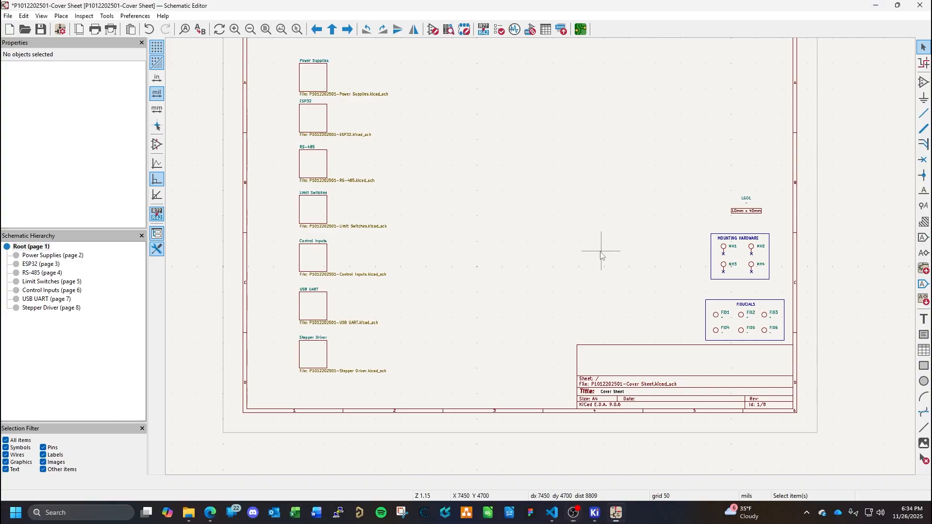
pyautogui.hotkey('ctrl', 's')
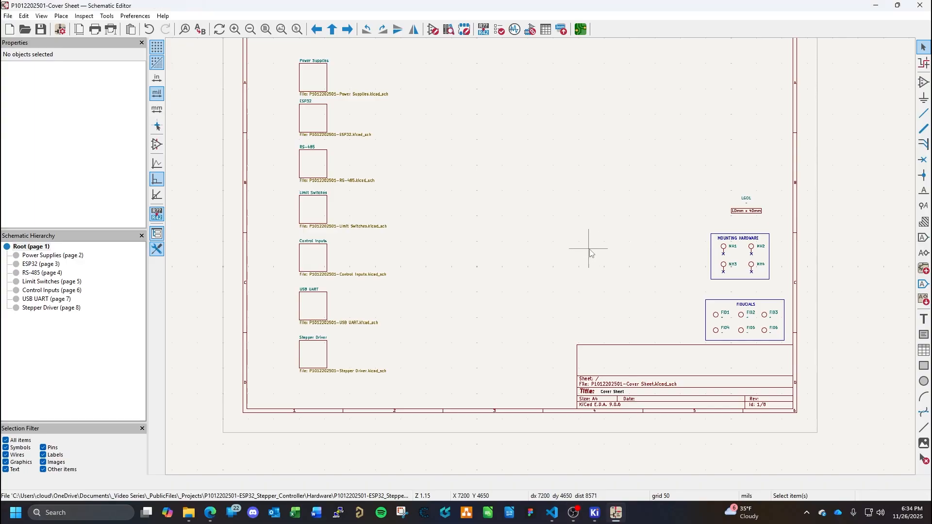
# - Review the whole Power Supplies sheet, including the regulators, indicator LEDs and test points
pyautogui.click(76, 256)
pyautogui.hscroll(2, 414, 188)
pyautogui.scroll(-3, 426, 179)
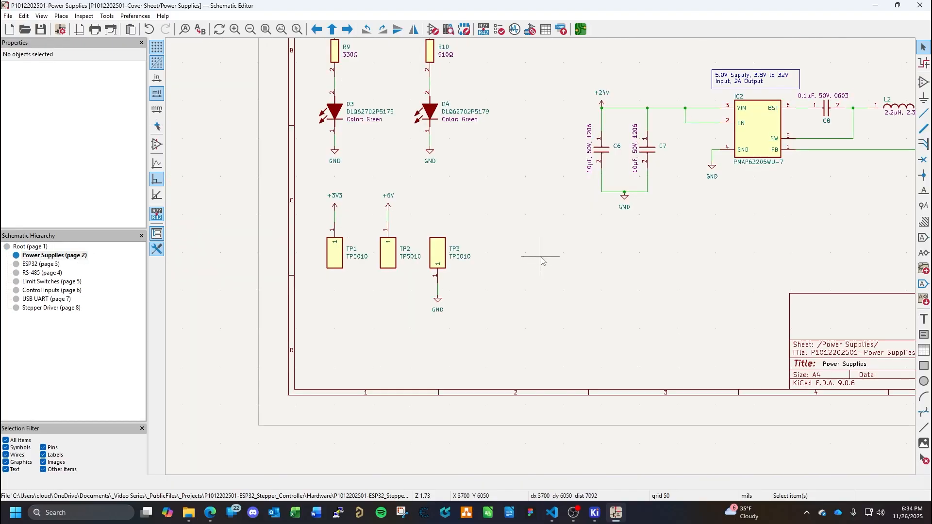
pyautogui.scroll(-2, 541, 261)
pyautogui.moveTo(714, 218); pyautogui.dragTo(605, 340, button='middle')
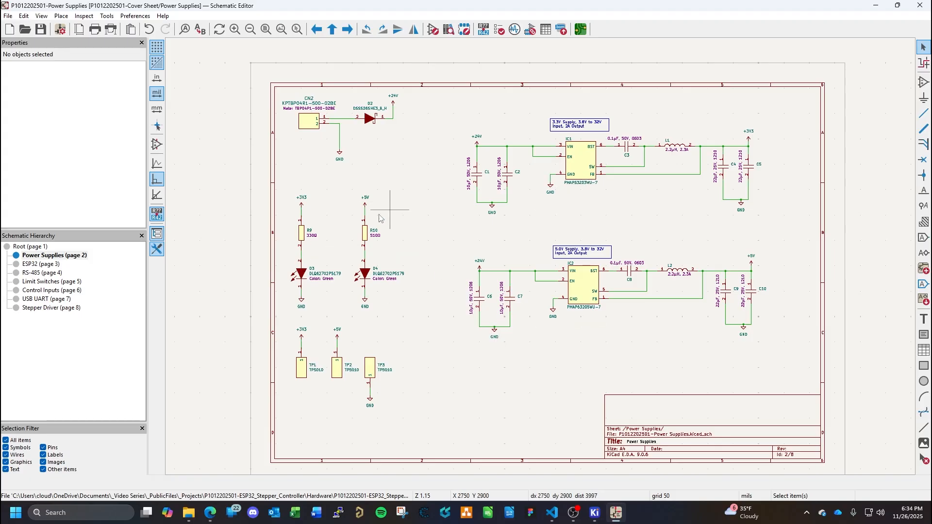
# - Add no-connect flags to the unused IO2 and IO4 pins of the ESP32 module on the ESP32 sheet and save
pyautogui.click(44, 265)
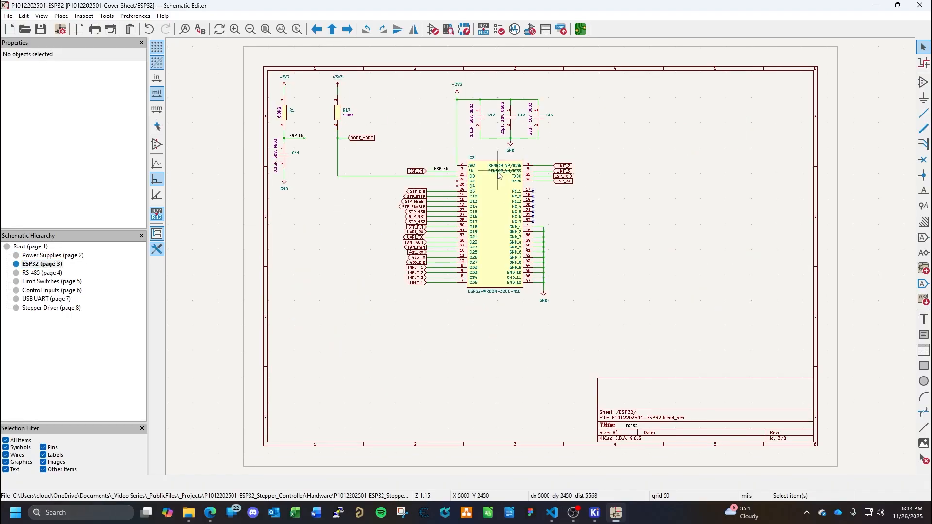
pyautogui.scroll(3, 500, 177)
pyautogui.scroll(-1, 570, 263)
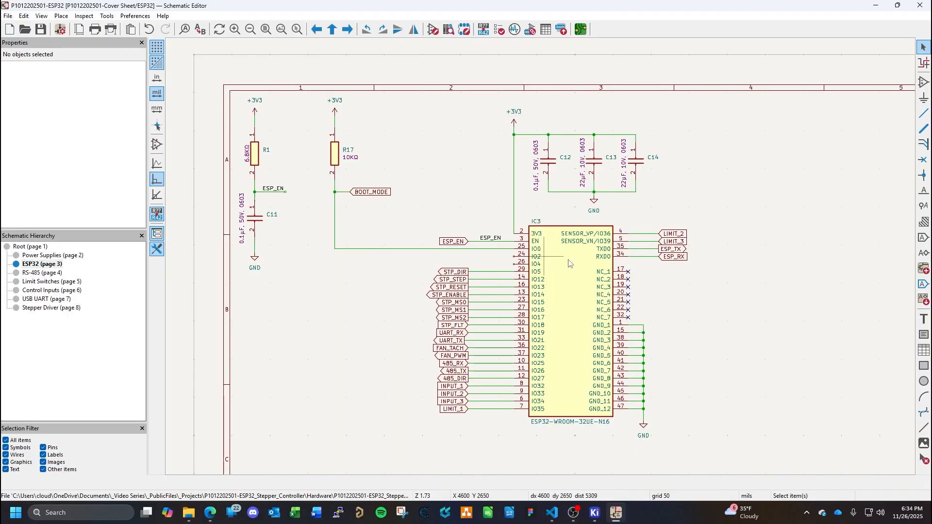
pyautogui.click(924, 160)
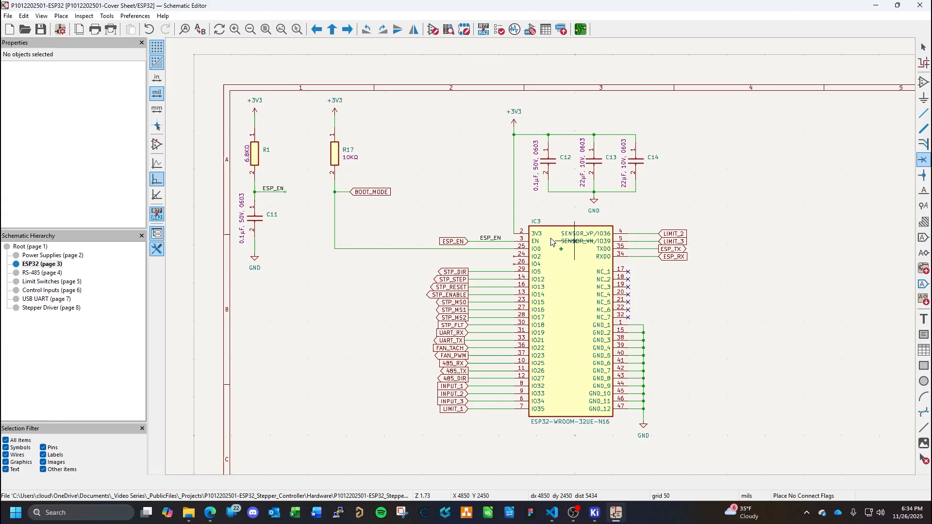
pyautogui.click(514, 256)
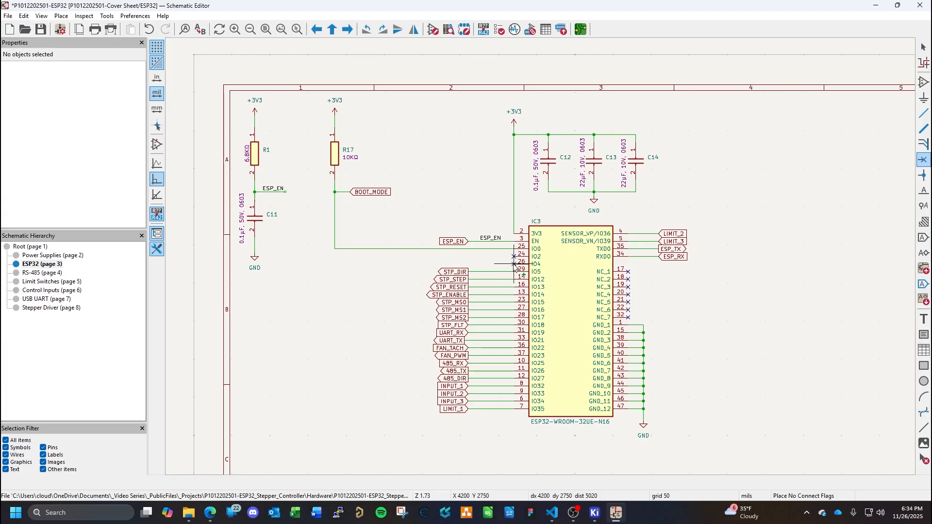
pyautogui.click(514, 264)
pyautogui.press('Escape')
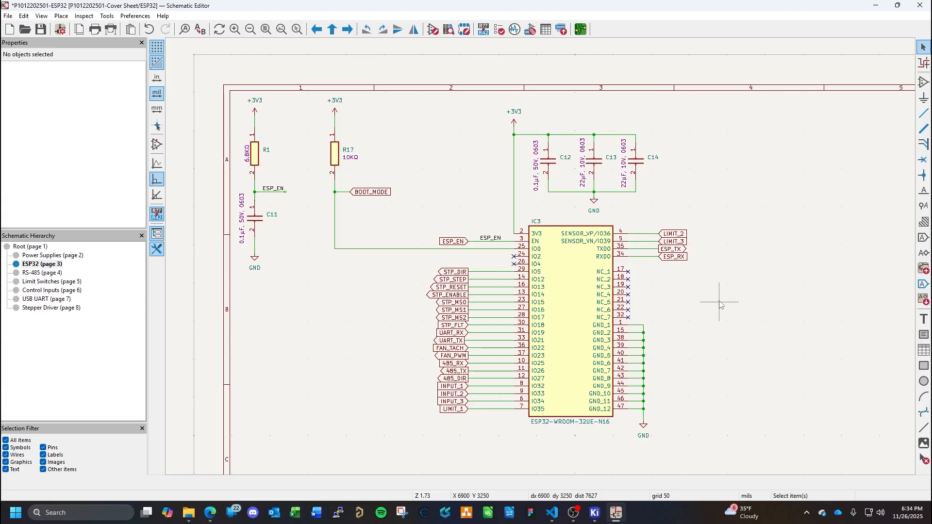
pyautogui.hotkey('ctrl', 's')
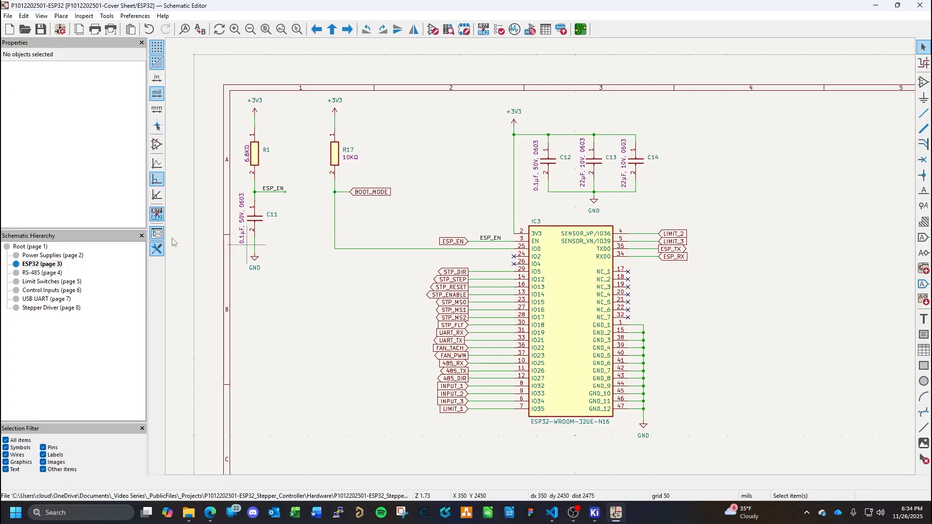
# - Review the RS-485, Limit Switches, Control Inputs, USB UART and Stepper Driver sheets
pyautogui.click(41, 273)
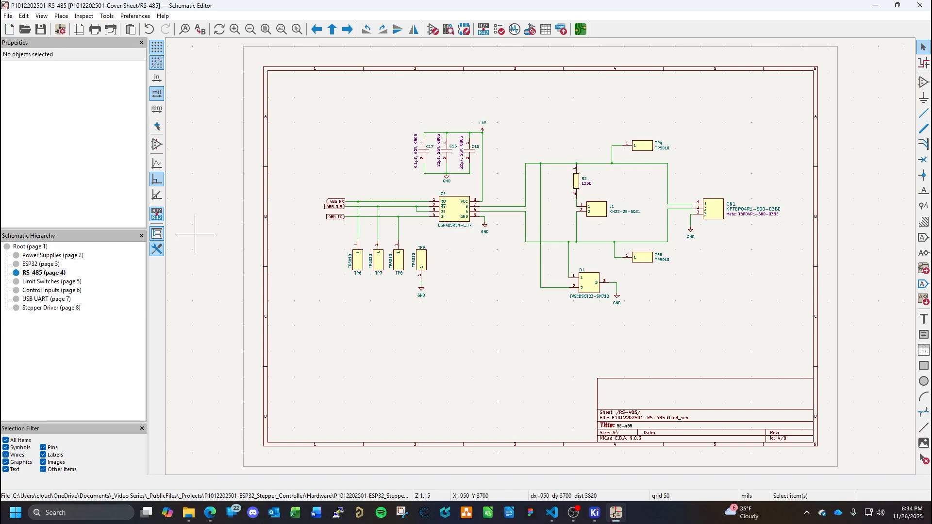
pyautogui.click(49, 282)
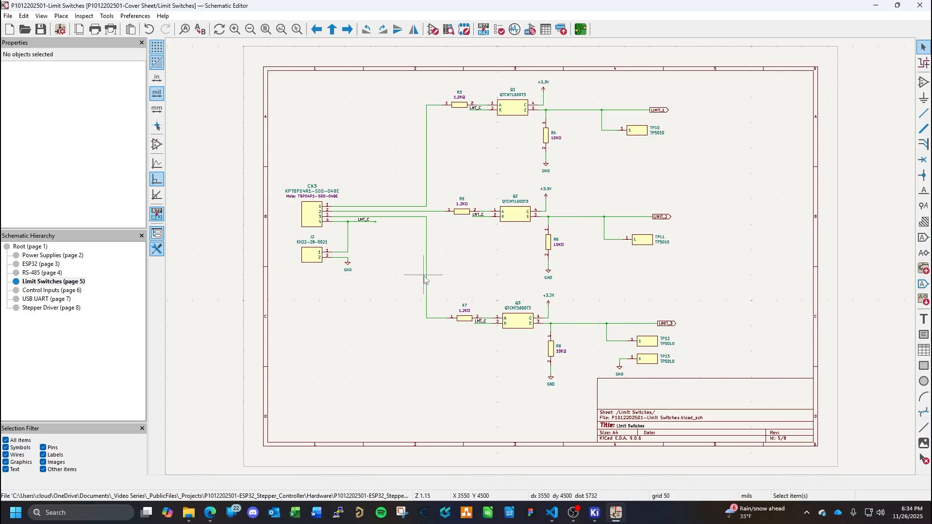
pyautogui.click(44, 291)
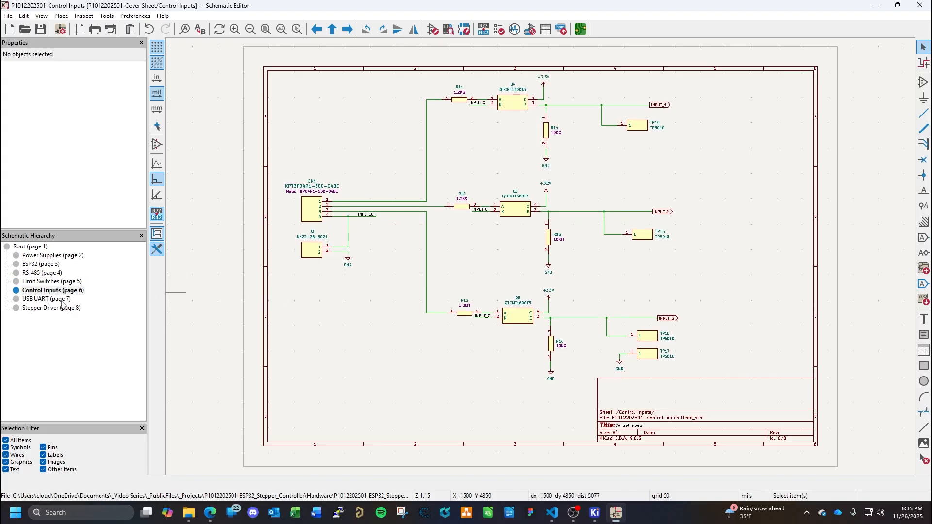
pyautogui.click(48, 299)
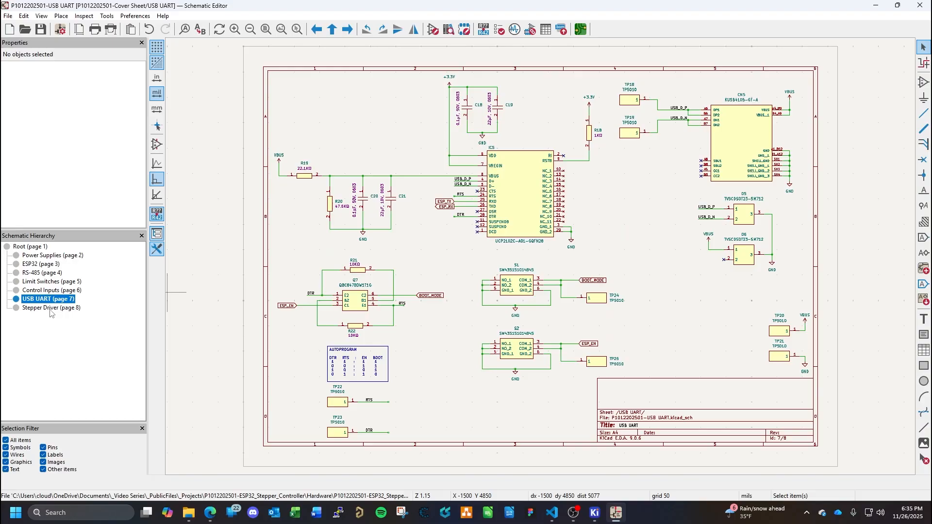
pyautogui.click(66, 308)
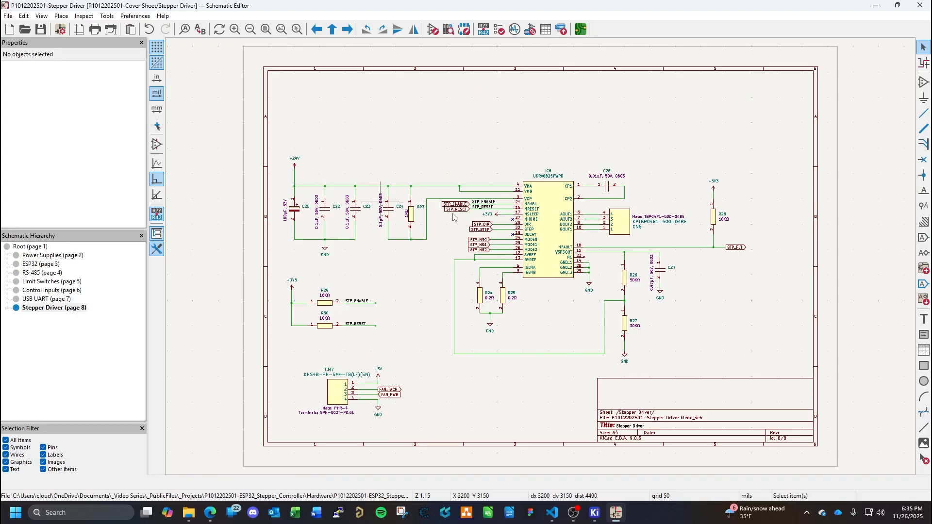
pyautogui.press('pageup')
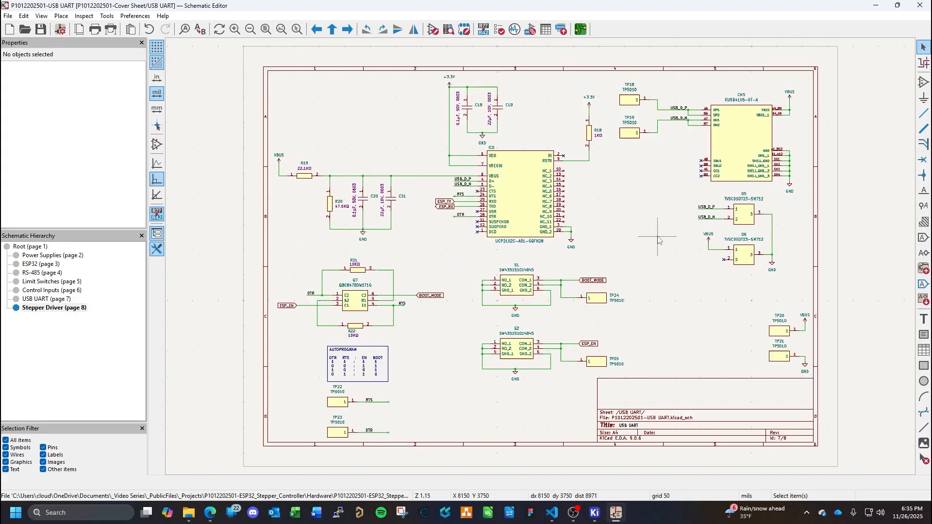
# - From the root sheet, re-annotate the entire schematic with existing annotations reset and symbols sorted by X position
pyautogui.click(22, 247)
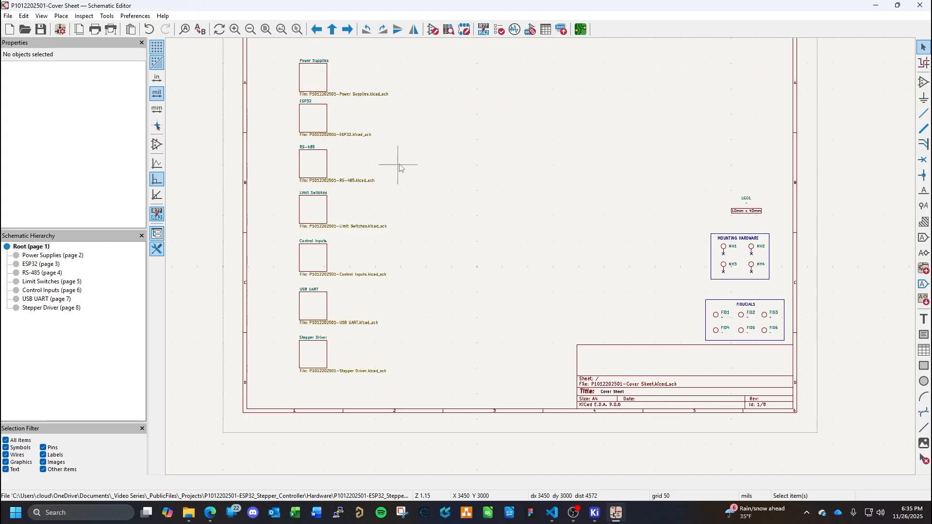
pyautogui.click(484, 29)
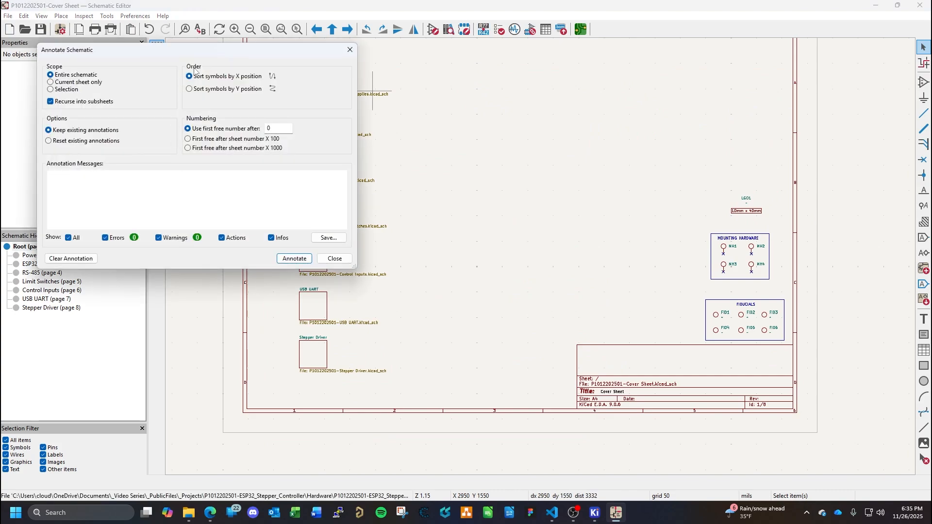
pyautogui.moveTo(189, 52)
pyautogui.mouseDown()
pyautogui.moveTo(384, 72)
pyautogui.moveTo(377, 90)
pyautogui.mouseUp()
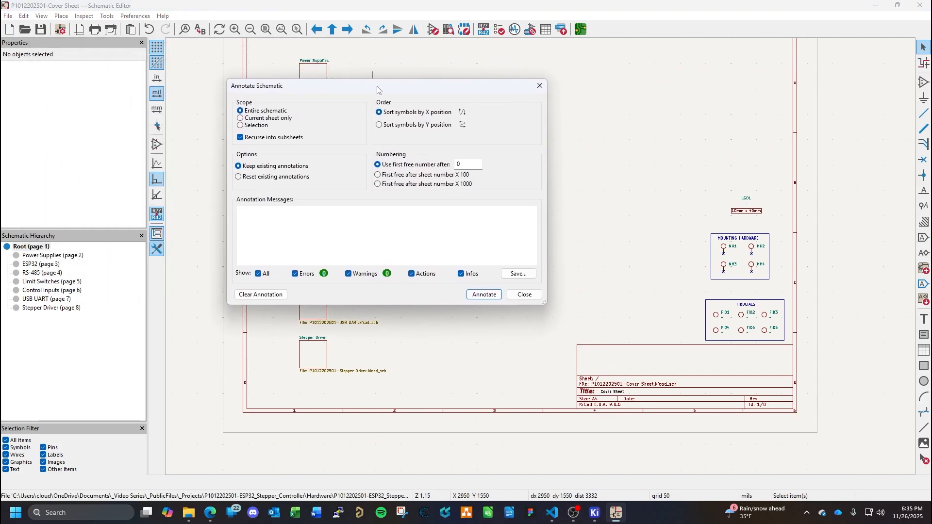
pyautogui.click(238, 177)
pyautogui.click(490, 297)
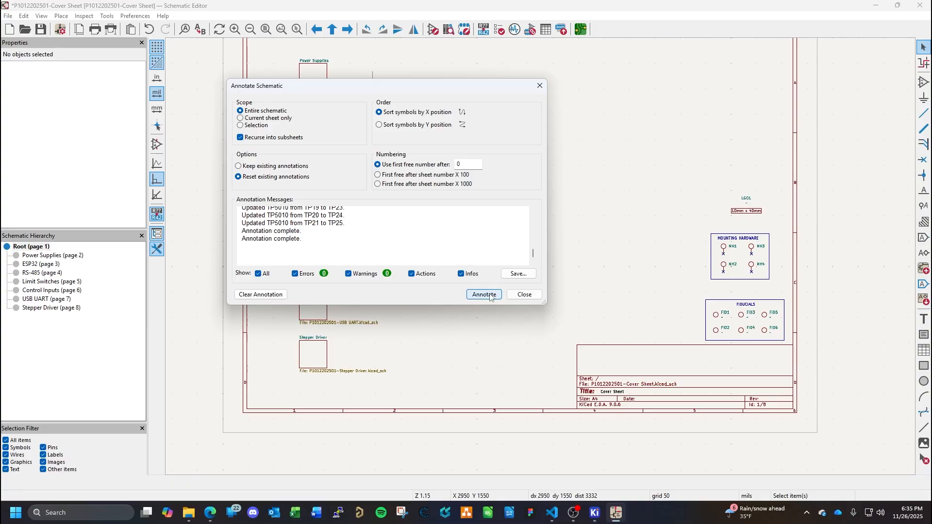
pyautogui.click(524, 294)
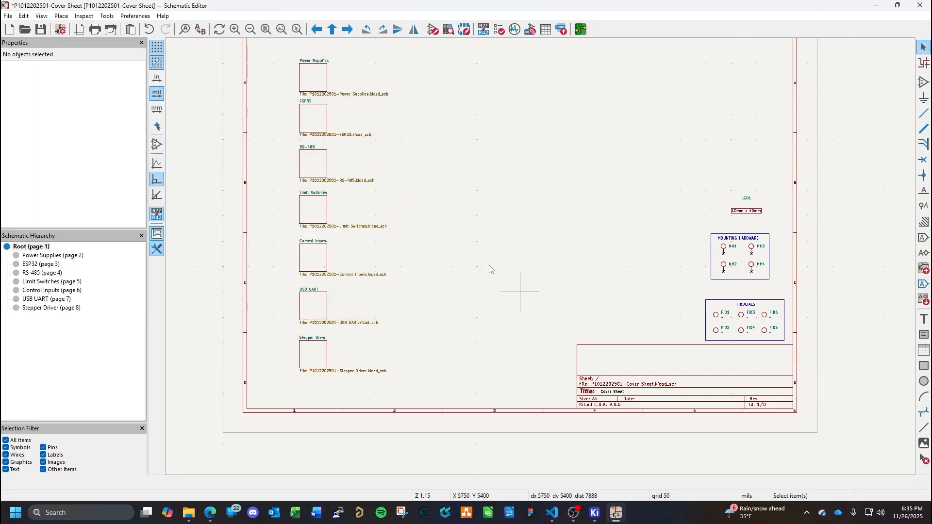
# - Check the reference designators on the Power Supplies sheet
pyautogui.click(53, 256)
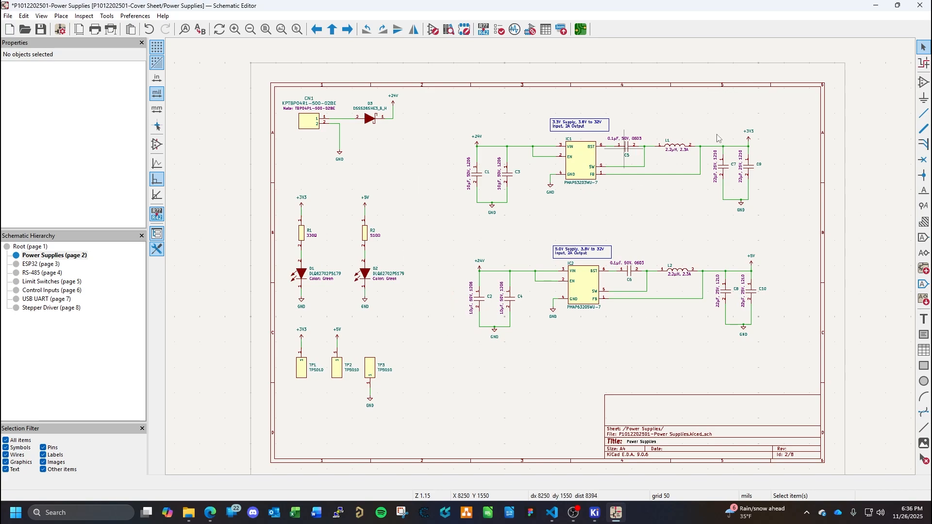
# - Recheck the annotations on the ESP32 and Power Supplies sheets and save the schematic
pyautogui.click(38, 266)
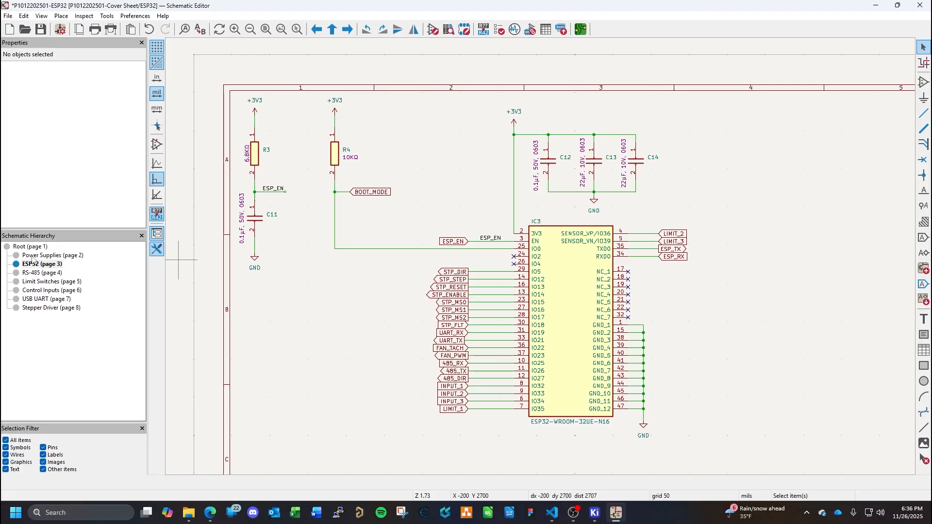
pyautogui.click(33, 257)
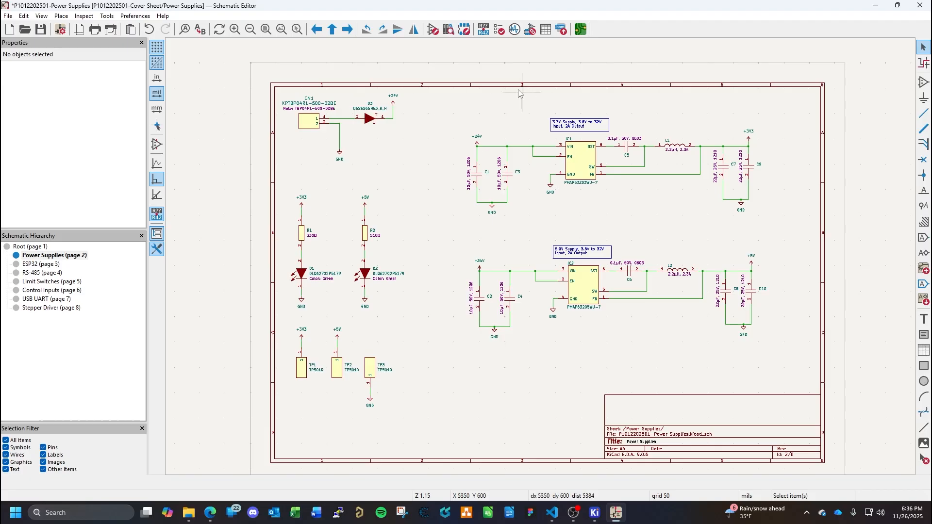
pyautogui.click(41, 29)
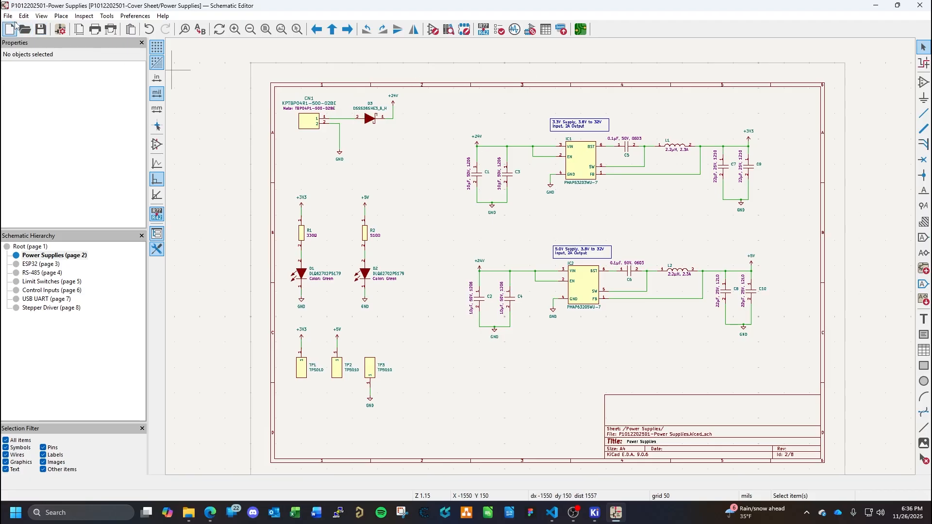
pyautogui.click(11, 16)
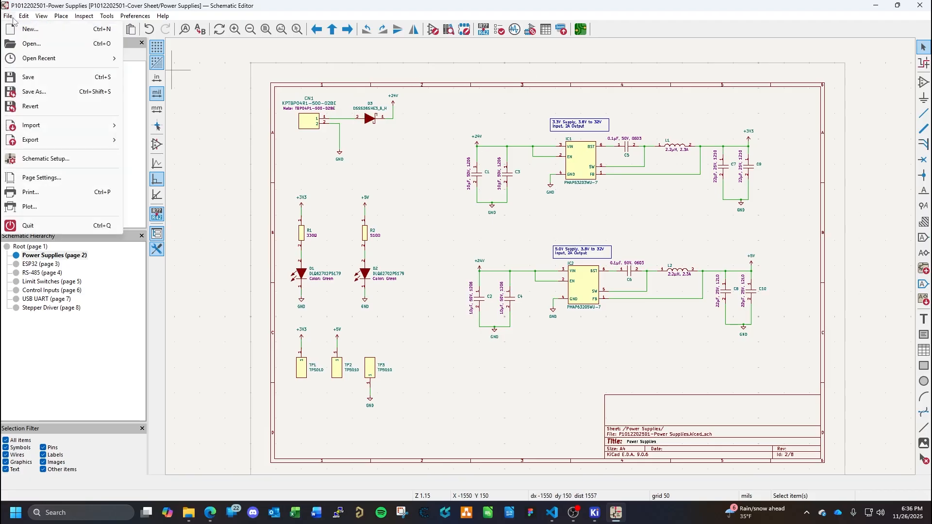
pyautogui.click(13, 18)
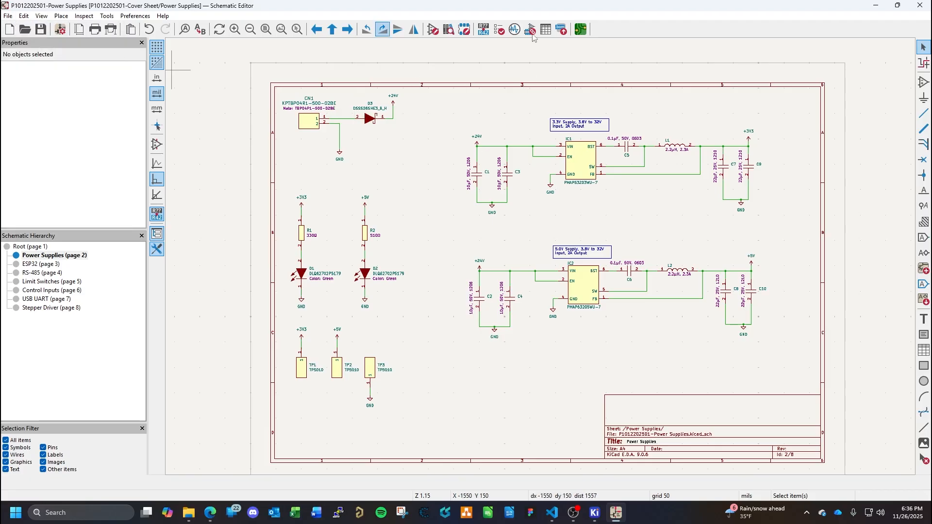
pyautogui.click(581, 29)
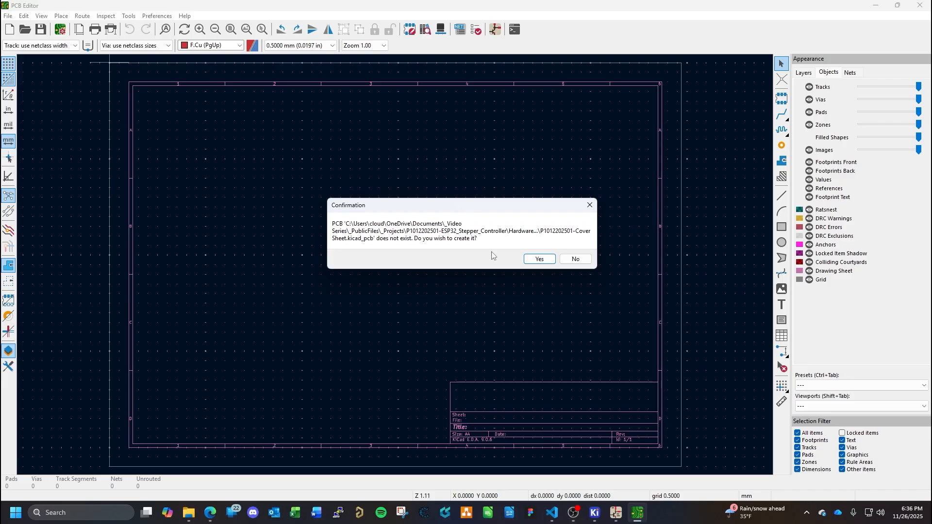
pyautogui.click(540, 258)
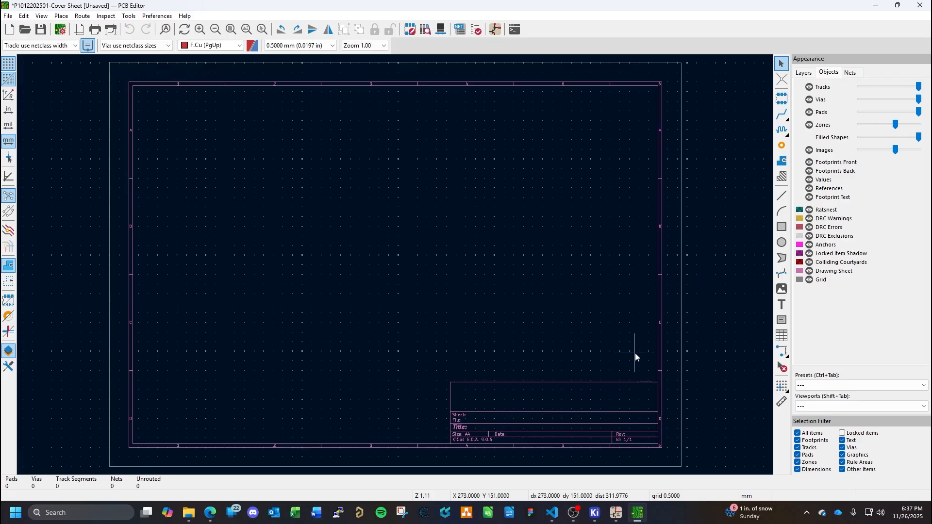
pyautogui.click(616, 514)
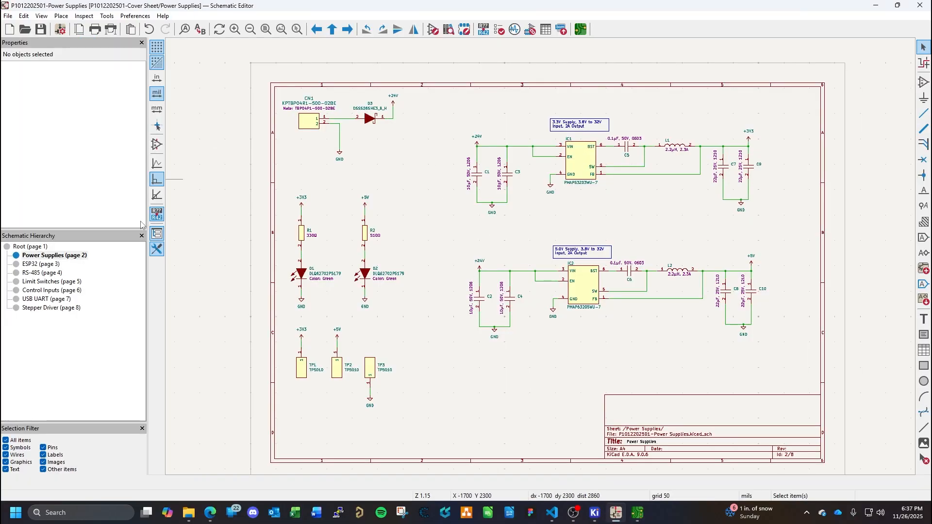
# - Run the Electrical Rules Checker from the root sheet and review the listed violations
pyautogui.click(43, 247)
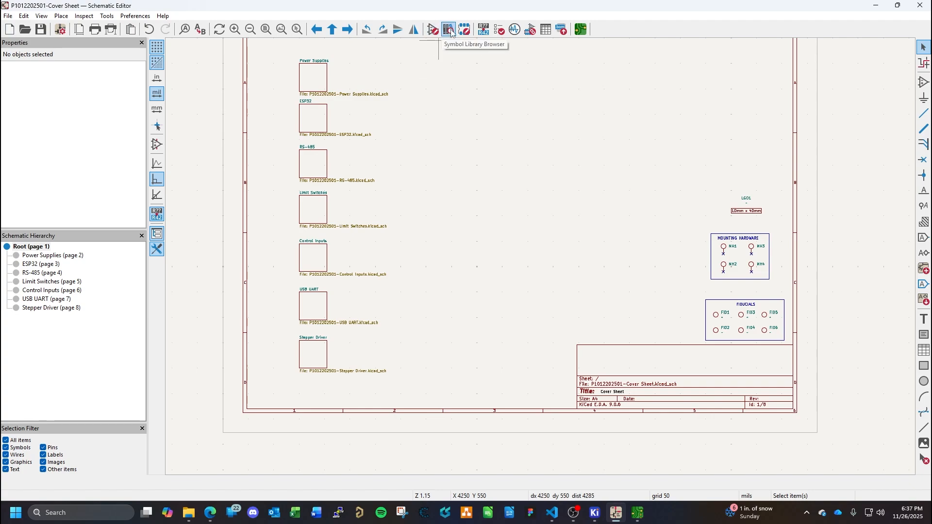
pyautogui.click(498, 30)
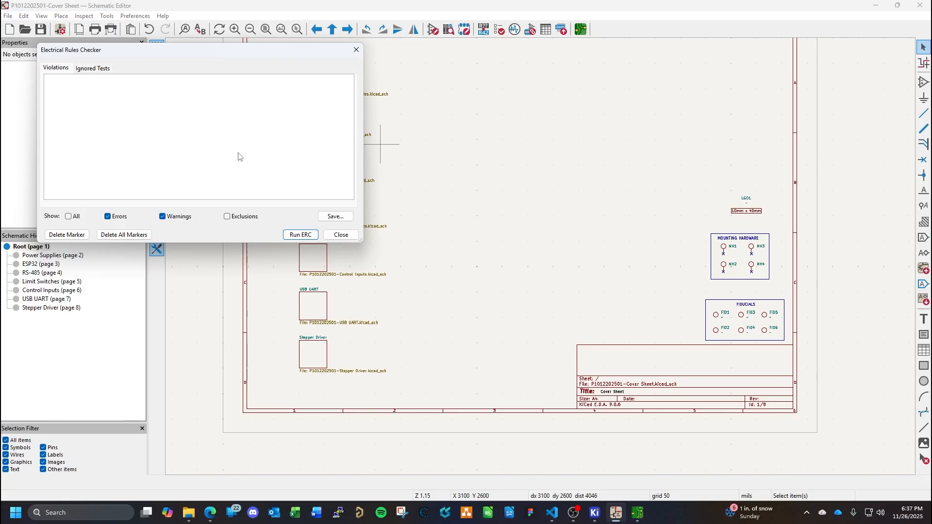
pyautogui.click(300, 235)
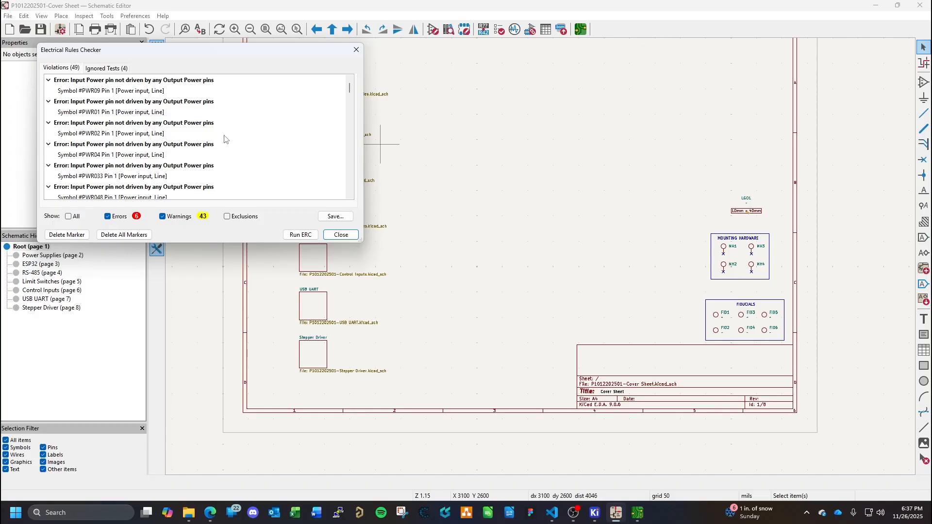
pyautogui.moveTo(190, 49); pyautogui.dragTo(523, 133)
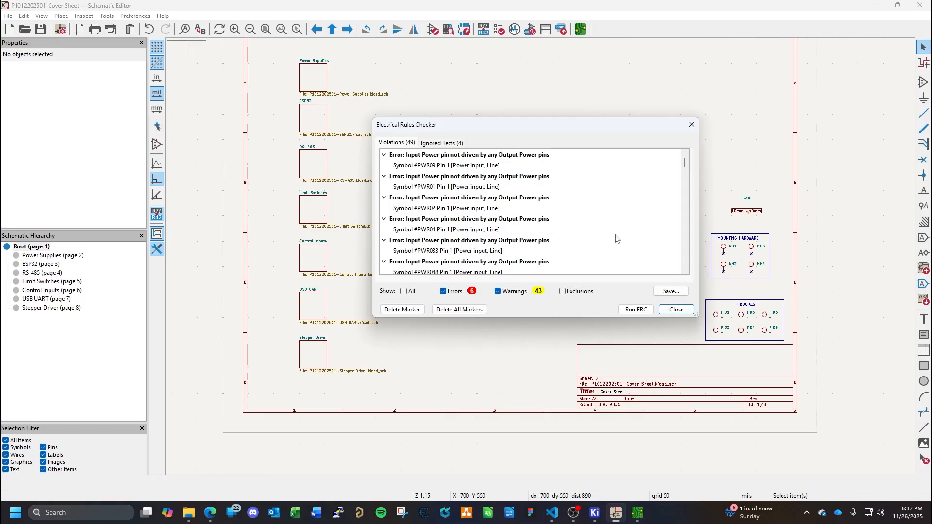
pyautogui.scroll(-4, 553, 228)
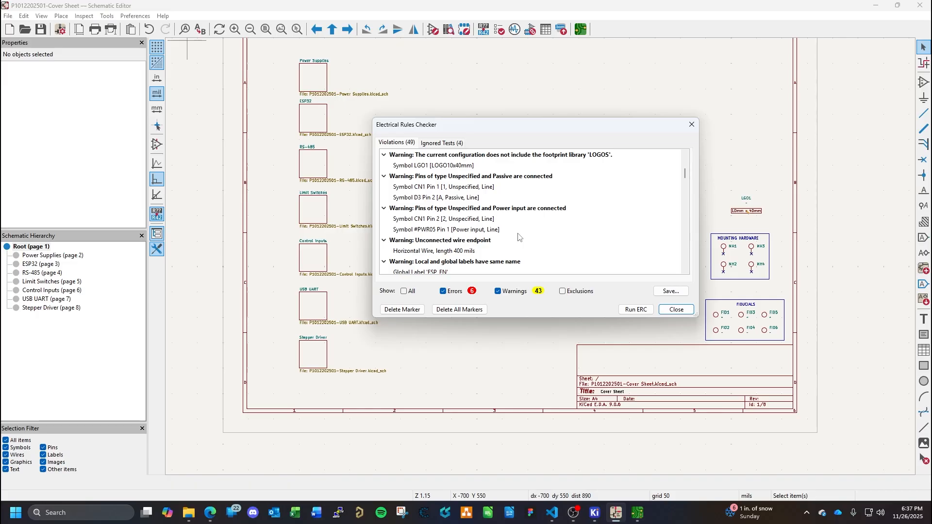
# - Locate the unconnected wire endpoint warning on the ESP32 sheet and inspect the ESP_EN wire's joint with its global label
pyautogui.doubleClick(441, 253)
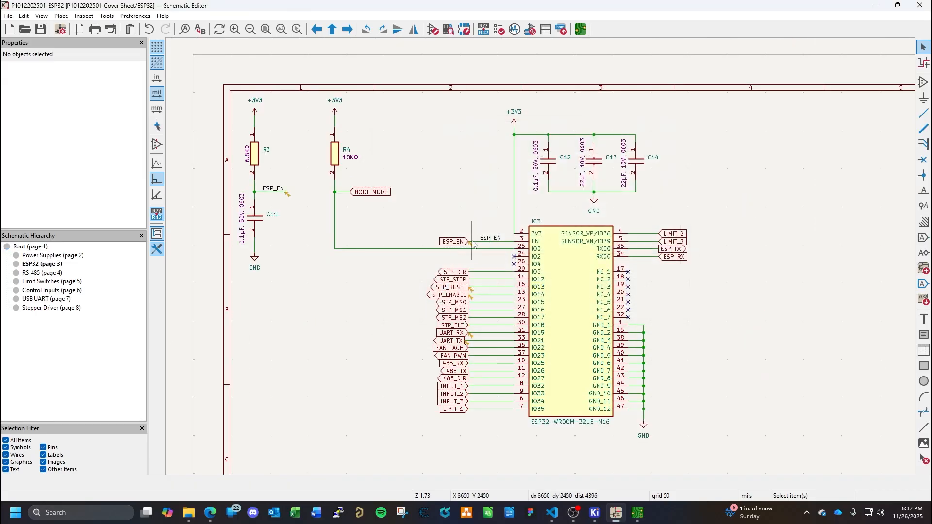
pyautogui.hscroll(-1, 469, 244)
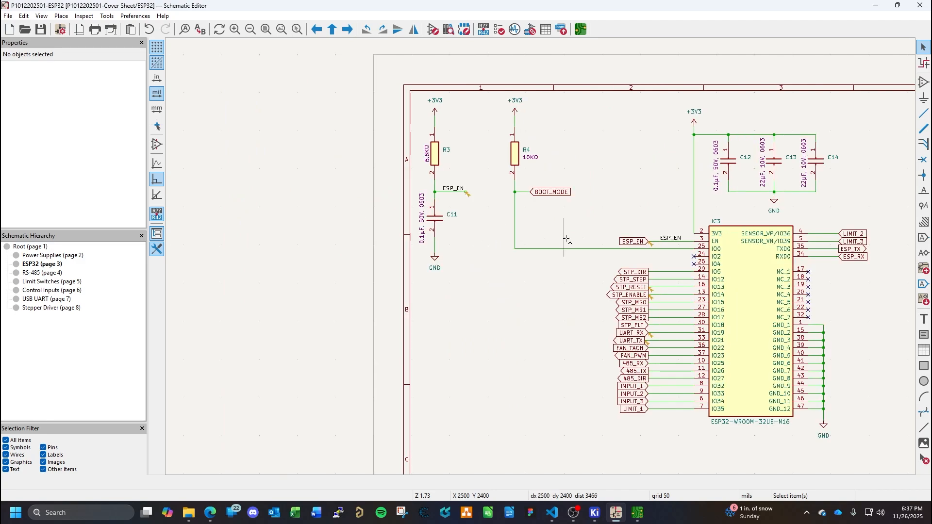
pyautogui.scroll(12, 575, 247)
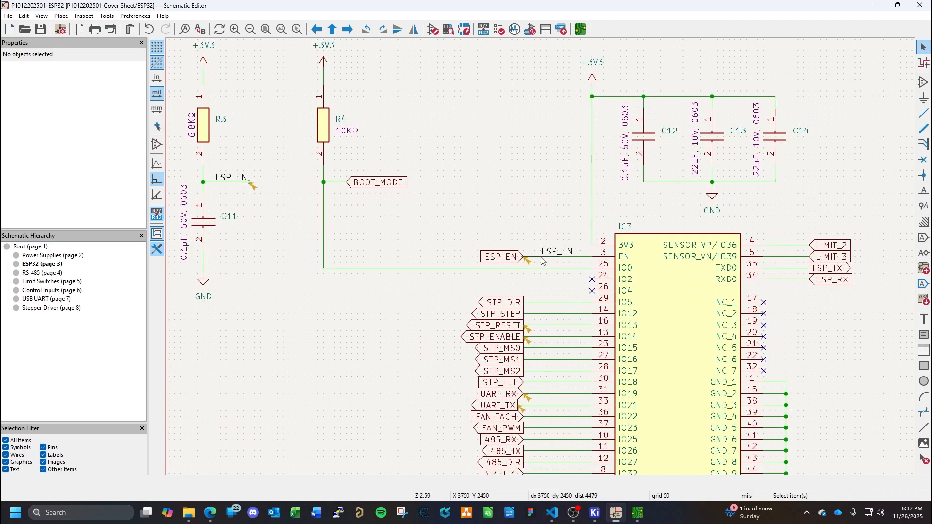
pyautogui.click(470, 258)
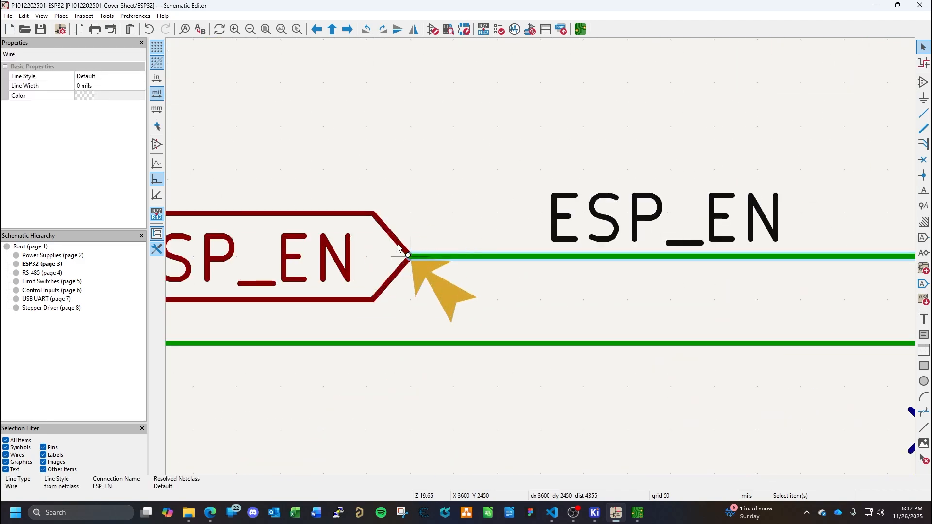
pyautogui.click(409, 255)
pyautogui.click(470, 257)
pyautogui.scroll(-10, 543, 261)
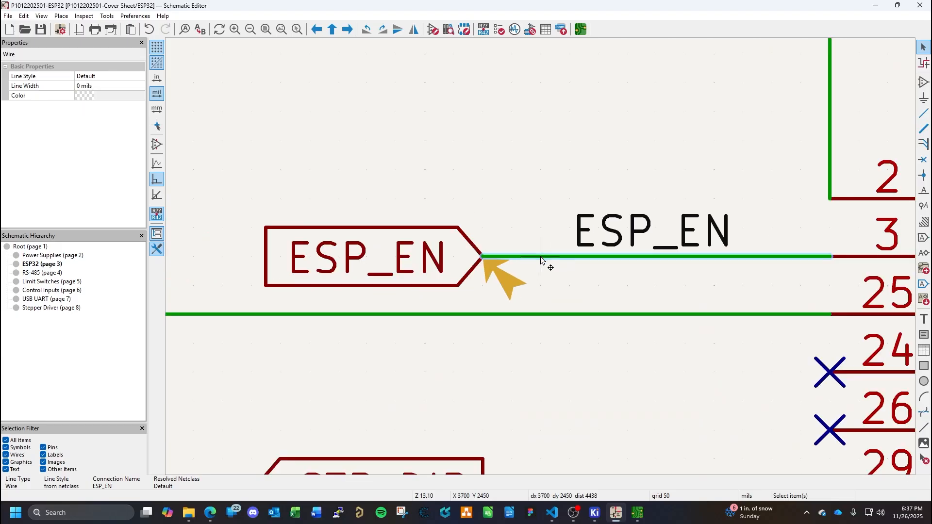
pyautogui.scroll(2, 542, 261)
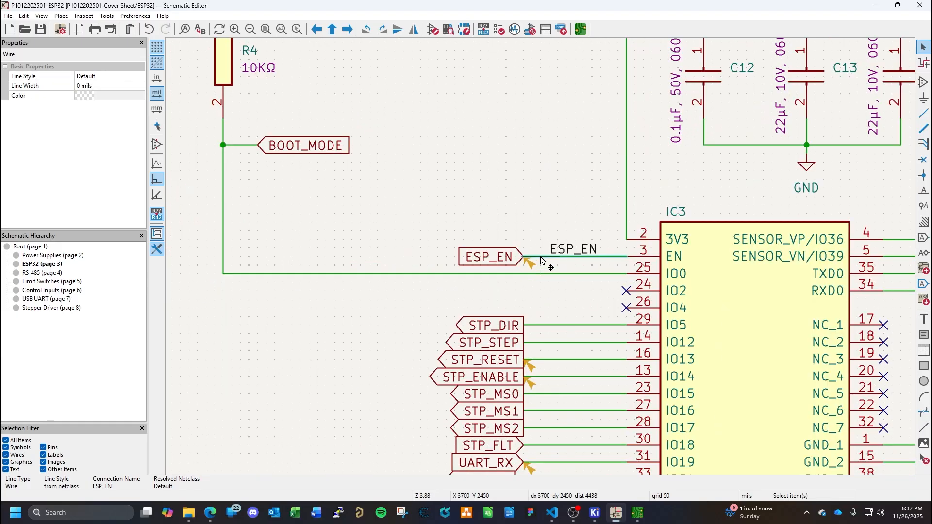
# - Delete the ESP_EN wire at IC3 and redraw it from the EN pin to the ESP_EN global label
pyautogui.press('Delete')
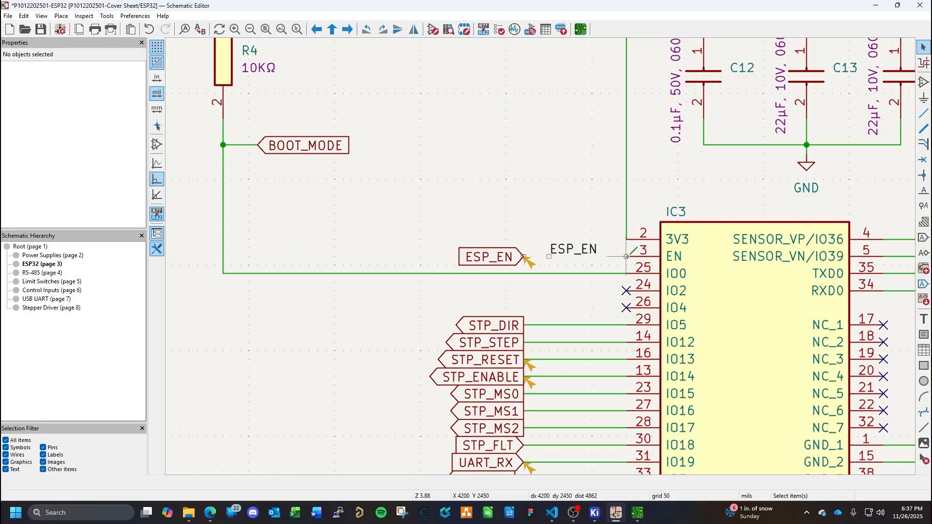
pyautogui.press('w')
pyautogui.click(523, 256)
pyautogui.press('Escape')
# - Inspect the local ESP_EN label and the properties of the wire at the EN pin without changing them
pyautogui.click(553, 248)
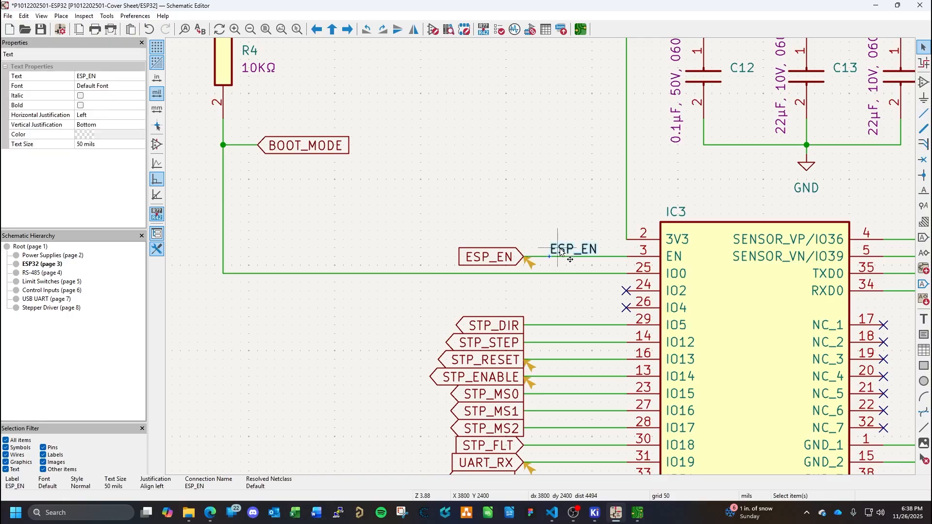
pyautogui.click(546, 226)
pyautogui.doubleClick(606, 257)
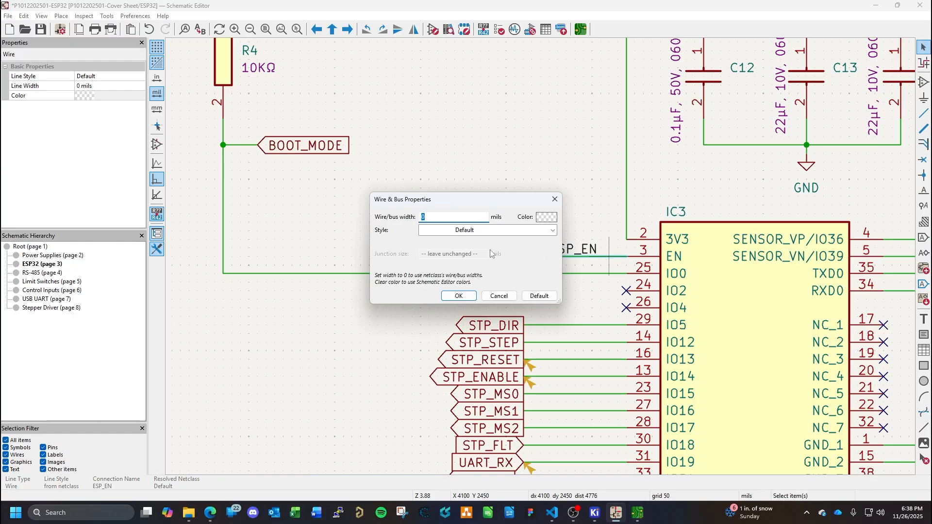
pyautogui.click(499, 296)
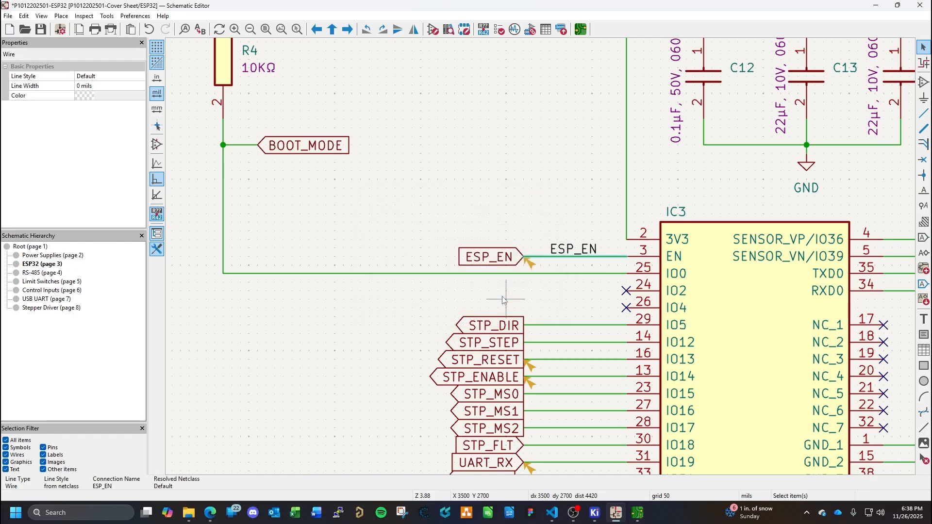
pyautogui.press('Escape')
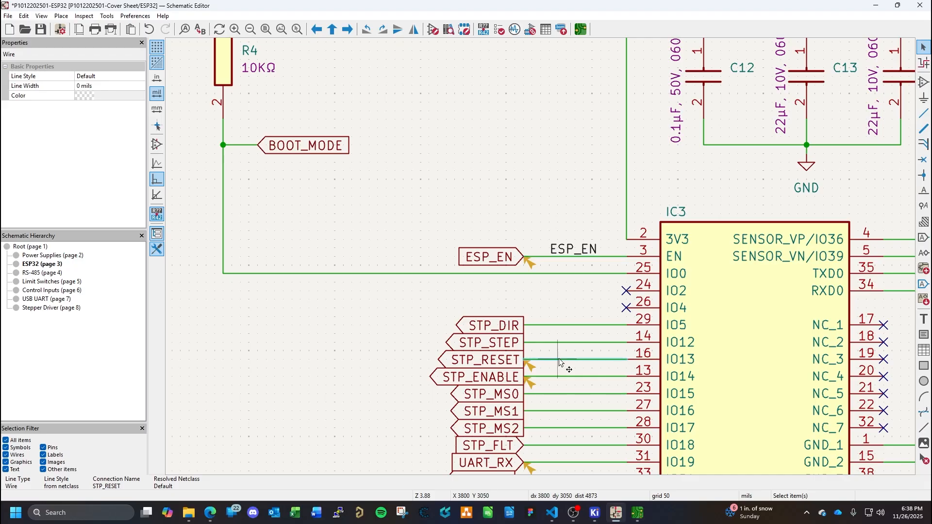
# - Delete and redraw the STP_RESET and STP_ENABLE wires between their global labels and pins IO13 and IO14
pyautogui.press('w')
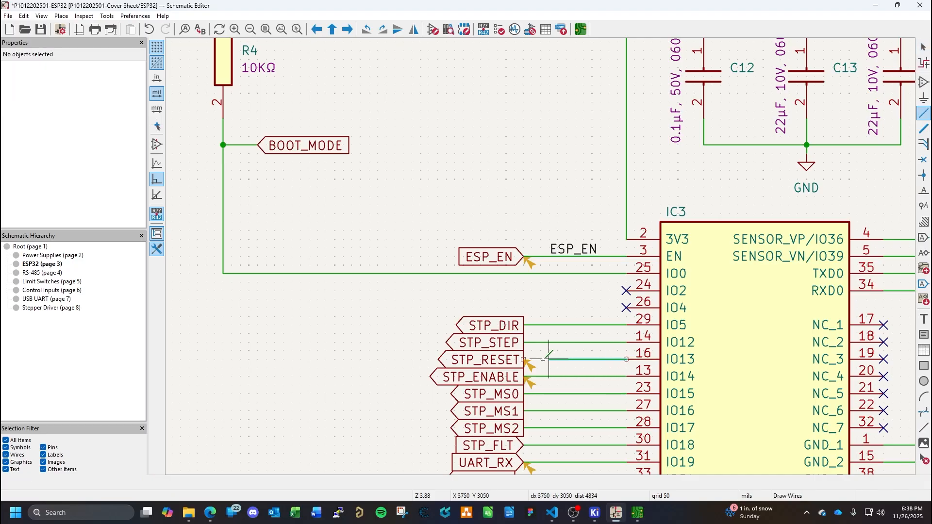
pyautogui.press('Escape')
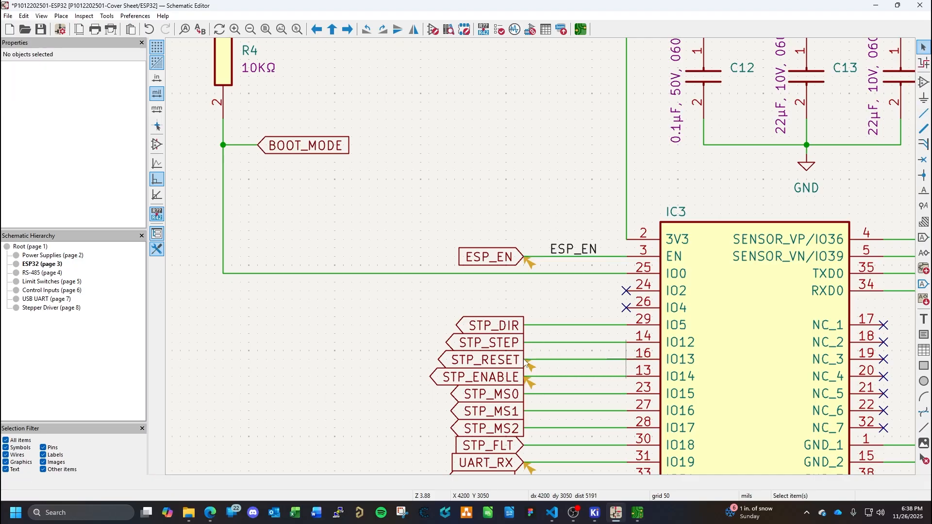
pyautogui.click(558, 377)
pyautogui.press('Delete')
pyautogui.press('w')
pyautogui.click(525, 376)
pyautogui.scroll(-2, 544, 410)
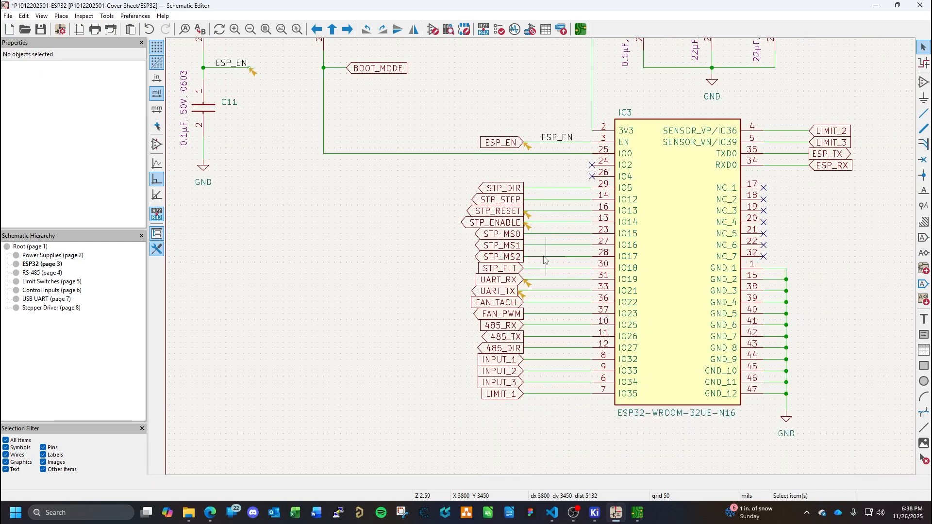
# - Delete the UART_RX and UART_TX wires at pins IO19 and IO21, and redraw the UART_RX wire to its label
pyautogui.click(545, 280)
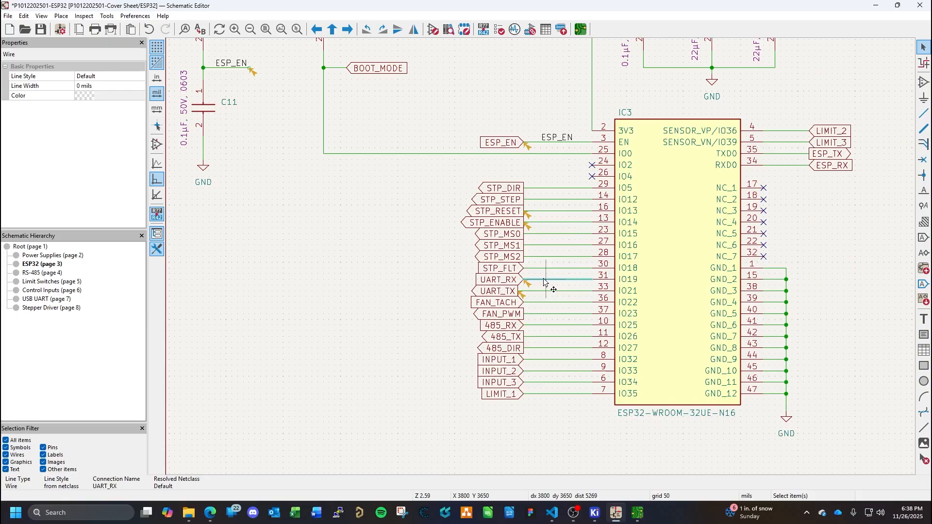
pyautogui.press('Delete')
pyautogui.click(547, 291)
pyautogui.press('Delete')
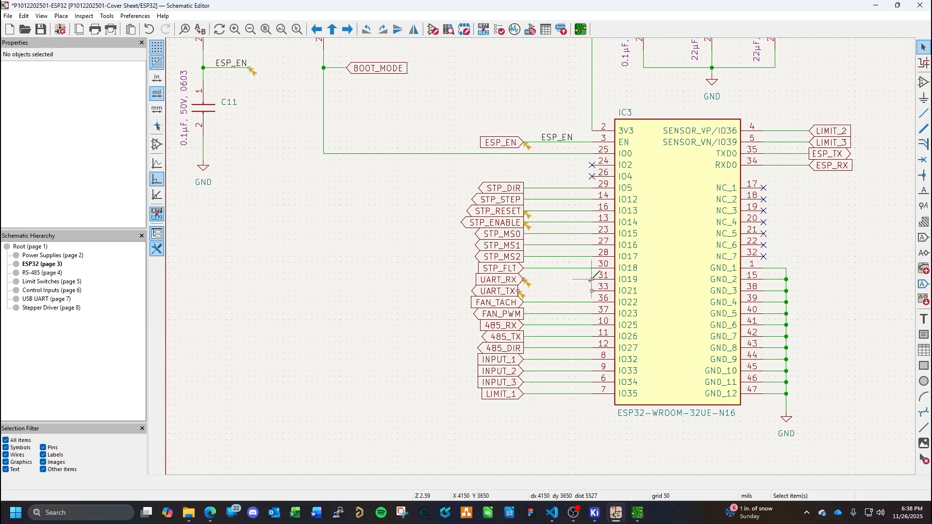
pyautogui.click(523, 280)
pyautogui.press('w')
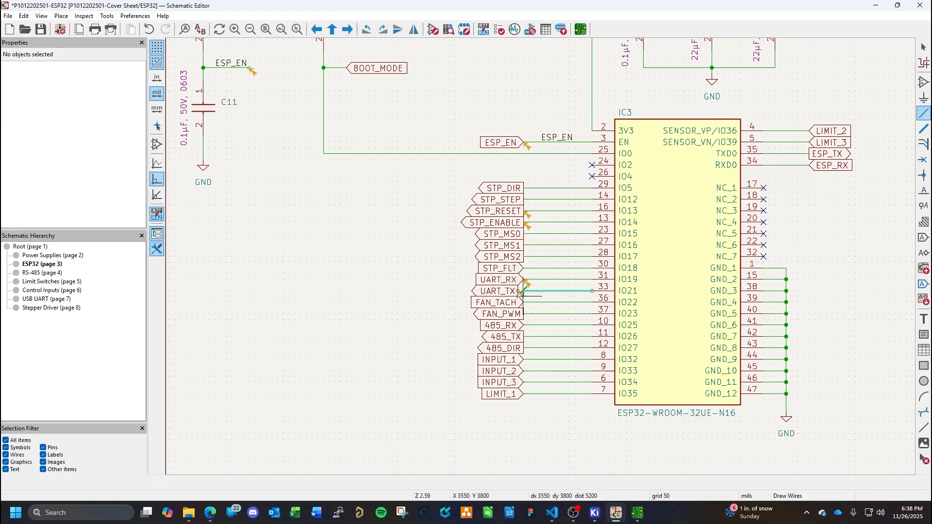
pyautogui.press('Escape')
pyautogui.press('Escape')
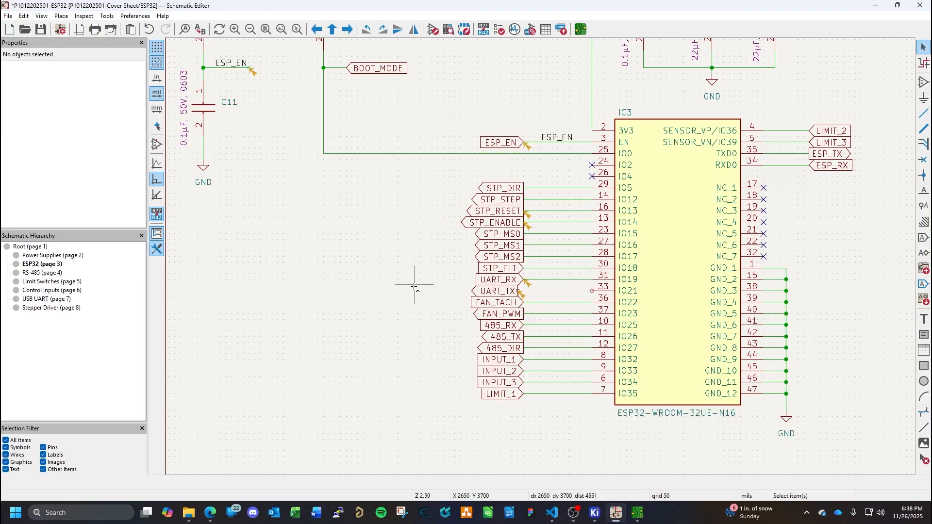
# - Save the ESP32 sheet, delete all existing ERC markers, and rerun the electrical rules check
pyautogui.hotkey('ctrl', 's')
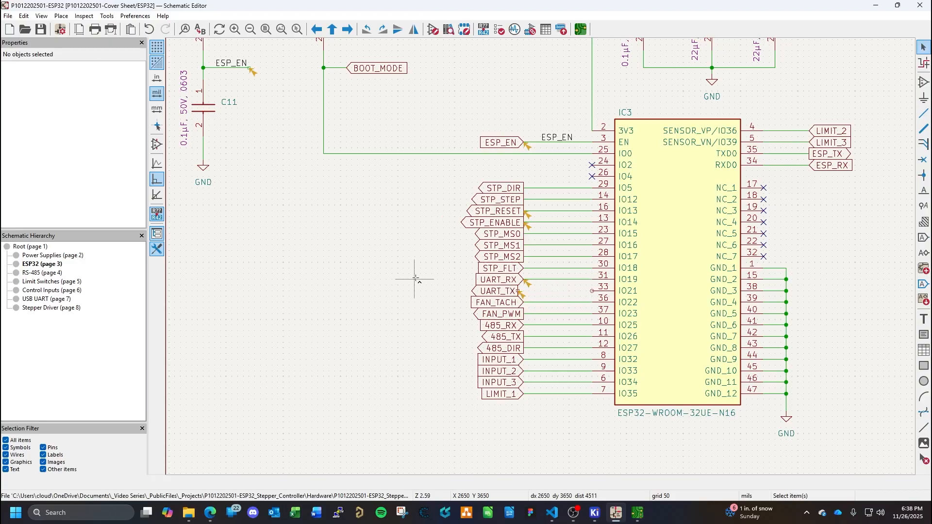
pyautogui.click(530, 30)
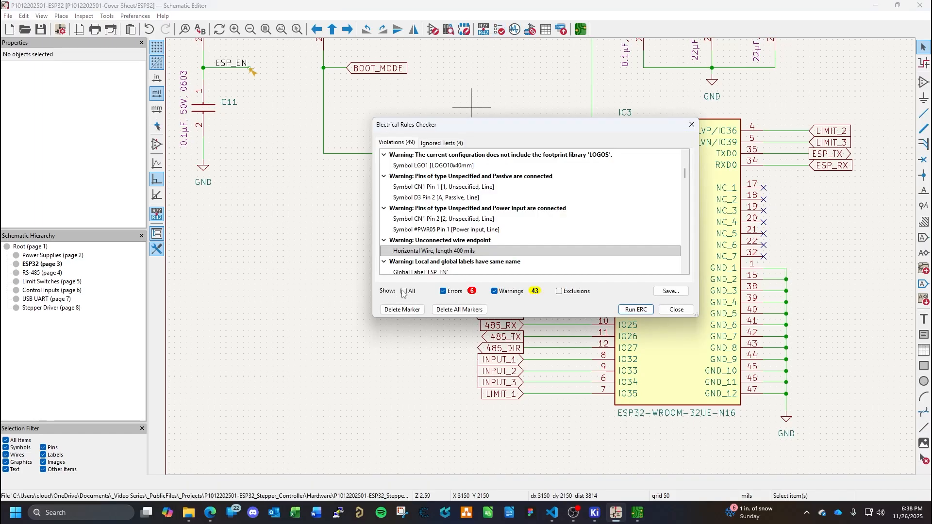
pyautogui.click(451, 310)
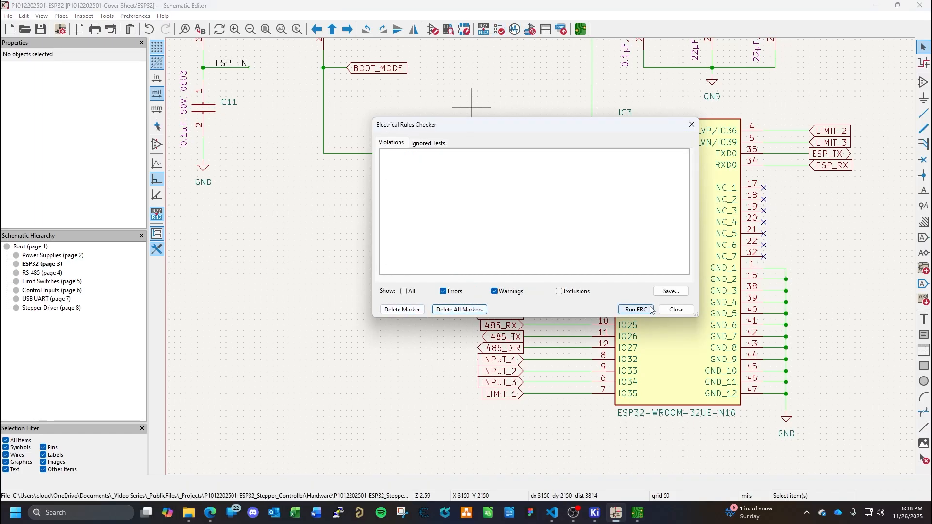
pyautogui.click(635, 309)
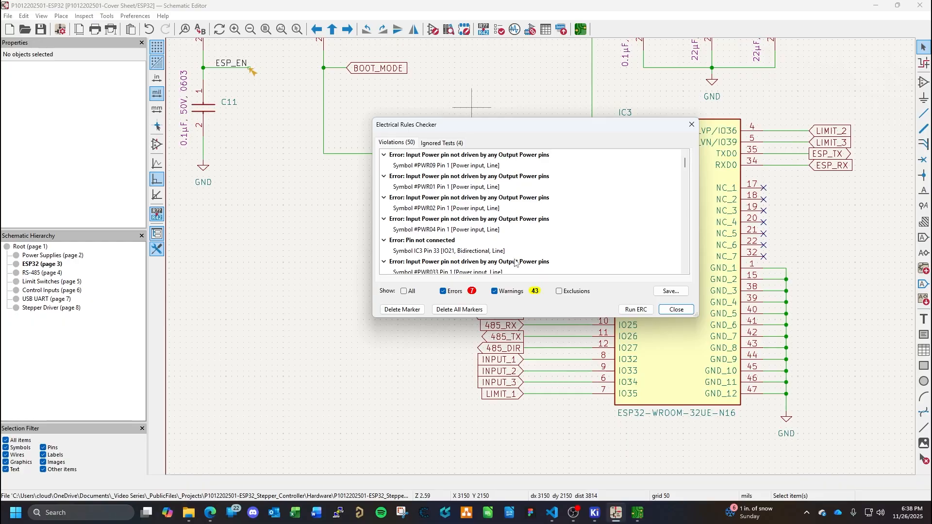
# - Locate the unconnected IO21 pin violation and draw a wire from that pin to the UART_TX global label
pyautogui.click(448, 251)
pyautogui.doubleClick(448, 251)
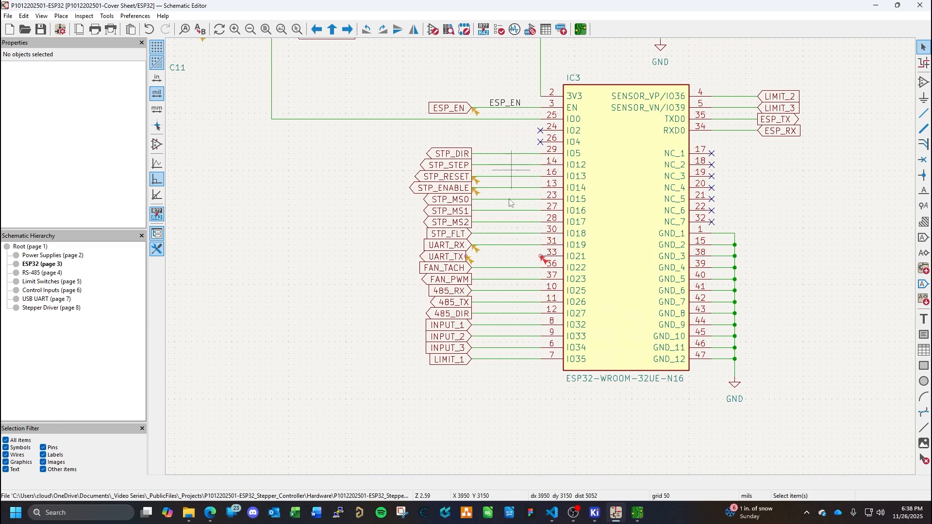
pyautogui.press('w')
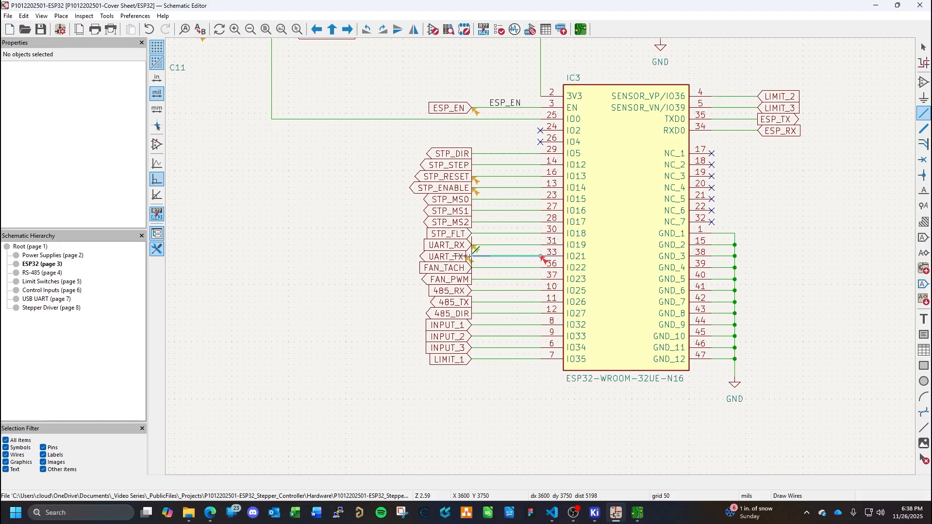
pyautogui.click(467, 256)
pyautogui.press('Escape')
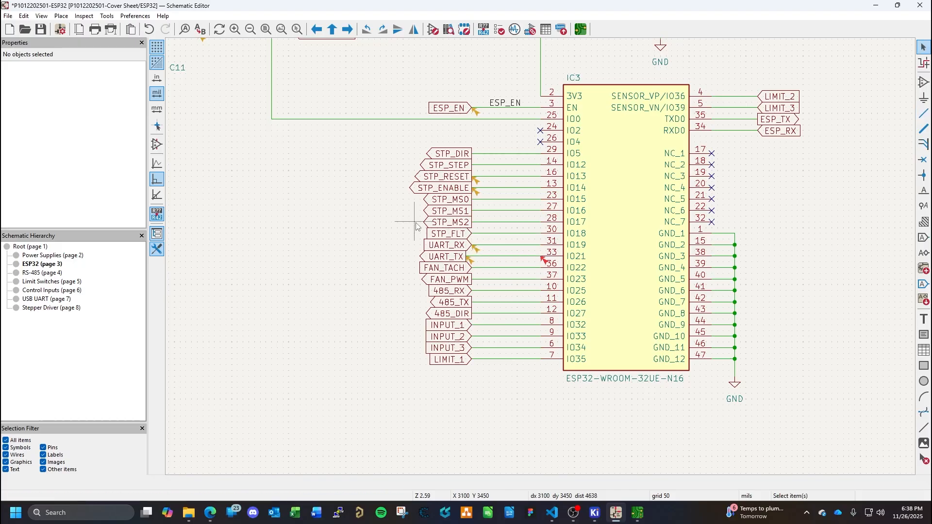
# - Save the schematic, delete all existing ERC markers, and rerun the electrical rules check
pyautogui.hotkey('ctrl', 's')
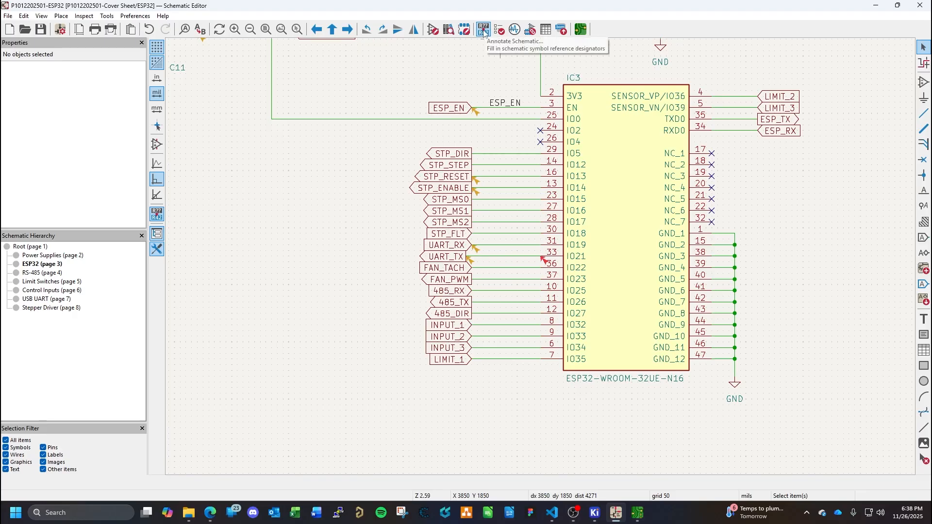
pyautogui.click(500, 30)
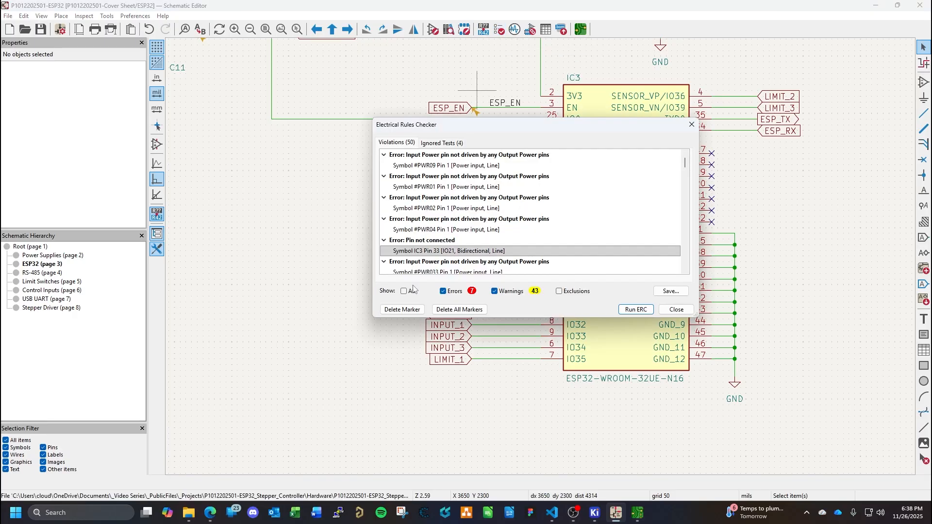
pyautogui.click(452, 310)
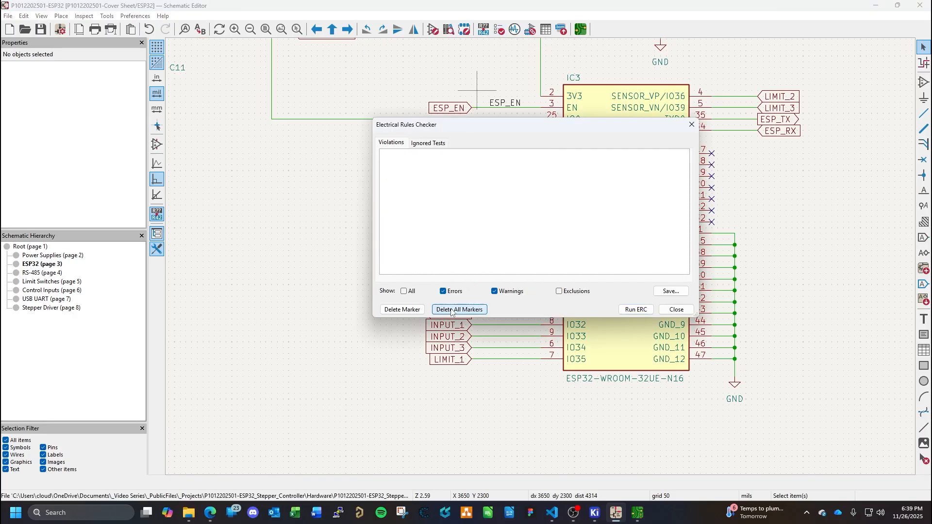
pyautogui.click(632, 309)
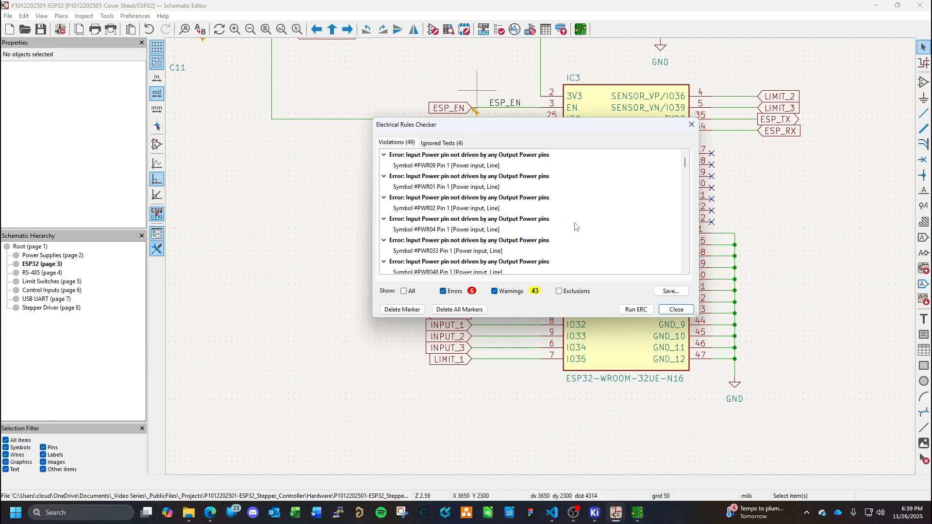
# - Locate the unconnected wire endpoint violation and place a no-connect flag on the free end of the ESP_EN wire beside R3 and C11
pyautogui.scroll(-3, 574, 226)
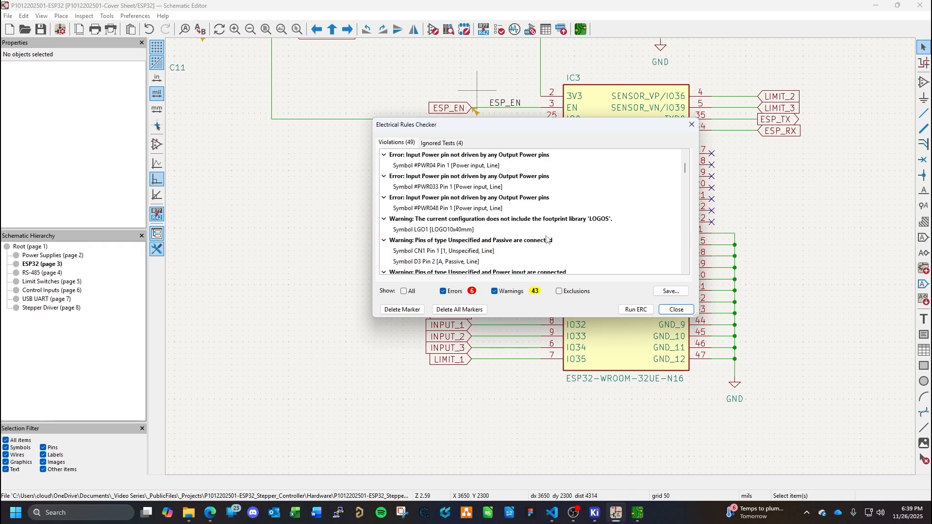
pyautogui.scroll(-1, 546, 239)
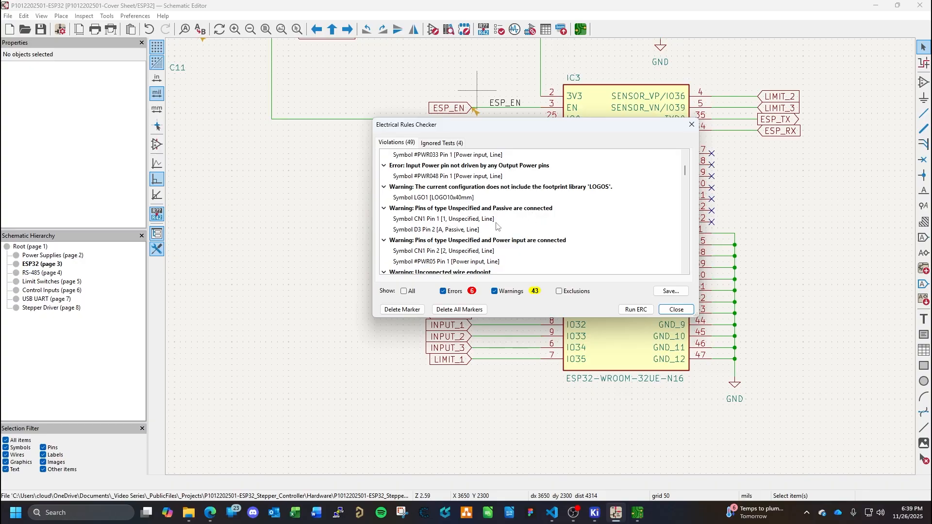
pyautogui.scroll(-2, 497, 227)
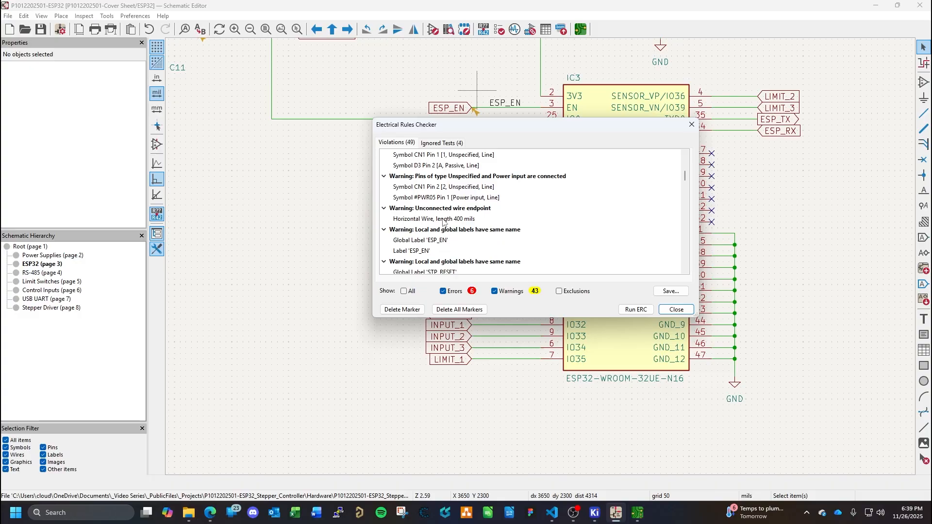
pyautogui.doubleClick(457, 221)
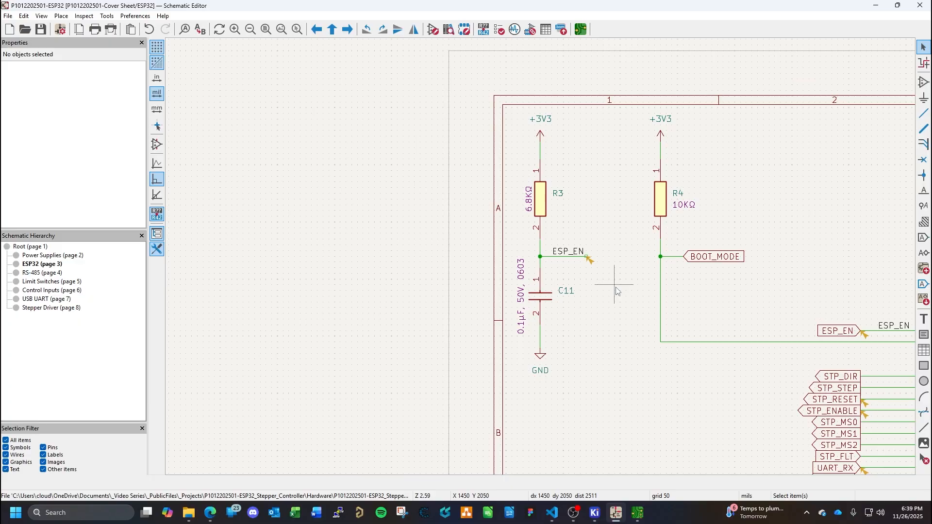
pyautogui.scroll(2, 589, 256)
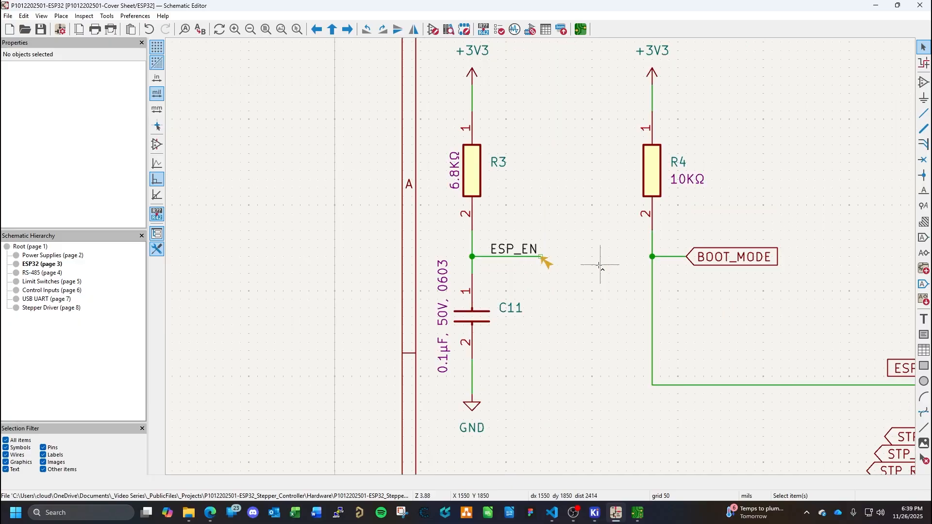
pyautogui.click(923, 160)
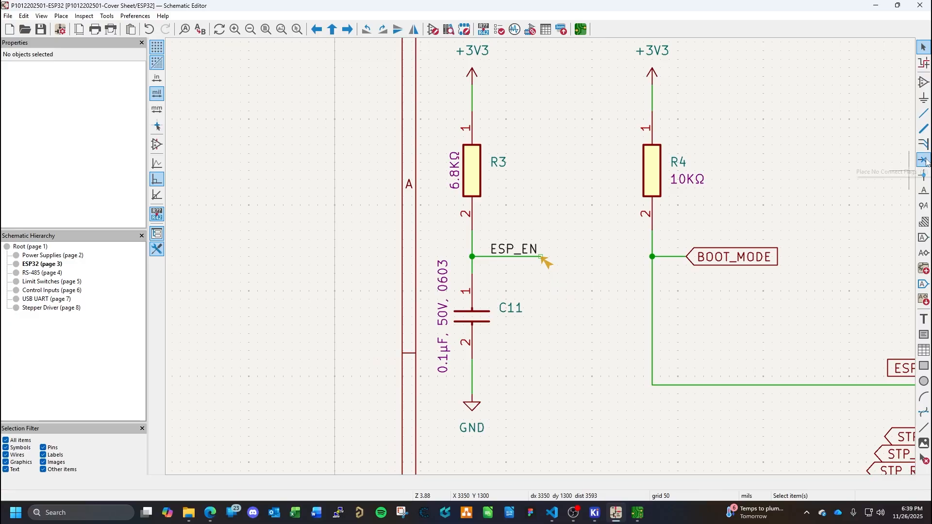
pyautogui.click(540, 257)
pyautogui.press('Escape')
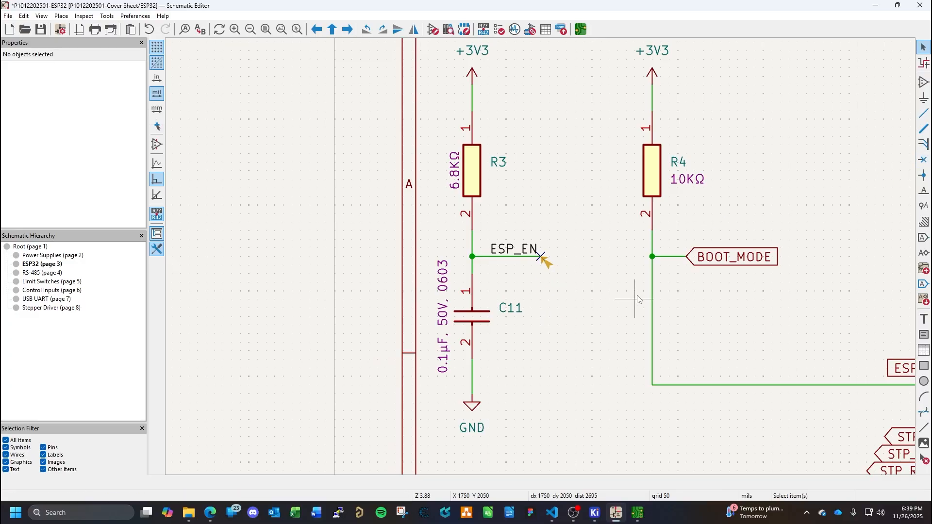
# - Save the sheet with the no-connect flag, clear all ERC markers, and run the electrical rules check again
pyautogui.hotkey('ctrl', 's')
pyautogui.scroll(-2, 631, 272)
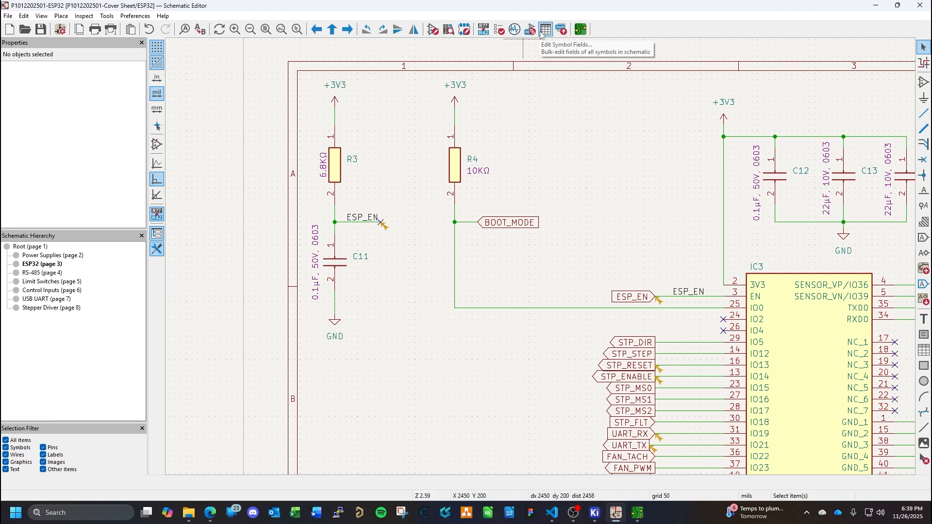
pyautogui.click(499, 30)
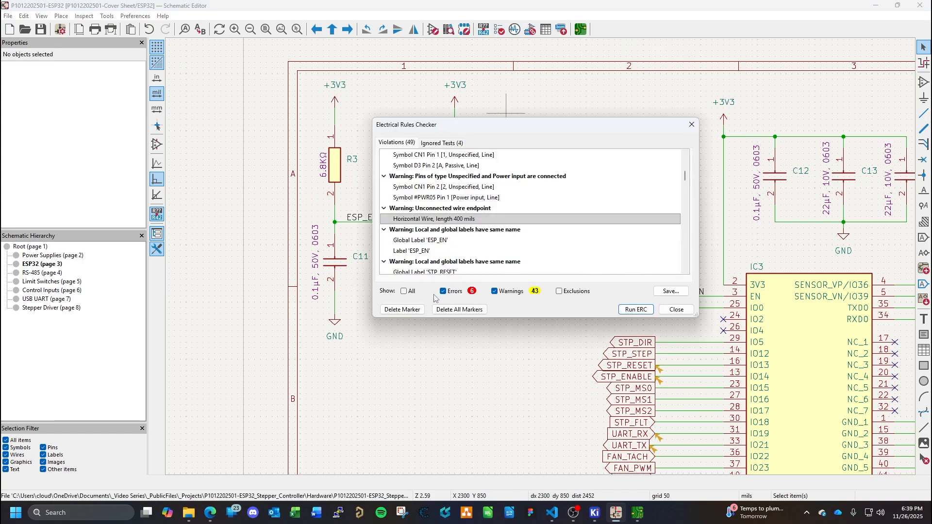
pyautogui.click(442, 310)
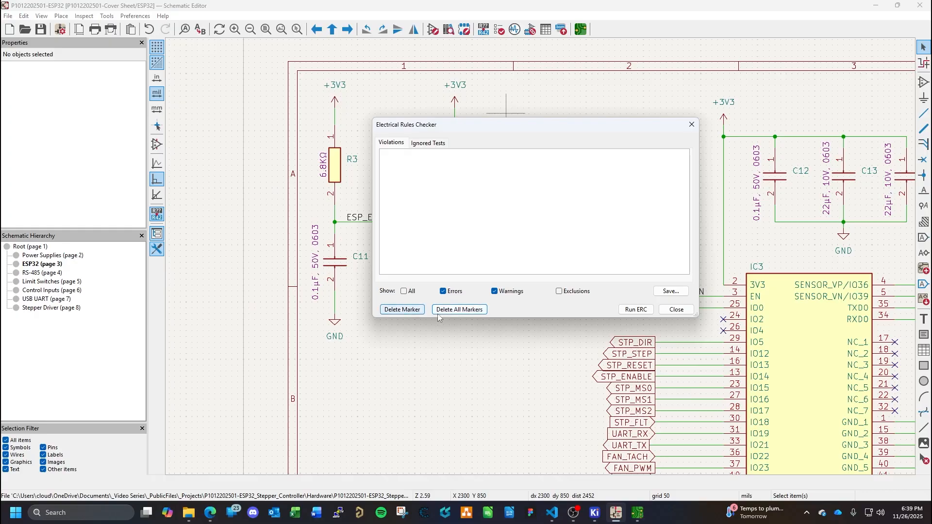
pyautogui.click(635, 309)
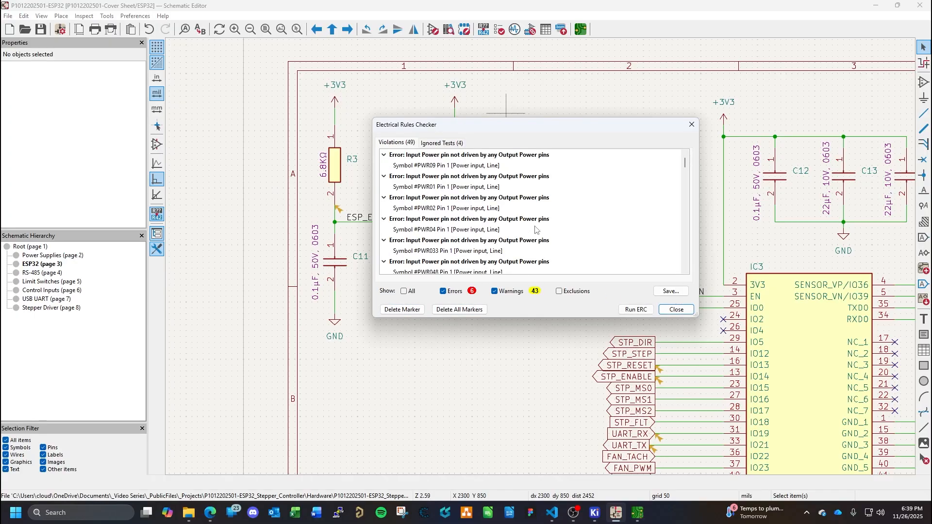
# - Locate the no-connection warning at R3 pin 2 and delete the horizontal ESP_EN wire stub and its no-connect flag
pyautogui.scroll(-2, 529, 242)
pyautogui.scroll(-1, 536, 230)
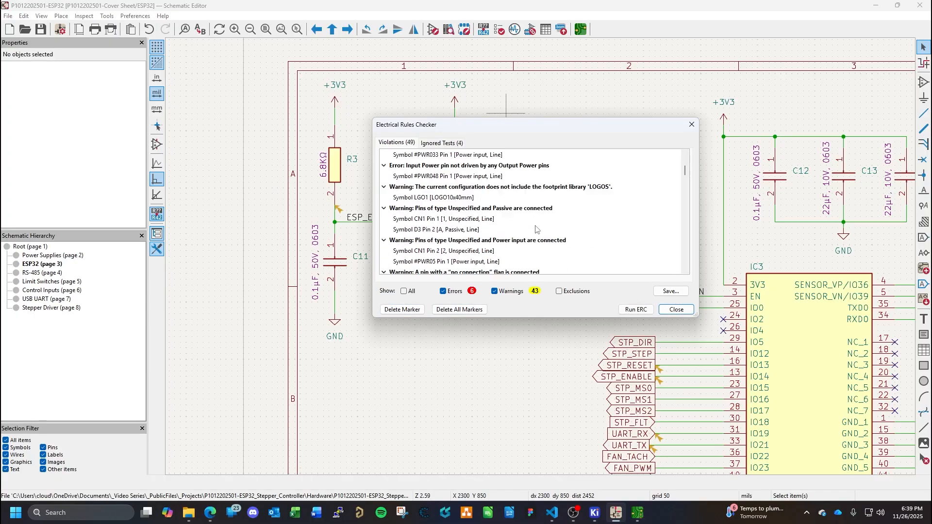
pyautogui.scroll(-2, 536, 229)
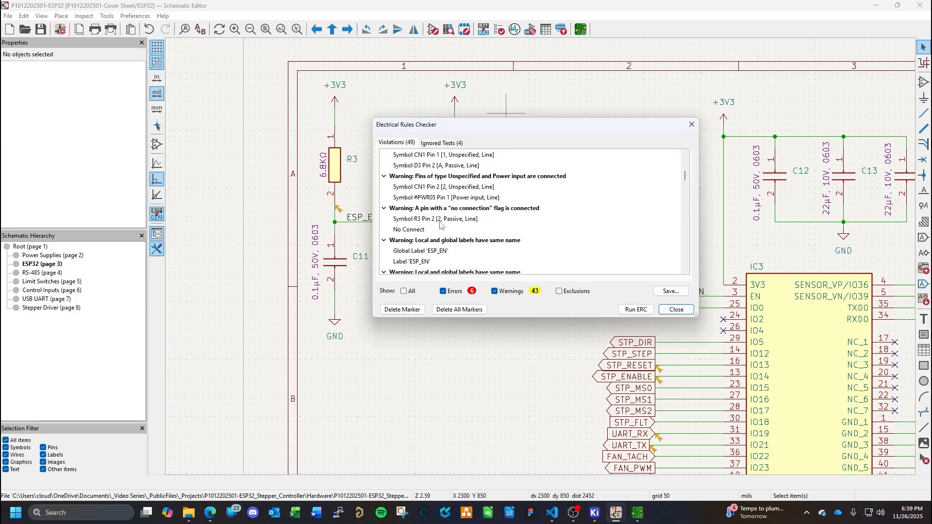
pyautogui.doubleClick(442, 219)
pyautogui.click(380, 224)
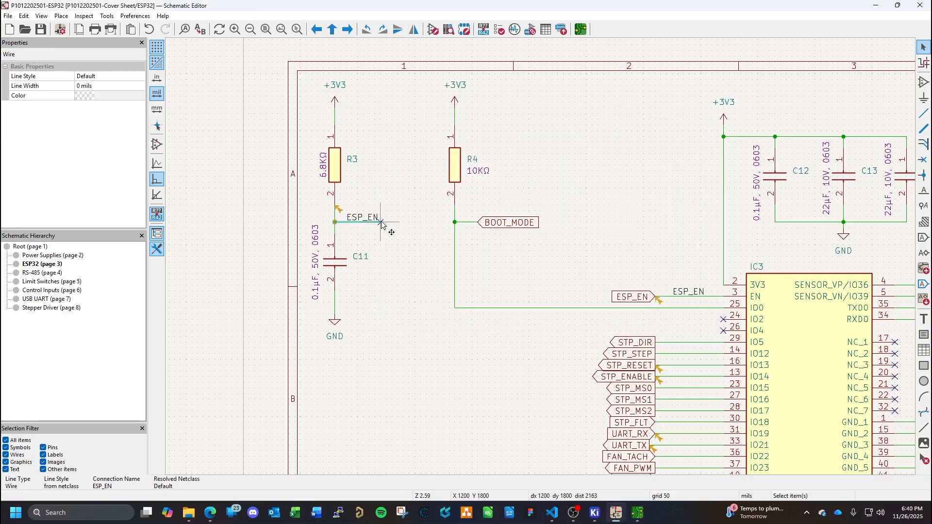
pyautogui.press('Delete')
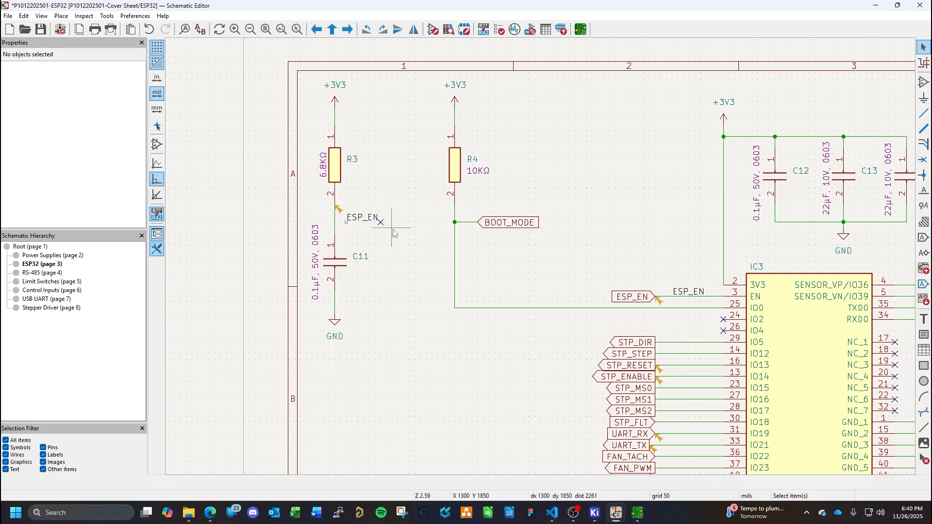
pyautogui.click(386, 225)
pyautogui.press('Delete')
# - Move the ESP_EN label onto the vertical wire between R3 and C11, and save the schematic
pyautogui.click(364, 217)
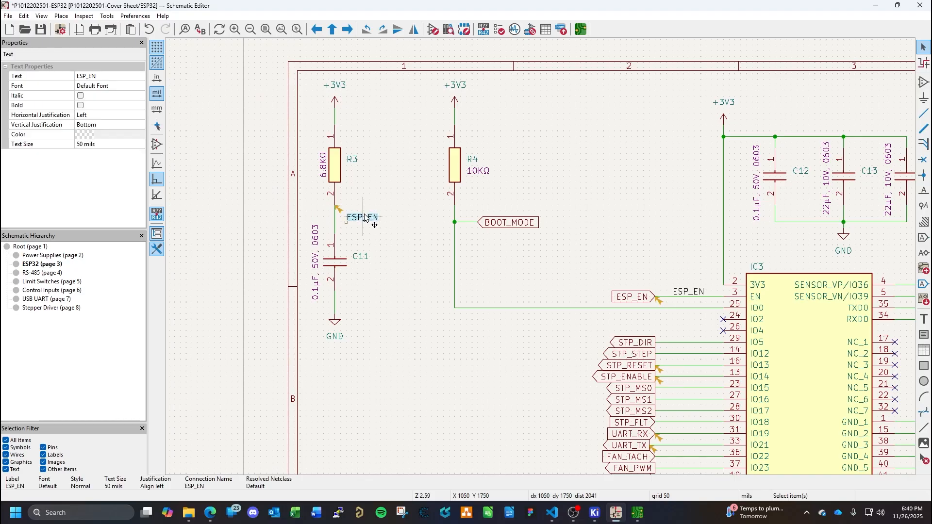
pyautogui.moveTo(364, 217); pyautogui.dragTo(335, 217)
pyautogui.click(365, 227)
pyautogui.hotkey('ctrl', 's')
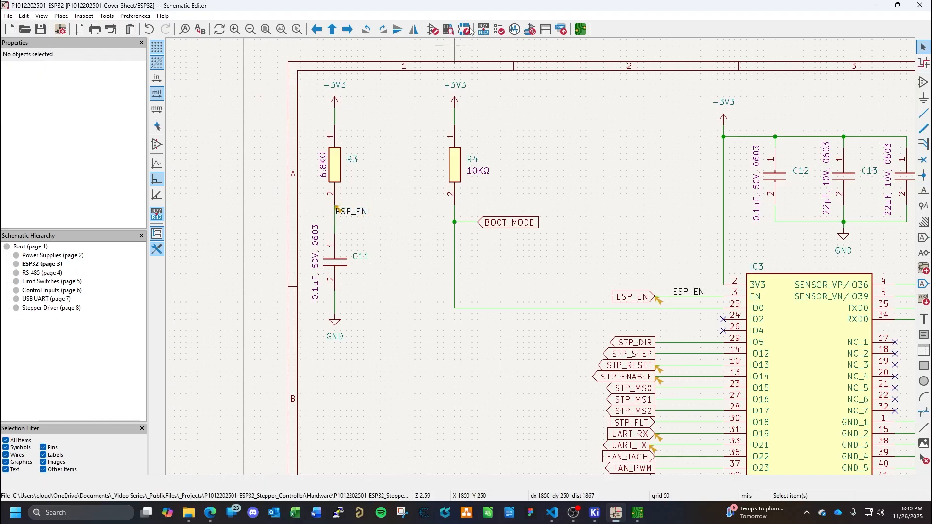
# - Delete all ERC markers, rerun the electrical rules check, and review the remaining violations through the duplicate local and global label warnings
pyautogui.click(499, 29)
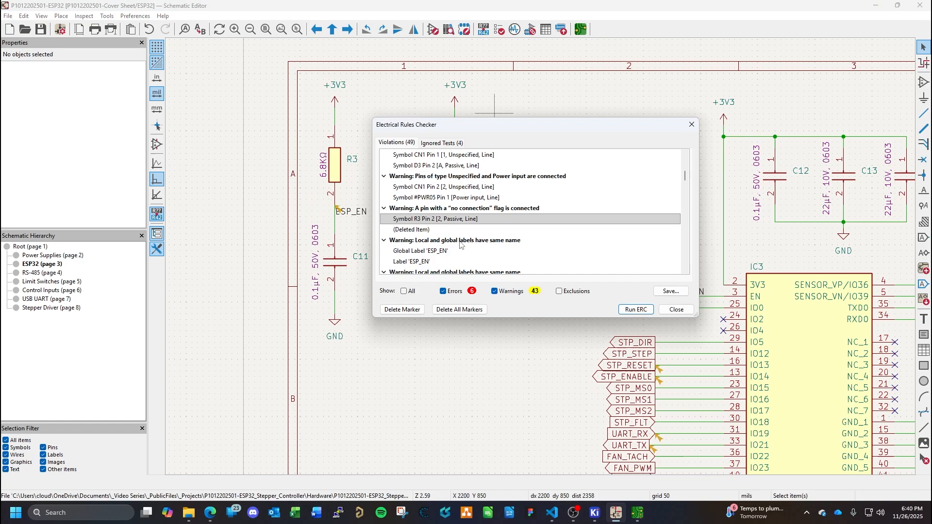
pyautogui.click(459, 309)
pyautogui.click(631, 310)
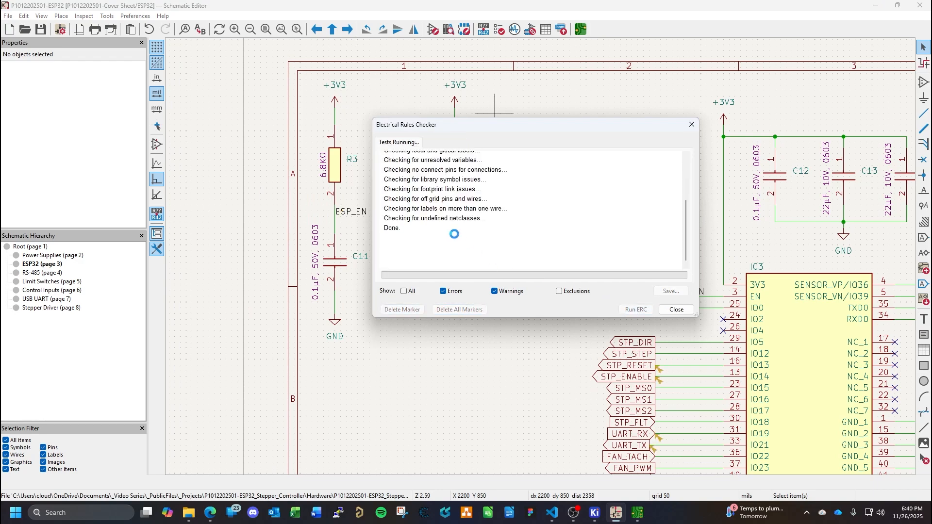
pyautogui.scroll(-1, 525, 229)
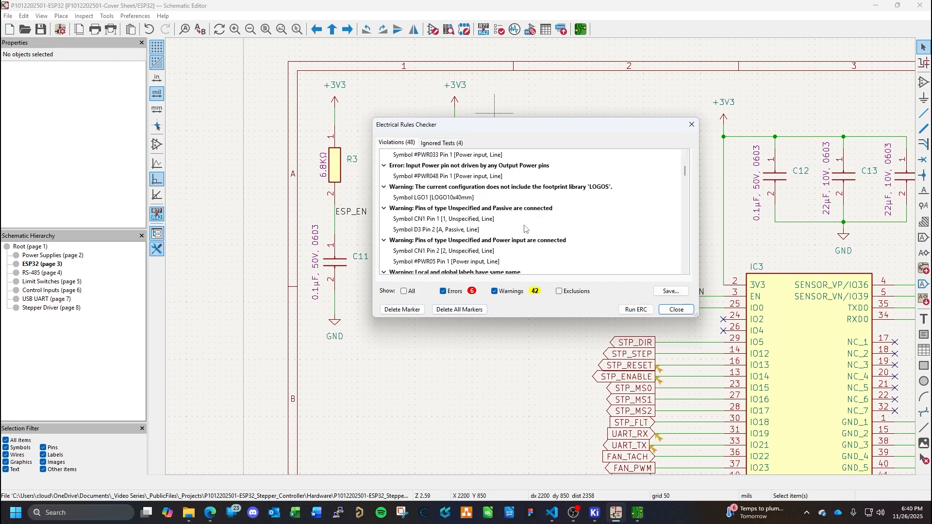
pyautogui.scroll(-1, 525, 229)
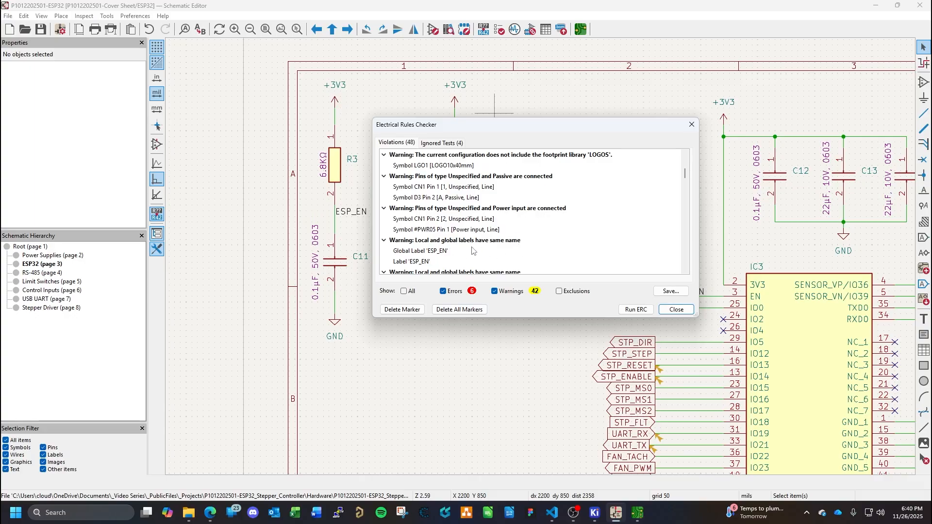
pyautogui.scroll(-2, 507, 246)
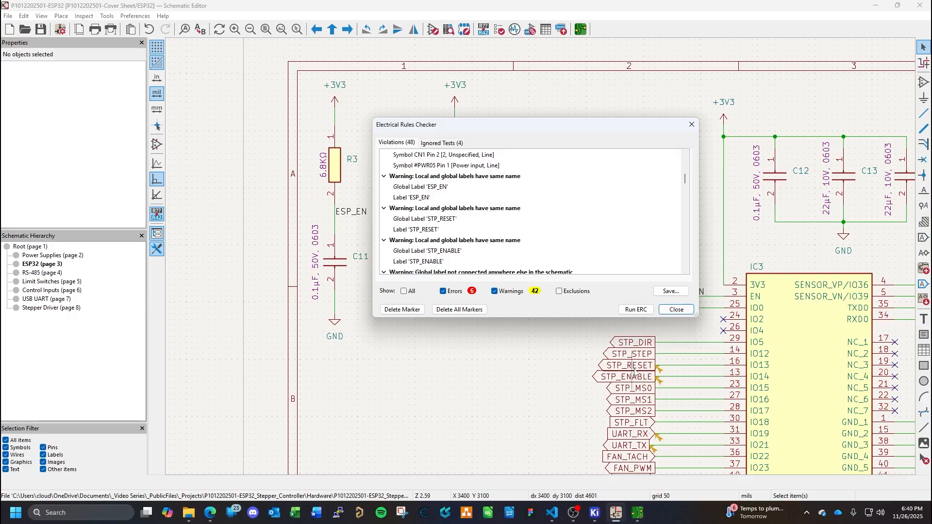
# - Clear all ERC markers from the schematic and close the Electrical Rules Checker
pyautogui.click(676, 309)
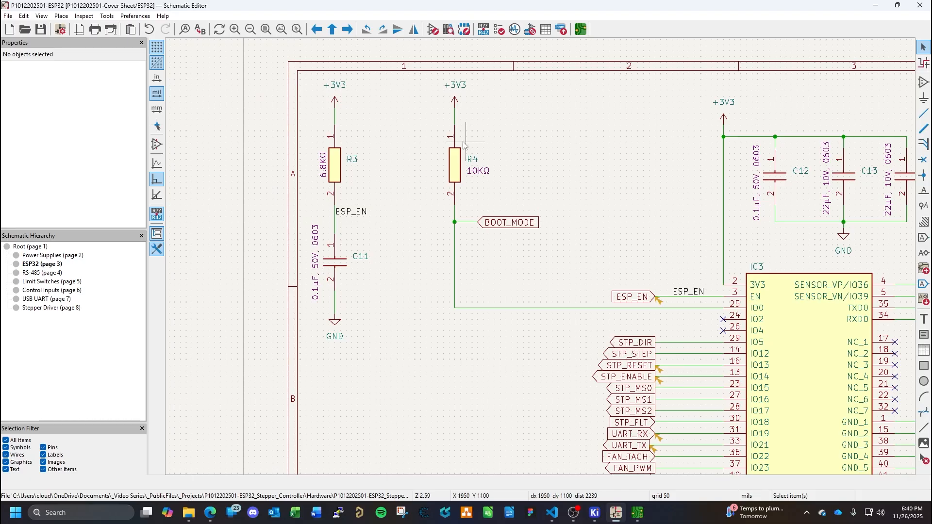
pyautogui.click(504, 31)
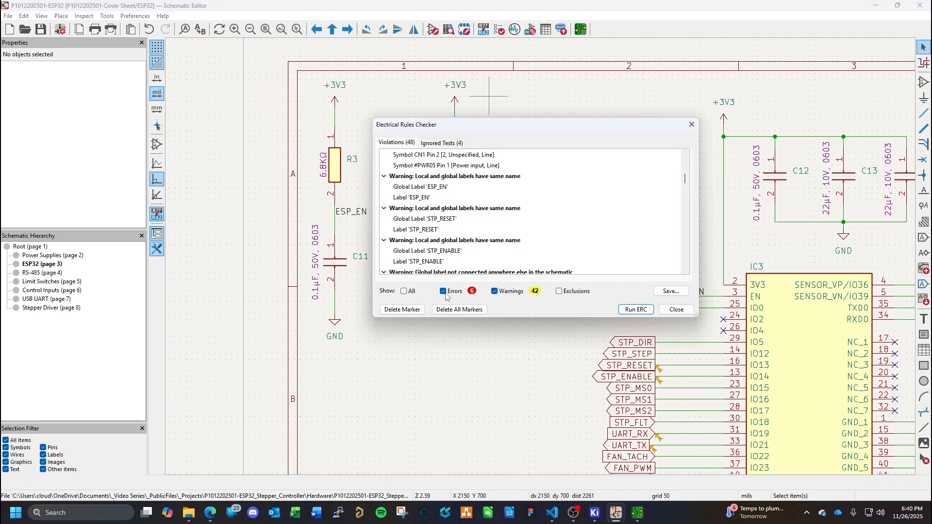
pyautogui.click(459, 309)
pyautogui.click(676, 309)
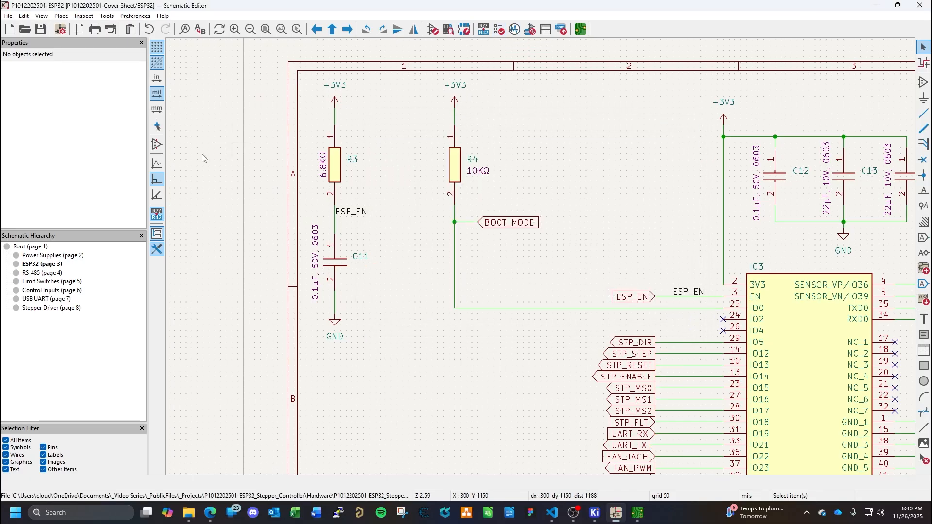
pyautogui.click(135, 16)
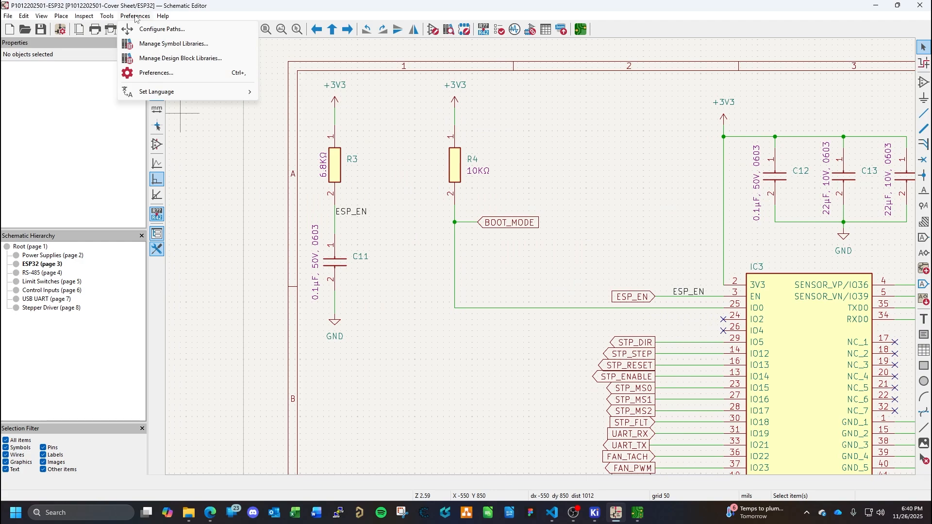
pyautogui.click(172, 77)
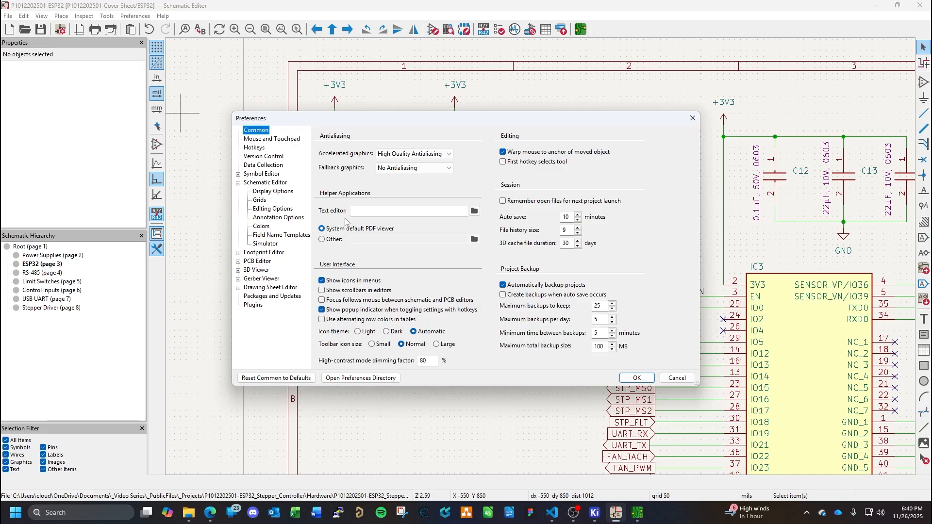
pyautogui.click(675, 377)
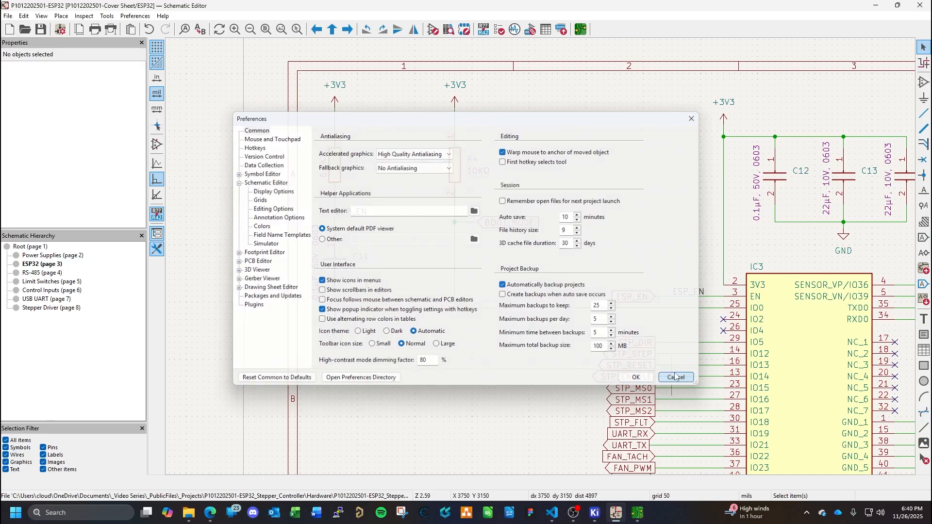
# - Review the Schematic Editor preferences for field name templates, annotation and editing options, and close them without changes
pyautogui.click(145, 17)
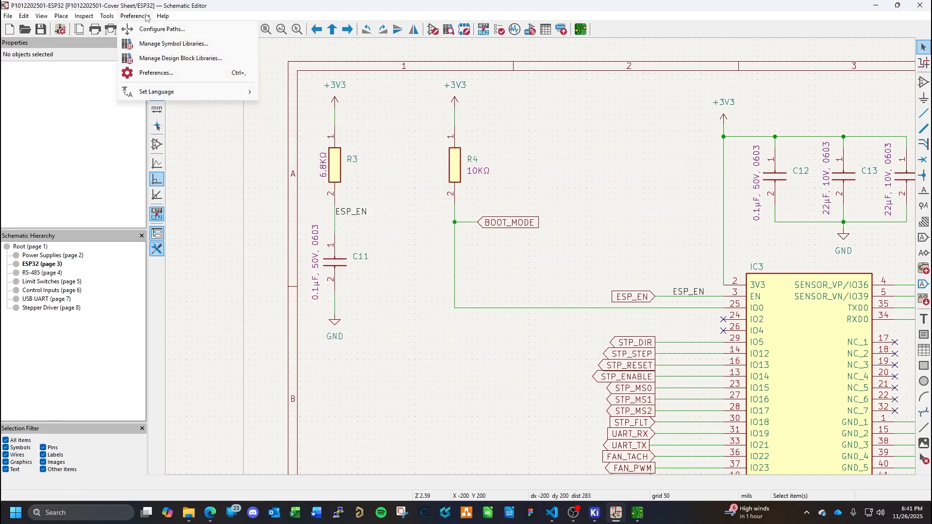
pyautogui.moveTo(114, 18)
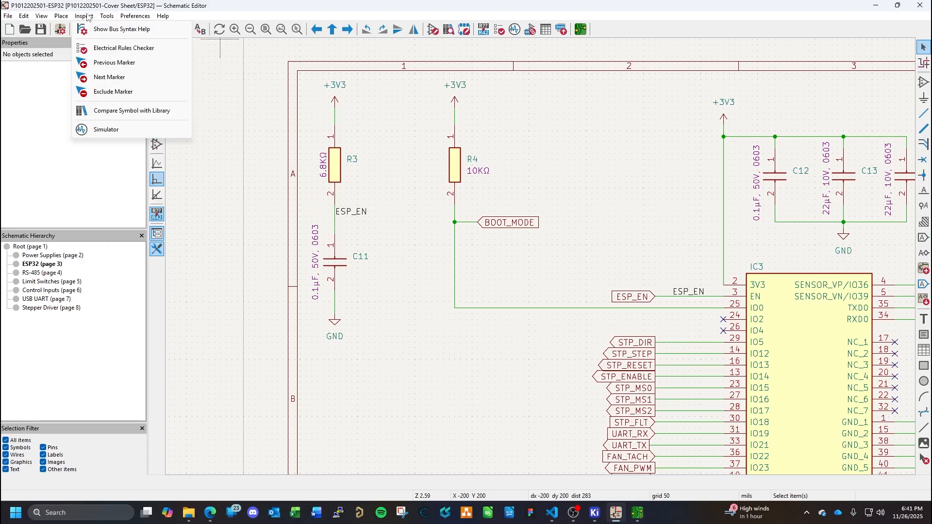
pyautogui.moveTo(57, 18)
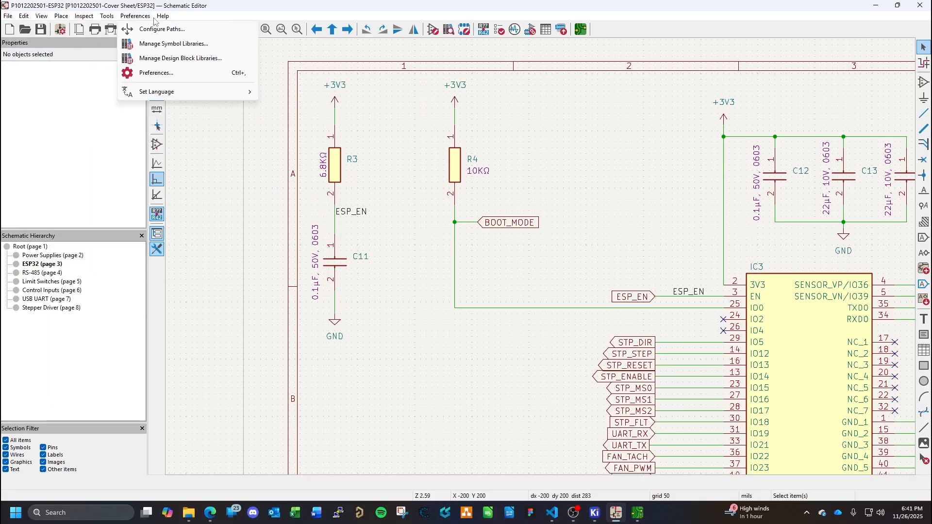
pyautogui.click(163, 73)
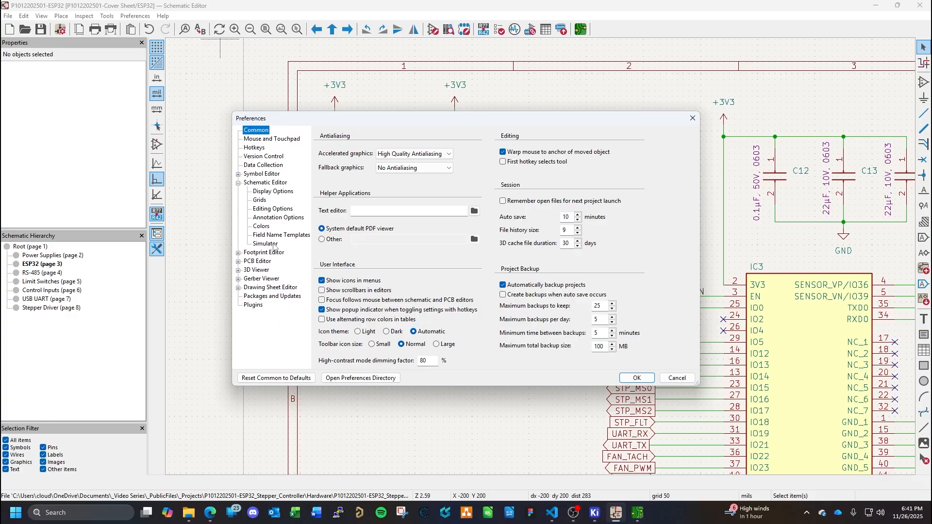
pyautogui.click(273, 245)
pyautogui.click(275, 236)
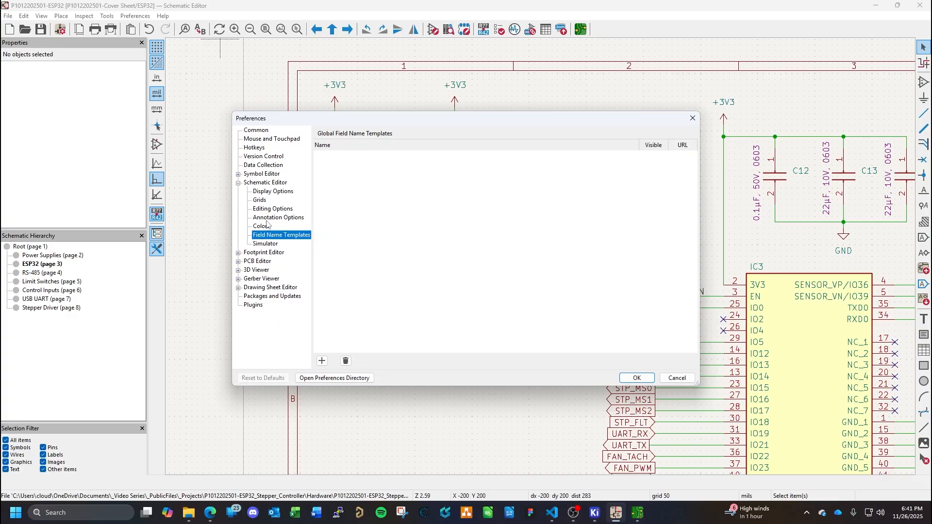
pyautogui.click(269, 216)
pyautogui.click(271, 209)
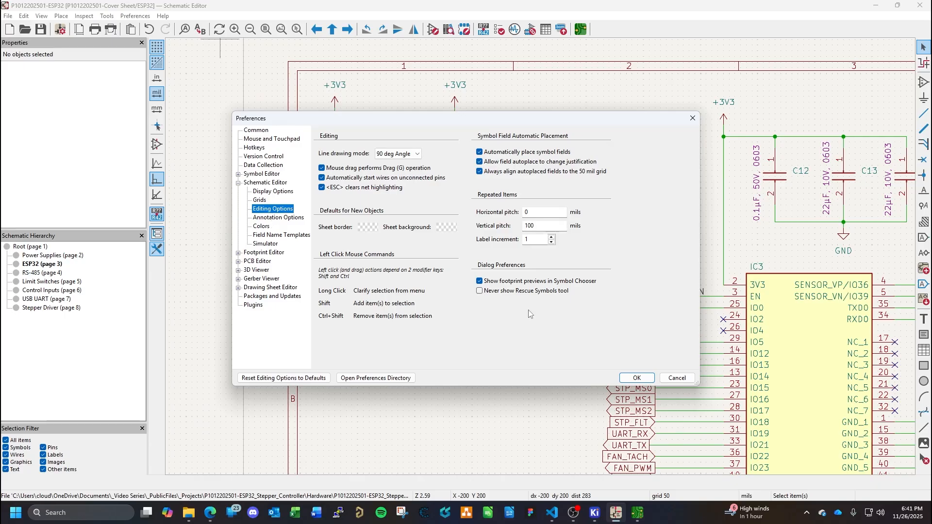
pyautogui.click(679, 377)
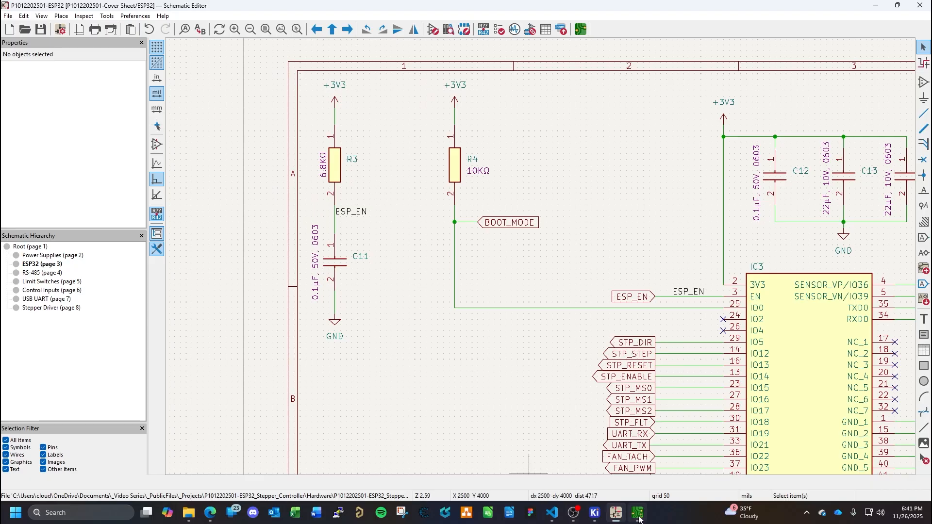
# - Switch to the PCB Editor and set the board's physical stackup to 6 copper layers
pyautogui.moveTo(639, 514)
pyautogui.click(622, 472)
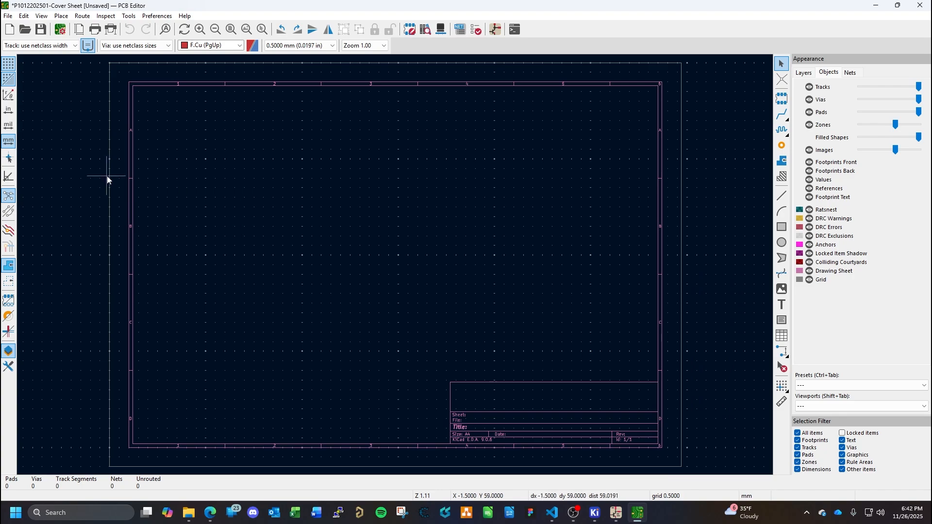
pyautogui.click(61, 30)
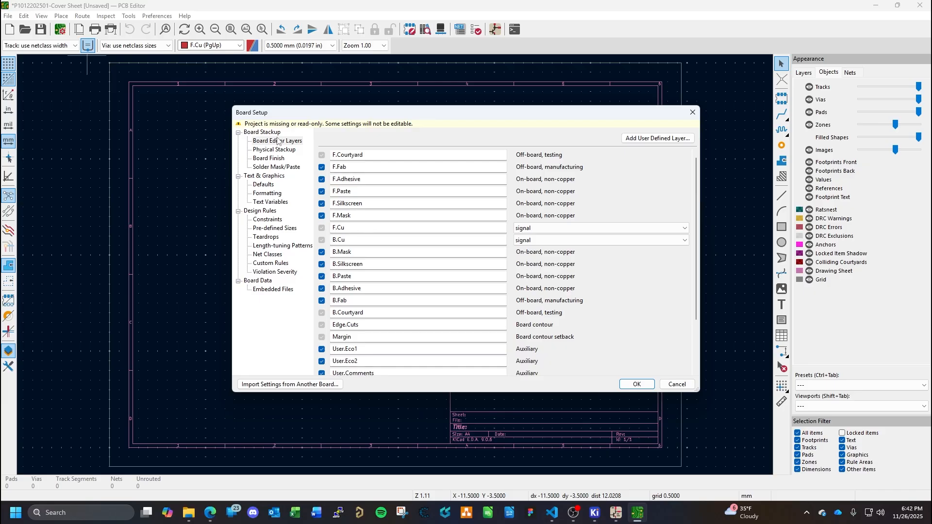
pyautogui.click(289, 150)
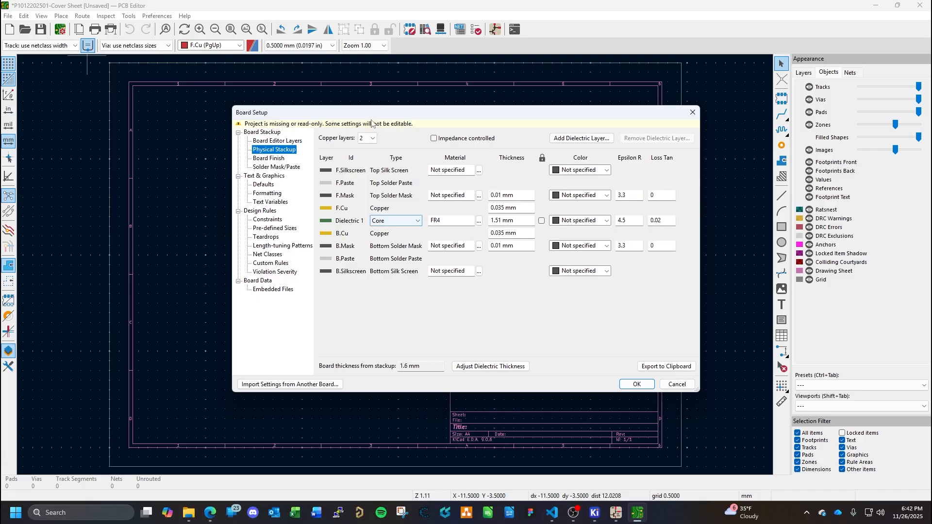
pyautogui.click(367, 138)
pyautogui.click(366, 155)
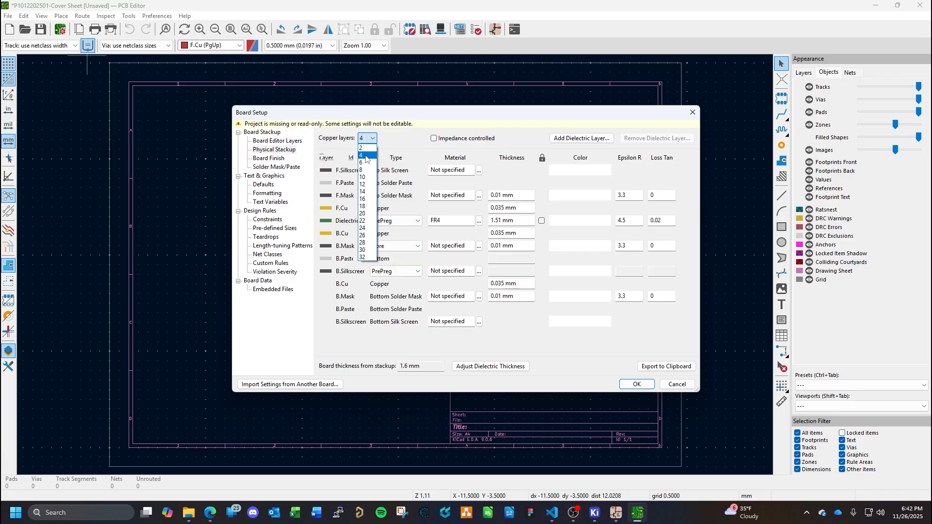
pyautogui.click(367, 139)
pyautogui.click(363, 162)
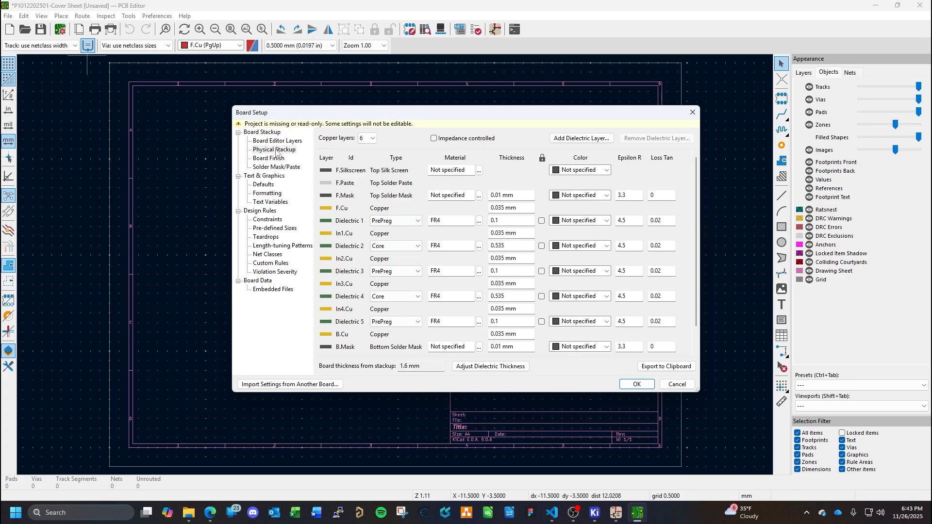
# - Check the design rule constraints, apply the board setup, and save the board file
pyautogui.click(269, 222)
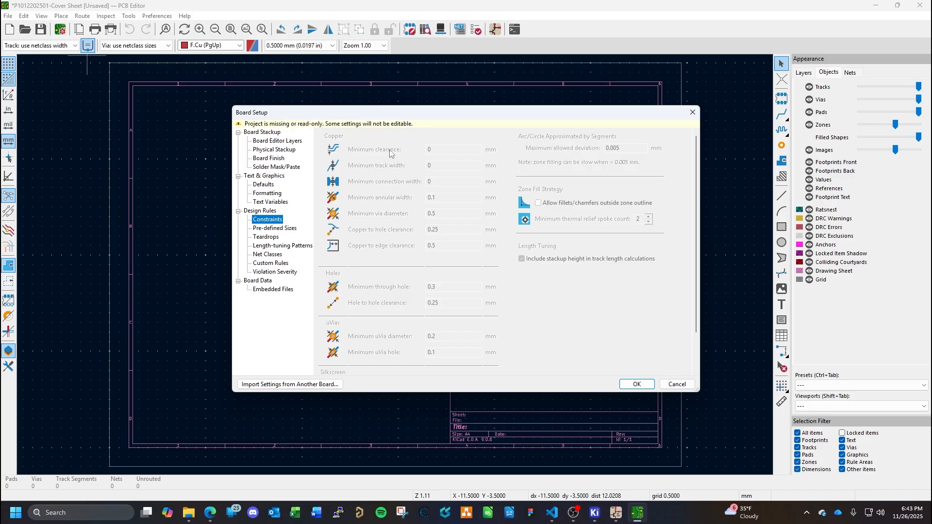
pyautogui.click(636, 385)
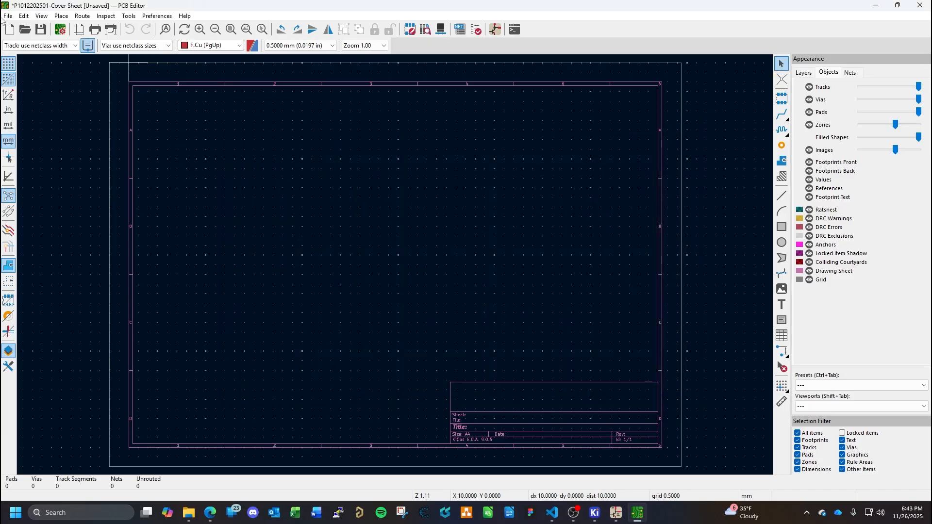
pyautogui.click(41, 30)
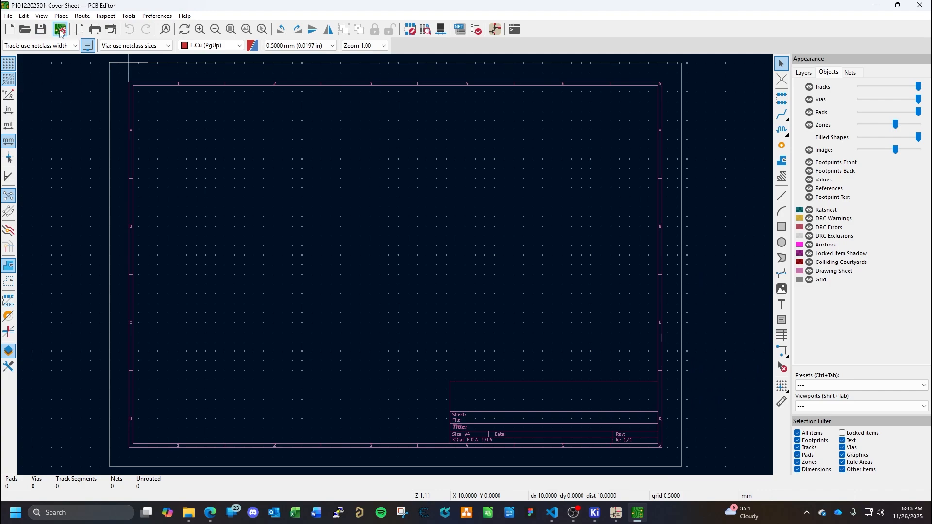
# - Reopen the board's design constraints, switch to Visual Studio Code with design_standards.md, and dismiss the Git repository notification
pyautogui.click(60, 30)
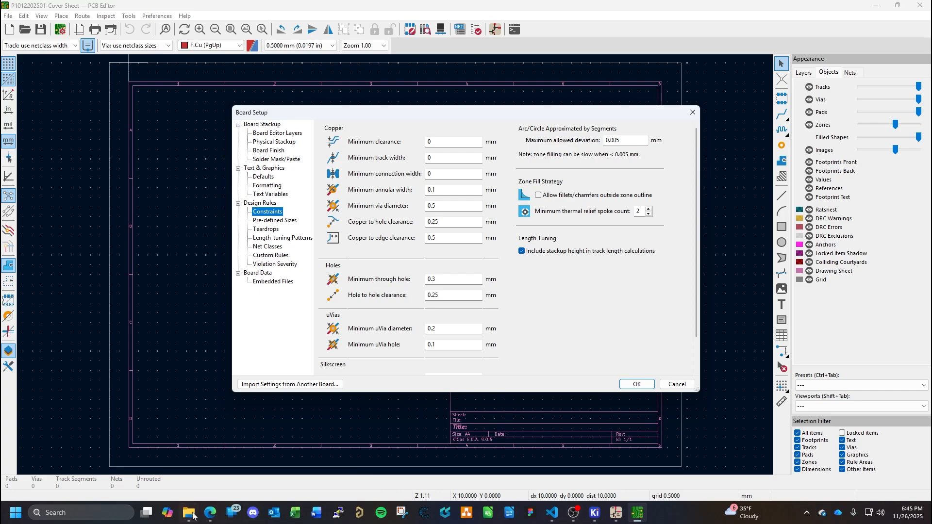
pyautogui.moveTo(193, 518)
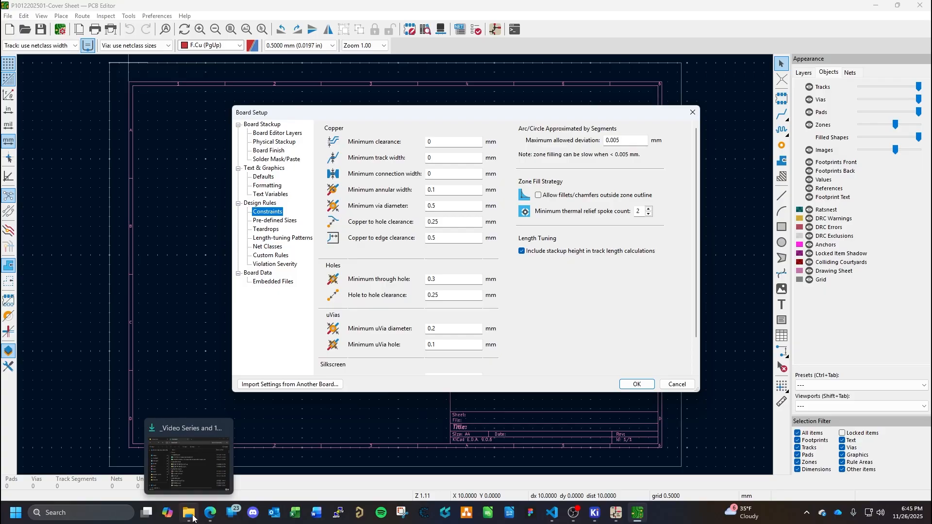
pyautogui.click(193, 514)
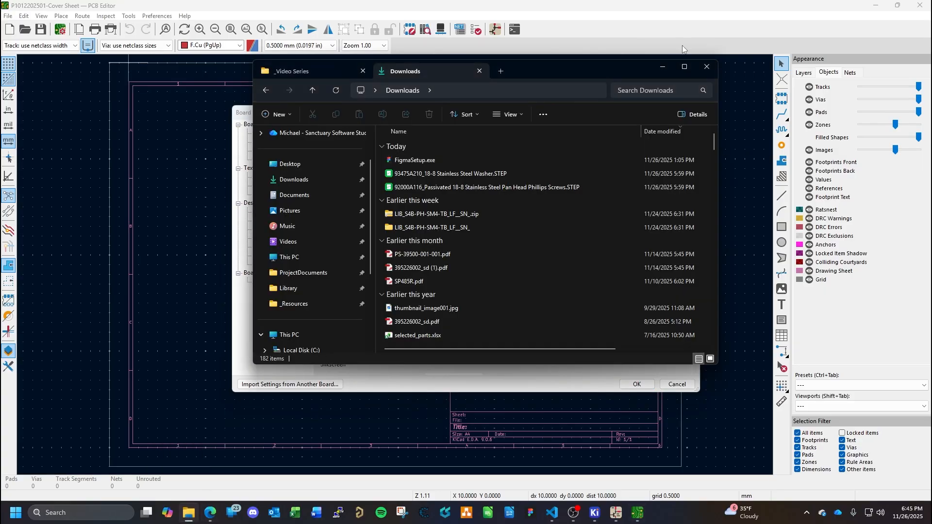
pyautogui.moveTo(595, 69); pyautogui.dragTo(587, 0)
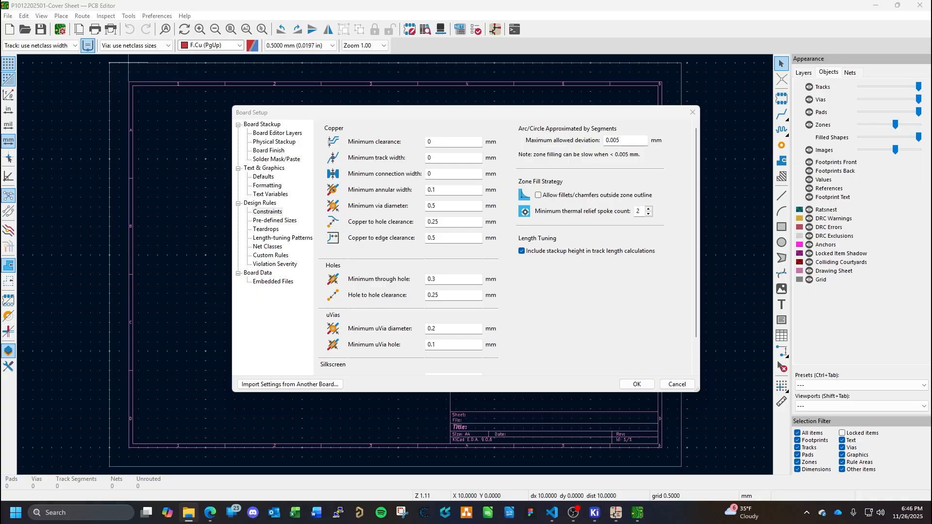
pyautogui.click(552, 513)
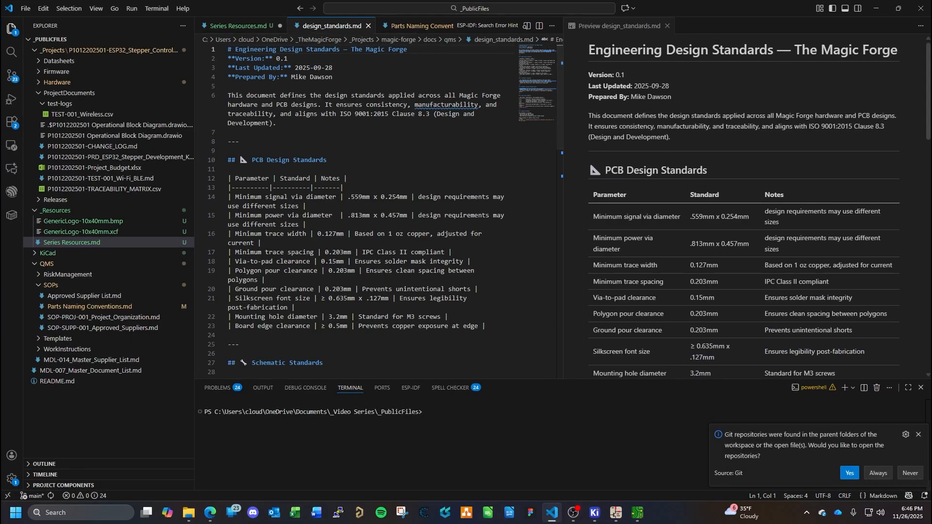
pyautogui.click(917, 434)
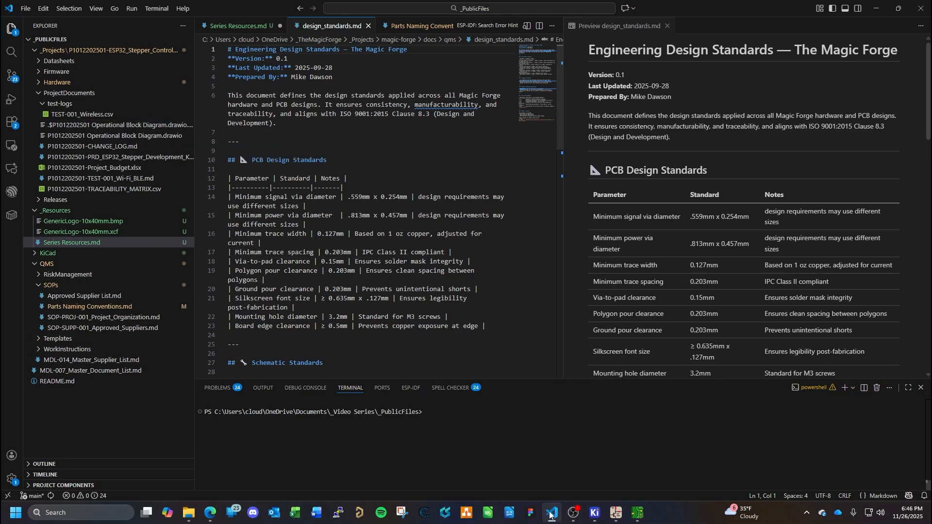
# - Look through the project folders and read the PCB Design Standards table in design_standards.md
pyautogui.moveTo(552, 516)
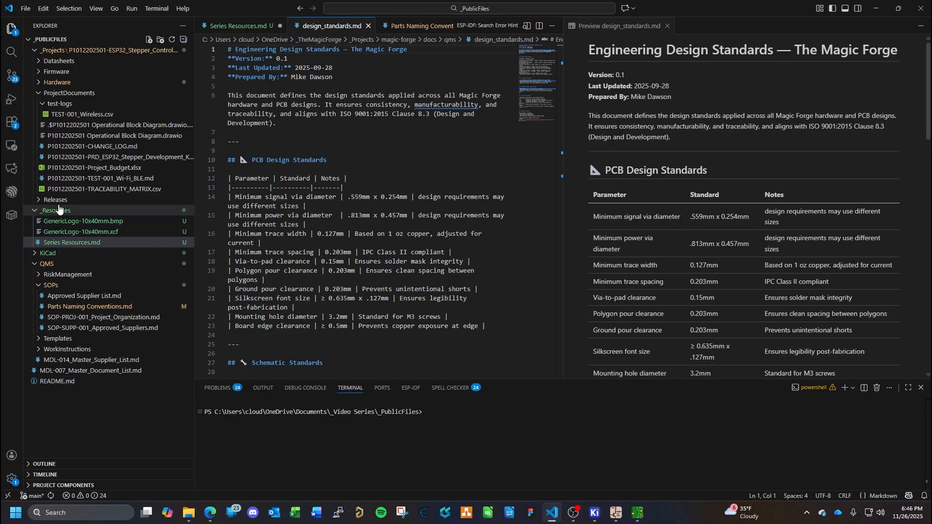
pyautogui.click(38, 83)
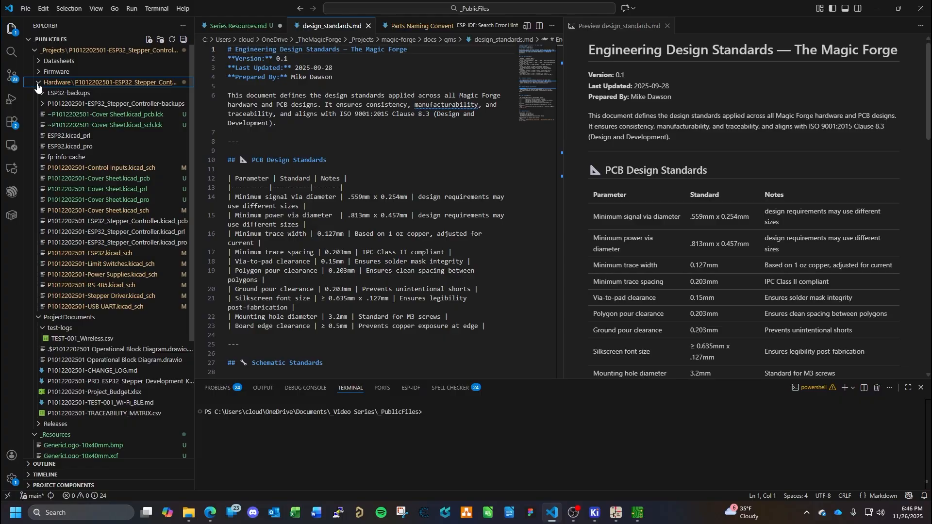
pyautogui.click(37, 85)
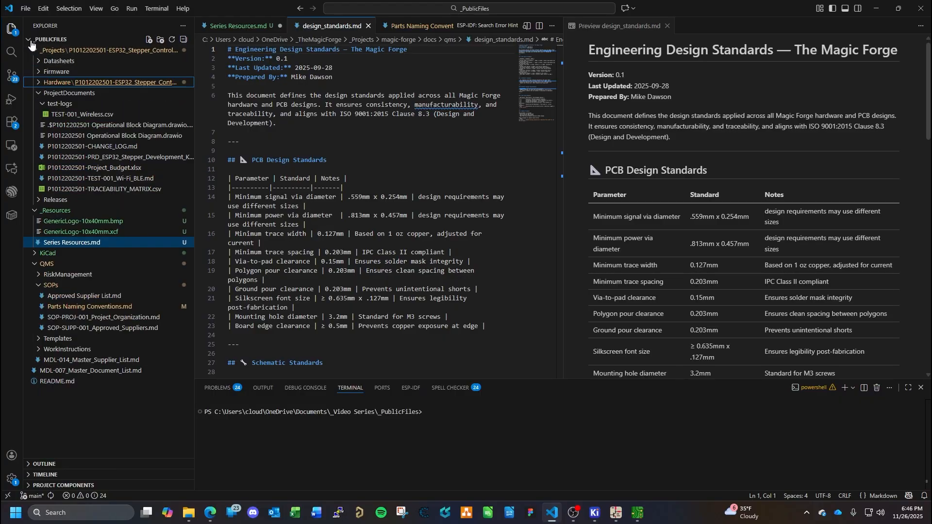
pyautogui.click(31, 41)
pyautogui.click(31, 41)
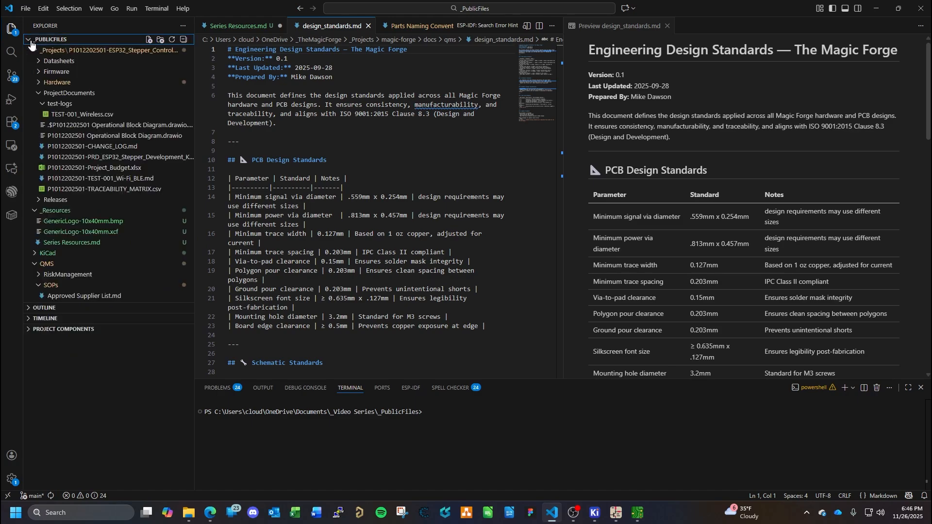
pyautogui.click(11, 33)
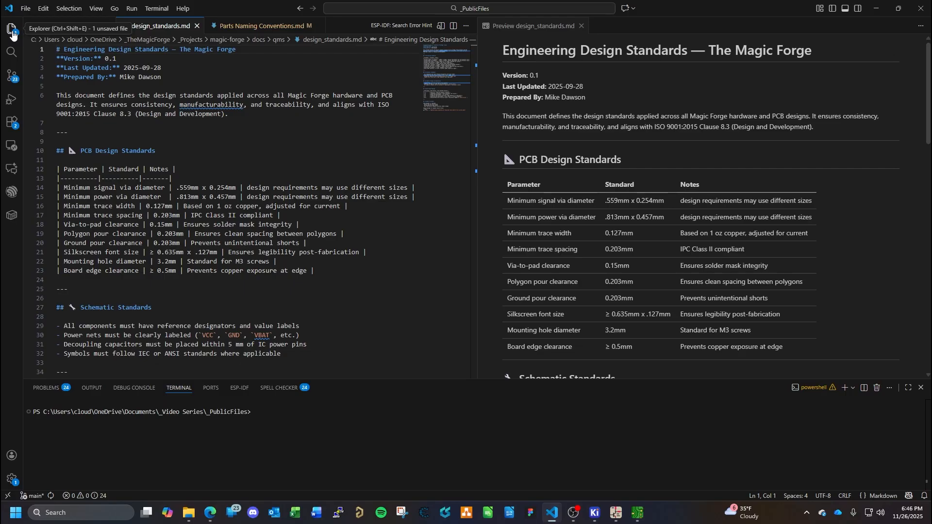
pyautogui.click(13, 33)
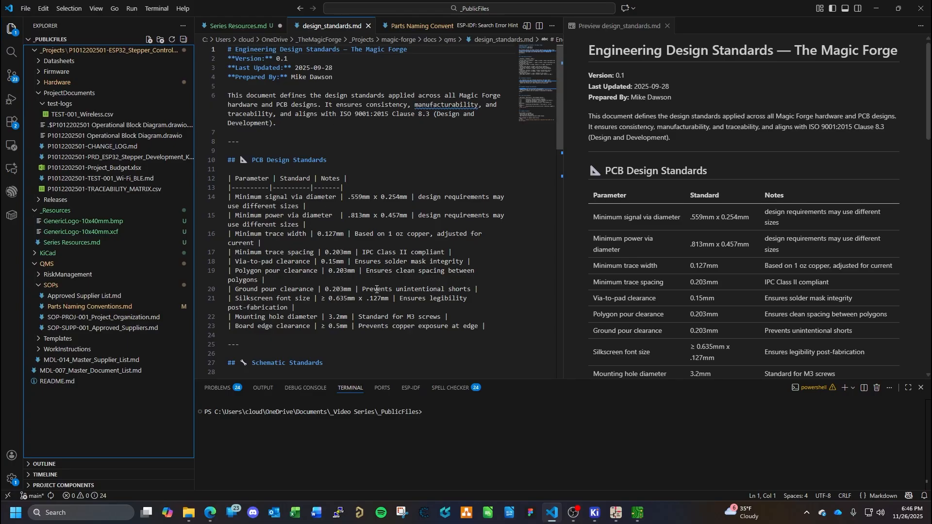
pyautogui.scroll(-2, 427, 283)
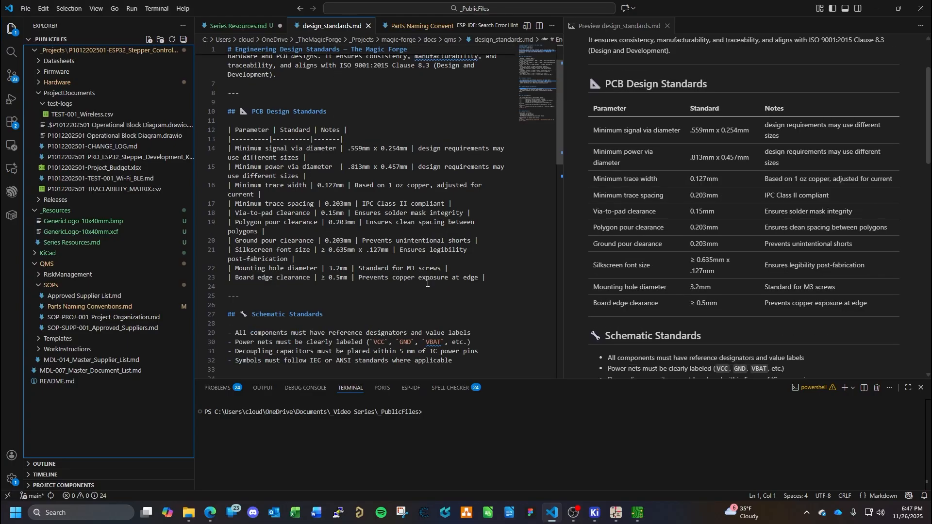
pyautogui.scroll(2, 432, 287)
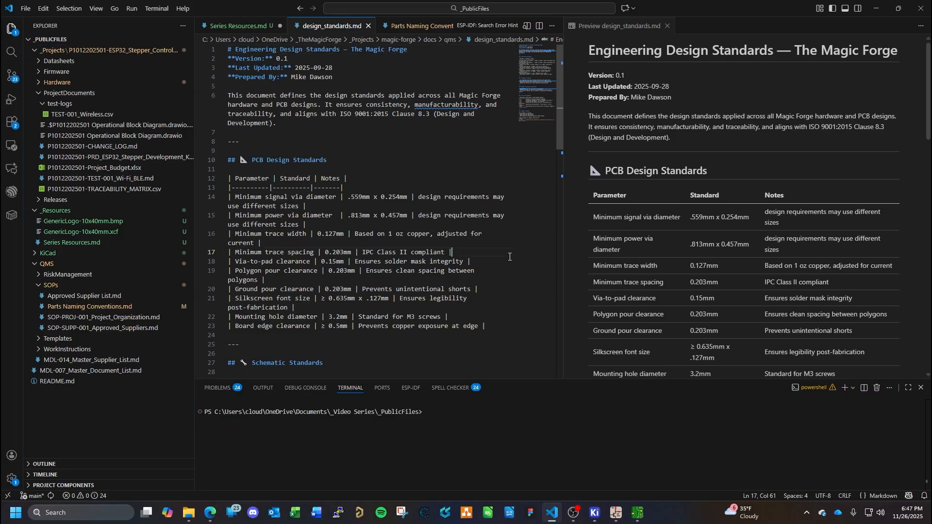
# - Copy the full text of the design standards document and create a file named design_standards.md in the WorkInstructions folder
pyautogui.hotkey('ctrl', 'a')
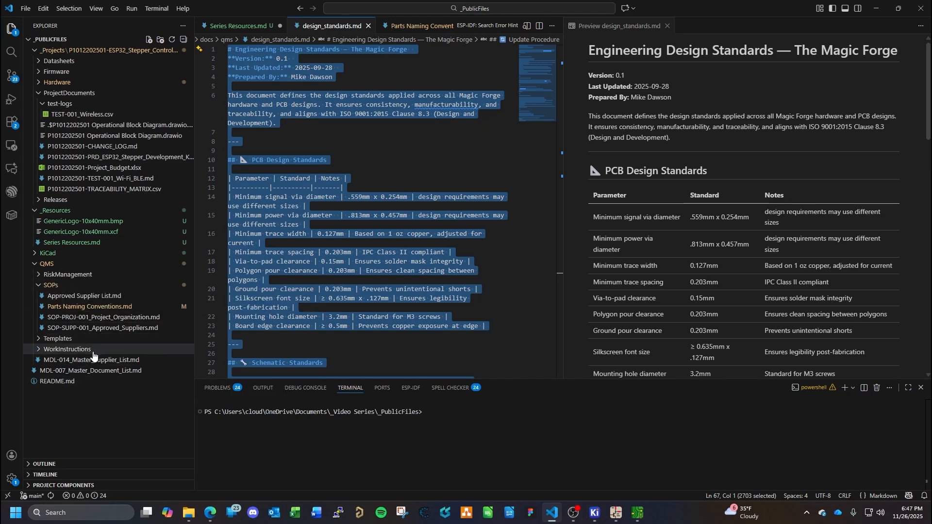
pyautogui.click(53, 355)
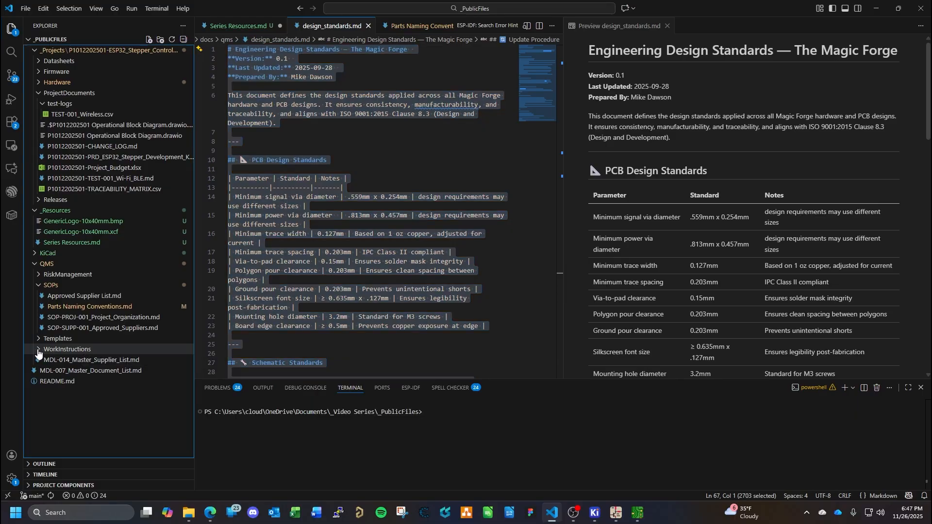
pyautogui.rightClick(60, 354)
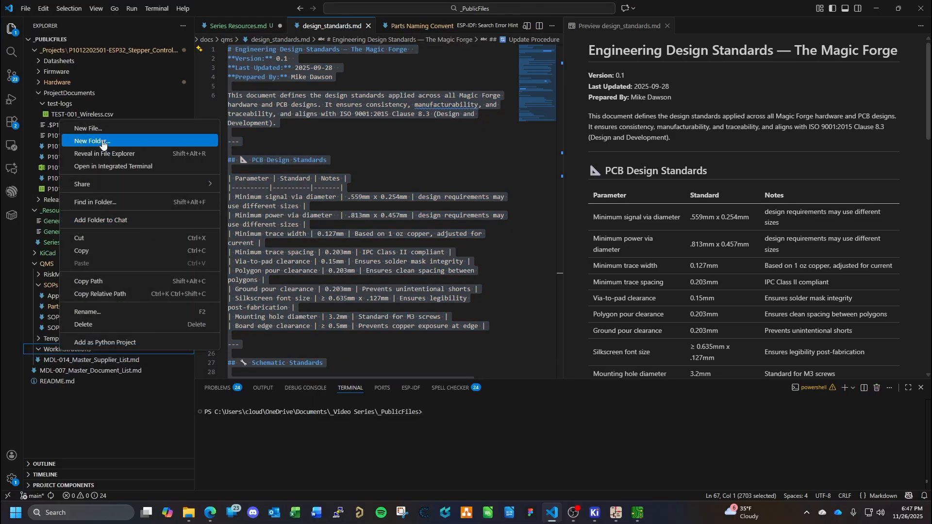
pyautogui.click(121, 135)
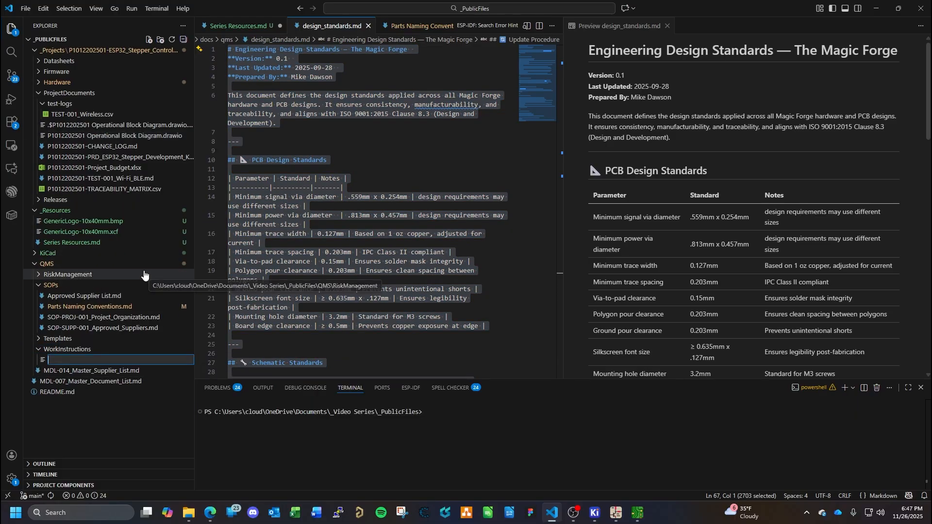
pyautogui.write('d')
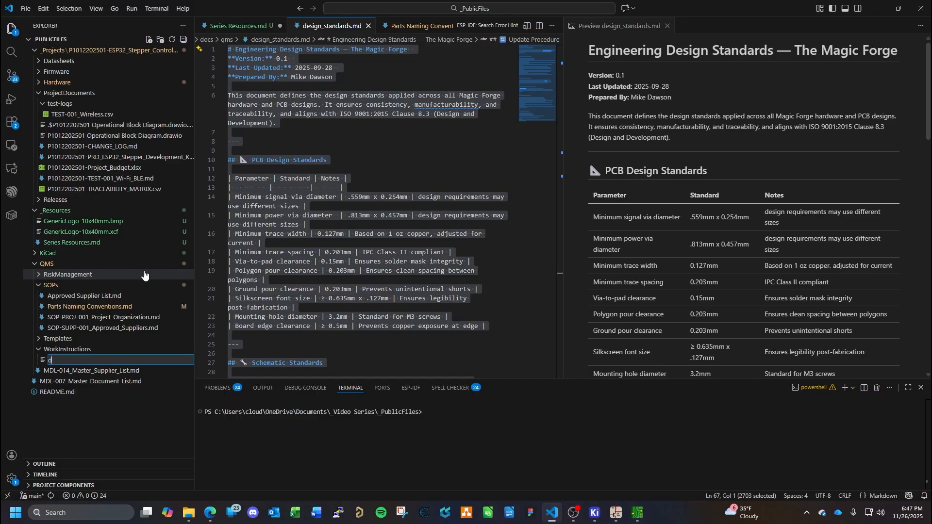
pyautogui.write('esign_standards.md')
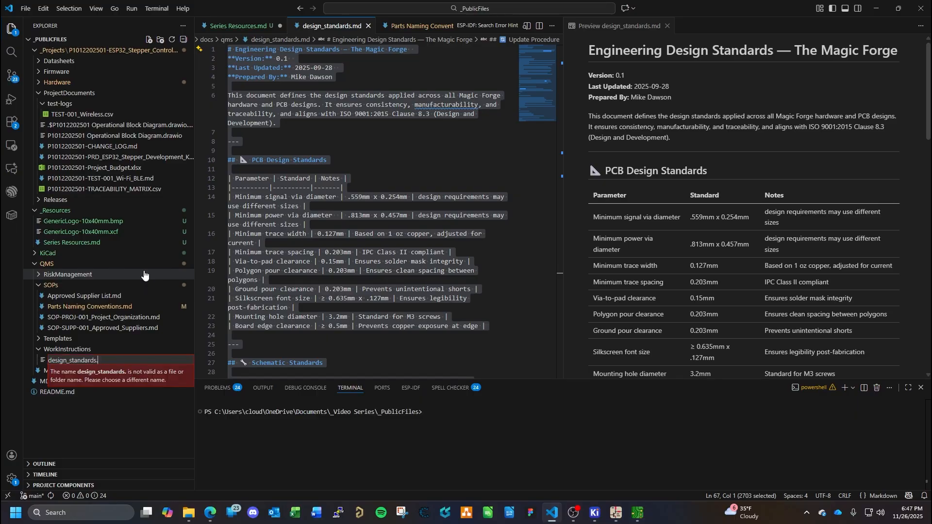
pyautogui.press('Return')
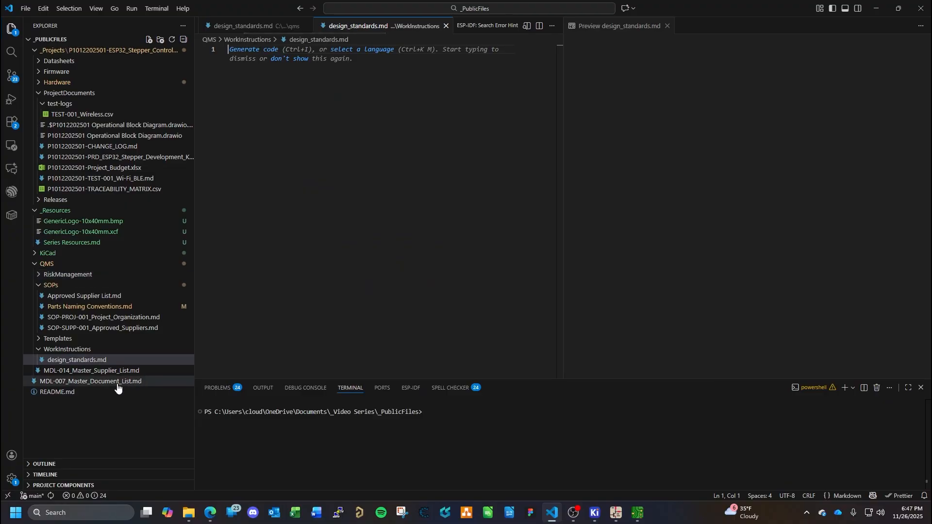
# - Paste the copied standards into the new WorkInstructions file and close the original design_standards.md from the magic-forge project
pyautogui.hotkey('ctrl', 'v')
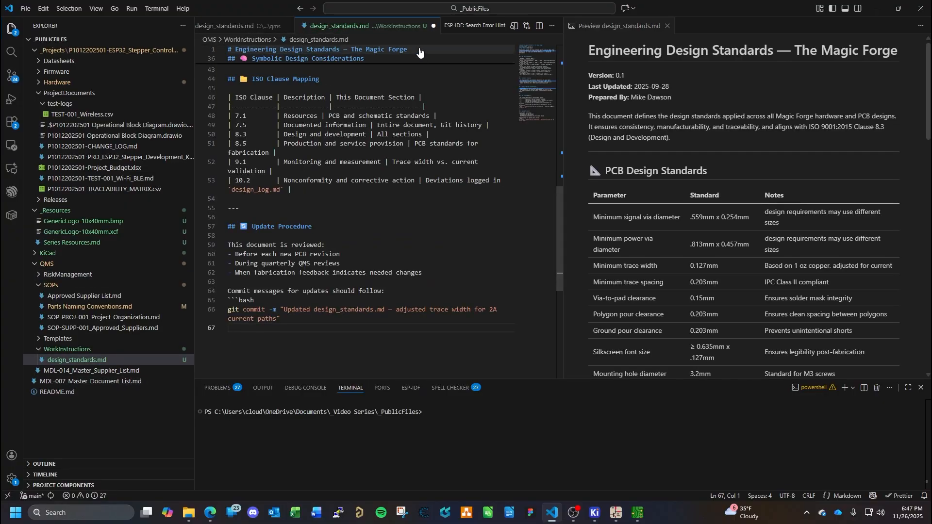
pyautogui.click(255, 26)
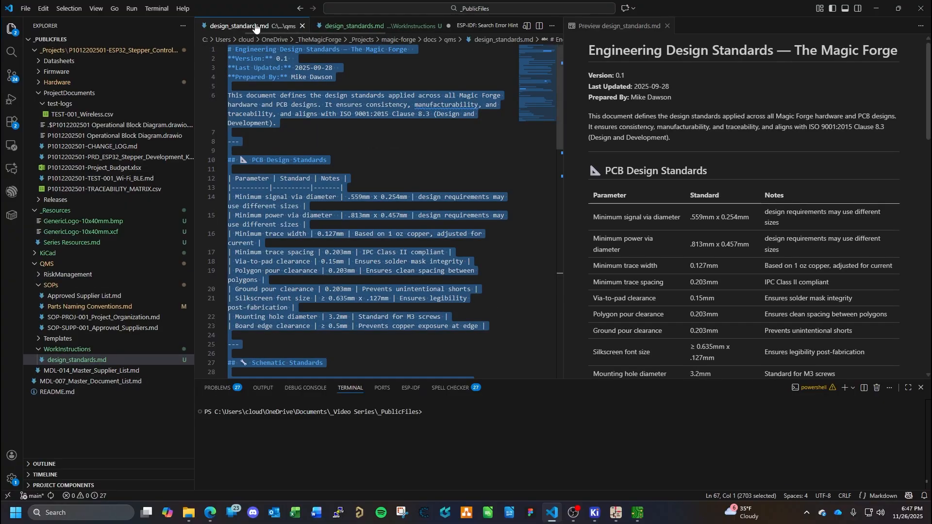
pyautogui.click(303, 26)
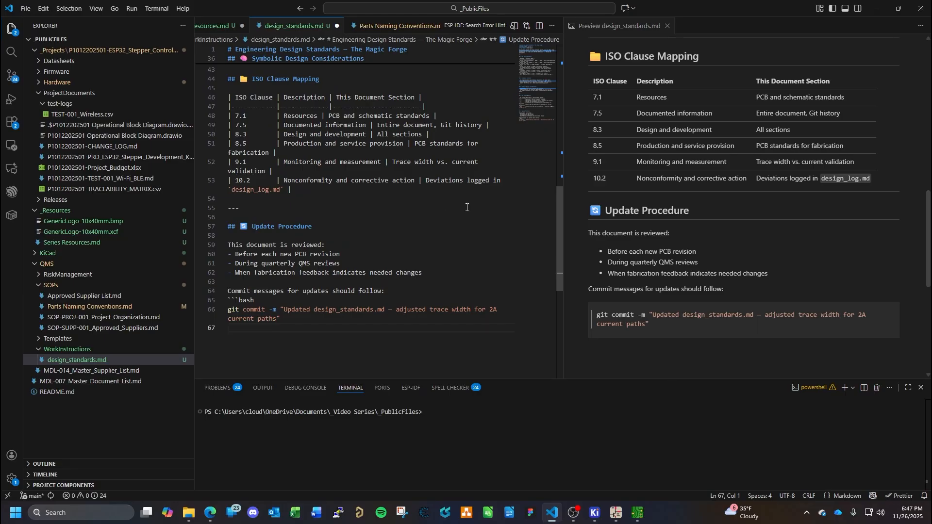
# - Delete the title, version, last-updated and prepared-by lines, plus the leading blank lines, from the new design_standards.md
pyautogui.scroll(10, 417, 193)
pyautogui.scroll(2, 418, 193)
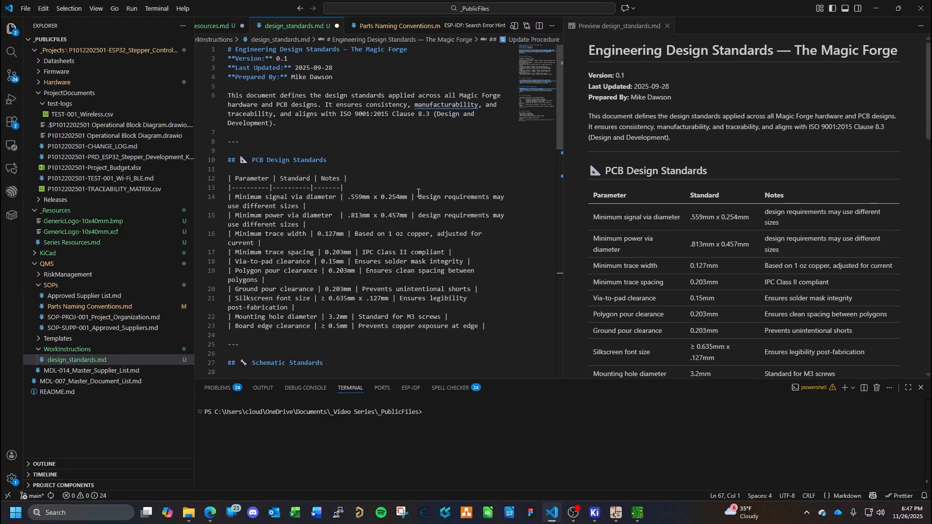
pyautogui.moveTo(335, 77); pyautogui.dragTo(227, 49)
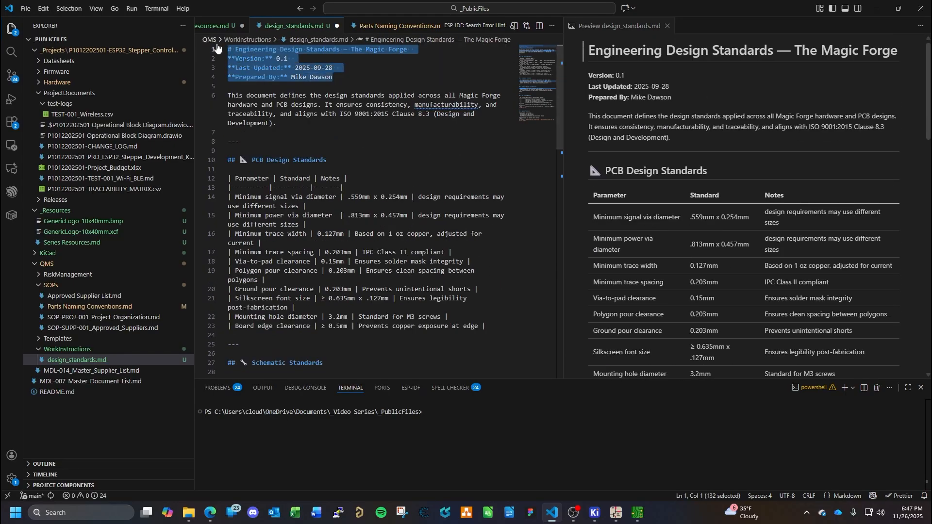
pyautogui.press('BackSpace')
pyautogui.press('Delete')
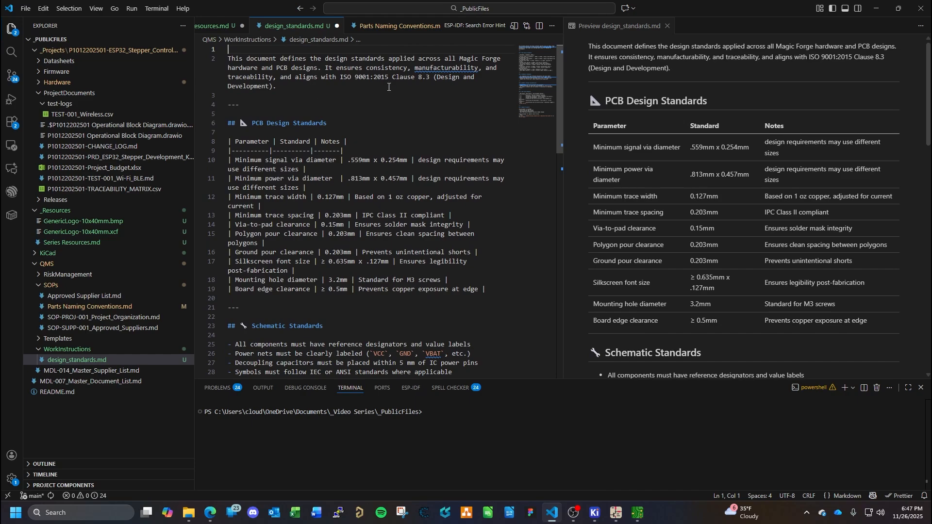
pyautogui.press('Delete')
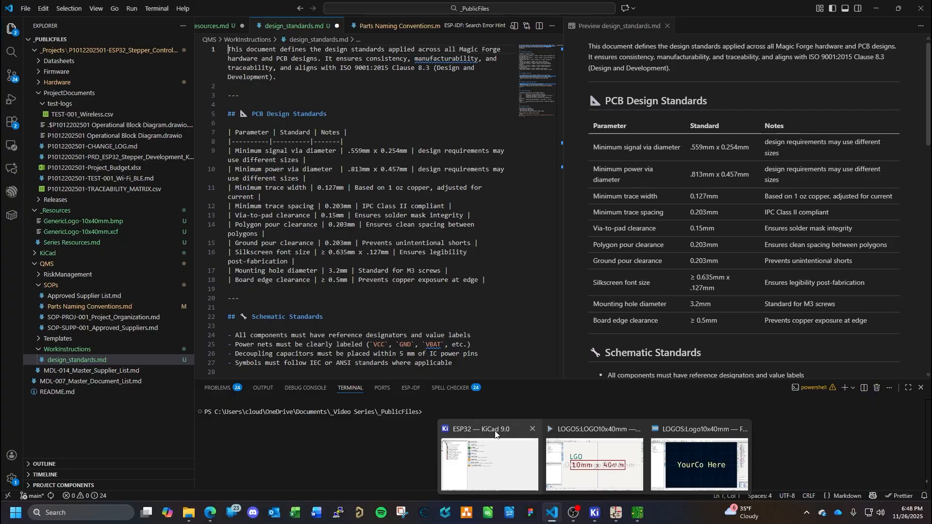
# - Consult the PCB design standards, then set the minimum copper clearance to 0.203 mm in the PCB Editor's board constraints
pyautogui.click(638, 515)
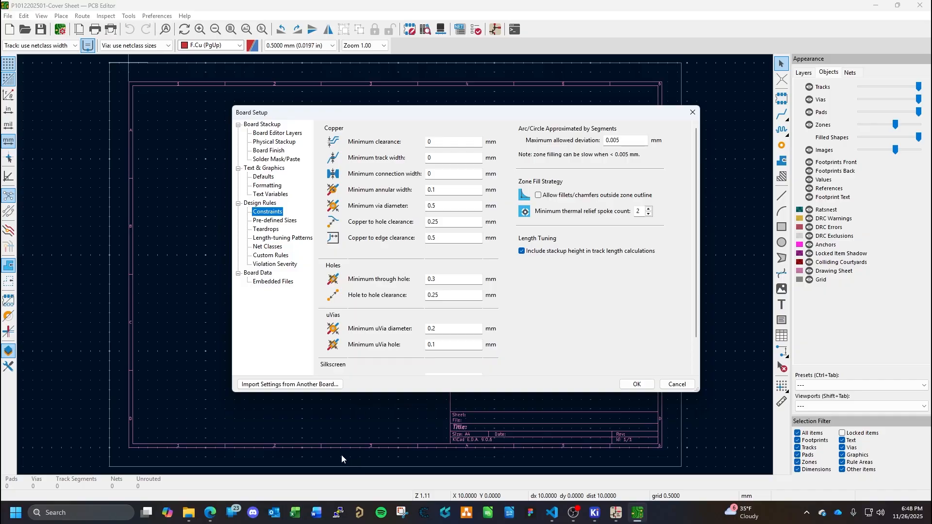
pyautogui.click(208, 513)
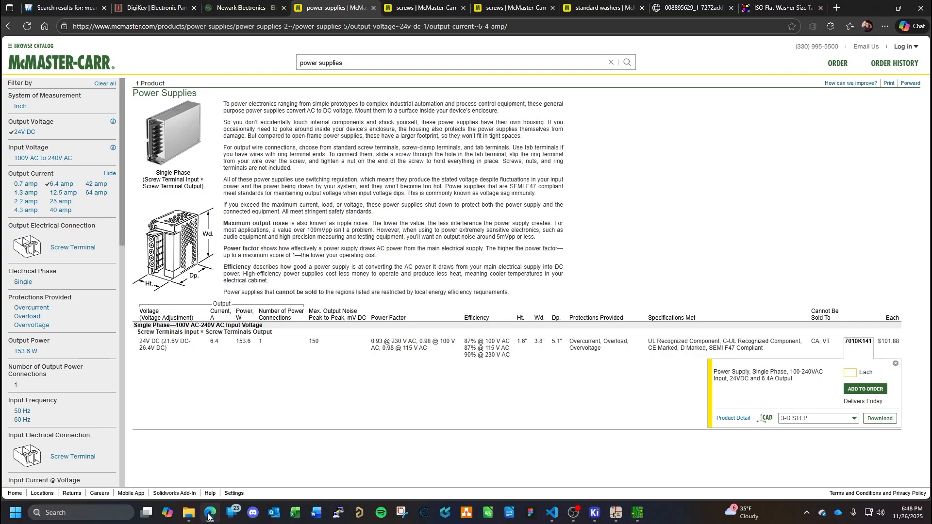
pyautogui.click(209, 513)
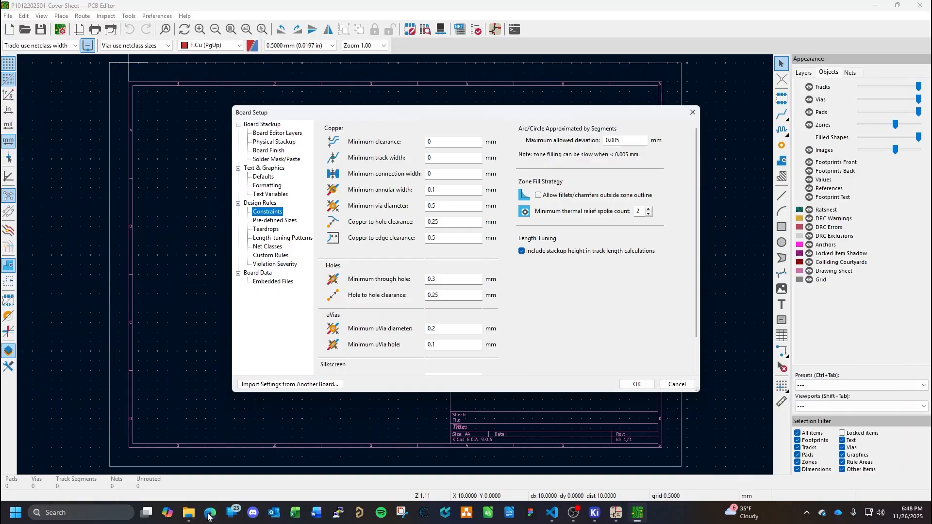
pyautogui.click(551, 518)
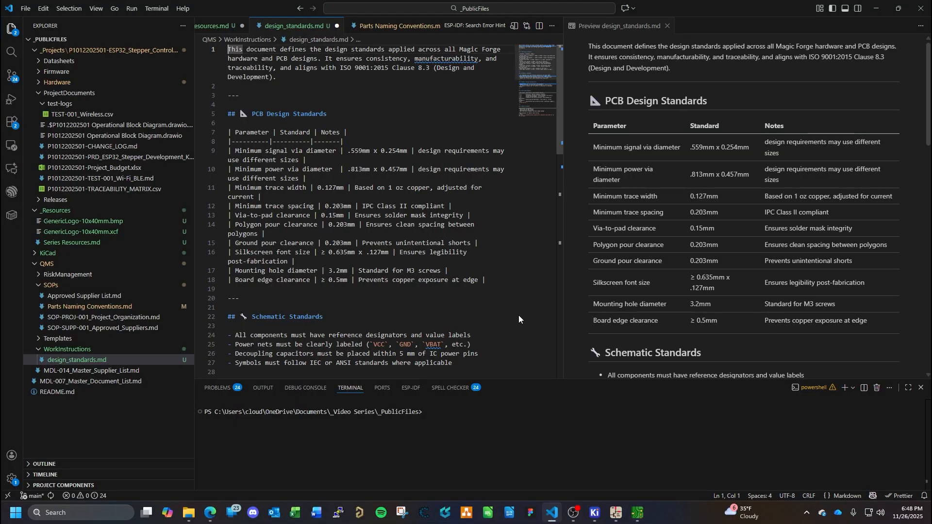
pyautogui.hotkey('alt', 'Tab')
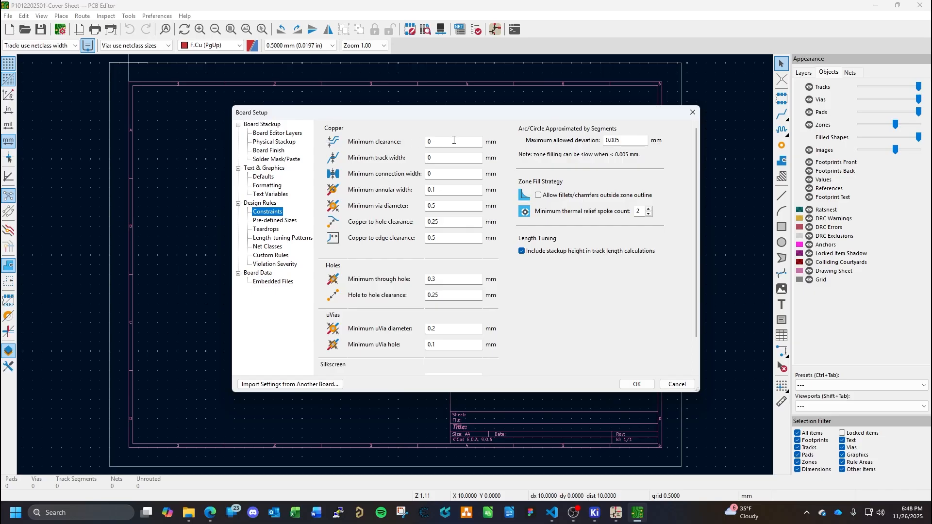
pyautogui.click(453, 141)
pyautogui.write('.203')
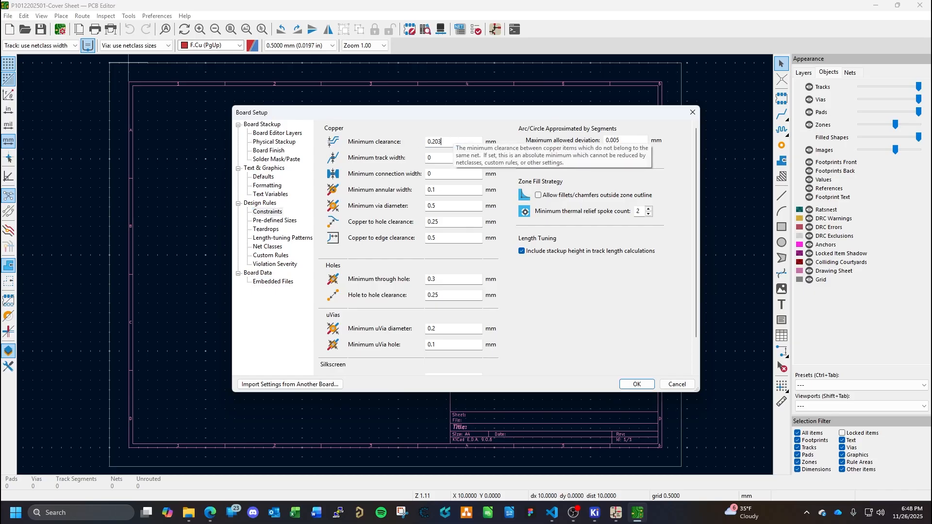
# - Check the trace width standard in Visual Studio Code and set the board's minimum track width and minimum connection width to 0.127 mm
pyautogui.click(450, 158)
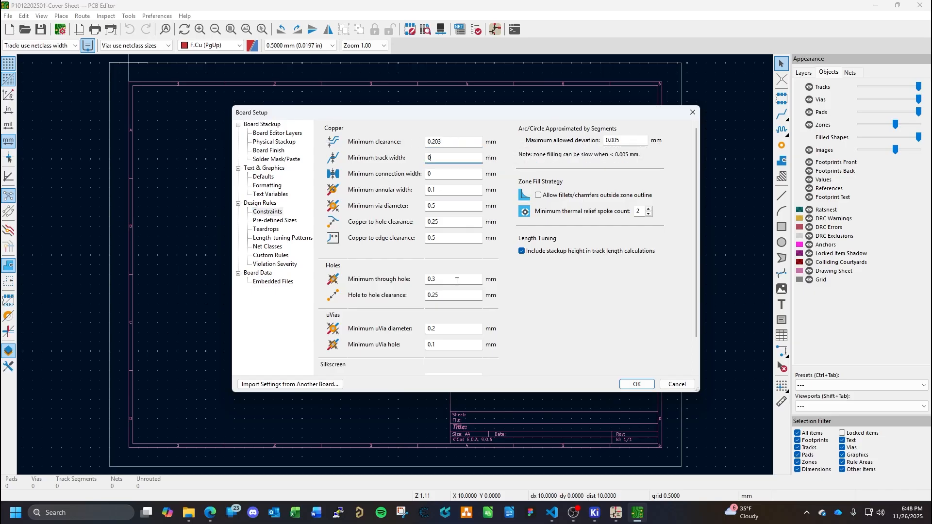
pyautogui.moveTo(633, 518)
pyautogui.click(211, 513)
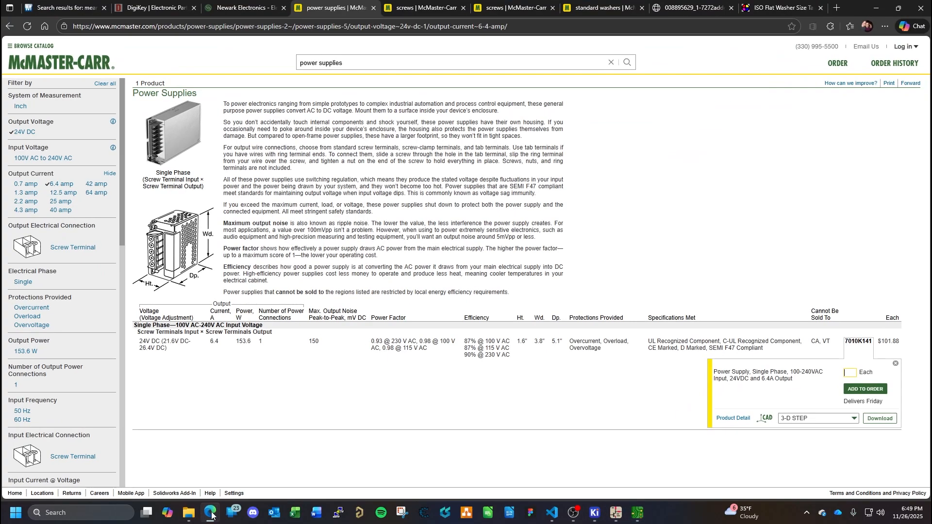
pyautogui.click(210, 513)
pyautogui.moveTo(556, 516)
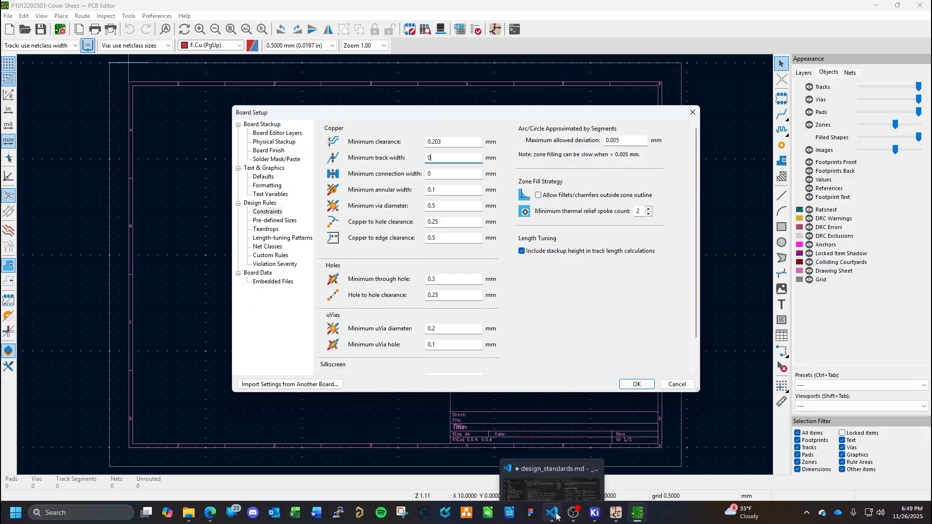
pyautogui.click(554, 514)
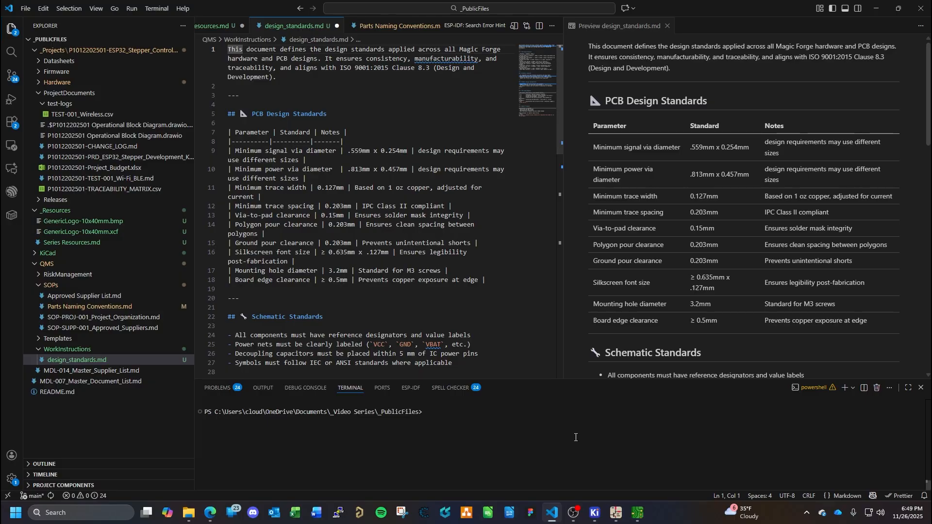
pyautogui.click(627, 493)
pyautogui.write('.1')
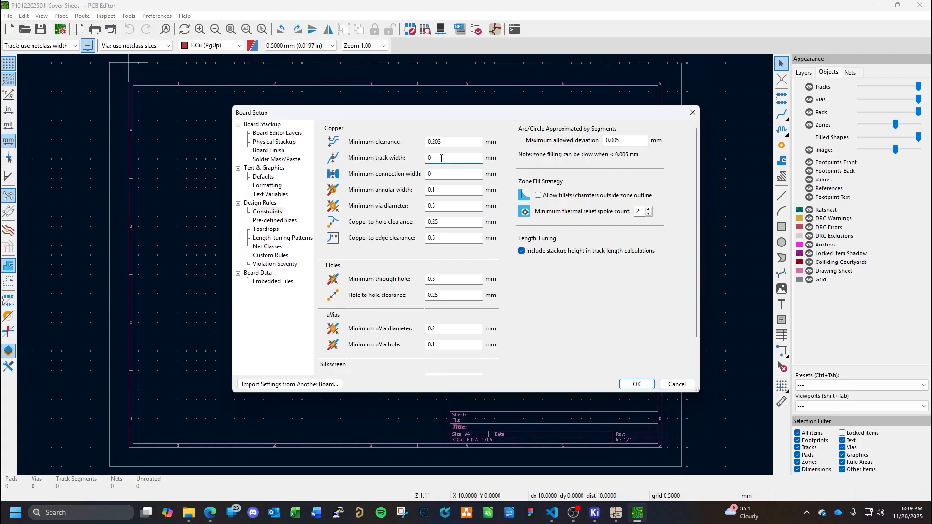
pyautogui.write('27')
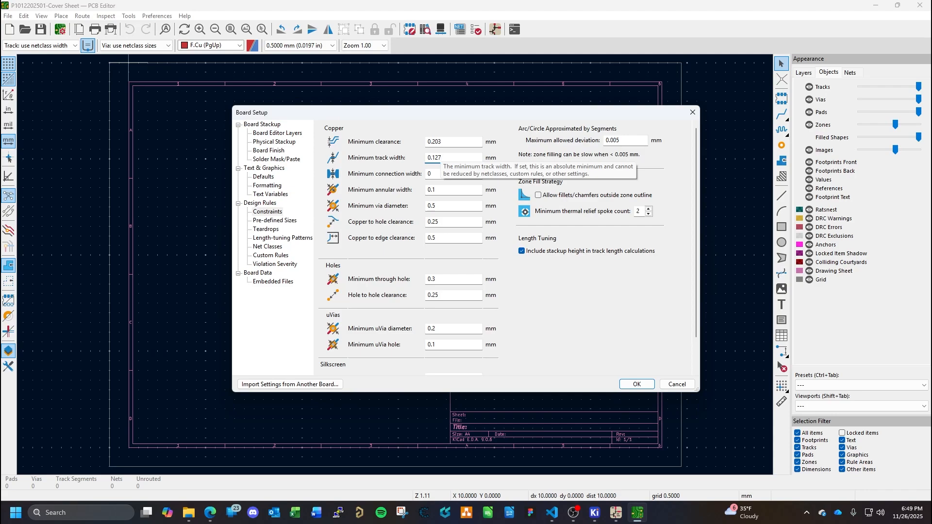
pyautogui.click(440, 175)
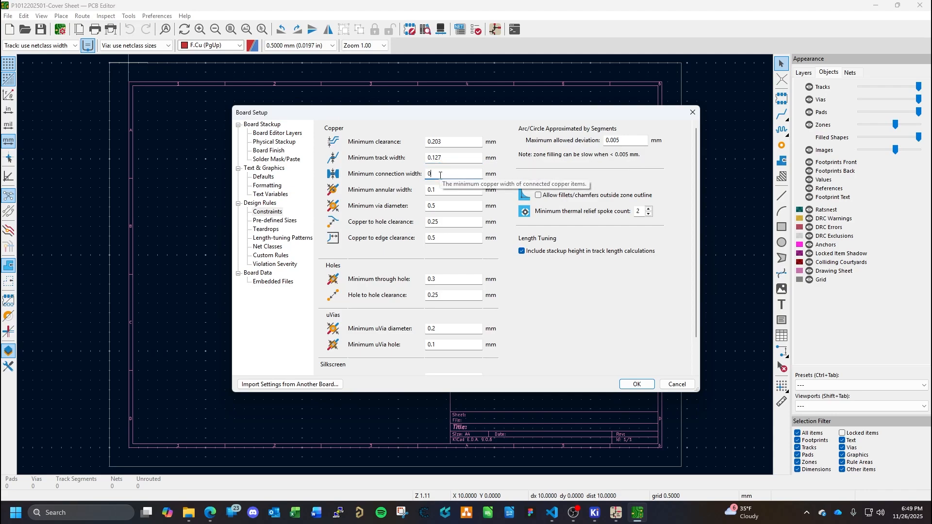
pyautogui.write('.127')
# - Set the minimum via diameter to 0.559 mm per the signal via standard, and recheck the standards document for the annular width
pyautogui.click(448, 189)
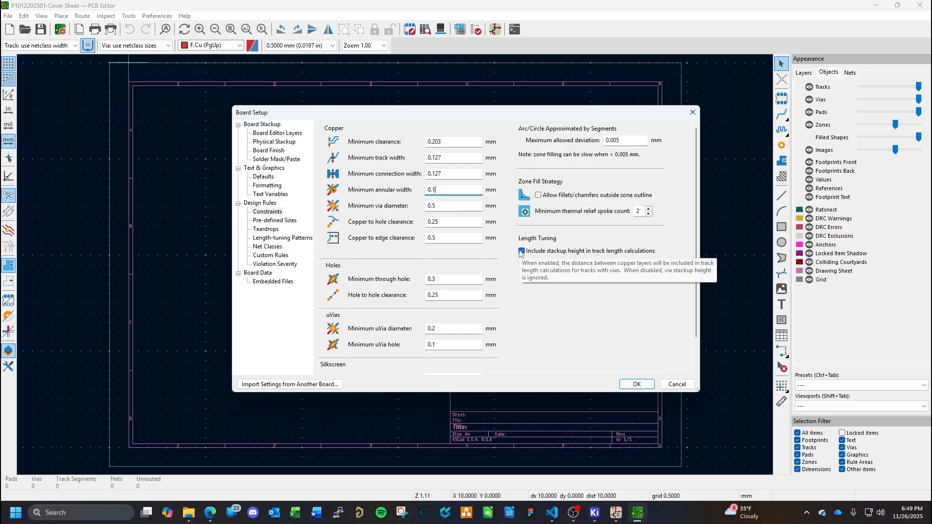
pyautogui.click(444, 206)
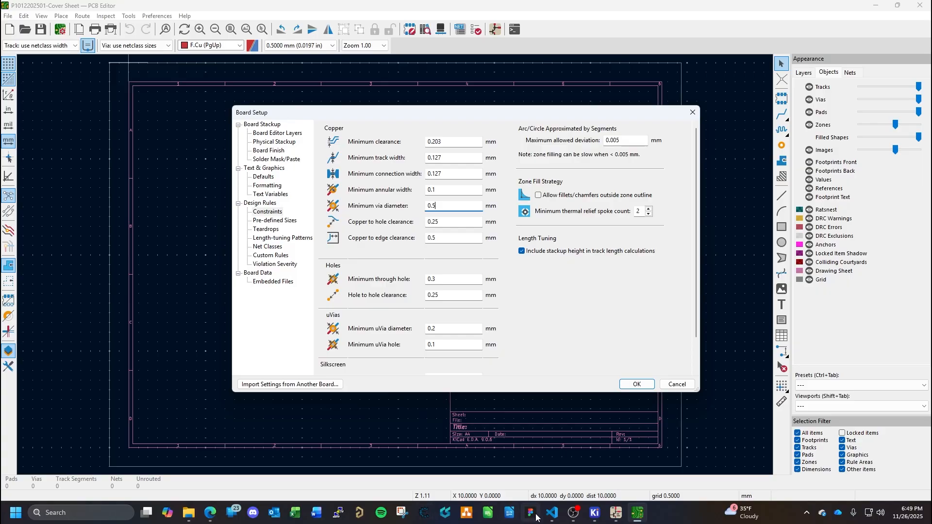
pyautogui.click(555, 514)
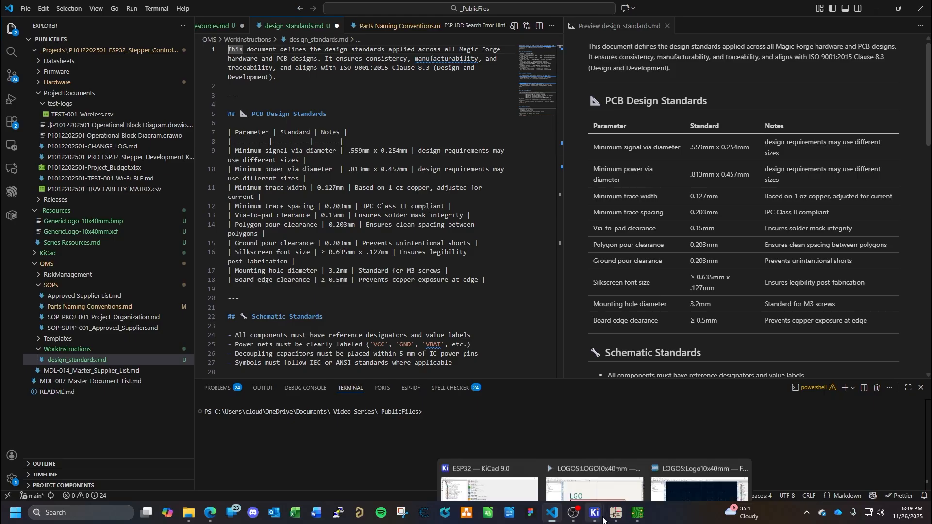
pyautogui.click(635, 516)
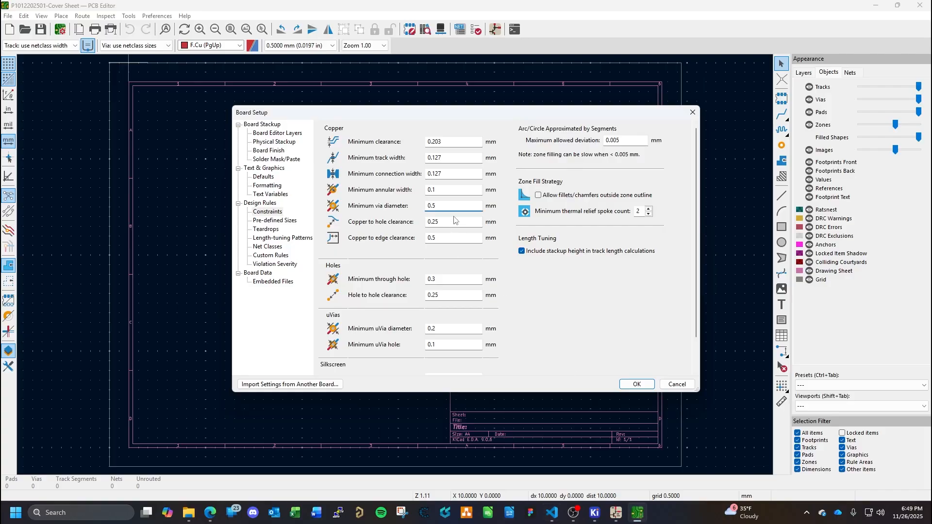
pyautogui.write('59')
pyautogui.click(551, 519)
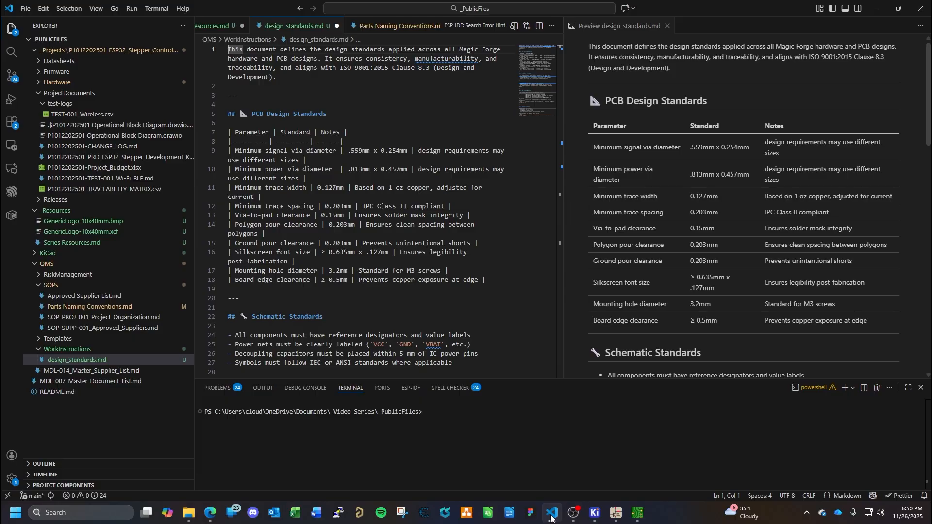
pyautogui.click(637, 516)
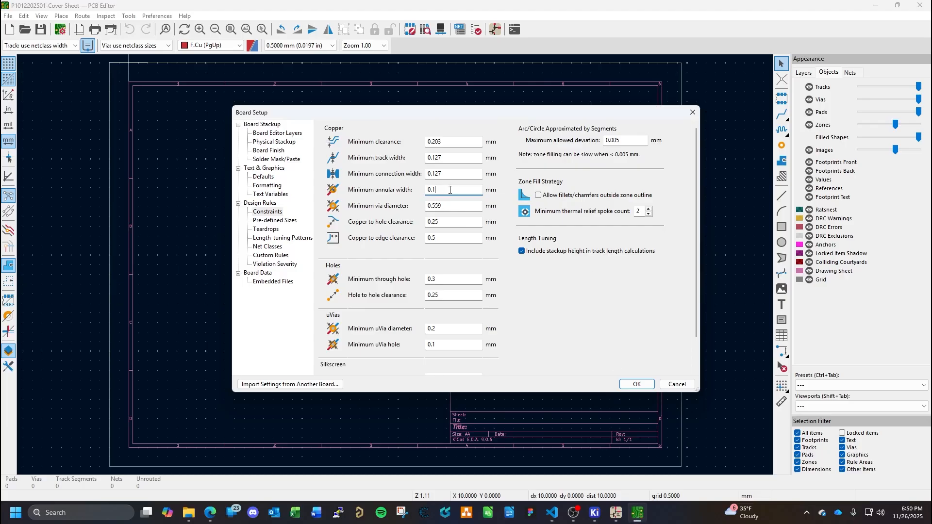
# - Set the minimum annular width to 0.1525 mm and check the standards document in Visual Studio Code for a copper to hole clearance
pyautogui.write('25')
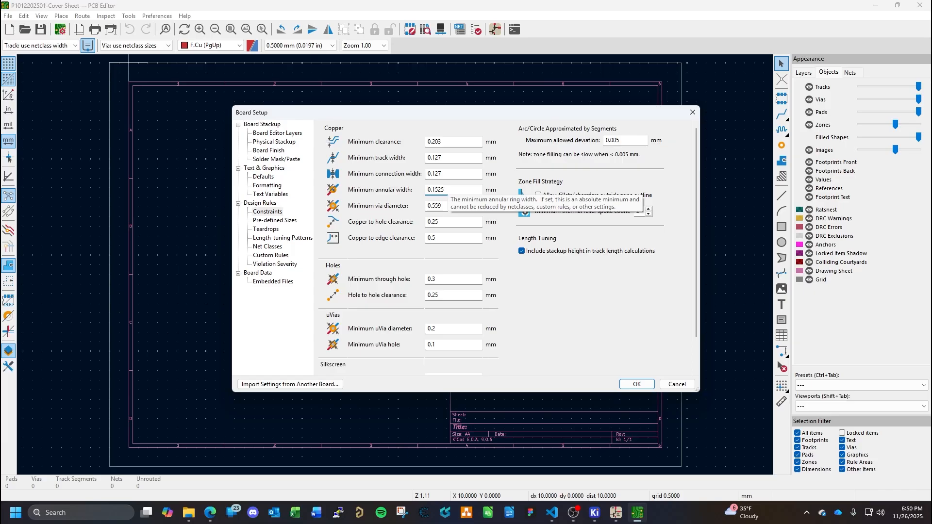
pyautogui.click(453, 224)
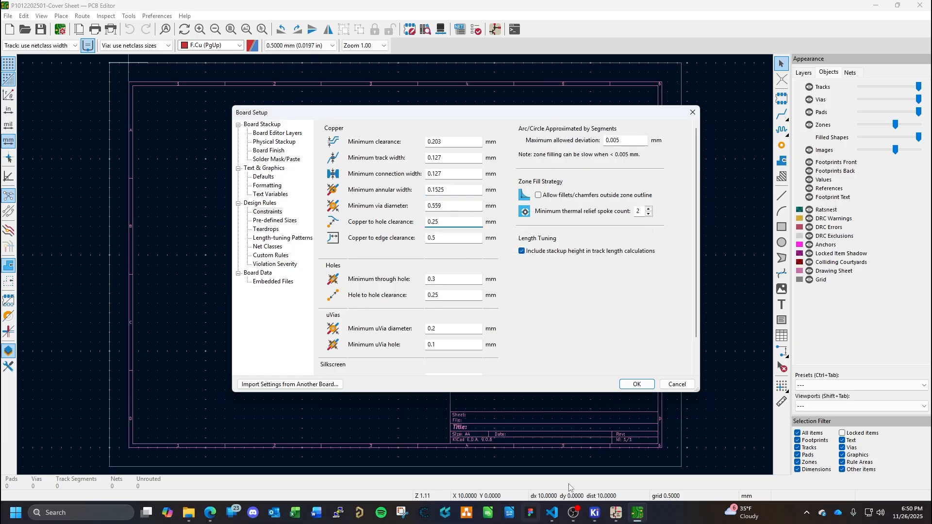
pyautogui.click(552, 513)
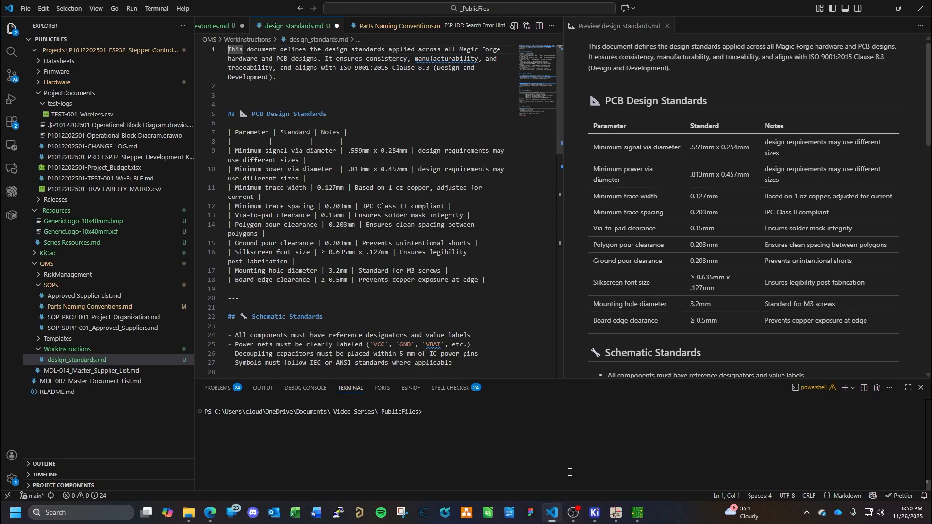
pyautogui.click(640, 515)
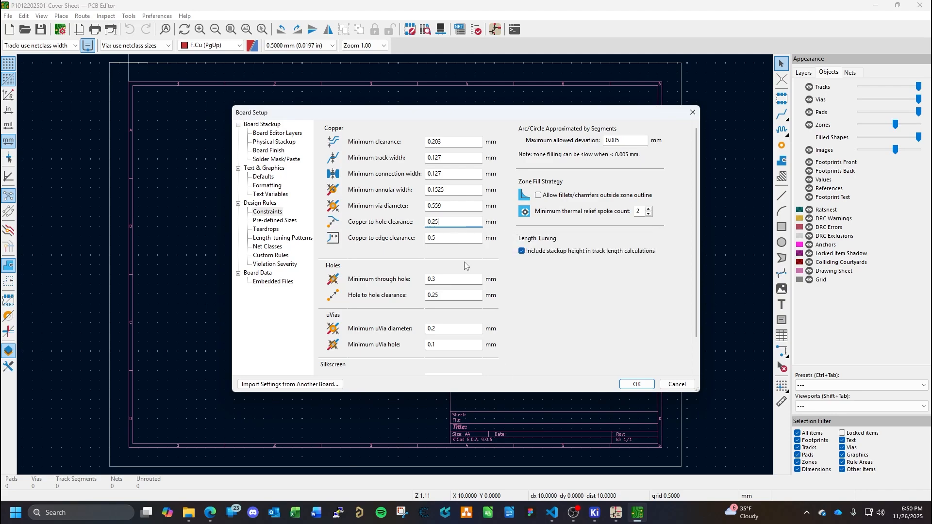
pyautogui.click(552, 513)
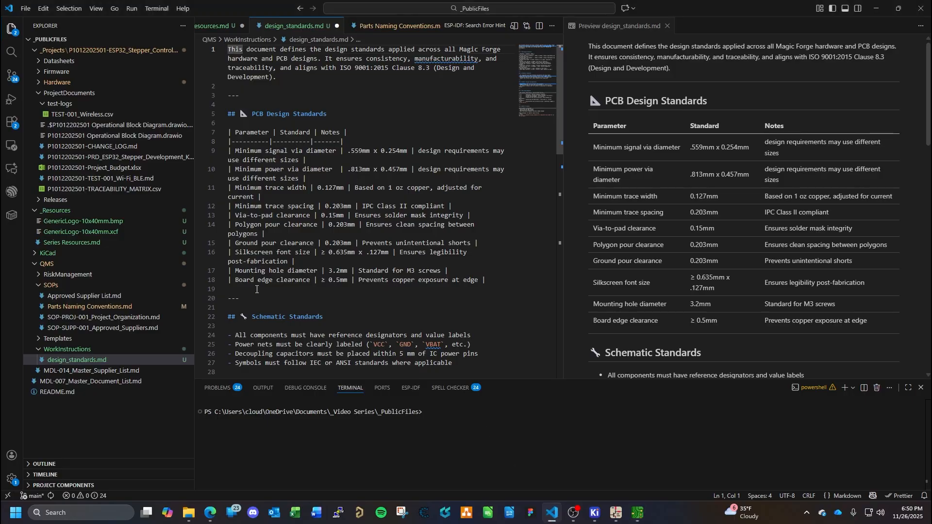
pyautogui.click(638, 513)
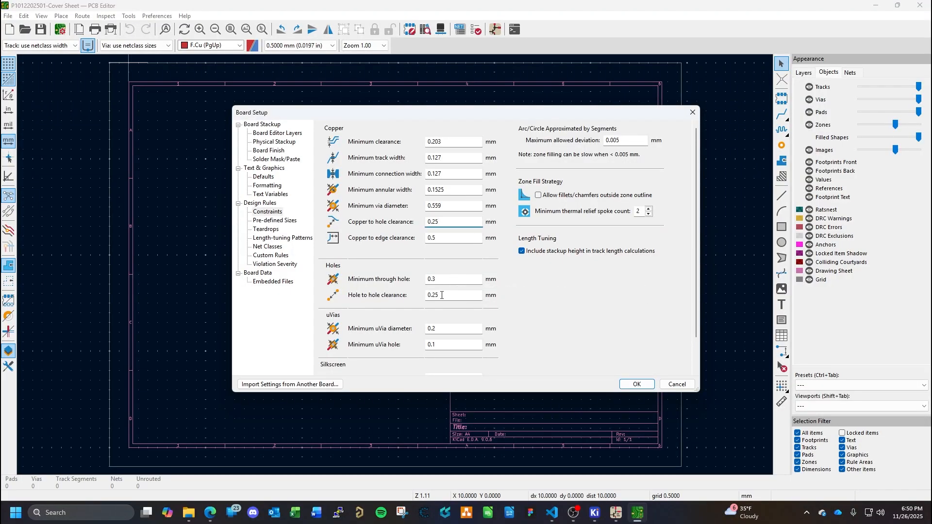
# - Set the minimum silkscreen text height to 0.635 mm in the board constraints
pyautogui.scroll(-2, 536, 327)
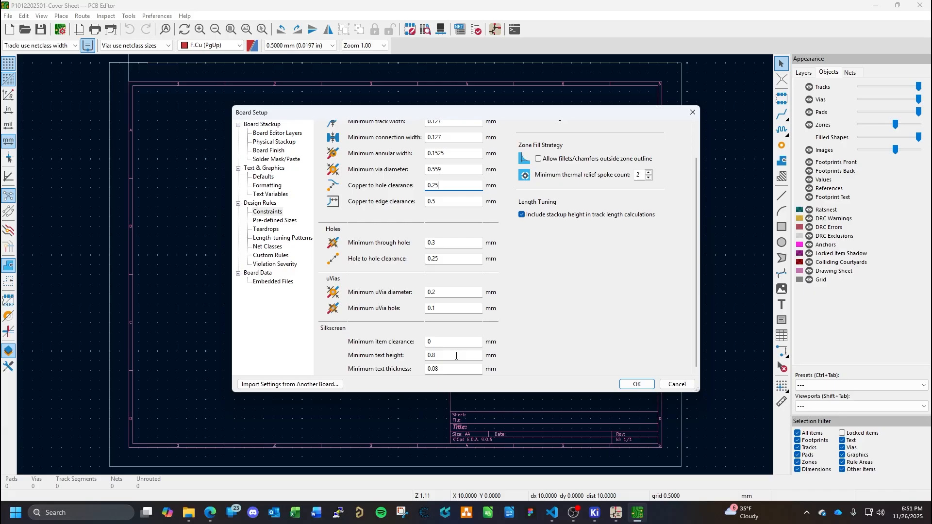
pyautogui.click(456, 356)
pyautogui.write('0.635')
# - Add a pre-defined via size with a 0.559 mm diameter, consulting the signal via standard in Visual Studio Code
pyautogui.click(287, 222)
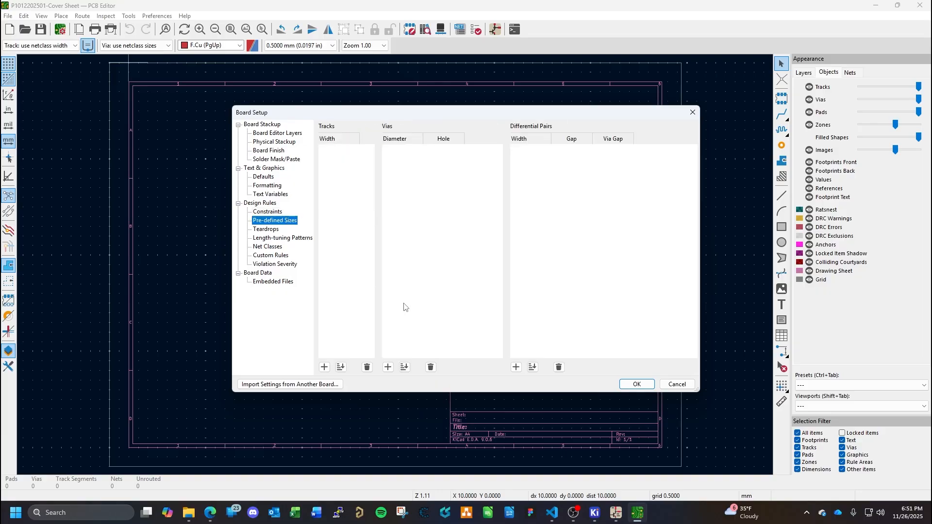
pyautogui.click(388, 367)
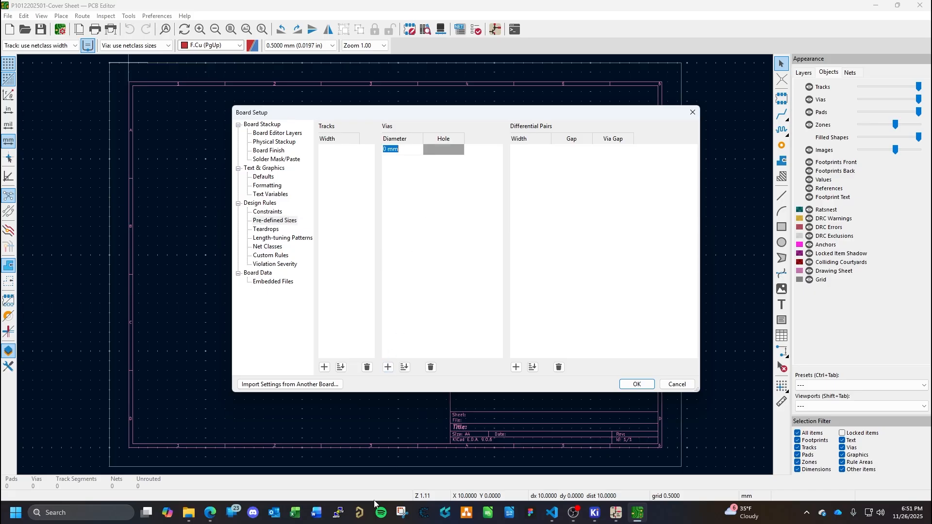
pyautogui.click(551, 515)
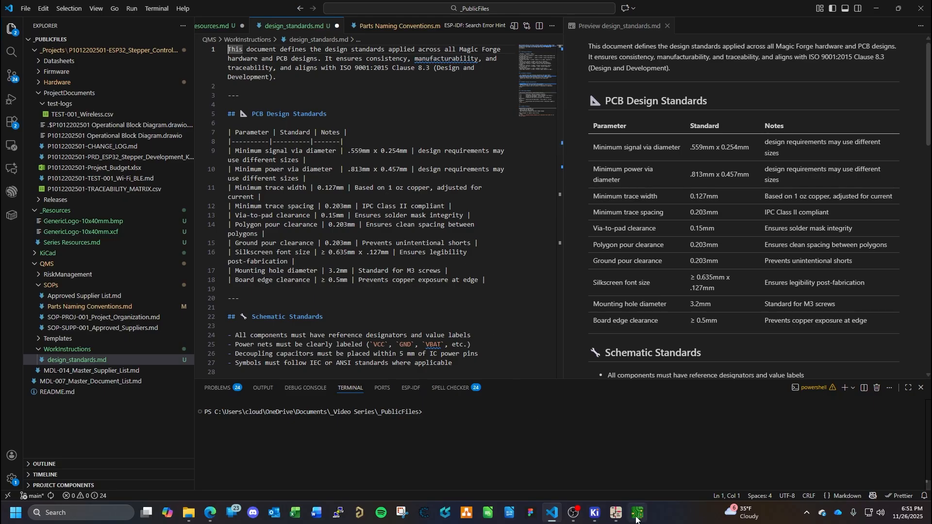
pyautogui.hotkey('alt', 'Tab')
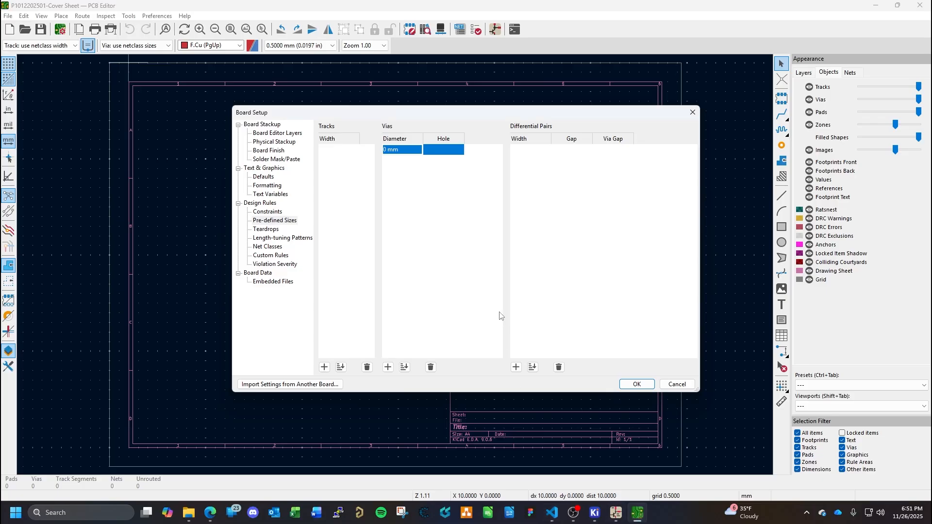
pyautogui.click(406, 152)
pyautogui.write('0.559')
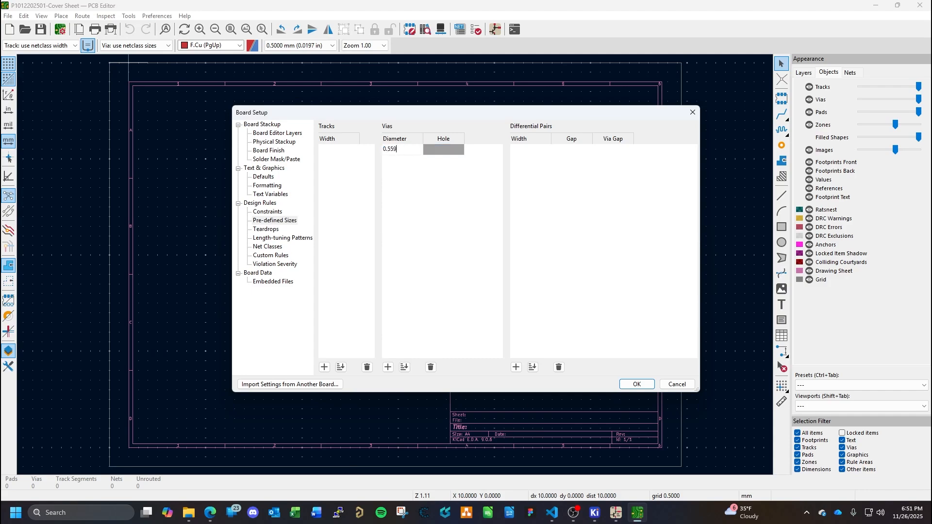
pyautogui.write(' mm')
pyautogui.click(427, 150)
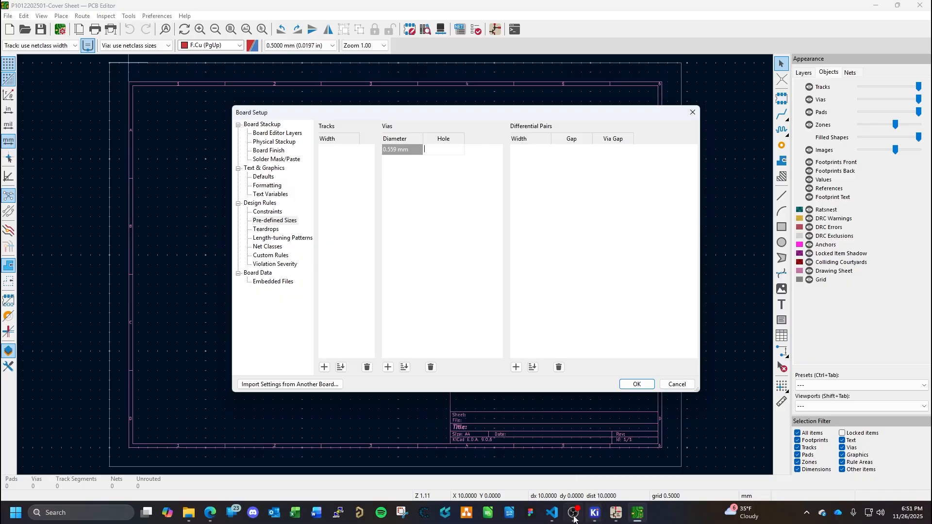
# - Recheck the signal via standard and set the pre-defined via's hole to 0.254 mm in the PCB Editor
pyautogui.click(553, 514)
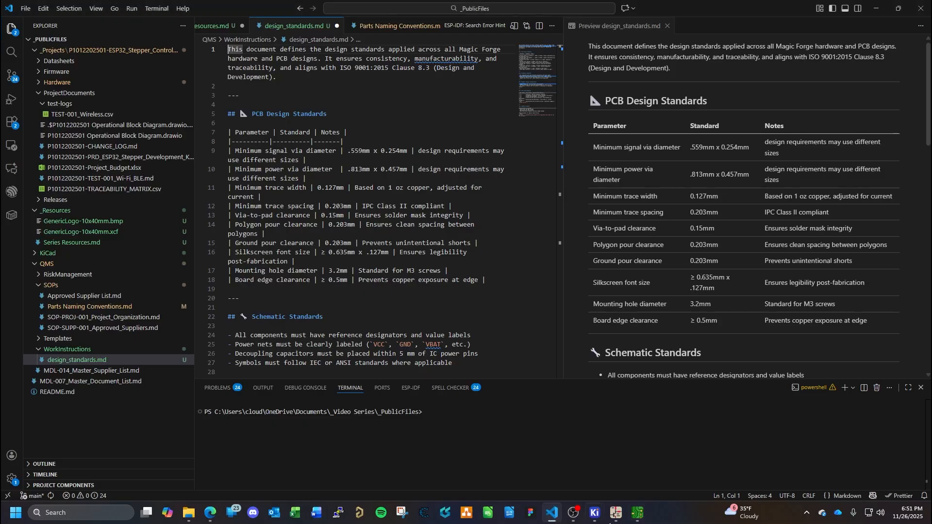
pyautogui.click(637, 513)
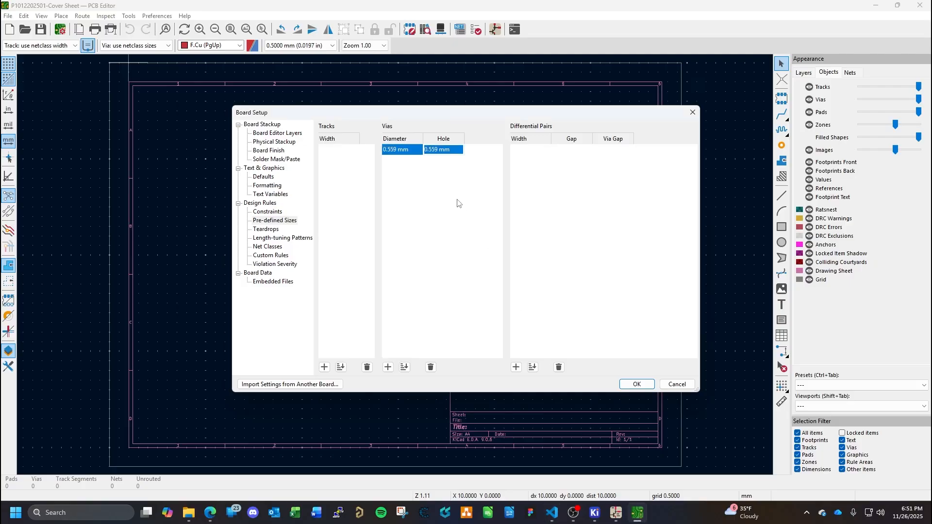
pyautogui.click(452, 155)
pyautogui.write('254 mm')
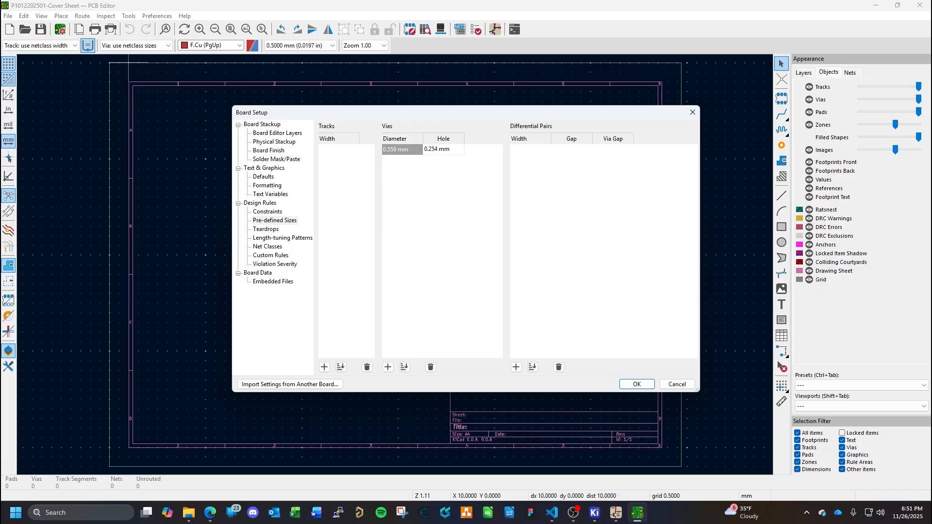
pyautogui.press('Return')
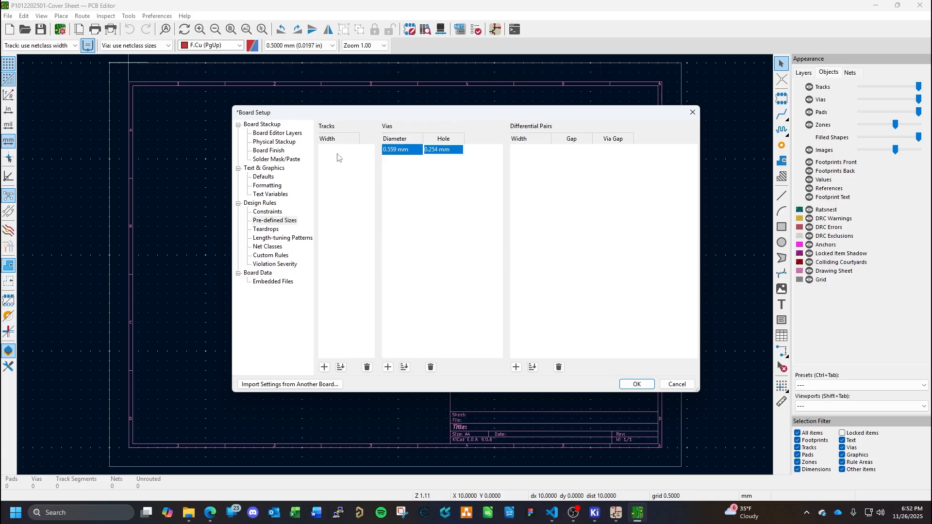
# - Add a pre-defined track width of 0.127 mm and compare it with the trace width standard in Visual Studio Code
pyautogui.click(324, 367)
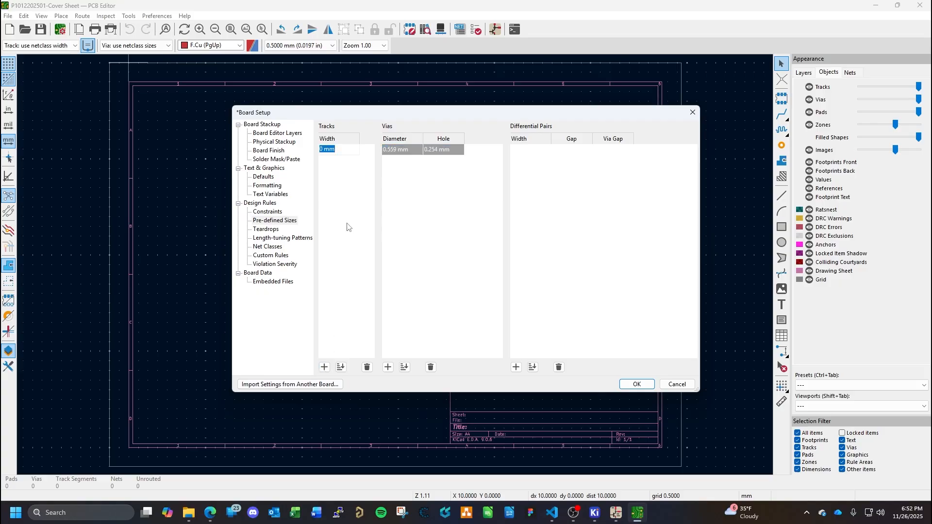
pyautogui.write('0.127 mm')
pyautogui.click(558, 517)
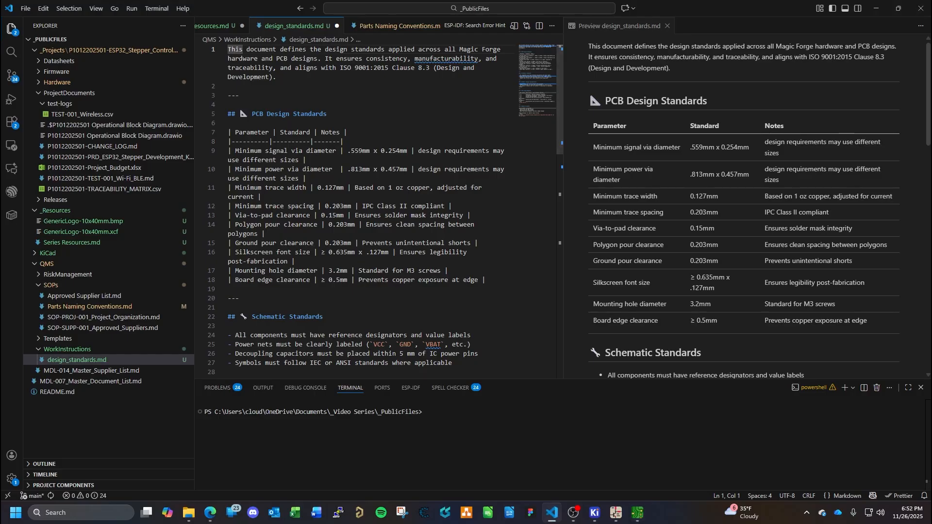
pyautogui.click(637, 513)
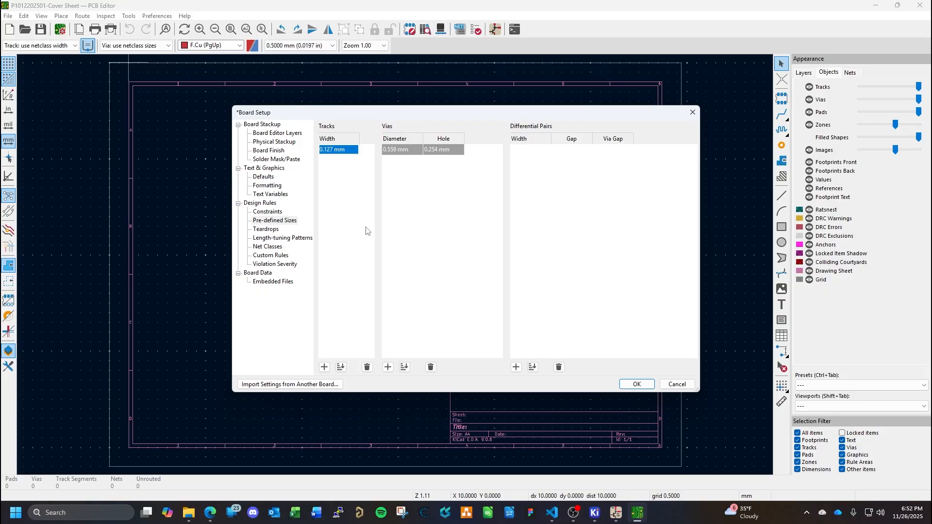
# - Review the board's teardrop, net class, custom rule, violation severity and pre-defined size settings
pyautogui.click(273, 231)
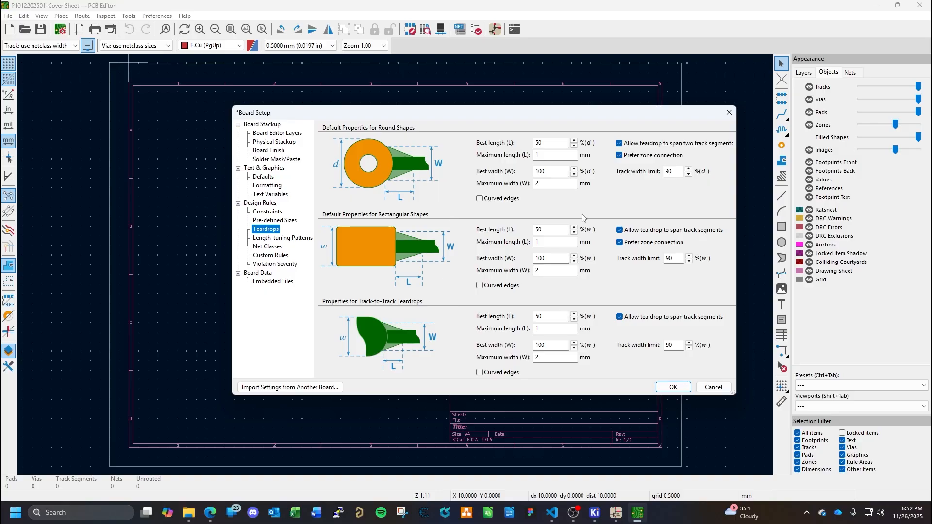
pyautogui.click(276, 248)
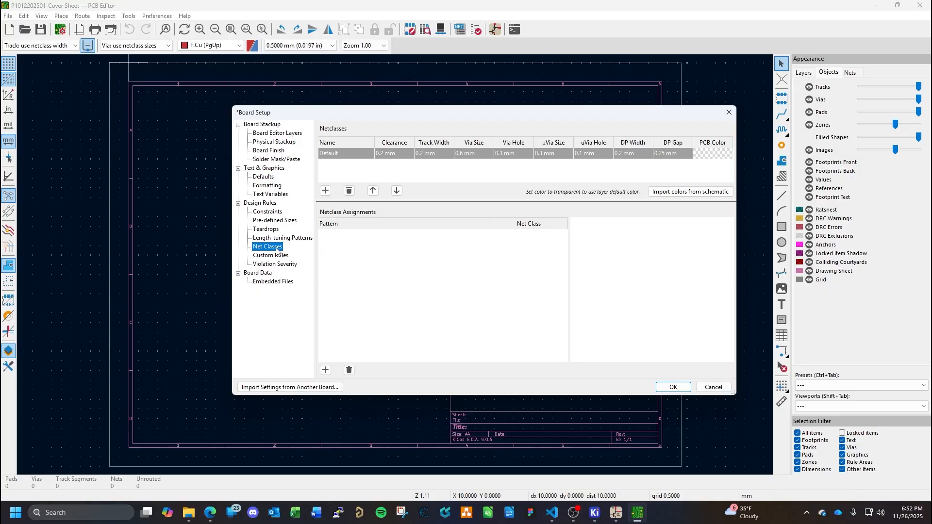
pyautogui.click(278, 256)
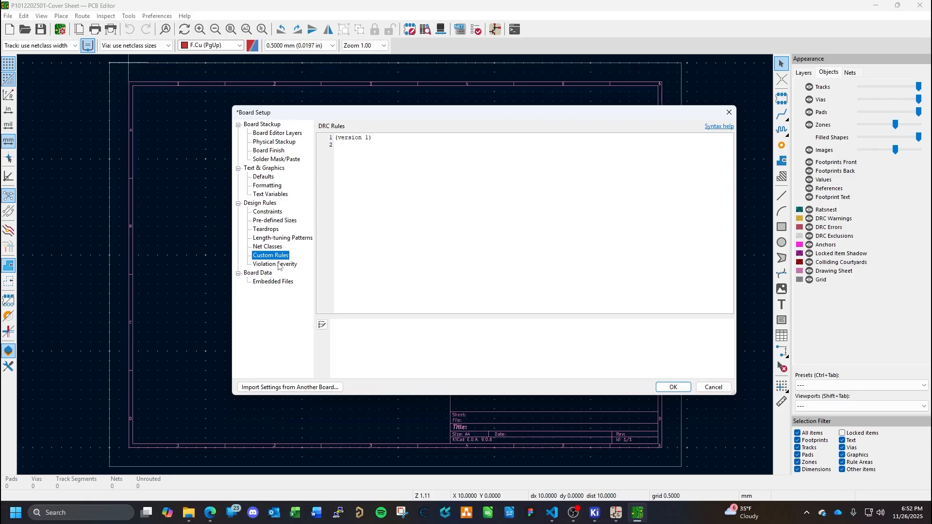
pyautogui.click(277, 265)
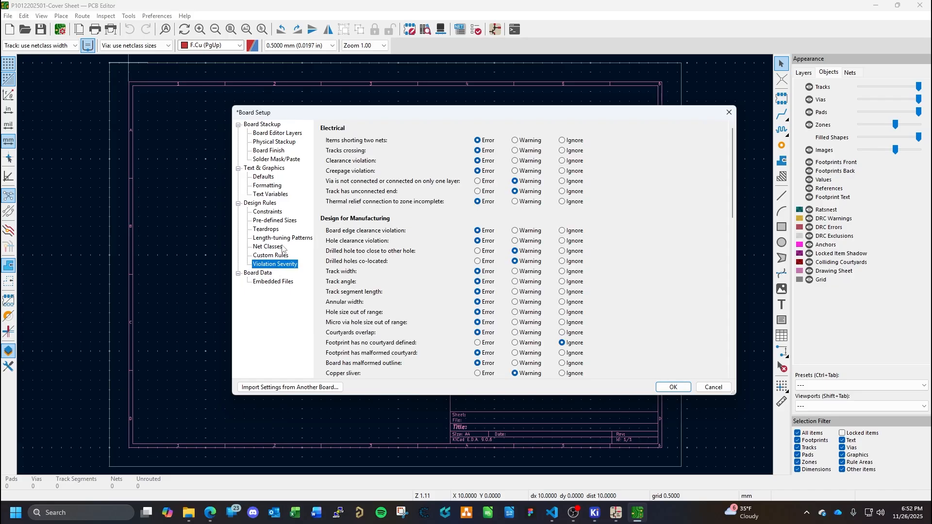
pyautogui.click(277, 221)
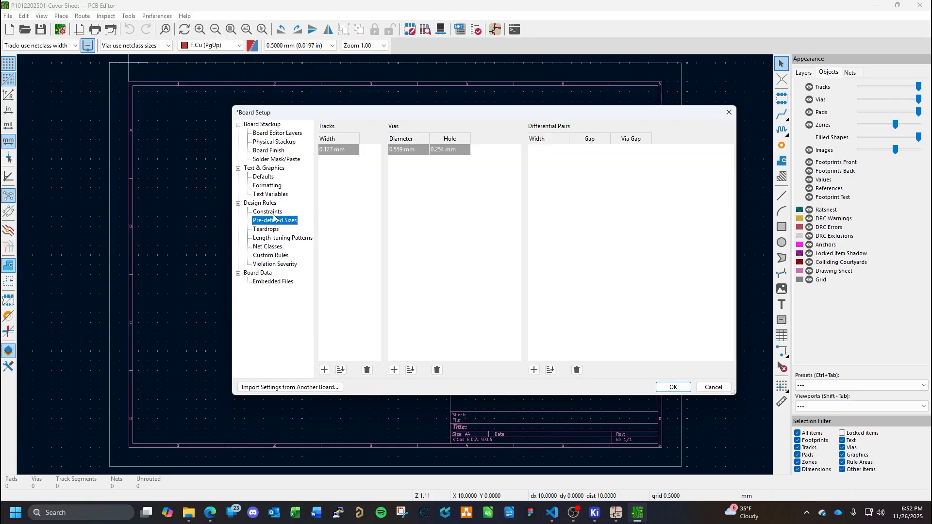
# - Set the minimum thermal relief spoke count to 4 in the board constraints and look over the remaining constraint values
pyautogui.click(275, 212)
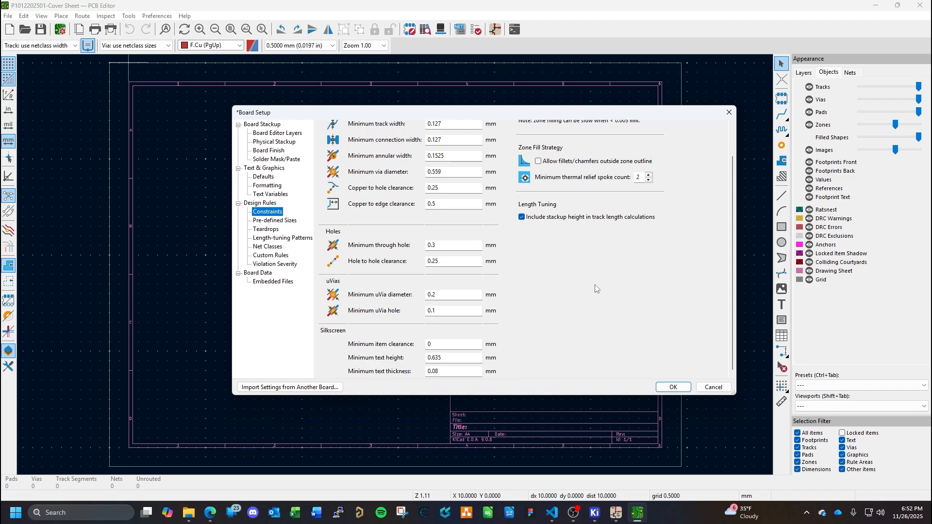
pyautogui.scroll(3, 594, 284)
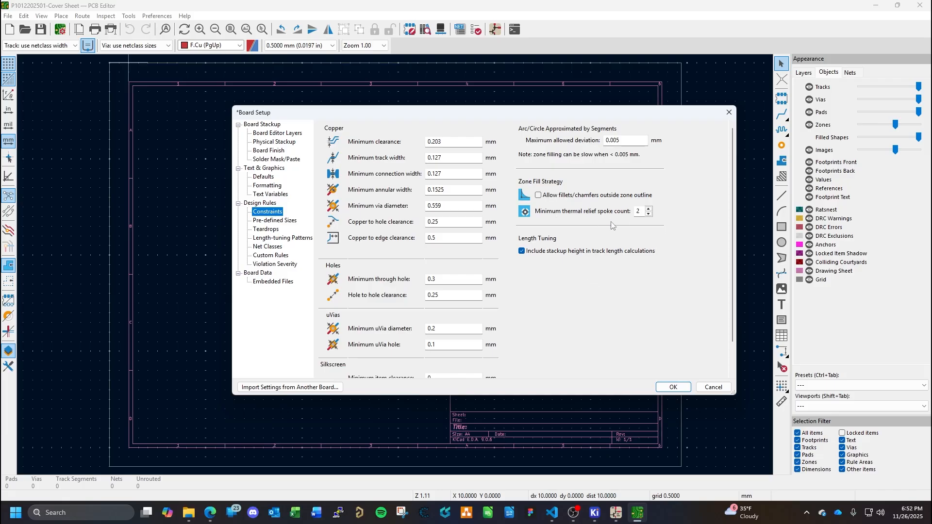
pyautogui.click(648, 208)
pyautogui.click(648, 208)
pyautogui.scroll(-1, 512, 308)
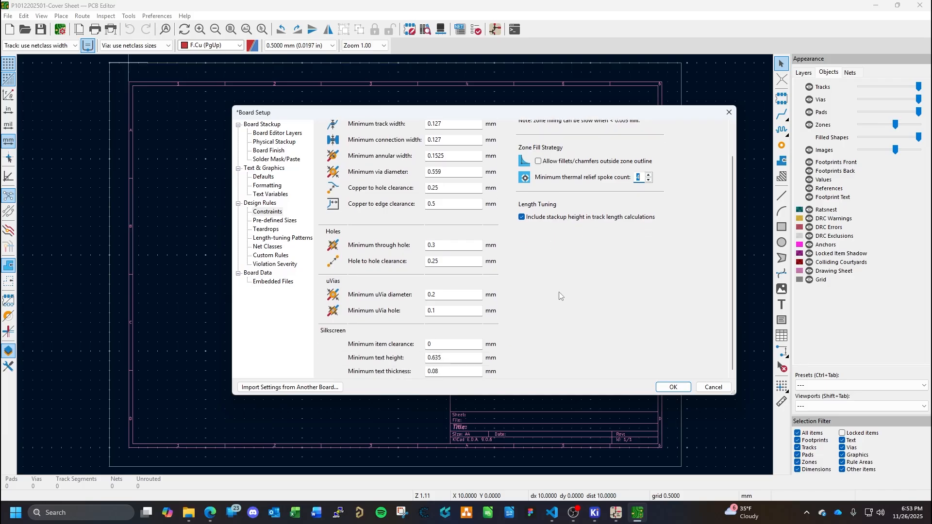
pyautogui.scroll(1, 560, 296)
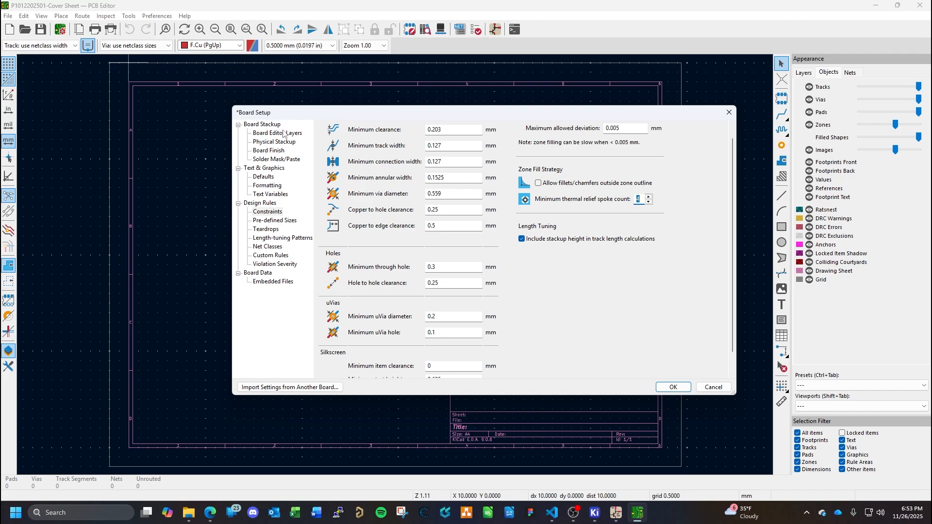
# - Look over the custom rules and violation severities, then apply the board setup and save the board file
pyautogui.click(279, 248)
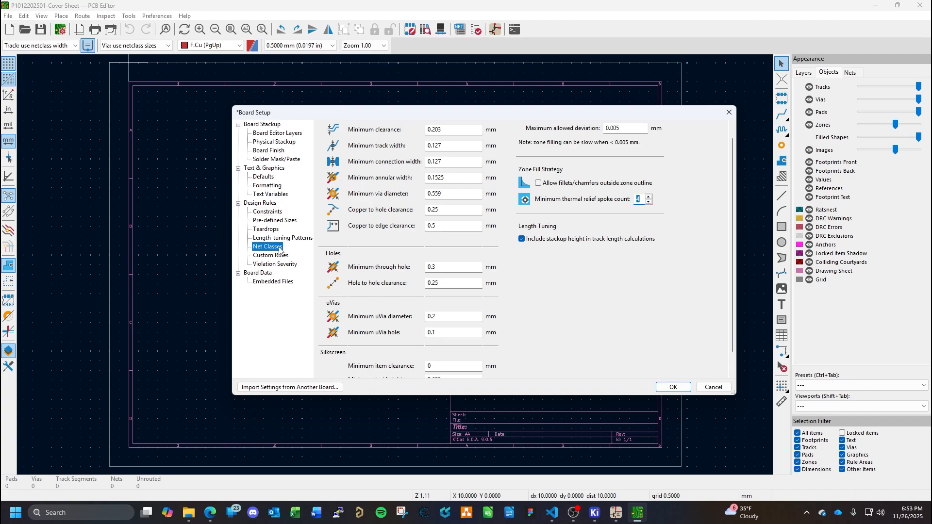
pyautogui.click(280, 256)
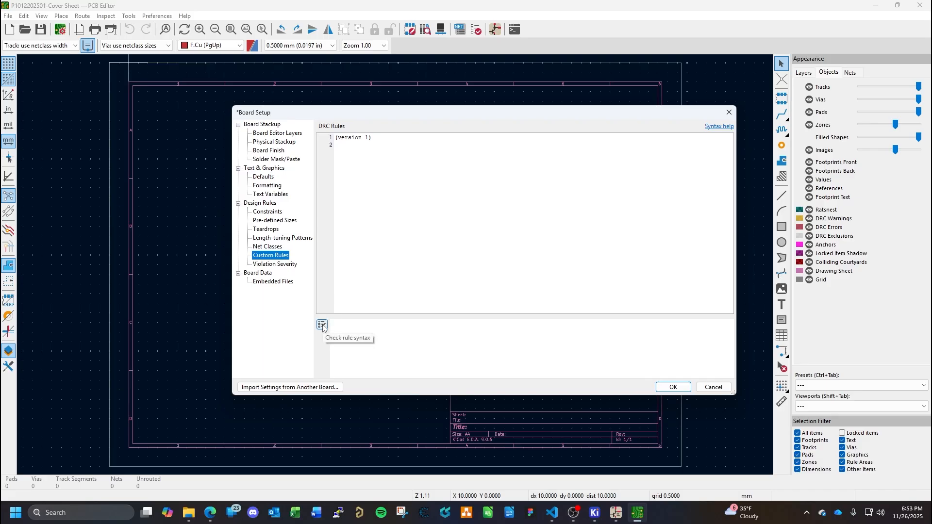
pyautogui.click(385, 203)
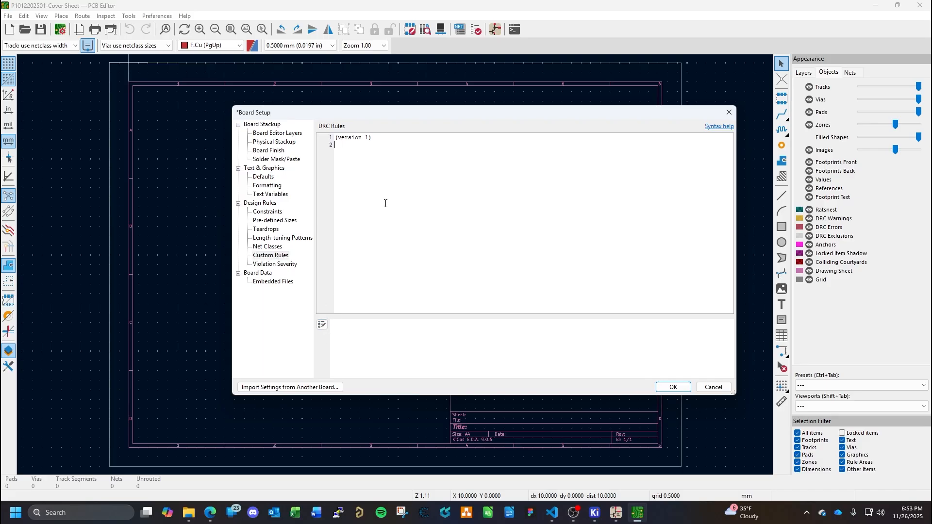
pyautogui.click(279, 264)
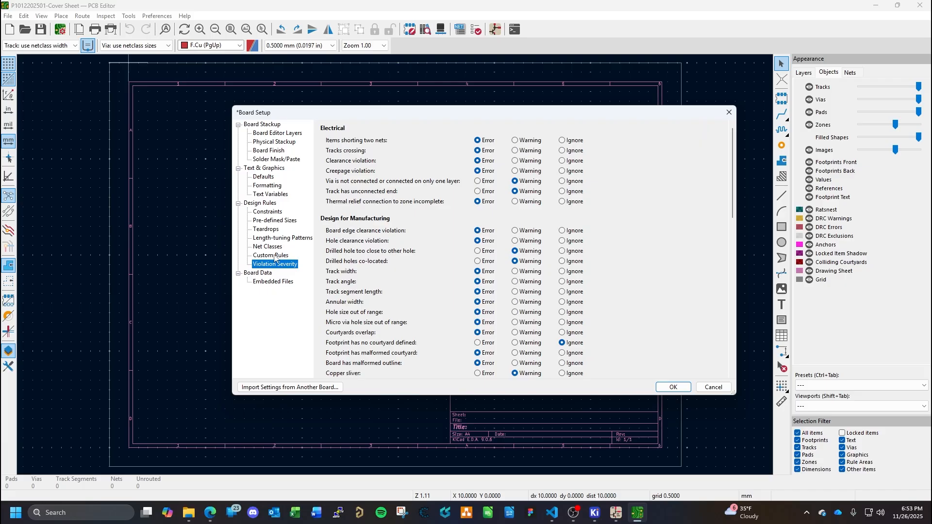
pyautogui.click(275, 256)
pyautogui.click(682, 387)
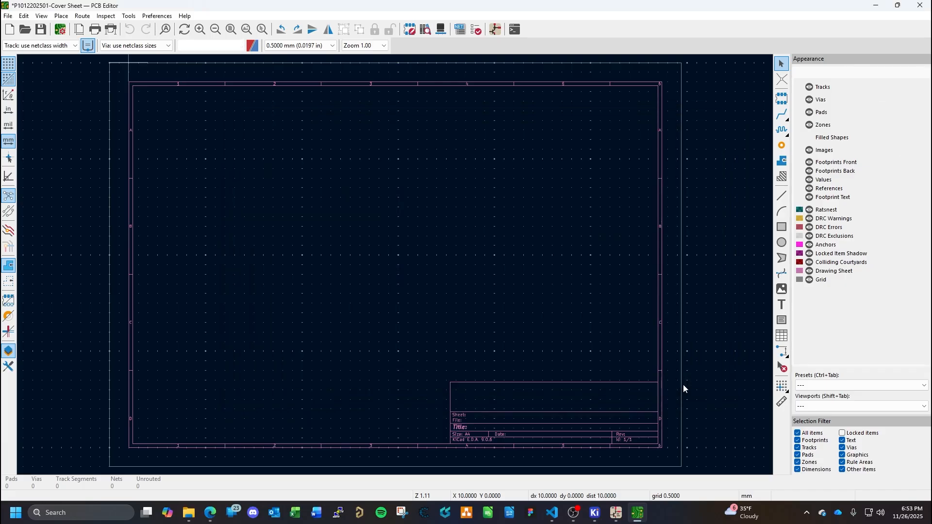
pyautogui.hotkey('ctrl', 's')
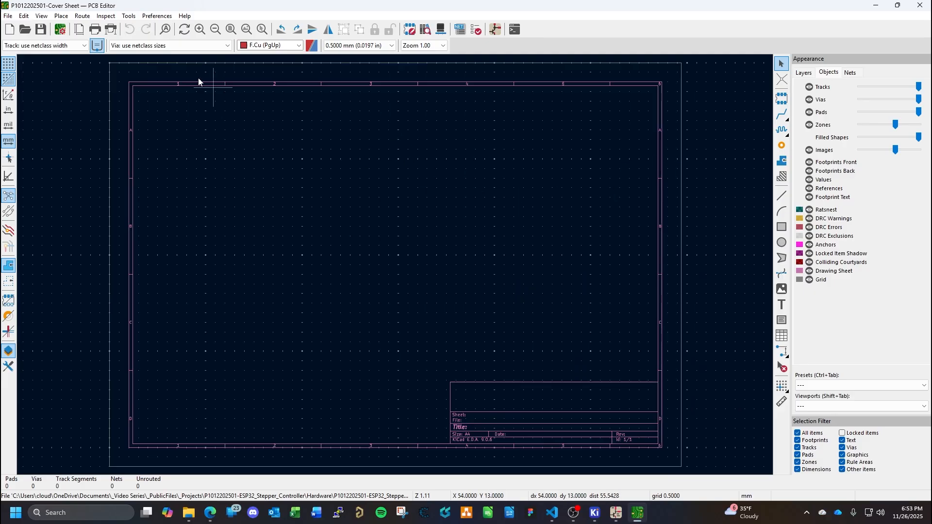
pyautogui.click(9, 16)
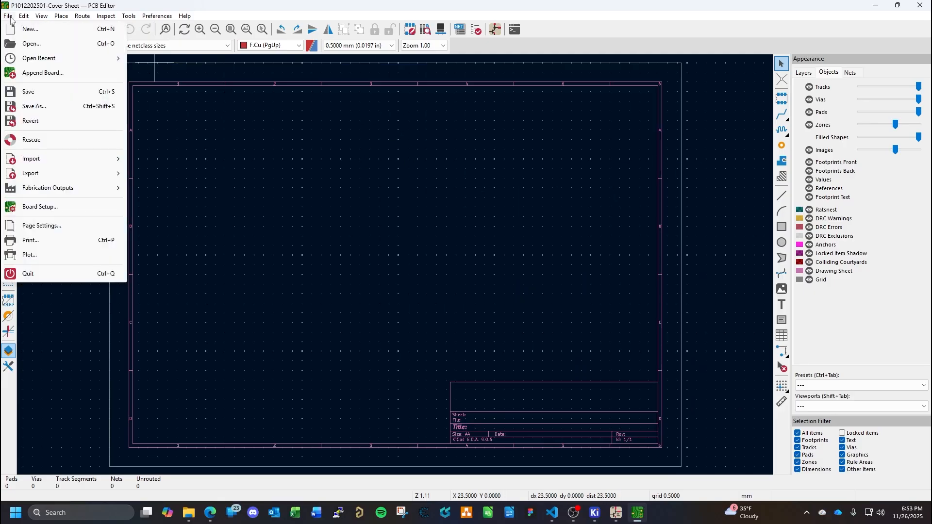
pyautogui.moveTo(39, 164)
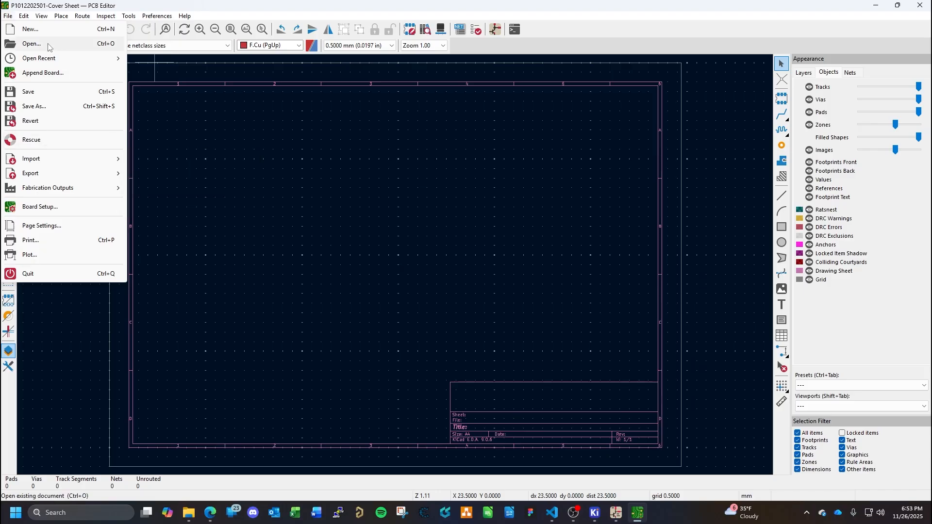
pyautogui.moveTo(64, 17)
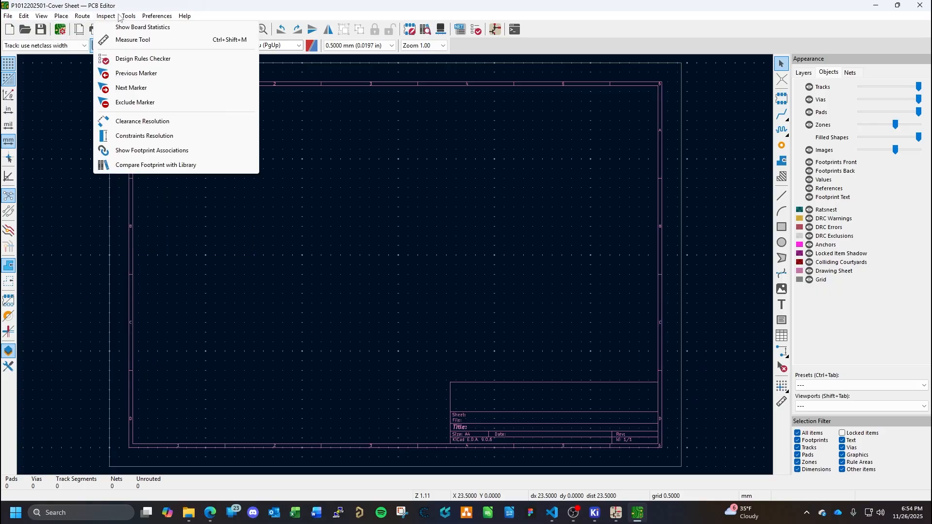
pyautogui.moveTo(127, 19)
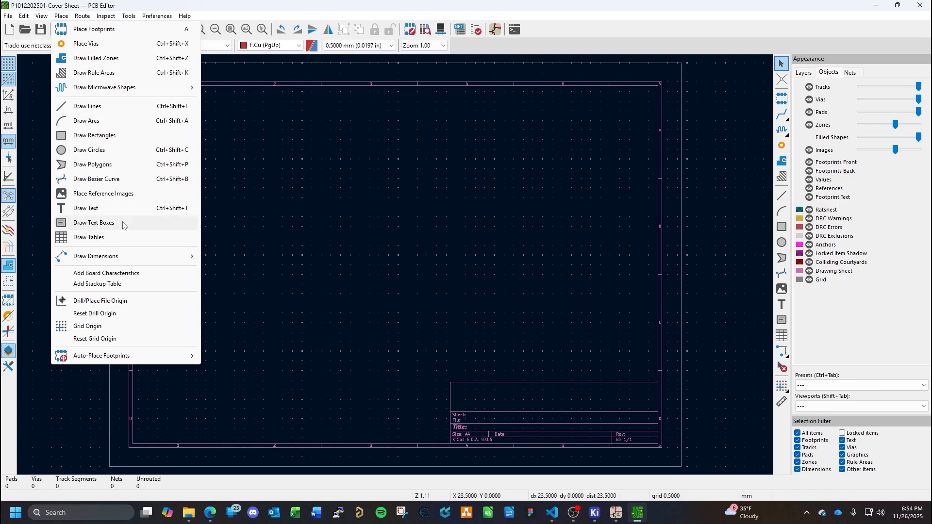
pyautogui.moveTo(118, 357)
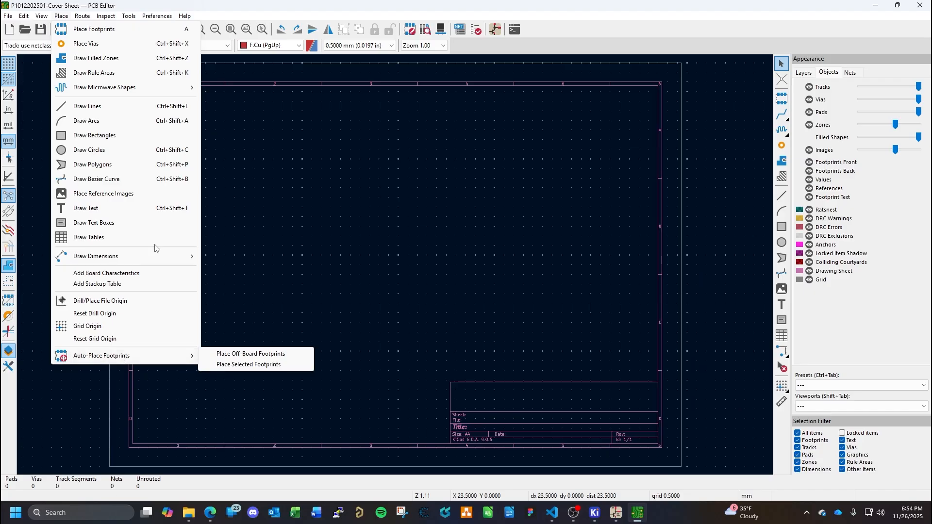
pyautogui.click(111, 30)
pyautogui.click(246, 172)
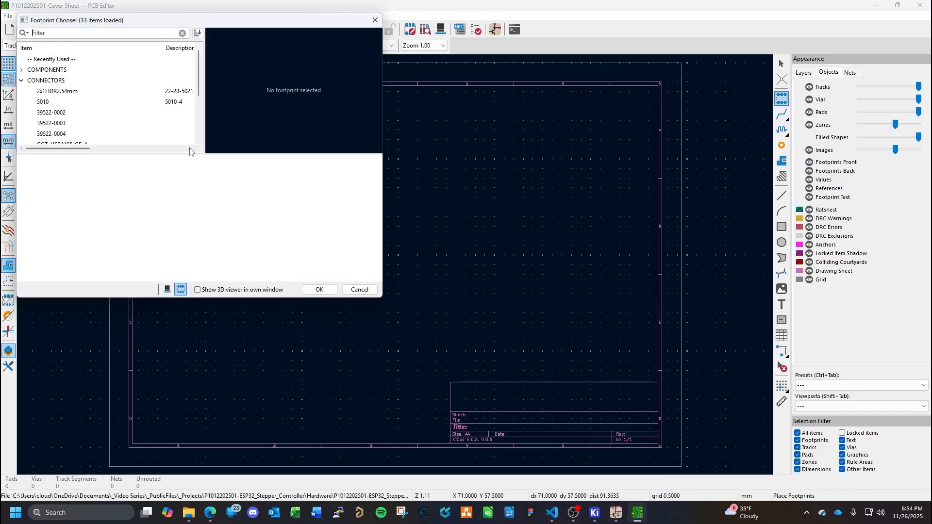
pyautogui.click(362, 289)
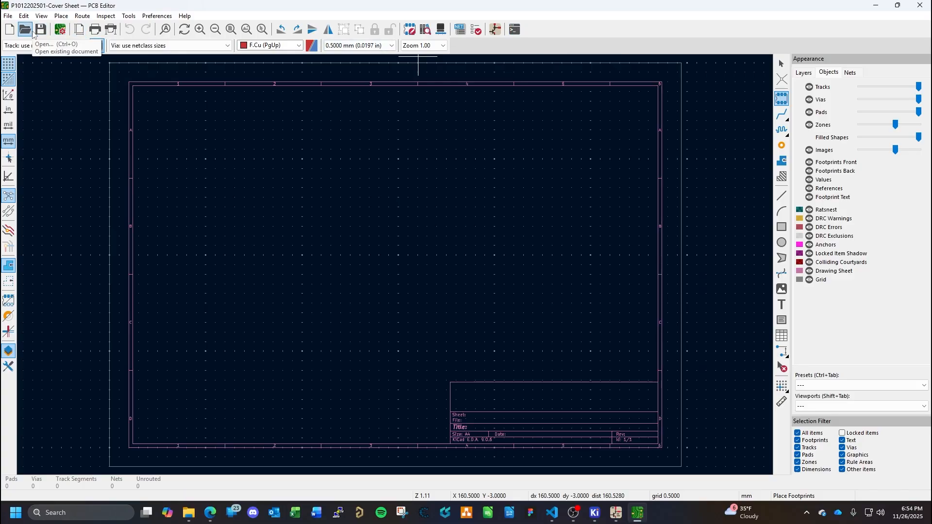
# - Try to auto-place the off-board footprints on the empty board
pyautogui.click(9, 16)
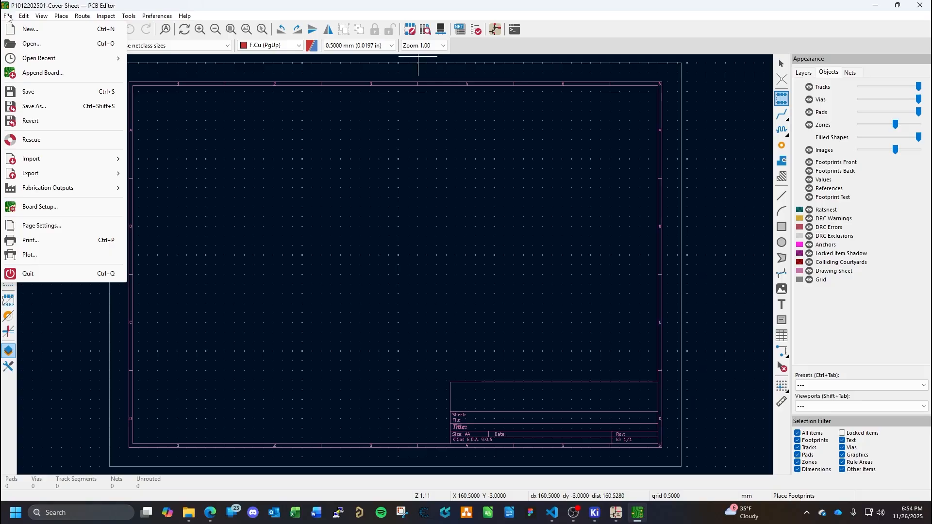
pyautogui.click(8, 16)
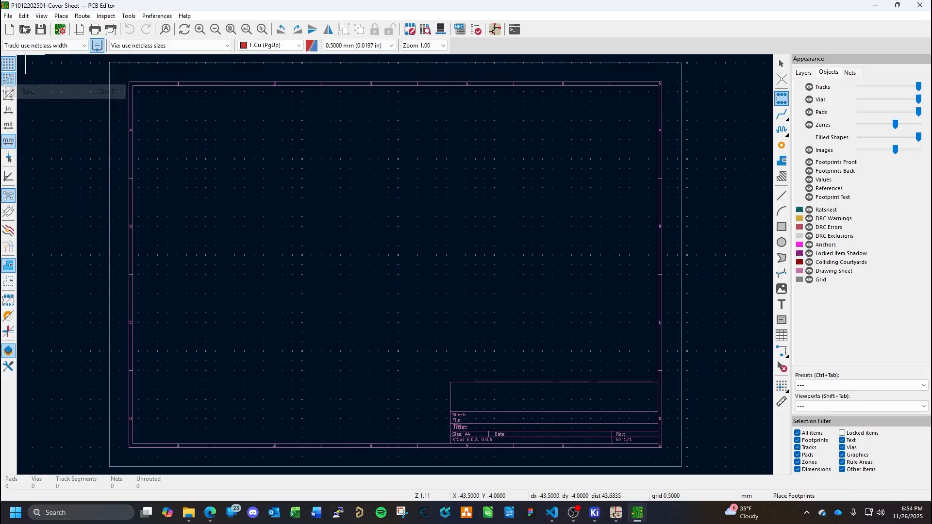
pyautogui.click(24, 16)
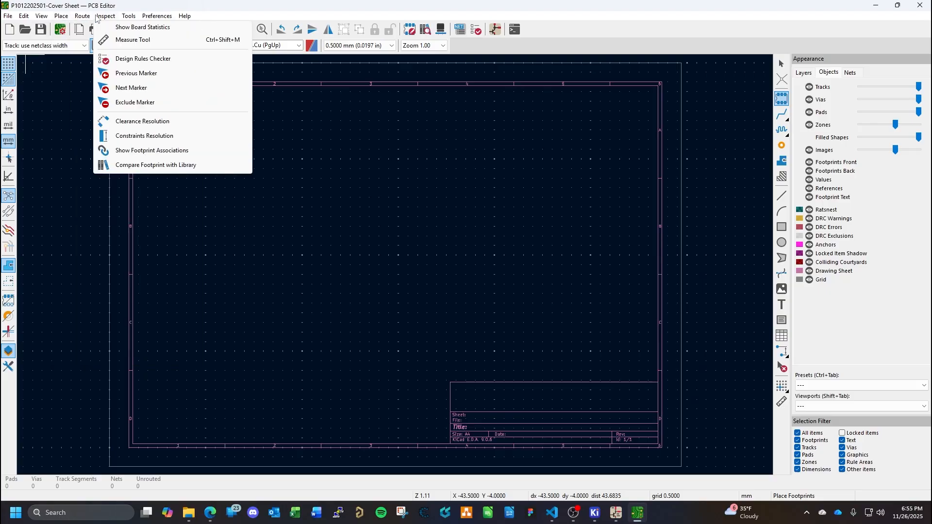
pyautogui.moveTo(126, 19)
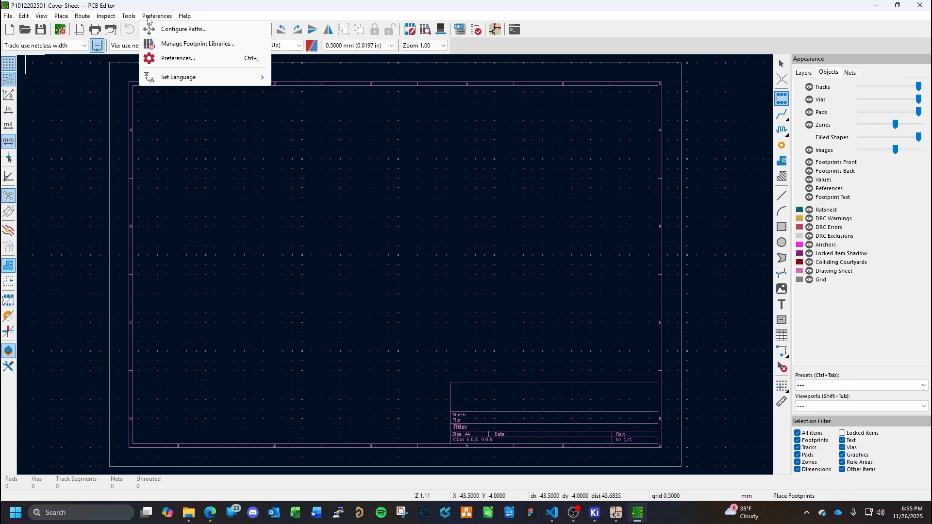
pyautogui.moveTo(189, 19)
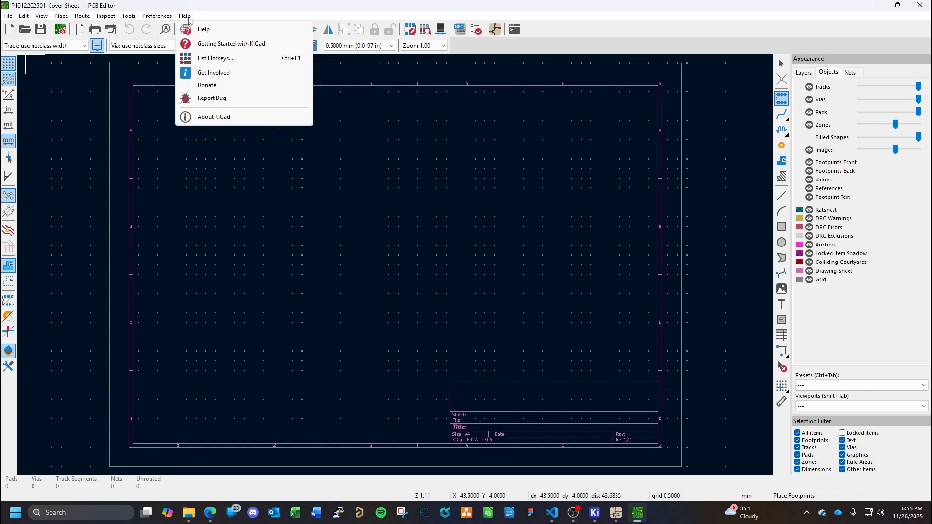
pyautogui.moveTo(66, 16)
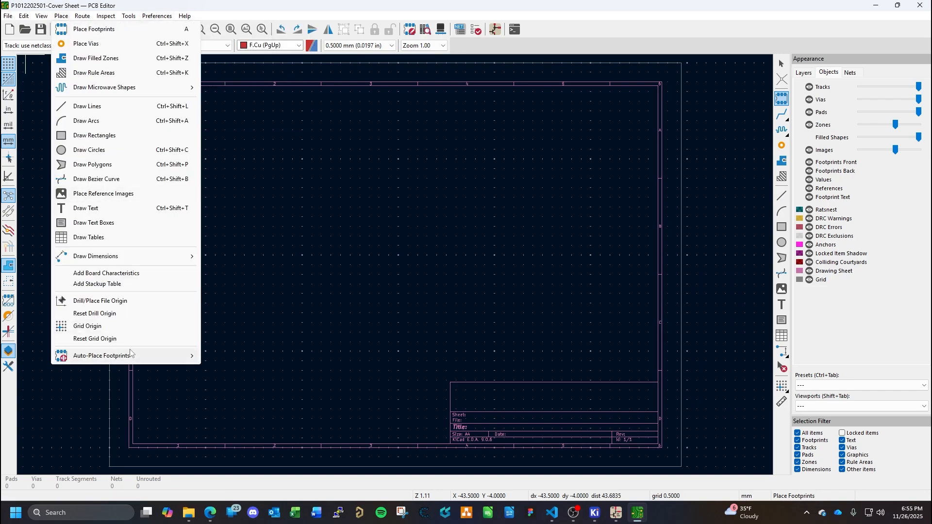
pyautogui.moveTo(130, 353)
pyautogui.click(250, 353)
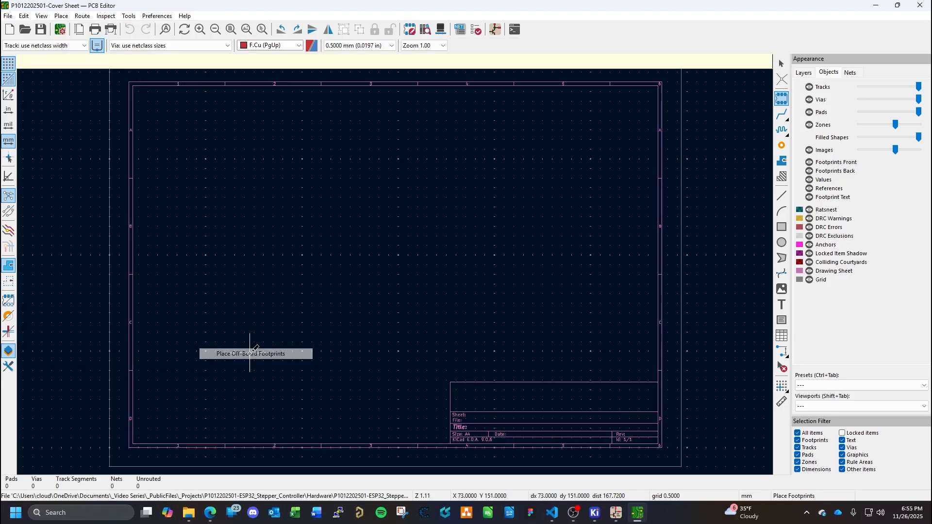
pyautogui.click(718, 298)
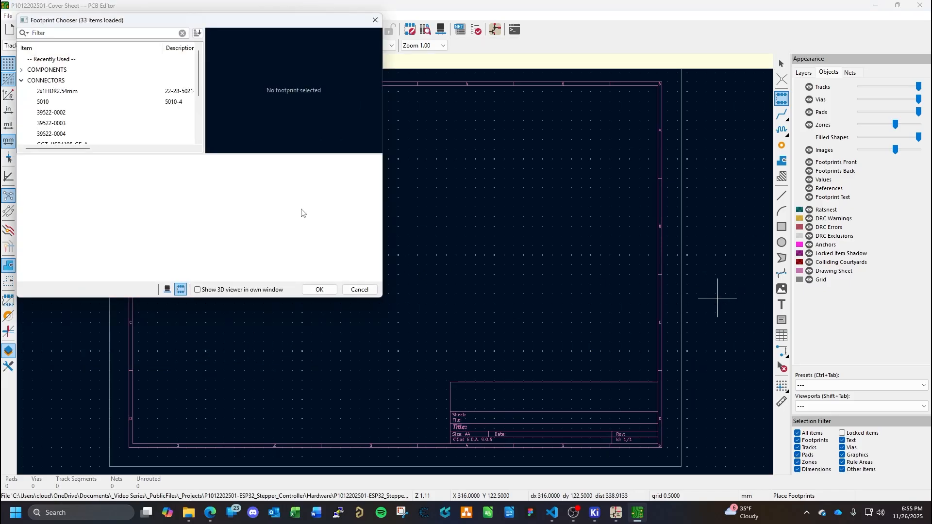
pyautogui.scroll(-3, 89, 99)
pyautogui.scroll(2, 87, 100)
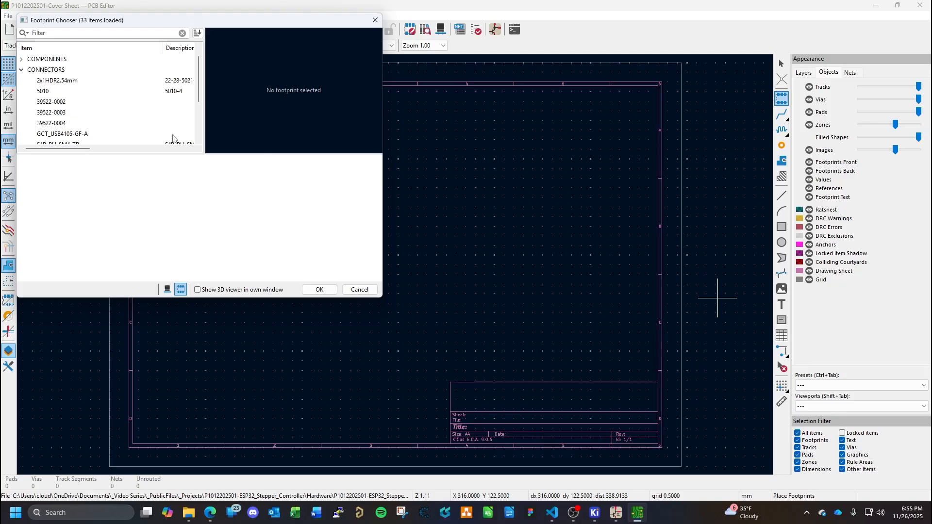
pyautogui.click(360, 290)
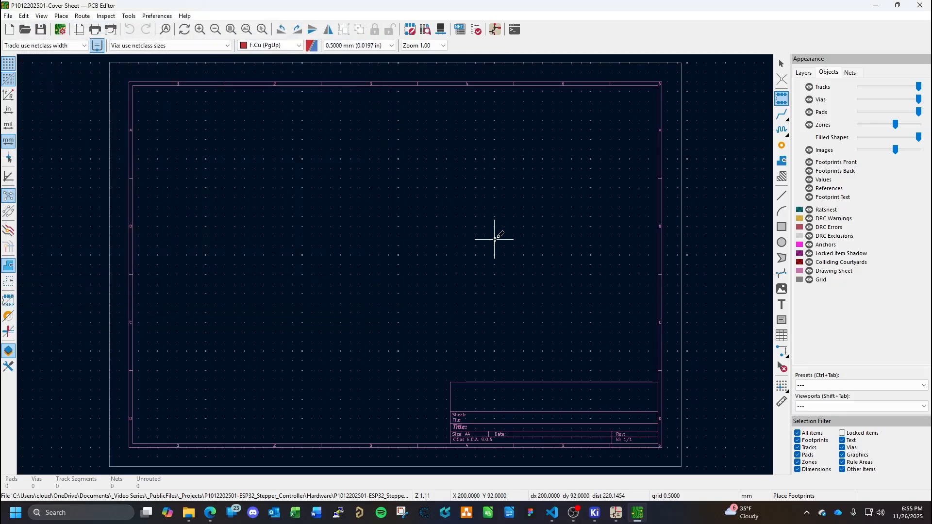
pyautogui.press('Escape')
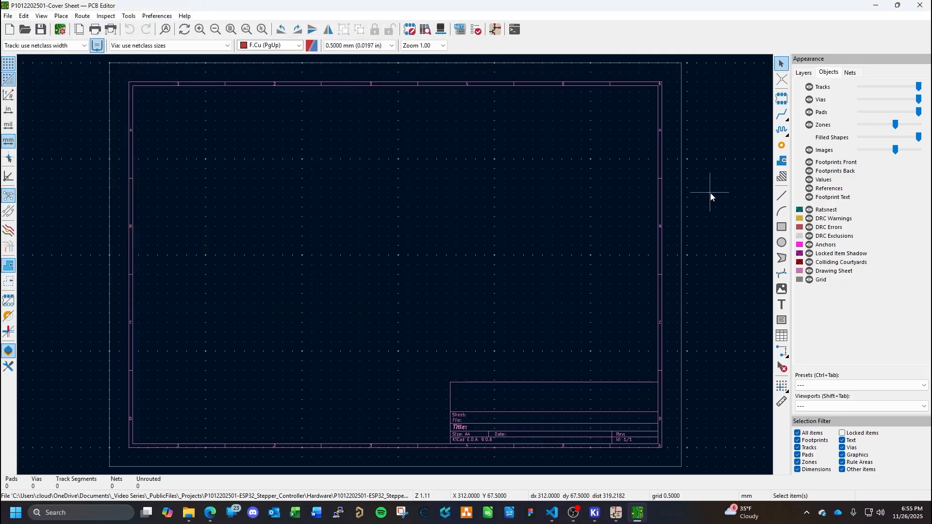
pyautogui.click(787, 102)
pyautogui.press('Escape')
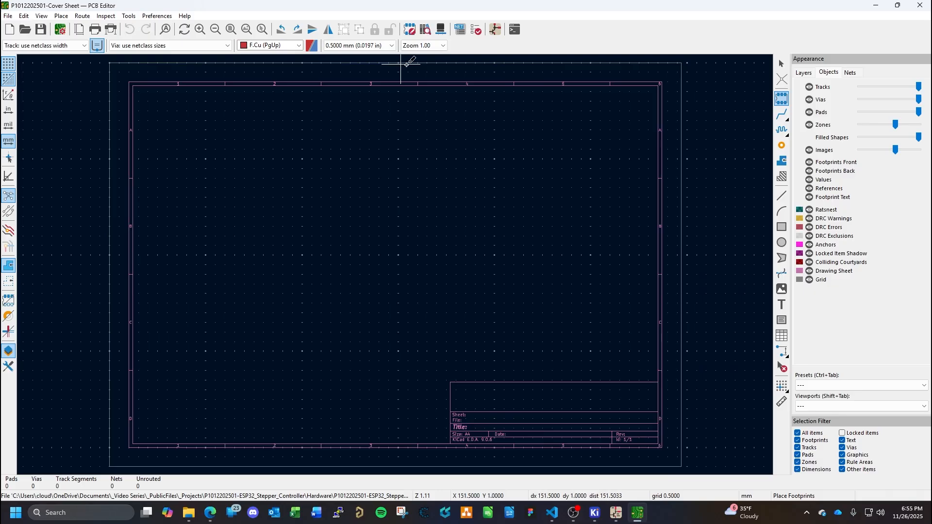
# - Try to load and test a netlist for the board without specifying a netlist file, and close the import
pyautogui.click(460, 29)
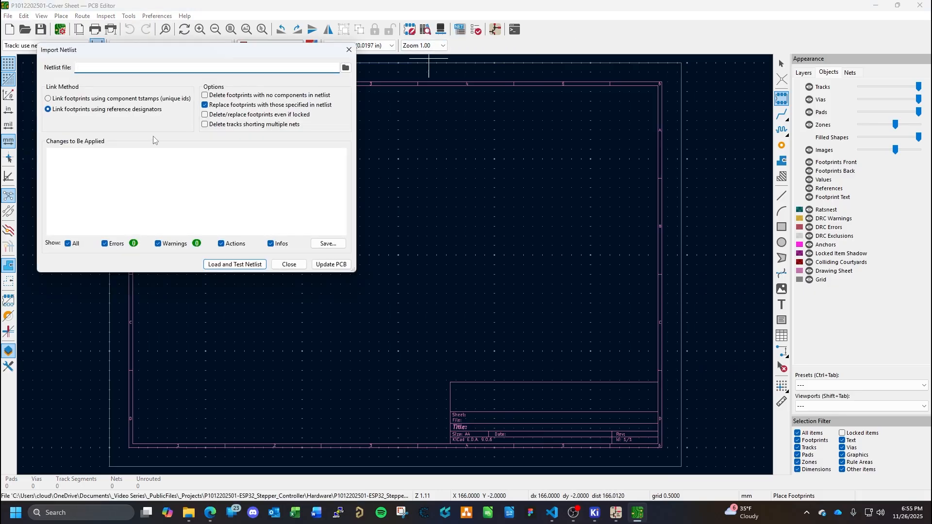
pyautogui.click(246, 265)
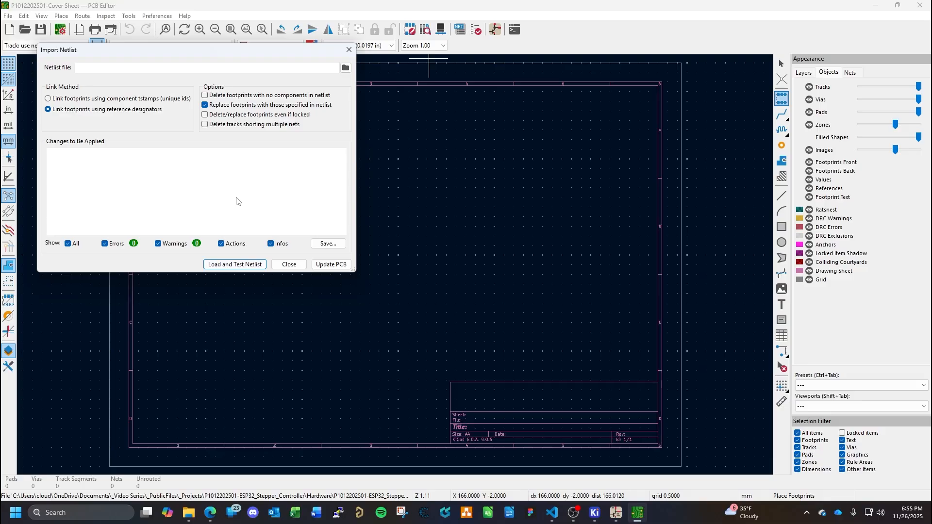
pyautogui.click(290, 267)
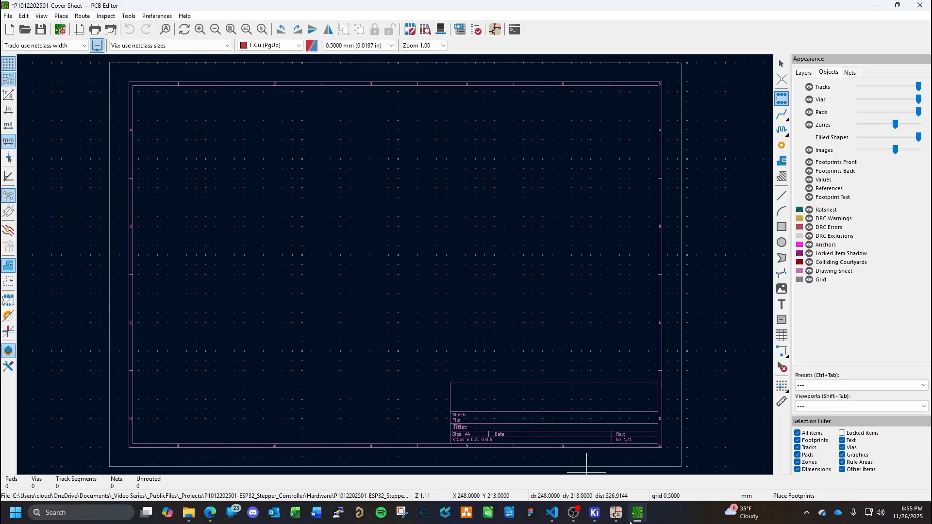
pyautogui.click(616, 512)
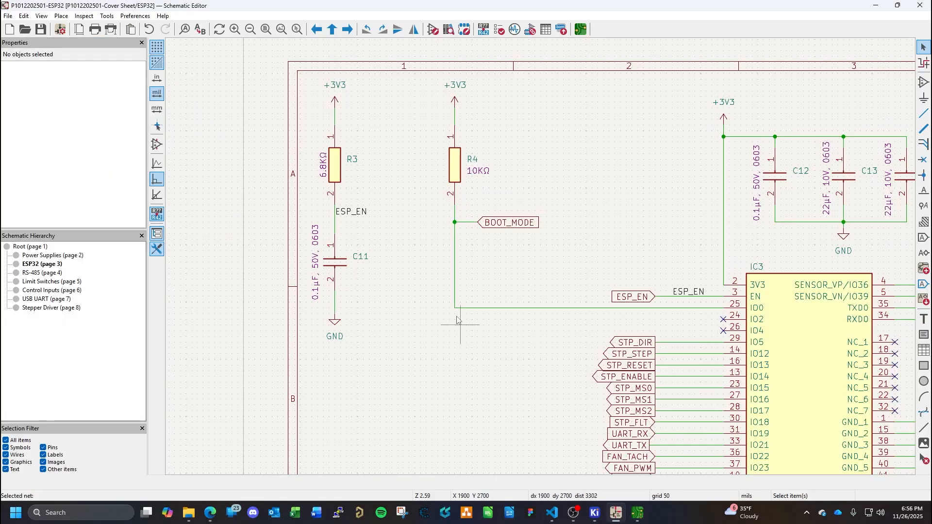
pyautogui.click(638, 513)
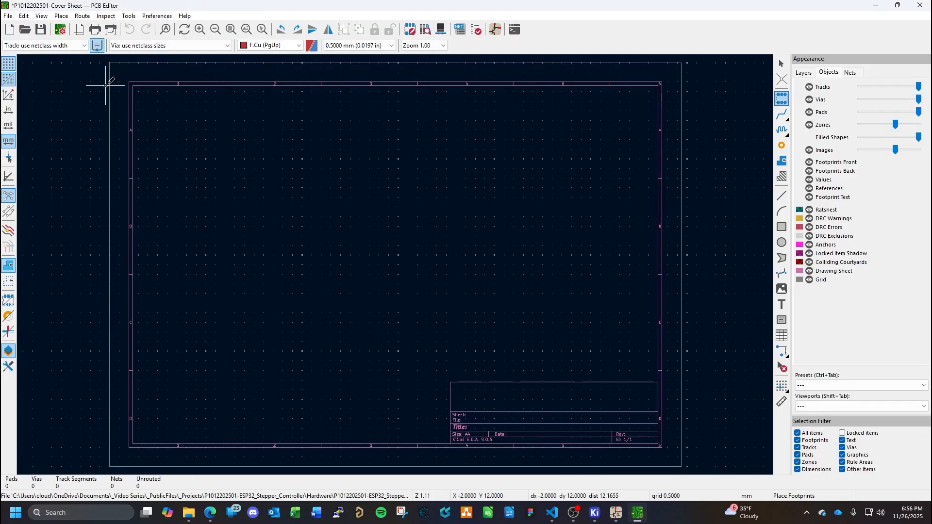
pyautogui.click(97, 45)
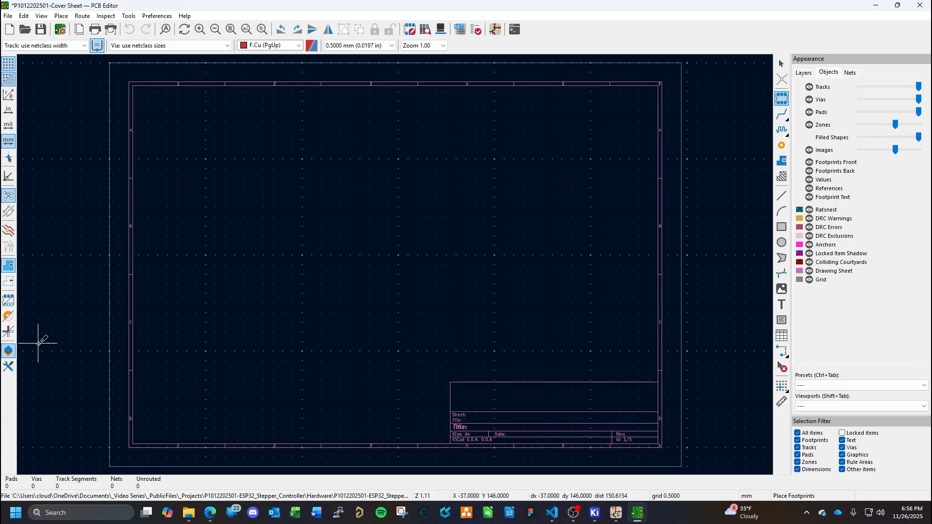
pyautogui.click(210, 513)
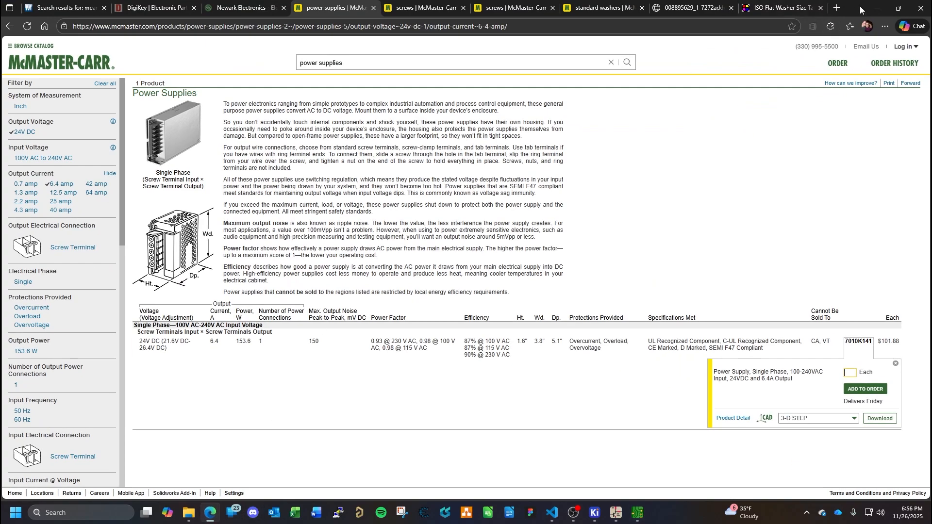
pyautogui.click(876, 9)
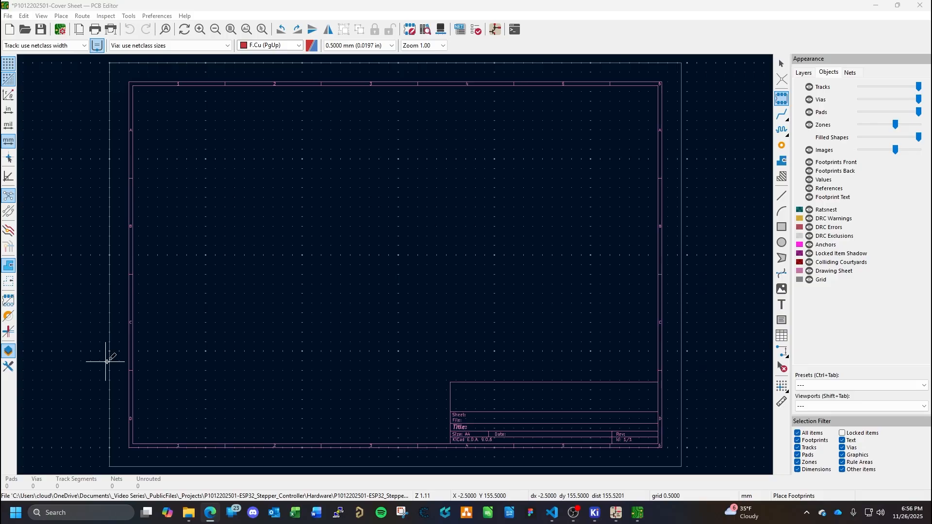
# - Check the project files in the KiCad project window and show the root cover sheet in the Schematic Editor
pyautogui.moveTo(595, 512)
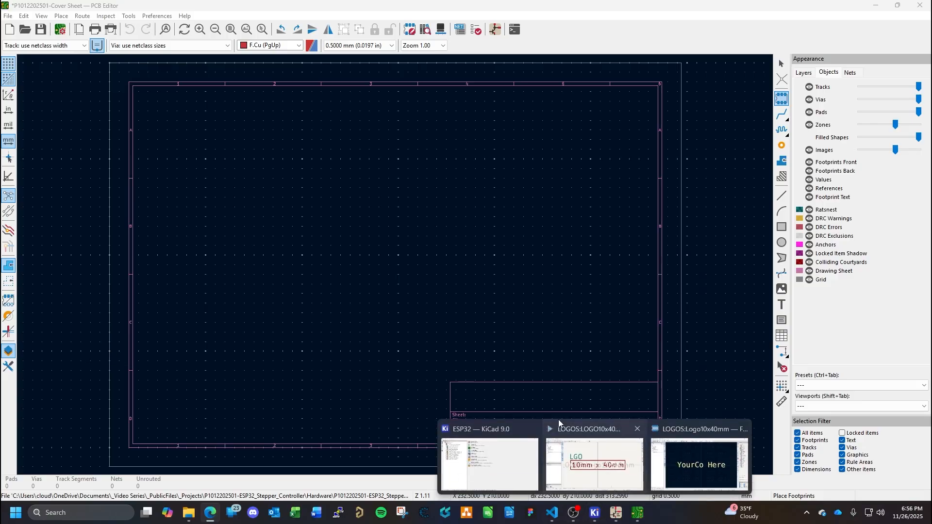
pyautogui.click(482, 430)
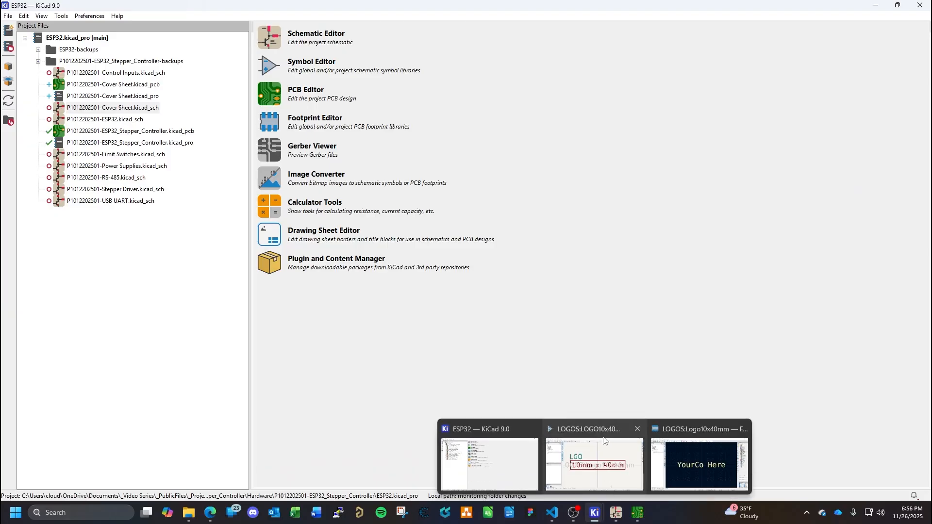
pyautogui.click(624, 514)
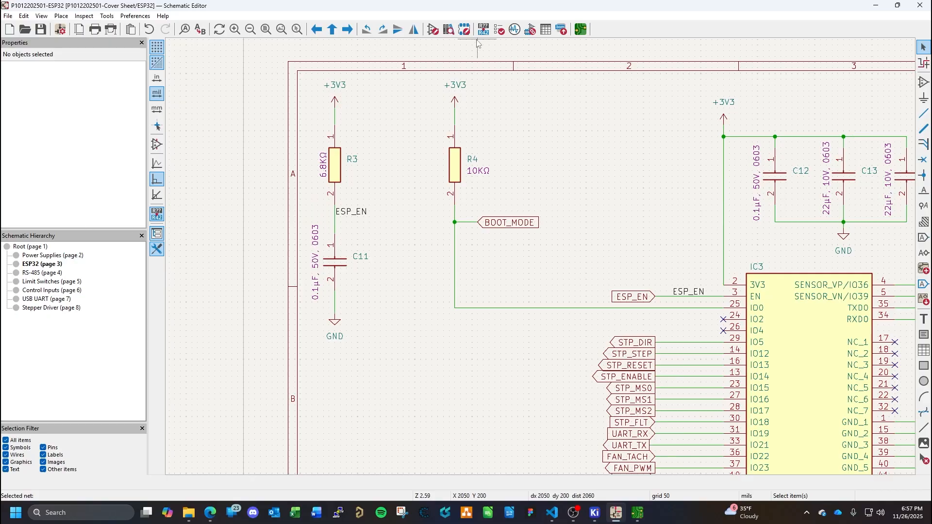
pyautogui.click(30, 246)
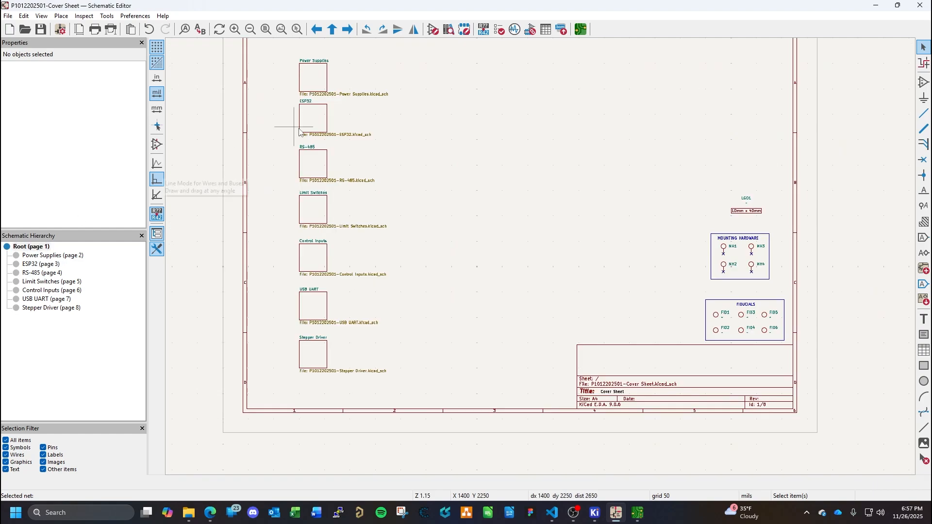
# - Look through the schematic's commands for transferring the design to the board and display the Power Supplies sheet
pyautogui.click(115, 17)
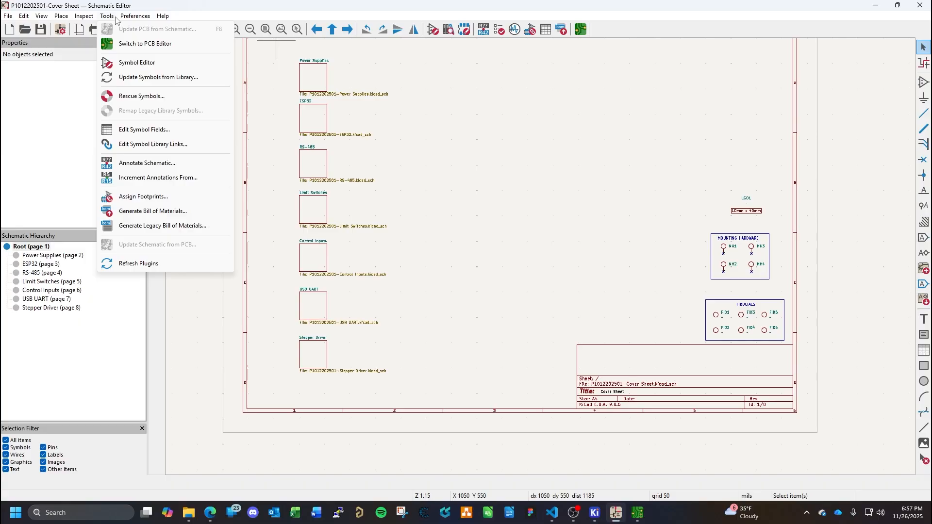
pyautogui.moveTo(129, 17)
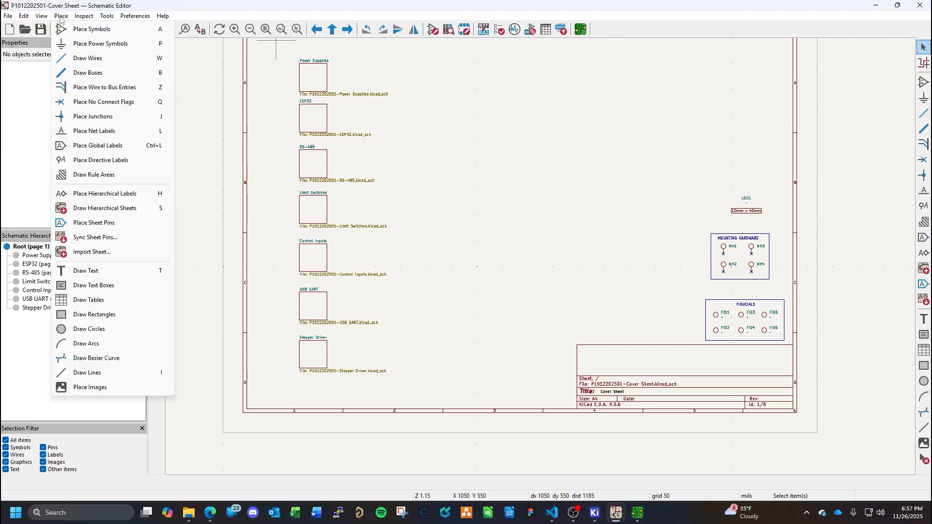
pyautogui.moveTo(78, 17)
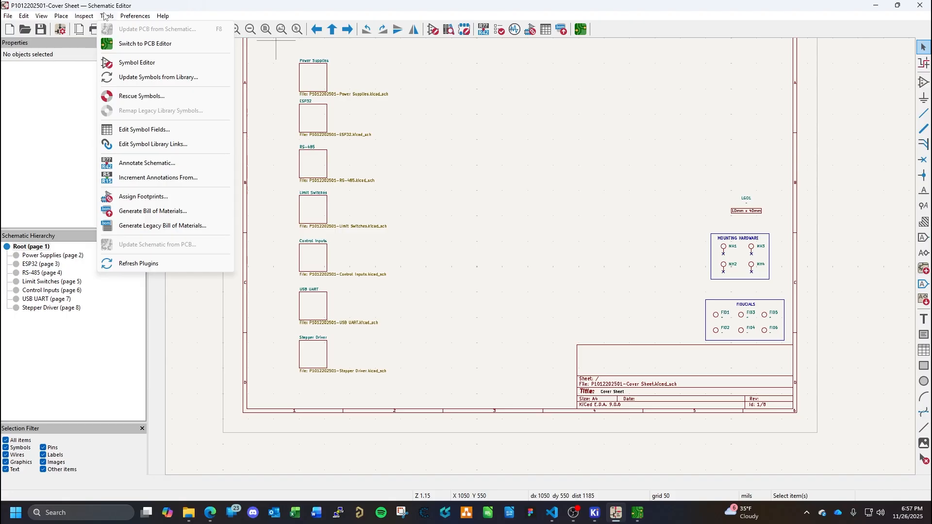
pyautogui.click(266, 2)
pyautogui.click(59, 254)
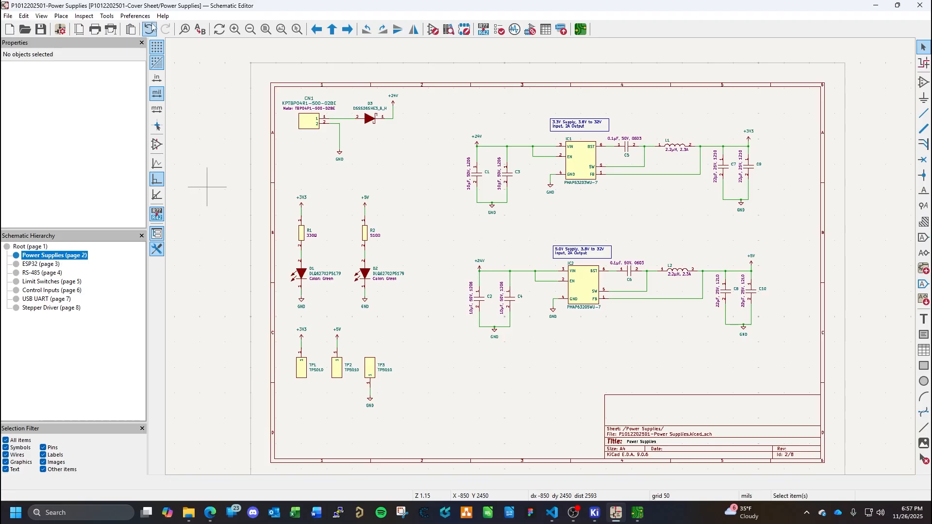
# - Check the schematic's commands, then switch to the PCB Editor and check whether updating the board from the schematic is available
pyautogui.click(108, 16)
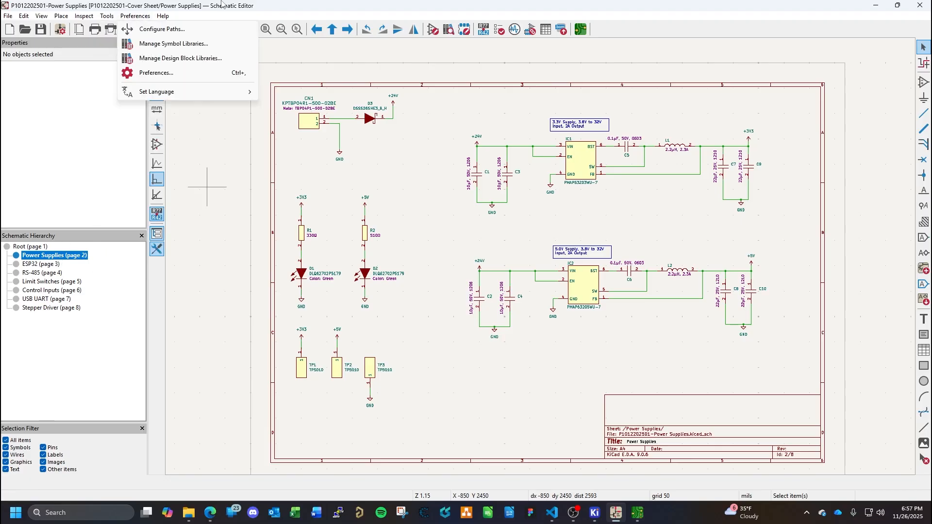
pyautogui.click(208, 187)
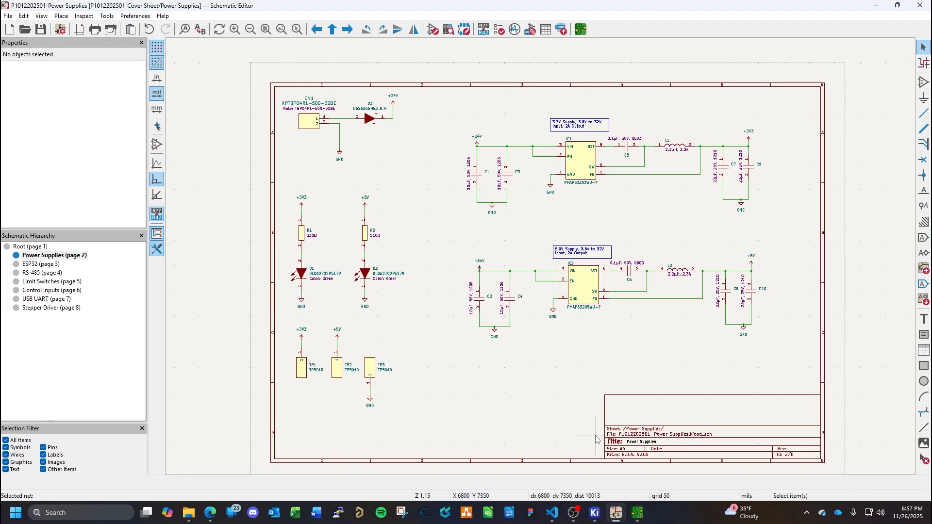
pyautogui.click(639, 513)
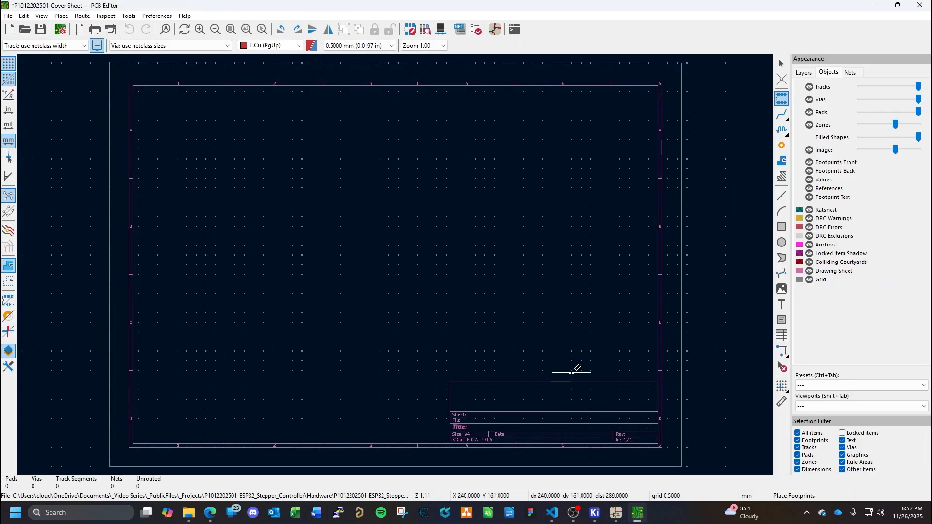
pyautogui.click(130, 16)
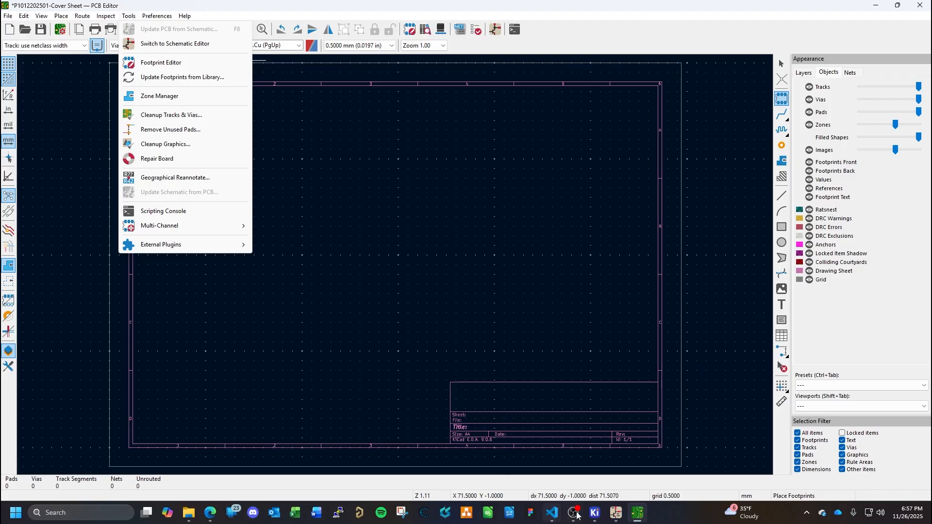
# - Display the root cover sheet in the Schematic Editor and check whether updating the PCB from the schematic is available there
pyautogui.click(616, 513)
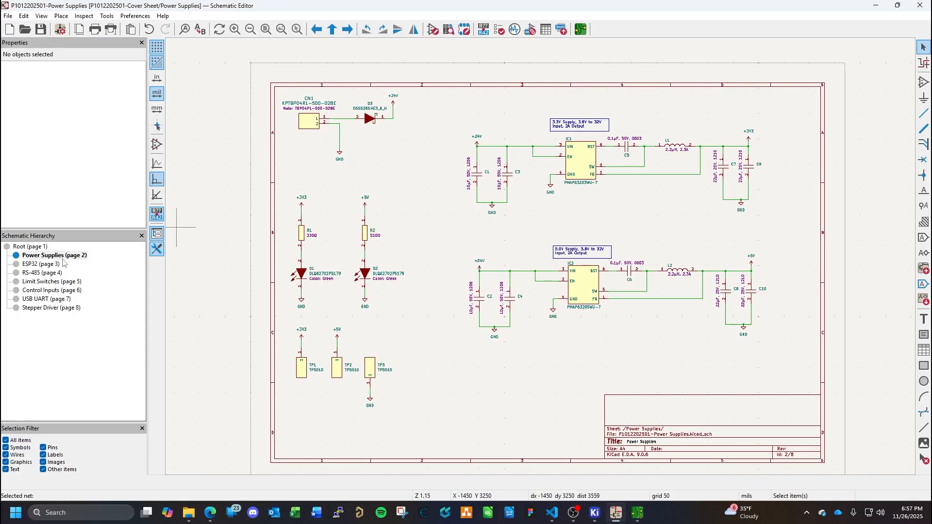
pyautogui.click(30, 247)
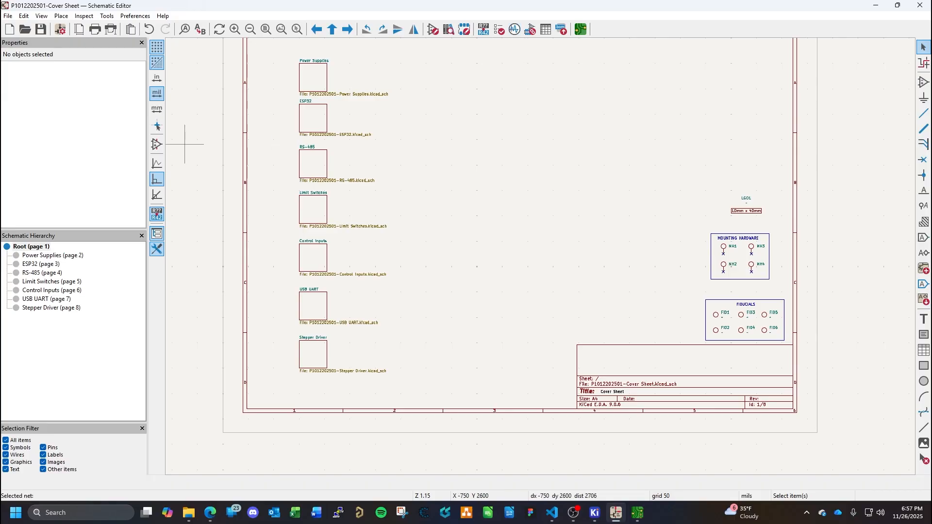
pyautogui.hotkey('alt', 'Tab')
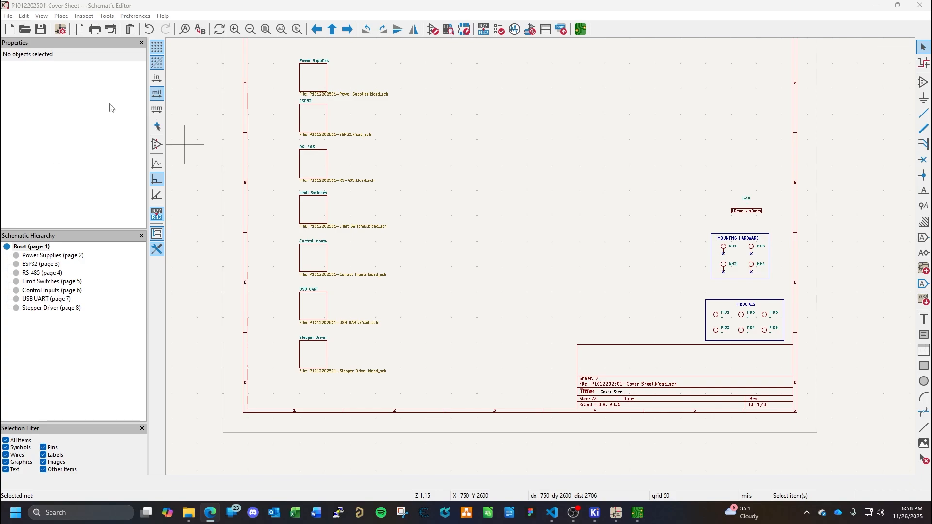
pyautogui.click(107, 16)
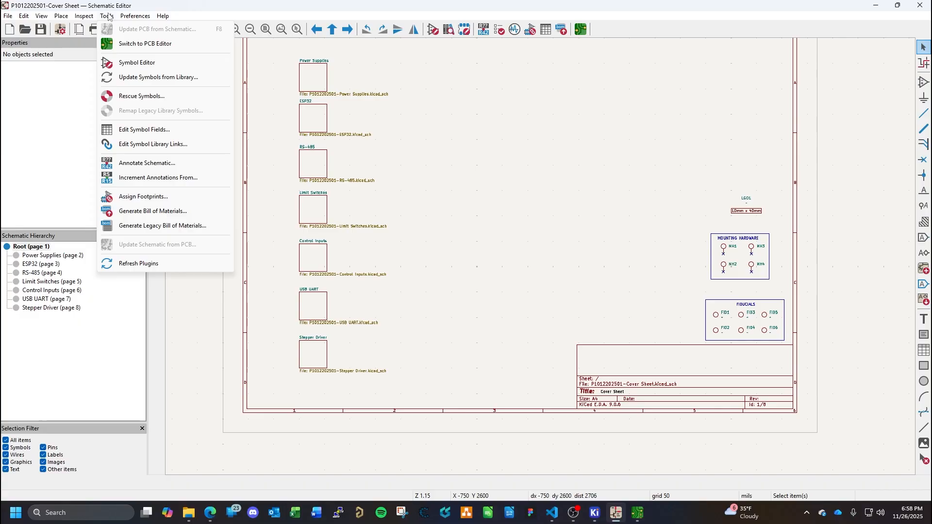
pyautogui.click(567, 3)
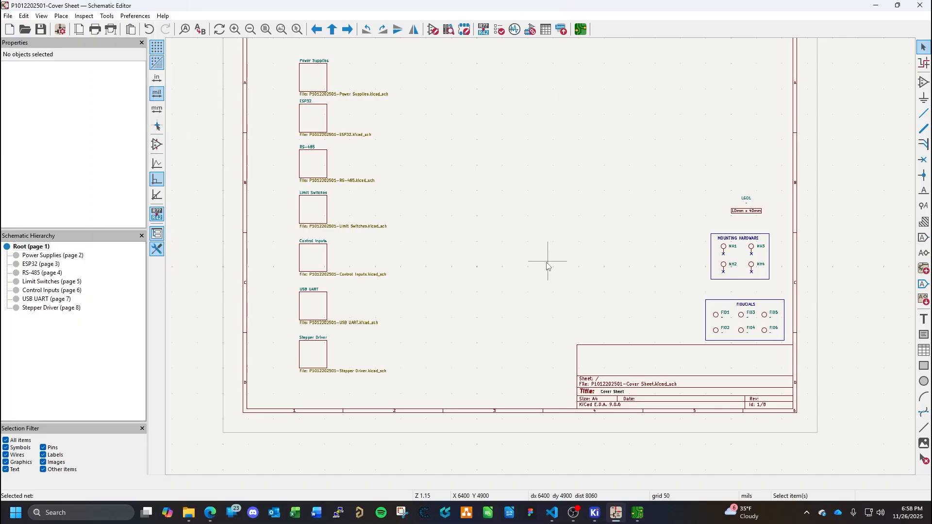
# - Examine the ESP32 project's files and the available tool and file commands in the KiCad project window
pyautogui.moveTo(601, 510)
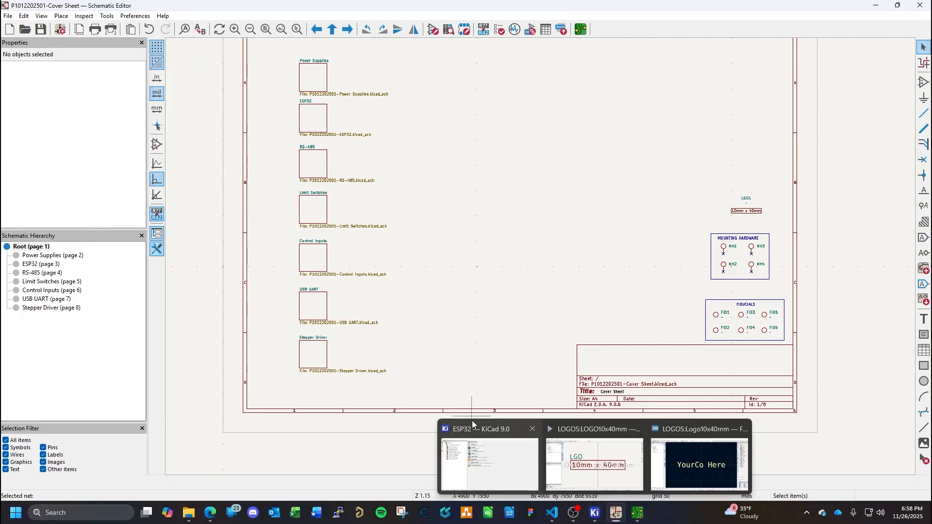
pyautogui.click(472, 421)
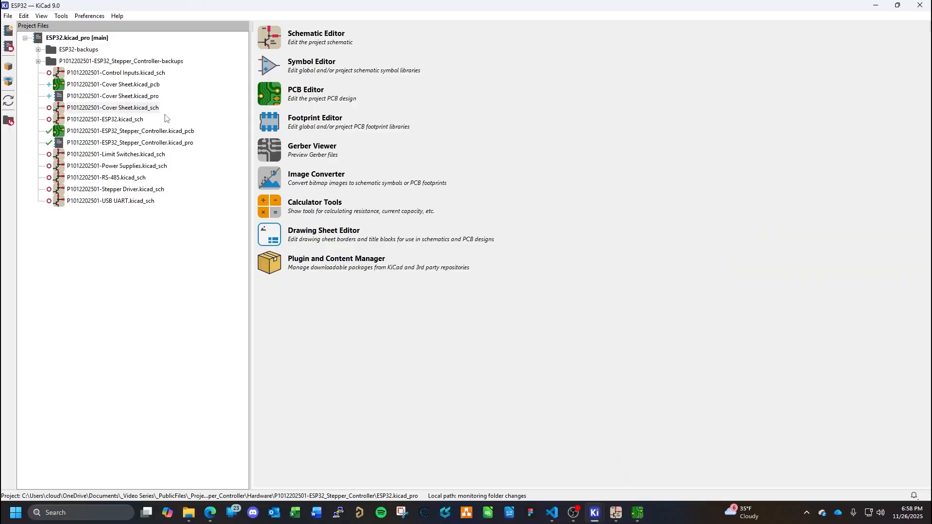
pyautogui.click(61, 16)
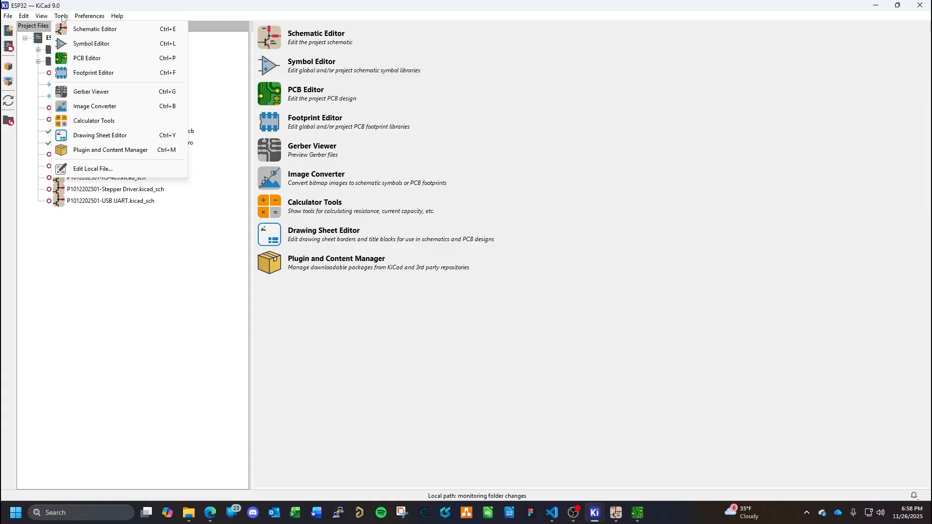
pyautogui.moveTo(82, 19)
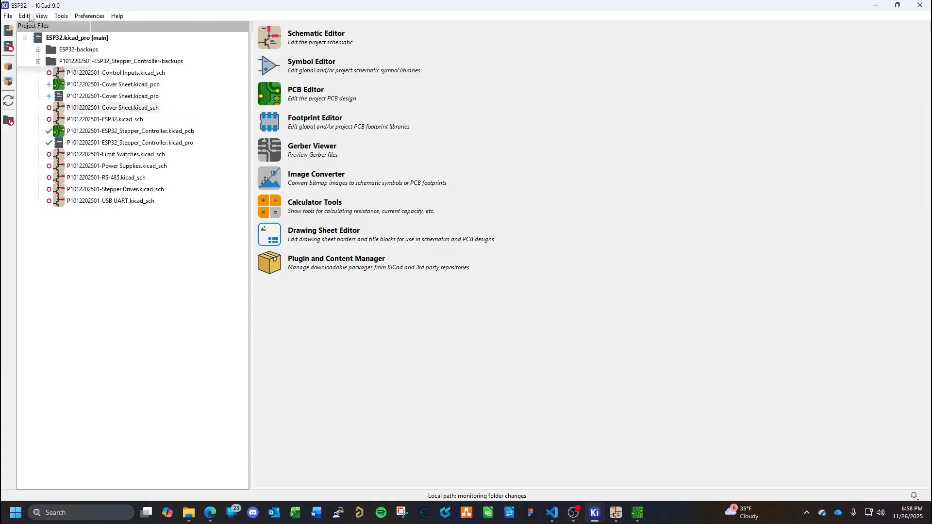
pyautogui.moveTo(7, 19)
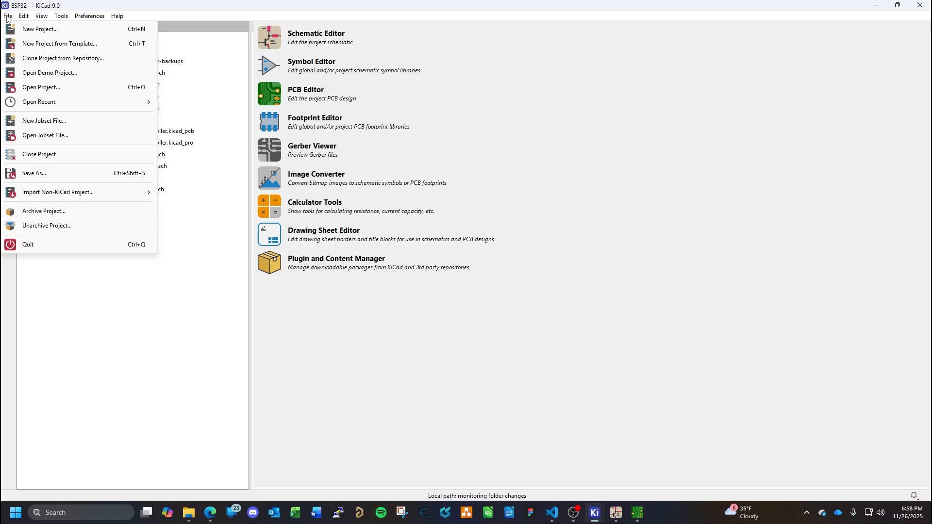
pyautogui.click(248, 8)
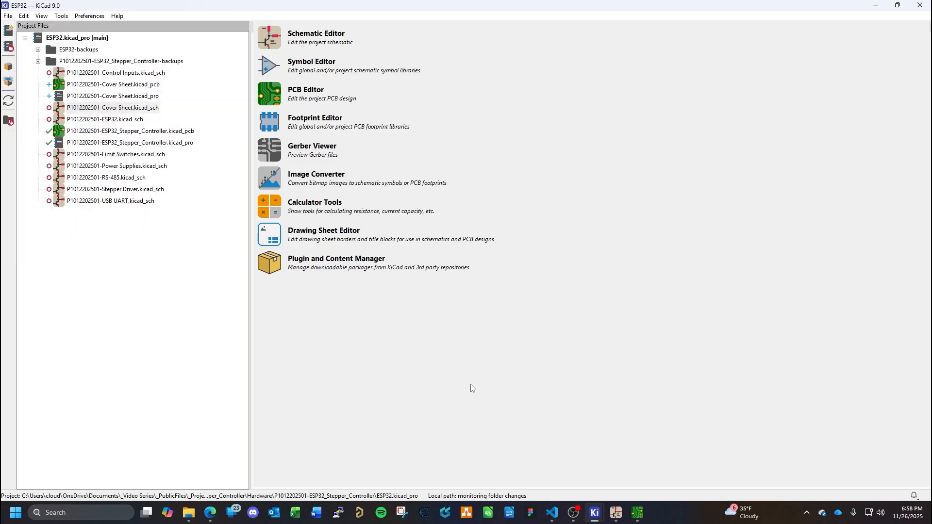
# - Switch back to the cover sheet in the Schematic Editor and examine its file commands
pyautogui.click(616, 512)
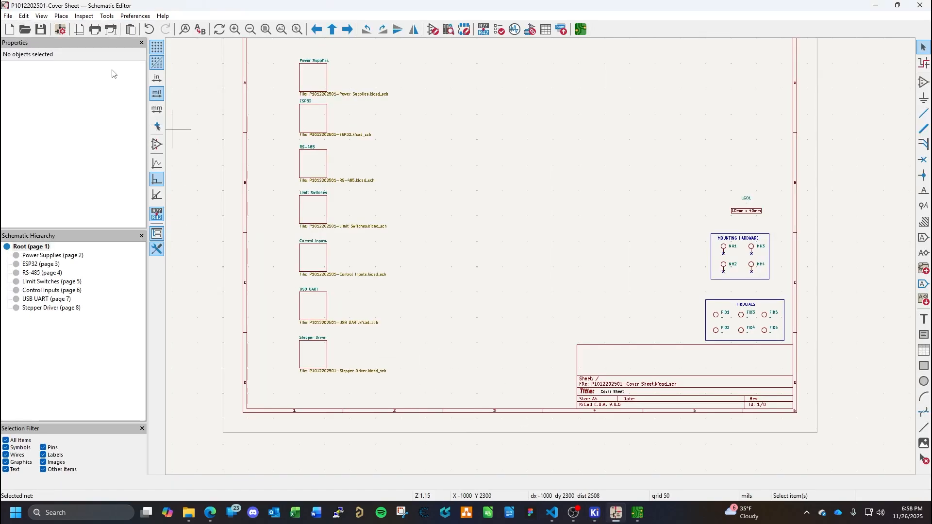
pyautogui.click(8, 17)
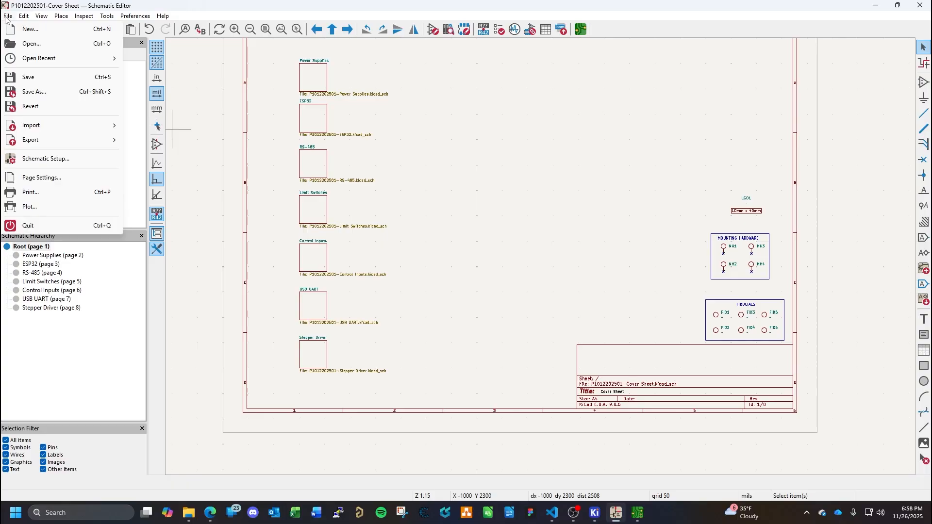
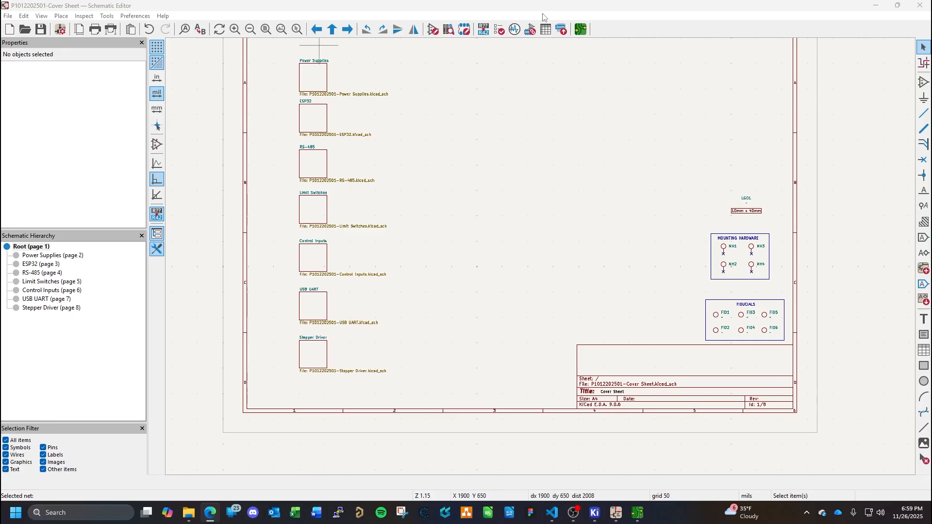
# - Close the Schematic Editor and the PCB Editor, saving the changes to the cover sheet board
pyautogui.click(920, 7)
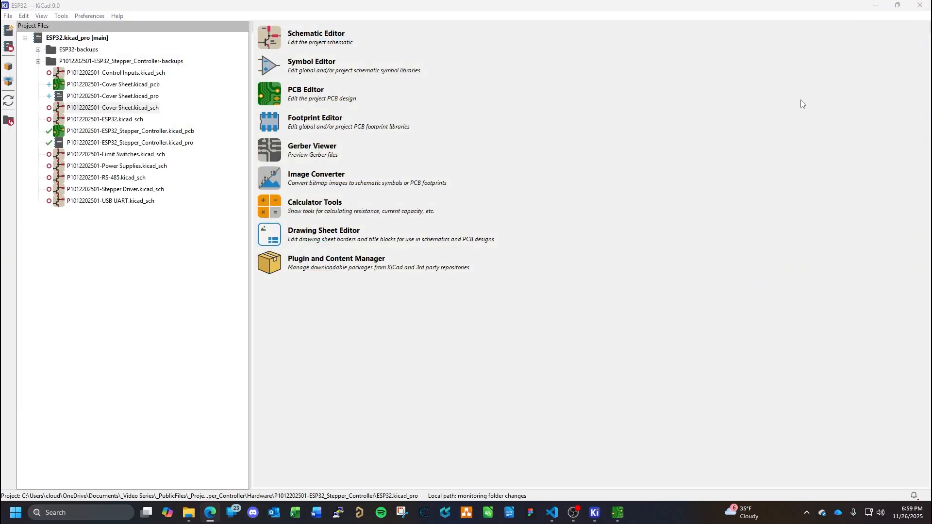
pyautogui.click(623, 507)
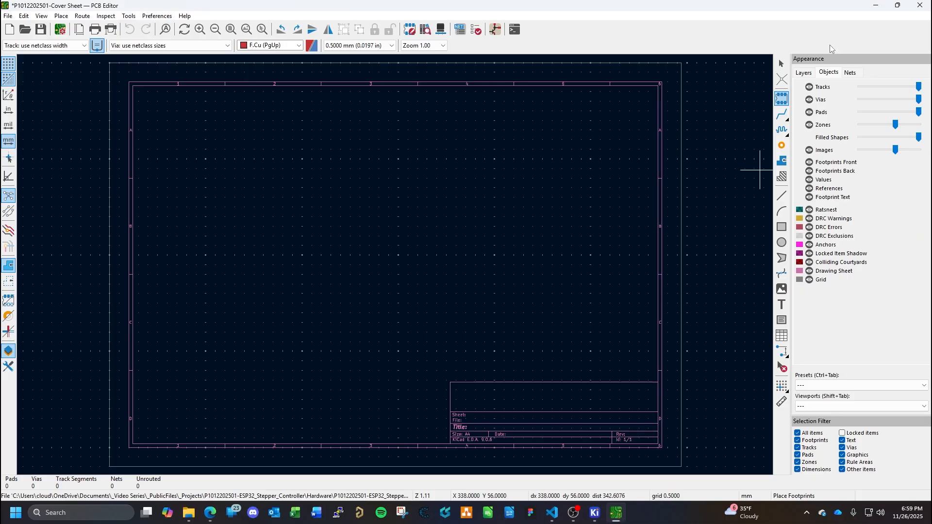
pyautogui.click(920, 5)
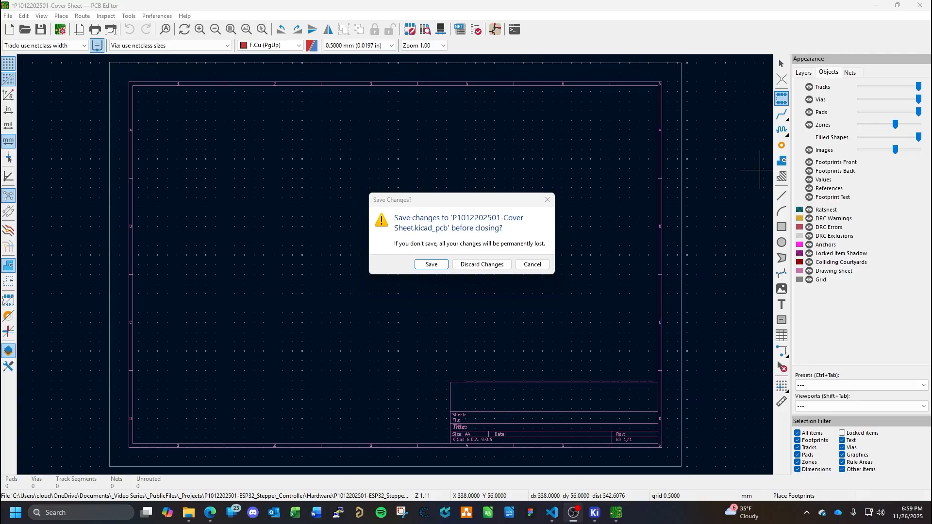
pyautogui.click(437, 264)
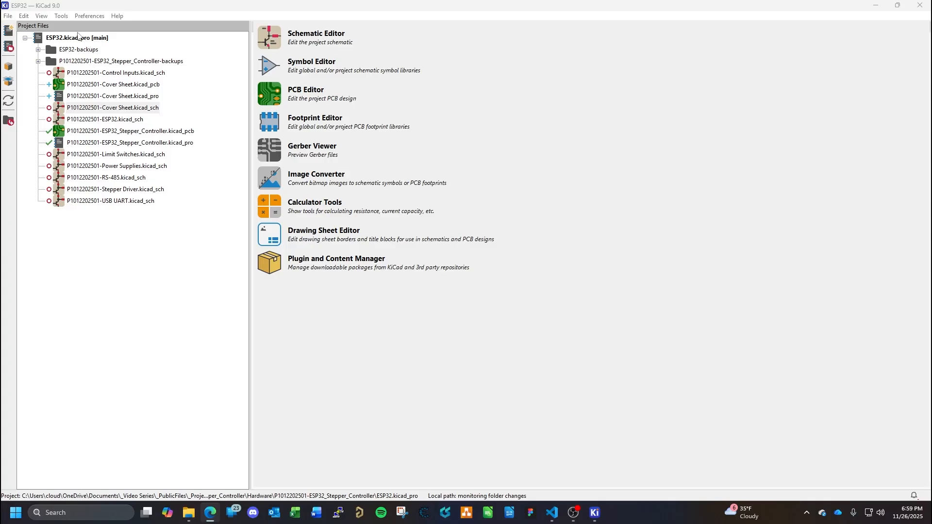
# - Examine the ESP32 project's backup folders and the commands available for them and for the ESP32.kicad_pro project file
pyautogui.click(83, 61)
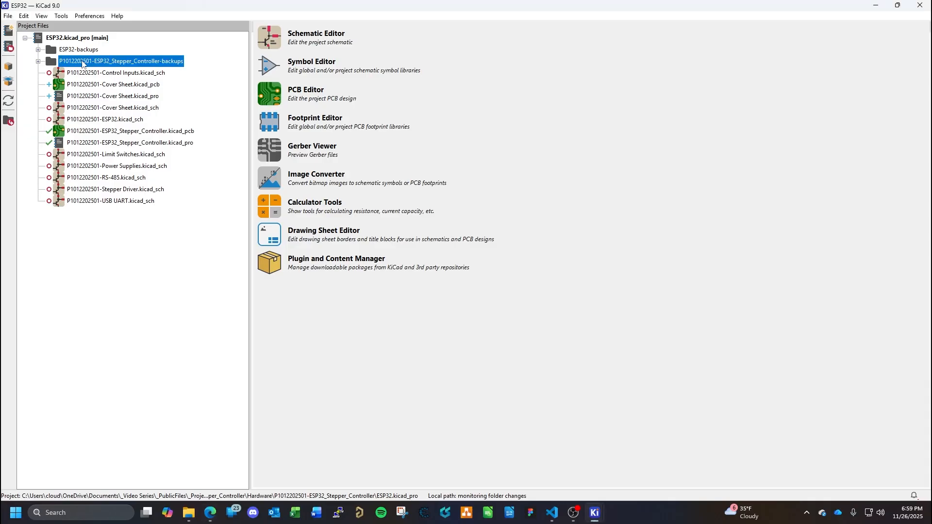
pyautogui.rightClick(83, 63)
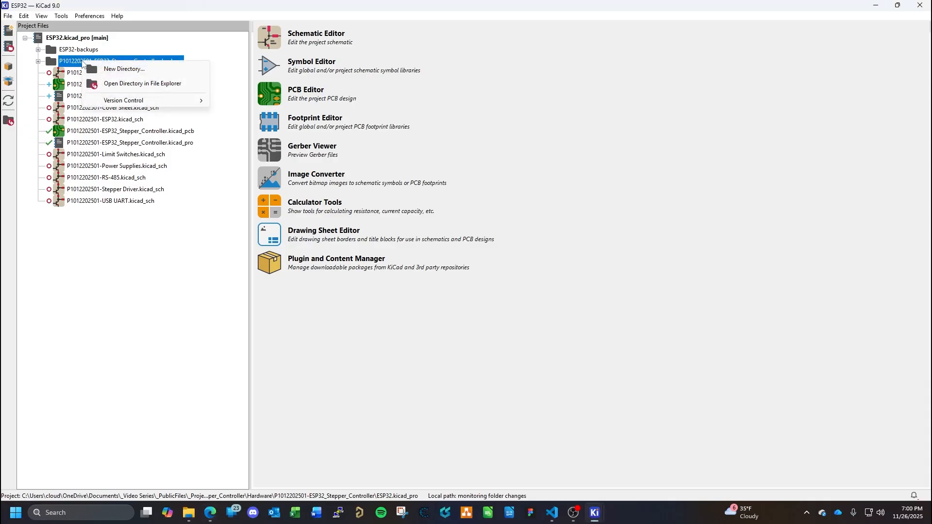
pyautogui.click(70, 51)
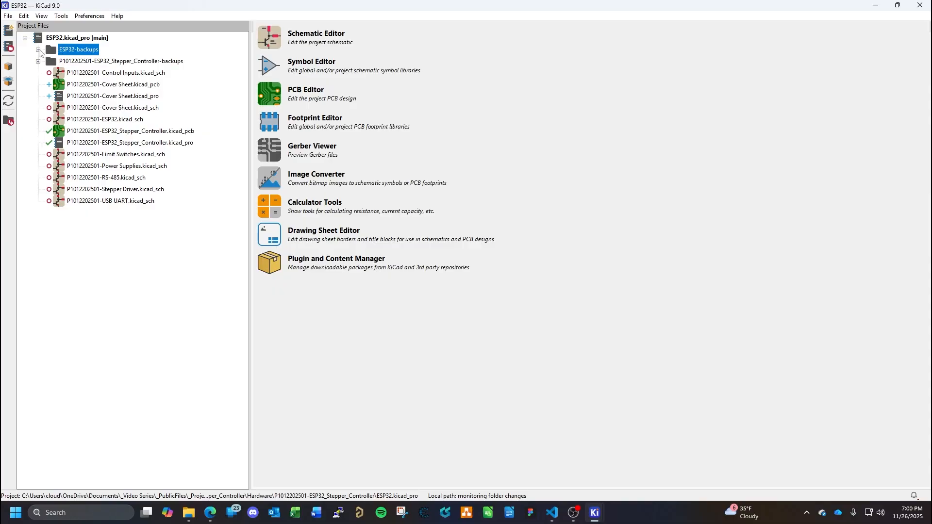
pyautogui.click(38, 49)
pyautogui.click(38, 50)
pyautogui.click(55, 39)
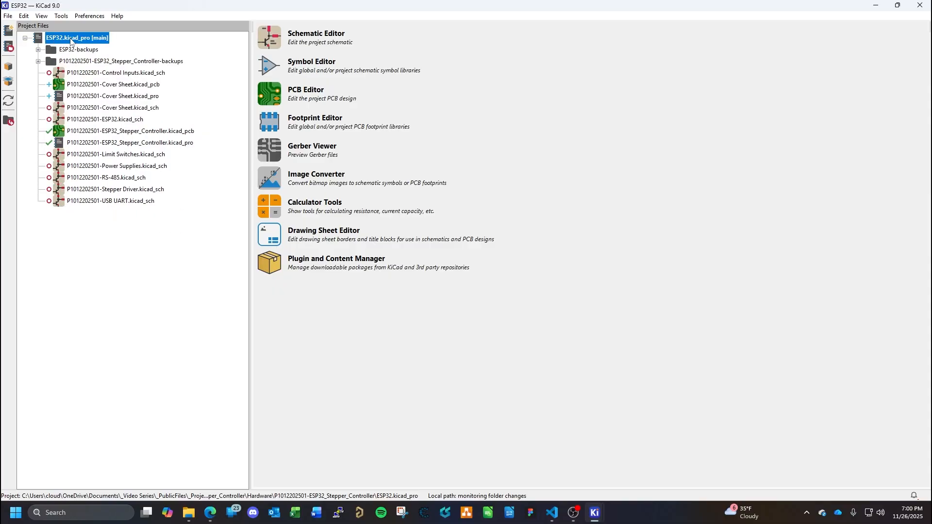
pyautogui.rightClick(70, 42)
pyautogui.click(150, 247)
pyautogui.click(9, 17)
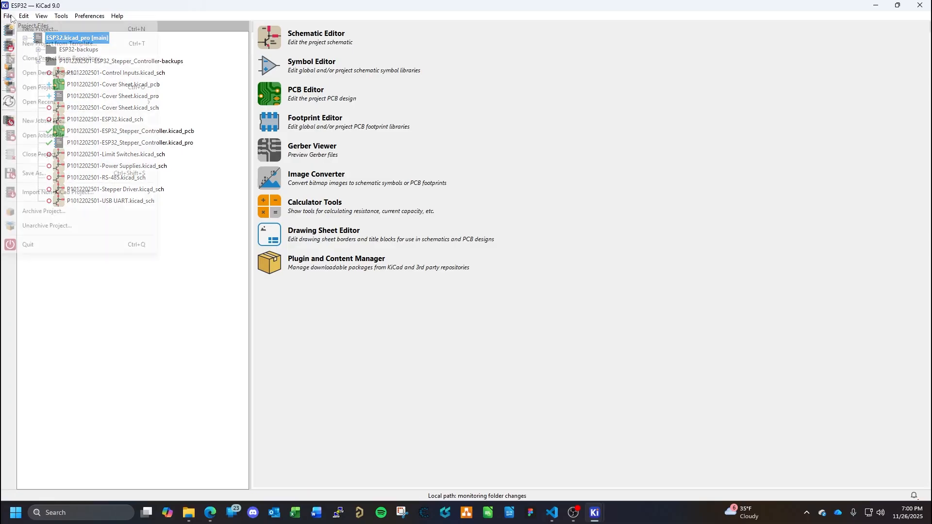
pyautogui.click(10, 16)
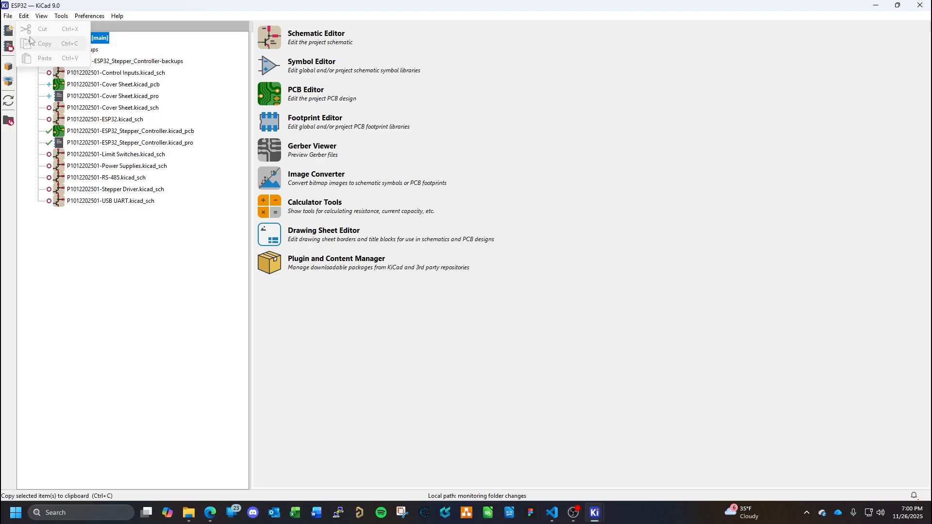
pyautogui.click(9, 16)
pyautogui.click(43, 89)
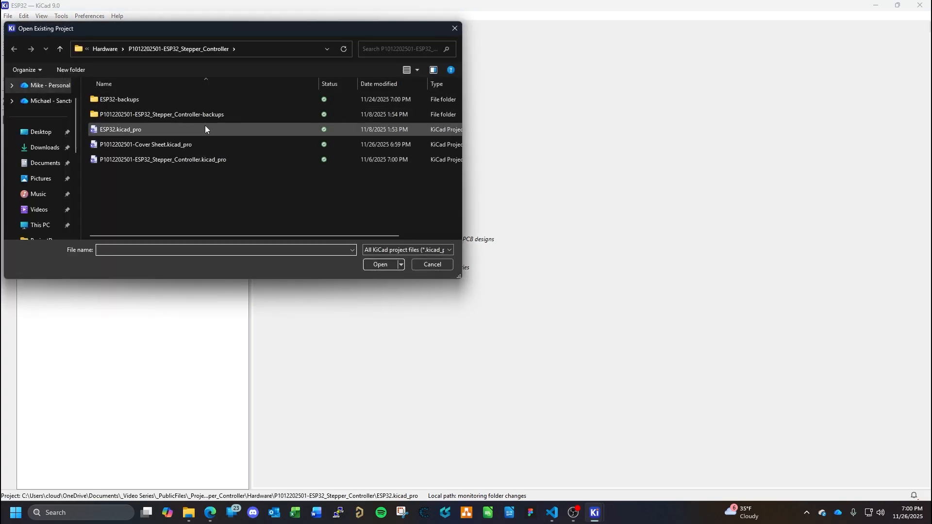
pyautogui.doubleClick(136, 130)
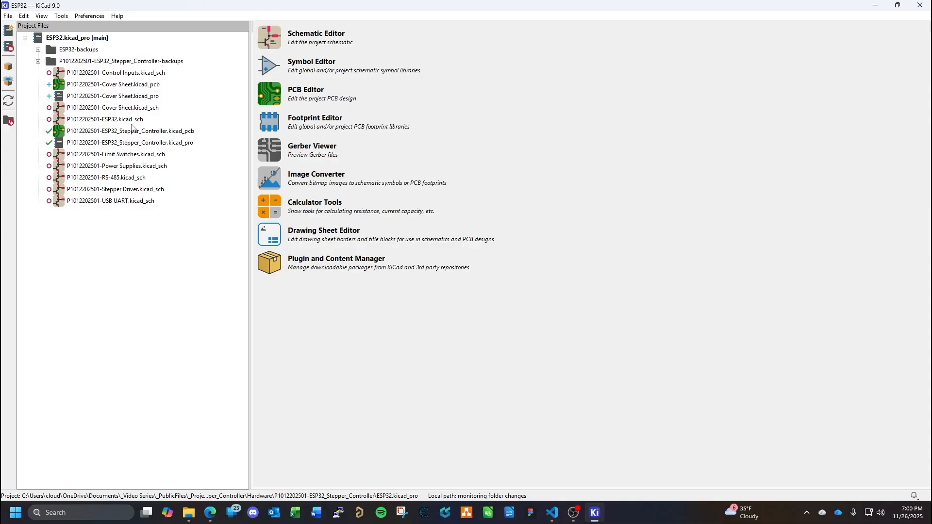
# - Try to open the ESP32 project's schematic in the Schematic Editor, declining to create a new schematic file
pyautogui.click(278, 37)
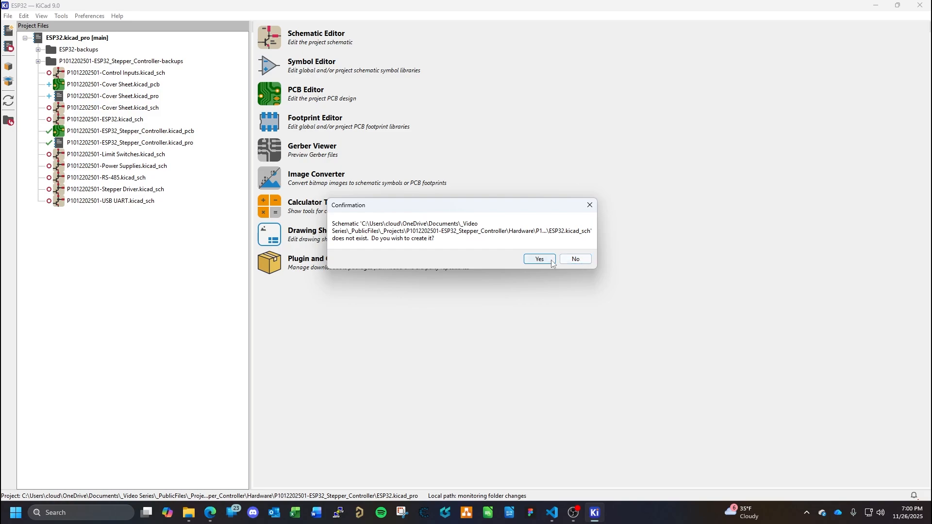
pyautogui.click(577, 260)
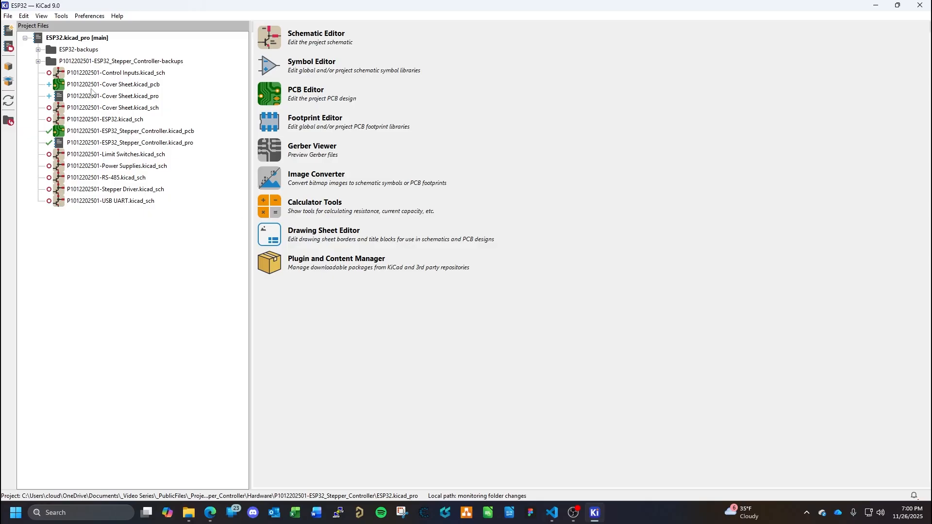
pyautogui.click(76, 39)
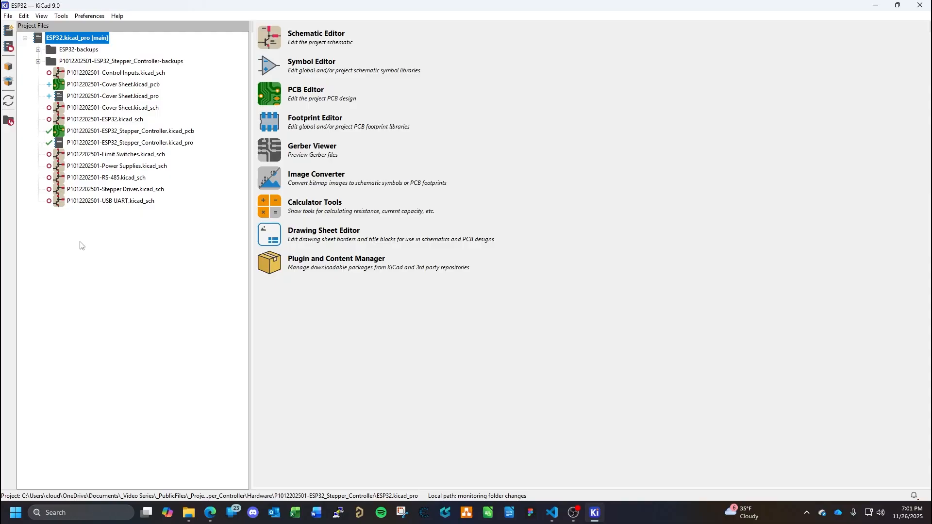
pyautogui.click(273, 38)
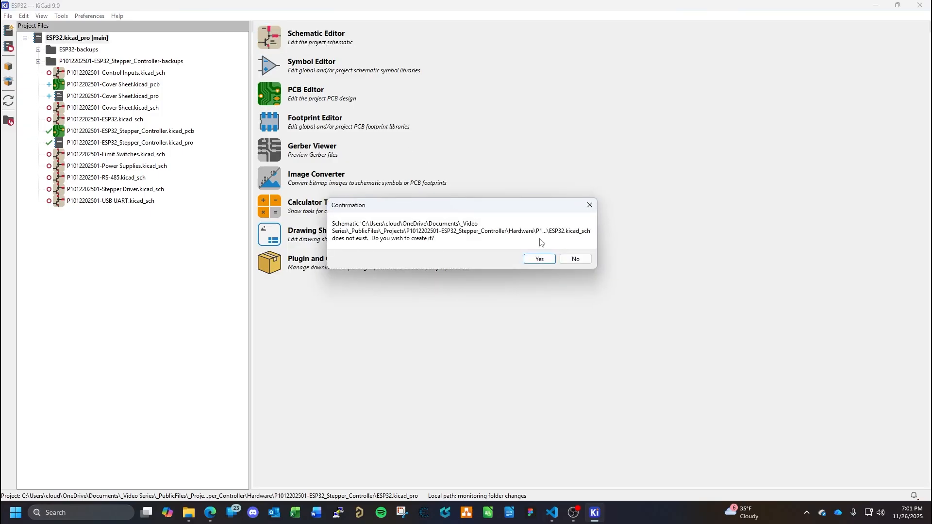
pyautogui.click(575, 259)
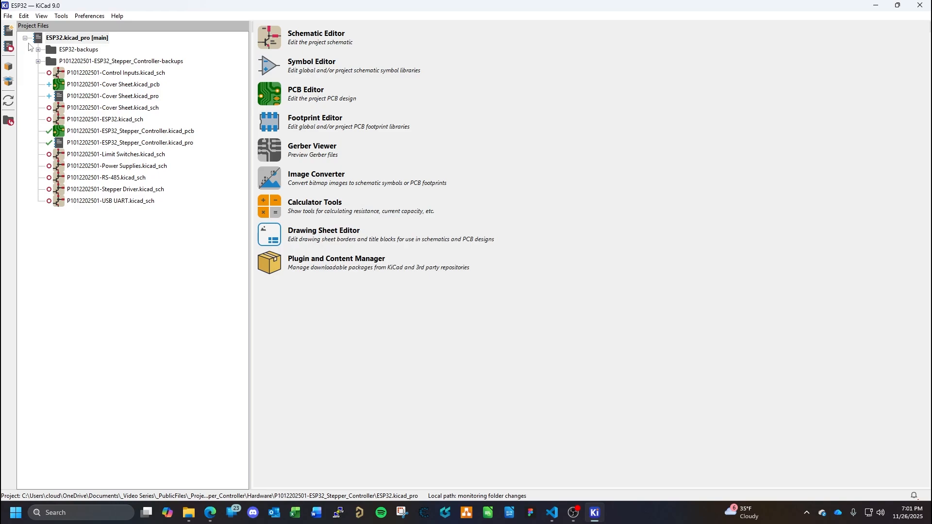
# - Open the ESP32 project's directory in File Explorer from its project file entry
pyautogui.click(96, 74)
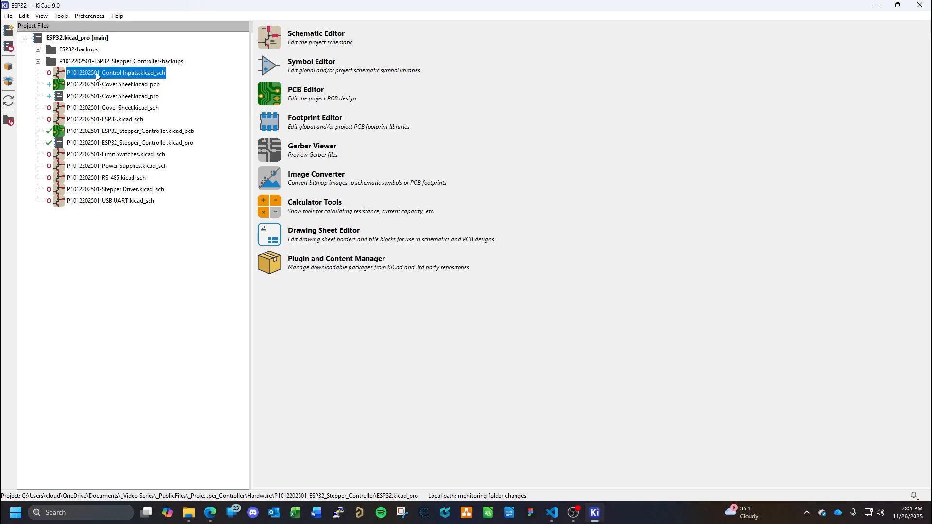
pyautogui.click(60, 39)
pyautogui.rightClick(60, 40)
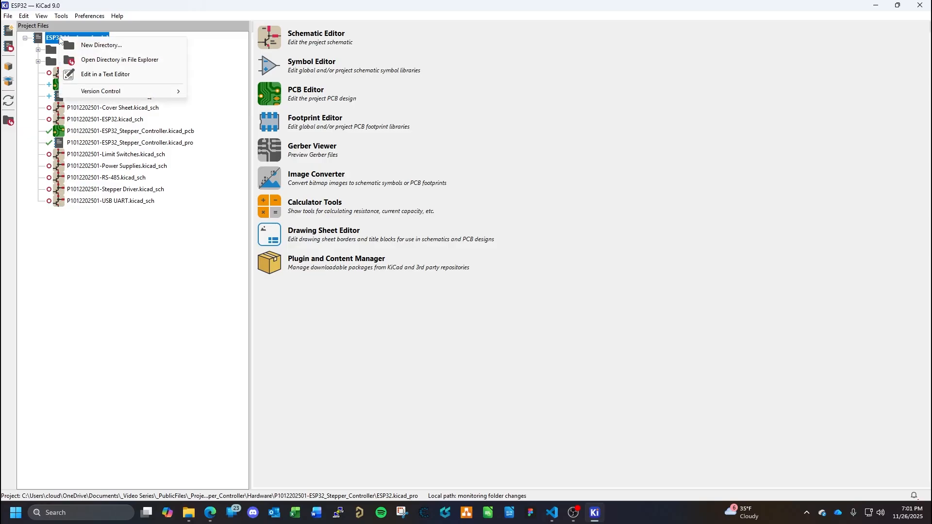
pyautogui.click(120, 60)
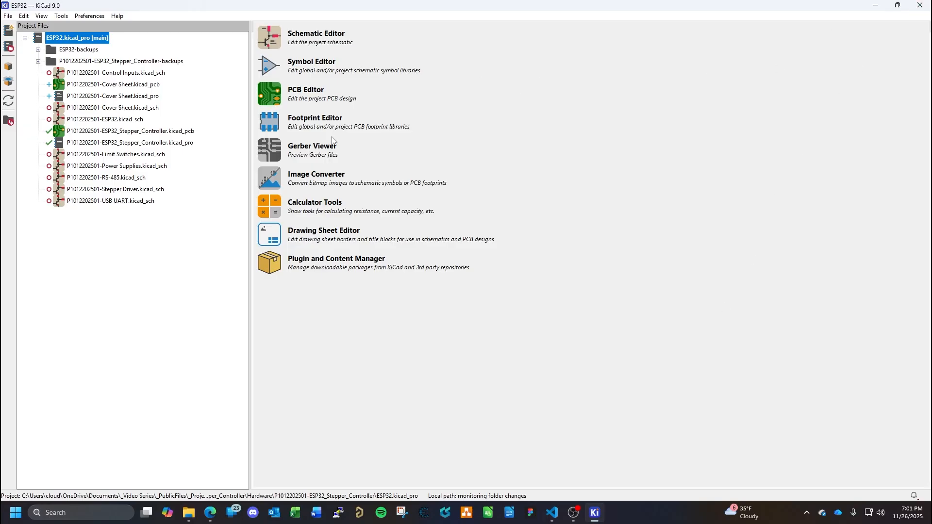
pyautogui.click(8, 17)
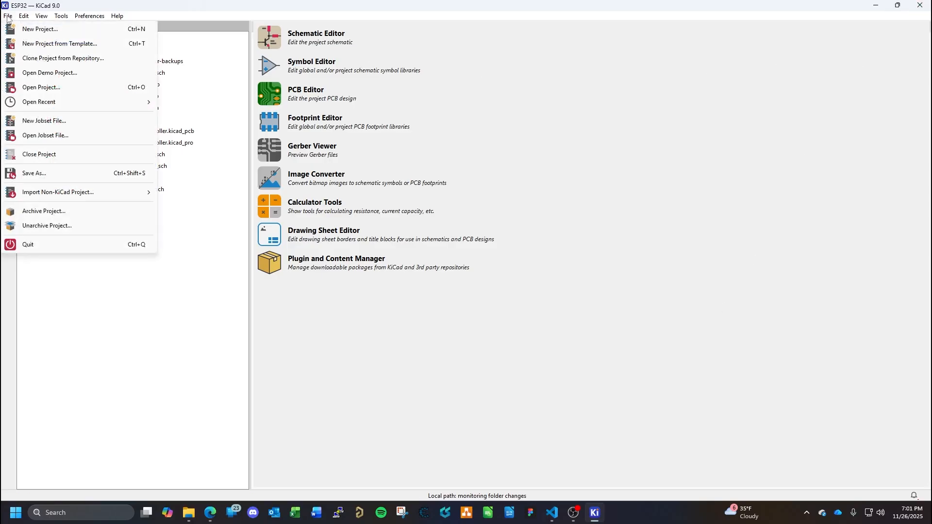
pyautogui.click(49, 156)
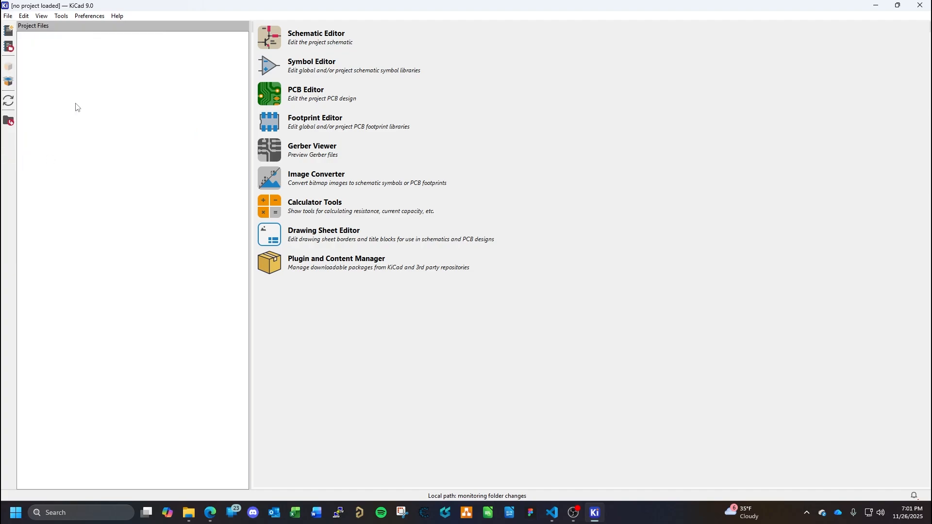
pyautogui.click(7, 17)
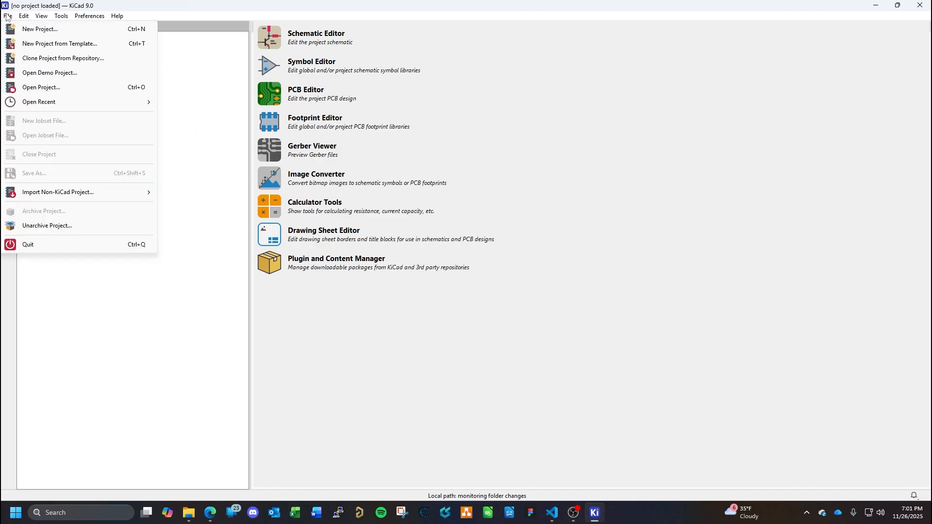
pyautogui.click(41, 88)
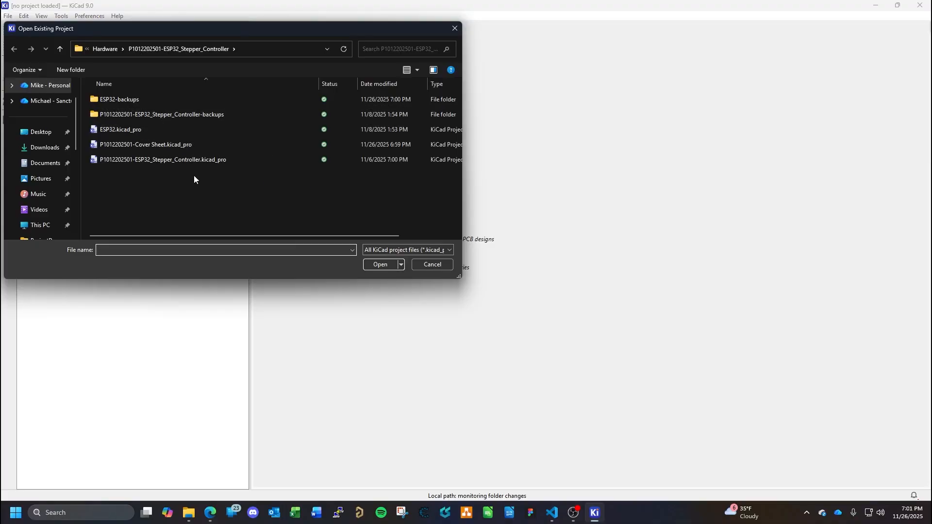
pyautogui.click(168, 161)
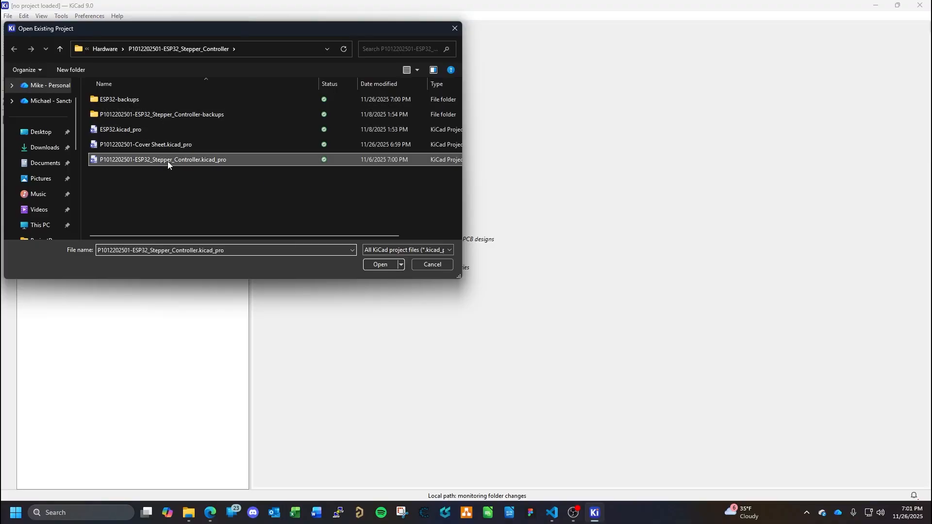
pyautogui.click(386, 265)
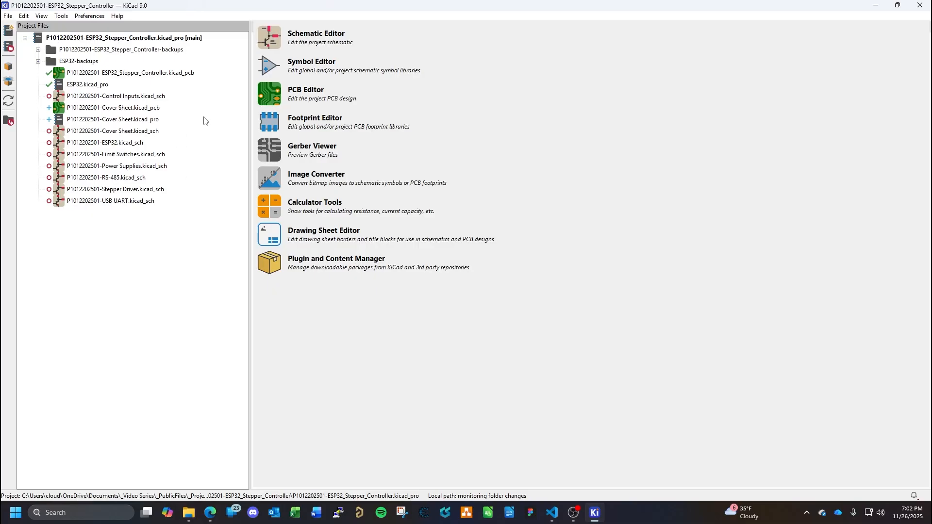
# - Try to open the stepper controller project's schematic, declining to create a new schematic file
pyautogui.click(267, 42)
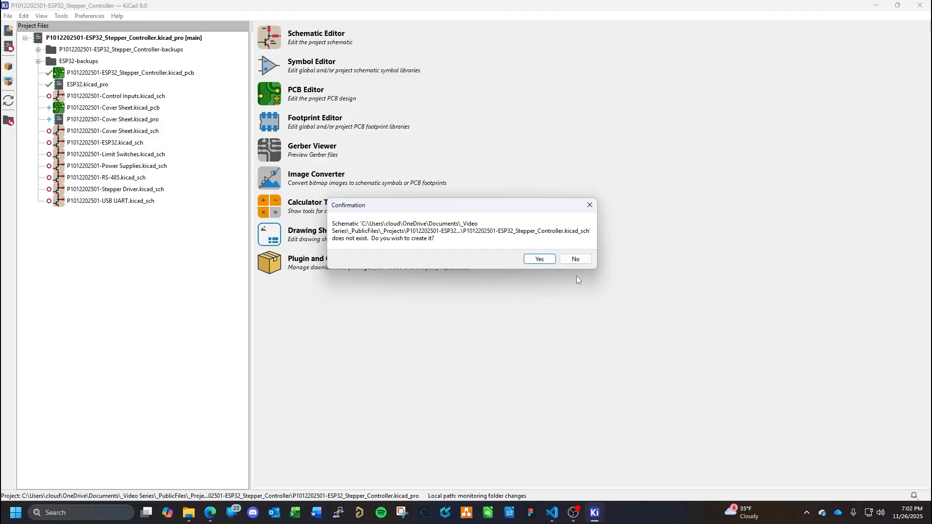
pyautogui.click(576, 258)
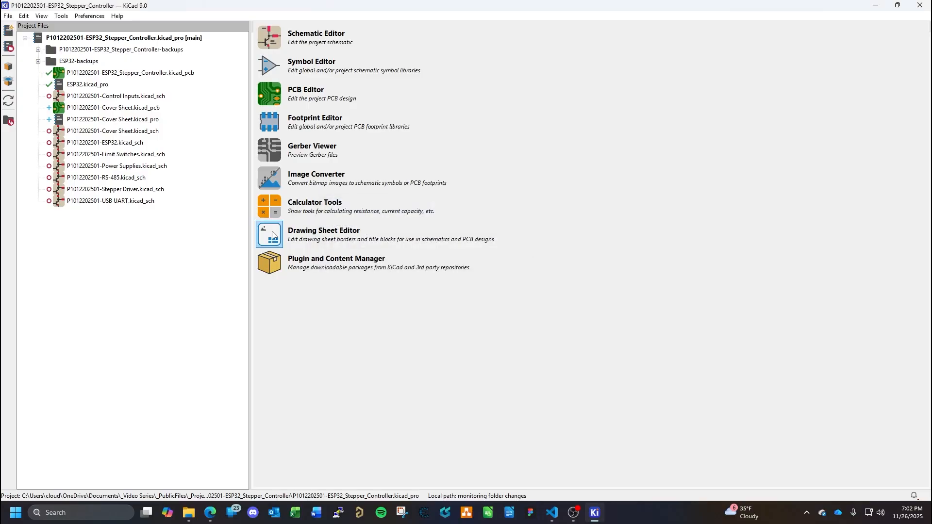
# - Examine the commands available for the ESP32-backups folder and the stepper controller's board file, including version control
pyautogui.click(83, 62)
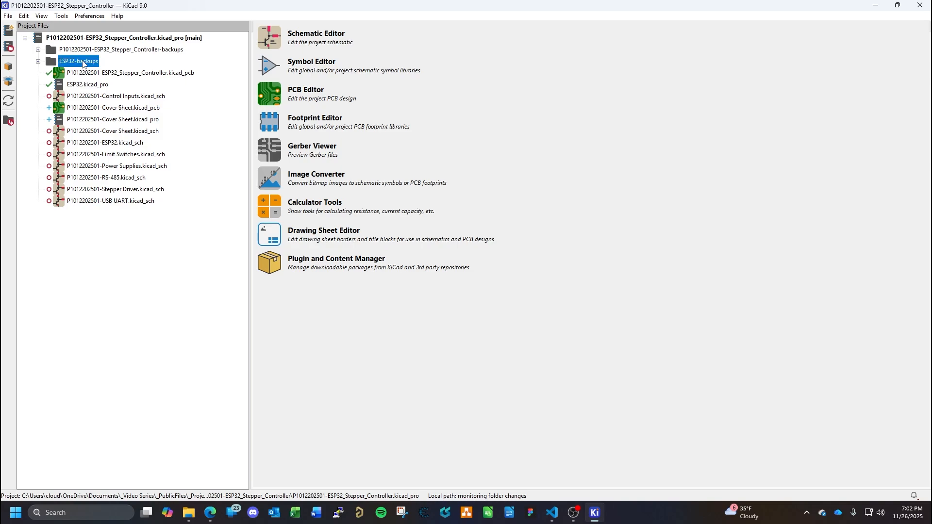
pyautogui.rightClick(83, 62)
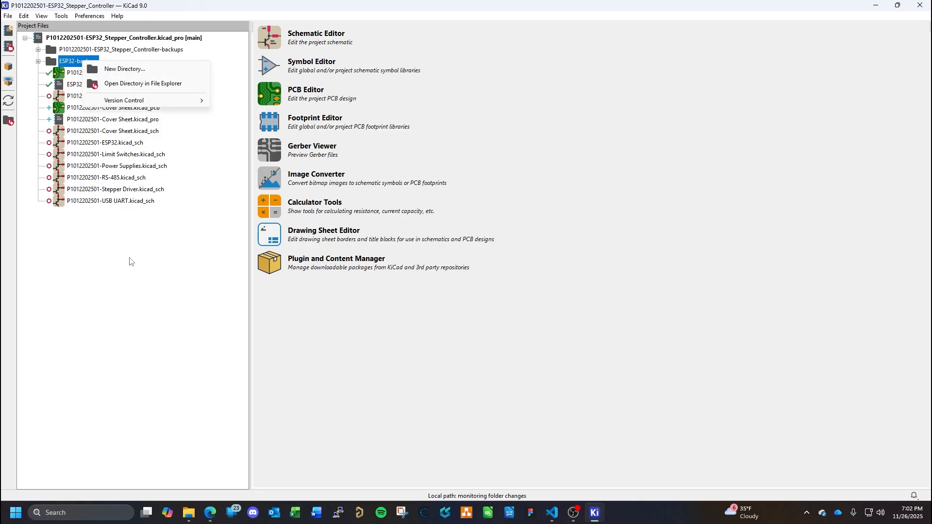
pyautogui.click(130, 261)
pyautogui.click(89, 74)
pyautogui.rightClick(88, 73)
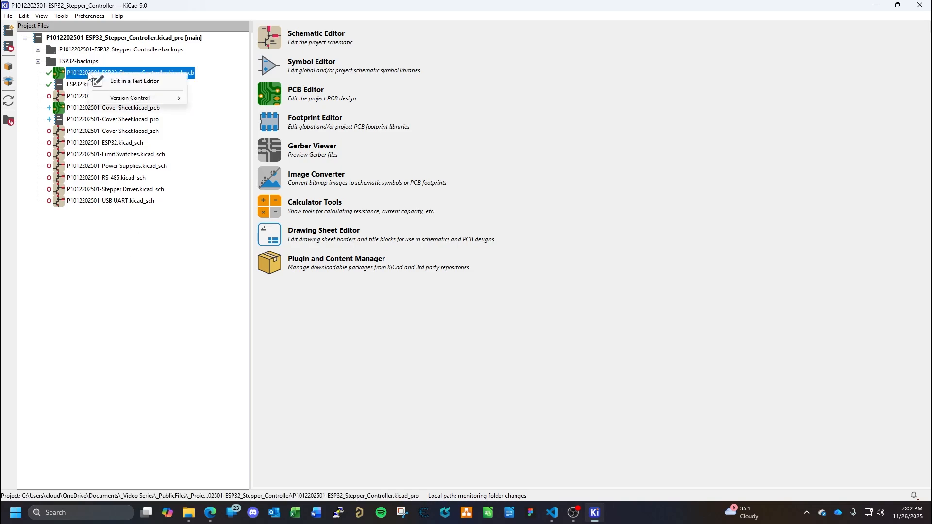
pyautogui.moveTo(151, 103)
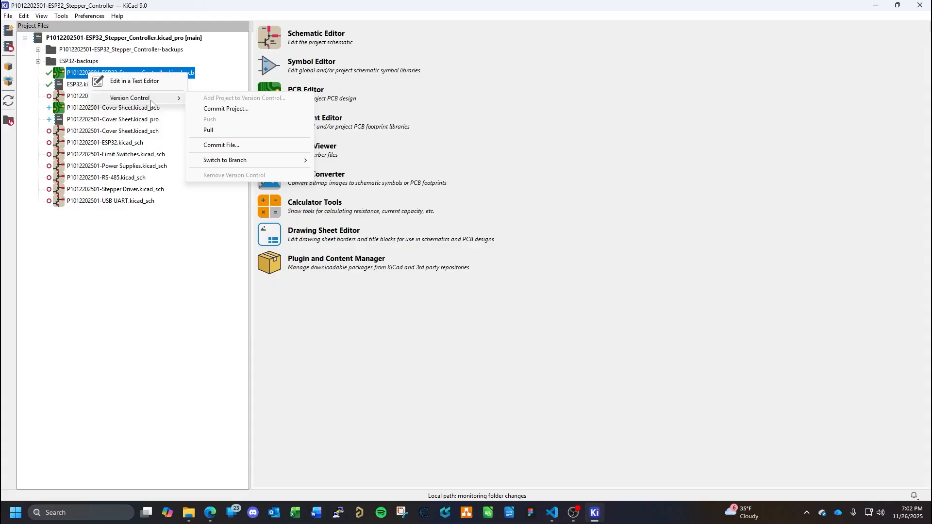
pyautogui.click(166, 234)
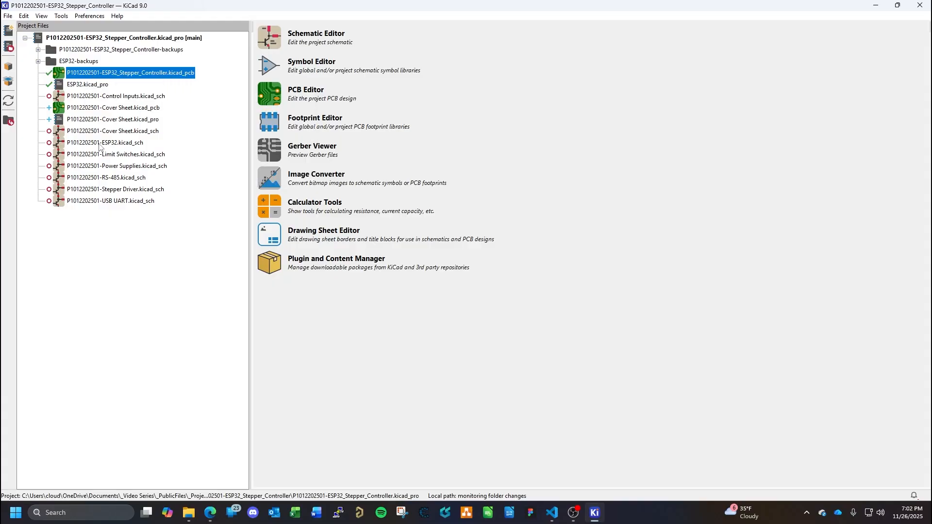
pyautogui.click(109, 120)
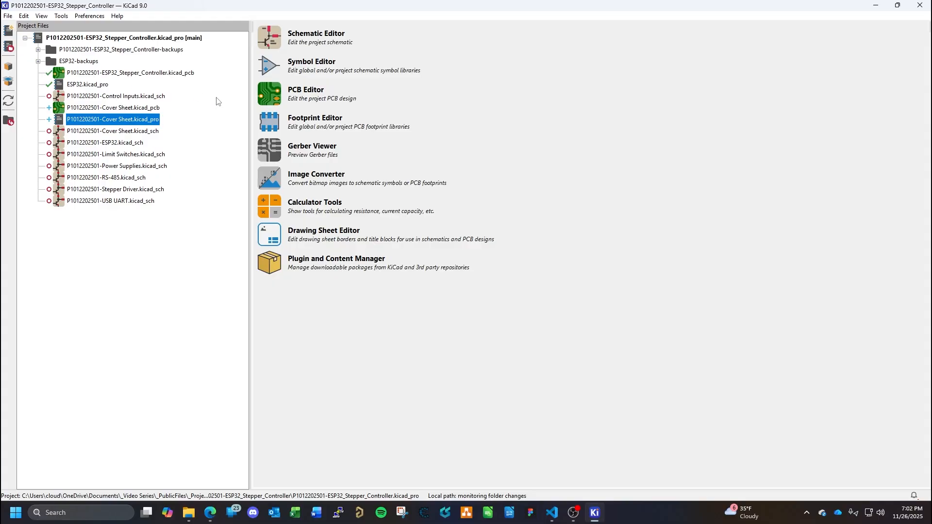
pyautogui.click(270, 99)
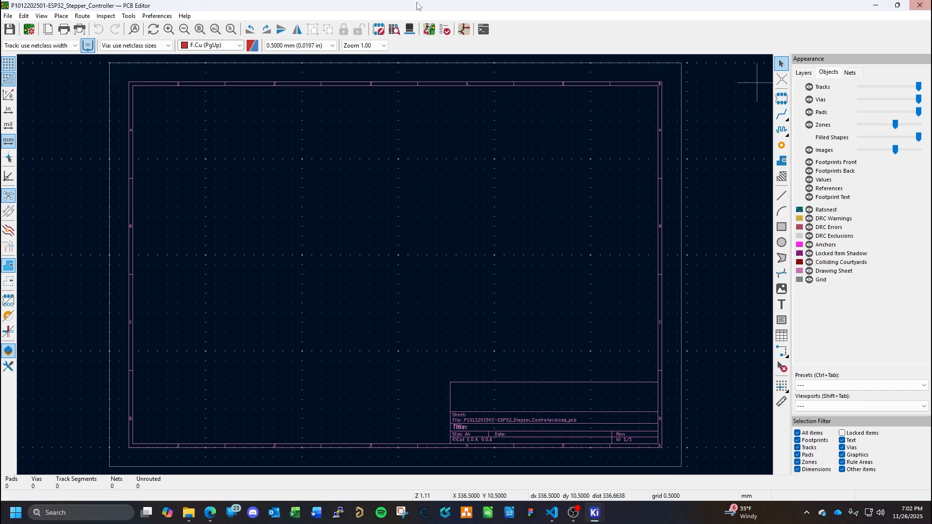
# - Try to update the stepper controller board from its schematic and close the board
pyautogui.click(129, 15)
pyautogui.moveTo(185, 16)
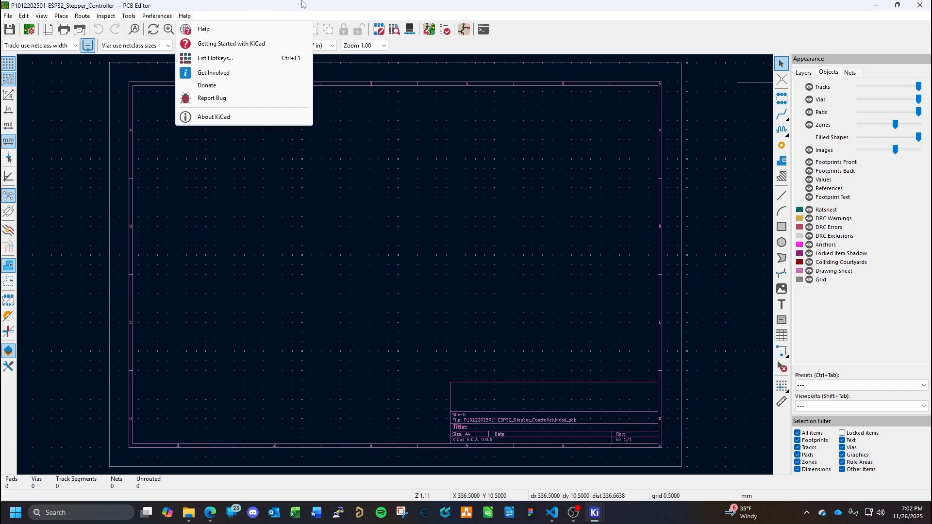
pyautogui.moveTo(129, 15)
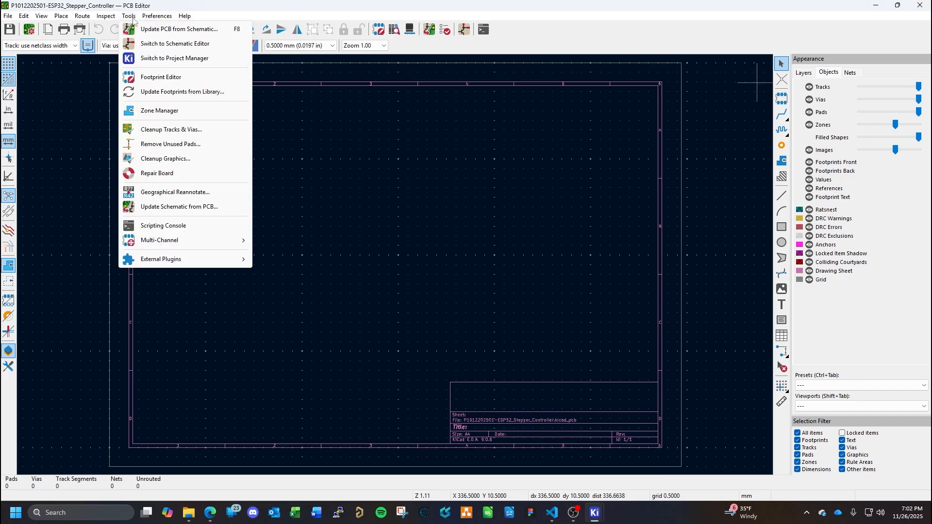
pyautogui.click(143, 30)
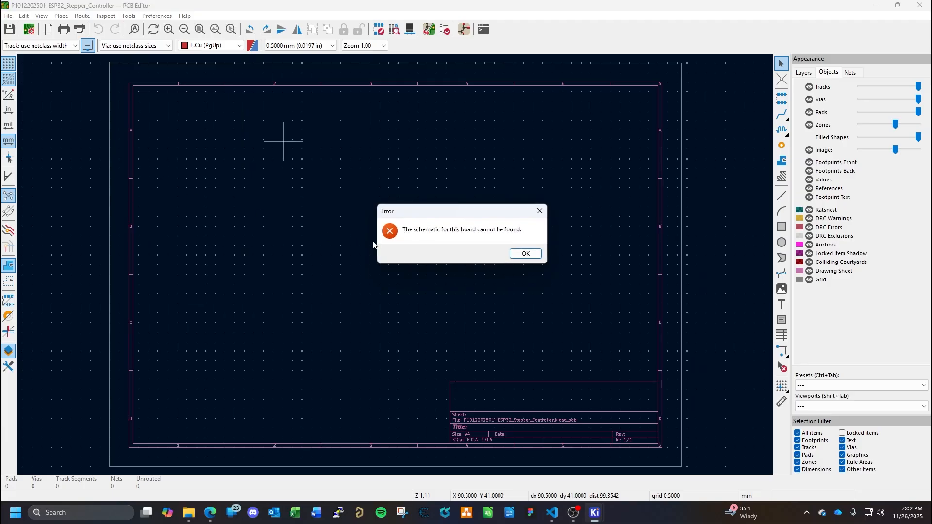
pyautogui.click(526, 253)
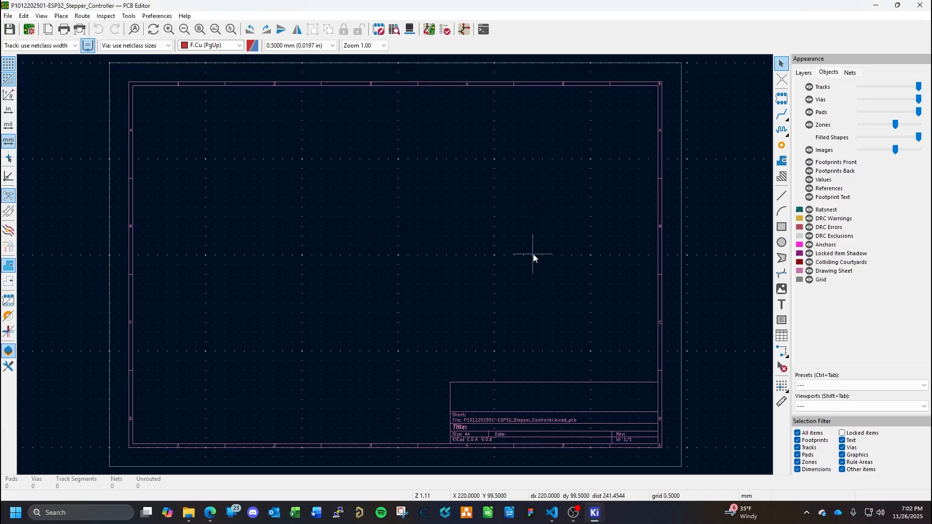
pyautogui.click(919, 5)
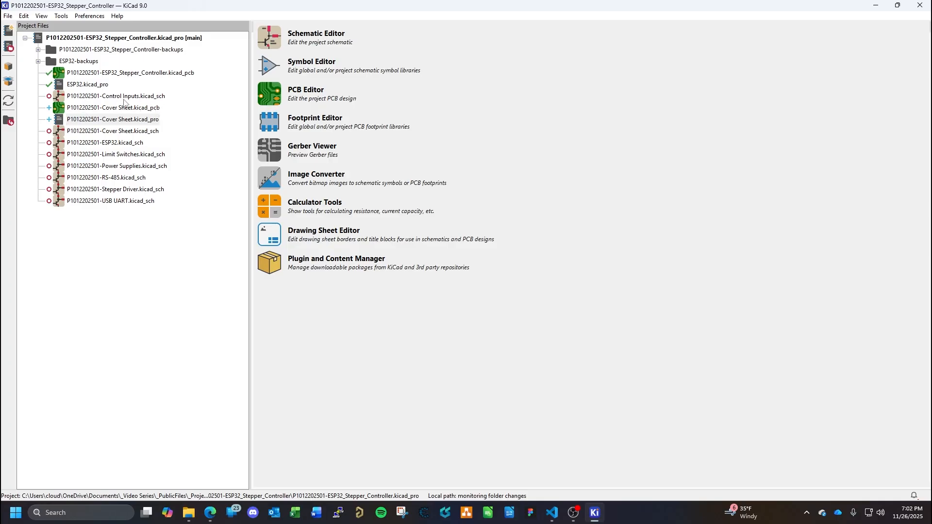
pyautogui.click(137, 40)
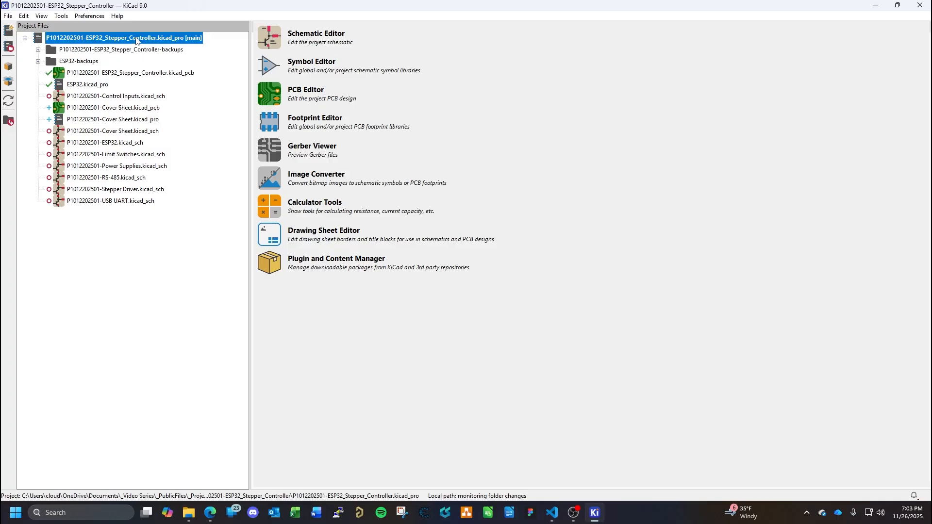
pyautogui.rightClick(137, 40)
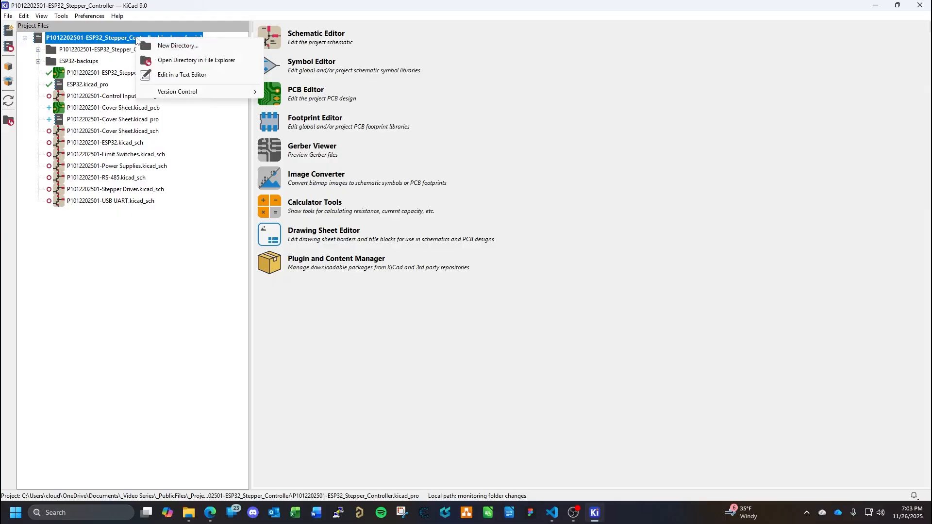
pyautogui.click(49, 132)
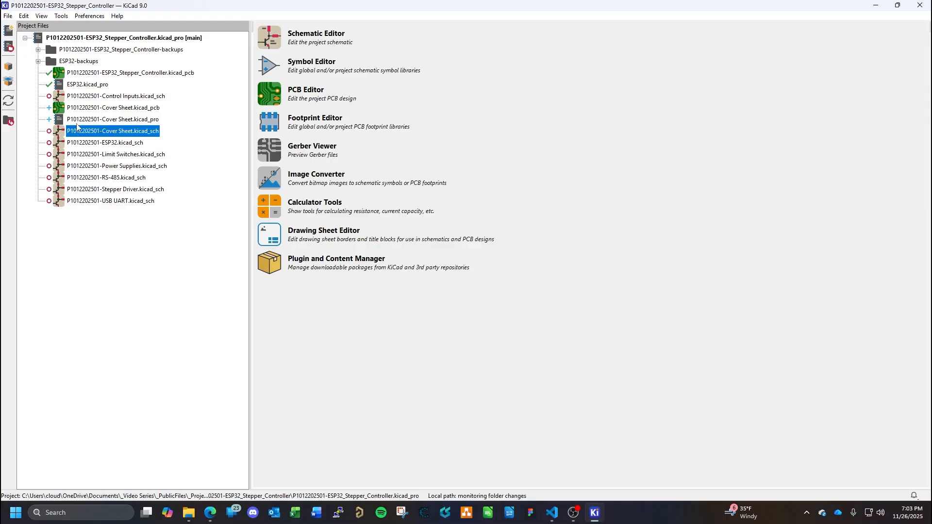
pyautogui.rightClick(101, 131)
pyautogui.click(101, 250)
pyautogui.doubleClick(148, 132)
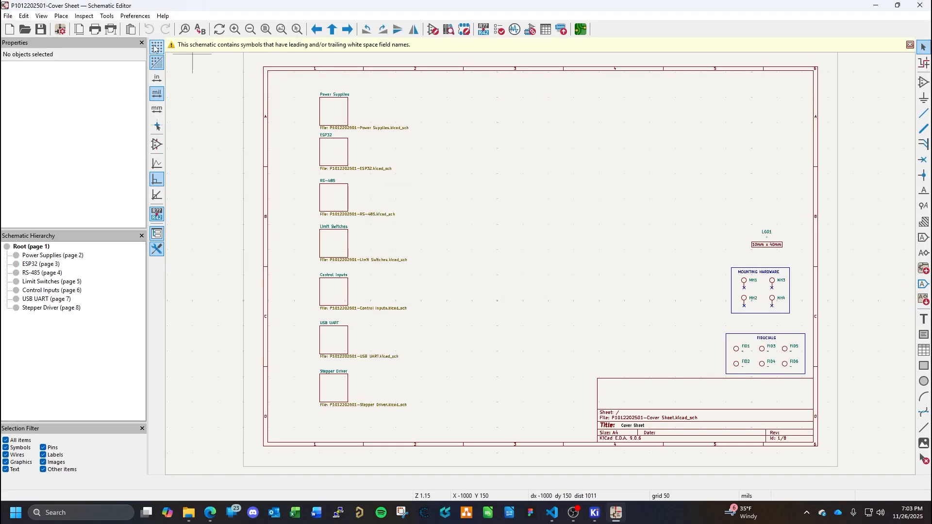
# - Examine the cover sheet's Schematic Setup options without changing them, and close the schematic
pyautogui.click(107, 17)
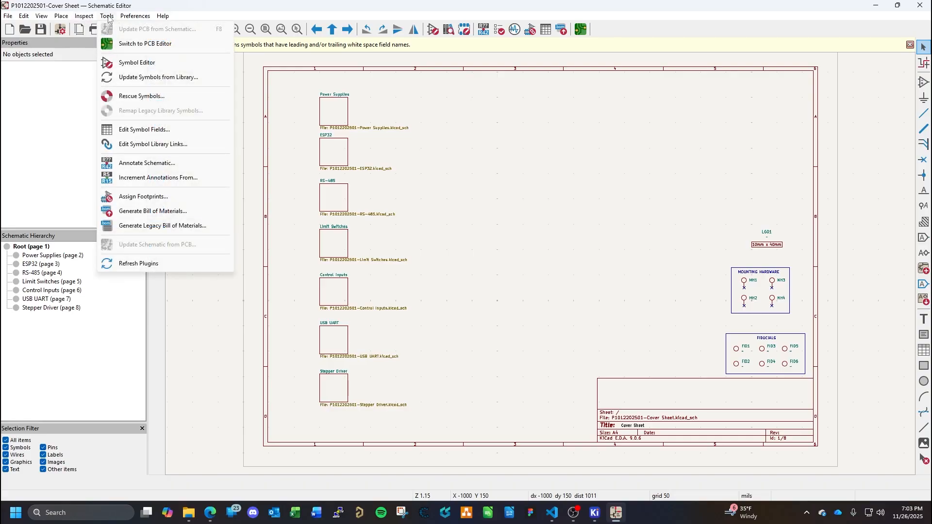
pyautogui.moveTo(10, 18)
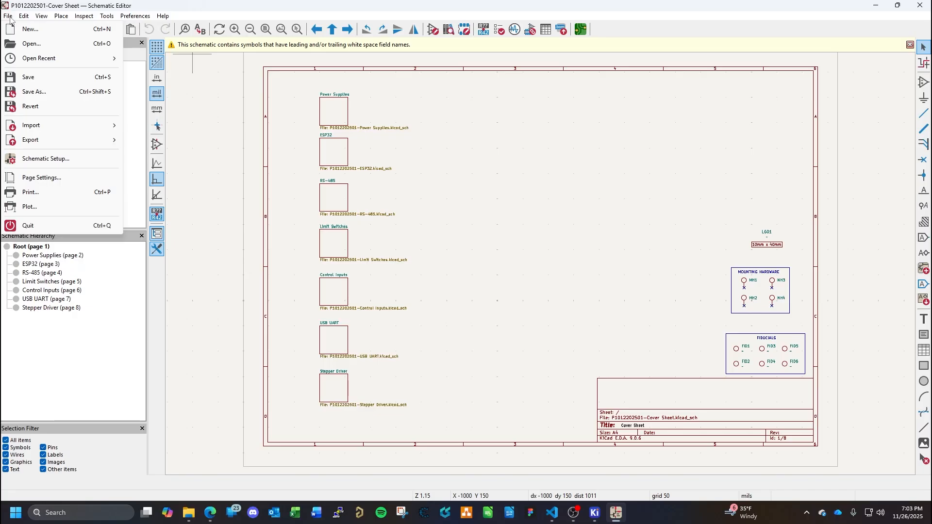
pyautogui.click(58, 158)
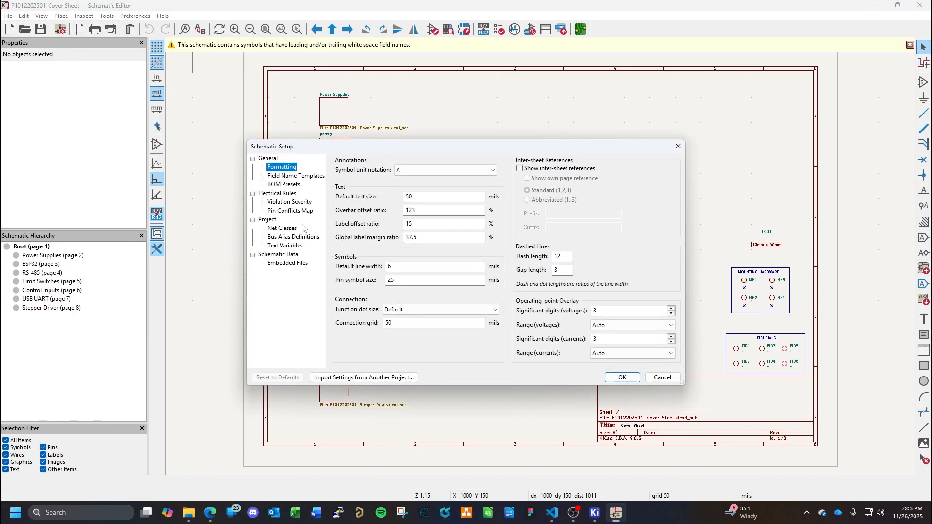
pyautogui.click(661, 377)
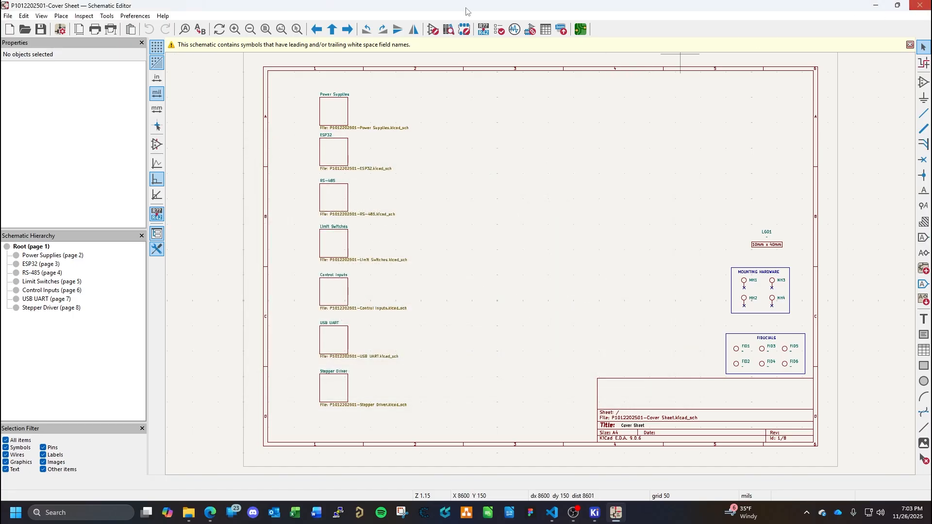
pyautogui.click(920, 5)
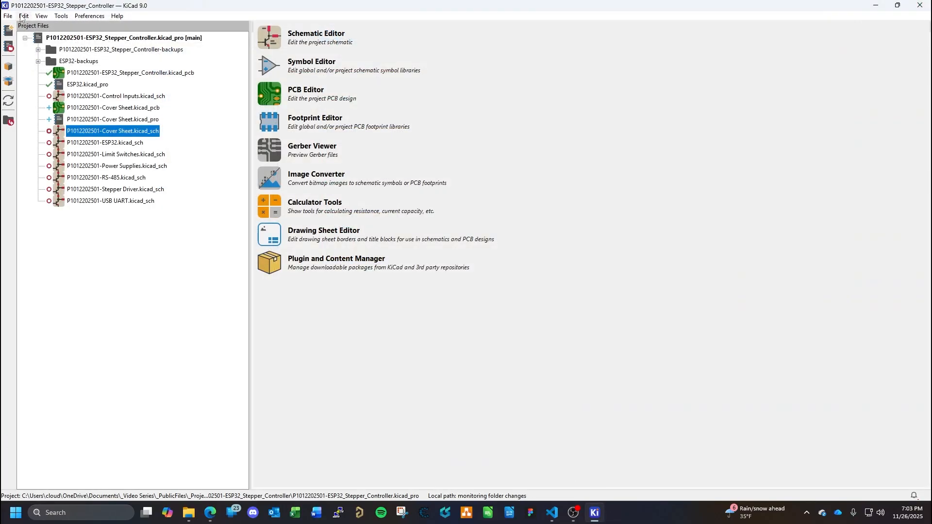
# - Look through the project's local files for text editing, cancel the selection, and try to launch the preferred text editor
pyautogui.click(62, 16)
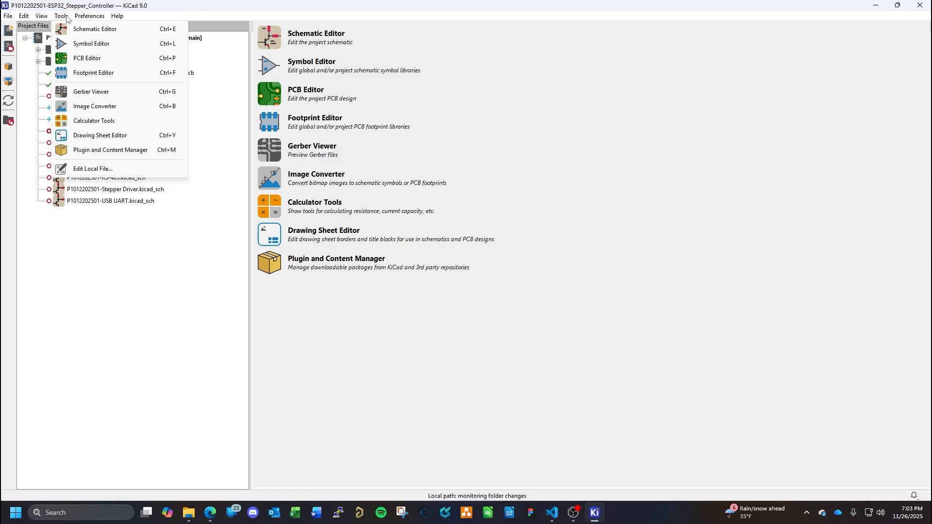
pyautogui.click(93, 169)
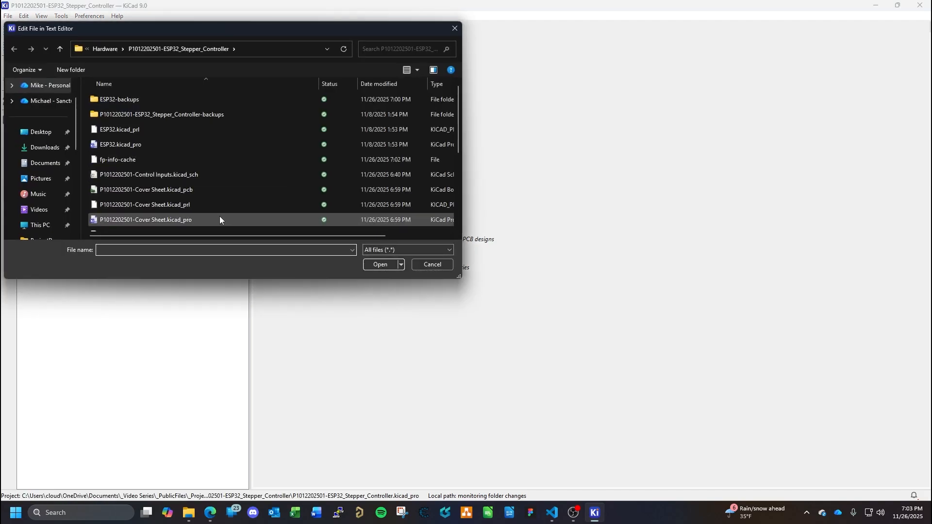
pyautogui.click(432, 264)
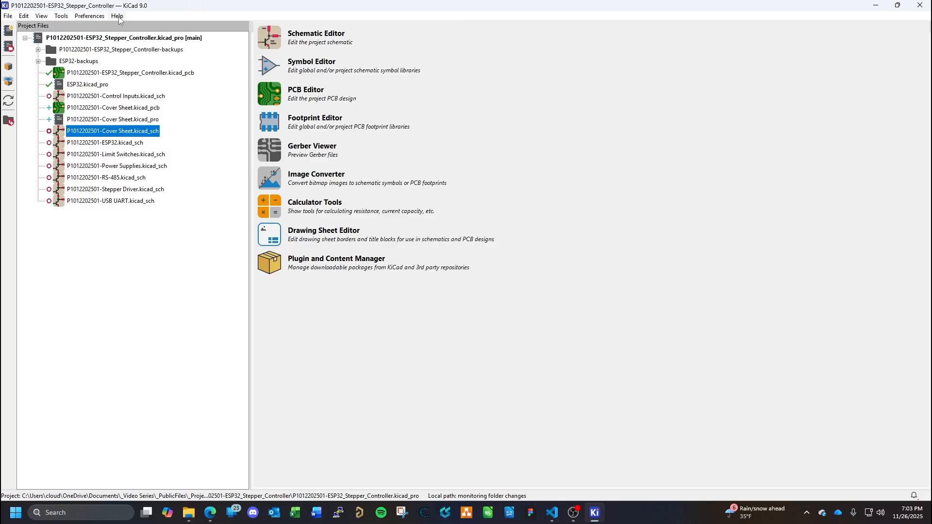
pyautogui.click(118, 18)
pyautogui.moveTo(61, 19)
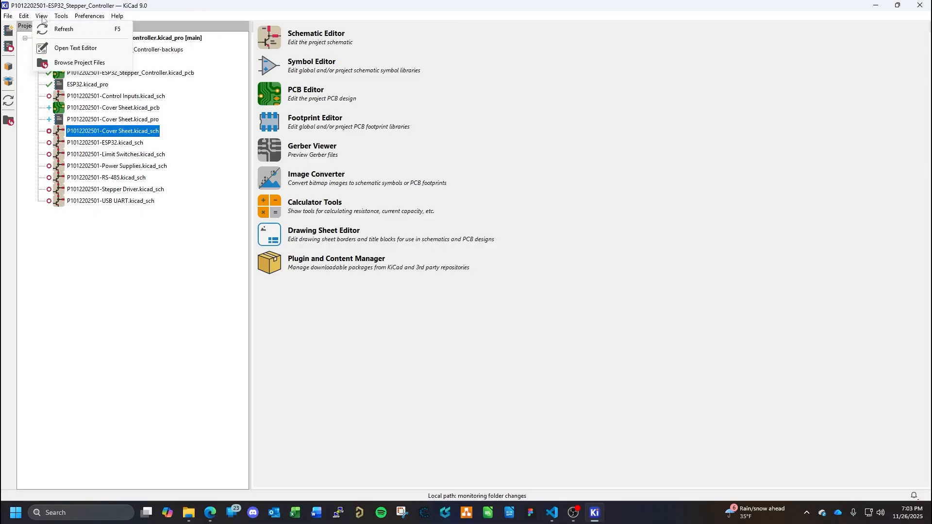
pyautogui.click(71, 49)
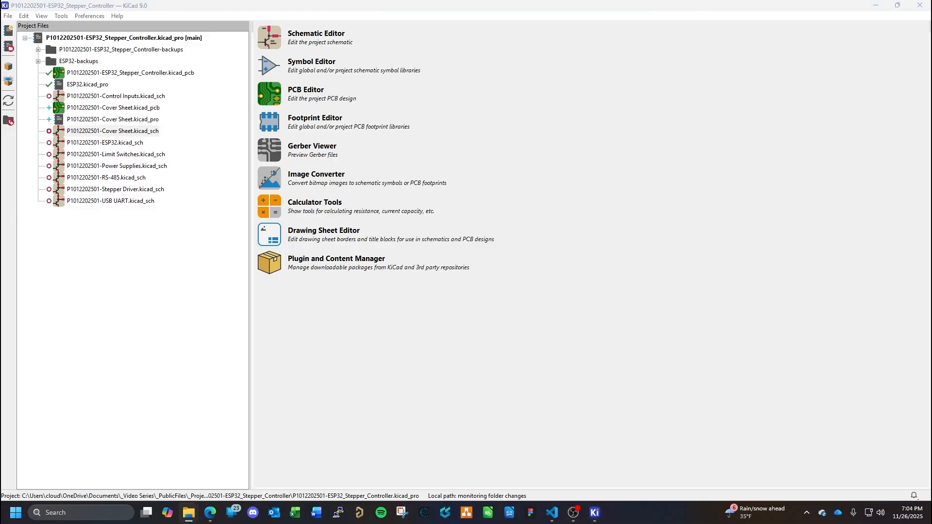
# - Examine the project manager's commands and the Common preferences, cancelling without changes
pyautogui.click(9, 16)
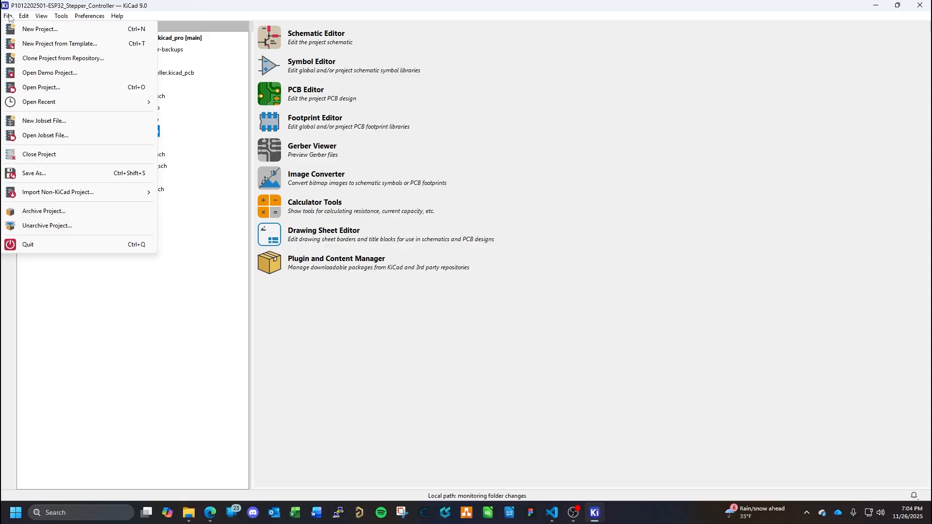
pyautogui.moveTo(25, 17)
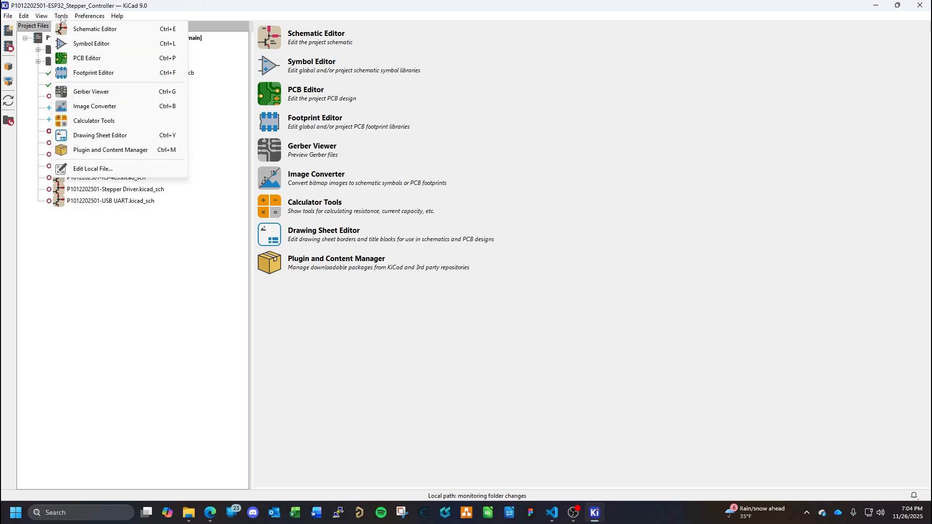
pyautogui.moveTo(92, 20)
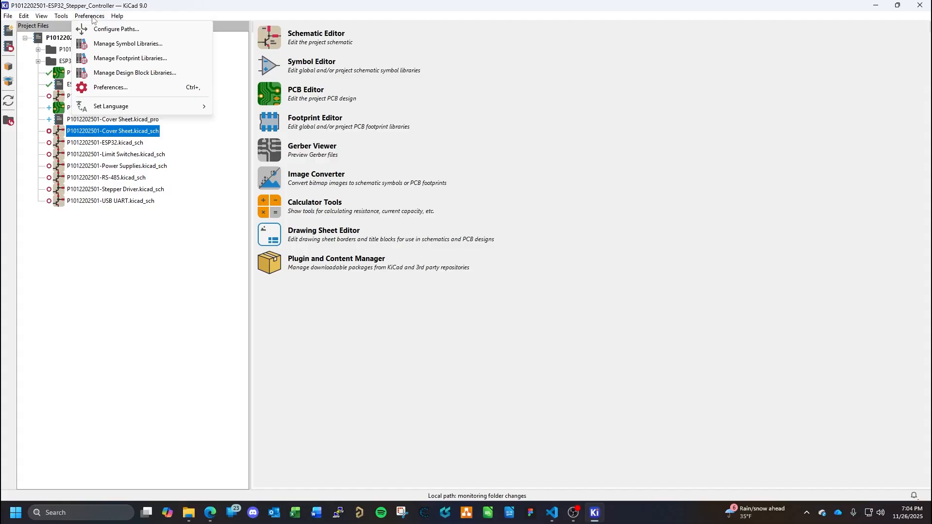
pyautogui.moveTo(125, 19)
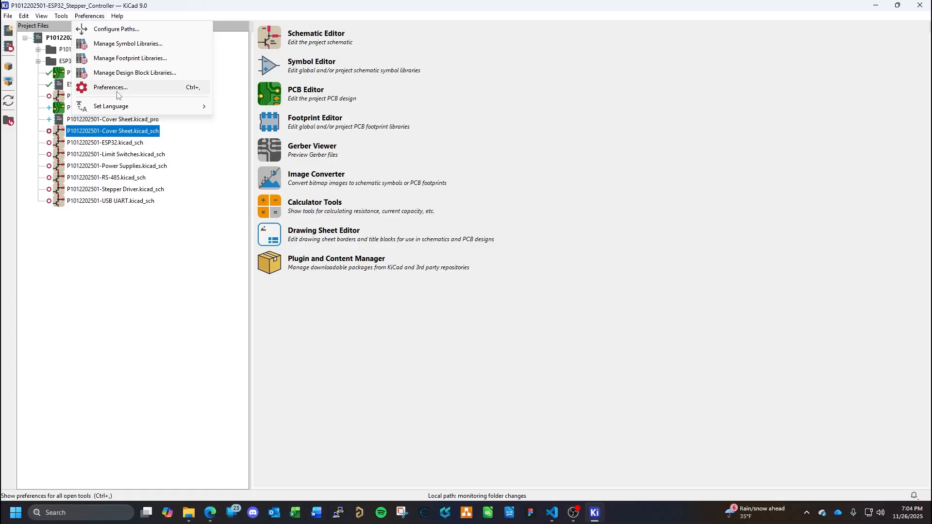
pyautogui.click(117, 88)
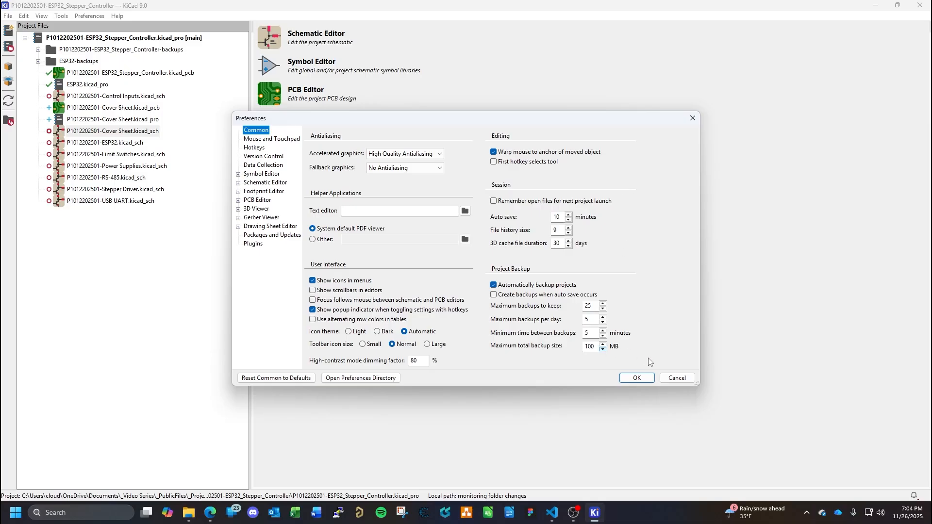
pyautogui.click(676, 379)
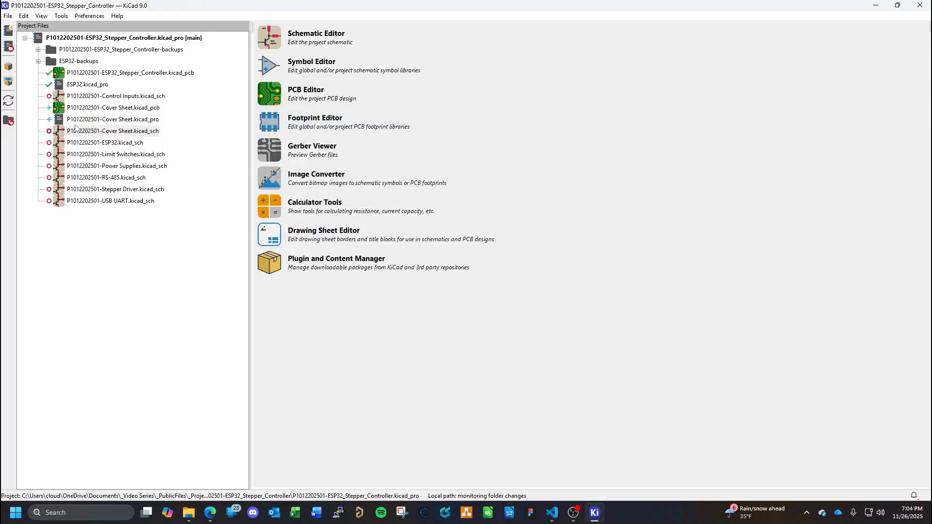
# - Refresh the project files and try to open the project's main schematic, declining to create a new one
pyautogui.click(10, 100)
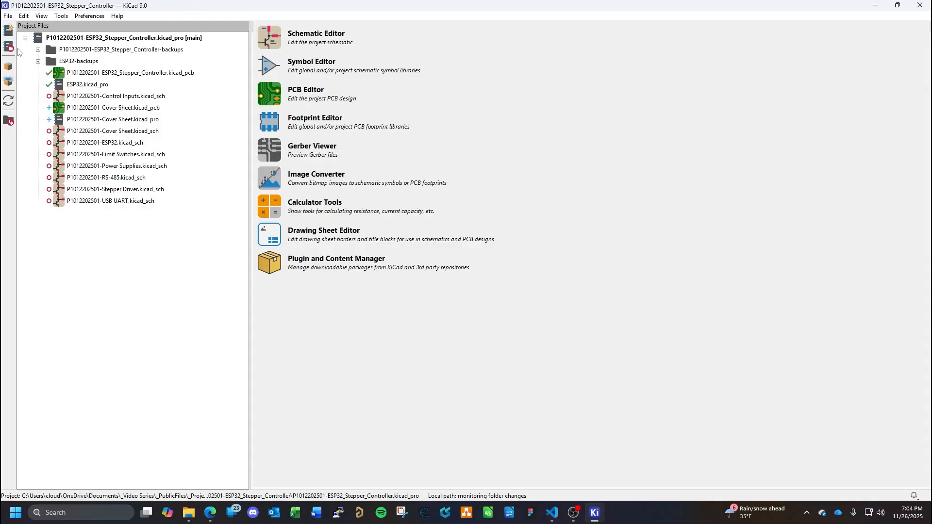
pyautogui.click(278, 40)
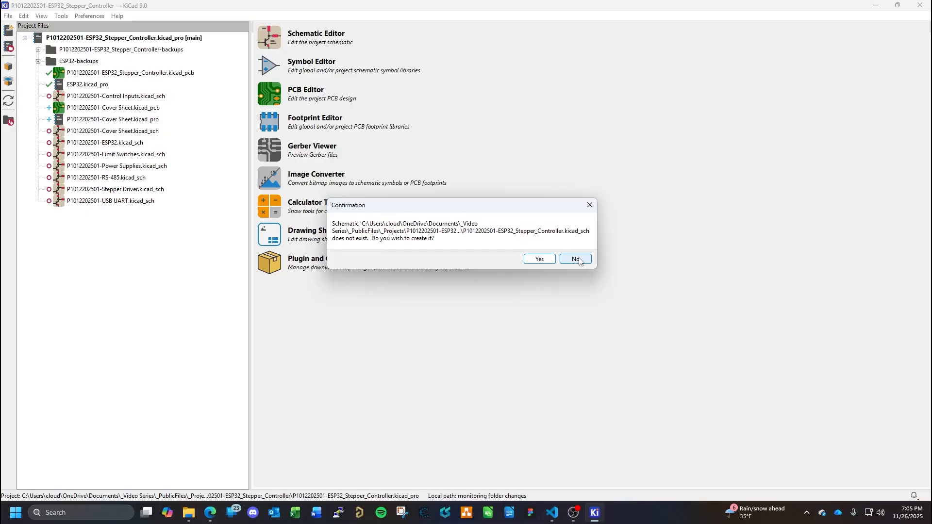
pyautogui.click(578, 260)
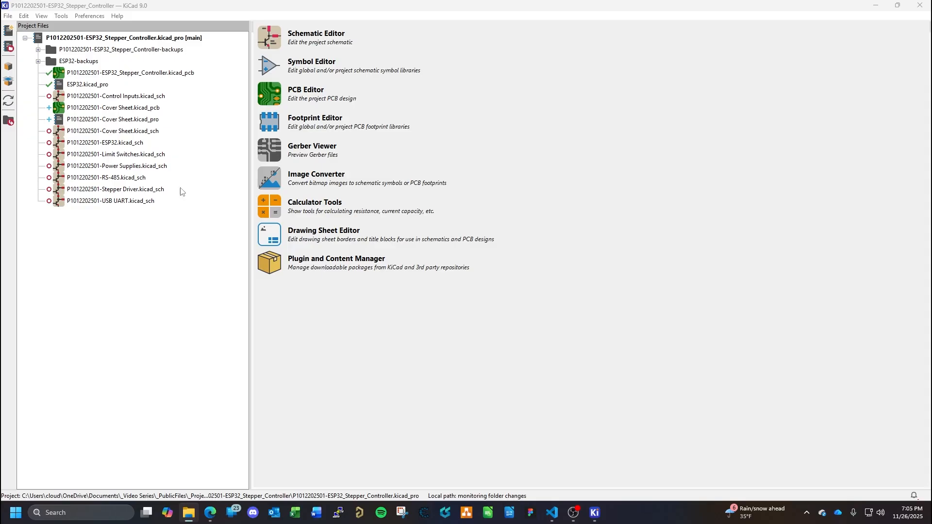
pyautogui.doubleClick(99, 201)
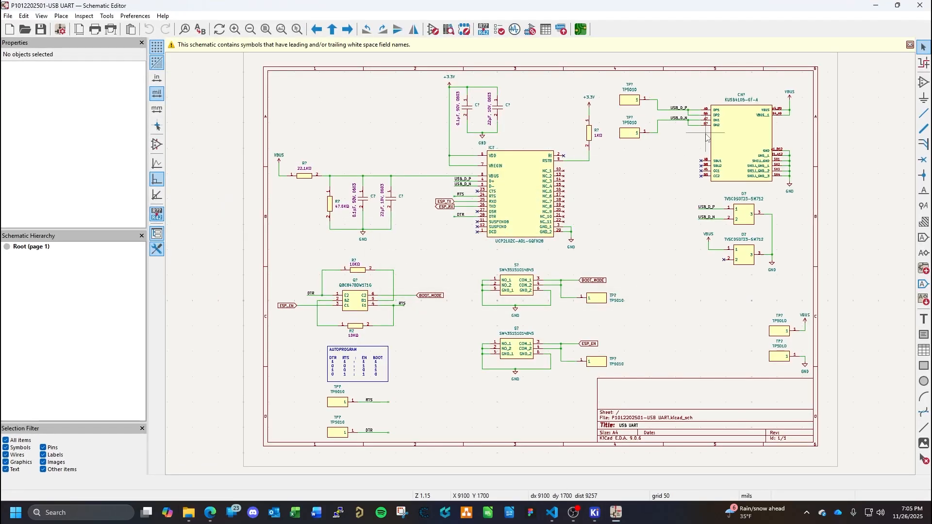
pyautogui.click(909, 45)
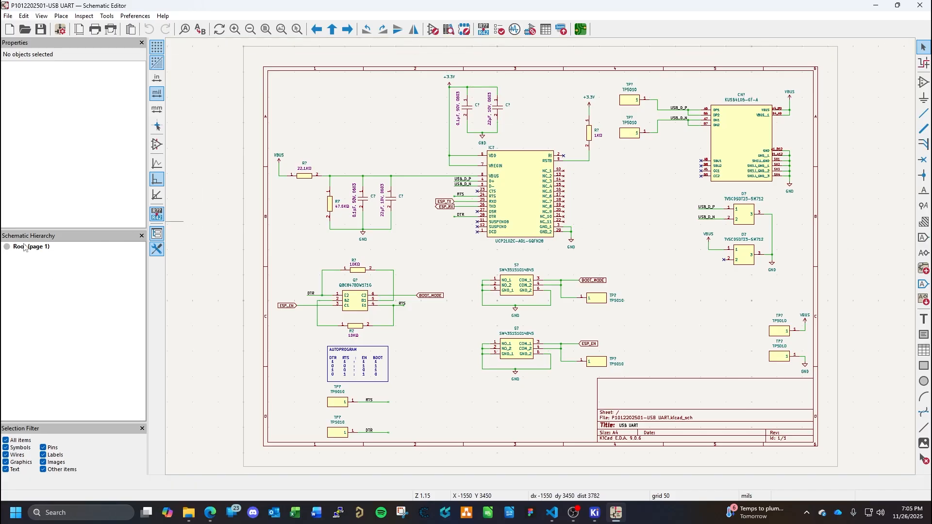
pyautogui.click(919, 5)
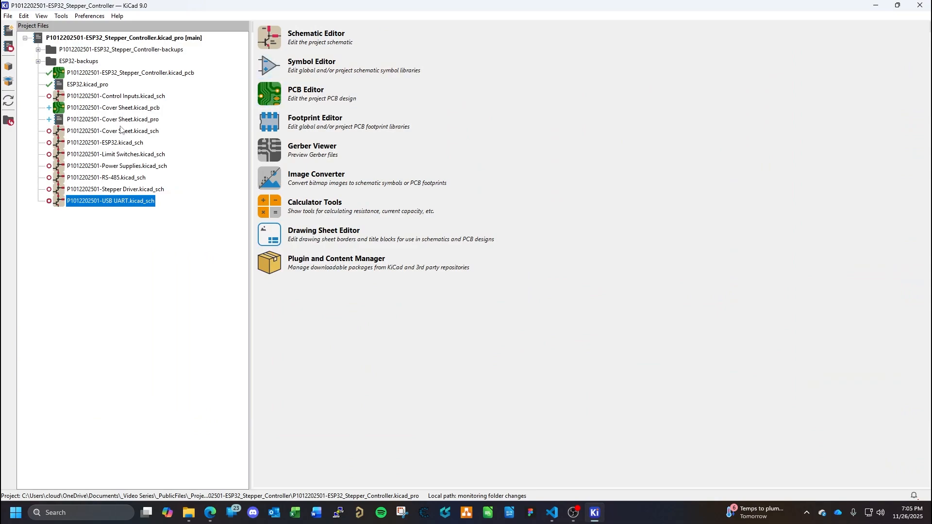
pyautogui.click(90, 132)
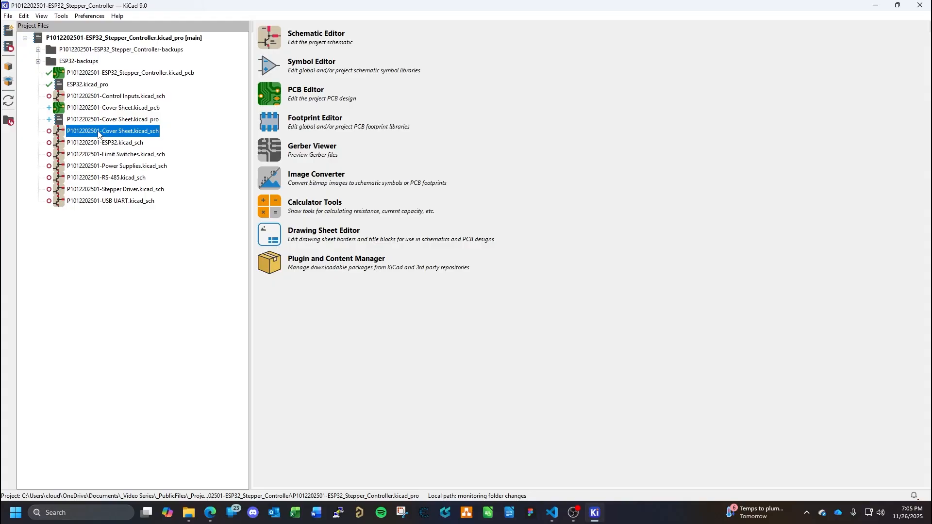
pyautogui.doubleClick(98, 132)
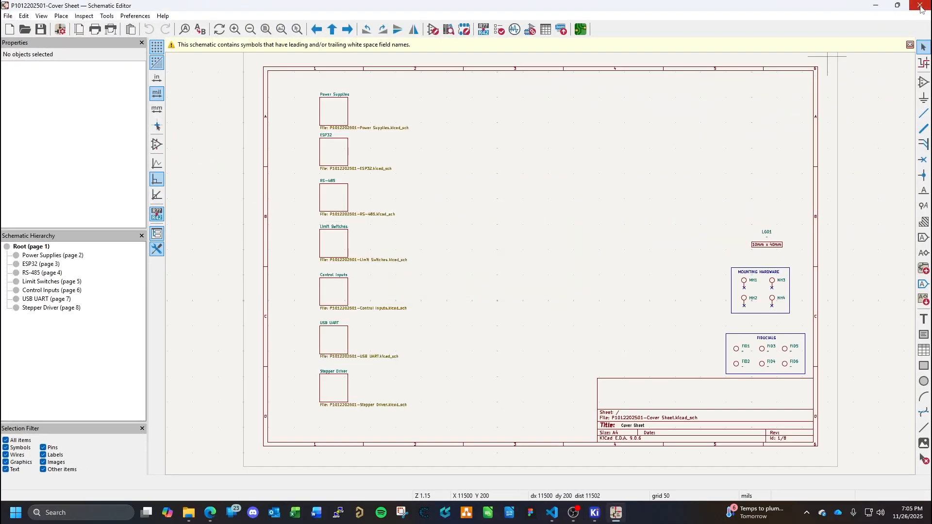
pyautogui.click(909, 45)
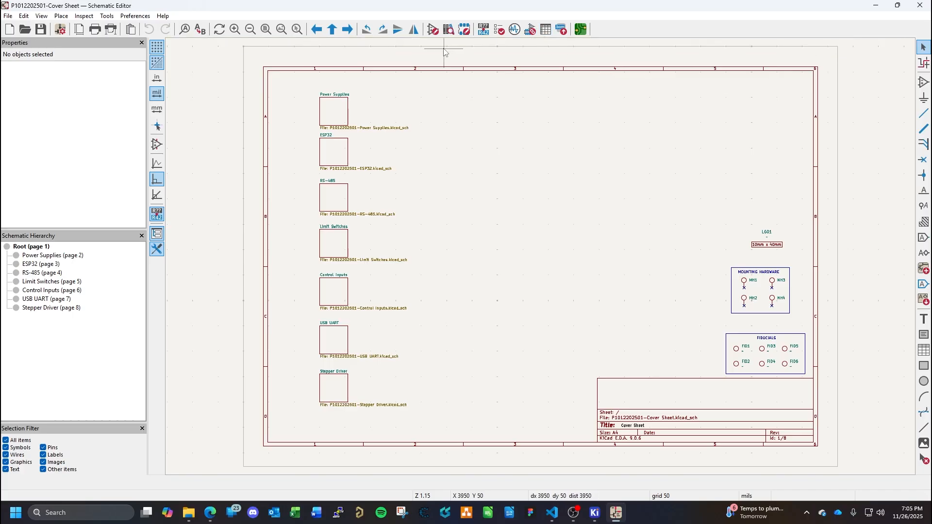
pyautogui.click(143, 17)
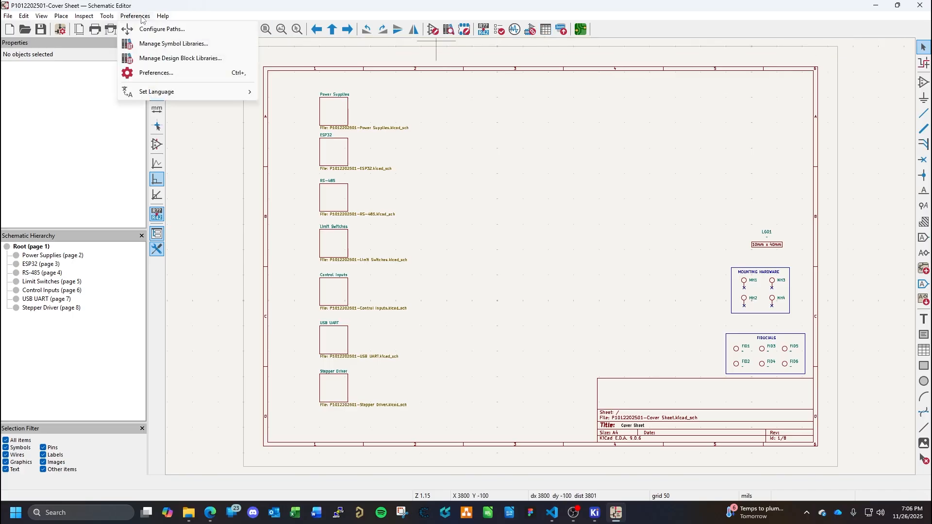
# - Examine the configured paths, the schematic editor's commands and the Schematic Setup for a project link option, cancelling without changes
pyautogui.click(147, 29)
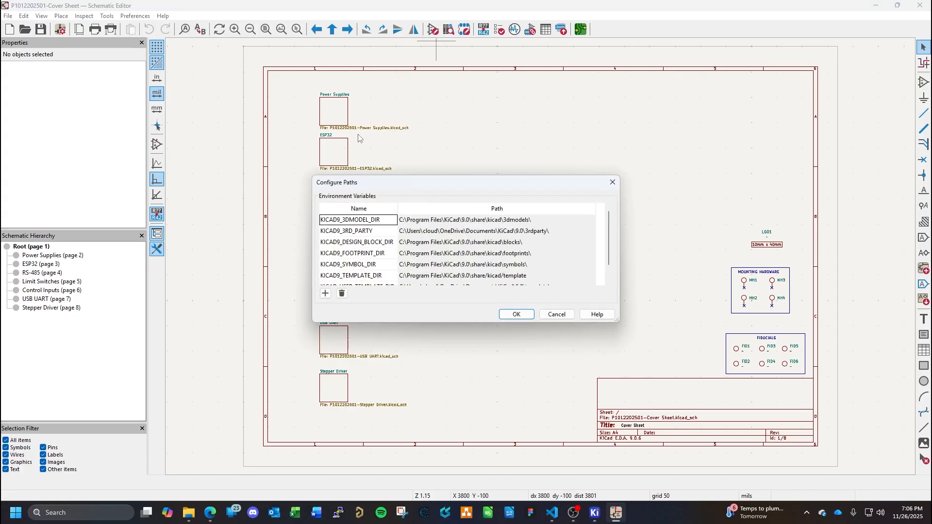
pyautogui.click(557, 314)
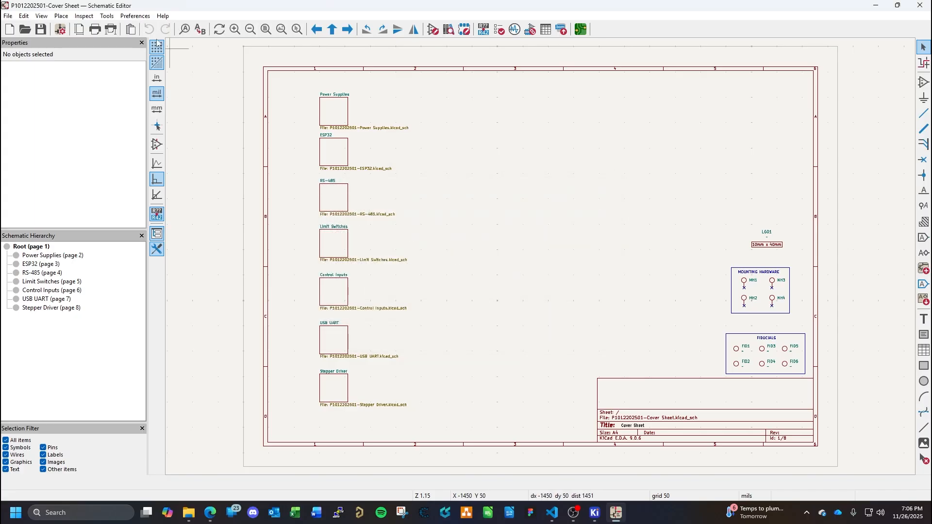
pyautogui.click(107, 16)
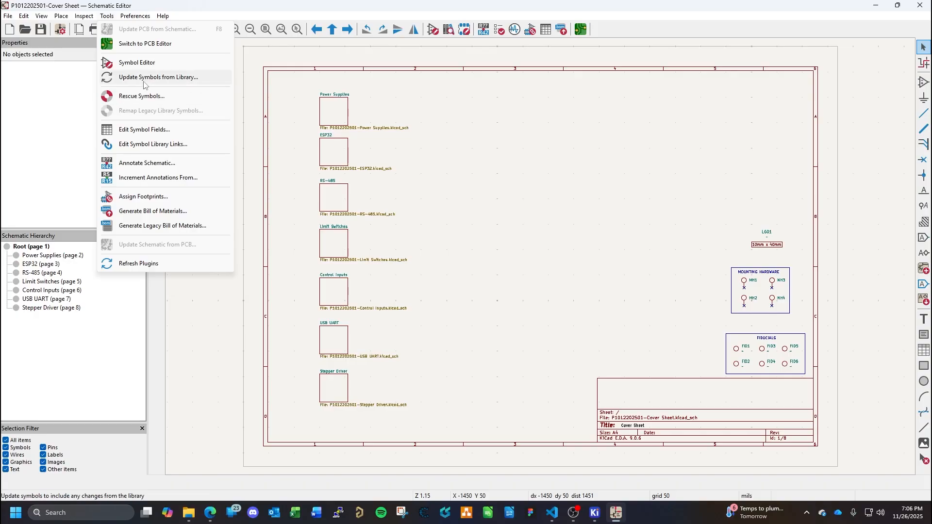
pyautogui.moveTo(77, 18)
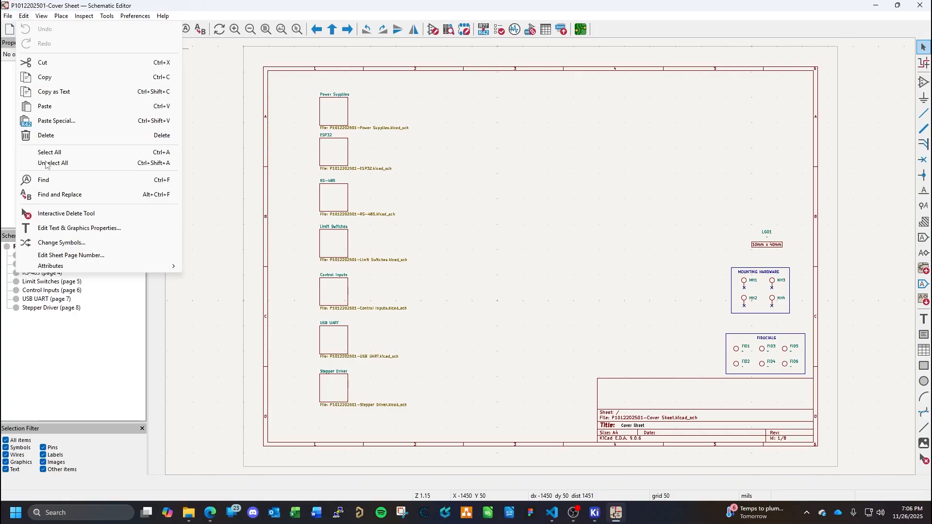
pyautogui.moveTo(58, 266)
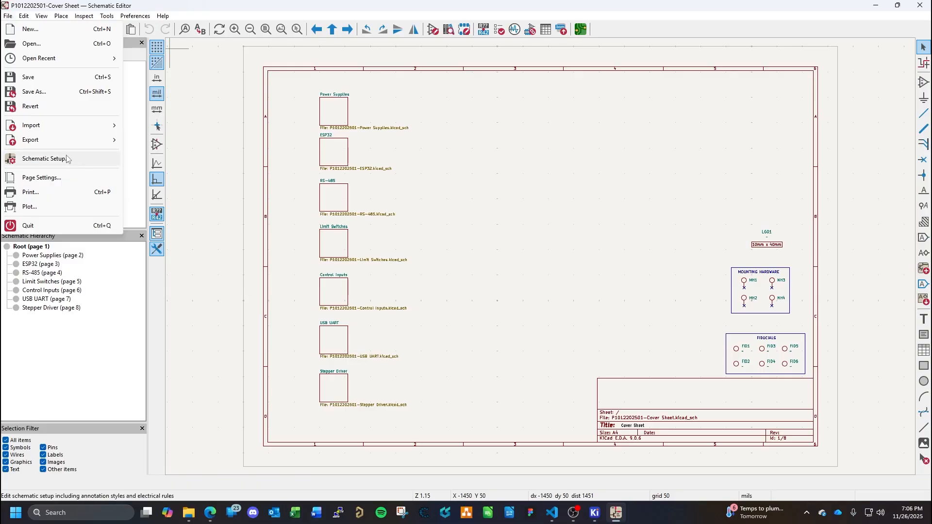
pyautogui.click(45, 159)
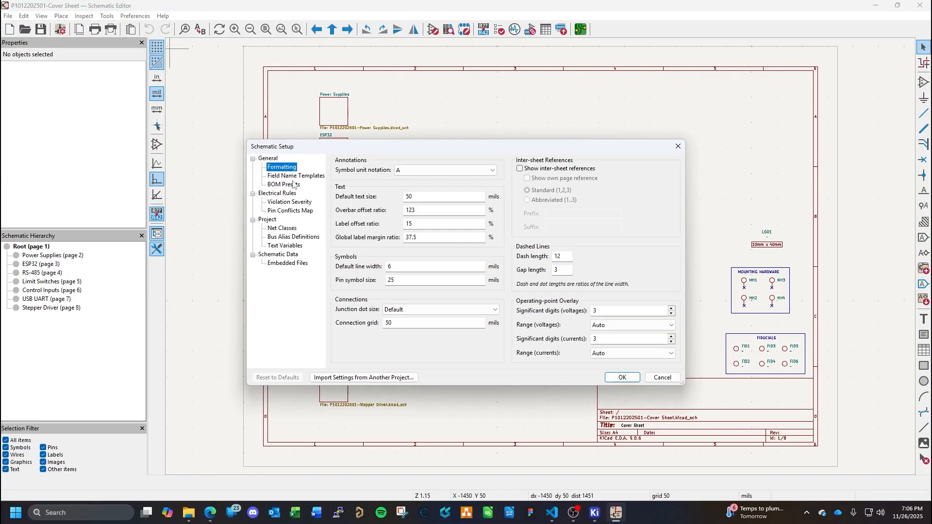
pyautogui.click(665, 379)
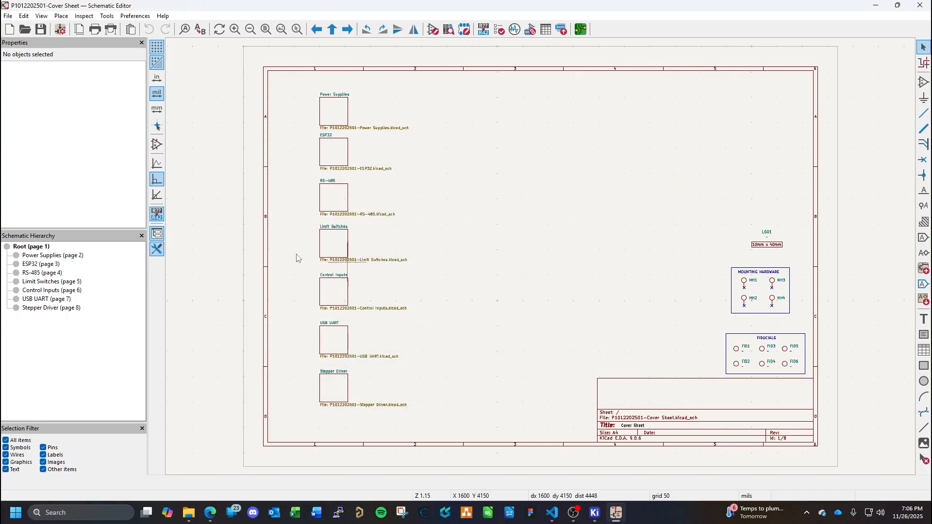
# - Close the cover sheet schematic, check the project's board in the PCB Editor, and close it
pyautogui.click(927, 7)
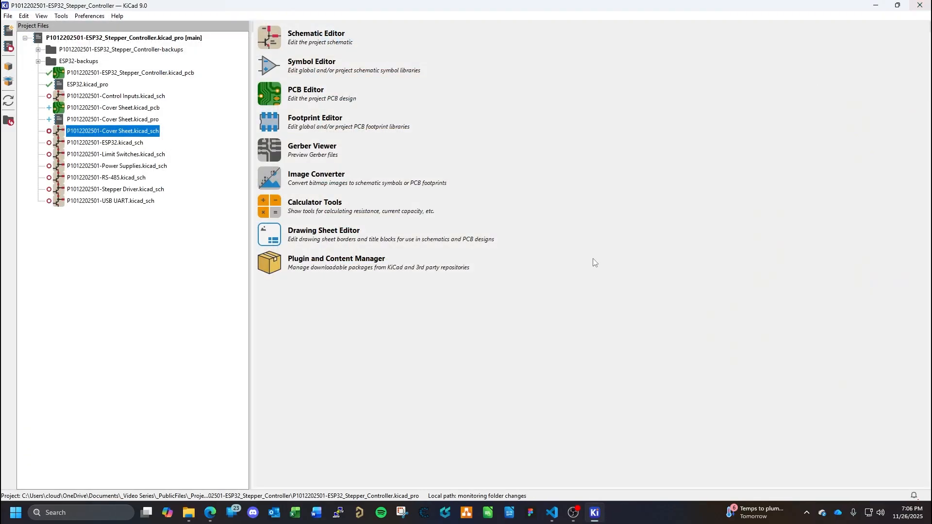
pyautogui.click(273, 100)
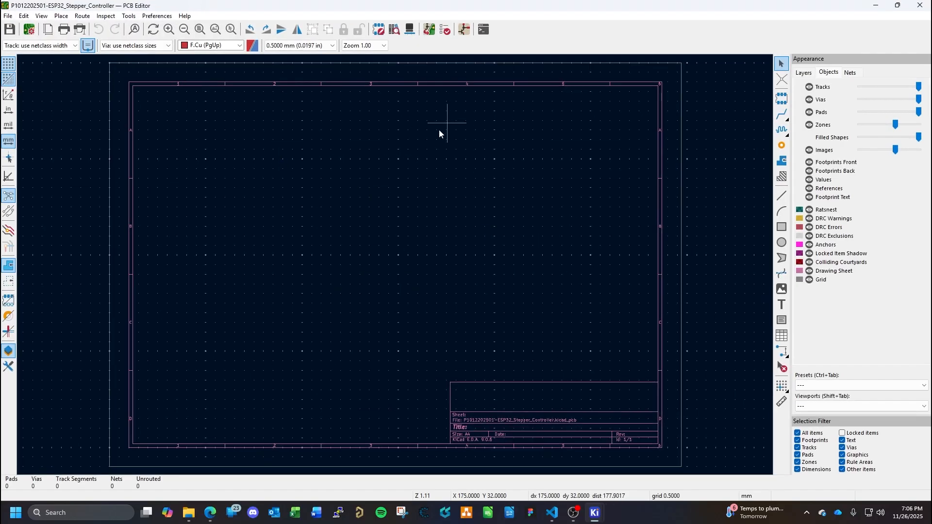
pyautogui.click(919, 5)
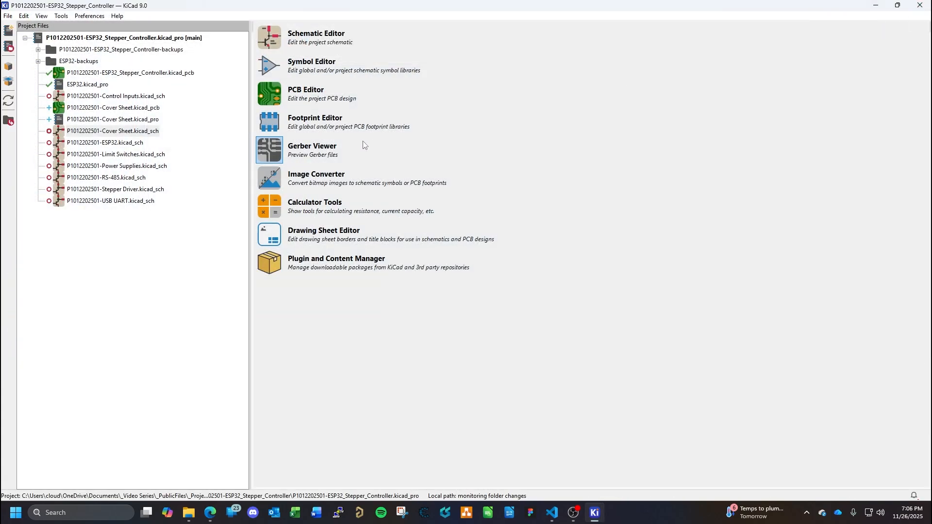
pyautogui.click(272, 37)
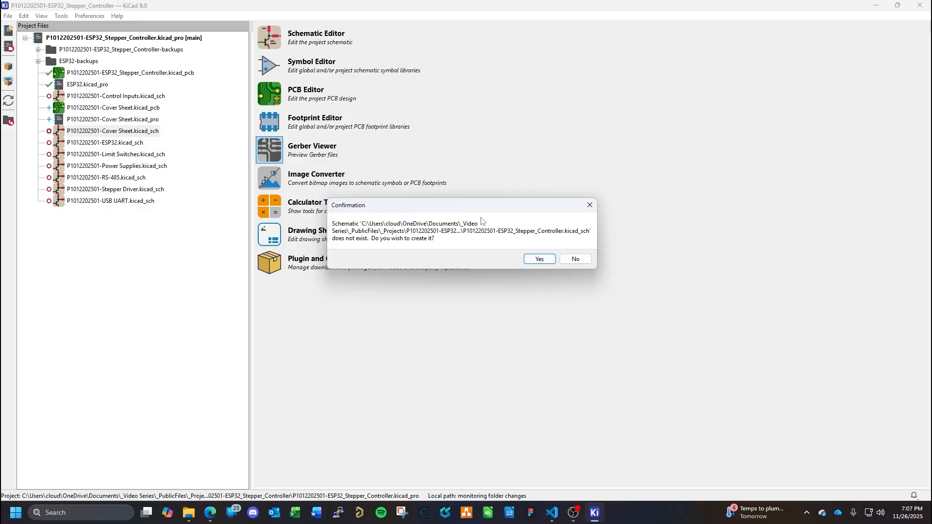
pyautogui.click(546, 259)
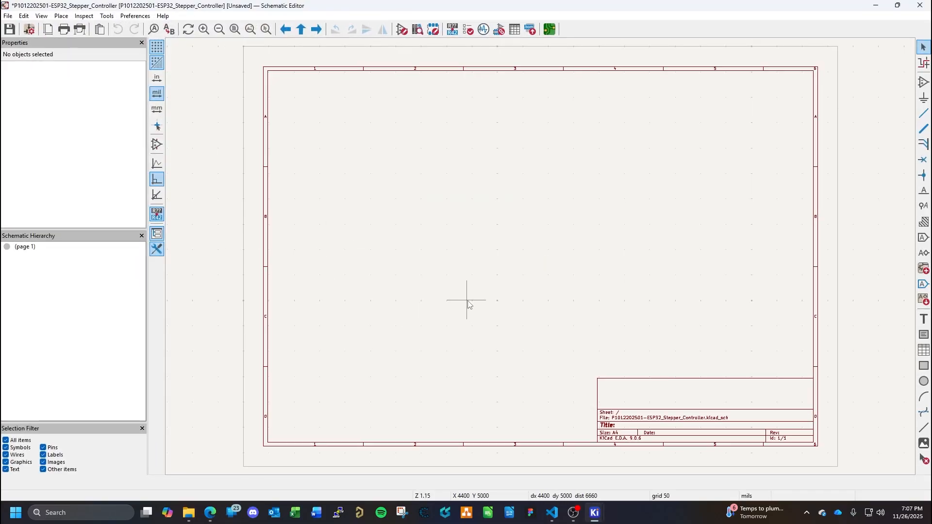
pyautogui.scroll(-3, 539, 258)
pyautogui.scroll(3, 538, 258)
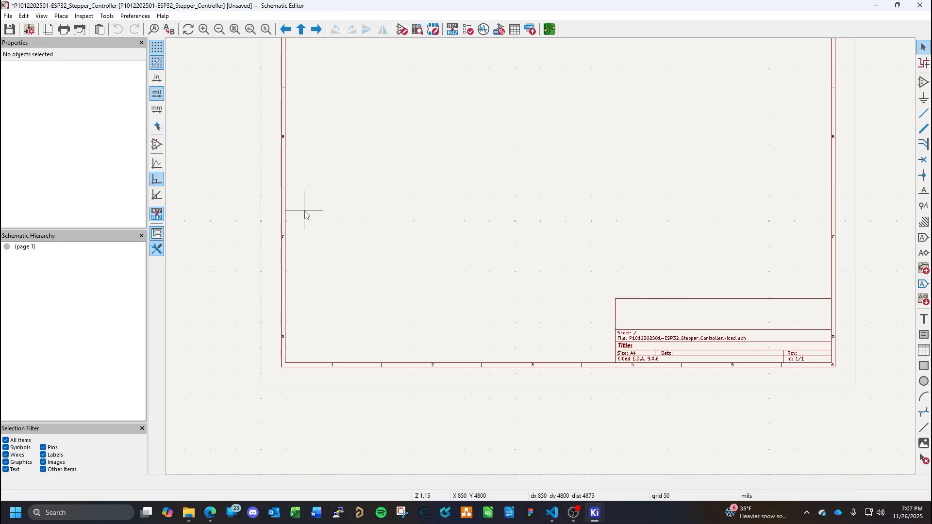
pyautogui.click(25, 250)
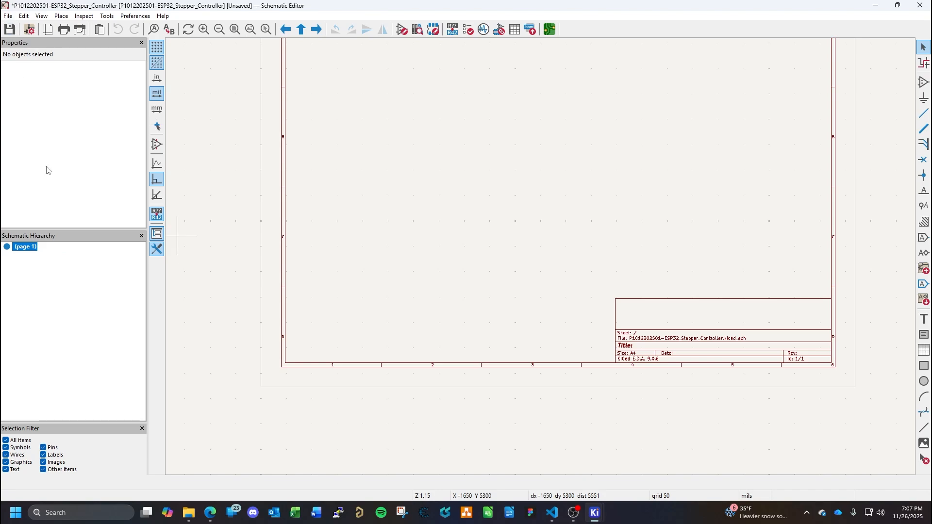
pyautogui.scroll(1, 692, 217)
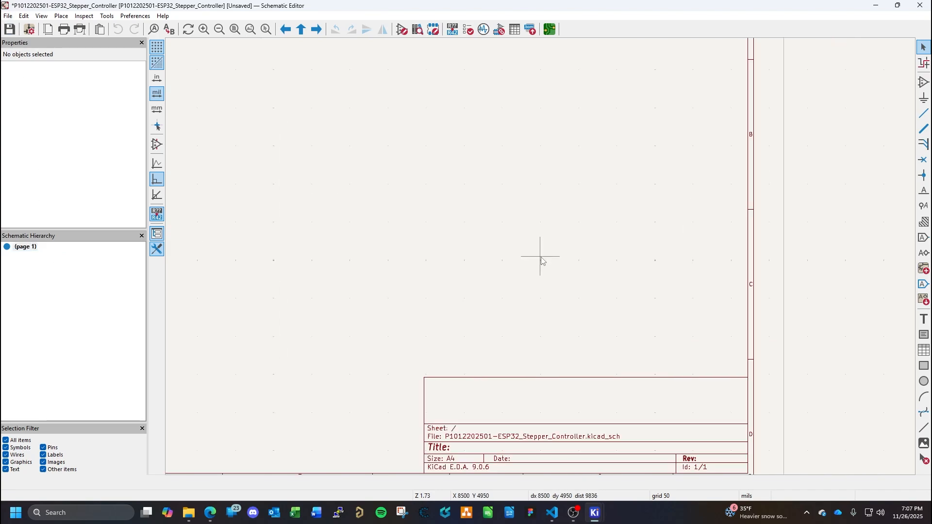
pyautogui.scroll(-1, 435, 279)
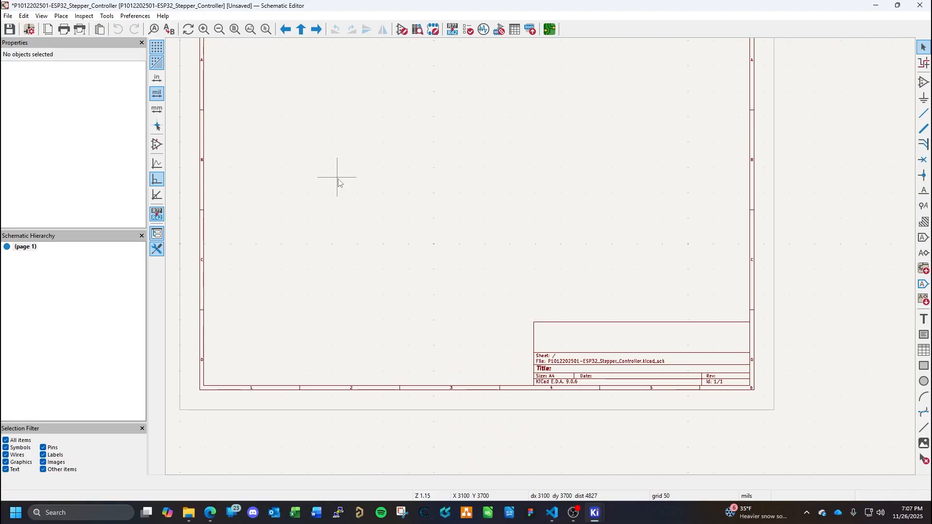
pyautogui.hotkey('ctrl', 's')
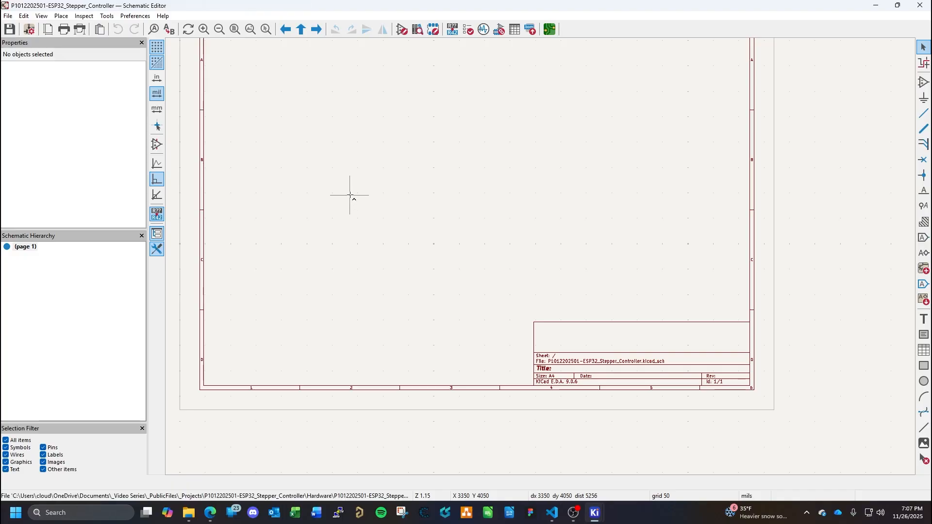
# - Close the blank main schematic and quit the KiCad project manager
pyautogui.click(9, 16)
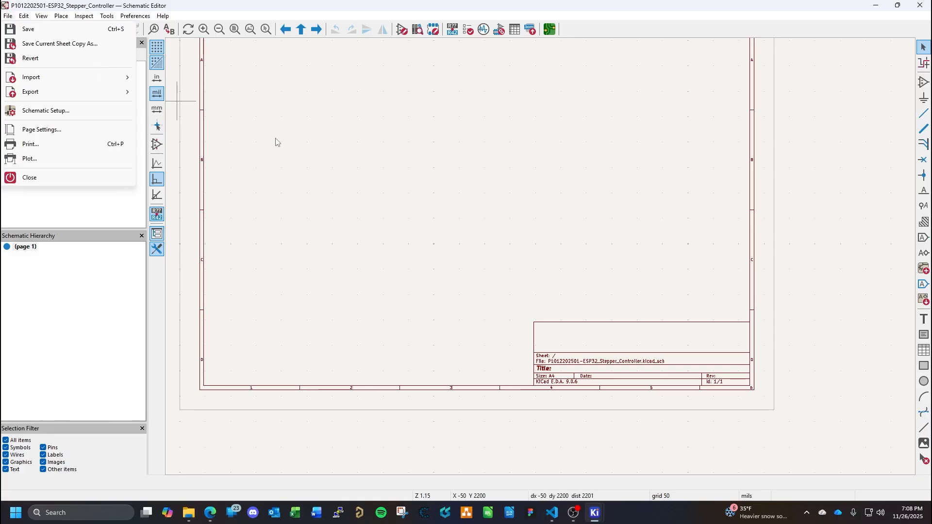
pyautogui.click(274, 111)
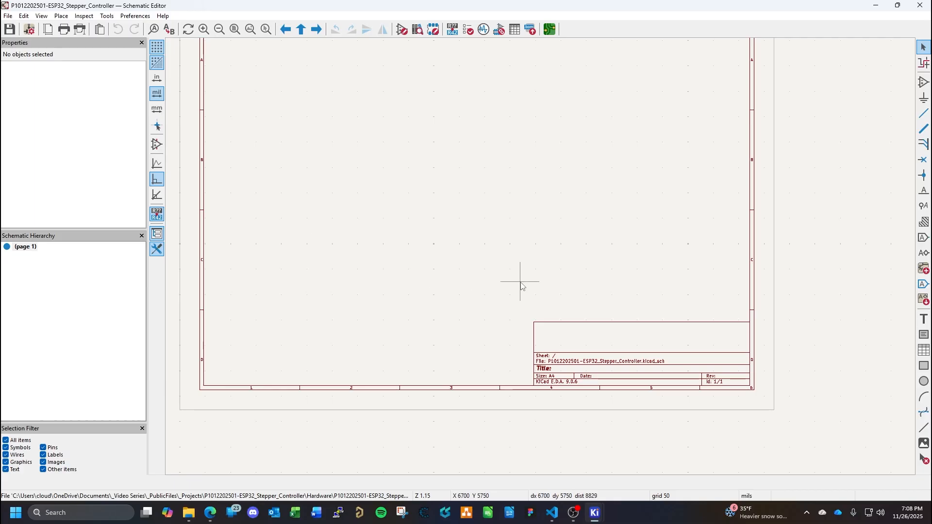
pyautogui.click(921, 6)
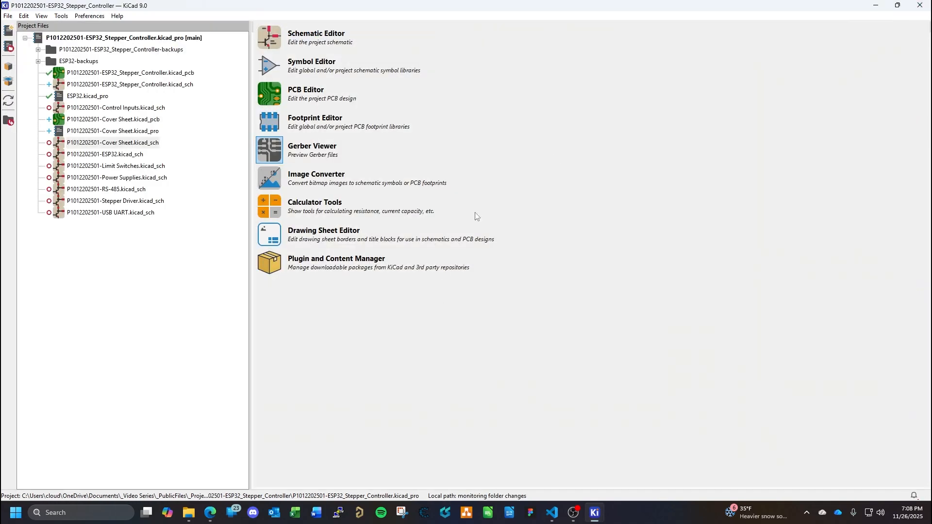
pyautogui.click(918, 5)
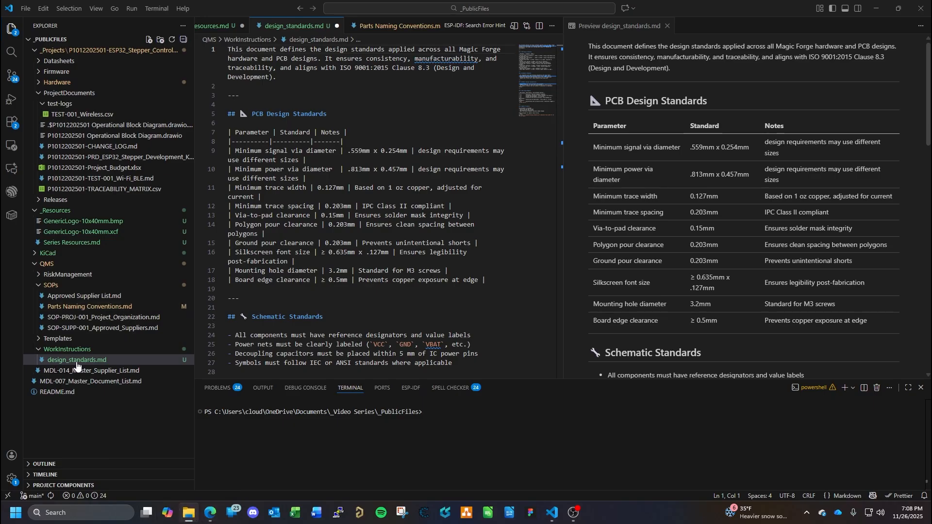
pyautogui.click(189, 513)
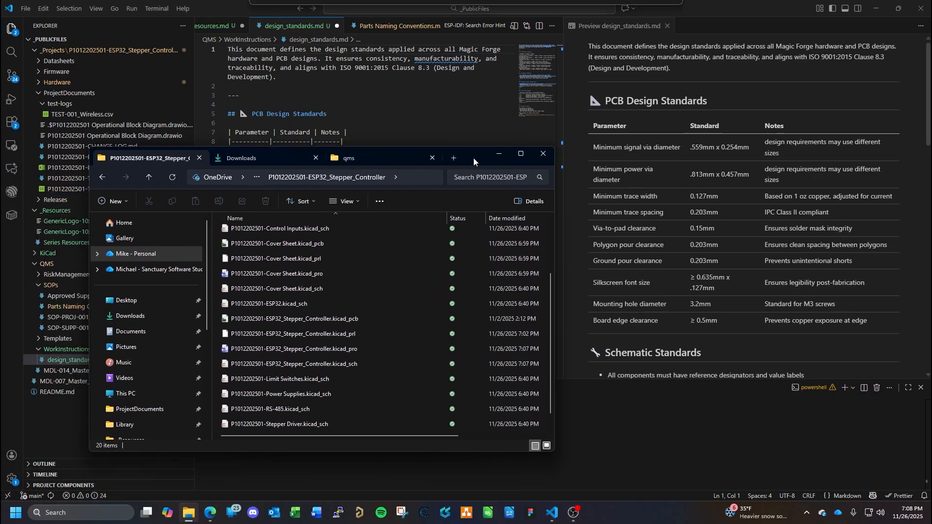
pyautogui.moveTo(473, 158); pyautogui.dragTo(563, 149)
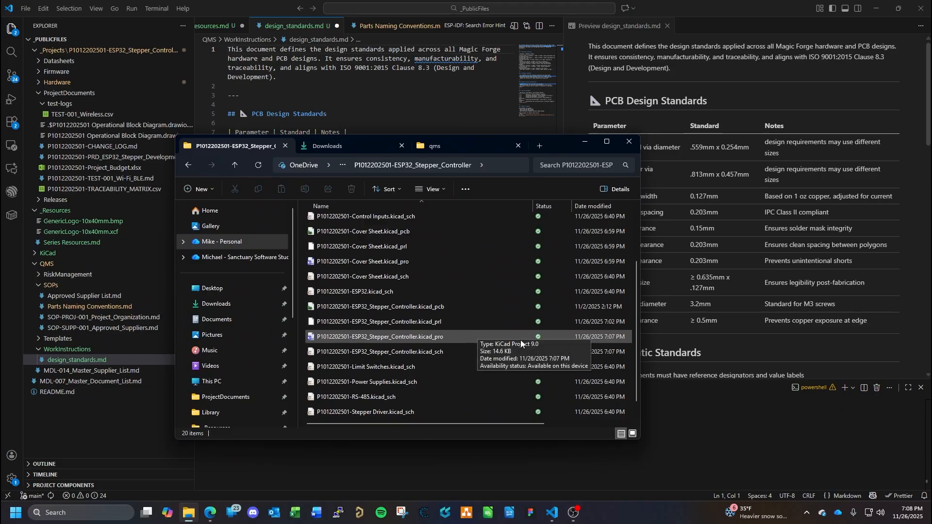
pyautogui.click(404, 351)
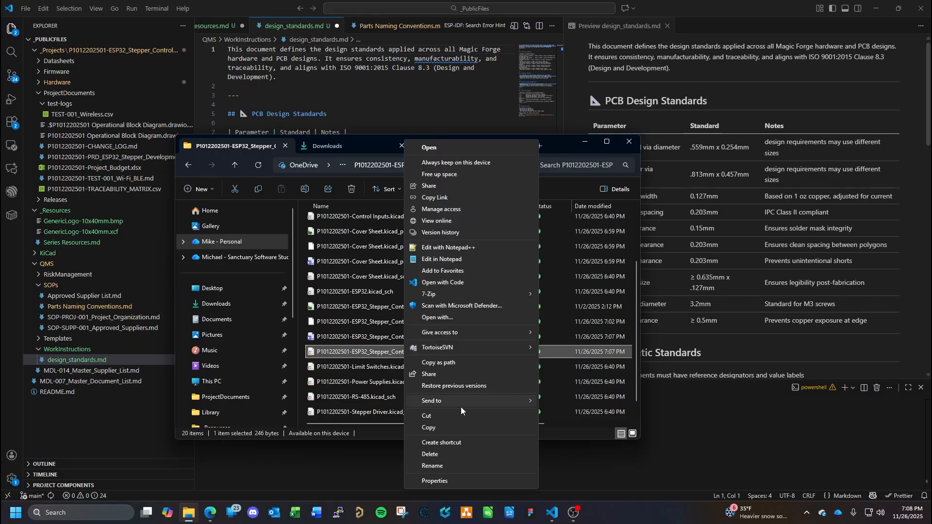
pyautogui.click(443, 464)
pyautogui.hotkey('ctrl', 'c')
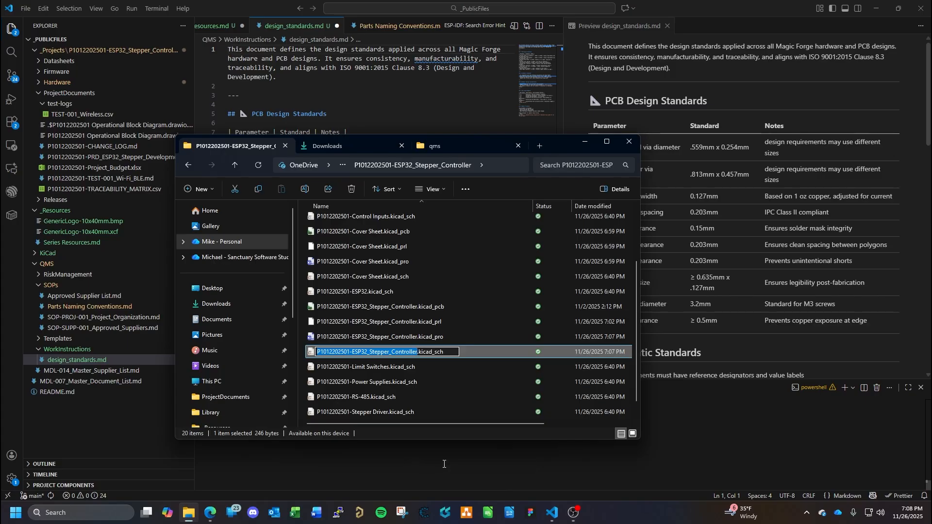
pyautogui.press('Escape')
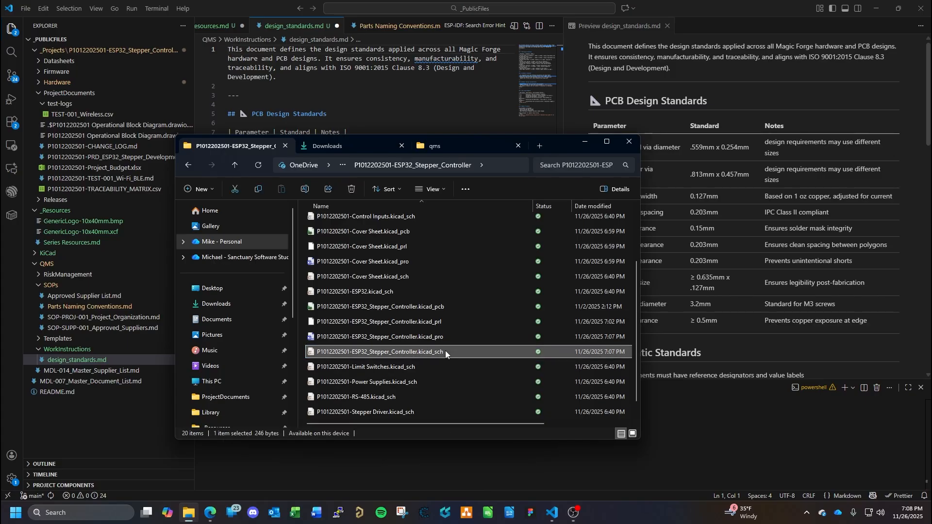
pyautogui.press('Delete')
pyautogui.press('Return')
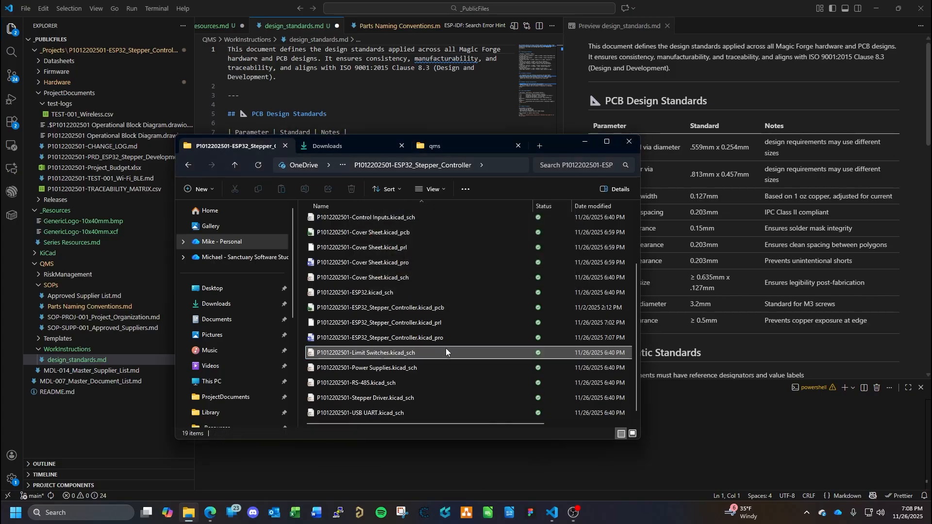
pyautogui.click(390, 277)
pyautogui.rightClick(390, 278)
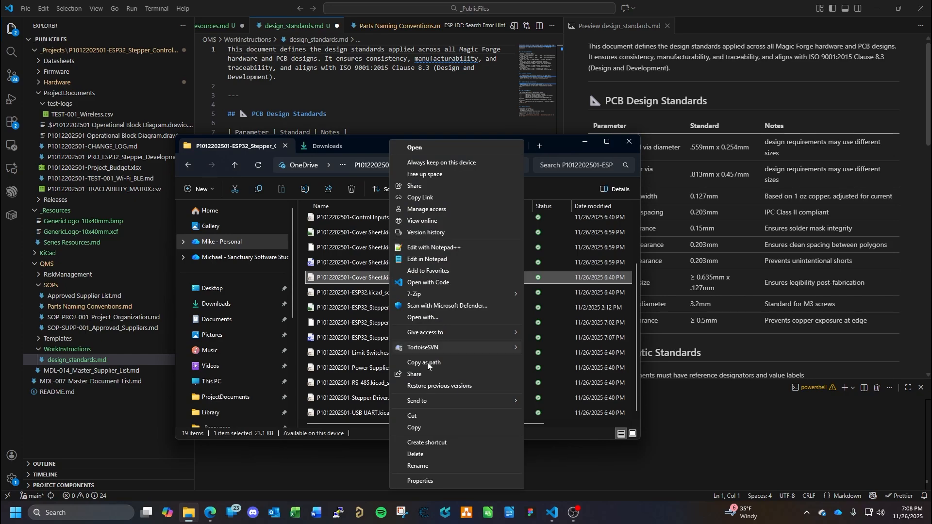
pyautogui.click(435, 465)
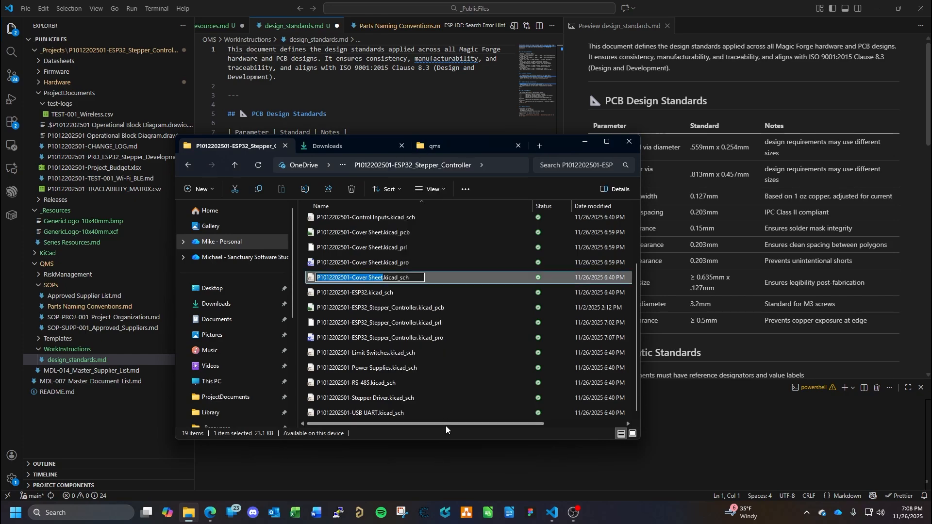
pyautogui.hotkey('ctrl', 'v')
pyautogui.press('Return')
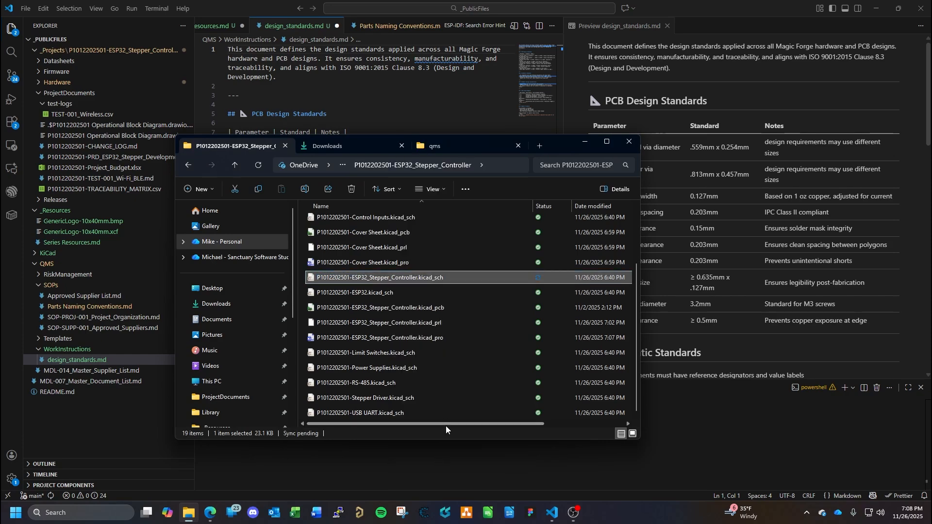
# - Minimize the open windows, relaunch KiCad from the desktop, and open the project's main schematic and its board
pyautogui.click(876, 8)
pyautogui.click(585, 143)
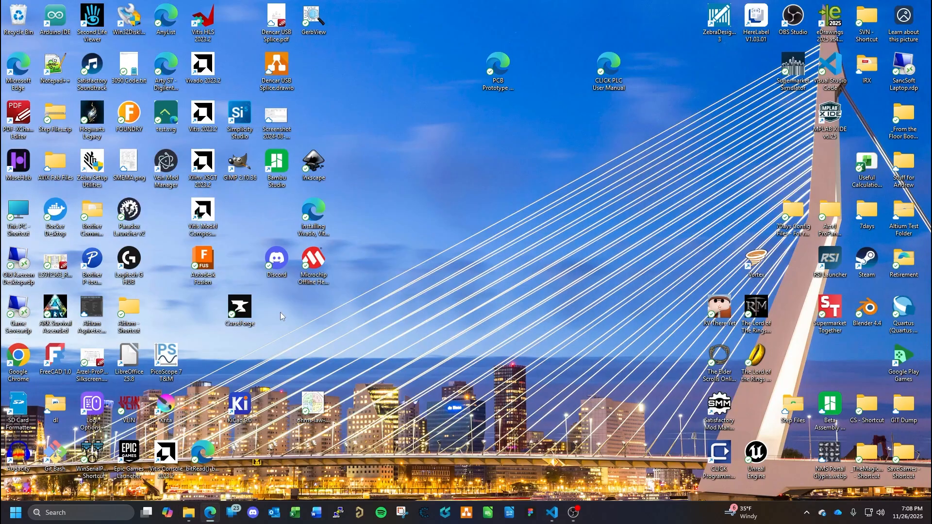
pyautogui.doubleClick(240, 407)
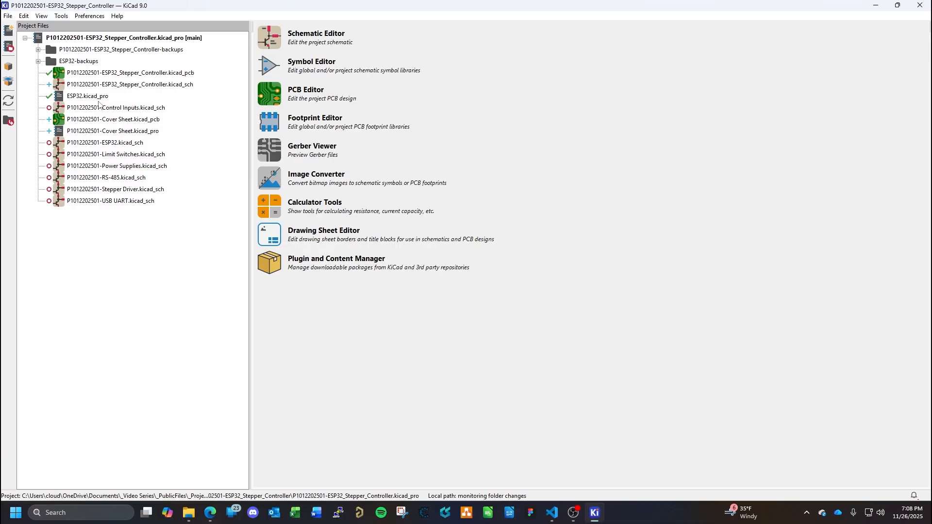
pyautogui.click(303, 36)
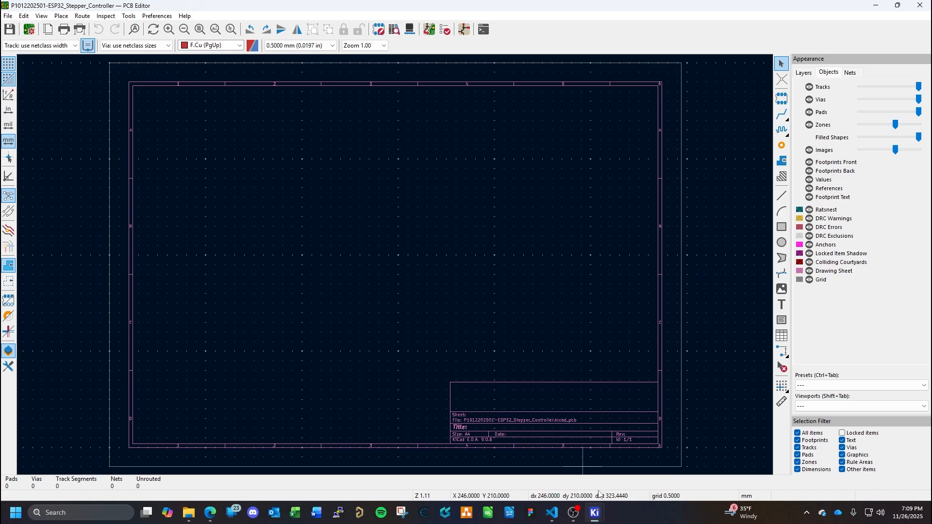
# - Preview the PCB update from the schematic, review the list of changes and errors, and close it without applying
pyautogui.moveTo(595, 513)
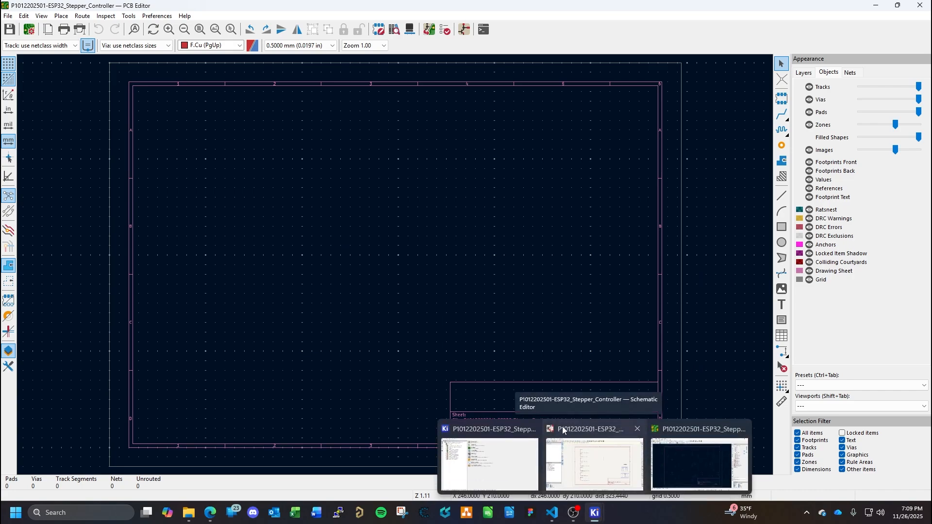
pyautogui.click(134, 17)
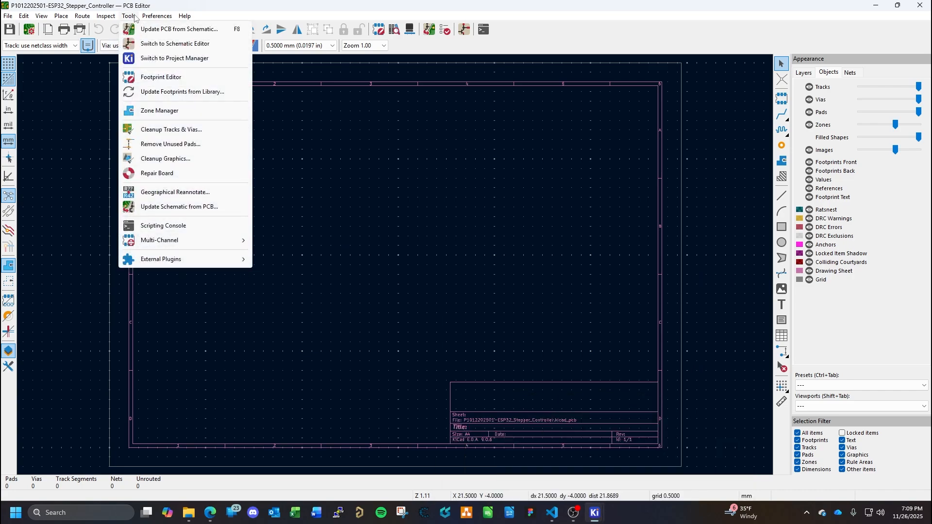
pyautogui.click(143, 29)
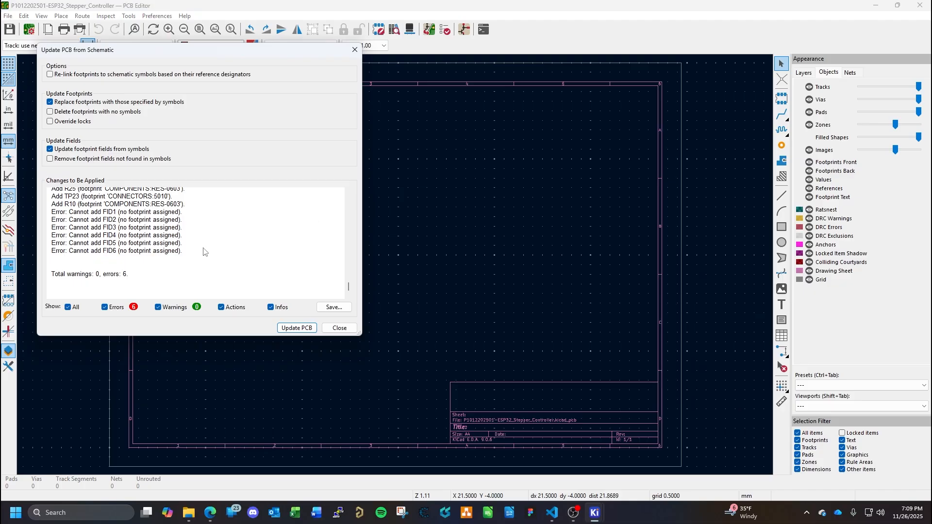
pyautogui.scroll(5, 202, 253)
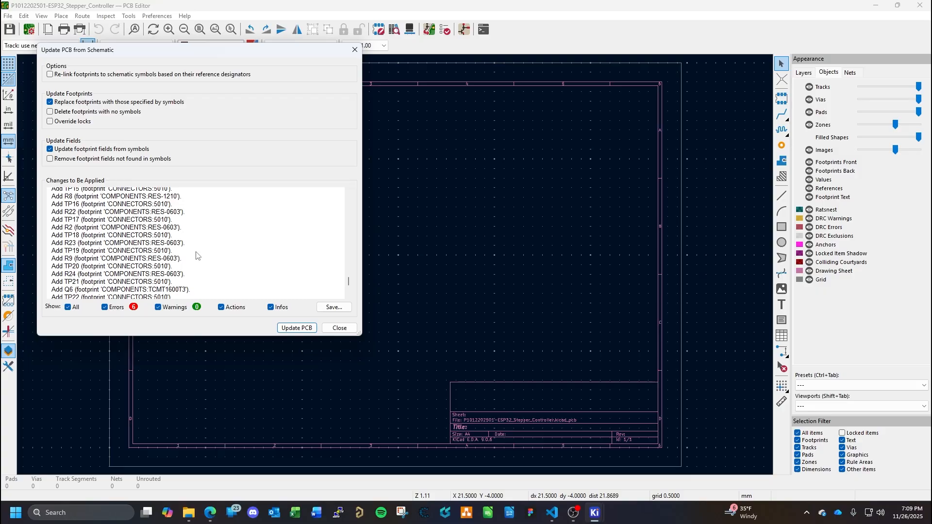
pyautogui.scroll(-5, 228, 262)
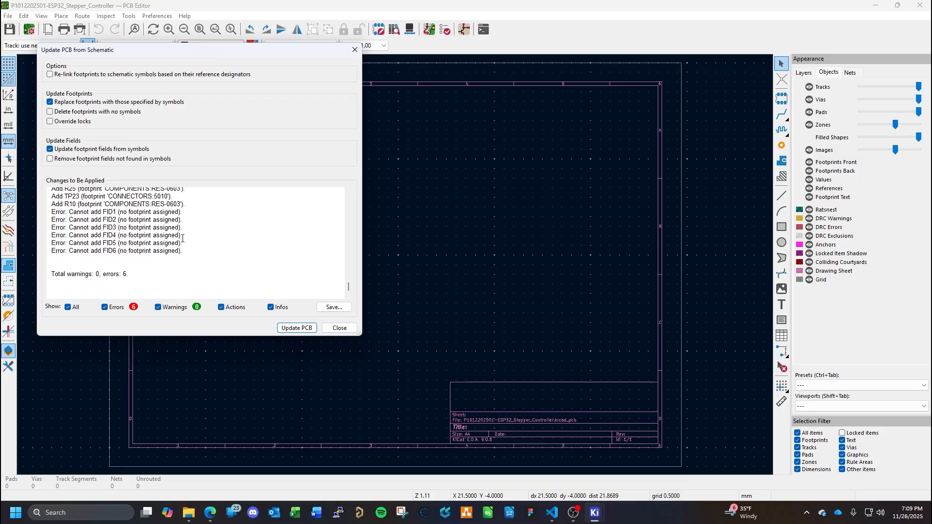
pyautogui.click(340, 328)
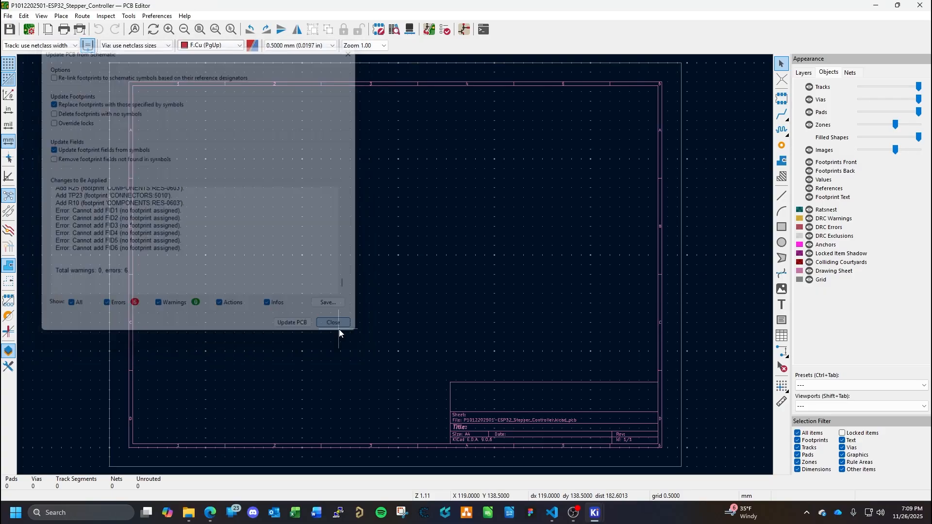
# - Return to the project manager and open the FID1.0x1.5mmROUND symbol from the COMPONENTS library in the Symbol Editor
pyautogui.moveTo(597, 518)
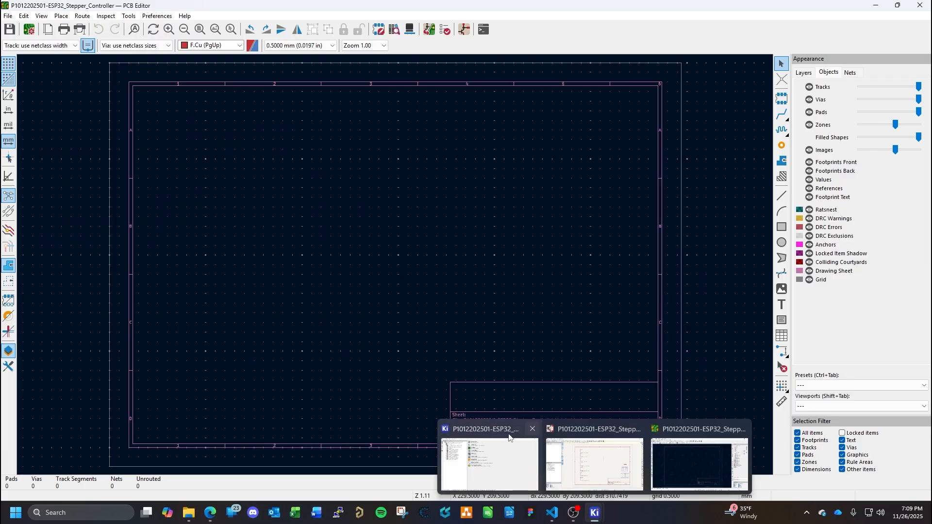
pyautogui.click(501, 440)
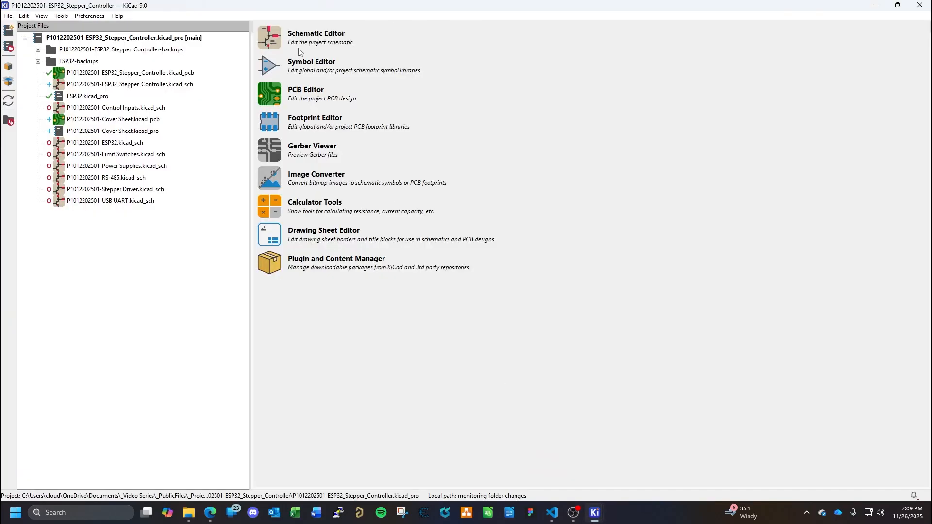
pyautogui.click(266, 39)
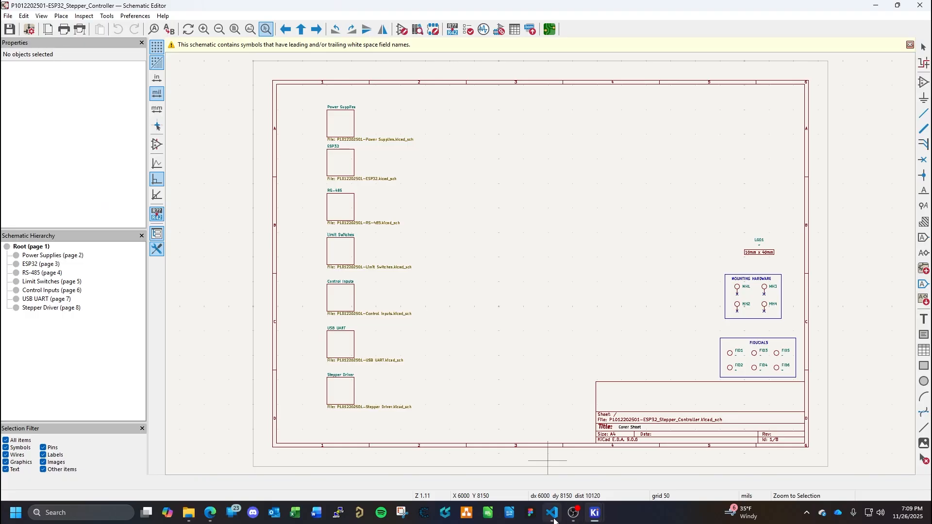
pyautogui.moveTo(595, 513)
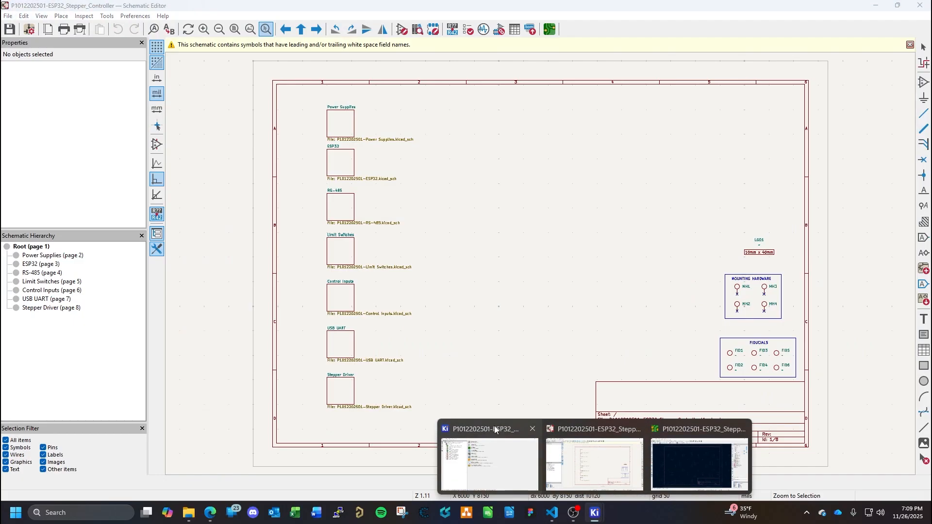
pyautogui.click(487, 422)
pyautogui.click(269, 66)
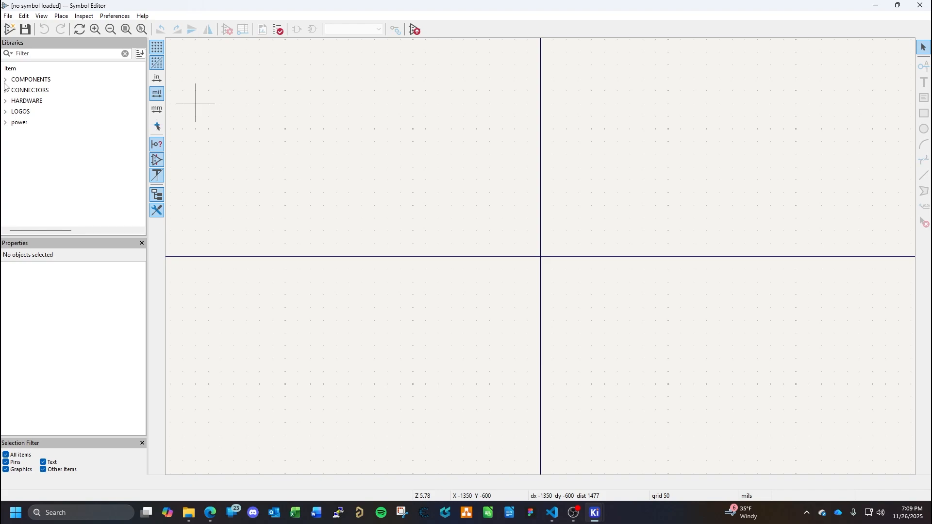
pyautogui.click(4, 80)
pyautogui.scroll(-1, 75, 176)
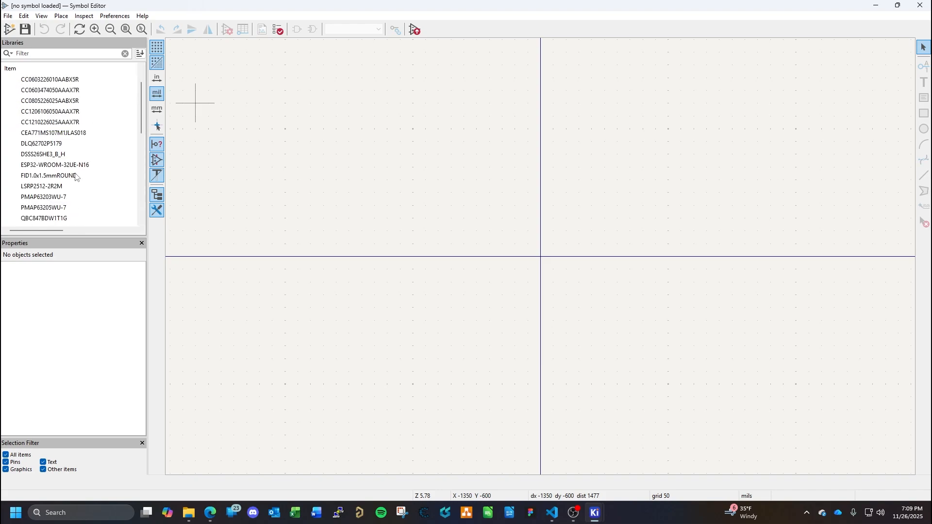
pyautogui.doubleClick(49, 176)
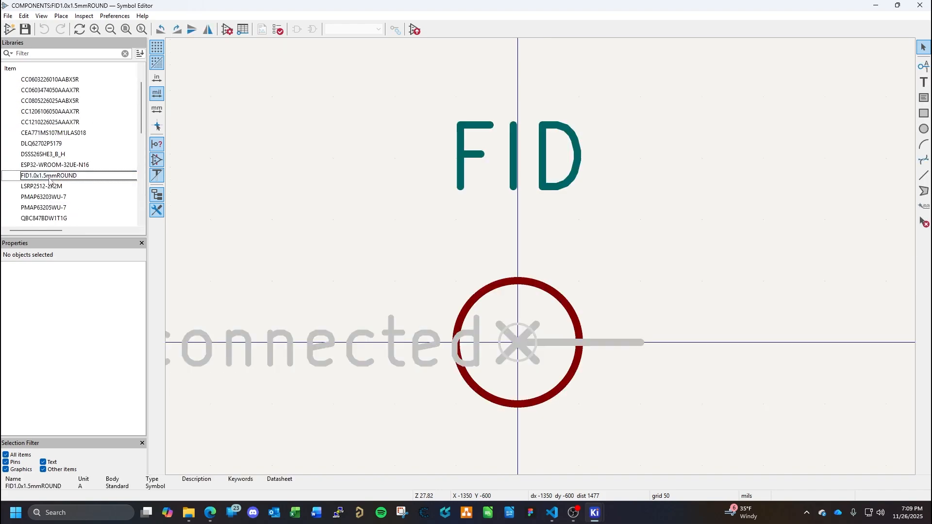
# - Assign the COMPONENTS:FID1.0x1.5mm Round footprint to the fiducial symbol, save it and close the Symbol Editor
pyautogui.click(7, 16)
pyautogui.click(48, 213)
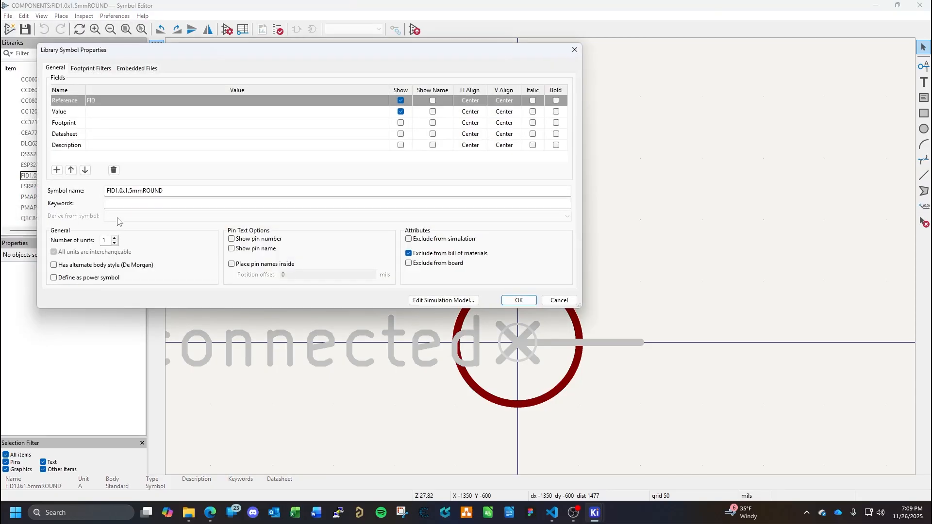
pyautogui.click(121, 114)
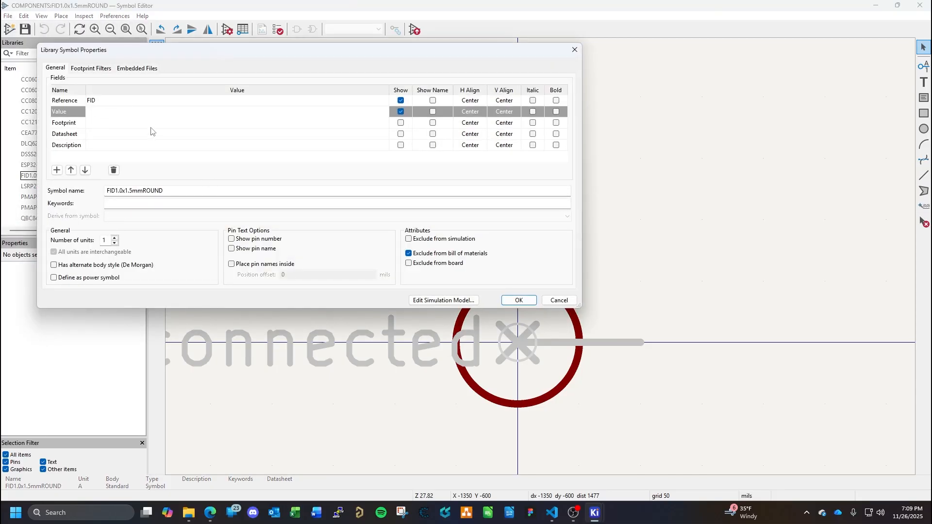
pyautogui.click(173, 125)
pyautogui.click(382, 122)
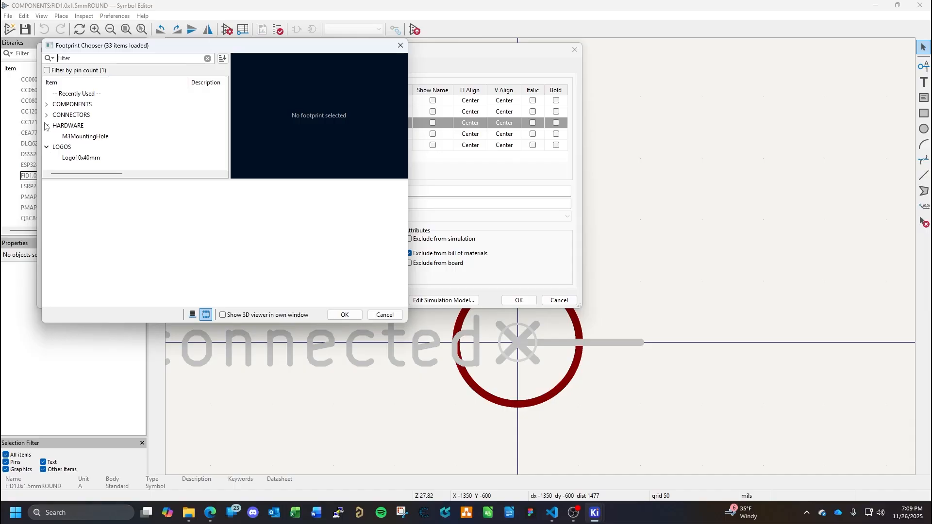
pyautogui.click(47, 104)
pyautogui.scroll(-2, 118, 131)
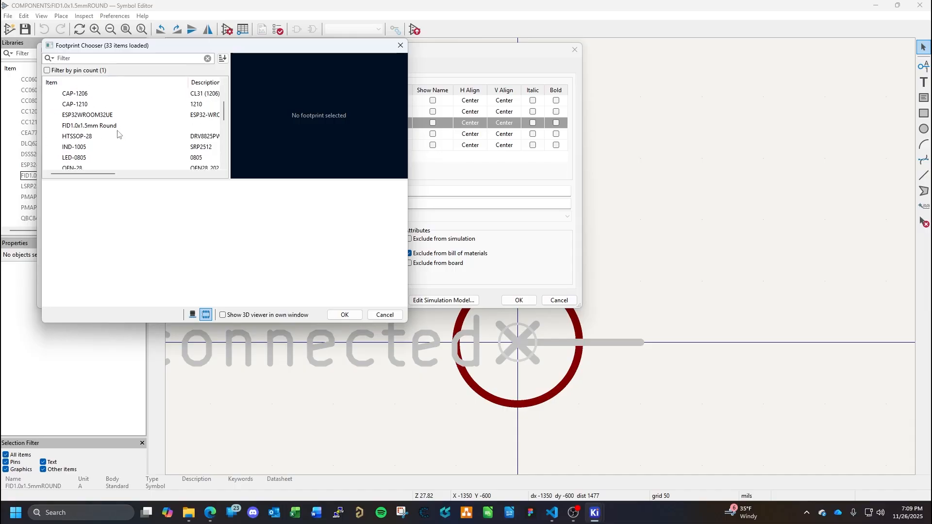
pyautogui.click(103, 127)
pyautogui.click(345, 314)
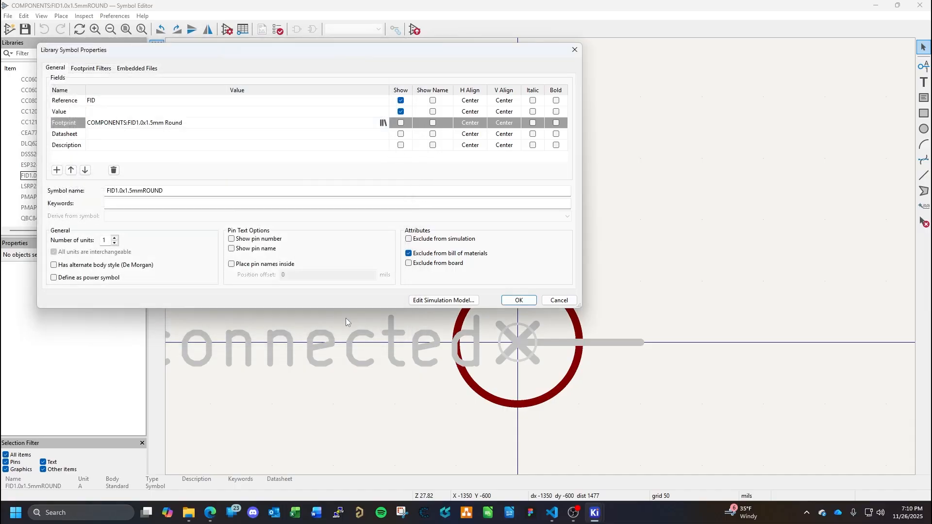
pyautogui.click(516, 300)
pyautogui.hotkey('ctrl', 's')
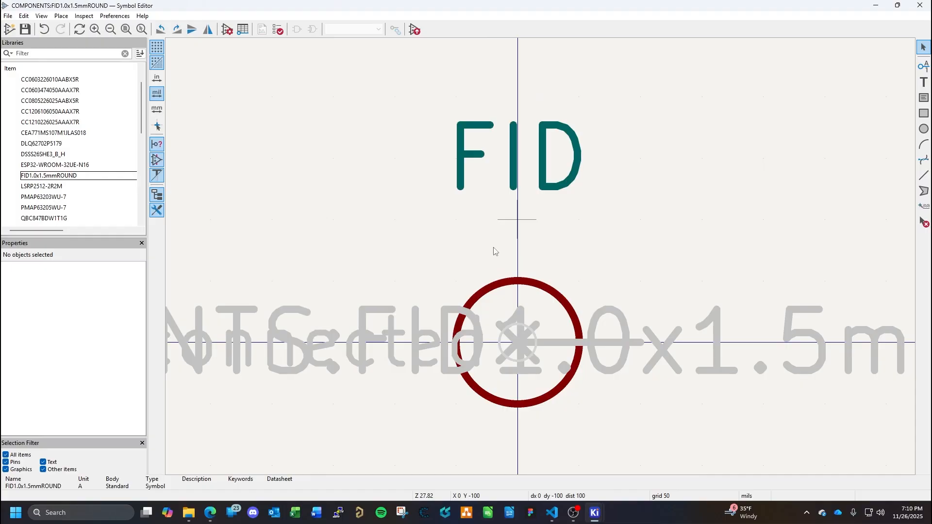
pyautogui.click(917, 6)
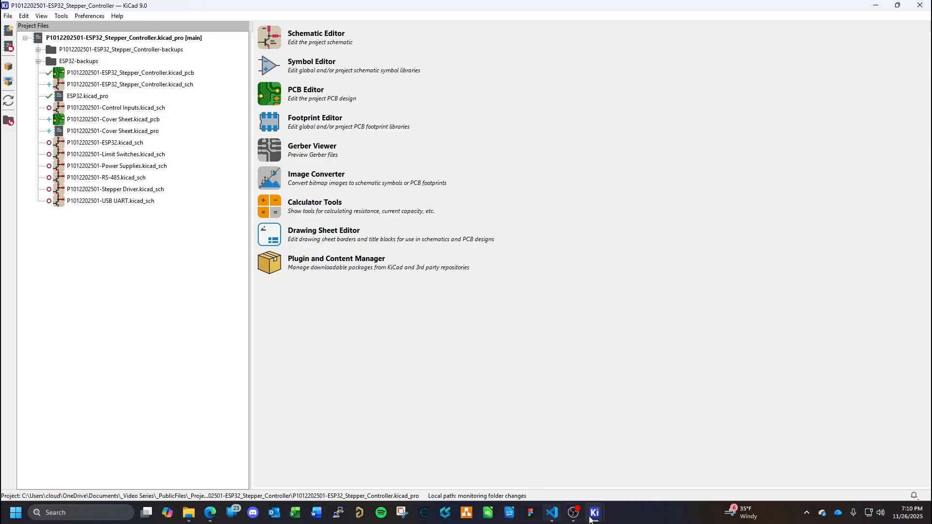
# - Switch to the main schematic and open the update-from-library options for fiducial FID1
pyautogui.moveTo(594, 512)
pyautogui.click(593, 480)
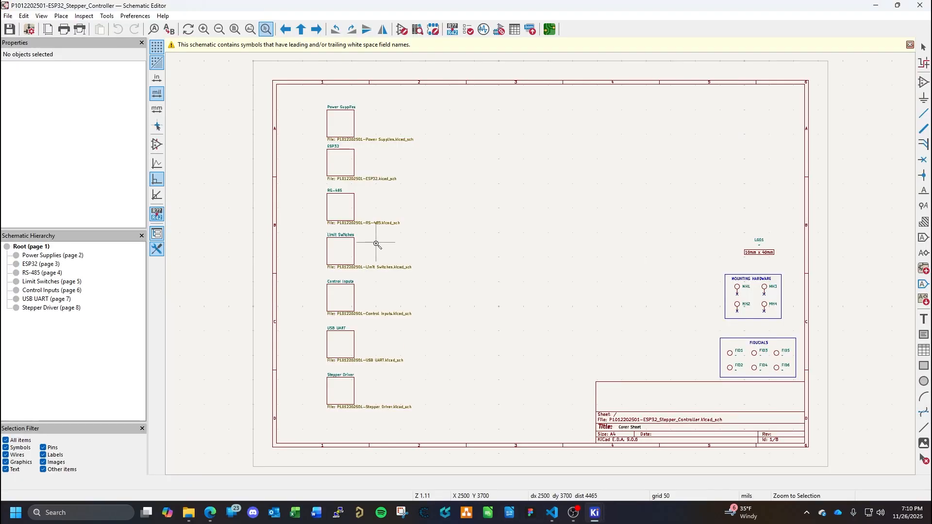
pyautogui.hscroll(-1, 772, 358)
pyautogui.hscroll(1, 780, 357)
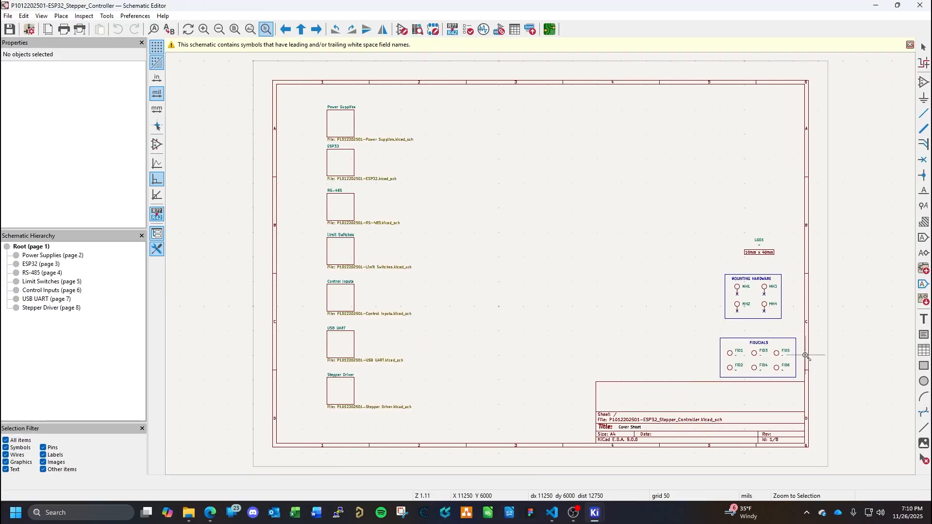
pyautogui.press('Escape')
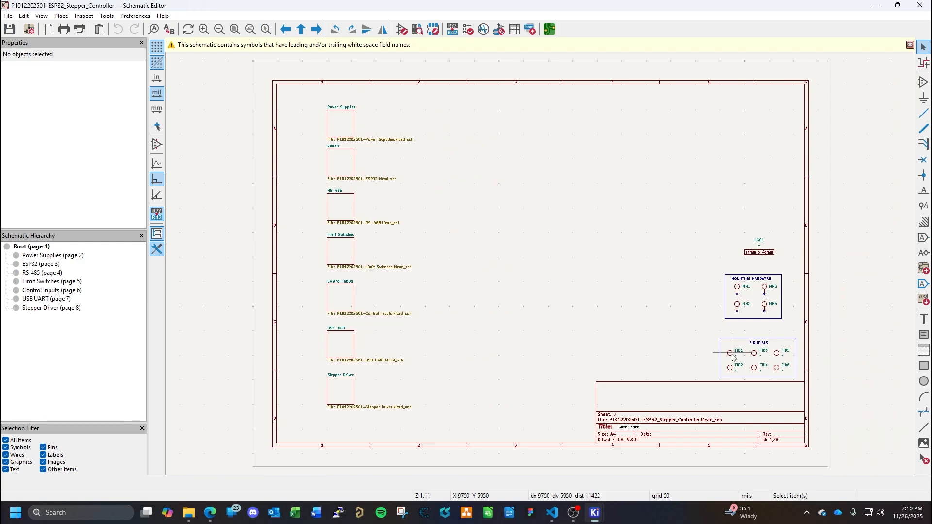
pyautogui.click(733, 355)
pyautogui.rightClick(732, 355)
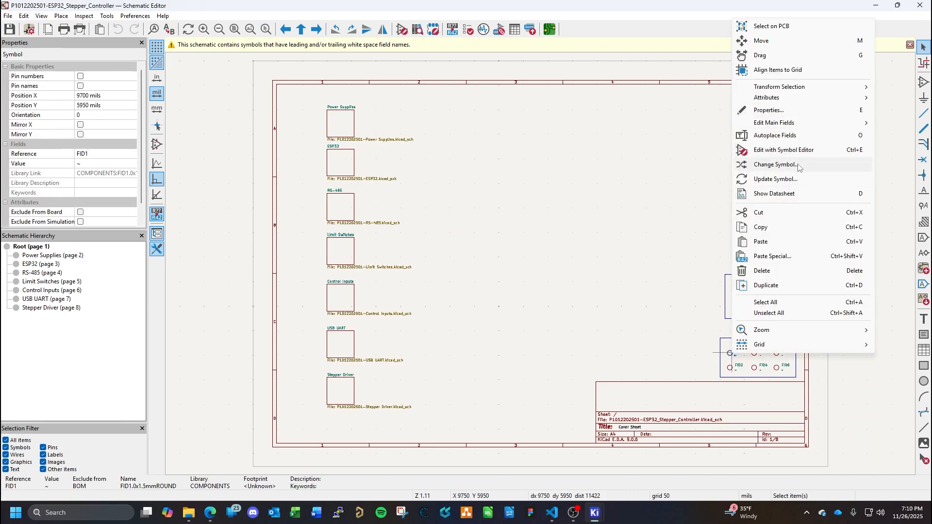
pyautogui.click(796, 179)
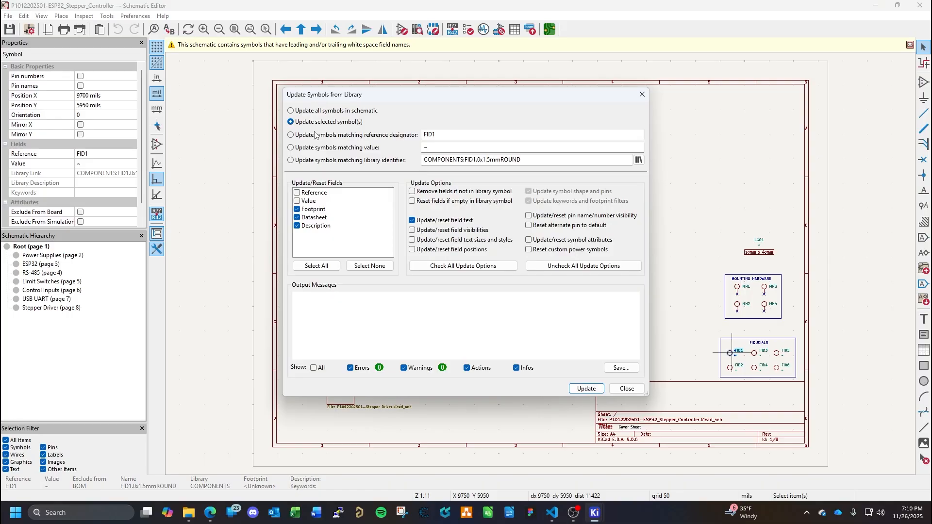
# - Update all symbols in the schematic from the library with field text resetting turned off, and save the schematic
pyautogui.click(293, 111)
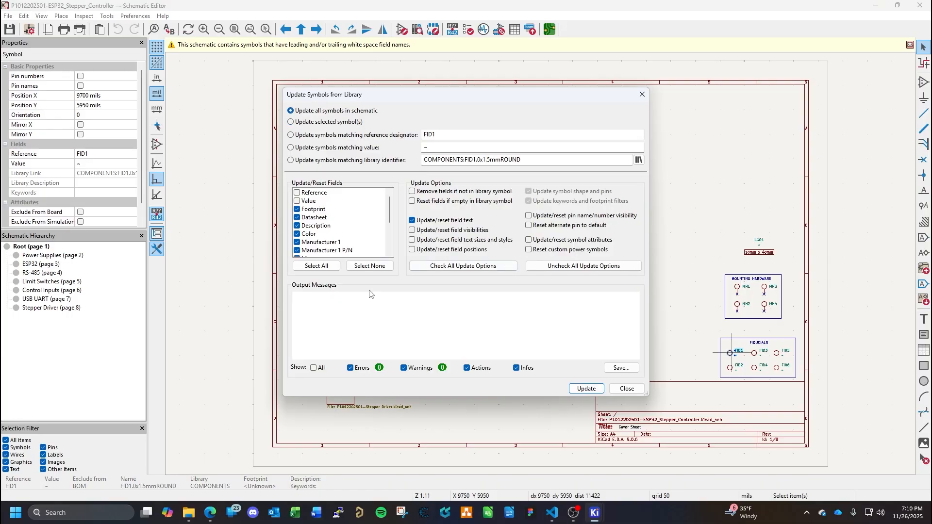
pyautogui.click(412, 231)
pyautogui.click(412, 240)
pyautogui.click(412, 231)
pyautogui.click(412, 221)
pyautogui.click(585, 391)
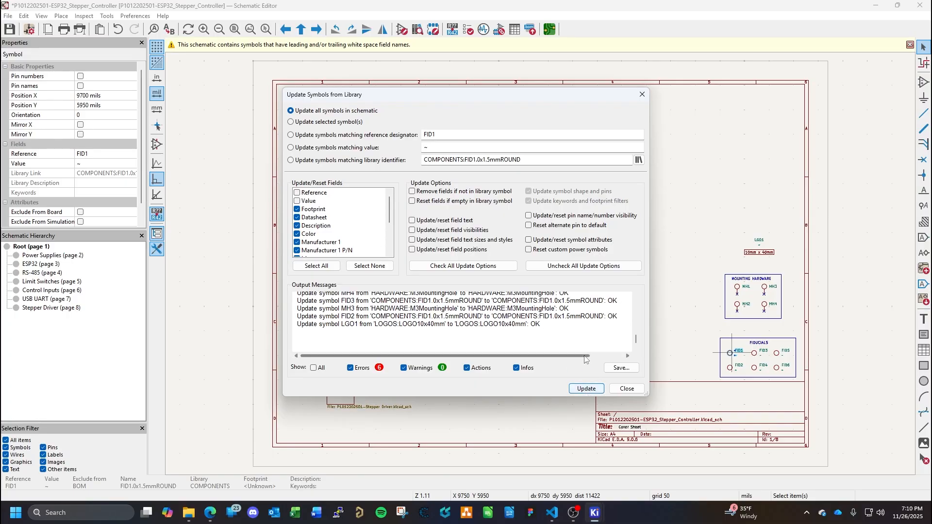
pyautogui.click(626, 389)
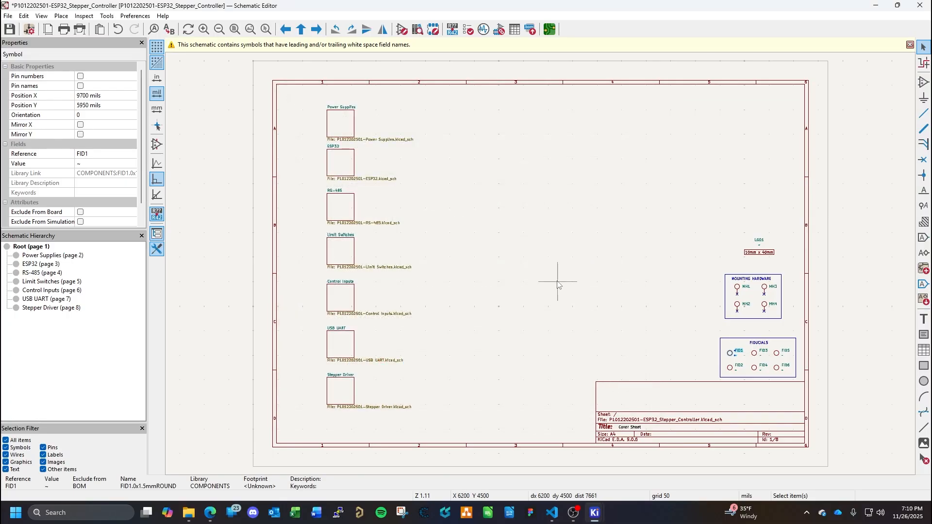
pyautogui.hotkey('ctrl', 's')
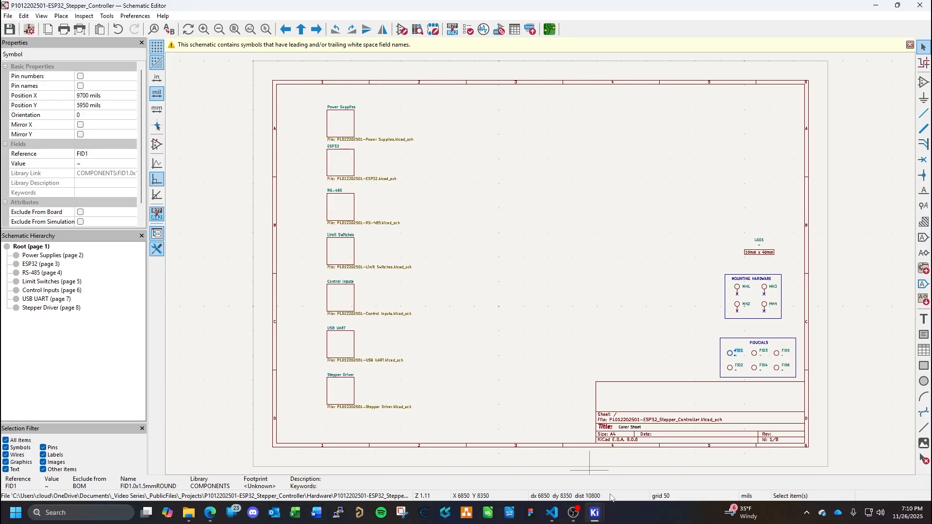
# - Switch to the board, recheck the pending schematic changes for fiducial footprint errors, and close the preview without applying
pyautogui.moveTo(604, 518)
pyautogui.click(679, 448)
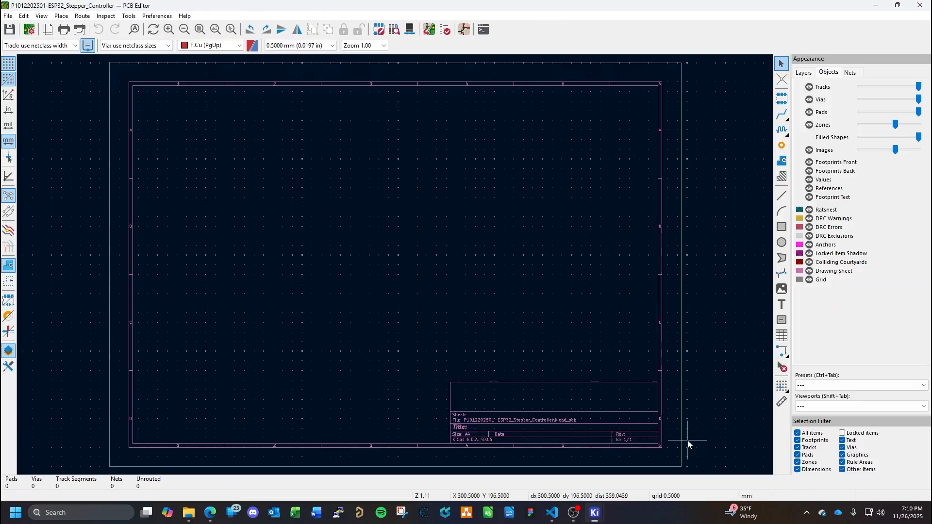
pyautogui.click(129, 16)
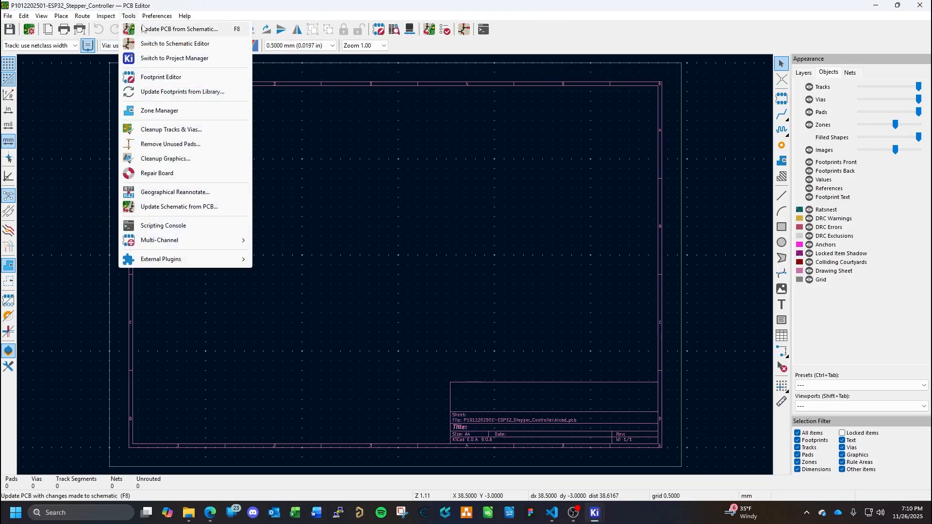
pyautogui.click(160, 28)
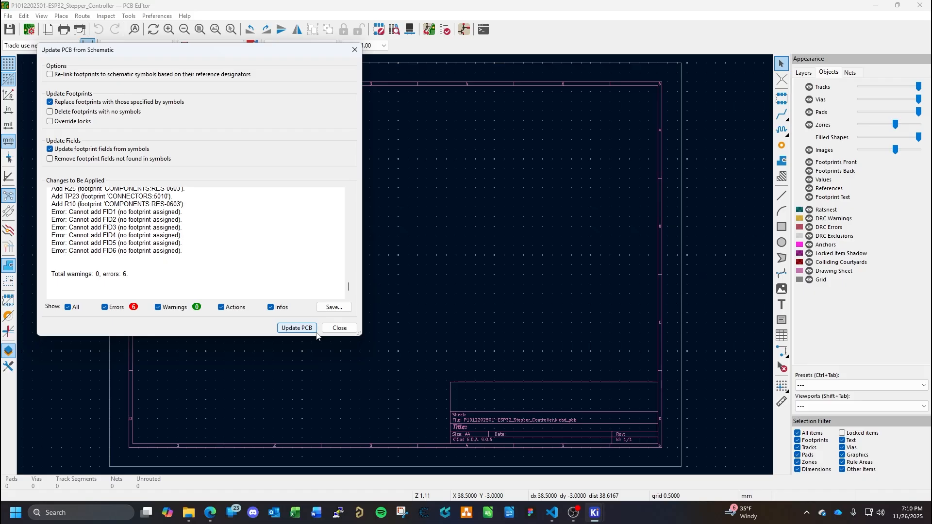
pyautogui.click(340, 329)
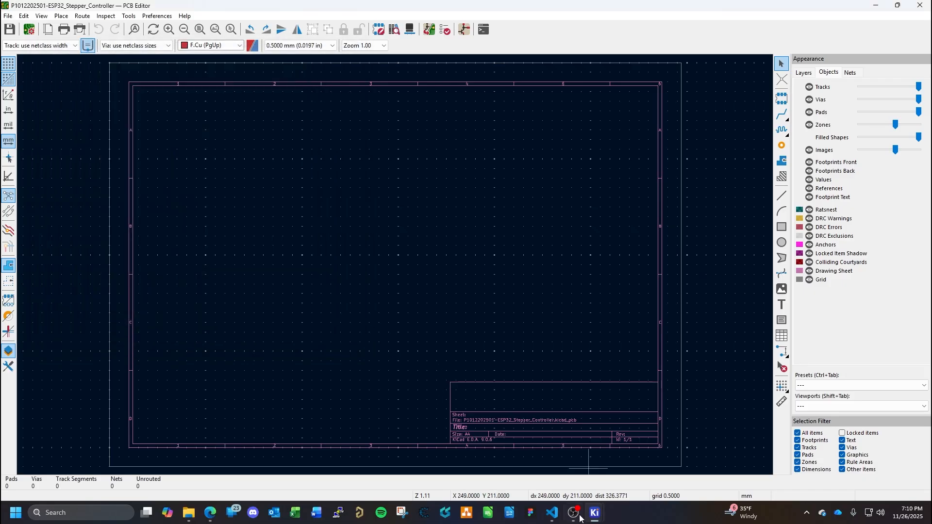
# - Switch to the project manager, launch the Symbol Editor and load the FID1.0x1.5mmROUND symbol from the COMPONENTS library
pyautogui.moveTo(596, 516)
pyautogui.click(504, 437)
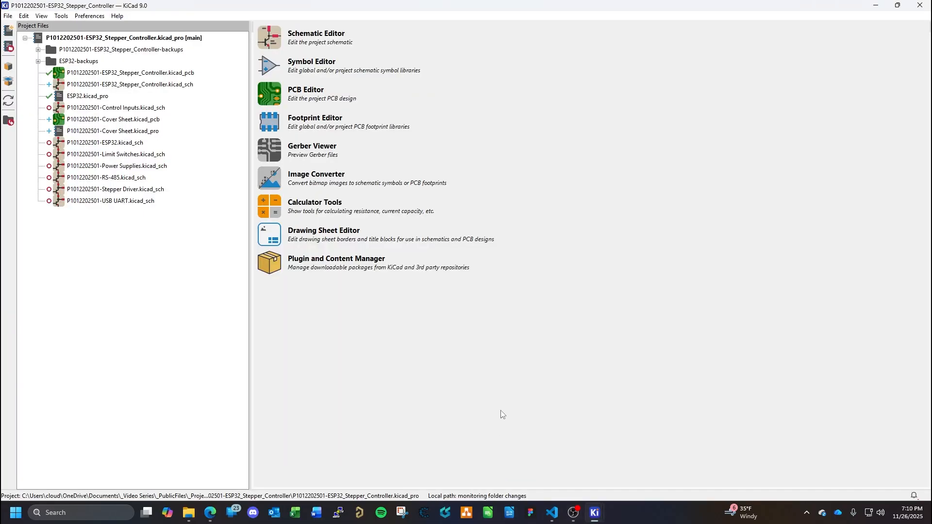
pyautogui.click(271, 71)
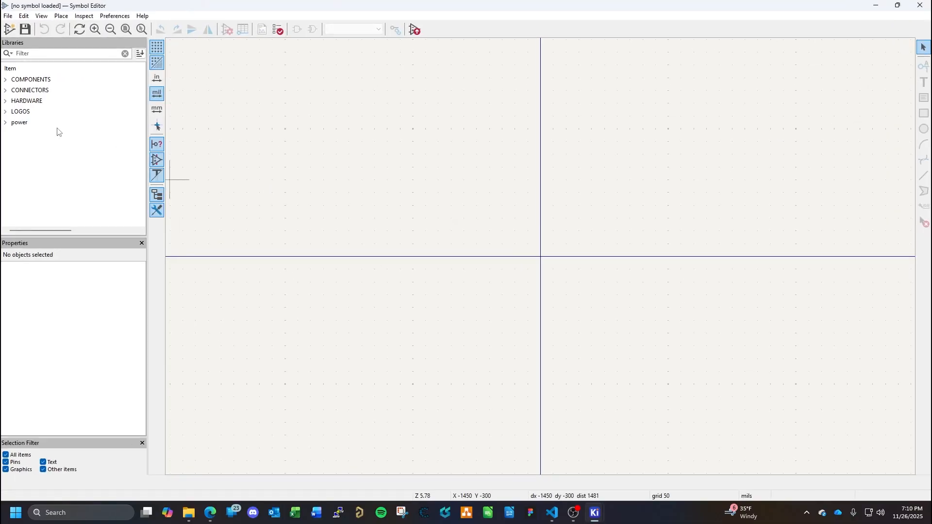
pyautogui.click(5, 81)
pyautogui.scroll(-1, 57, 190)
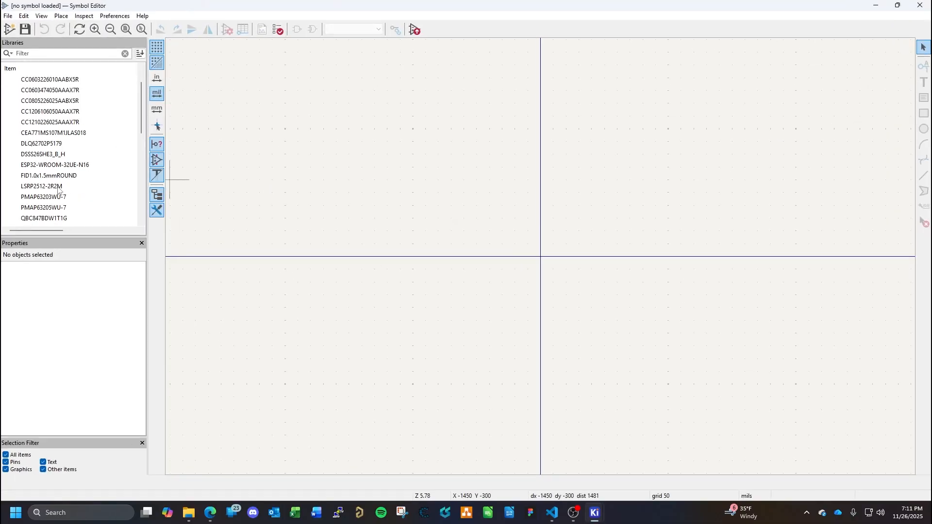
pyautogui.doubleClick(50, 176)
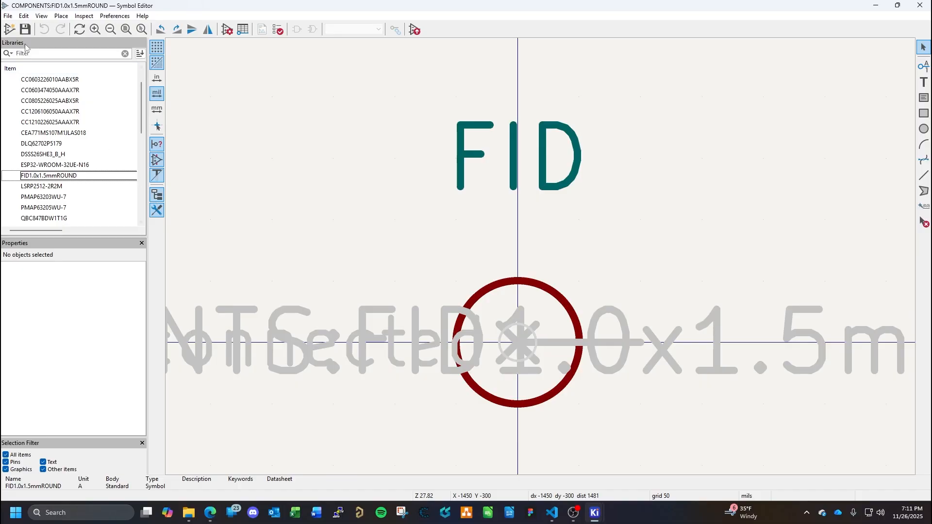
# - Check the footprint assigned in the fiducial symbol's properties, accept the properties and save the symbol
pyautogui.click(7, 16)
pyautogui.click(103, 211)
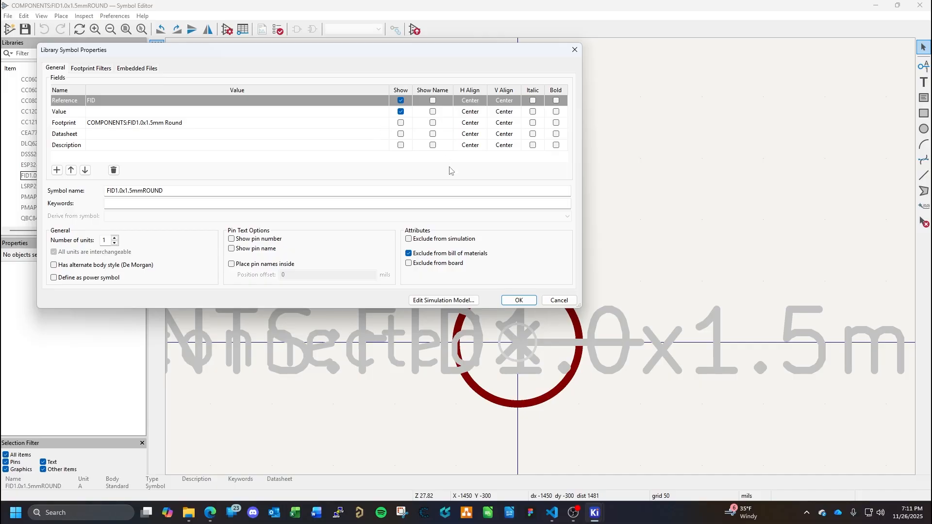
pyautogui.click(518, 300)
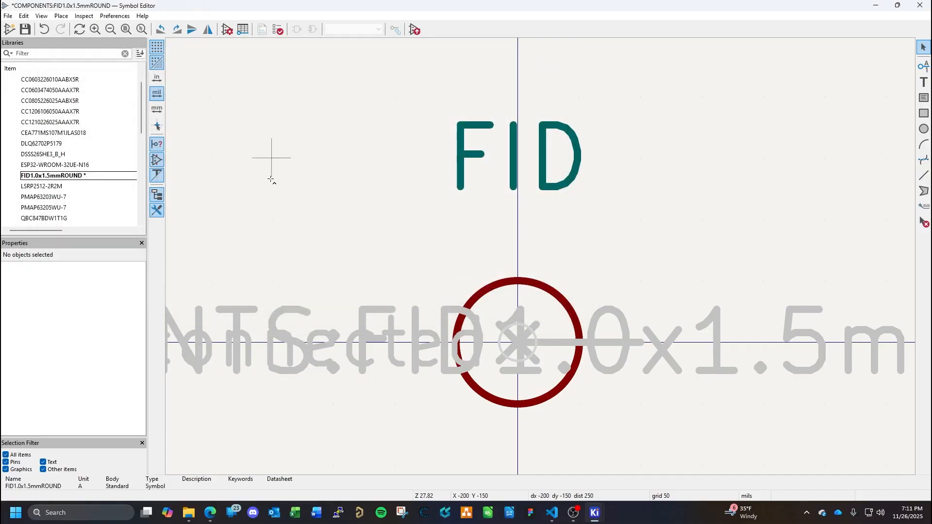
pyautogui.hotkey('ctrl', 's')
pyautogui.rightClick(68, 179)
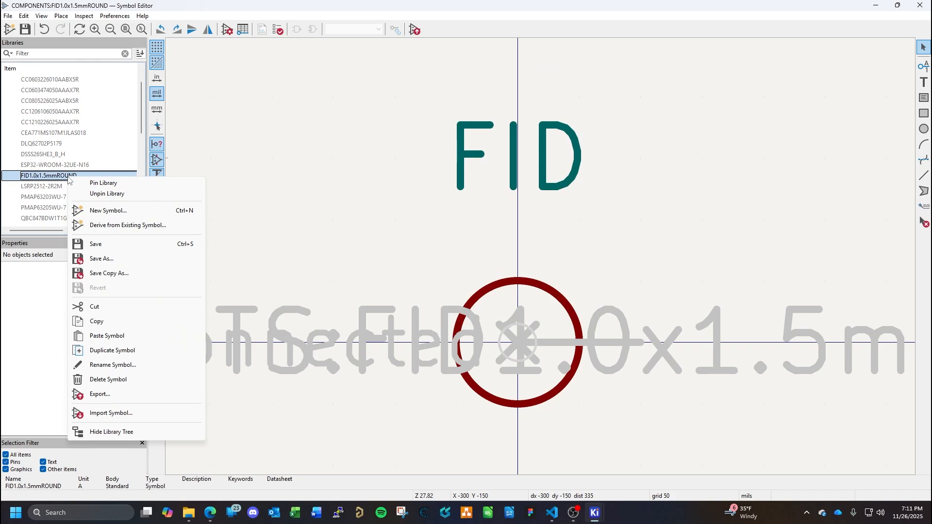
pyautogui.click(328, 195)
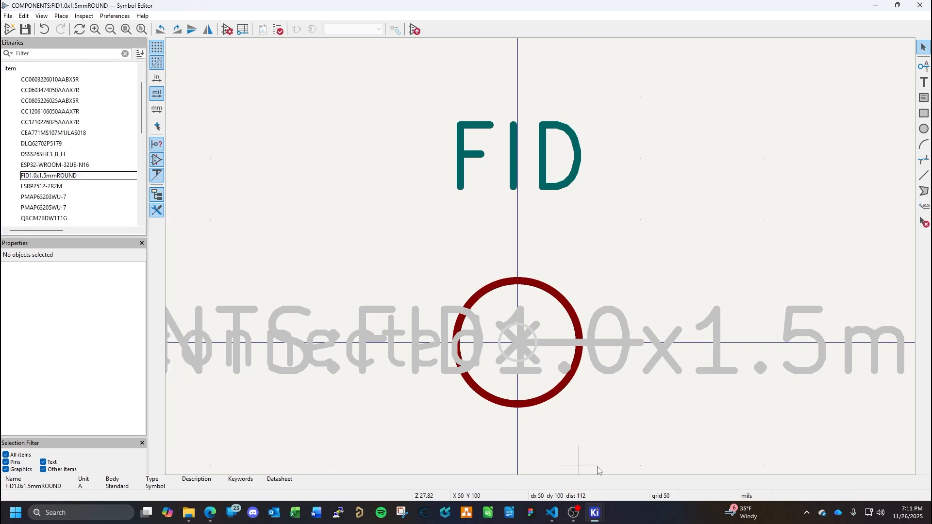
# - In the schematic, try to update symbols matching reference designator FID from the library, with all fields and update options enabled
pyautogui.moveTo(602, 518)
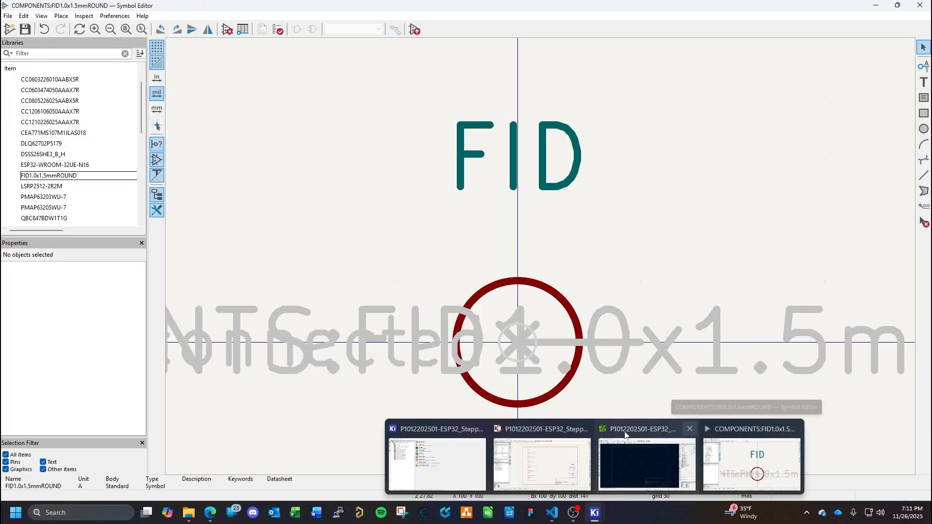
pyautogui.click(543, 432)
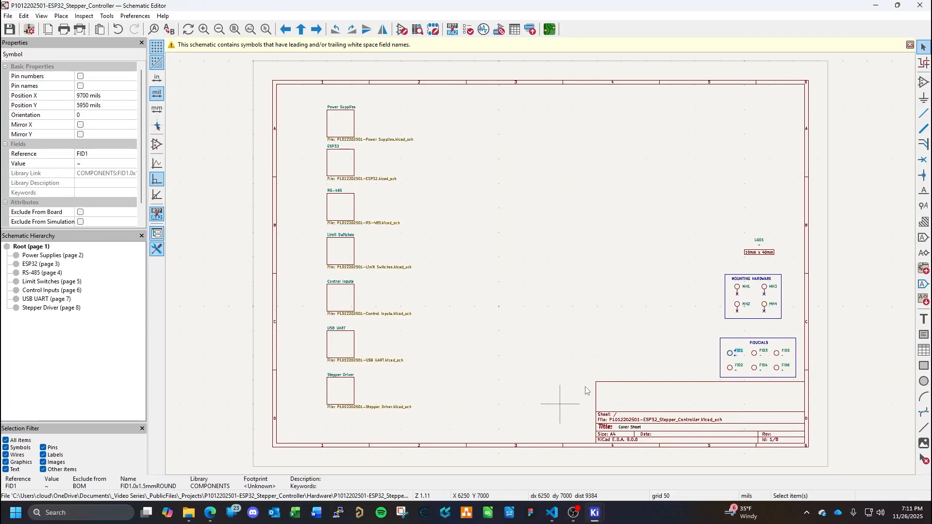
pyautogui.rightClick(731, 357)
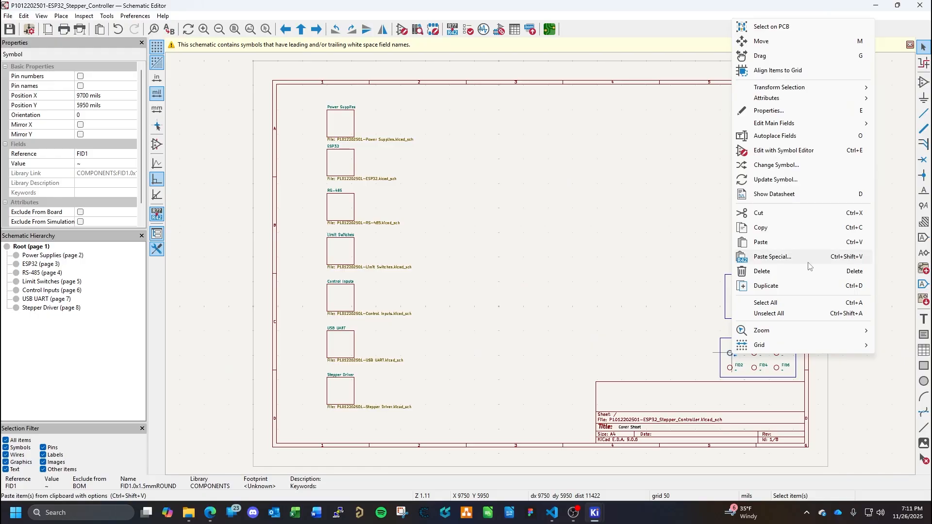
pyautogui.click(786, 182)
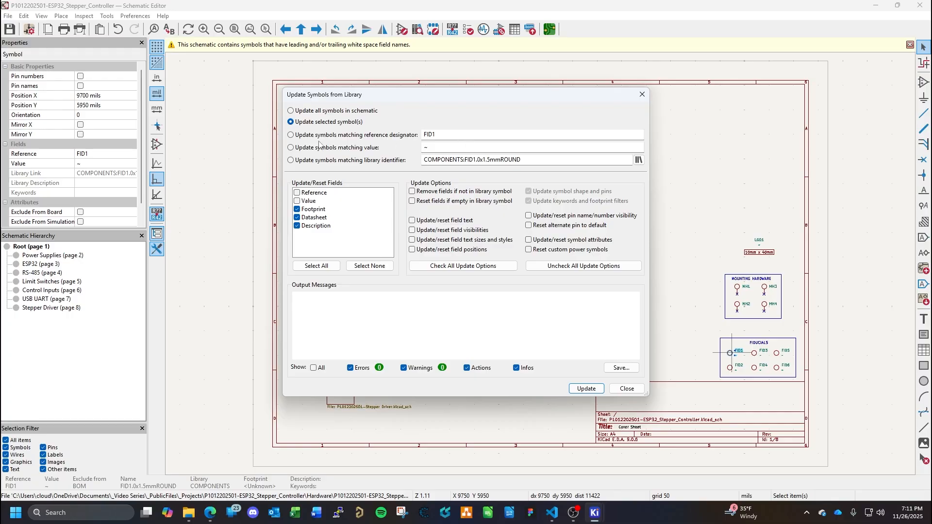
pyautogui.click(454, 134)
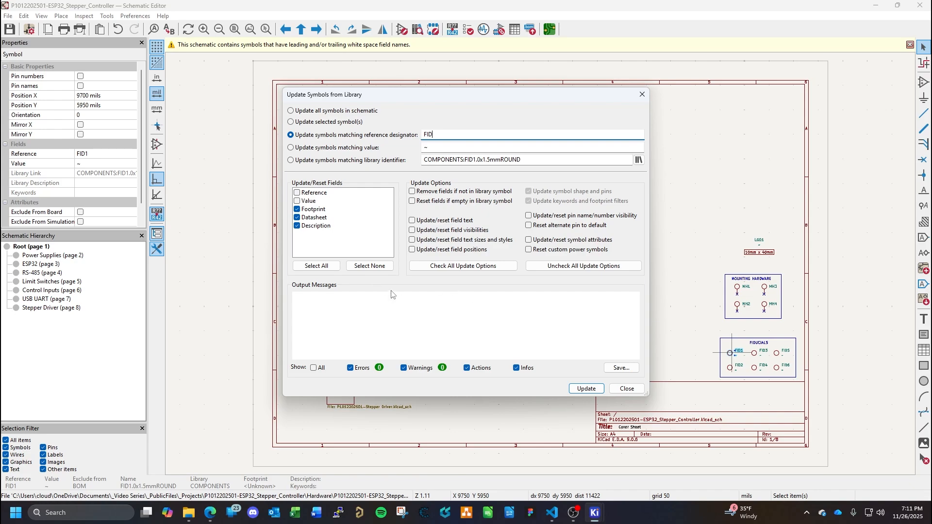
pyautogui.click(317, 266)
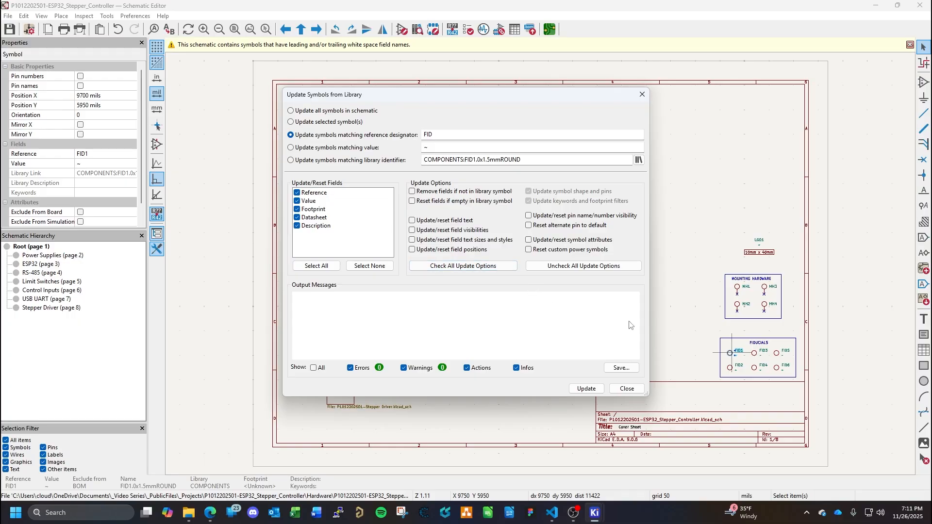
pyautogui.click(480, 267)
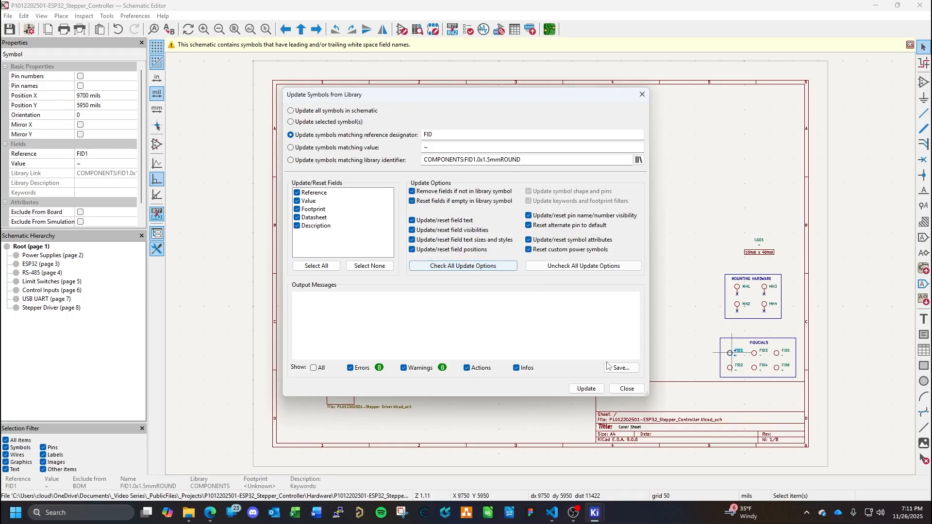
pyautogui.click(587, 389)
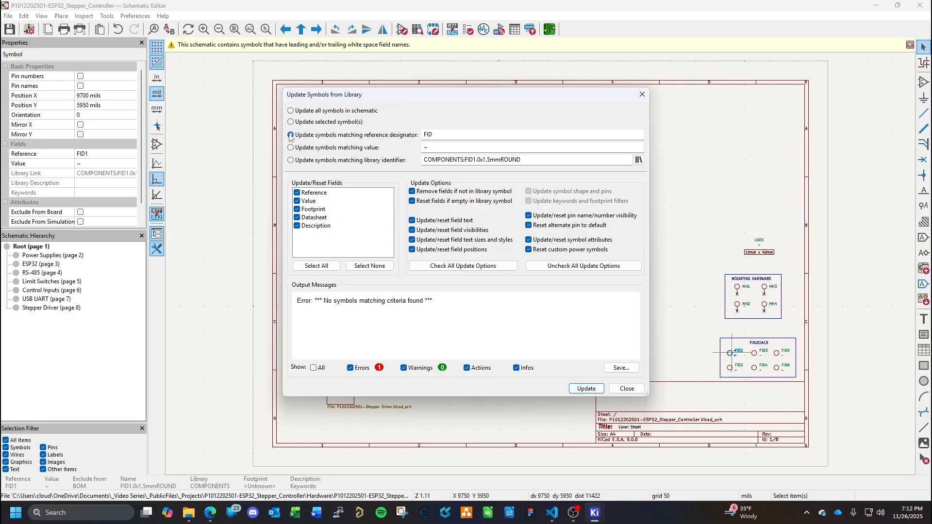
# - Update all symbols matching library identifier COMPONENTS:FID1.0x1.5mmROUND from the library, and save the schematic
pyautogui.click(470, 137)
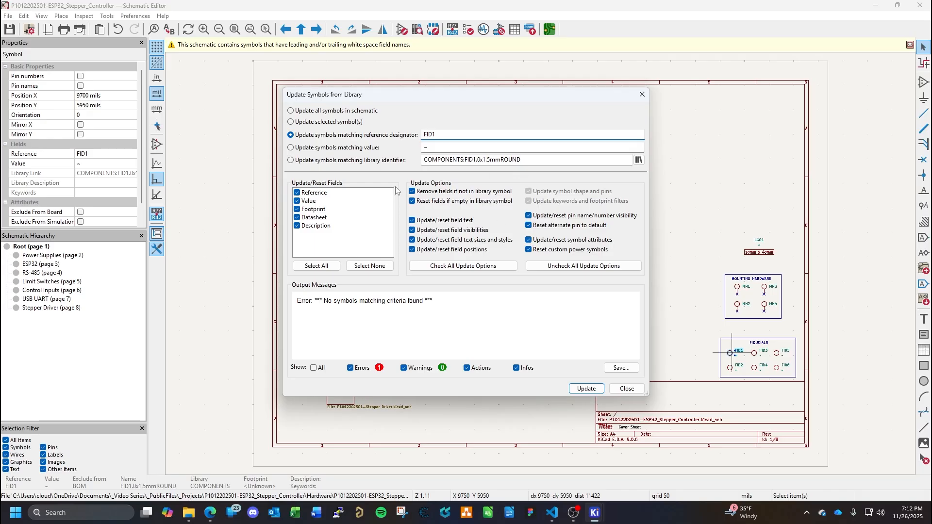
pyautogui.click(291, 160)
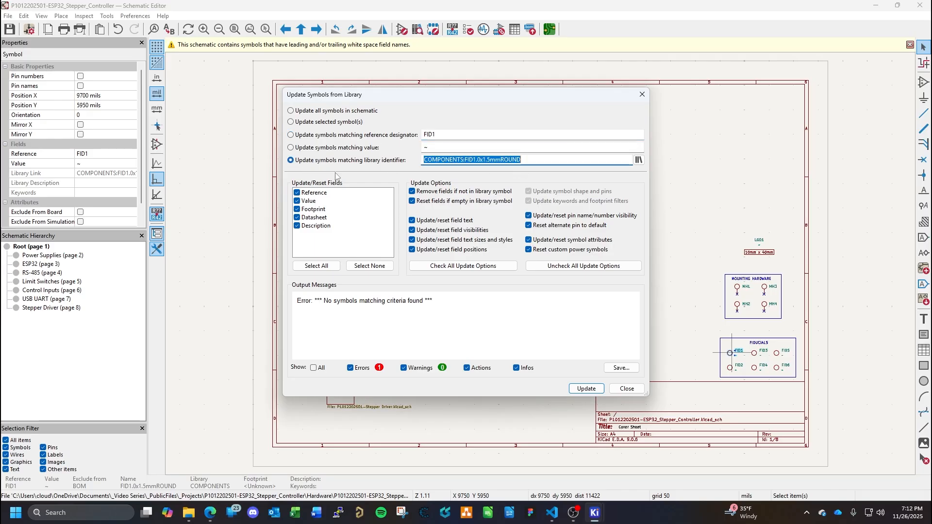
pyautogui.click(586, 388)
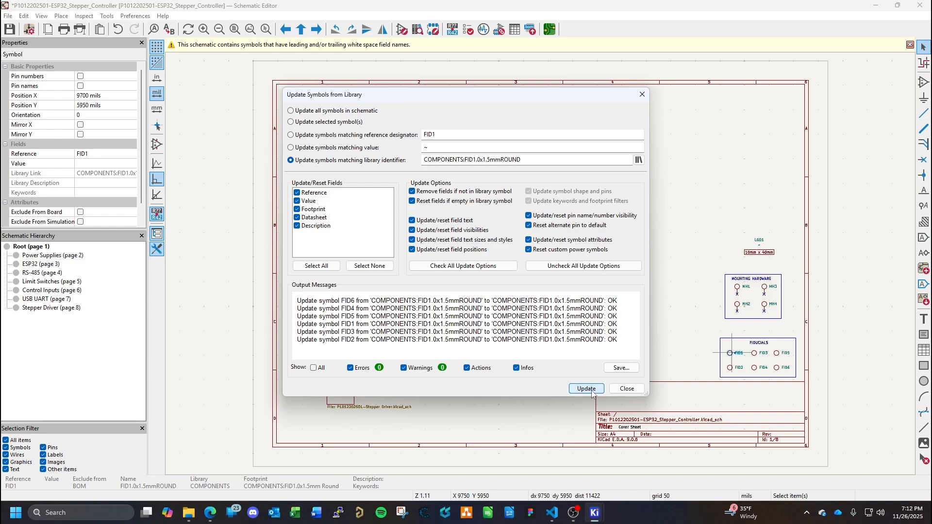
pyautogui.click(626, 389)
pyautogui.click(614, 309)
pyautogui.hotkey('ctrl', 's')
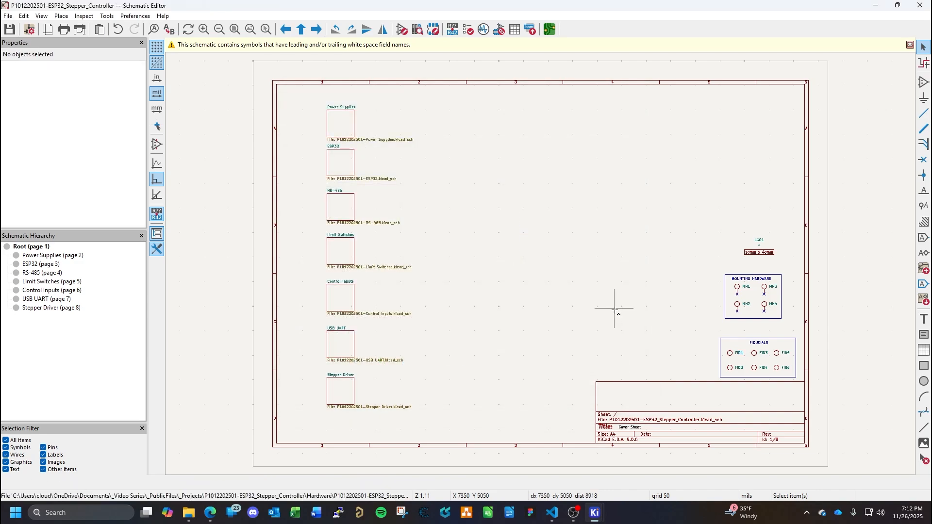
pyautogui.click(909, 46)
# - Switch to the board and update the PCB from the schematic, replacing footprints and updating footprint fields from symbols
pyautogui.moveTo(595, 513)
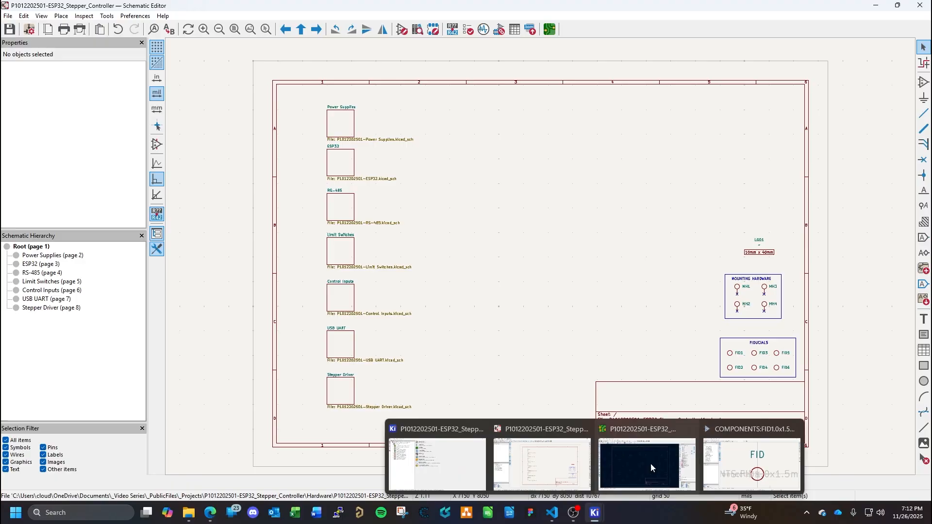
pyautogui.click(661, 437)
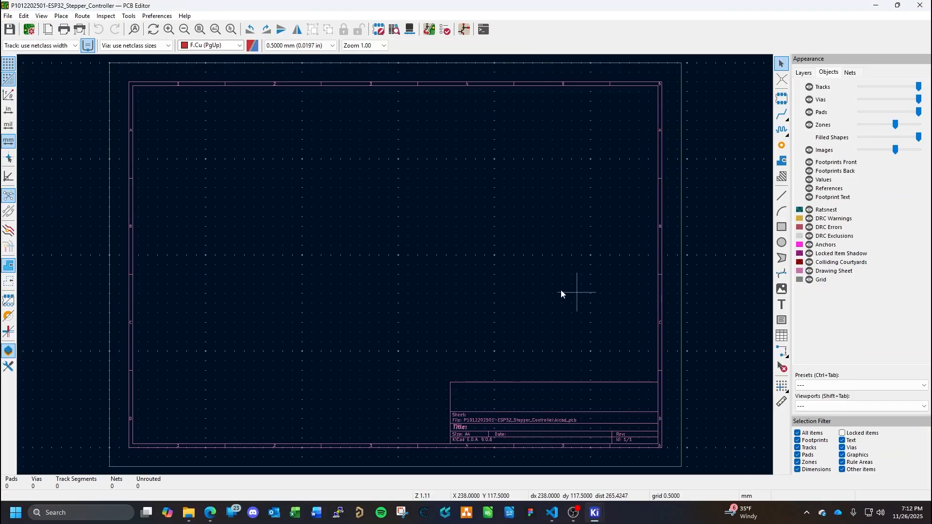
pyautogui.click(132, 16)
pyautogui.click(165, 28)
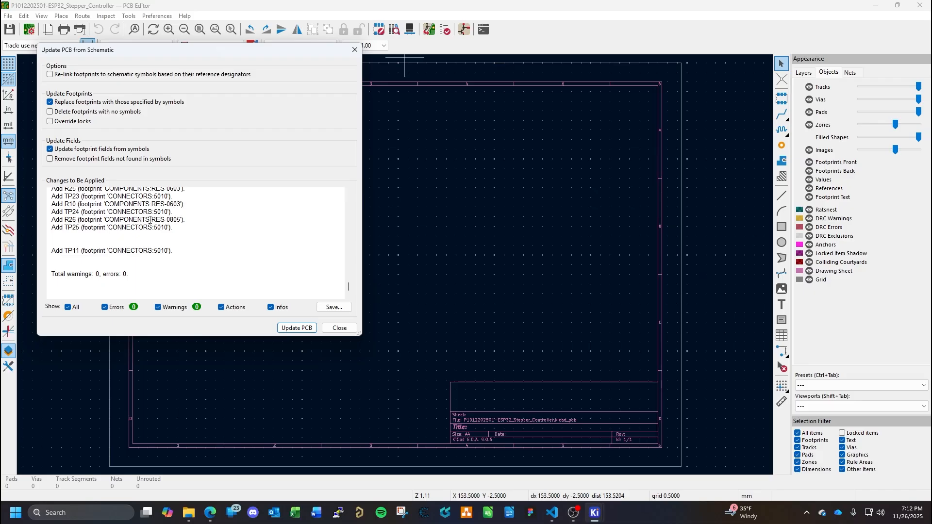
pyautogui.click(303, 329)
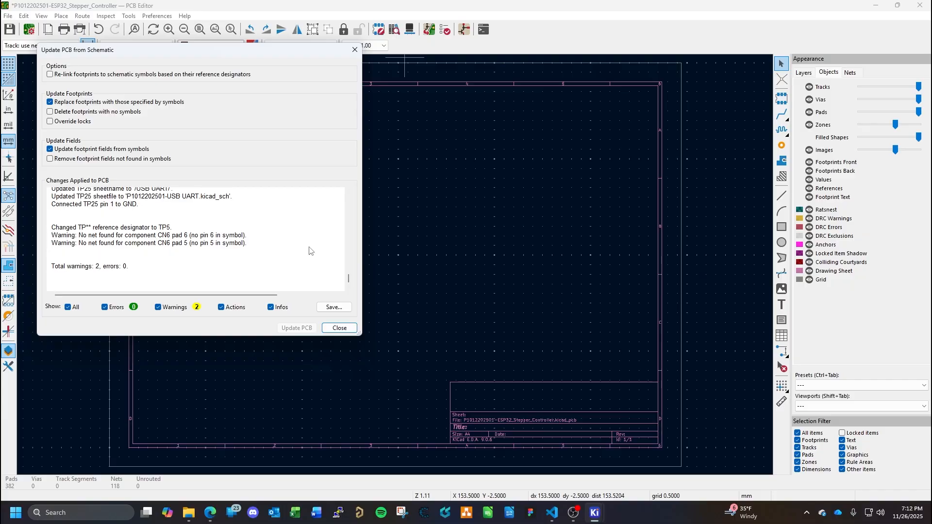
# - Close the update report and place the imported footprint group outside the drawing sheet, beside its right edge
pyautogui.click(339, 328)
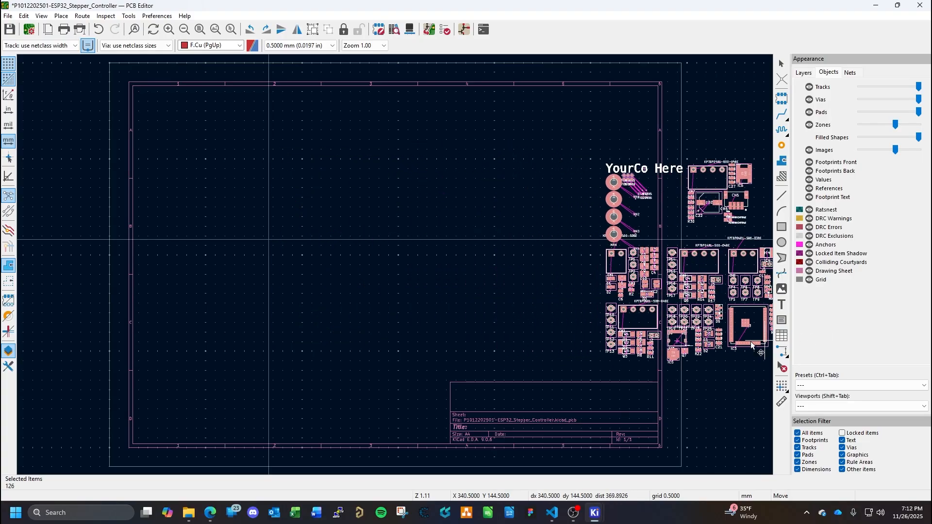
pyautogui.moveTo(727, 343); pyautogui.dragTo(520, 332, button='middle')
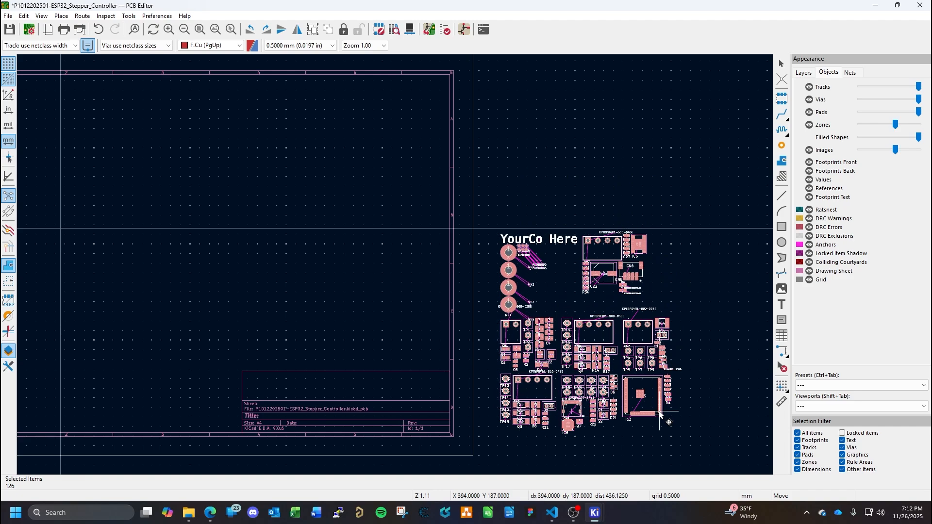
pyautogui.click(659, 410)
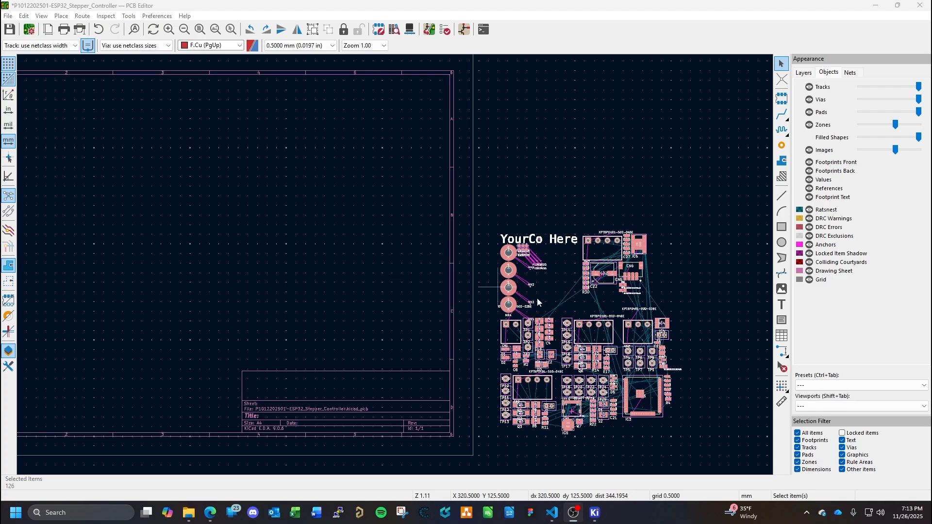
# - Move the MH3 fabrication-layer reference text next to its mounting hole pad
pyautogui.scroll(5, 533, 290)
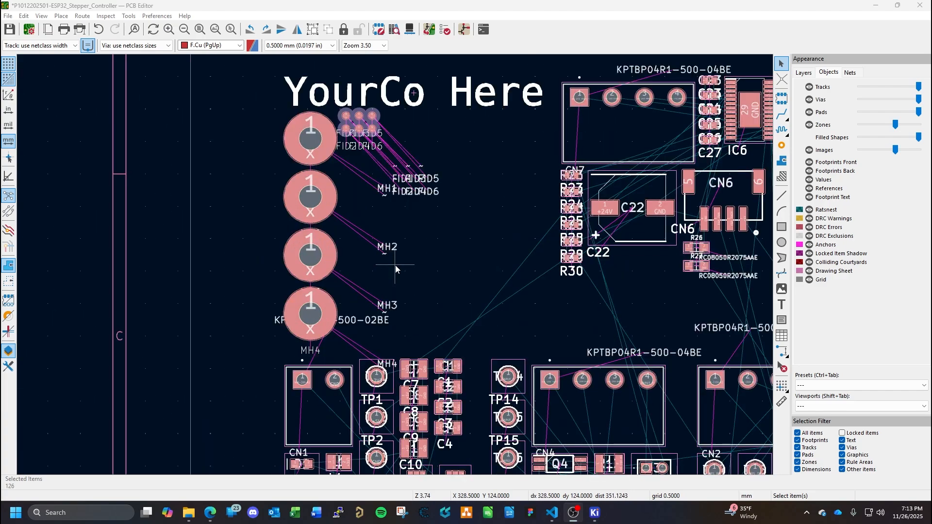
pyautogui.click(393, 307)
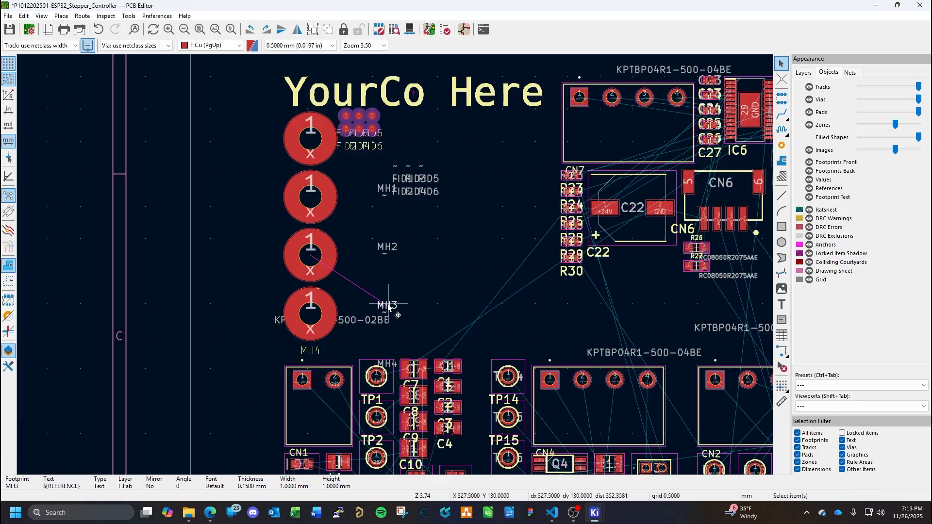
pyautogui.press('m')
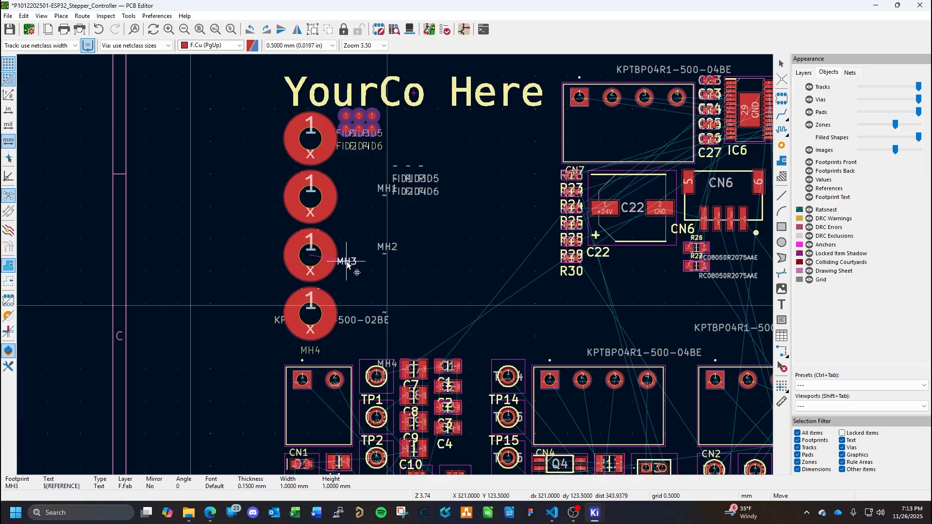
pyautogui.click(351, 258)
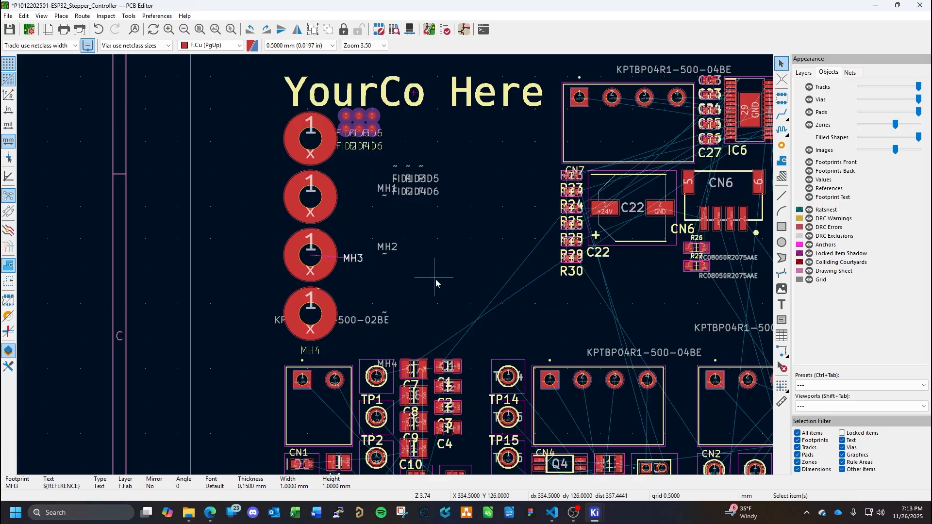
# - Move the MH2 fabrication-layer reference text next to its mounting hole pad and clear the selection
pyautogui.moveTo(435, 278); pyautogui.dragTo(449, 345, button='middle')
pyautogui.click(432, 328)
pyautogui.click(403, 316)
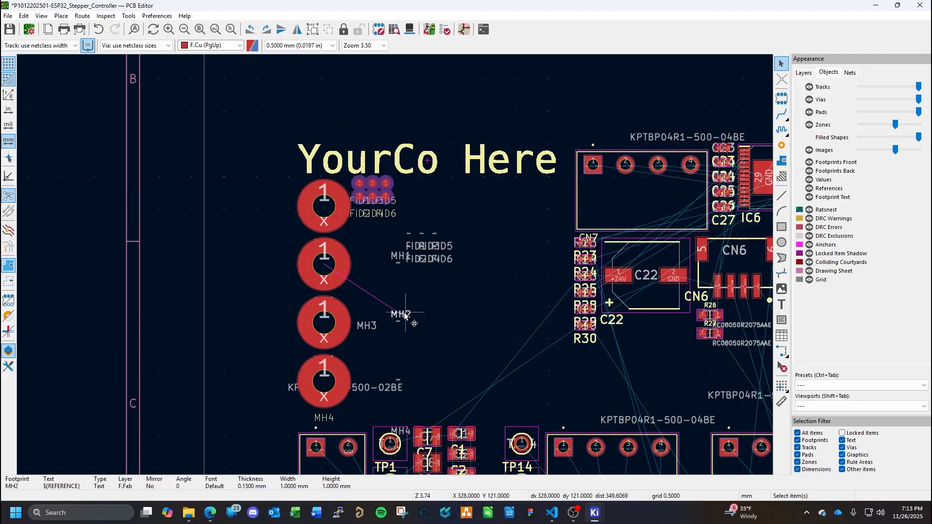
pyautogui.press('m')
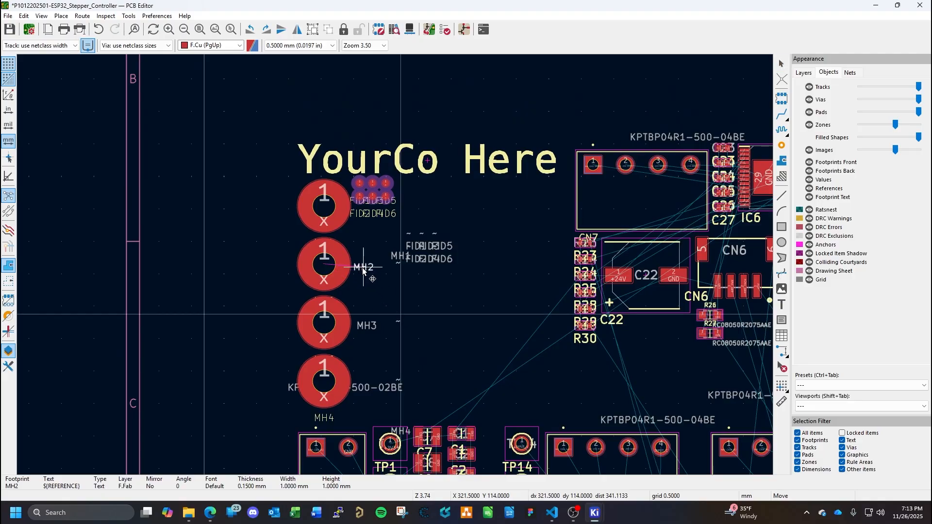
pyautogui.click(363, 271)
pyautogui.rightClick(412, 281)
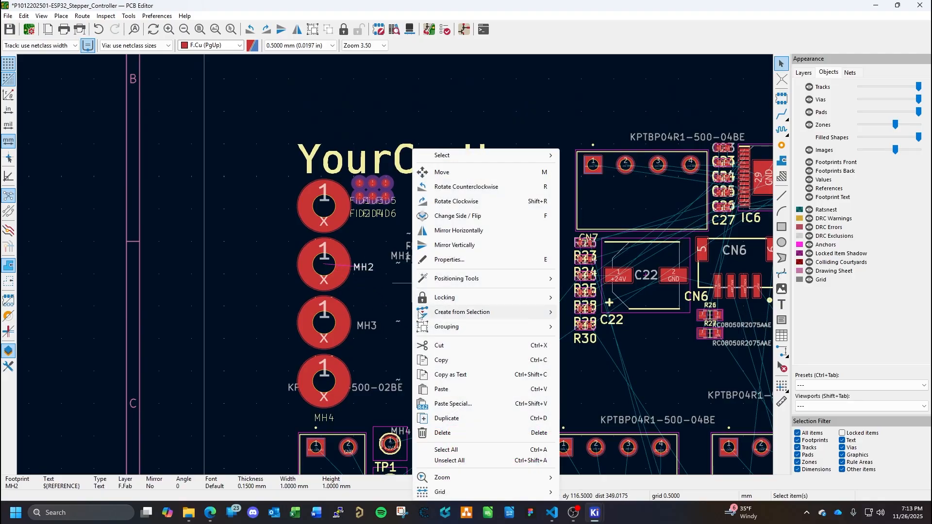
pyautogui.click(459, 127)
pyautogui.scroll(-3, 395, 265)
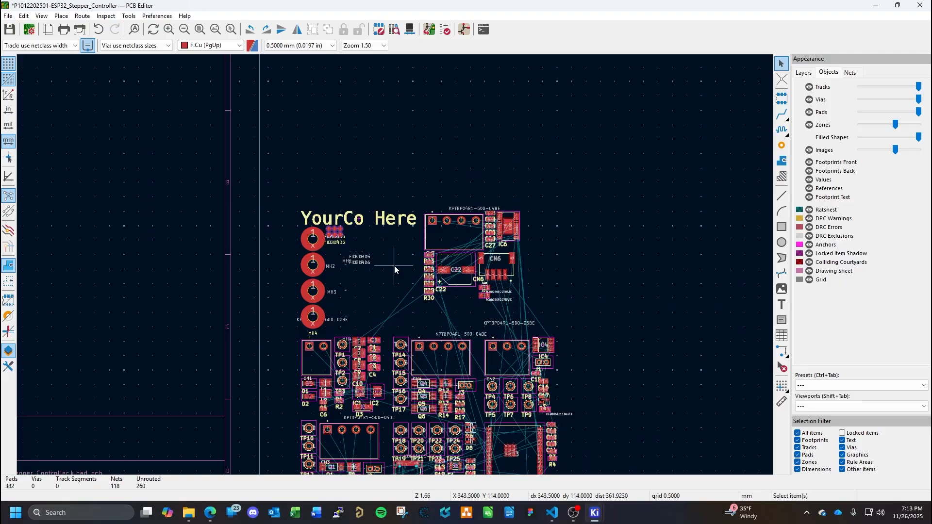
# - Save the board and bring the empty drawing sheet into view
pyautogui.moveTo(585, 328); pyautogui.dragTo(624, 183, button='middle')
pyautogui.scroll(-1, 362, 273)
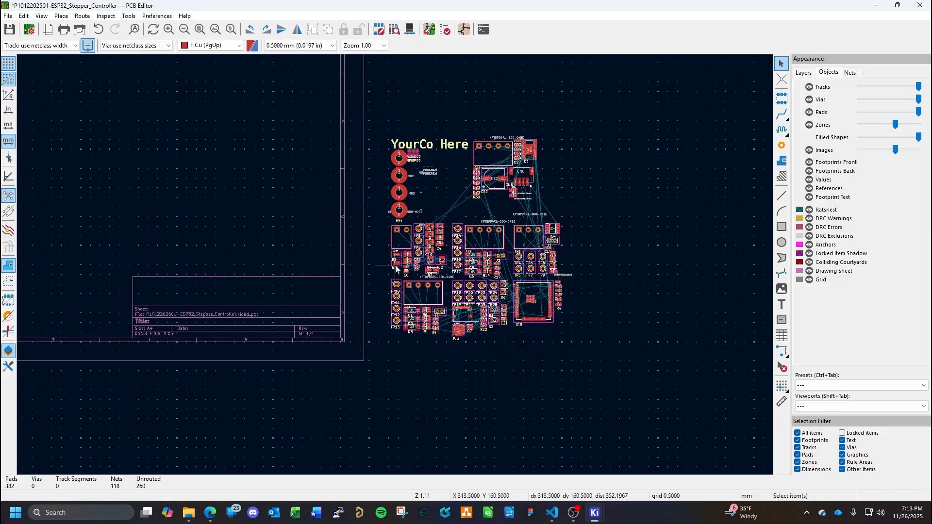
pyautogui.hotkey('ctrl', 's')
pyautogui.moveTo(235, 149)
pyautogui.mouseDown(button='middle')
pyautogui.moveTo(467, 264)
pyautogui.moveTo(500, 267)
pyautogui.mouseUp(button='middle')
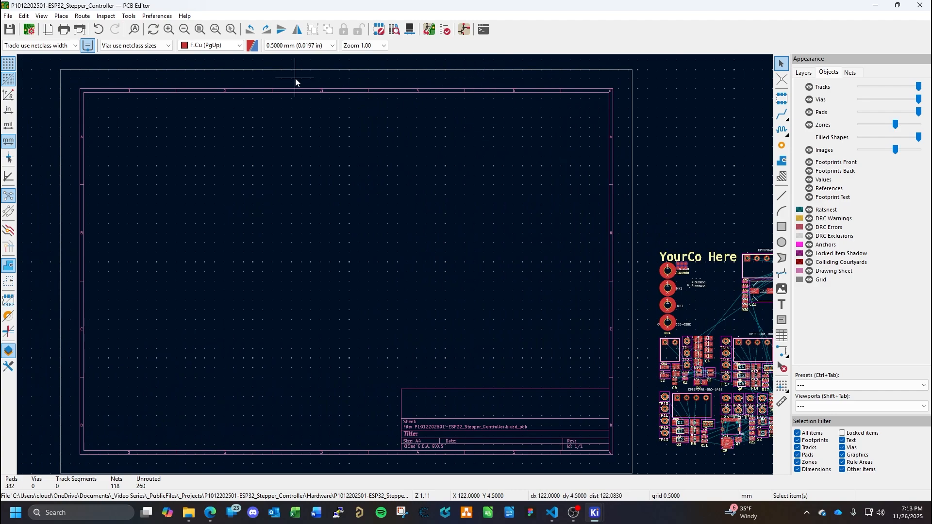
pyautogui.click(130, 16)
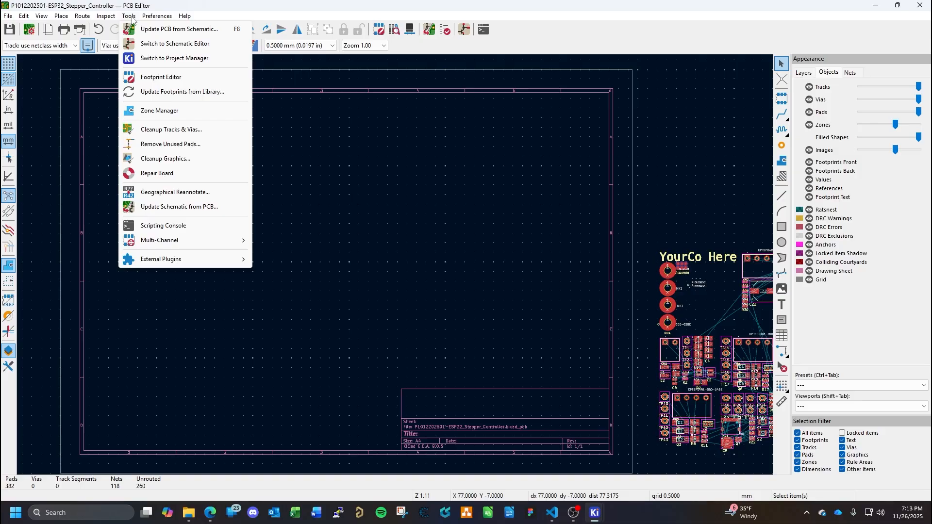
pyautogui.moveTo(152, 19)
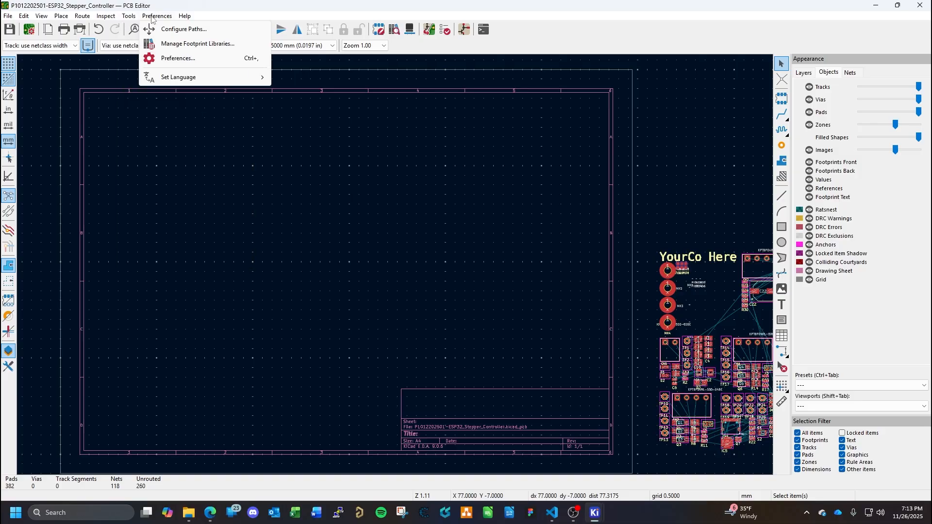
pyautogui.moveTo(81, 18)
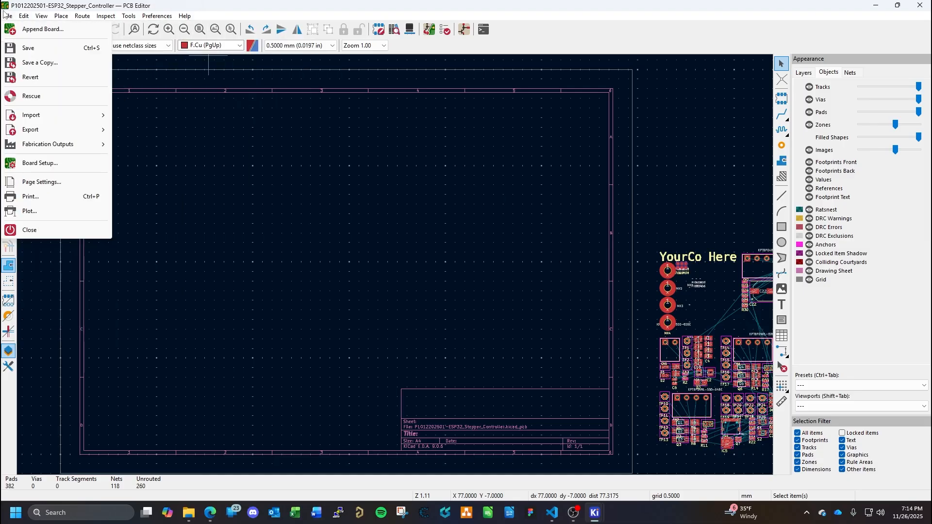
pyautogui.moveTo(184, 16)
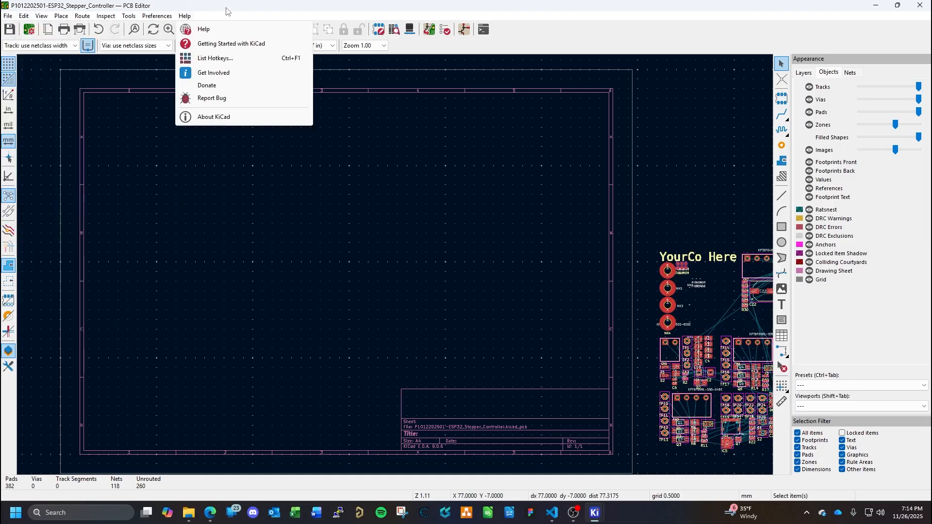
pyautogui.click(531, 18)
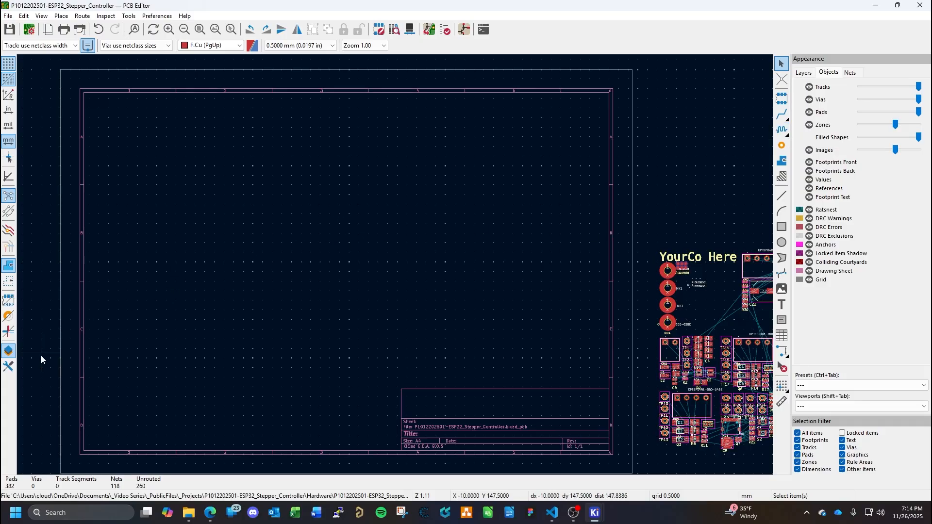
# - Show the properties manager and hide it again
pyautogui.click(8, 367)
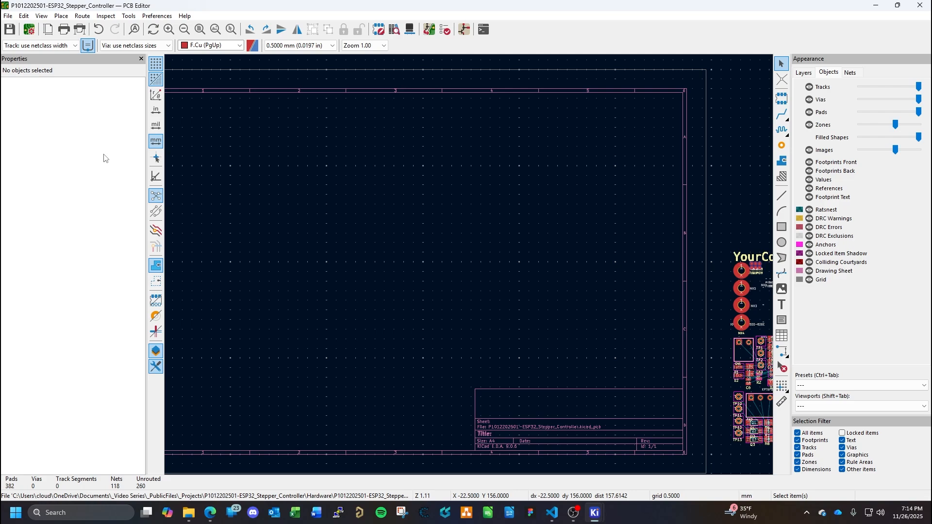
pyautogui.click(141, 58)
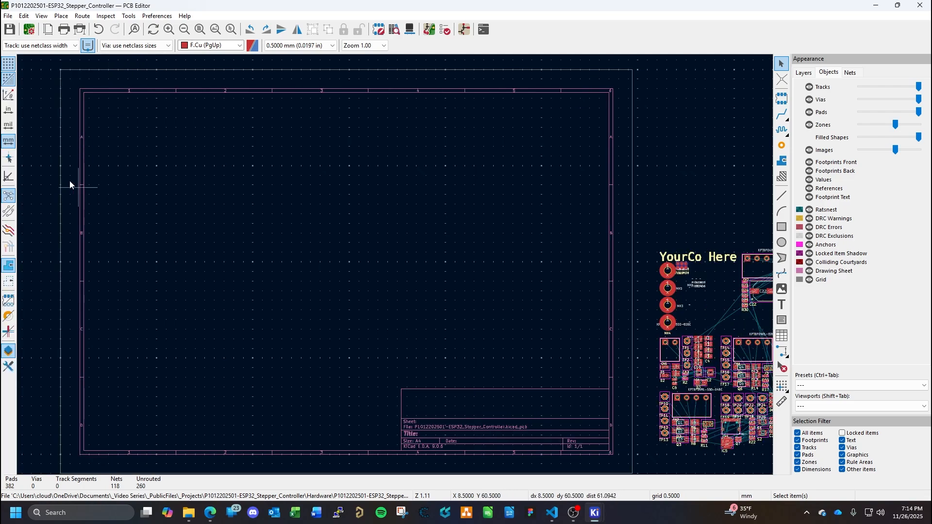
pyautogui.click(9, 216)
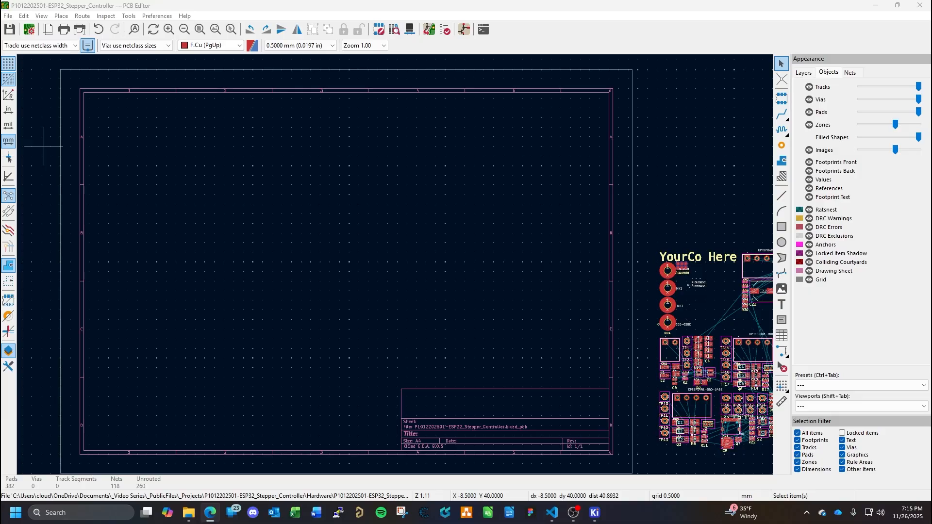
pyautogui.click(492, 247)
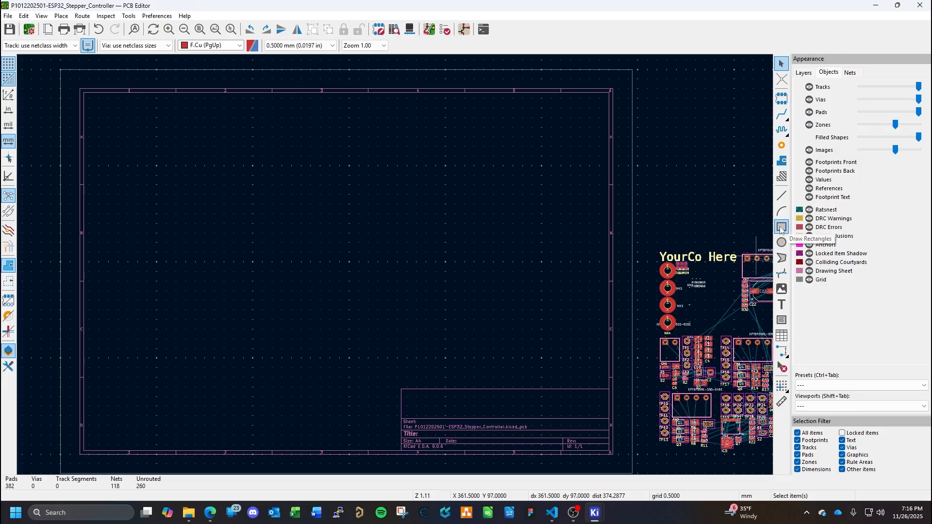
# - Draw a rectangle about 126 by 106.5 mm on the F.Cu layer inside the drawing sheet
pyautogui.click(781, 228)
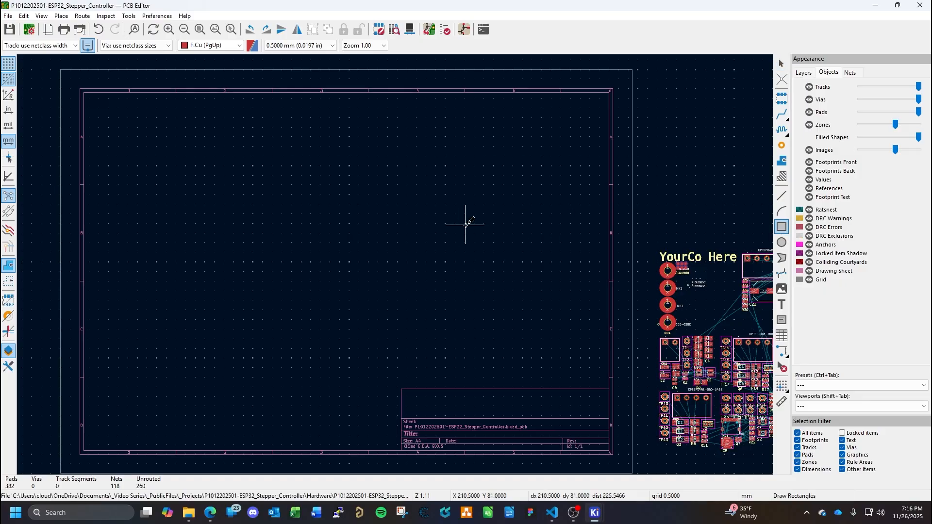
pyautogui.click(210, 153)
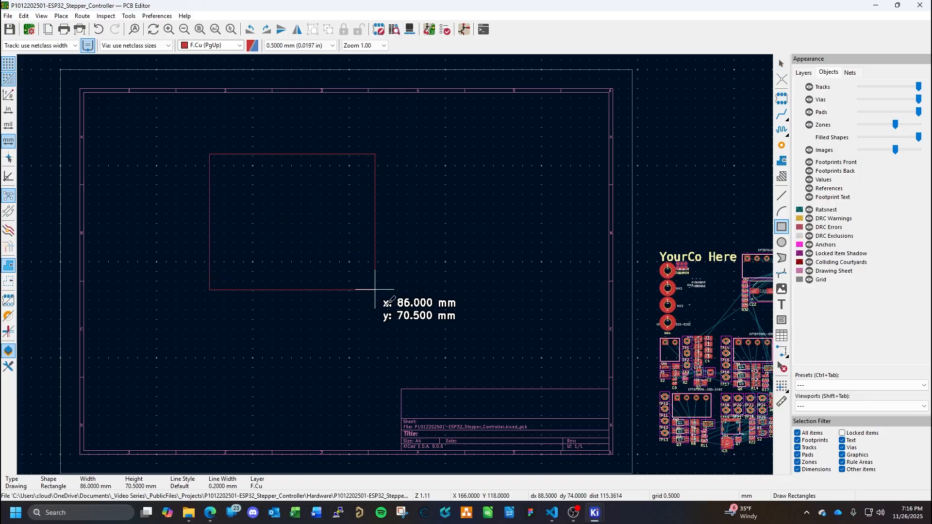
pyautogui.click(452, 359)
pyautogui.press('Escape')
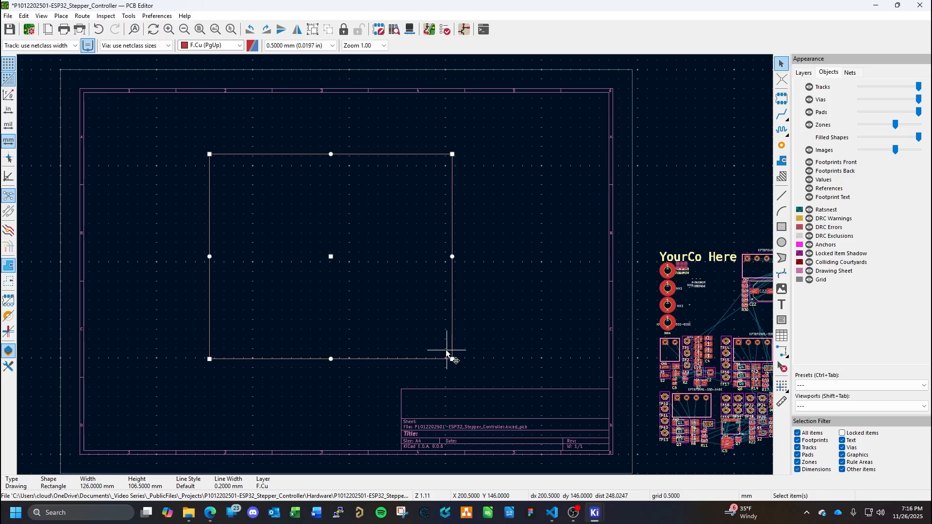
# - Open the rectangle's properties, look through the available layers and close without applying anything
pyautogui.click(435, 357)
pyautogui.doubleClick(435, 359)
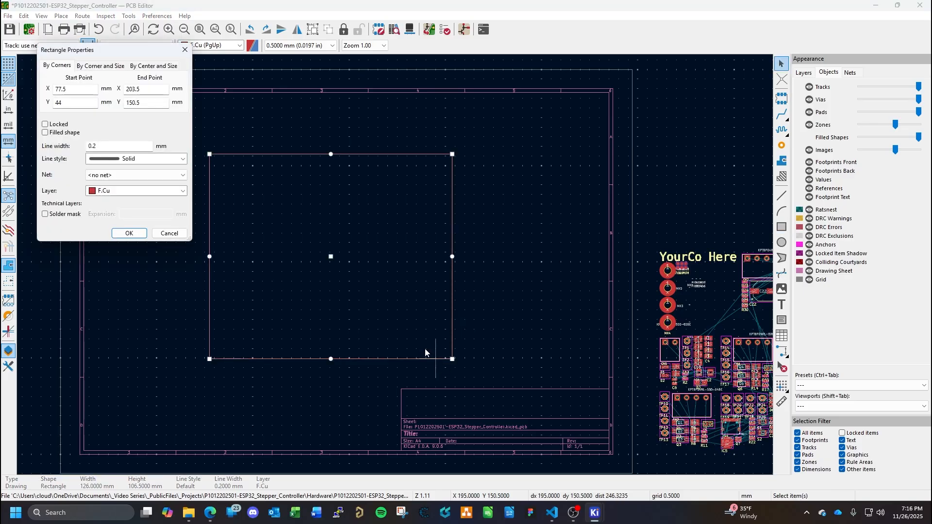
pyautogui.click(183, 191)
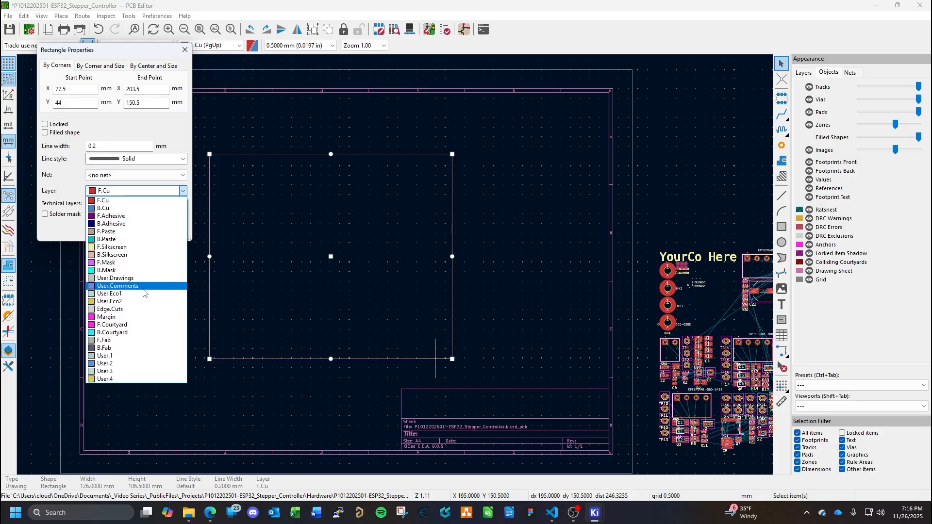
pyautogui.press('Escape')
pyautogui.press('Escape')
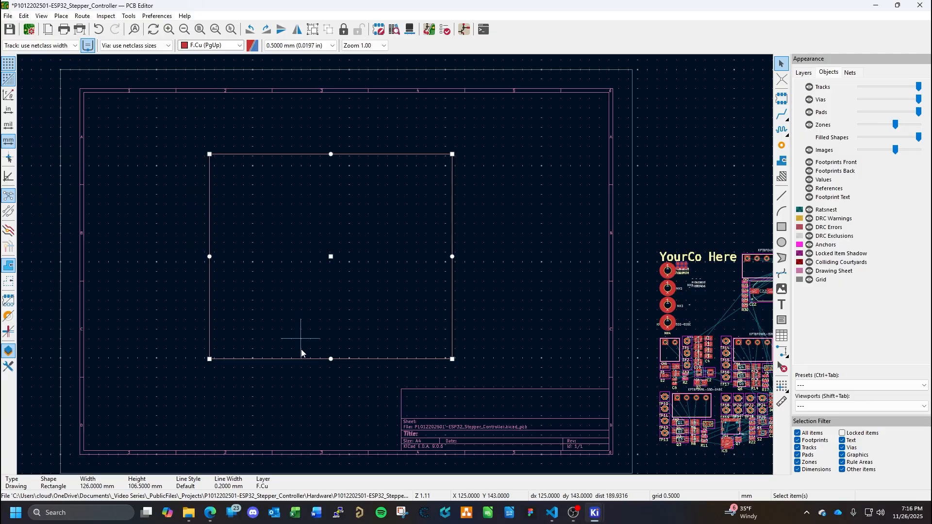
# - Shrink the rectangle to about 86 mm wide, raise its bottom edge, and delete it
pyautogui.moveTo(209, 359); pyautogui.dragTo(286, 340)
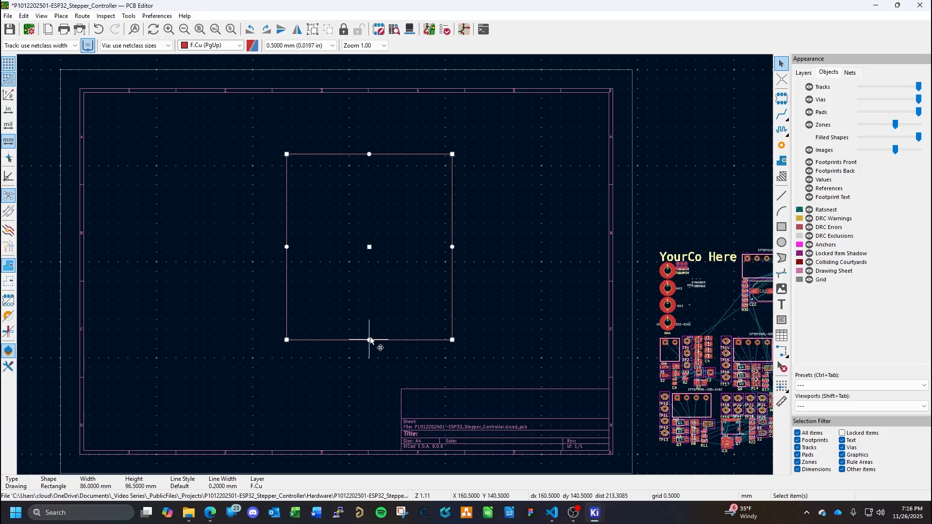
pyautogui.moveTo(370, 339); pyautogui.dragTo(371, 293)
pyautogui.click(461, 273)
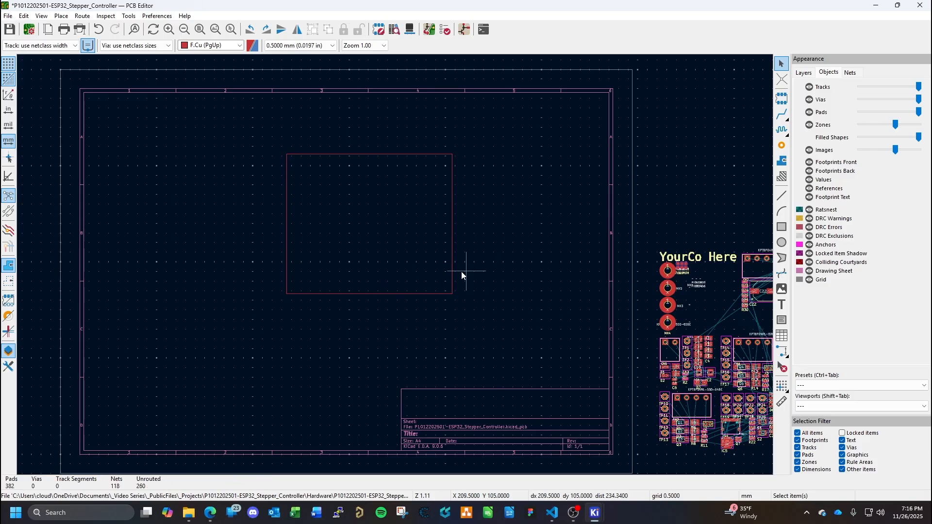
pyautogui.click(452, 275)
pyautogui.press('Delete')
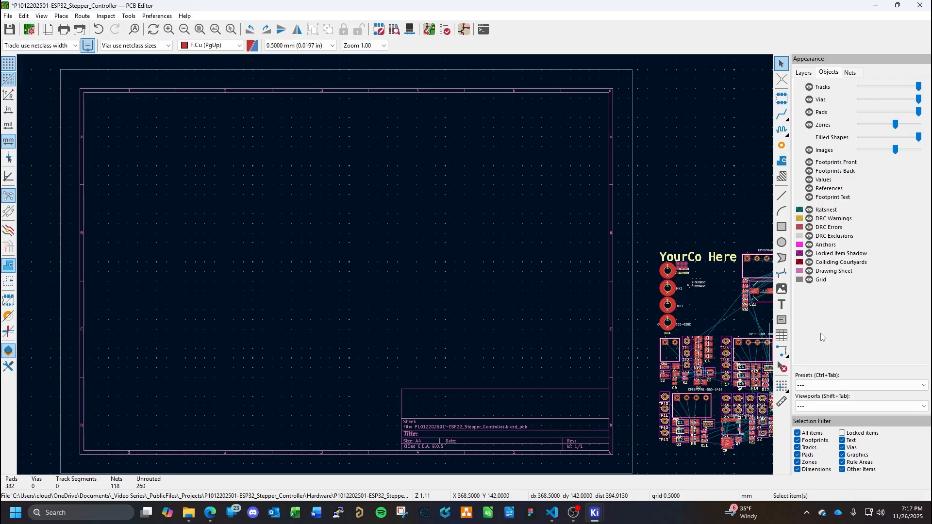
# - Make Edge.Cuts the active layer and draw the board outline's top line about 120 mm and right line about 85.5 mm
pyautogui.click(802, 73)
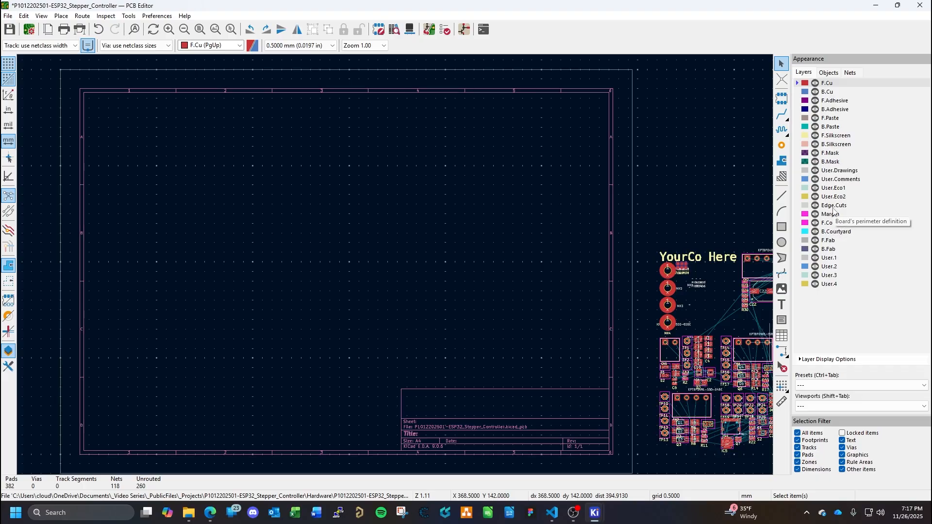
pyautogui.click(833, 208)
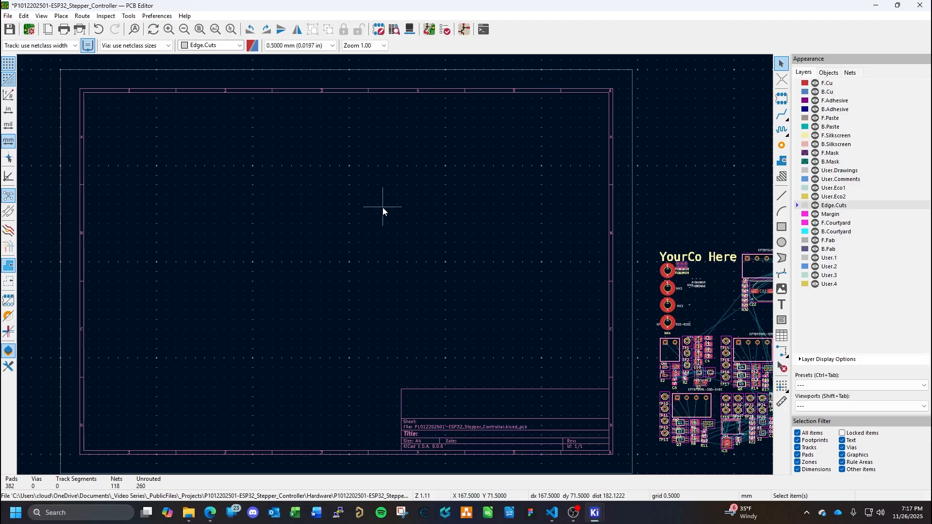
pyautogui.click(782, 196)
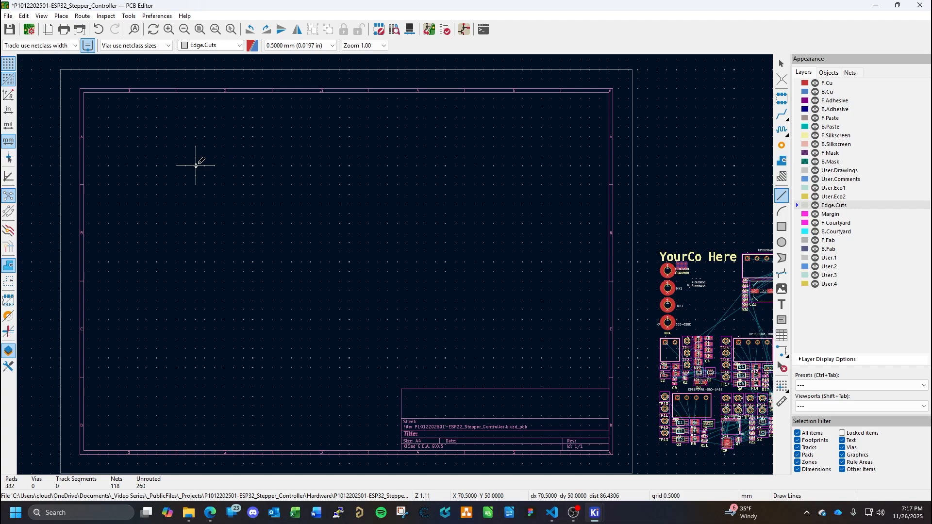
pyautogui.click(196, 165)
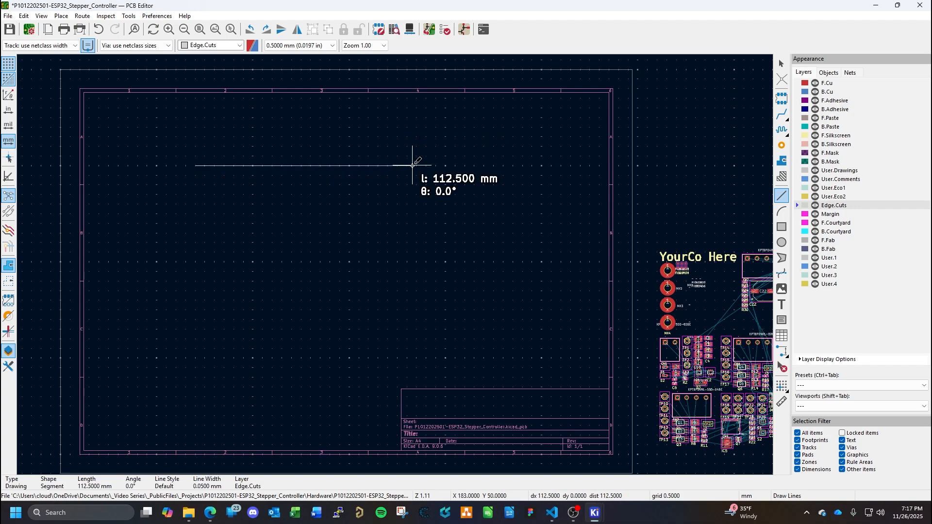
pyautogui.click(427, 165)
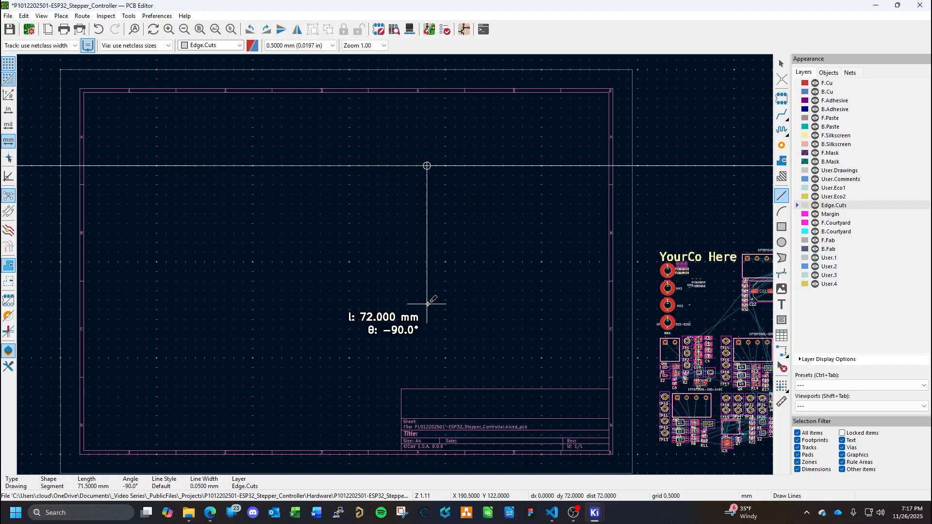
pyautogui.click(426, 329)
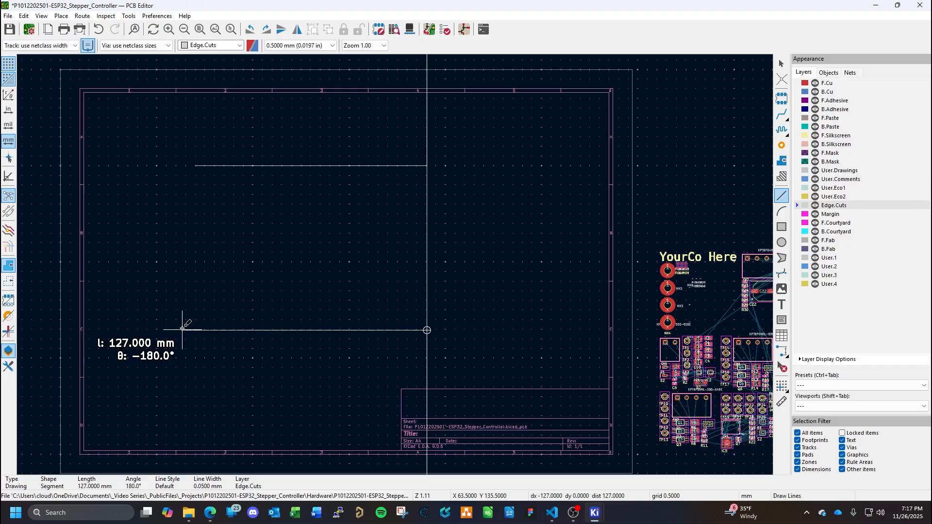
# - Draw the outline's bottom line about 119.5 mm and left line about 81 mm, stopping short of the top line, and save
pyautogui.click(196, 330)
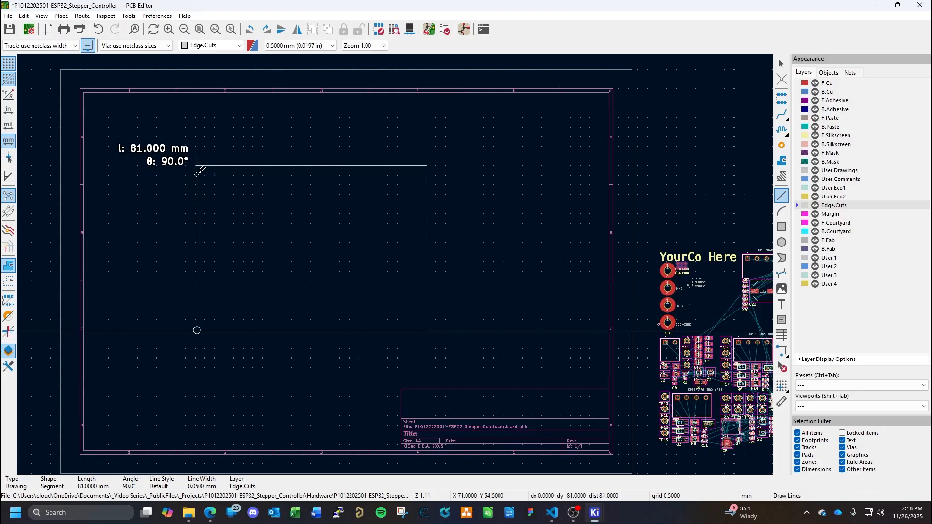
pyautogui.click(196, 174)
pyautogui.press('Escape')
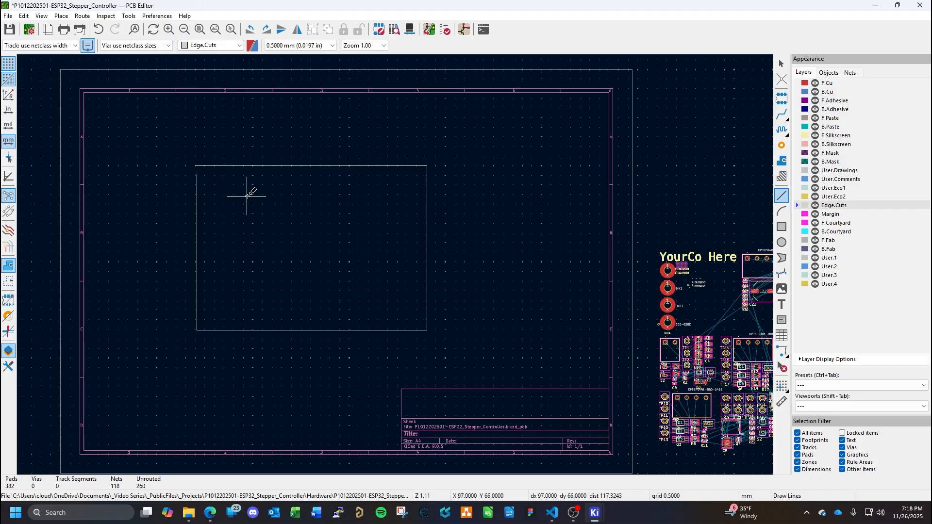
pyautogui.press('Escape')
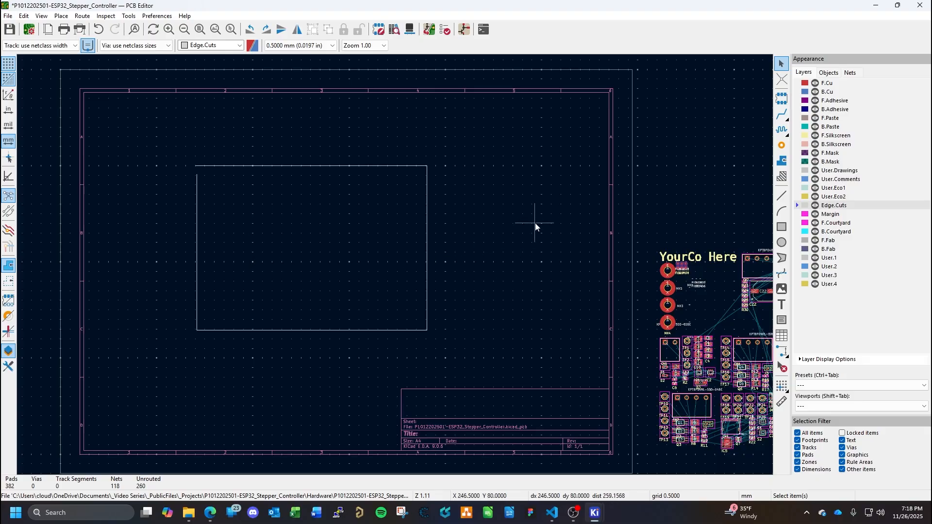
pyautogui.hotkey('ctrl', 's')
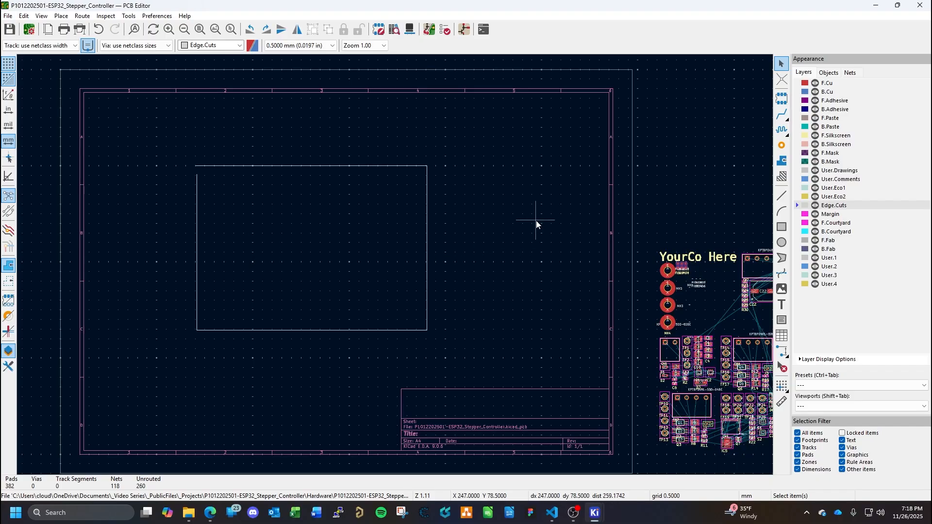
pyautogui.moveTo(576, 276); pyautogui.dragTo(380, 199, button='middle')
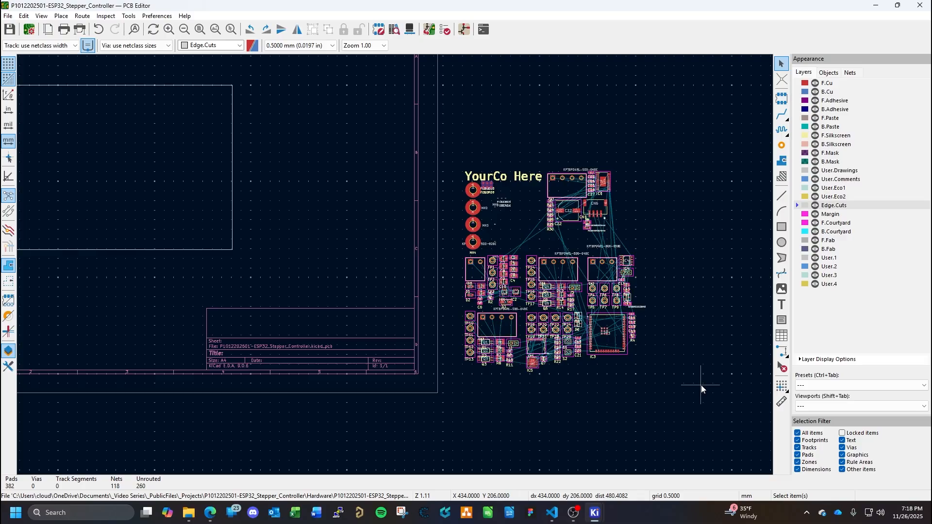
pyautogui.moveTo(337, 256); pyautogui.dragTo(452, 315, button='middle')
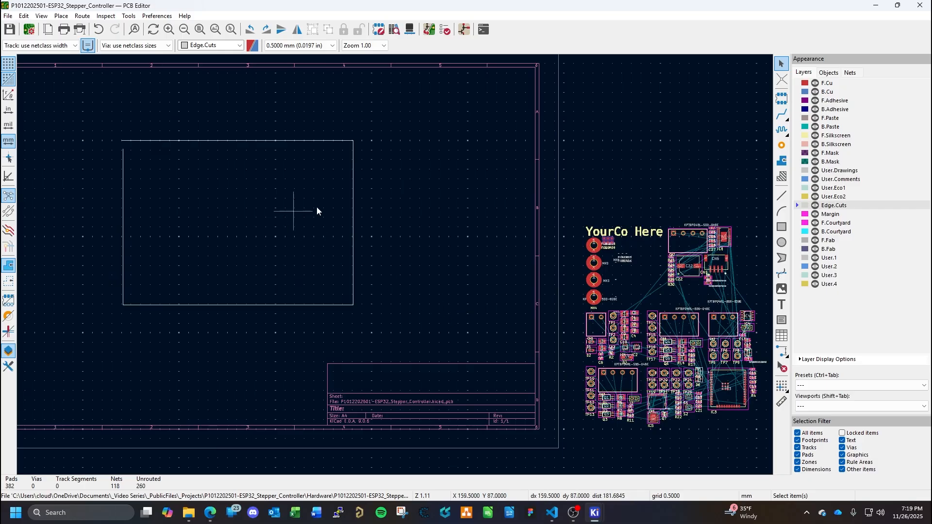
pyautogui.moveTo(228, 183); pyautogui.dragTo(258, 151, button='middle')
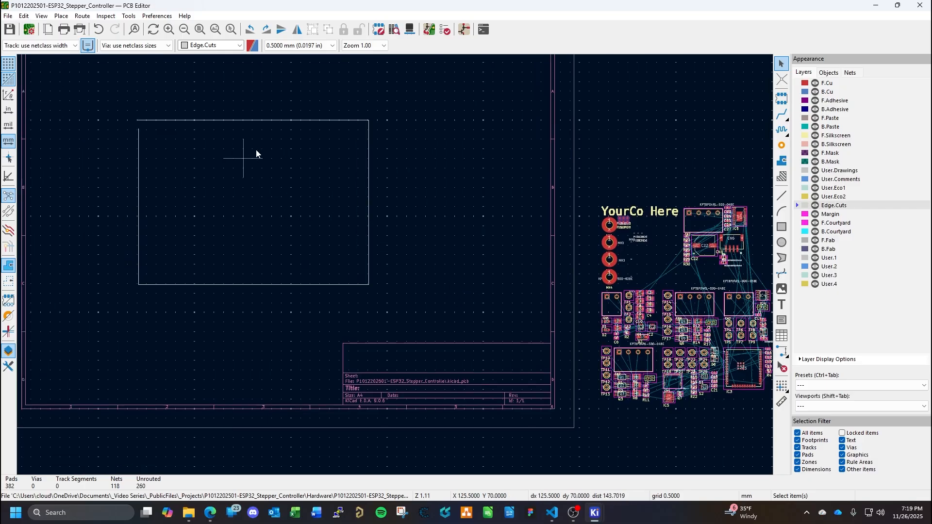